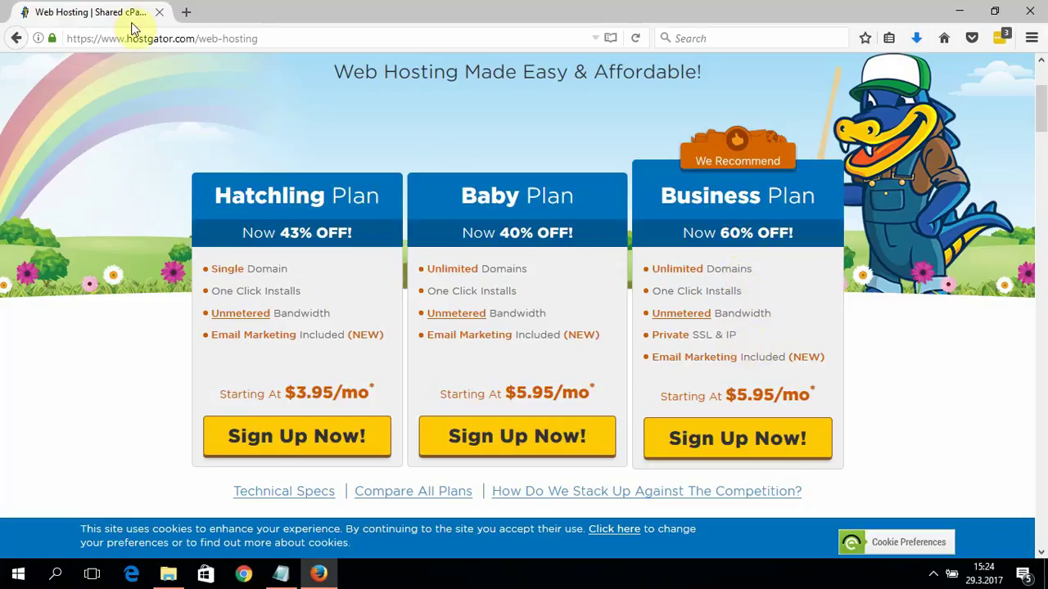
# Highlight the https part of the HostGator page address, down to its 's'.
pyautogui.click(88, 39)
pyautogui.click(88, 38)
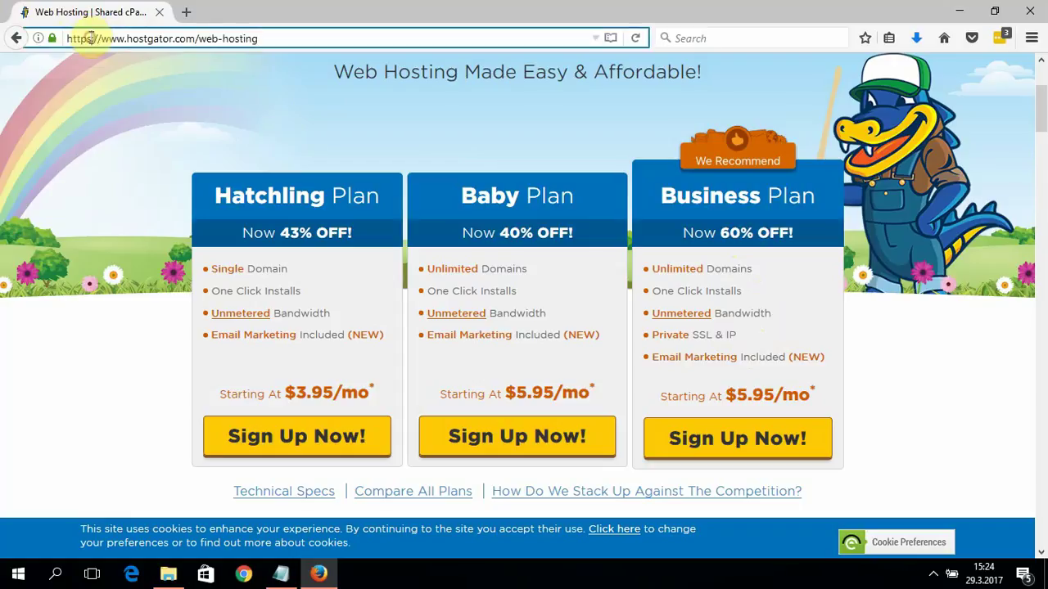
pyautogui.moveTo(92, 39); pyautogui.dragTo(66, 39)
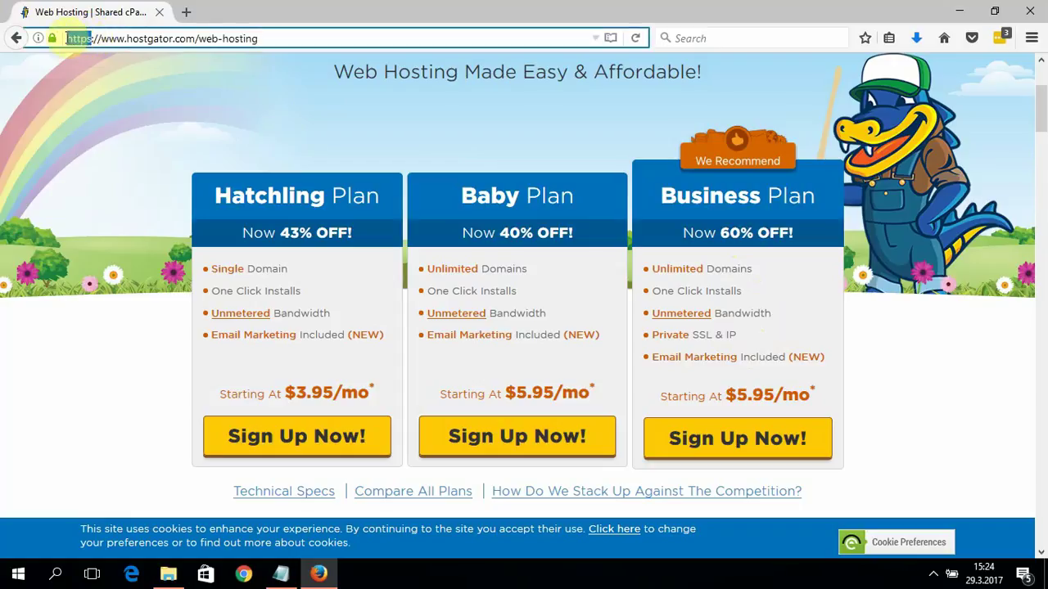
pyautogui.click(89, 38)
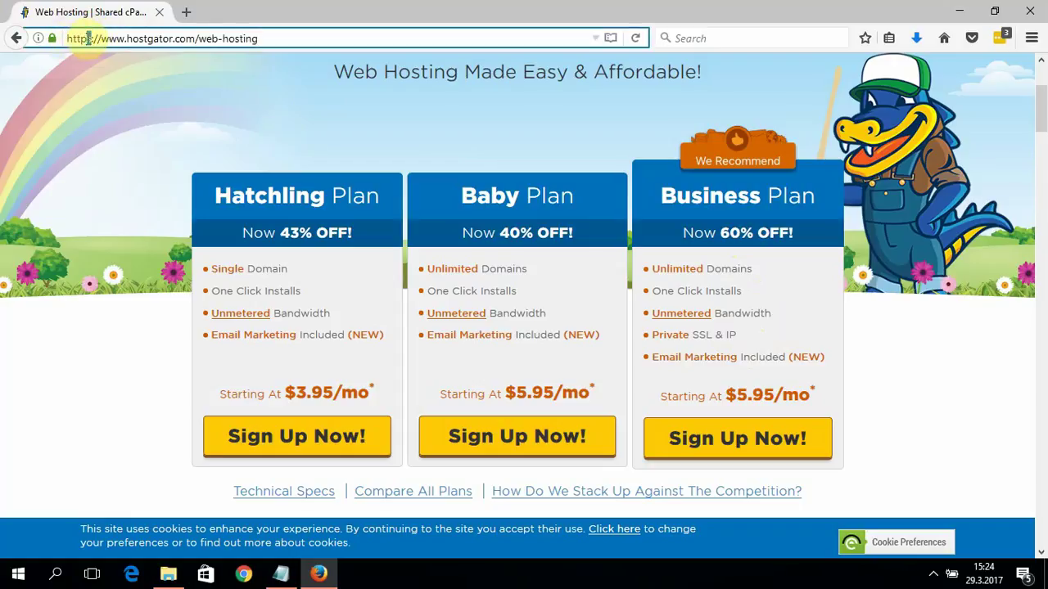
pyautogui.moveTo(92, 38)
pyautogui.mouseDown()
pyautogui.moveTo(77, 38)
pyautogui.moveTo(86, 38)
pyautogui.mouseUp()
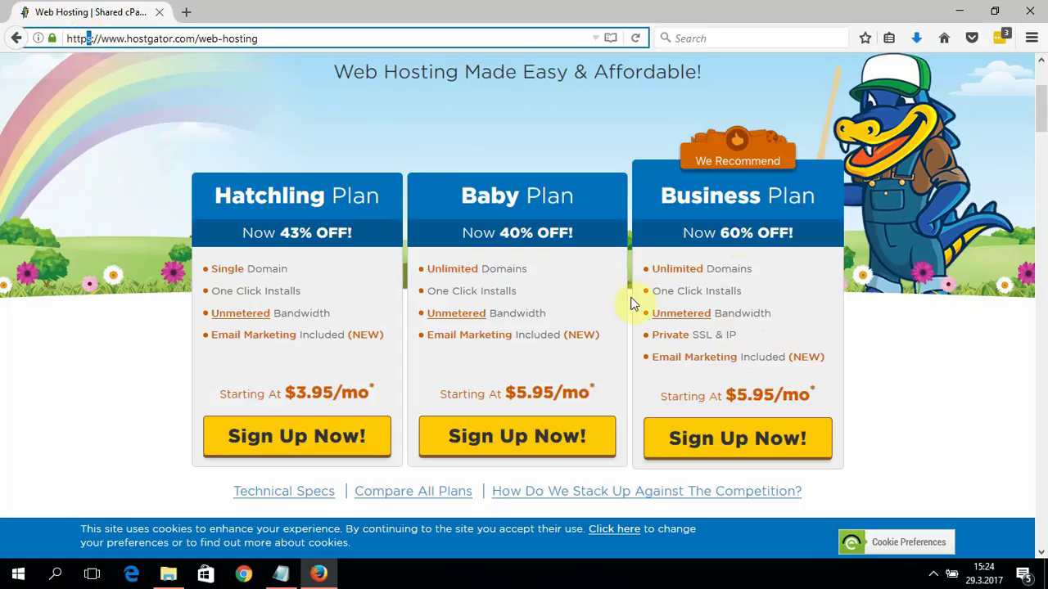
pyautogui.click(587, 342)
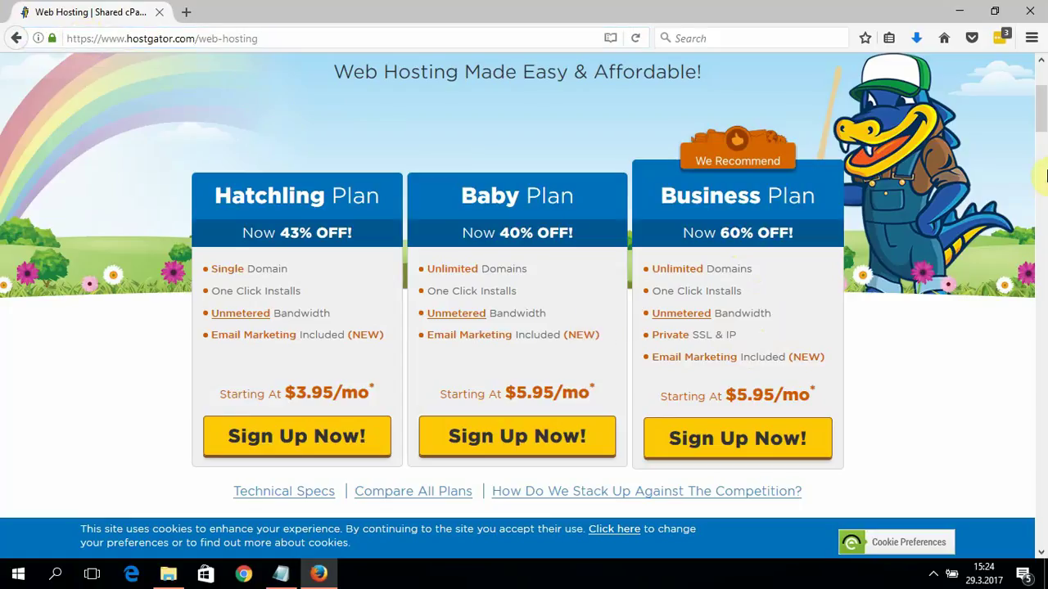
pyautogui.moveTo(1044, 123); pyautogui.dragTo(1045, 131)
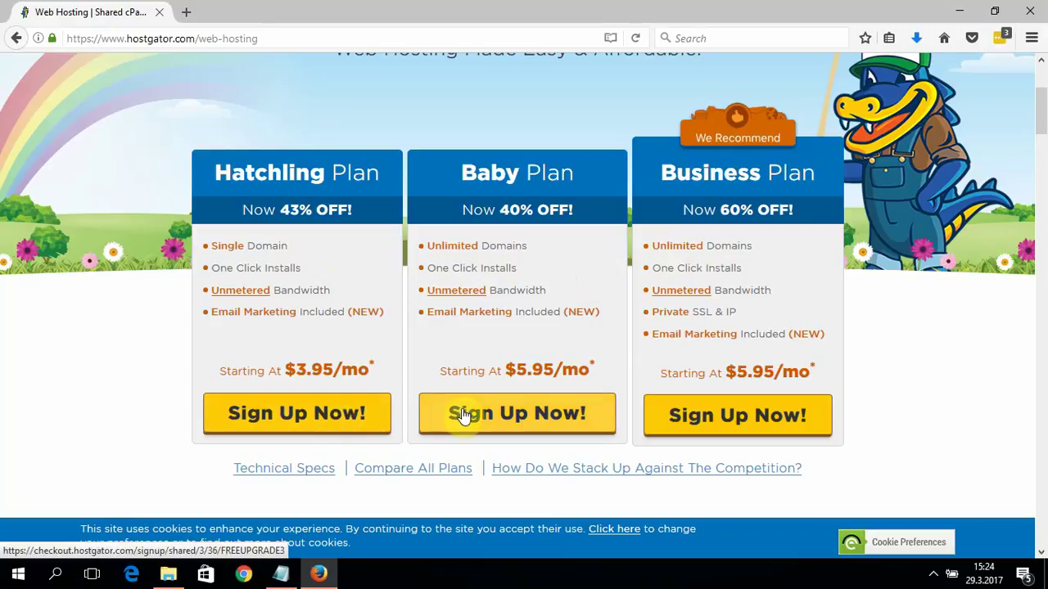
# Start Hatchling plan signup and choose the '1 month @ 10.95/mo' billing cycle.
pyautogui.click(334, 431)
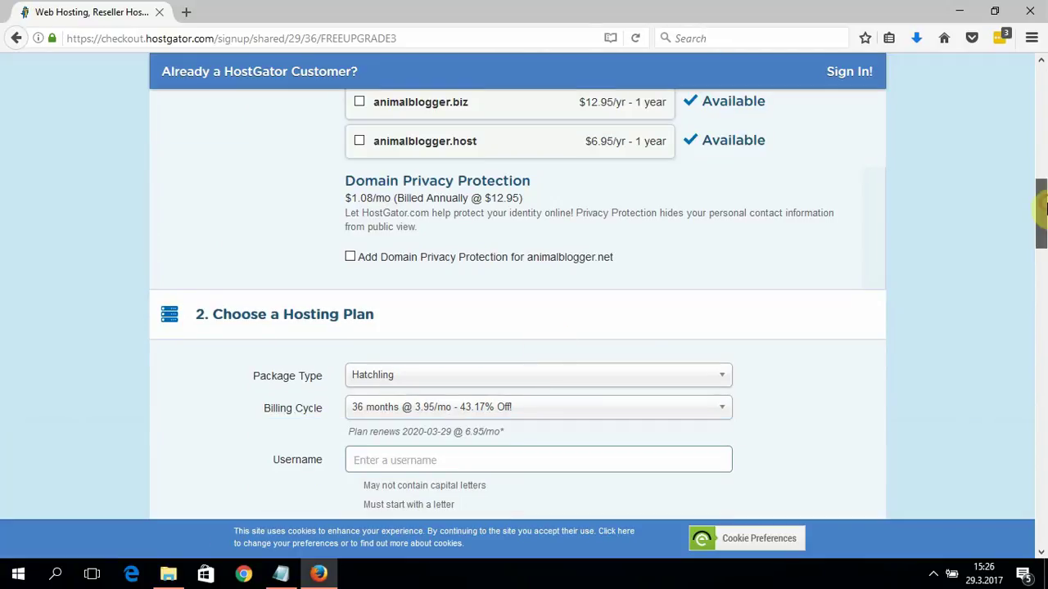
pyautogui.scroll(-3, 1044, 232)
pyautogui.click(620, 260)
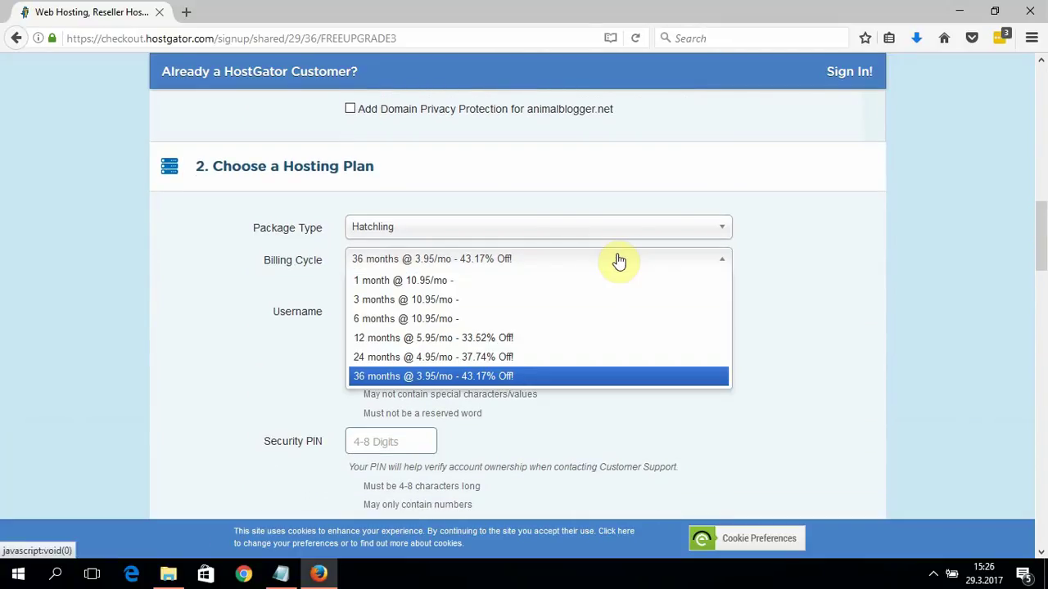
pyautogui.click(574, 286)
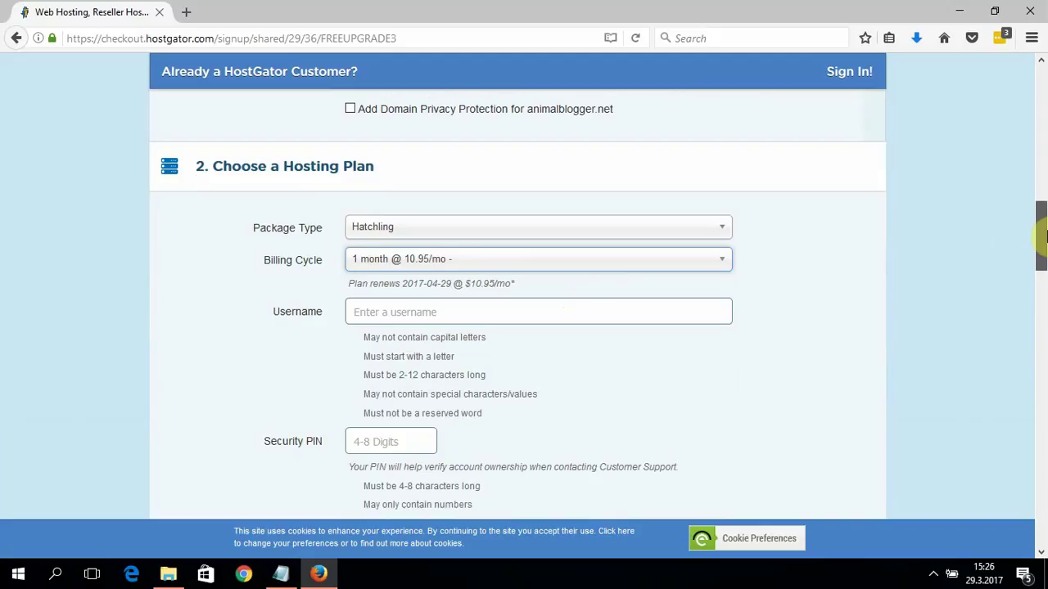
pyautogui.moveTo(1045, 237); pyautogui.dragTo(1045, 234)
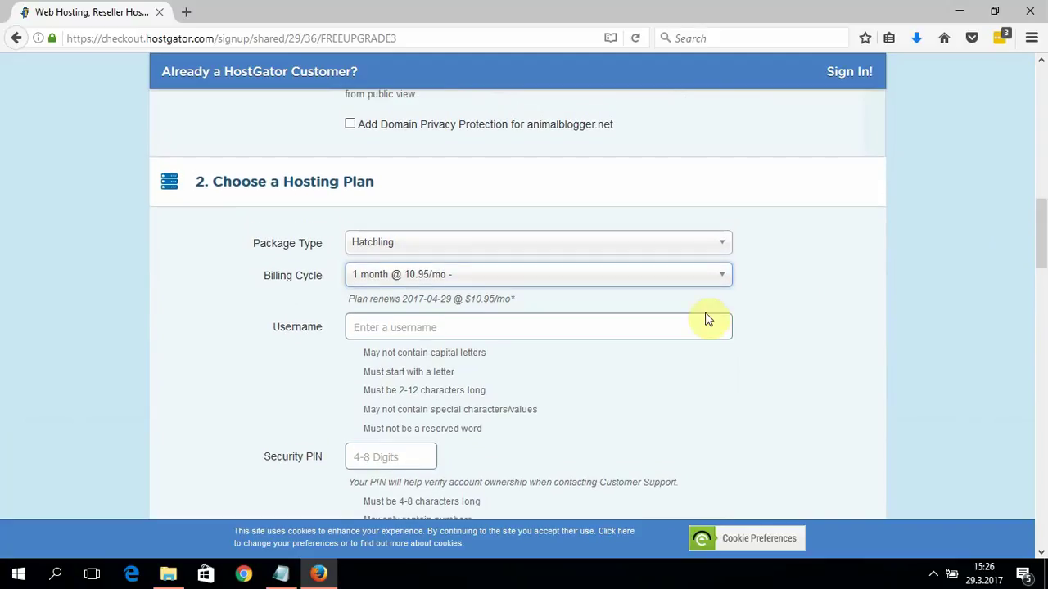
pyautogui.scroll(-1, 647, 303)
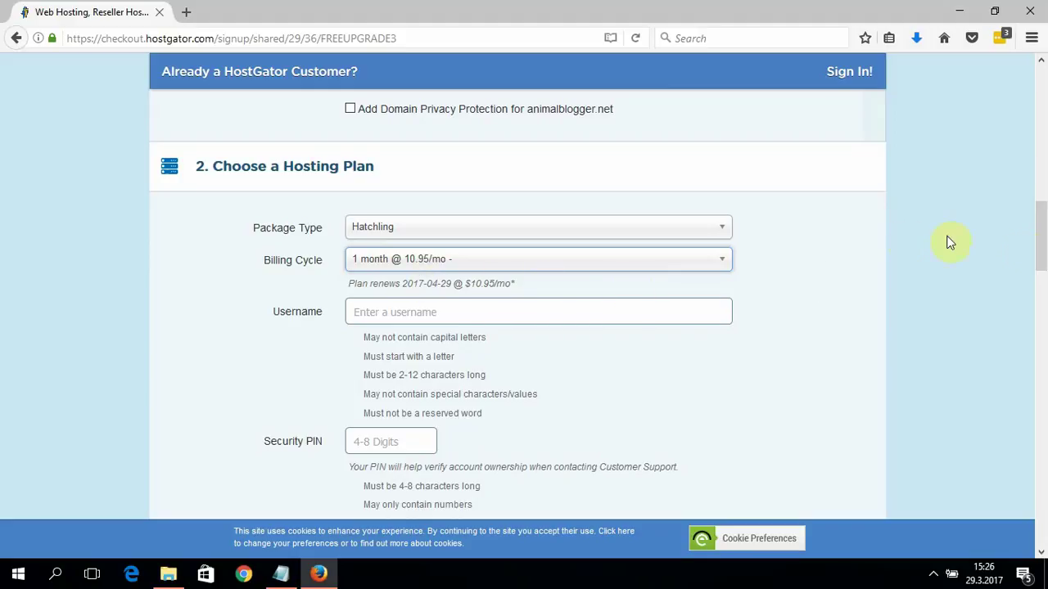
pyautogui.scroll(-1, 1039, 245)
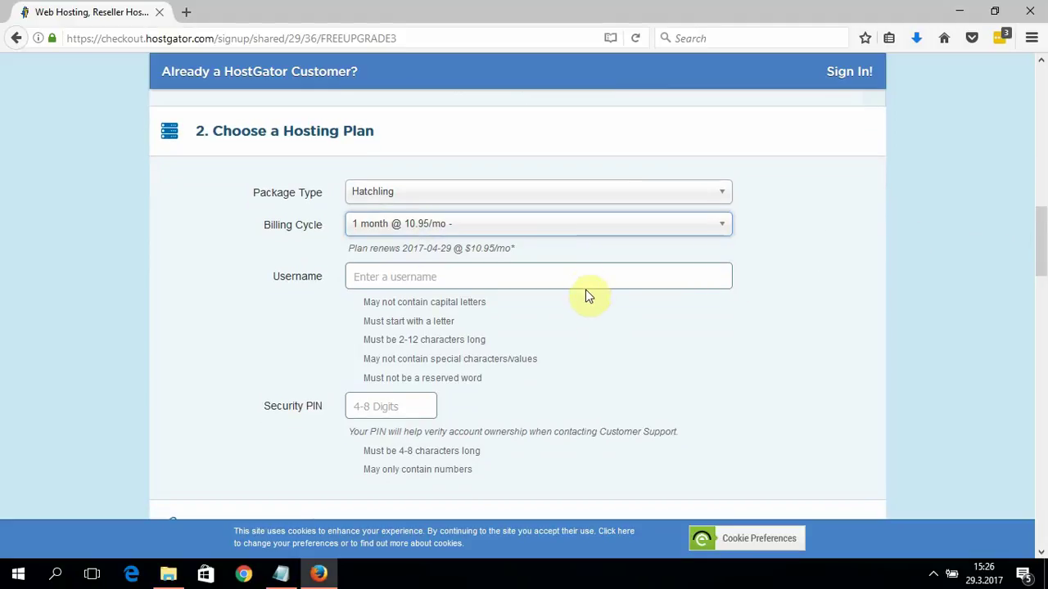
pyautogui.moveTo(1045, 278); pyautogui.dragTo(1040, 339)
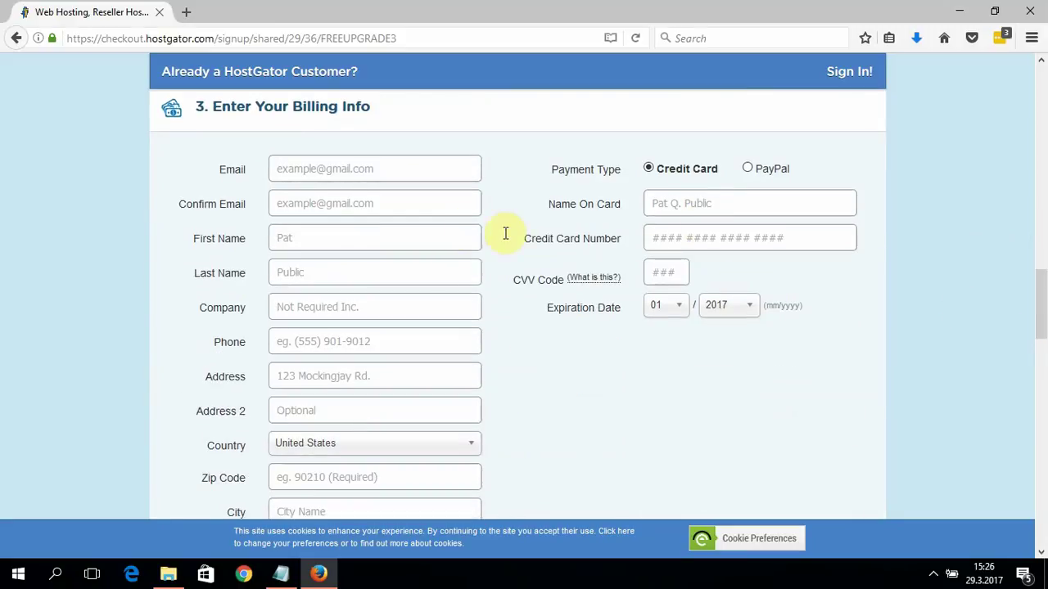
# Keep Credit Card as payment type and untick the SiteLock and CodeGuard Site Backup add-ons.
pyautogui.click(746, 169)
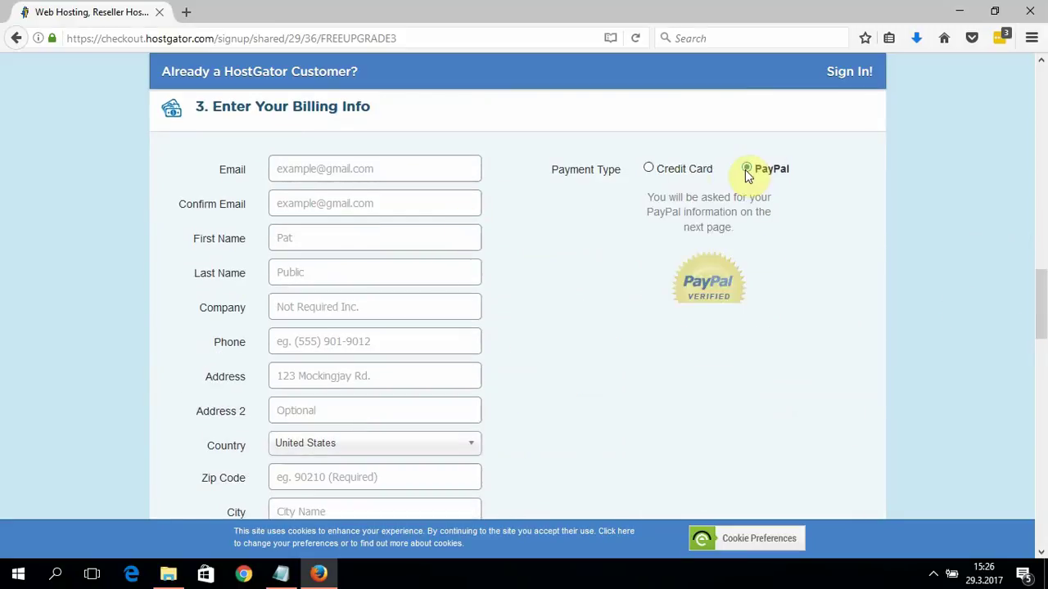
pyautogui.click(662, 174)
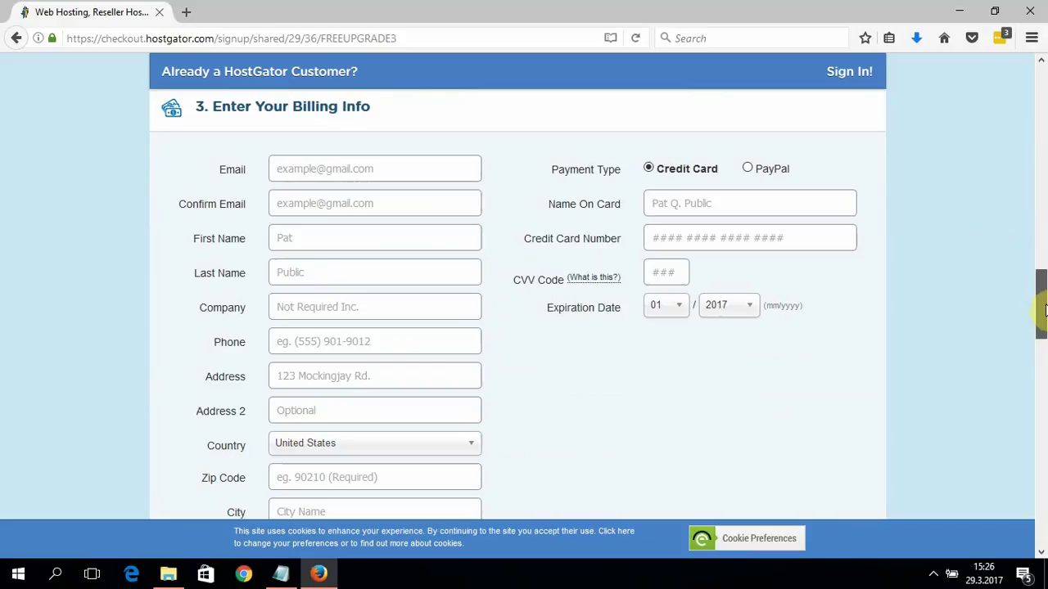
pyautogui.moveTo(1042, 296); pyautogui.dragTo(1041, 365)
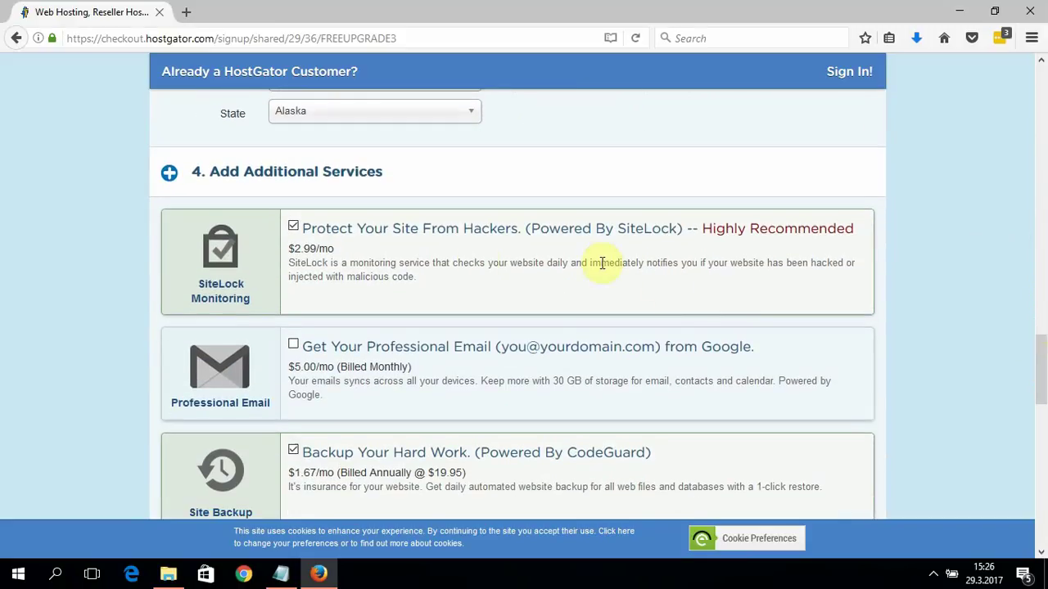
pyautogui.click(294, 231)
pyautogui.click(294, 230)
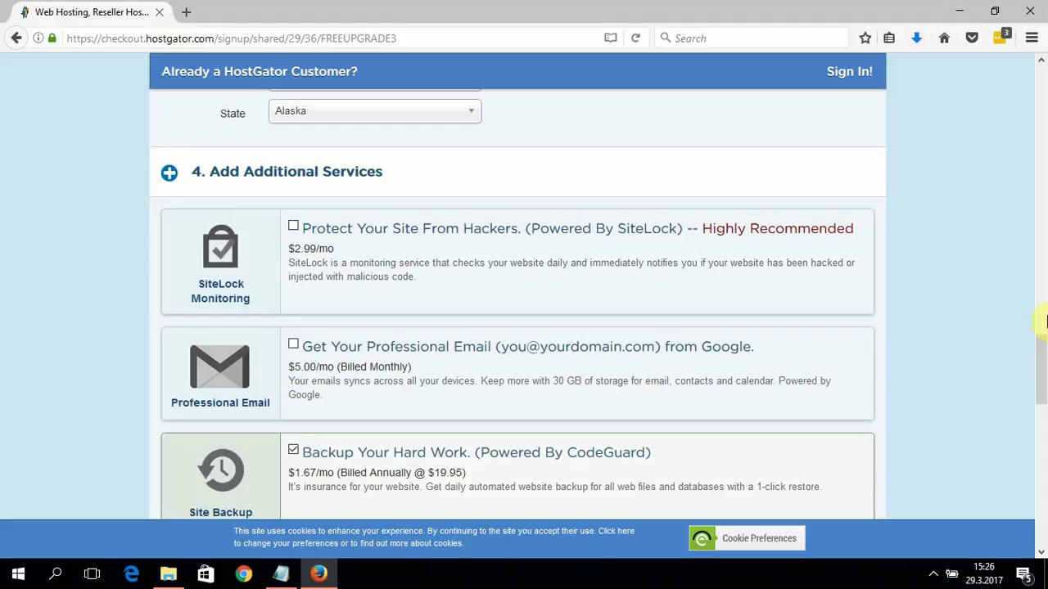
pyautogui.scroll(-3, 1044, 322)
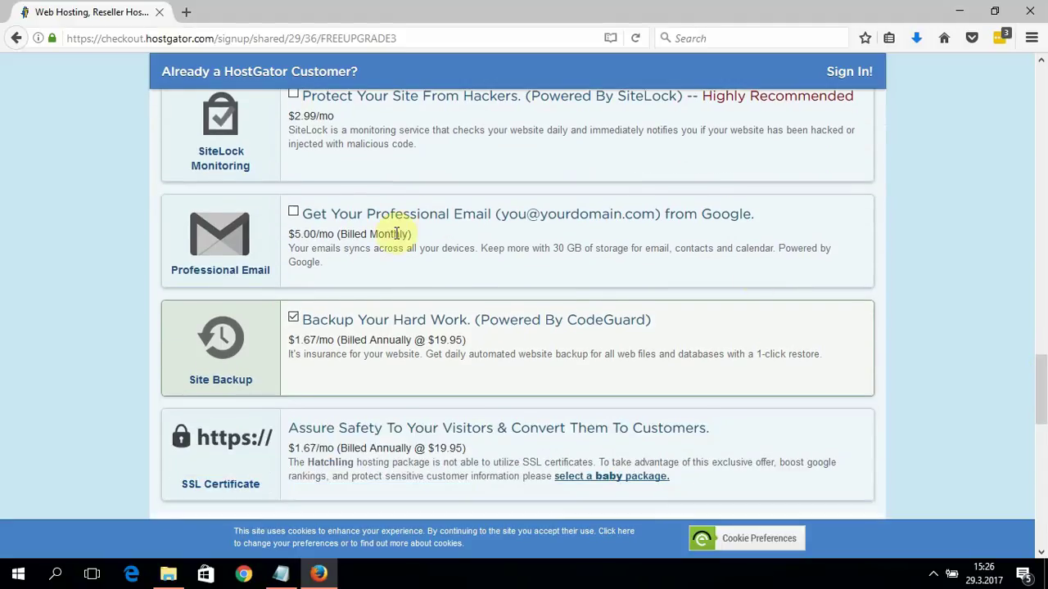
pyautogui.click(293, 317)
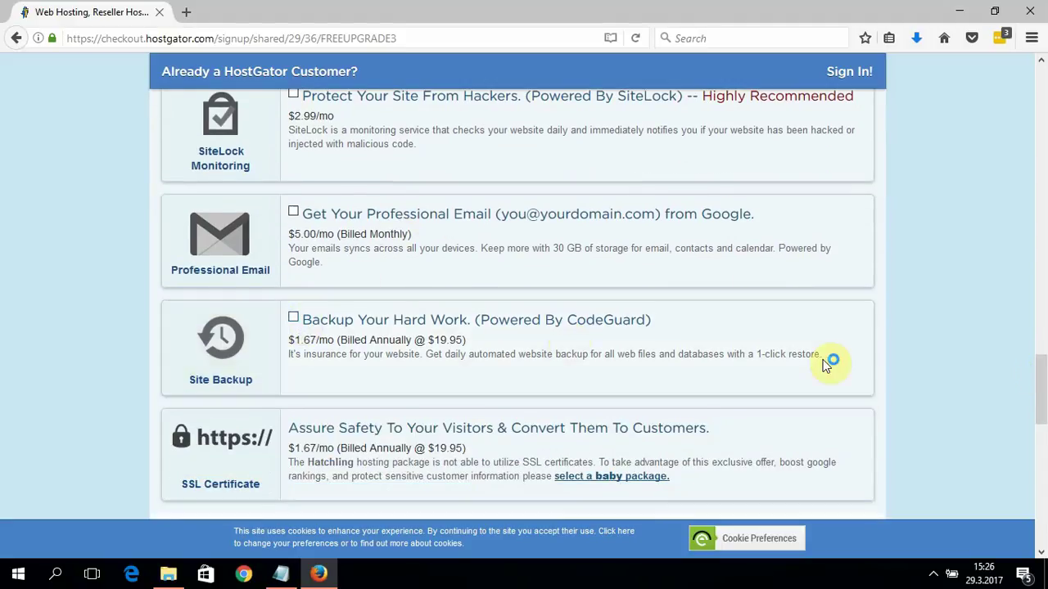
pyautogui.scroll(-1, 1044, 391)
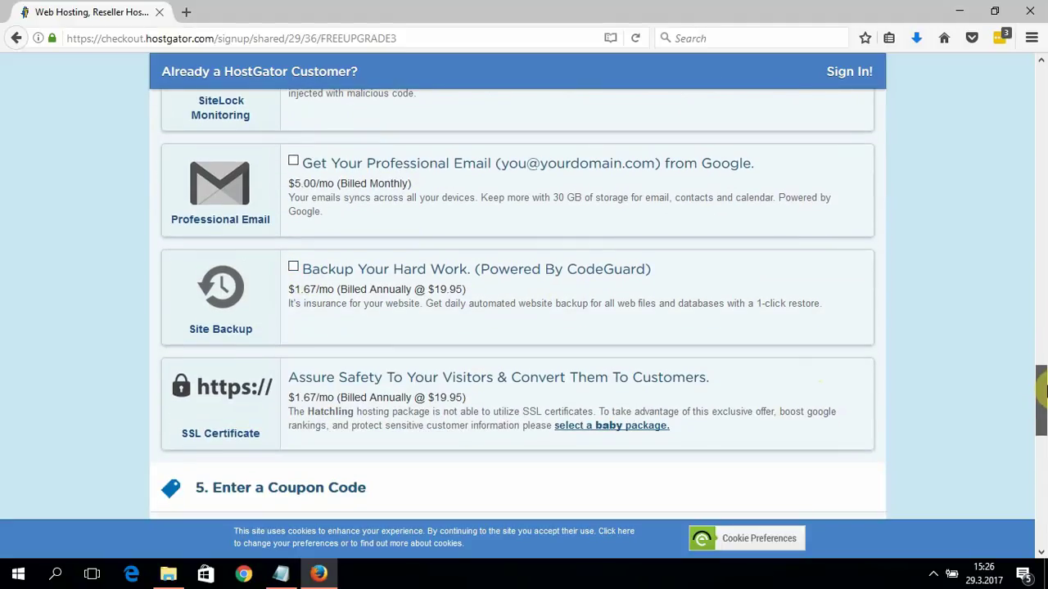
pyautogui.moveTo(1045, 391); pyautogui.dragTo(1043, 452)
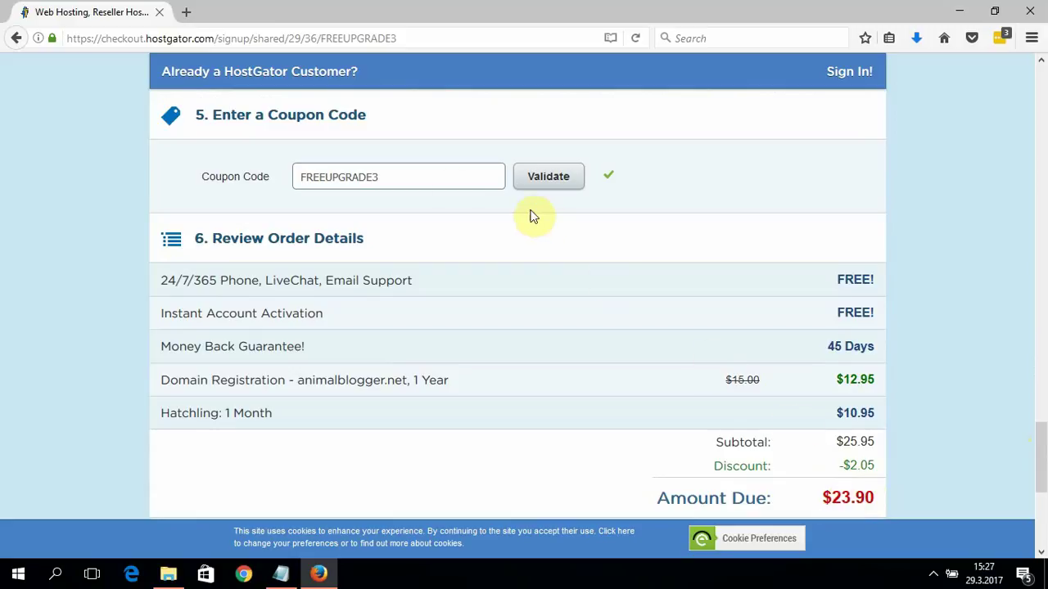
# Replace the FREEUPGRADE3 coupon with WITHONECENT and validate it.
pyautogui.moveTo(421, 181); pyautogui.dragTo(290, 177)
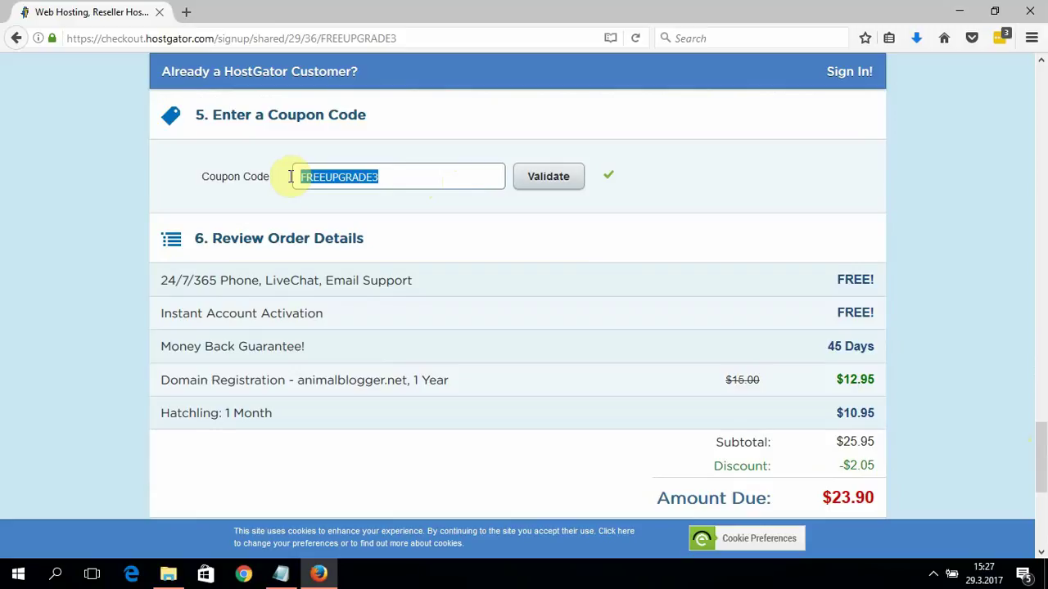
pyautogui.write('withoneen')
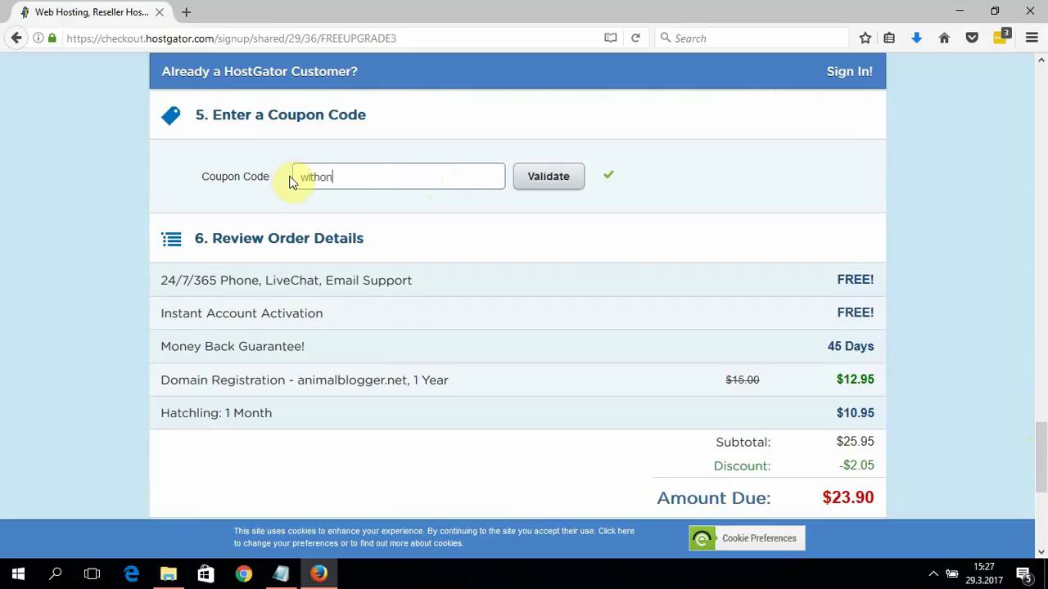
pyautogui.press('BackSpace')
pyautogui.press('BackSpace')
pyautogui.press('BackSpace')
pyautogui.write('cent')
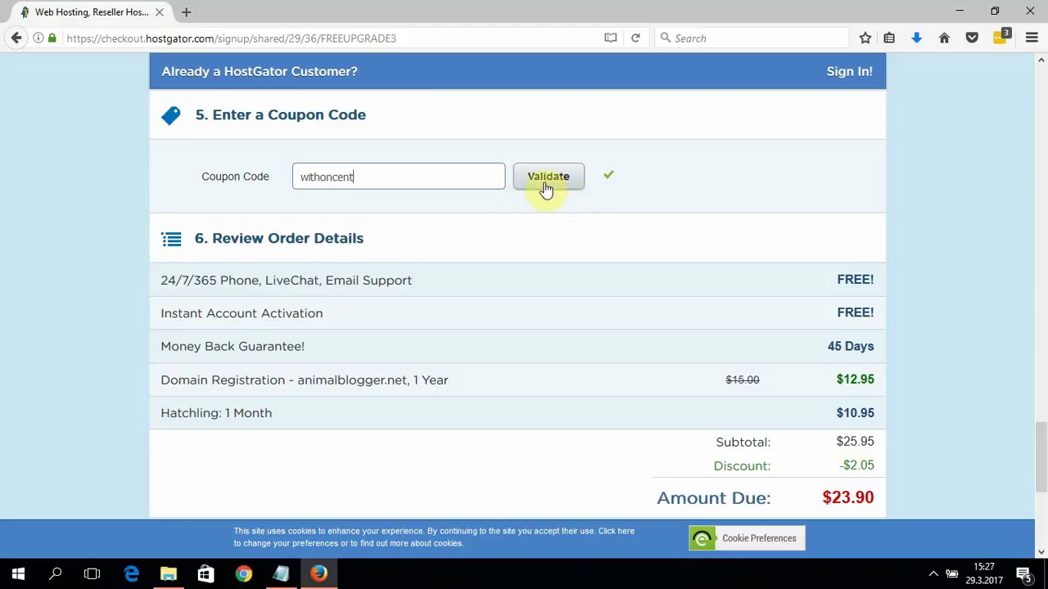
pyautogui.moveTo(423, 169); pyautogui.dragTo(189, 168)
pyautogui.write('WITH')
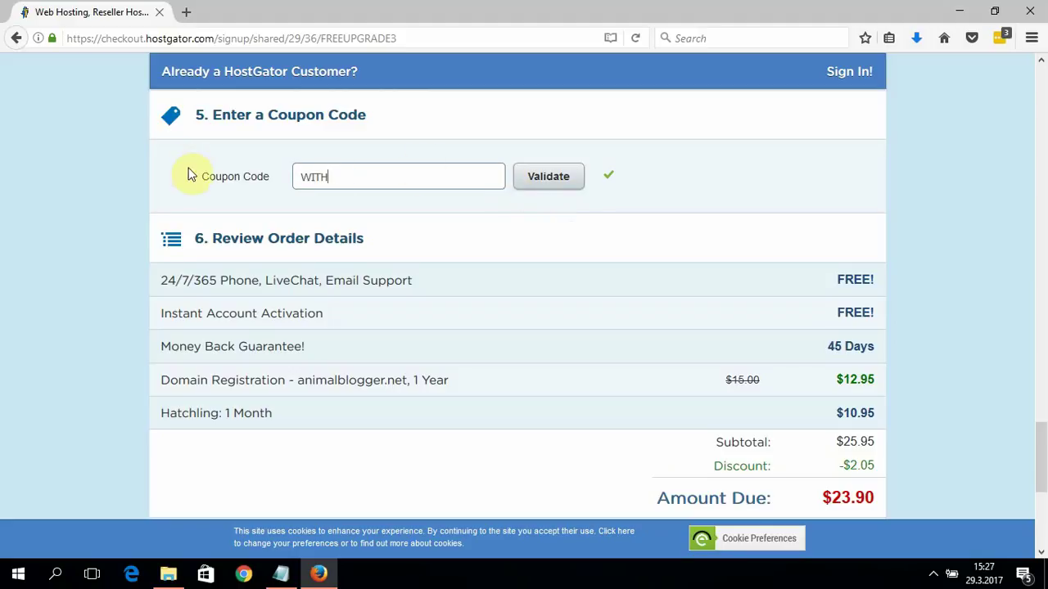
pyautogui.write('ONECENT')
pyautogui.press('BackSpace')
pyautogui.press('BackSpace')
pyautogui.press('BackSpace')
pyautogui.write('ENT')
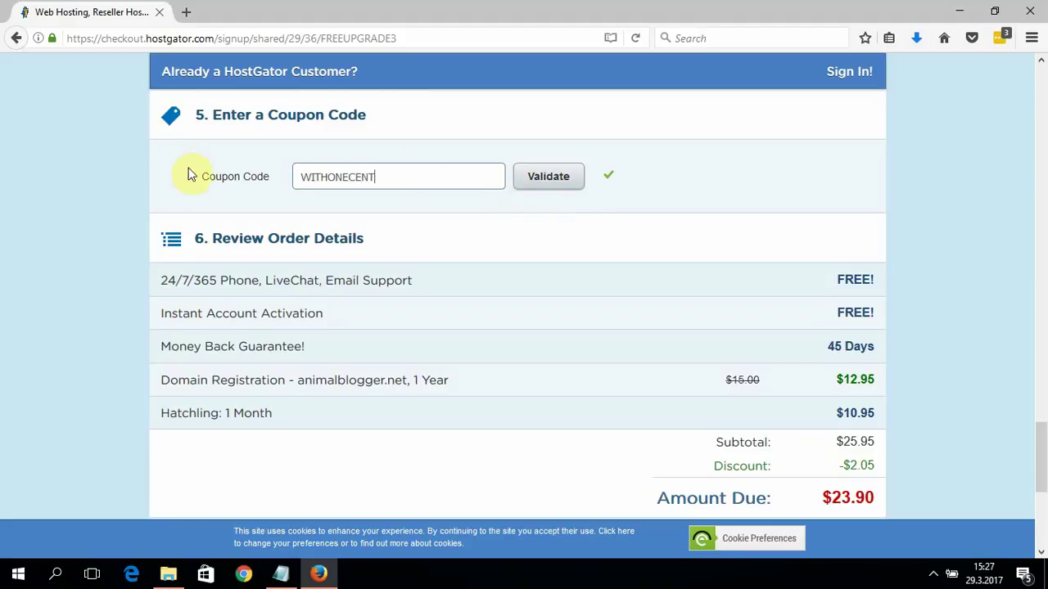
pyautogui.click(533, 178)
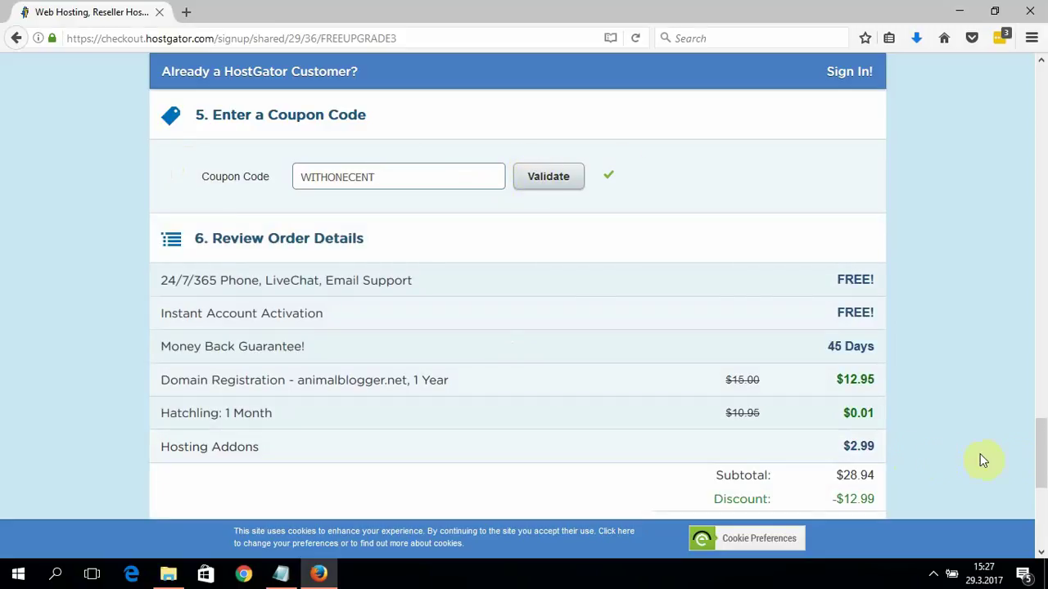
# Review the order prices: the $12.95 domain and the discounted $0.01 hosting.
pyautogui.scroll(-1, 1038, 450)
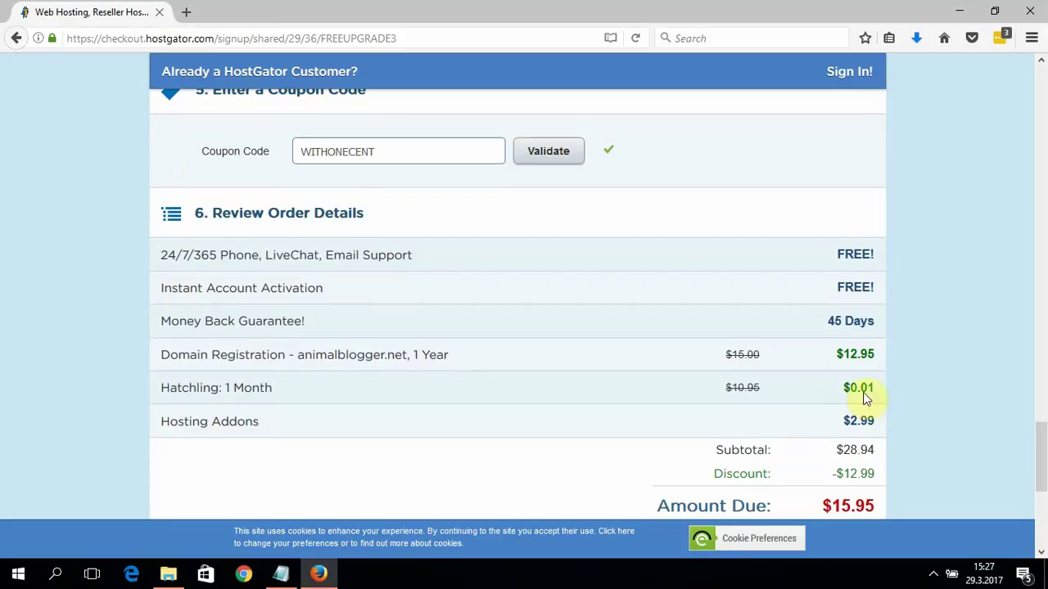
pyautogui.moveTo(874, 356); pyautogui.dragTo(834, 354)
pyautogui.moveTo(874, 387); pyautogui.dragTo(841, 387)
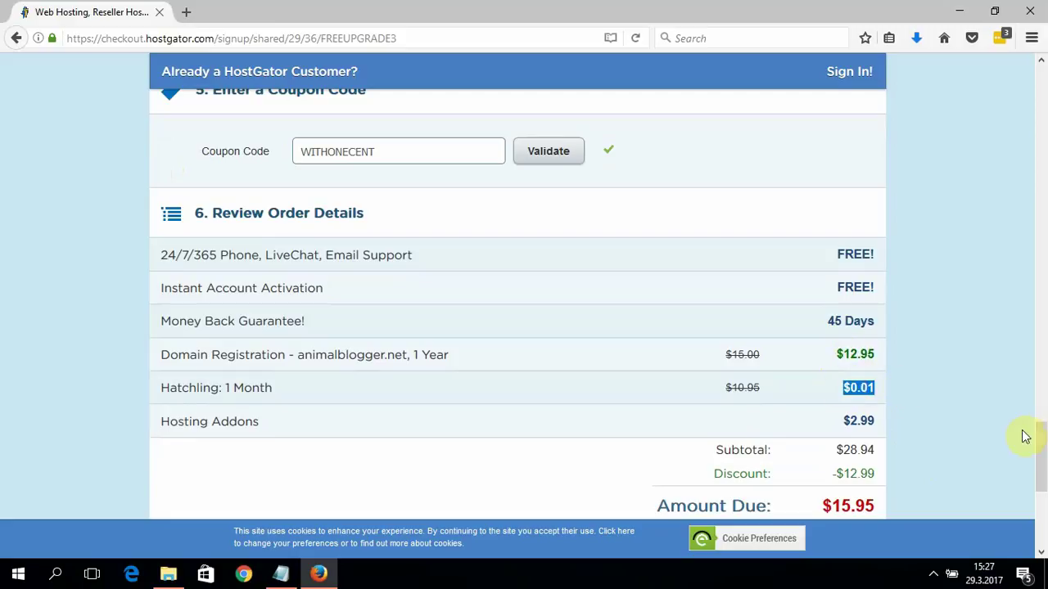
pyautogui.scroll(-1, 1041, 444)
pyautogui.moveTo(1040, 444); pyautogui.dragTo(954, 145)
pyautogui.moveTo(1040, 446); pyautogui.dragTo(1020, 219)
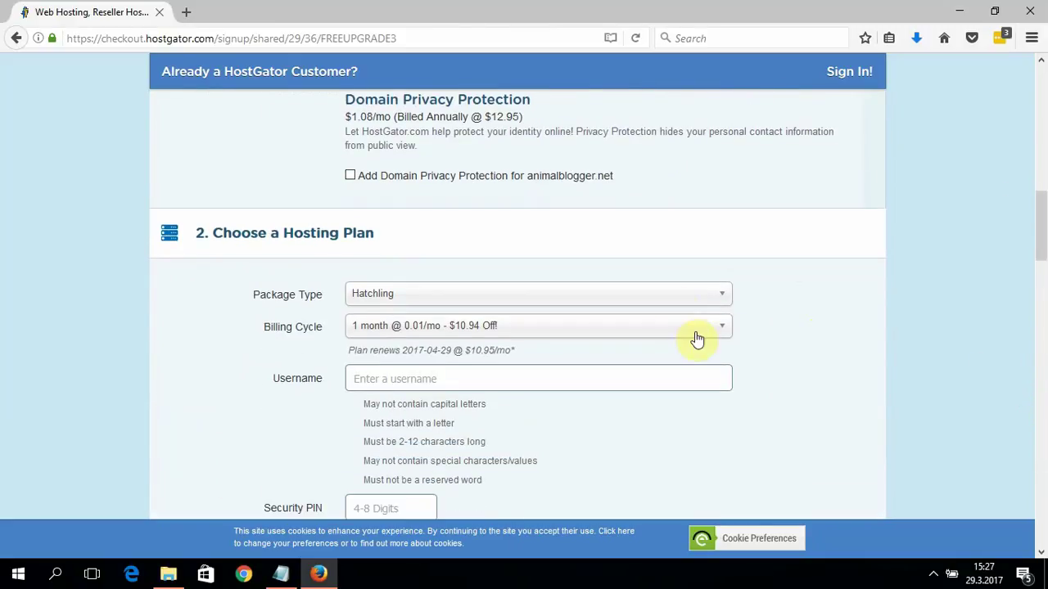
# Switch the hosting package type to Baby.
pyautogui.click(671, 296)
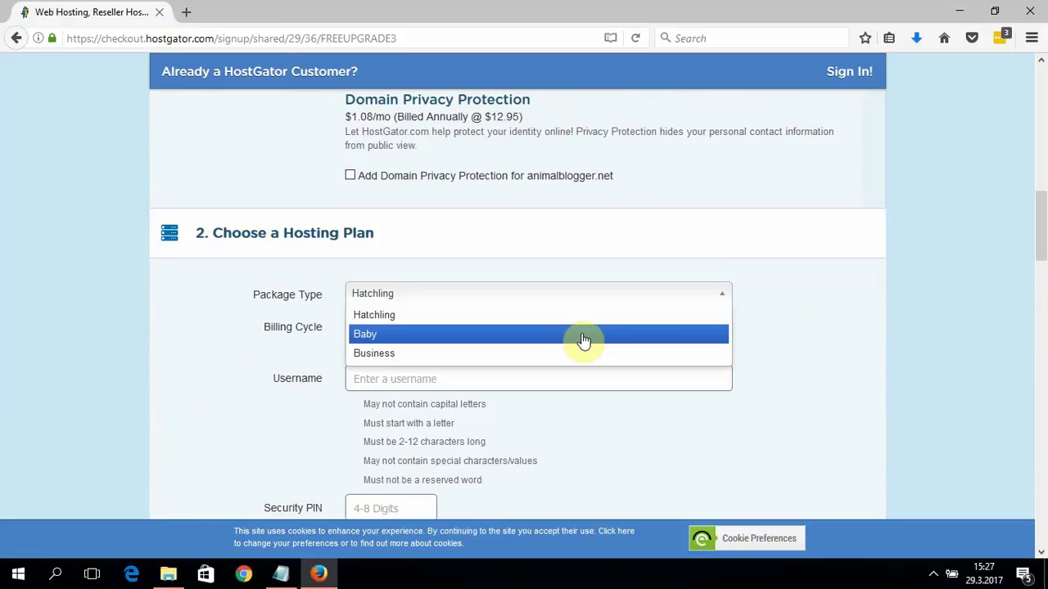
pyautogui.click(584, 335)
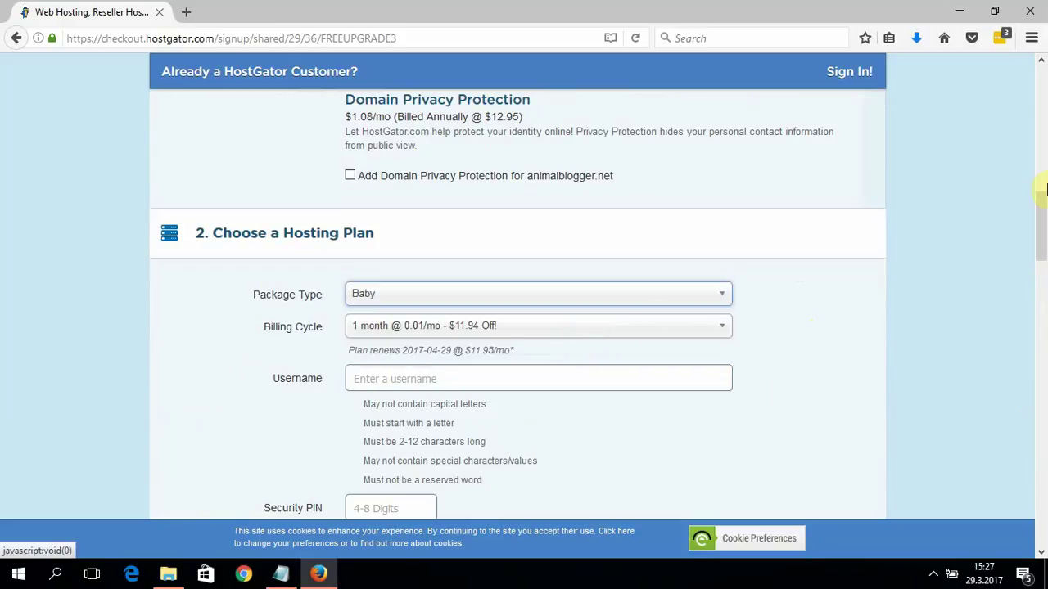
pyautogui.moveTo(1040, 270); pyautogui.dragTo(1041, 450)
# Replace the rejected coupon with UPTO60OFF so it validates, discounting the plan to $9.56.
pyautogui.scroll(-1, 685, 417)
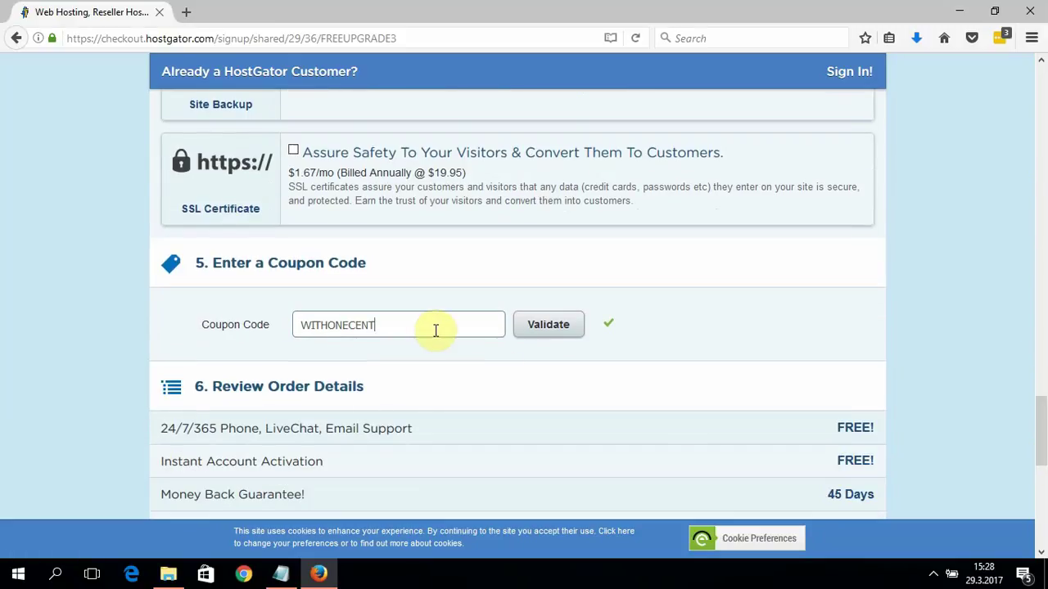
pyautogui.press('BackSpace')
pyautogui.press('BackSpace')
pyautogui.press('BackSpace')
pyautogui.press('BackSpace')
pyautogui.press('BackSpace')
pyautogui.press('BackSpace')
pyautogui.press('BackSpace')
pyautogui.press('BackSpace')
pyautogui.press('BackSpace')
pyautogui.press('BackSpace')
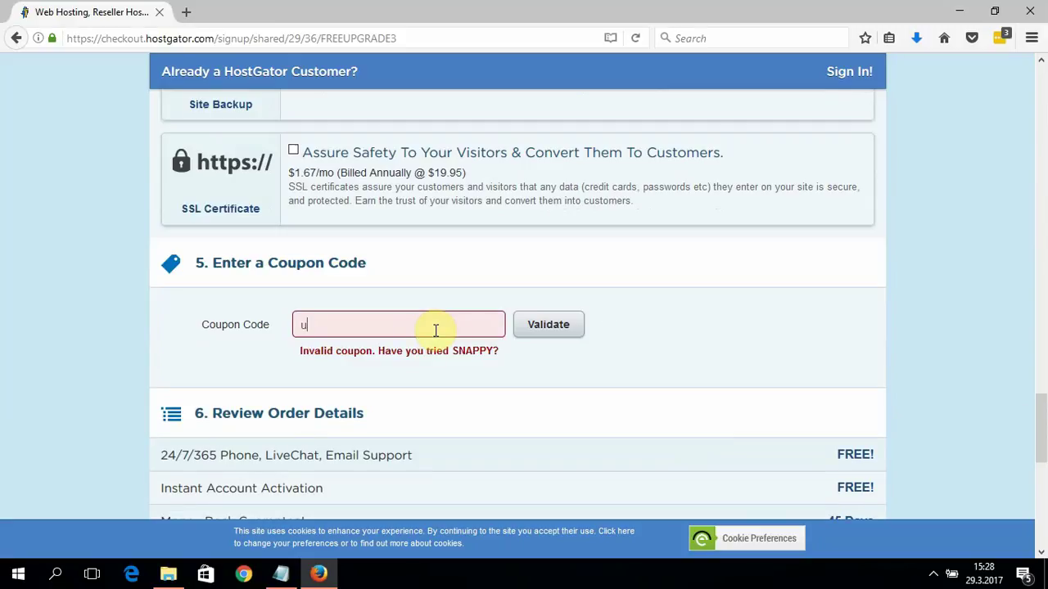
pyautogui.write('UP')
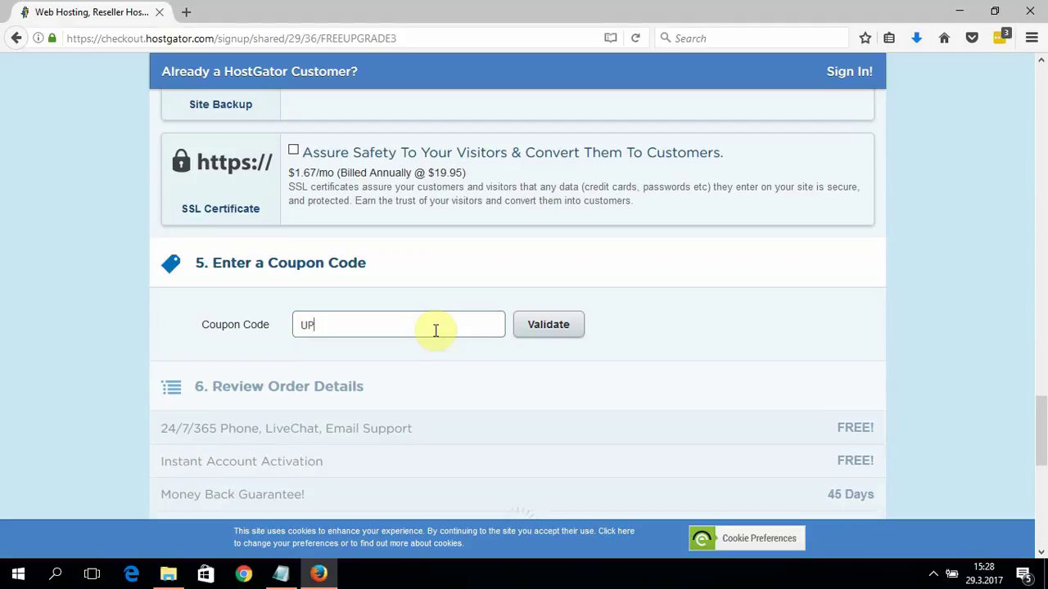
pyautogui.write('TO')
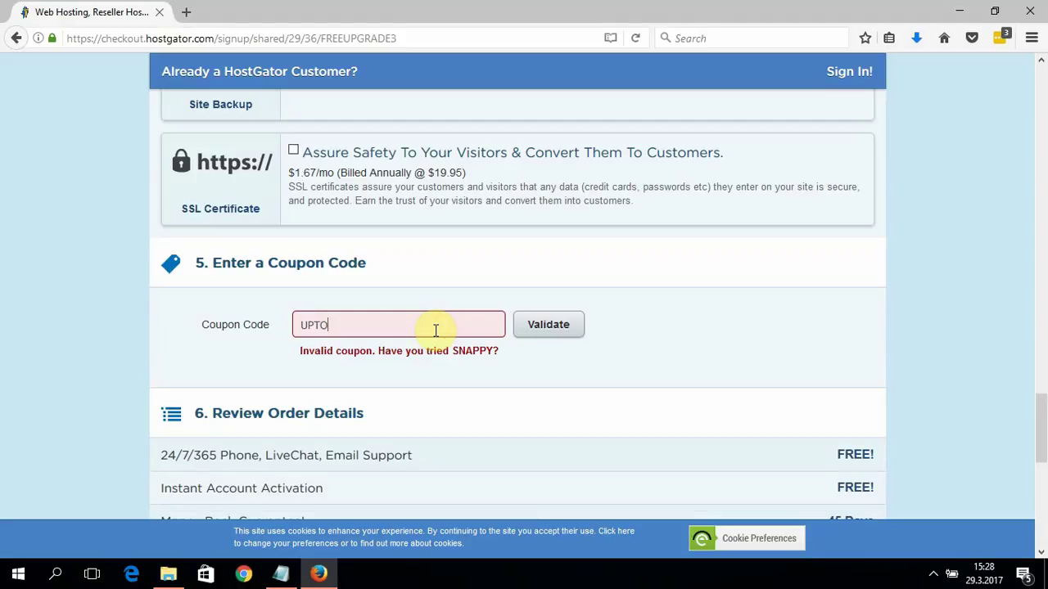
pyautogui.write('60OFF')
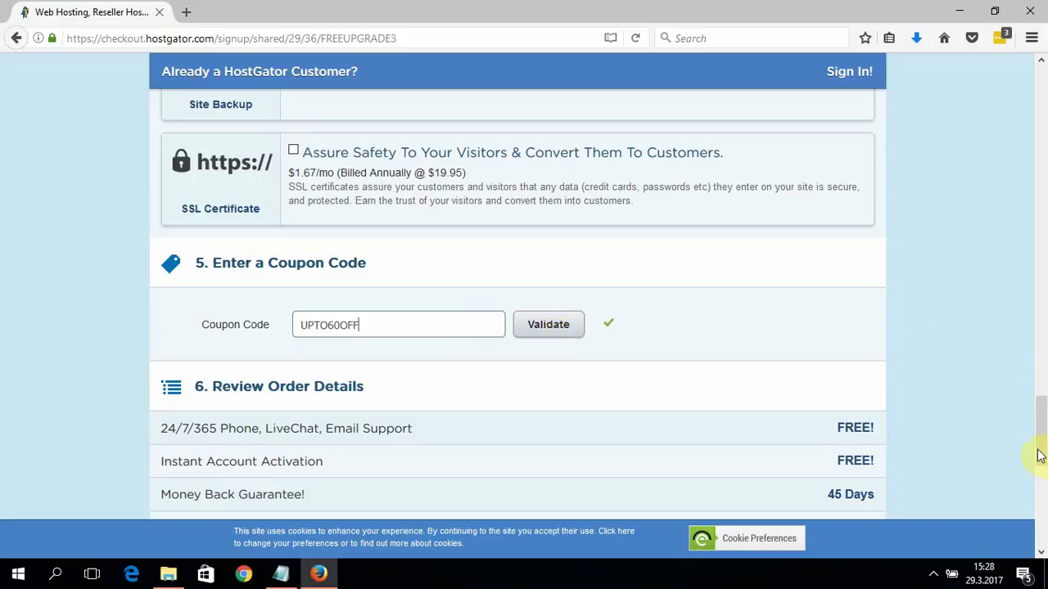
pyautogui.scroll(-2, 1041, 455)
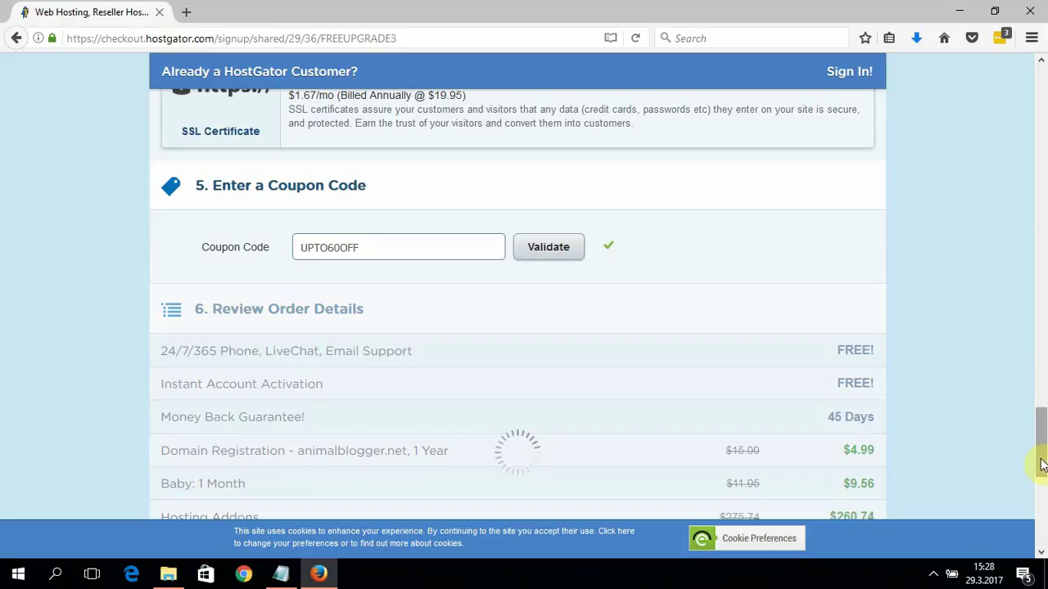
# Tick the terms of service checkbox at the bottom of the checkout form.
pyautogui.scroll(-2, 1039, 464)
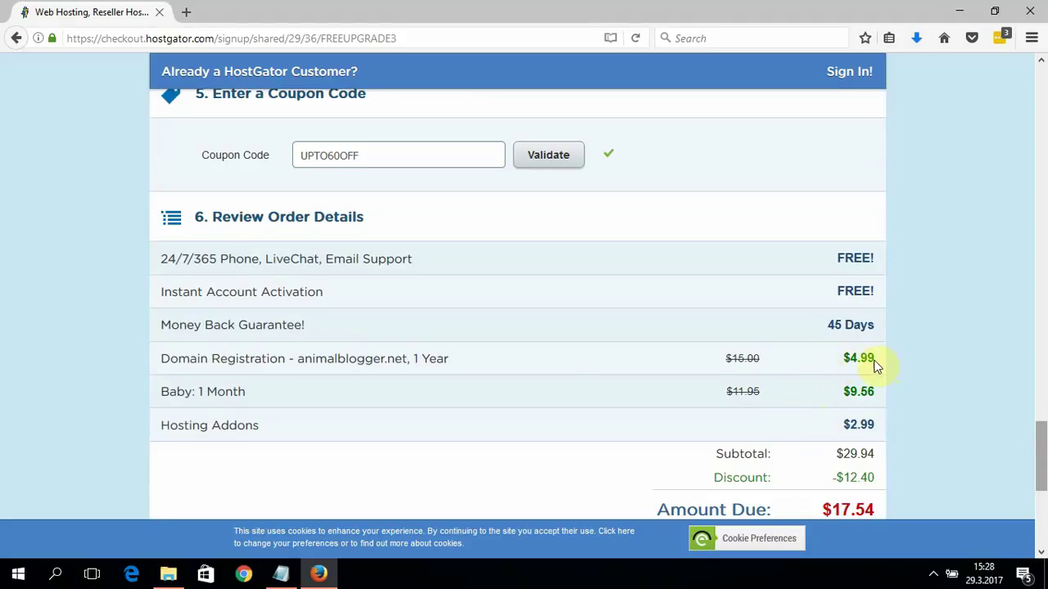
pyautogui.scroll(-1, 868, 364)
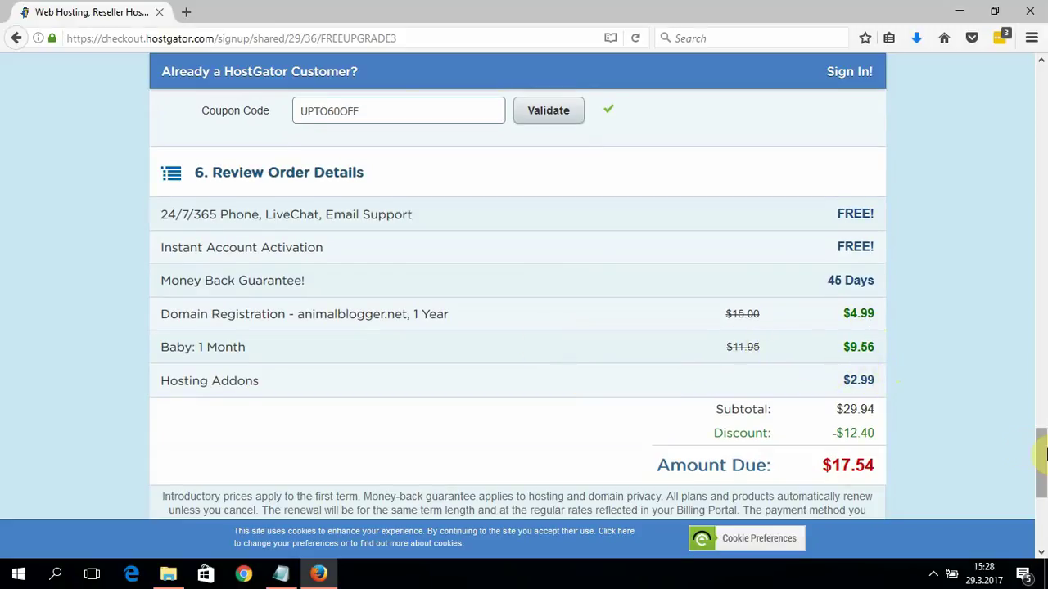
pyautogui.scroll(-1, 1041, 468)
pyautogui.scroll(-3, 1041, 468)
pyautogui.scroll(4, 1031, 459)
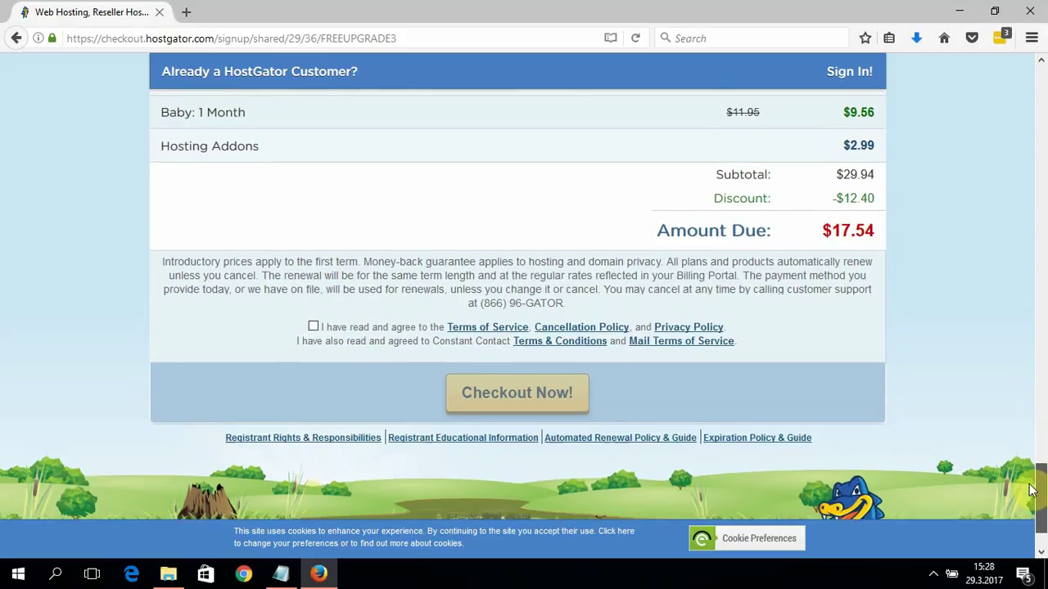
pyautogui.scroll(2, 1030, 446)
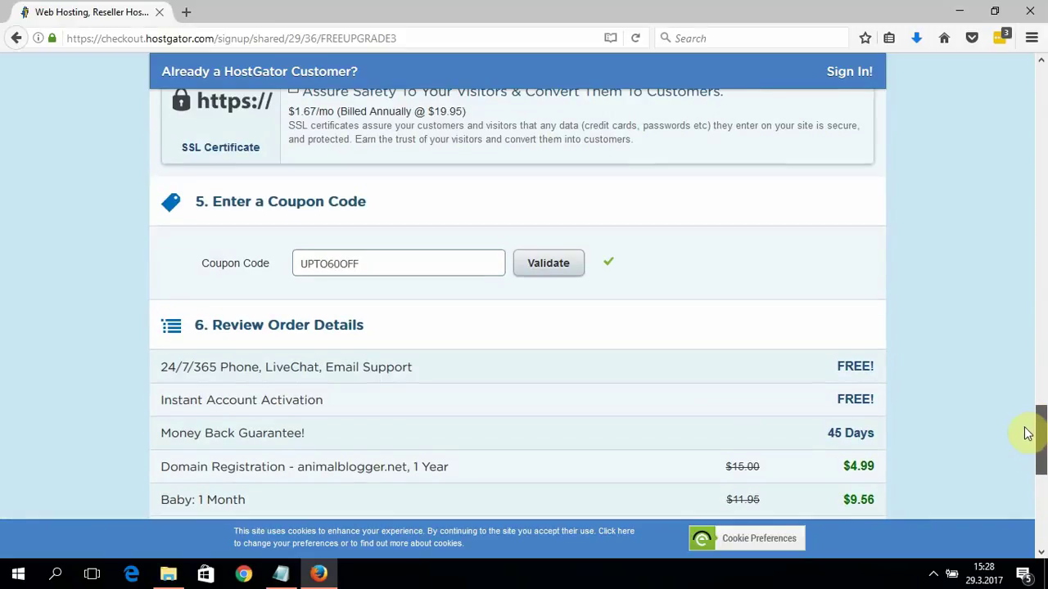
pyautogui.scroll(-1, 1028, 442)
pyautogui.scroll(-5, 1028, 442)
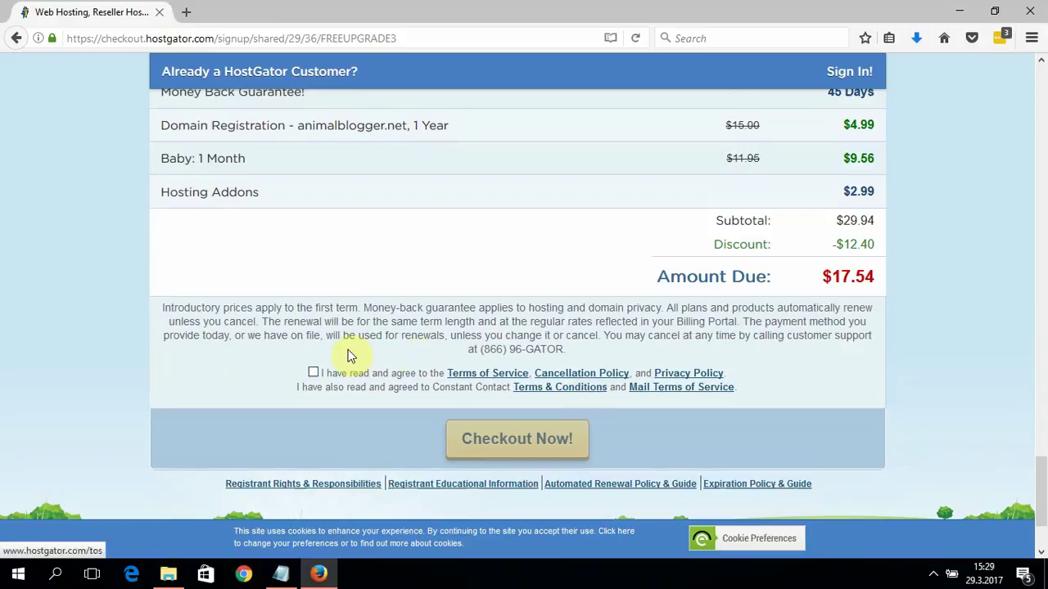
pyautogui.click(312, 372)
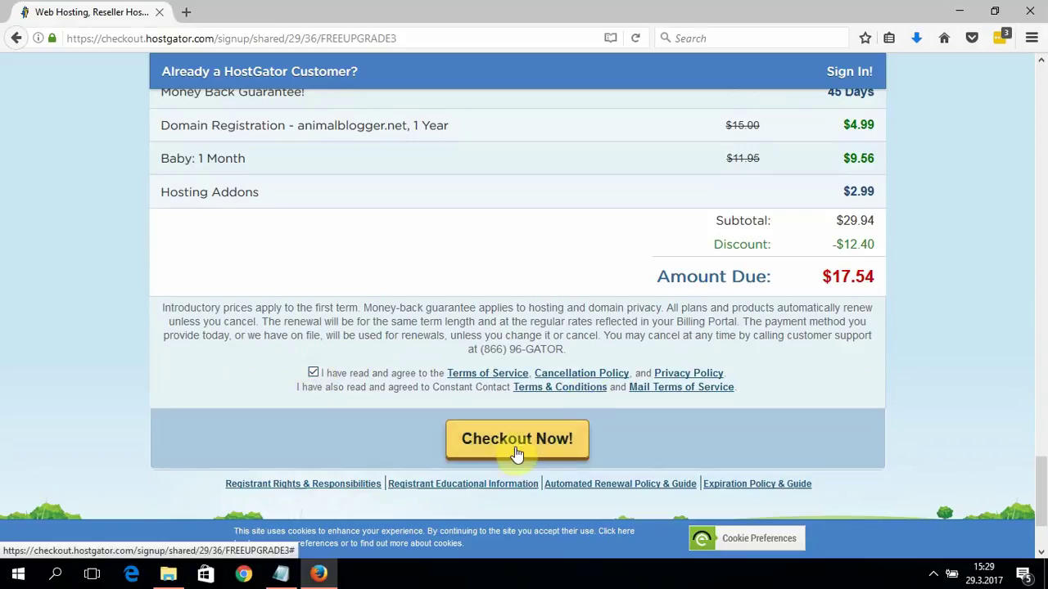
# Go to animalblogger.com/cpanel in the address bar.
pyautogui.click(475, 38)
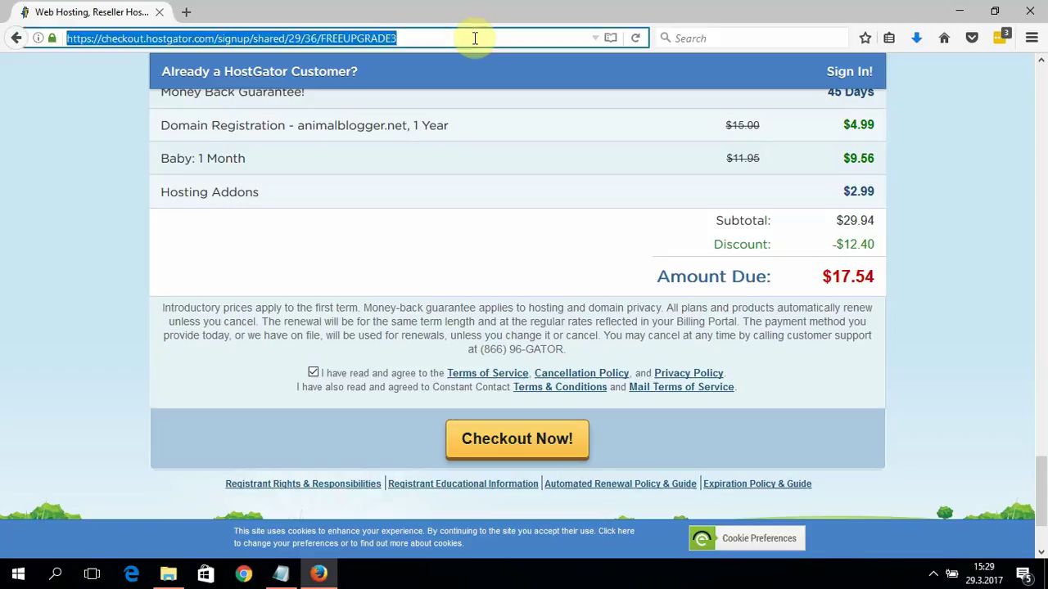
pyautogui.write('Ani')
pyautogui.press('End')
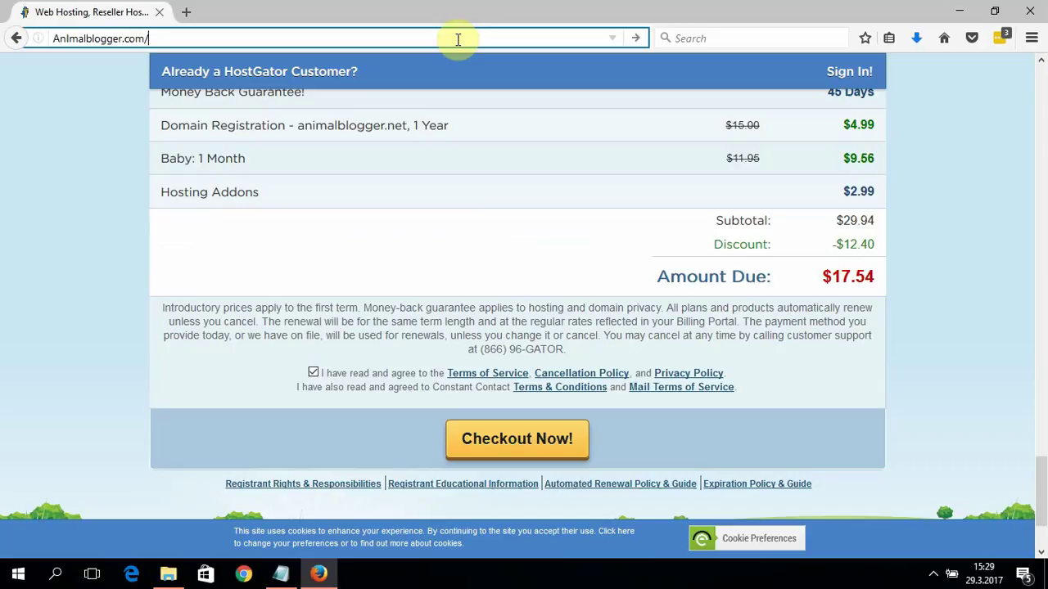
pyautogui.hotkey('ctrl', 'a')
pyautogui.write('A')
pyautogui.press('BackSpace')
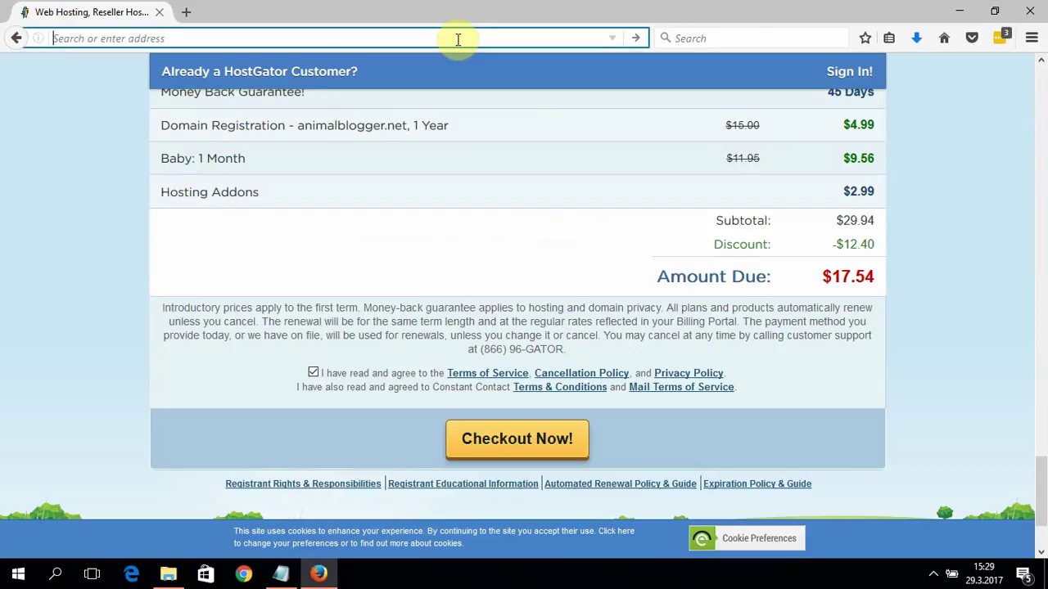
pyautogui.write('AnI')
pyautogui.press('End')
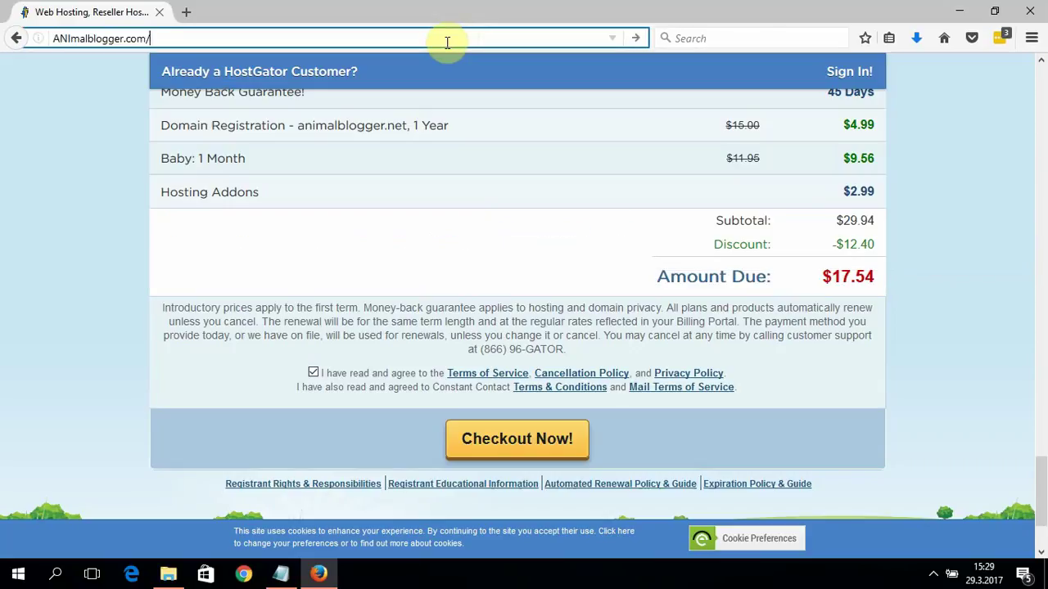
pyautogui.write('CPAN')
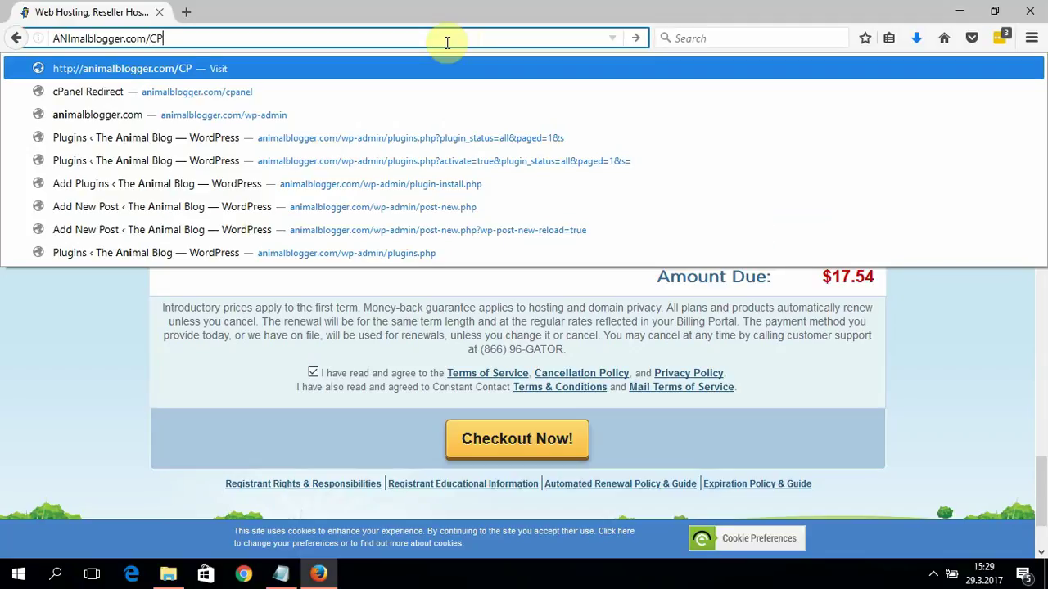
pyautogui.press('BackSpace')
pyautogui.press('BackSpace')
pyautogui.press('BackSpace')
pyautogui.press('BackSpace')
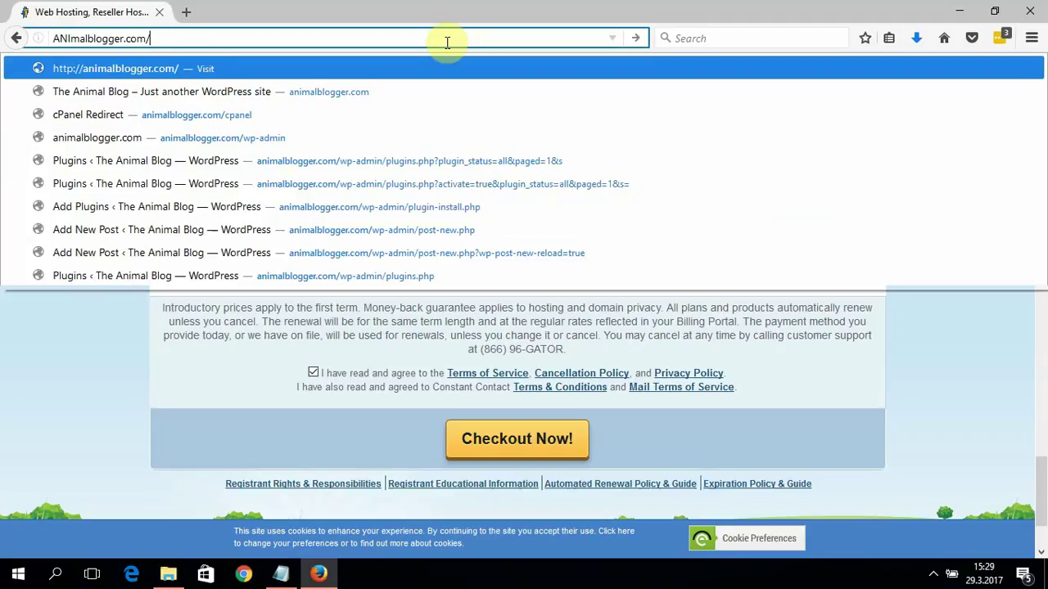
pyautogui.write('cpanel')
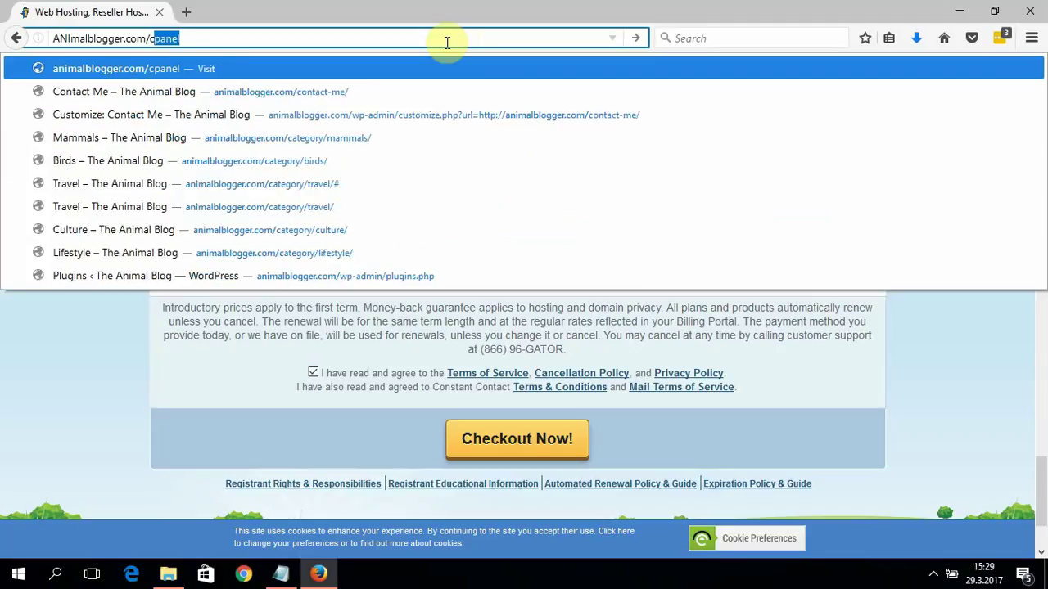
pyautogui.press('Return')
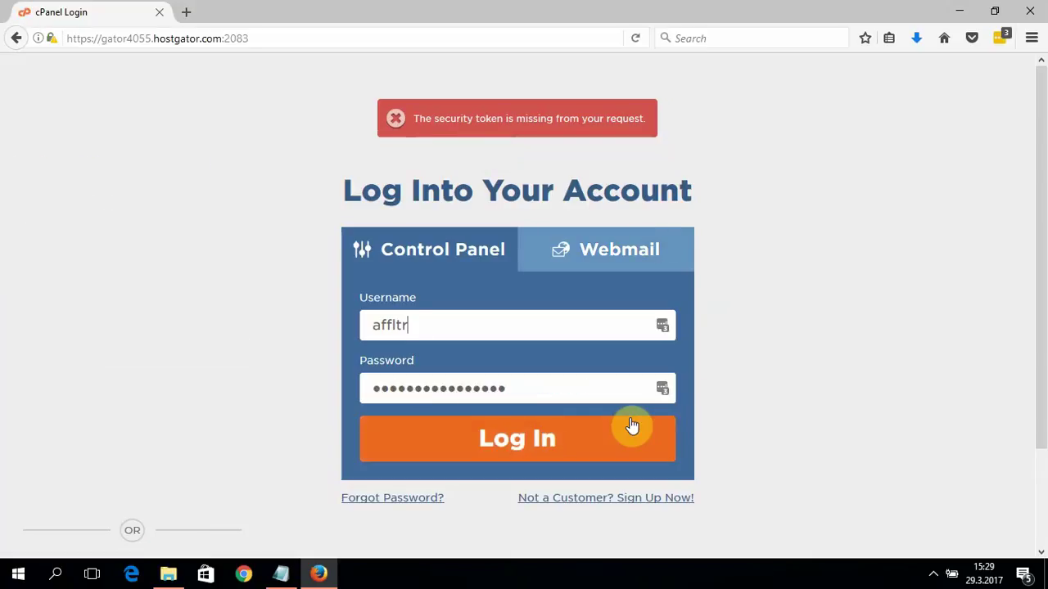
# Log in to cPanel and open 'Wordpress - 1 Click Installation' from Popular Links.
pyautogui.click(585, 432)
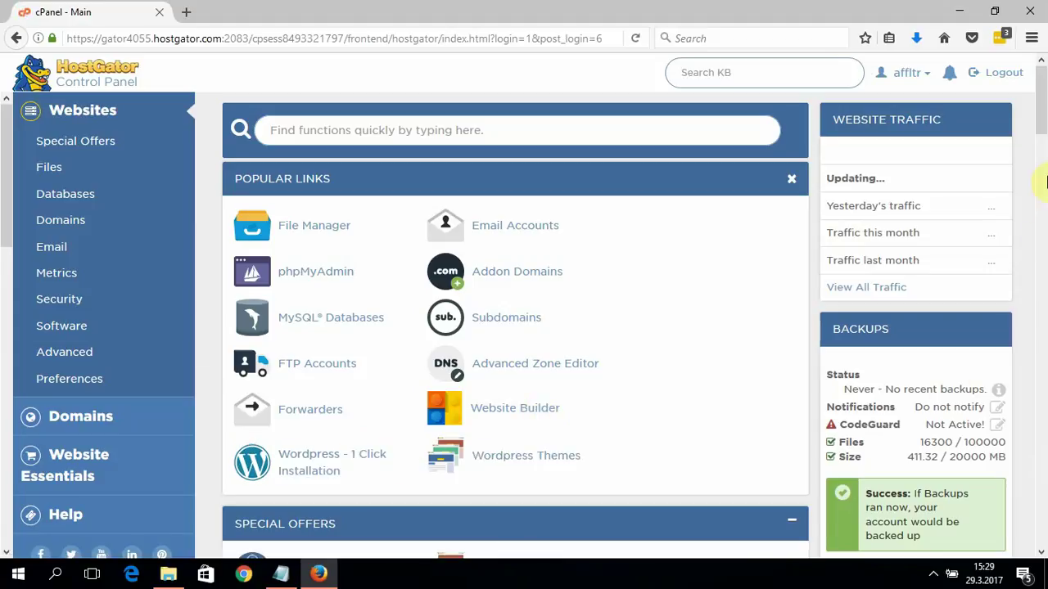
pyautogui.scroll(-1, 1040, 156)
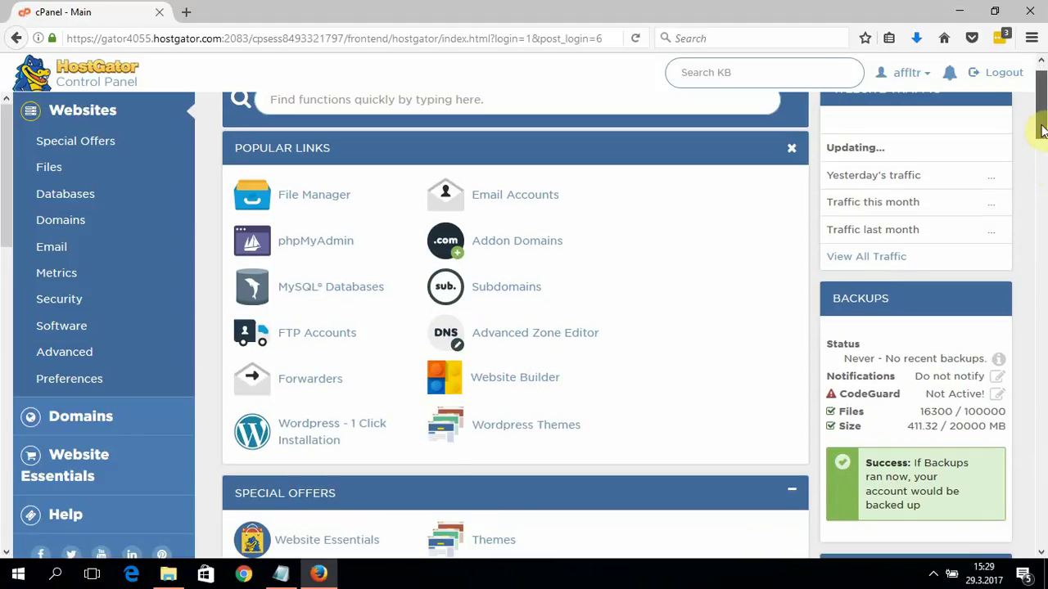
pyautogui.click(362, 438)
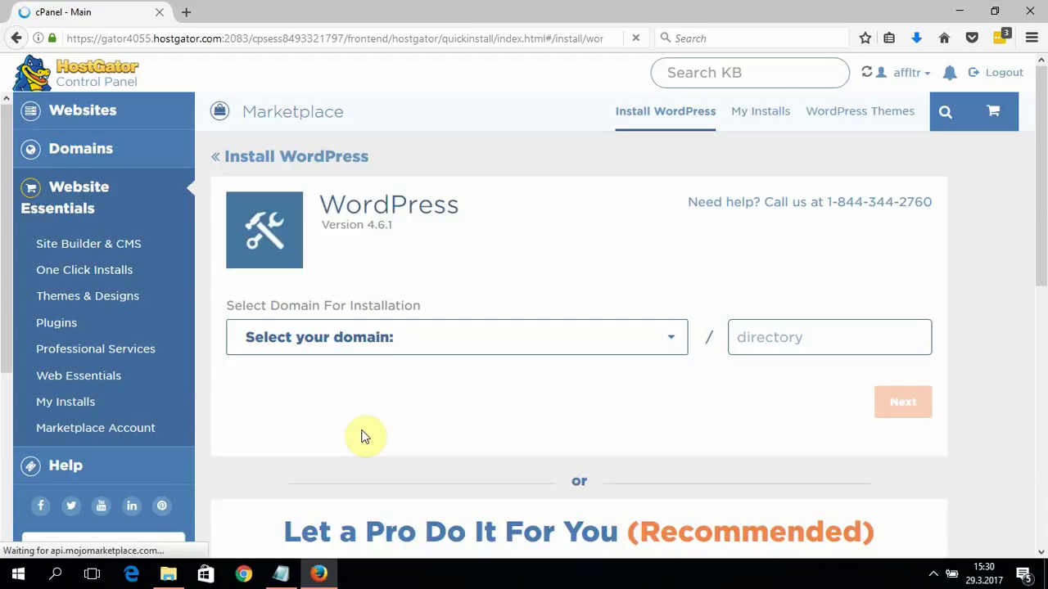
# Choose animalblogger.com as the install domain and continue to the blog details form.
pyautogui.click(406, 342)
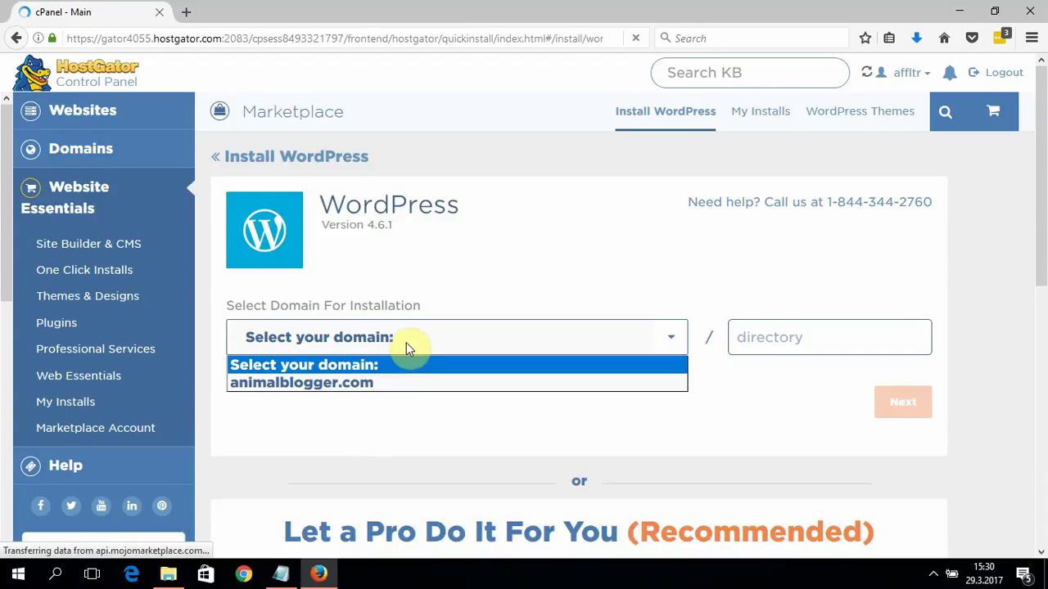
pyautogui.click(398, 387)
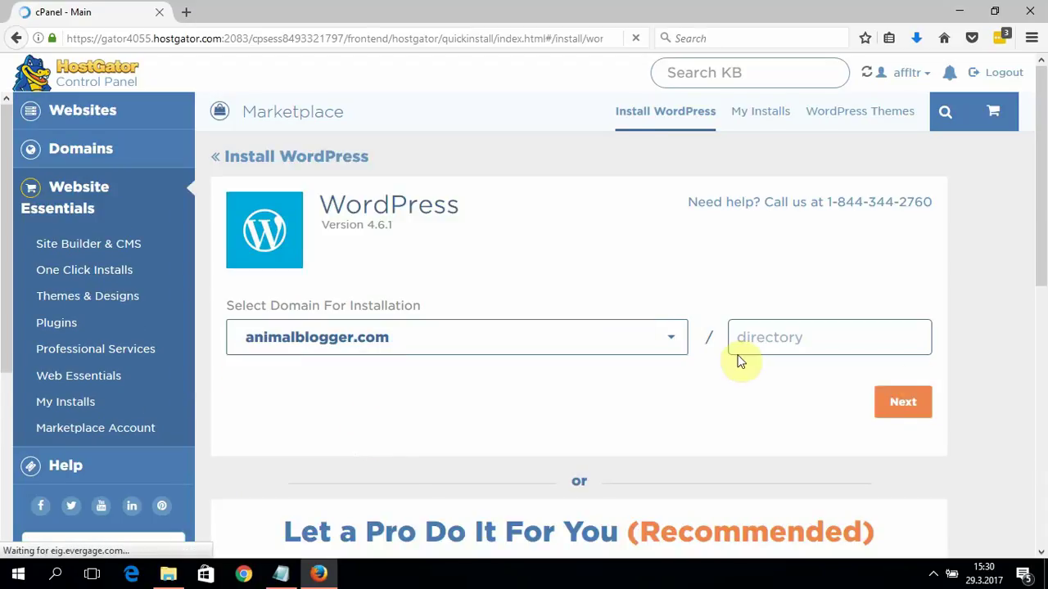
pyautogui.click(914, 410)
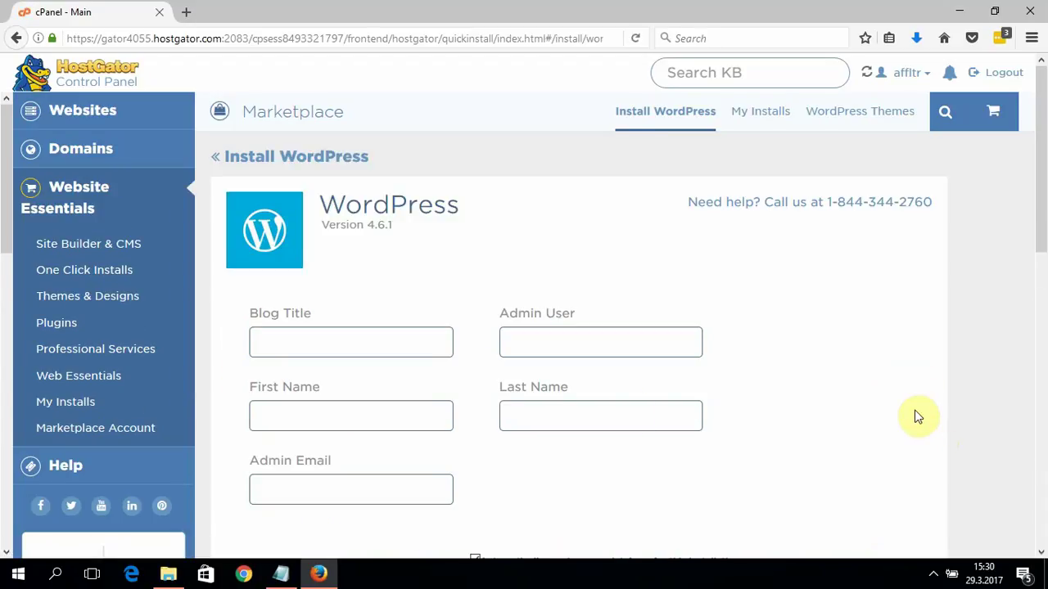
# Fill in the blog title 'The Animal Blog', the admin's first and last name, and admin e-mail.
pyautogui.click(381, 334)
pyautogui.write('The Animal BL')
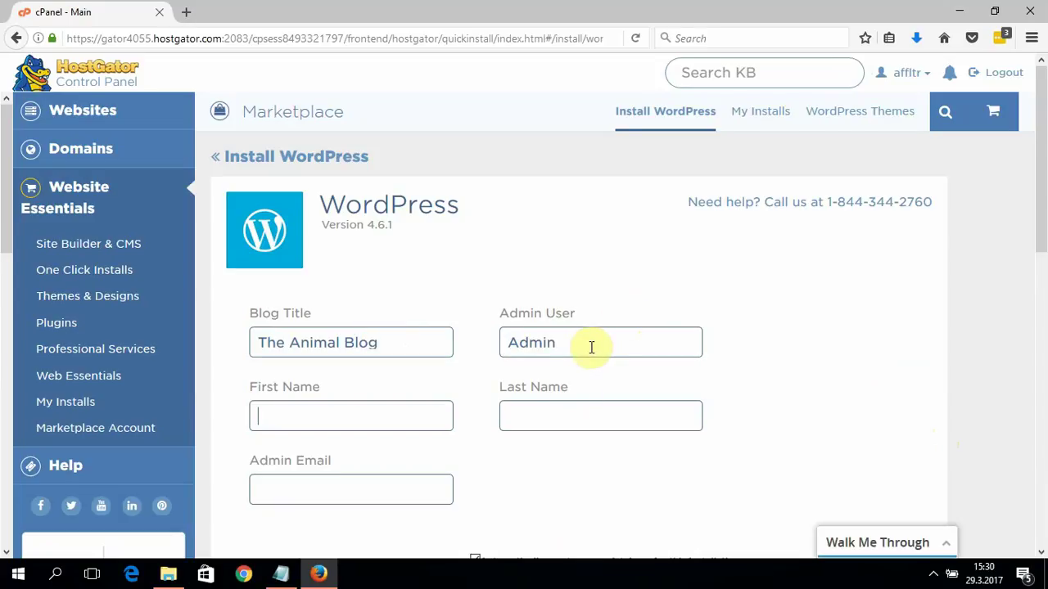
pyautogui.press('Tab')
pyautogui.write('Pasi')
pyautogui.press('Tab')
pyautogui.write('Gau')
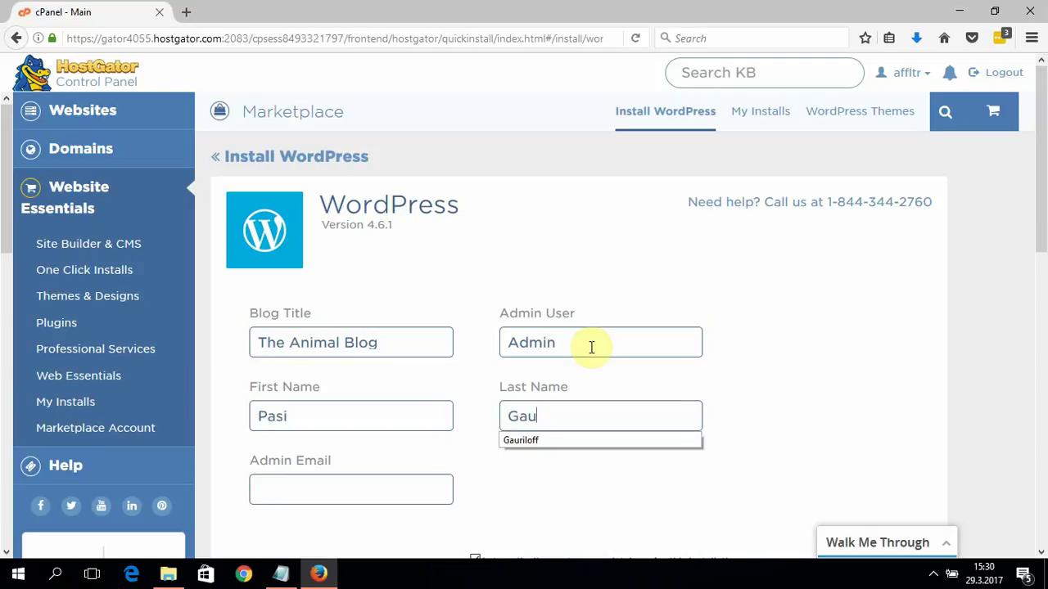
pyautogui.press('Tab')
pyautogui.write('pa')
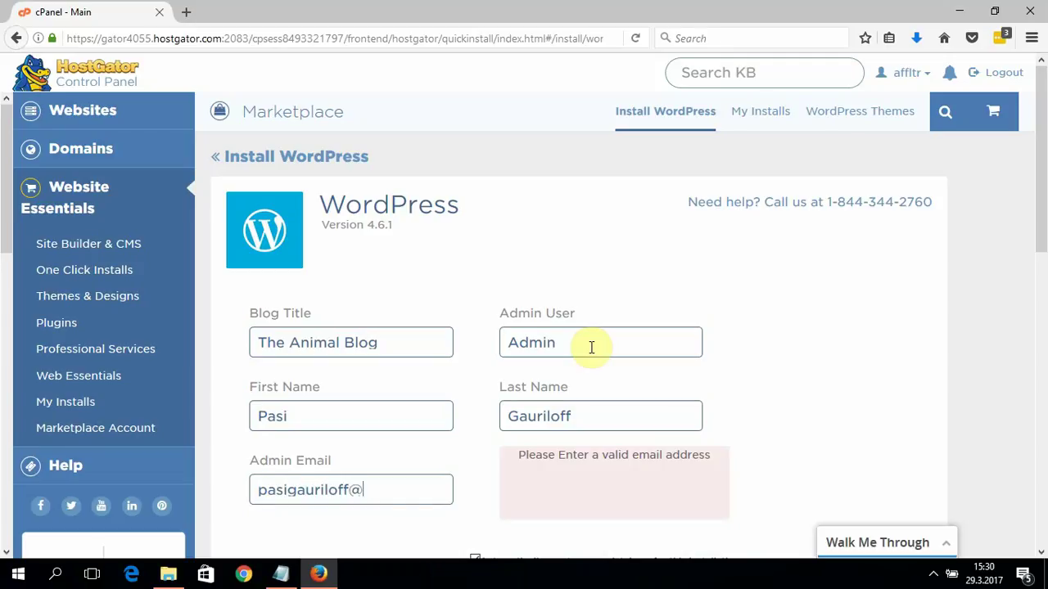
pyautogui.write('.com')
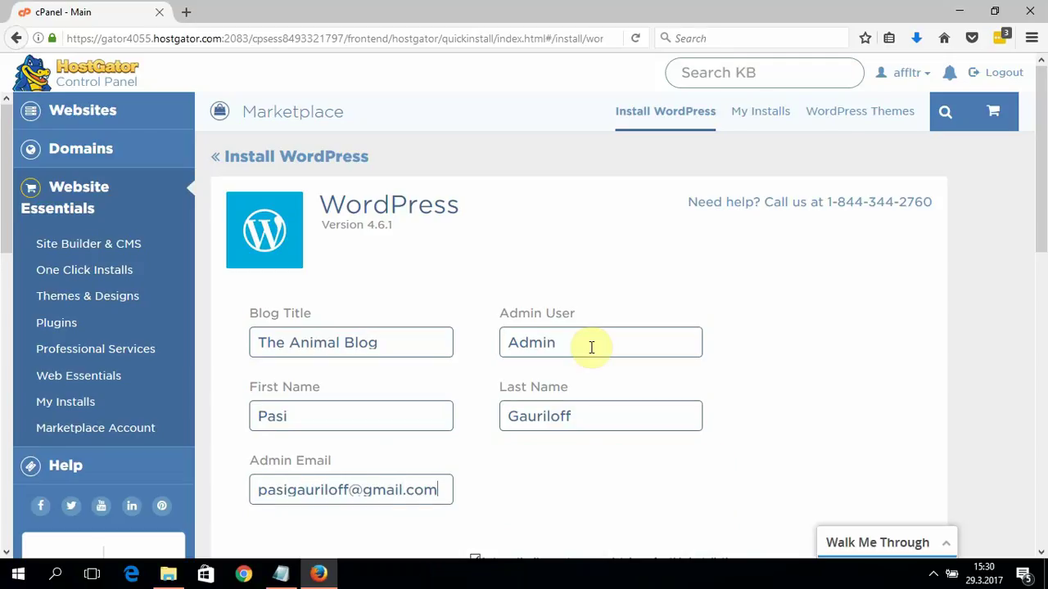
# Accept the terms of service and install WordPress.
pyautogui.scroll(-3, 1039, 163)
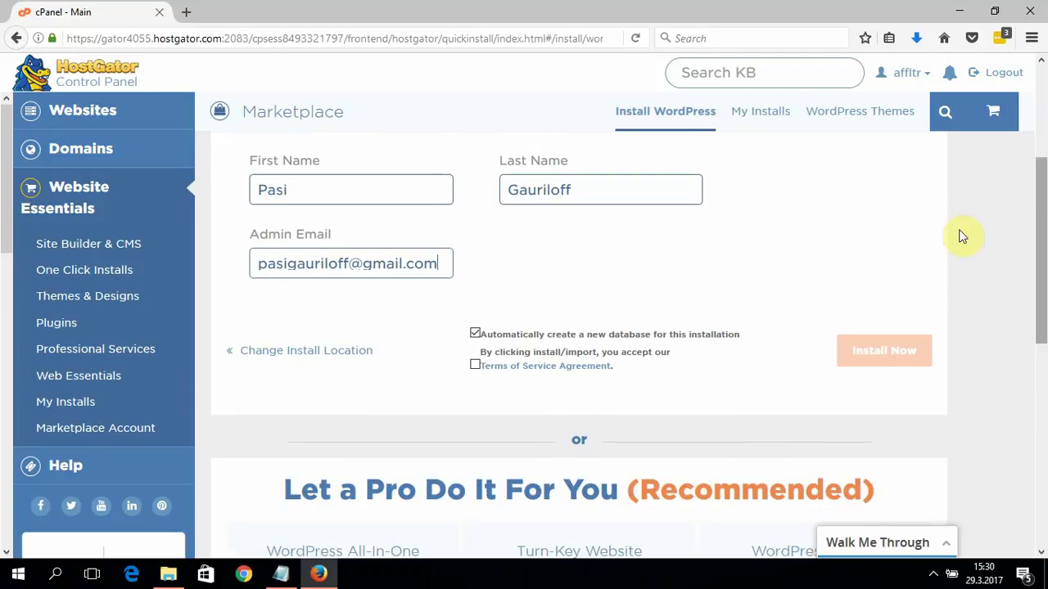
pyautogui.click(475, 366)
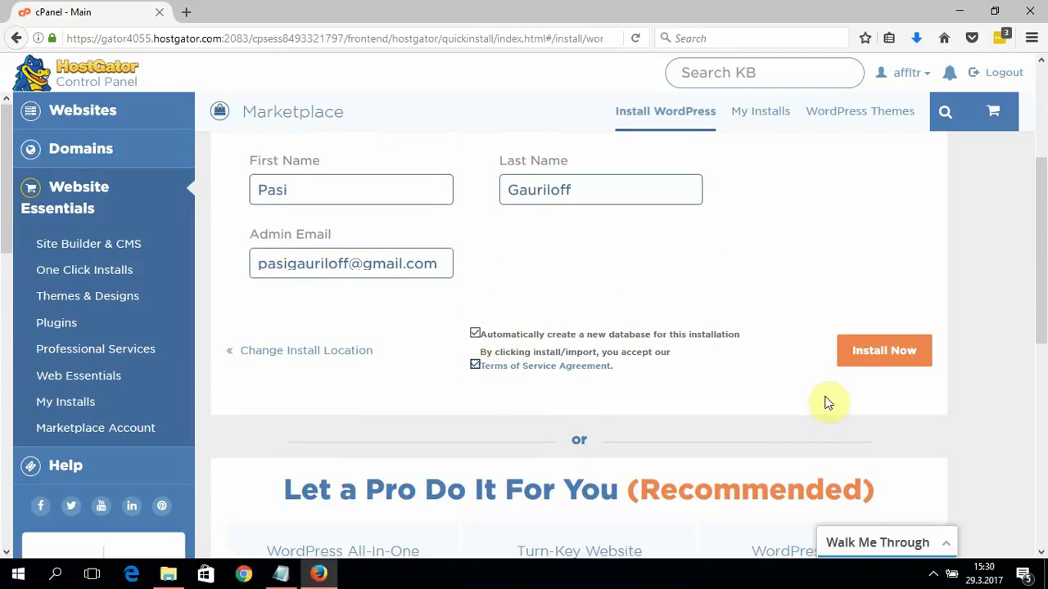
pyautogui.click(874, 352)
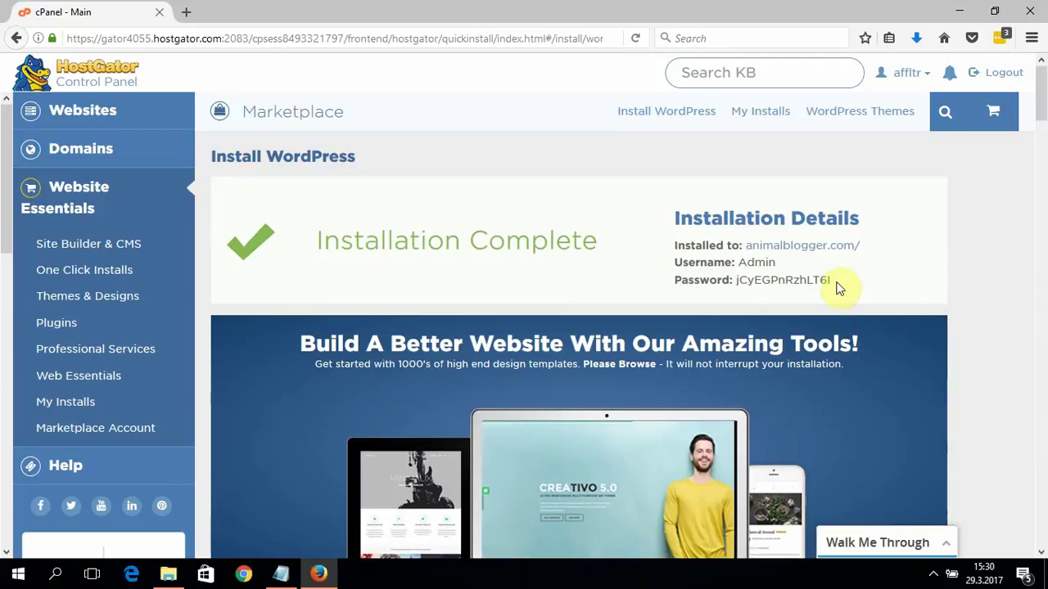
# Copy the generated admin password and load animalblogger.com/wp-admin.
pyautogui.moveTo(834, 282); pyautogui.dragTo(745, 288)
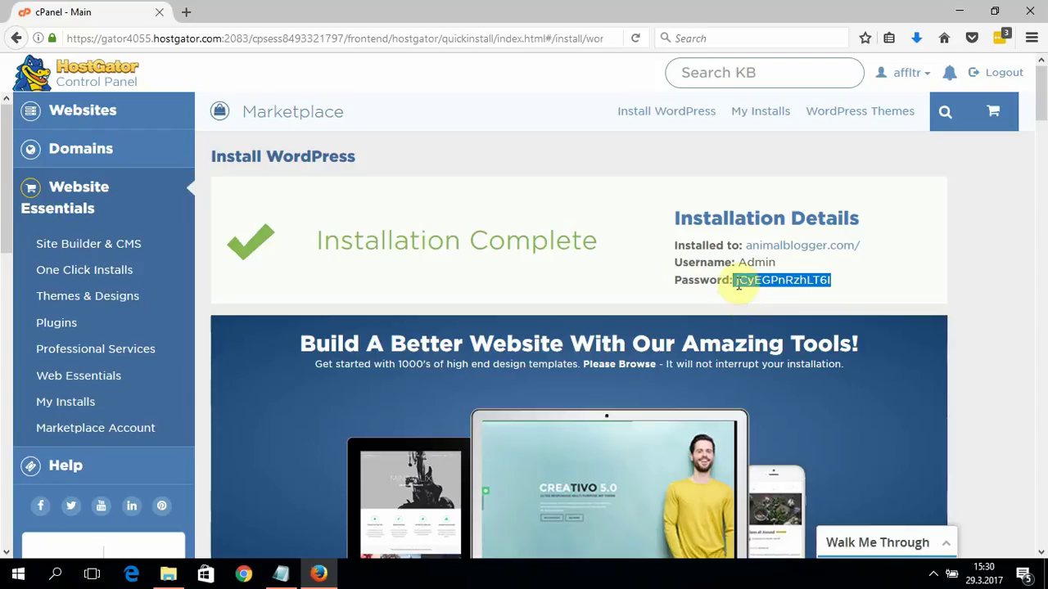
pyautogui.click(526, 38)
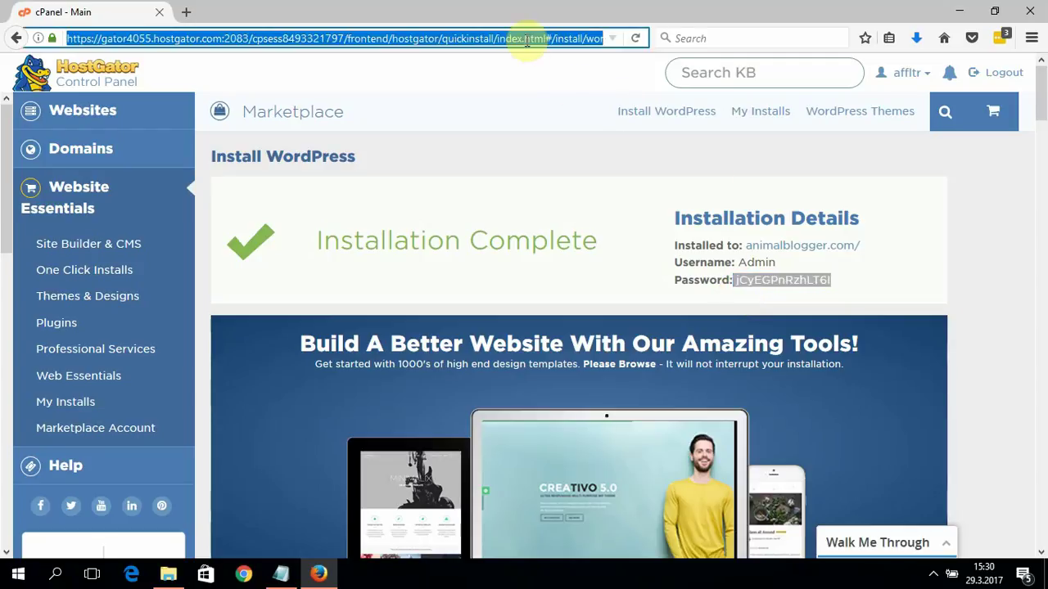
pyautogui.write('an')
pyautogui.press('Right')
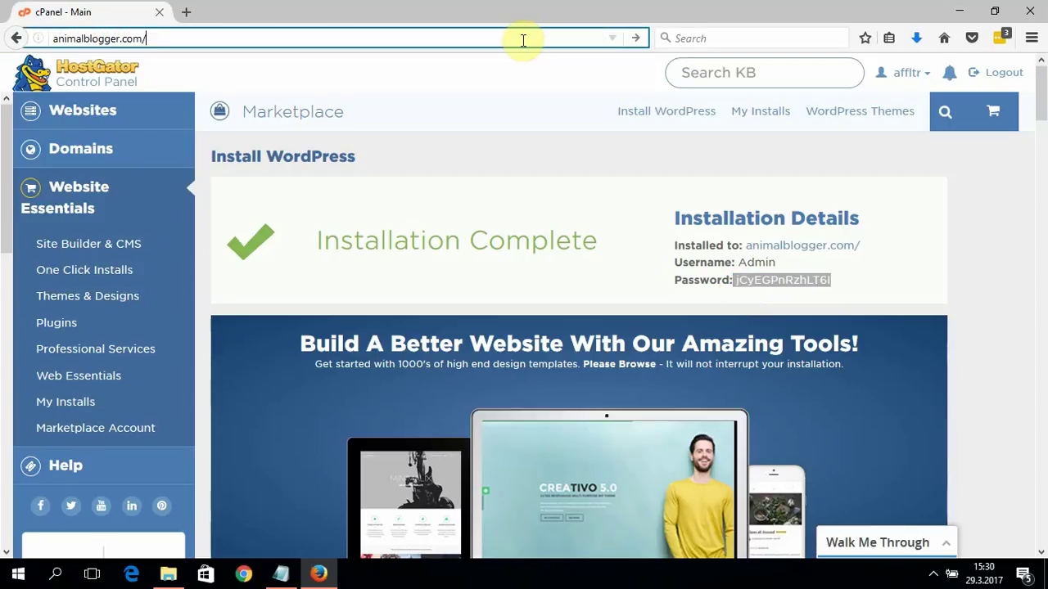
pyautogui.write('wp-admin')
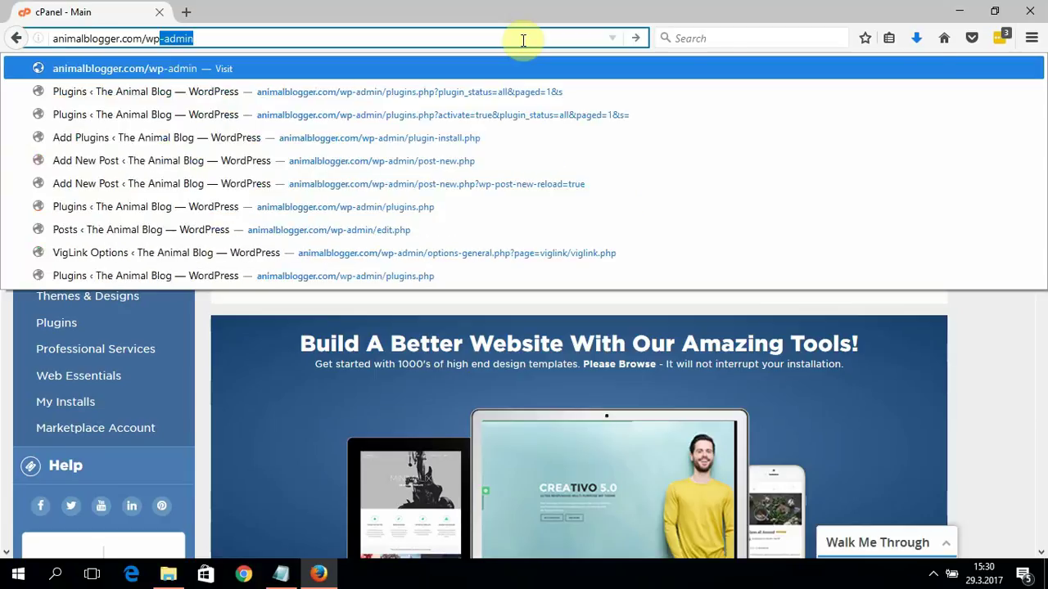
pyautogui.press('Return')
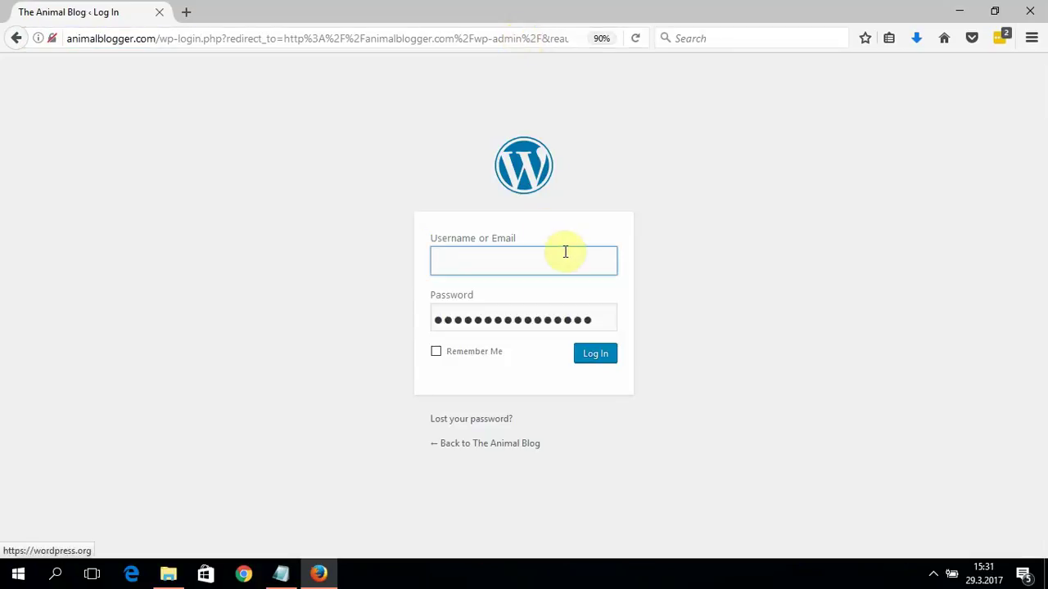
# Paste the copied admin password into the WordPress login form and log in.
pyautogui.click(540, 319)
pyautogui.doubleClick(543, 320)
pyautogui.press('BackSpace')
pyautogui.hotkey('ctrl', 'v')
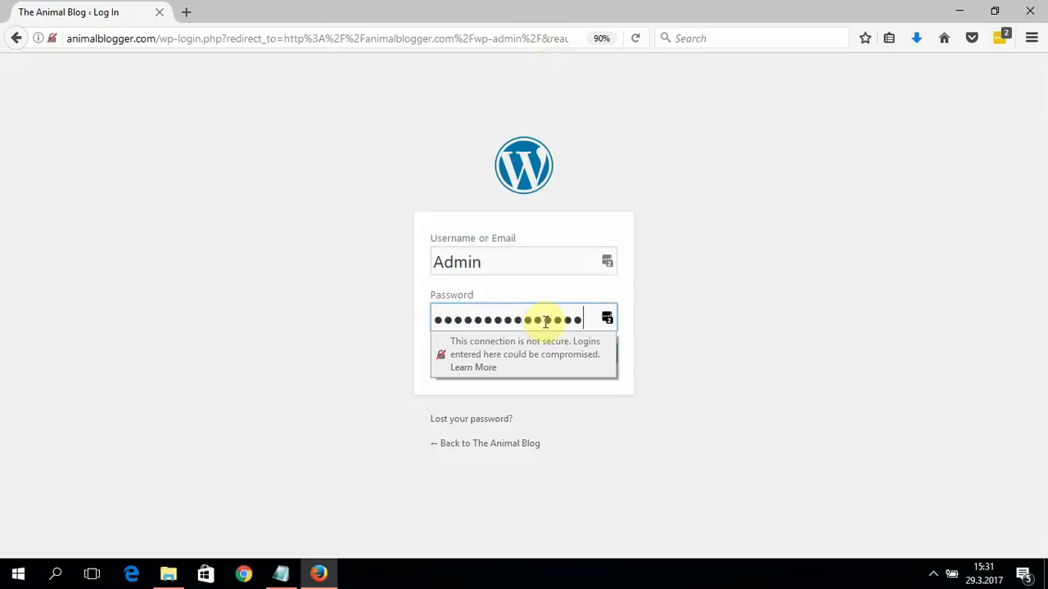
pyautogui.click(715, 369)
pyautogui.click(602, 355)
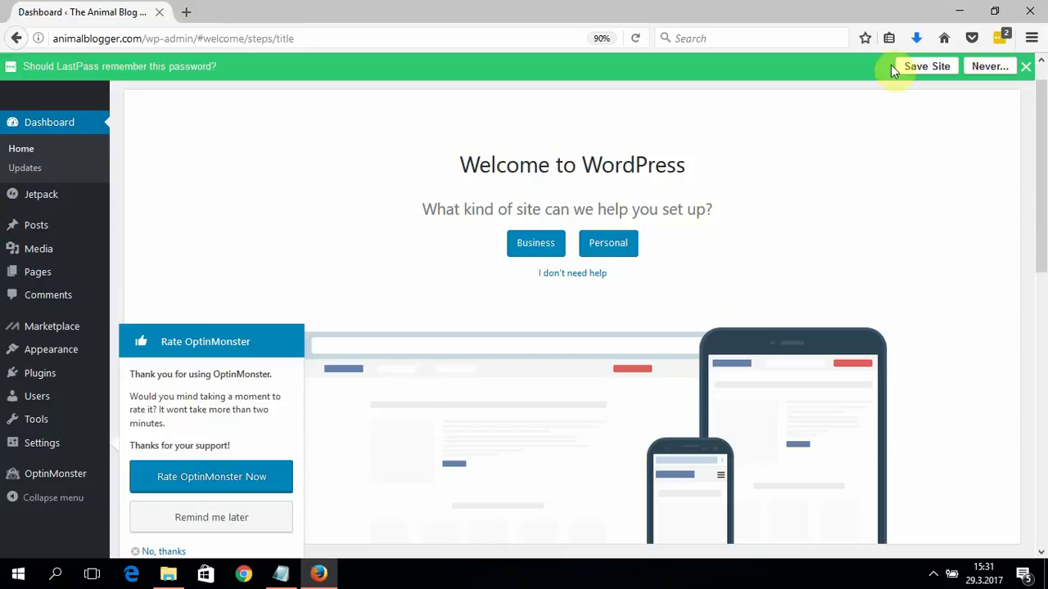
# Replace the existing animalblogger.com login saved in LastPass, then go to the Plugins page.
pyautogui.click(915, 67)
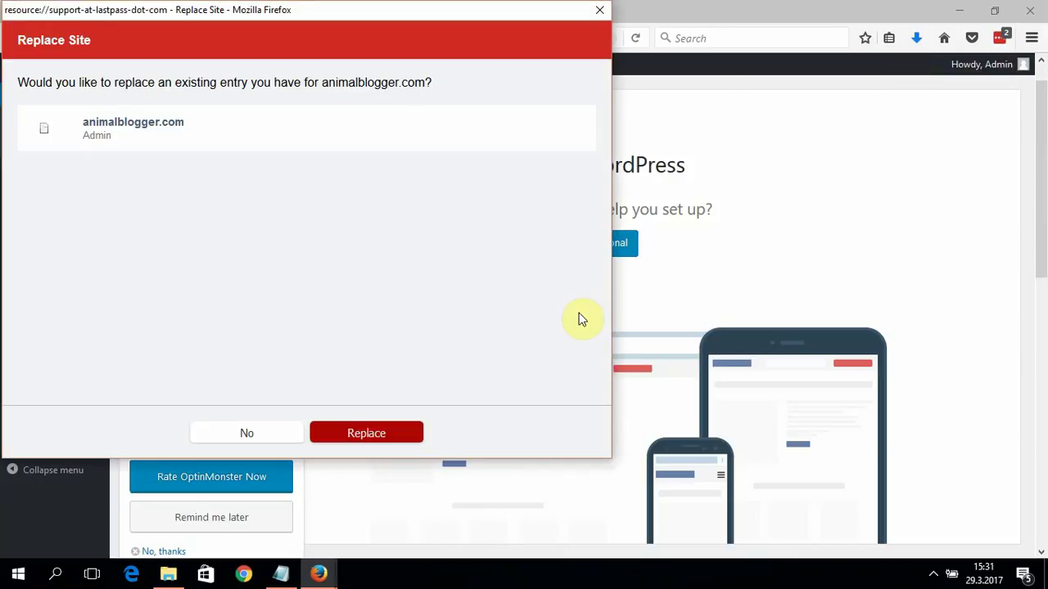
pyautogui.click(66, 132)
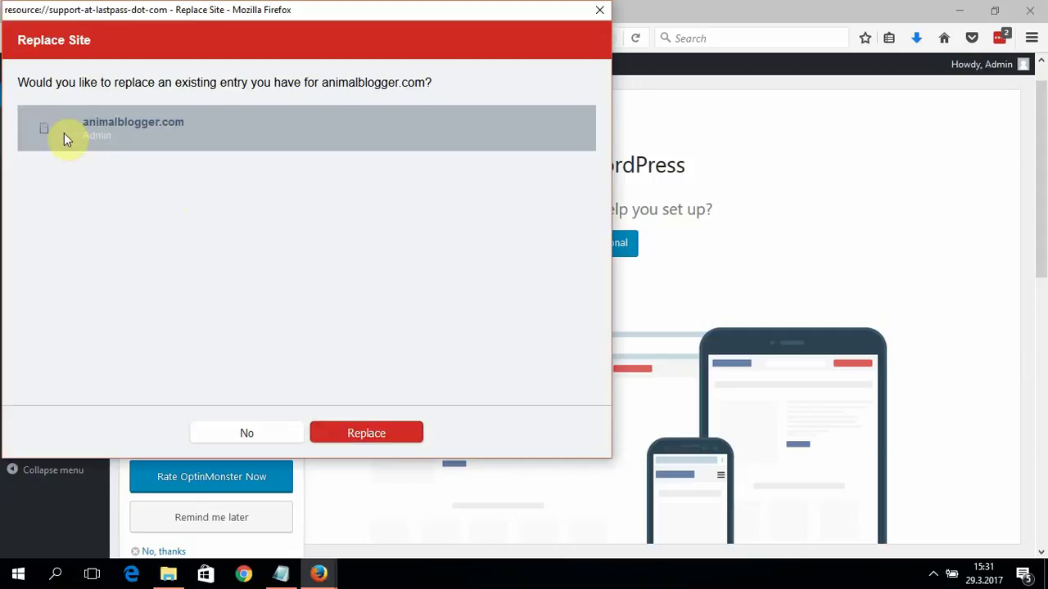
pyautogui.click(347, 417)
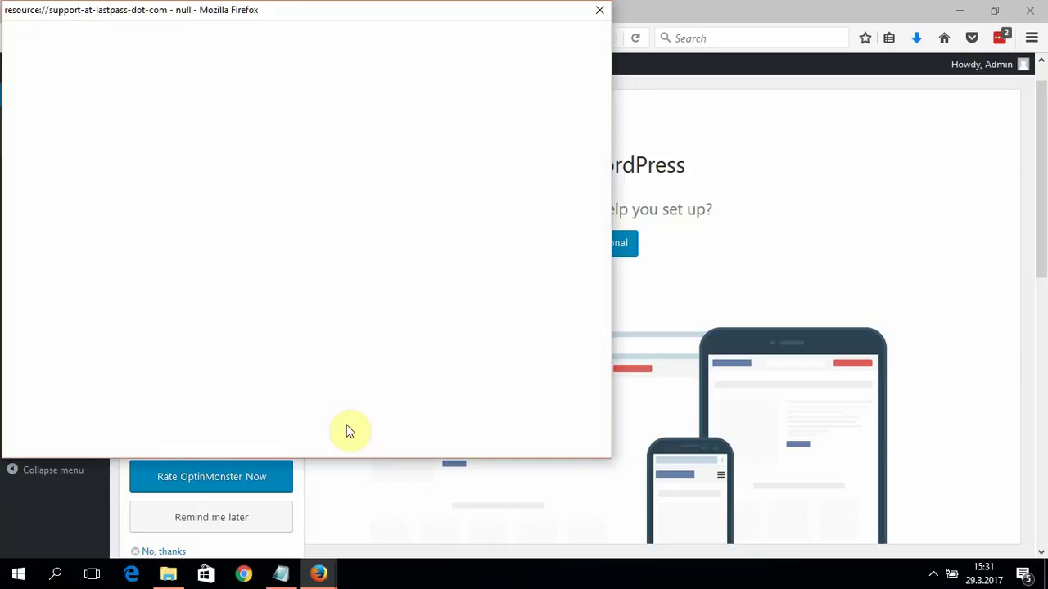
pyautogui.click(508, 429)
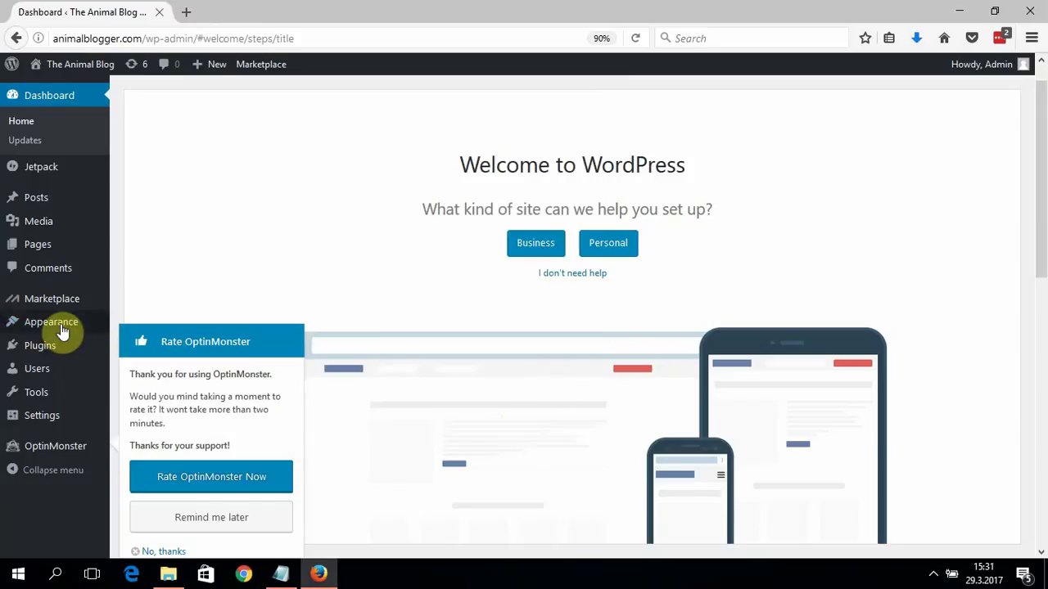
pyautogui.click(62, 350)
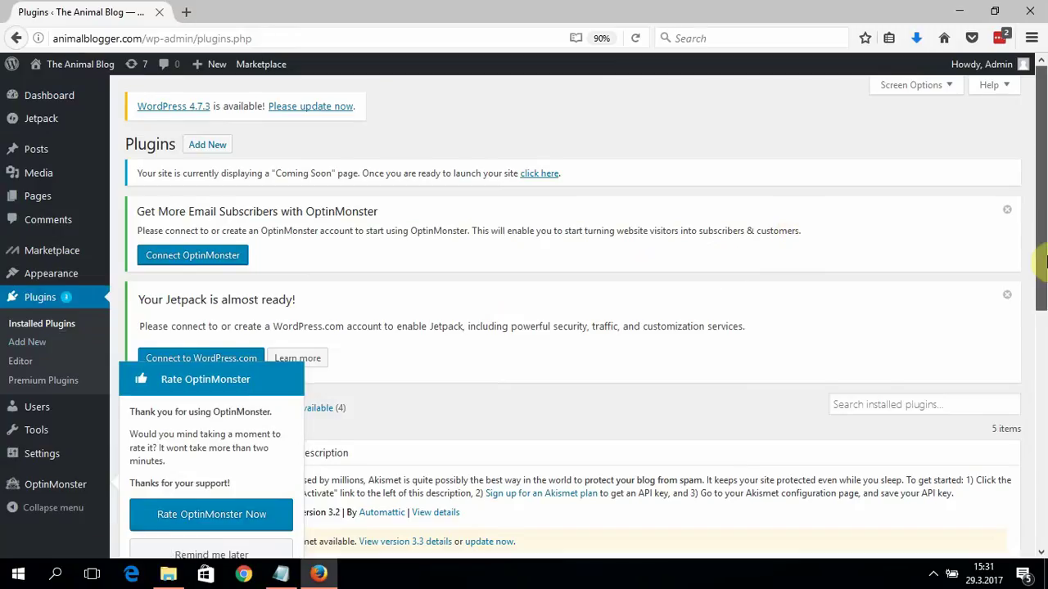
# Select all five installed plugins and bulk-deactivate them.
pyautogui.moveTo(1042, 292); pyautogui.dragTo(1041, 385)
pyautogui.moveTo(1041, 245); pyautogui.dragTo(1041, 291)
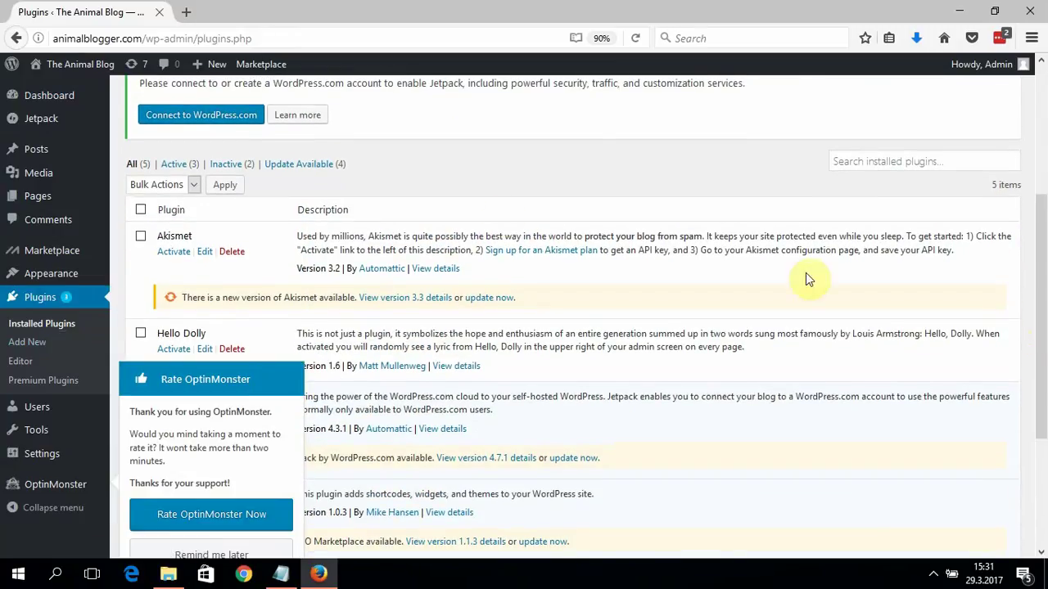
pyautogui.click(164, 185)
pyautogui.click(143, 185)
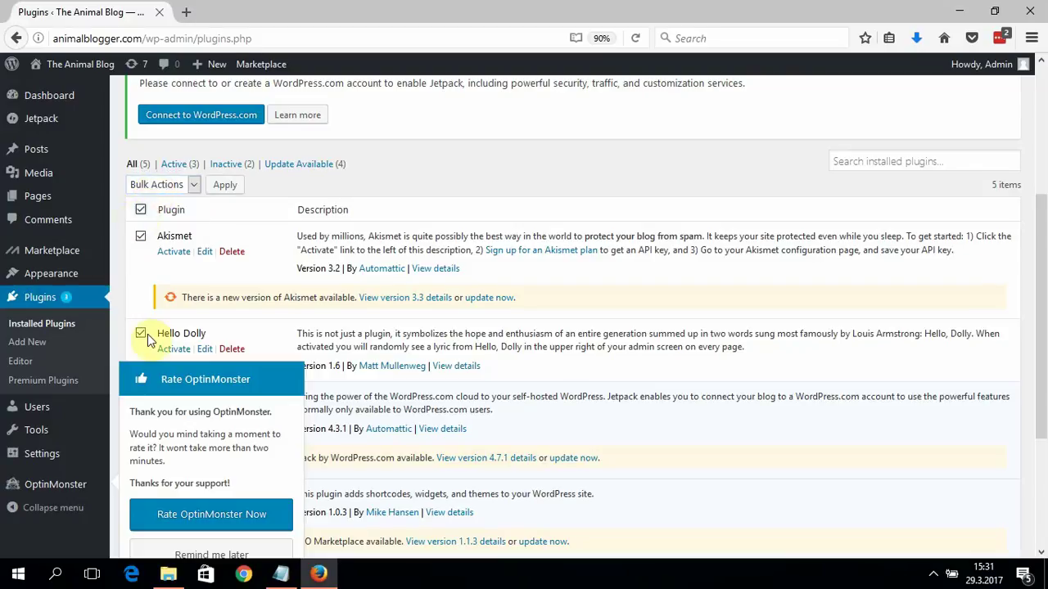
pyautogui.click(167, 187)
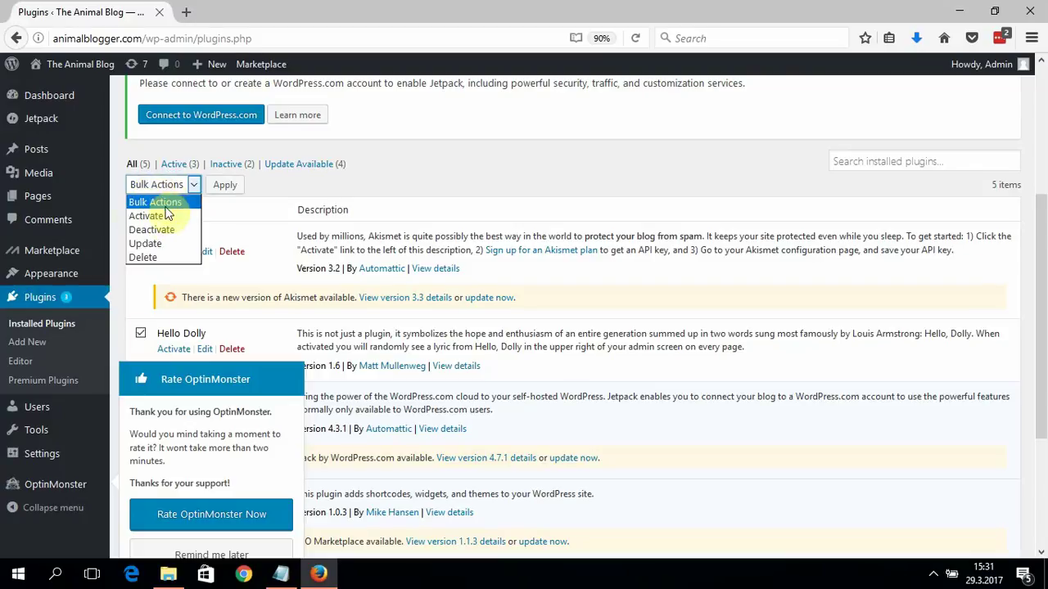
pyautogui.click(156, 226)
pyautogui.click(225, 186)
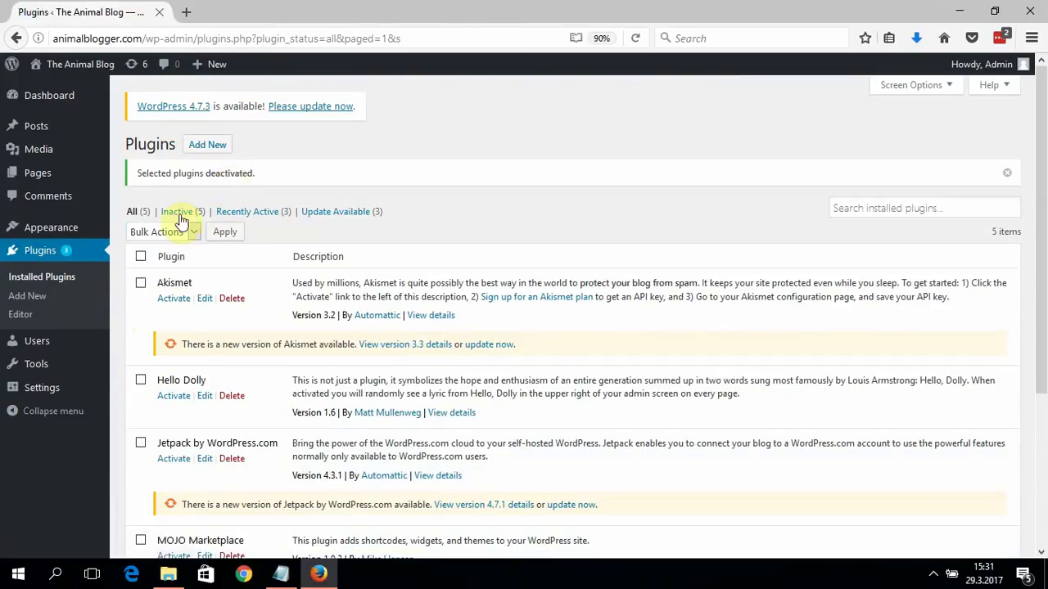
# Select all the deactivated plugins, bulk-delete them, and confirm deleting their data.
pyautogui.click(163, 232)
pyautogui.click(199, 232)
pyautogui.click(141, 256)
pyautogui.click(148, 233)
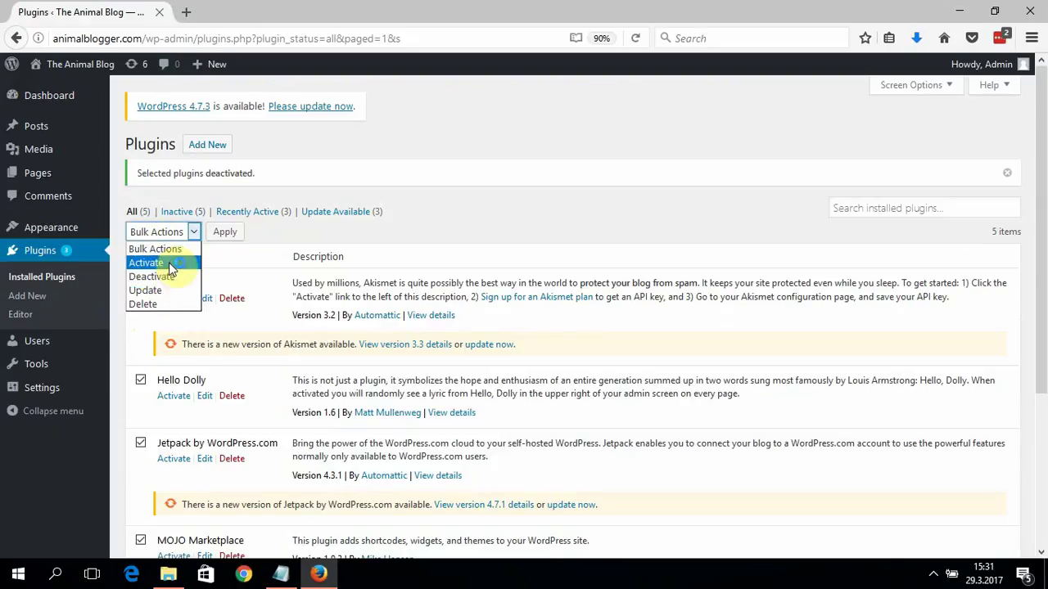
pyautogui.click(152, 304)
pyautogui.click(224, 237)
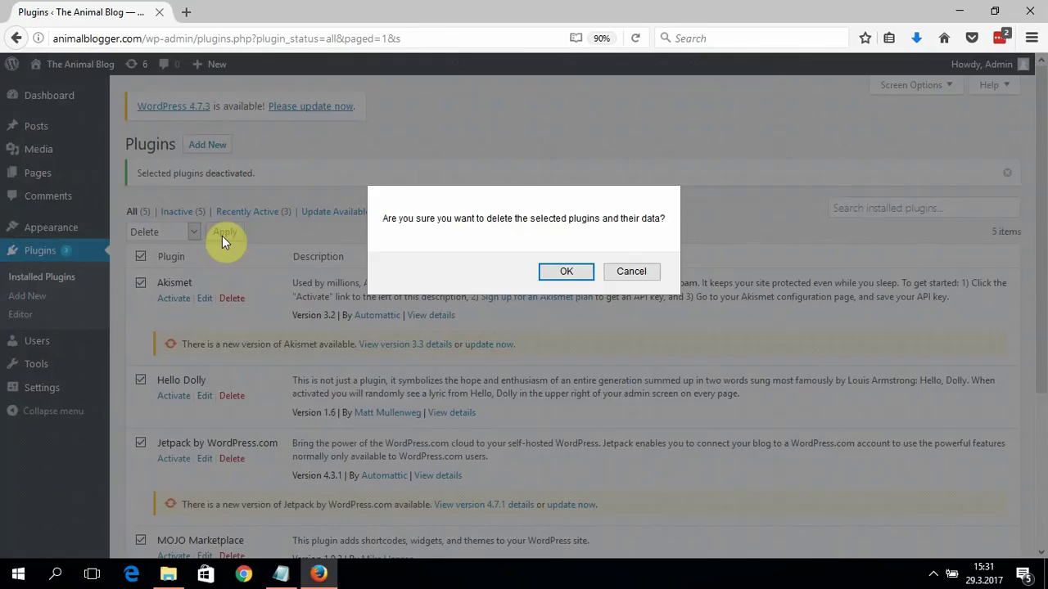
pyautogui.click(545, 274)
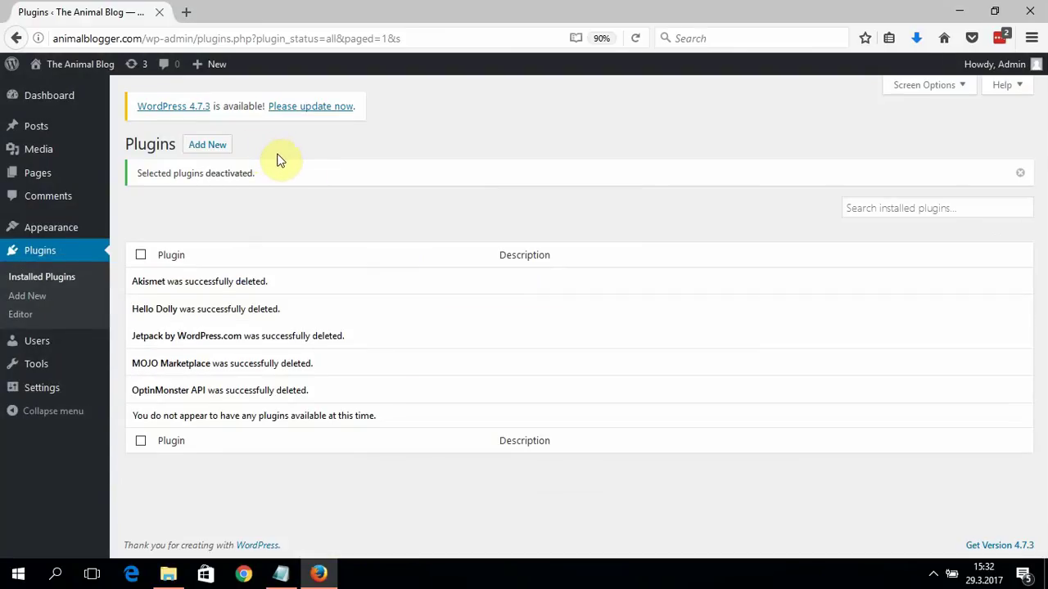
# Visit The Animal Blog's public homepage from the admin bar, then go back to its Dashboard.
pyautogui.moveTo(103, 78)
pyautogui.click(65, 71)
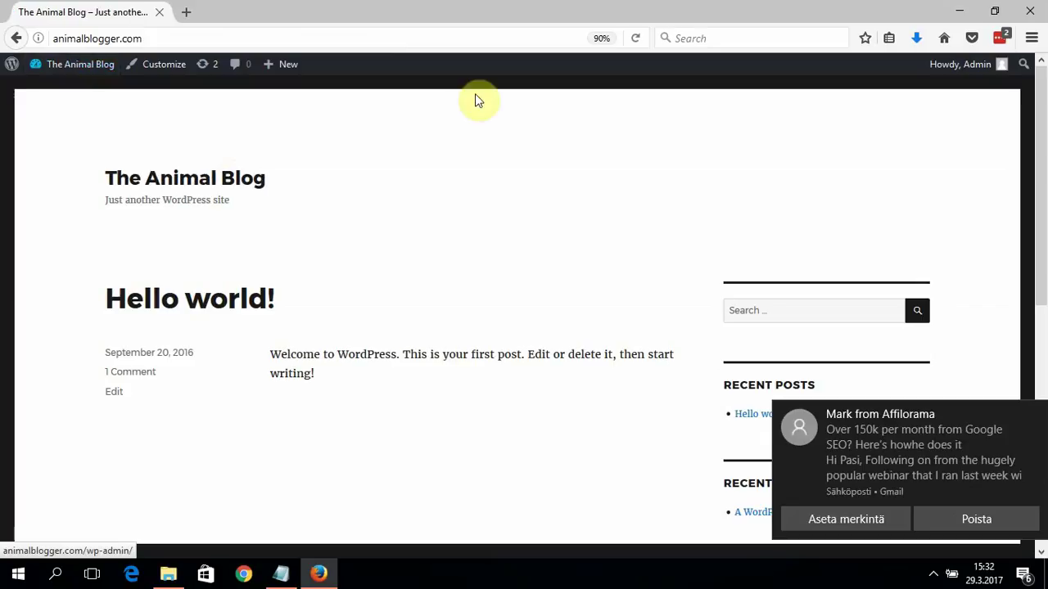
pyautogui.moveTo(1038, 164); pyautogui.dragTo(586, 88)
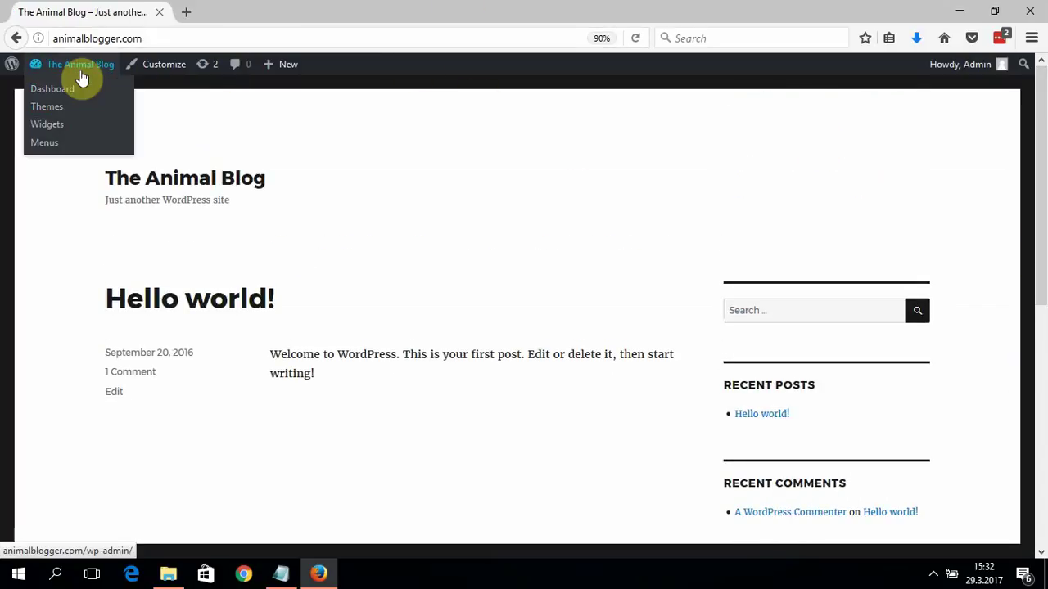
pyautogui.click(82, 77)
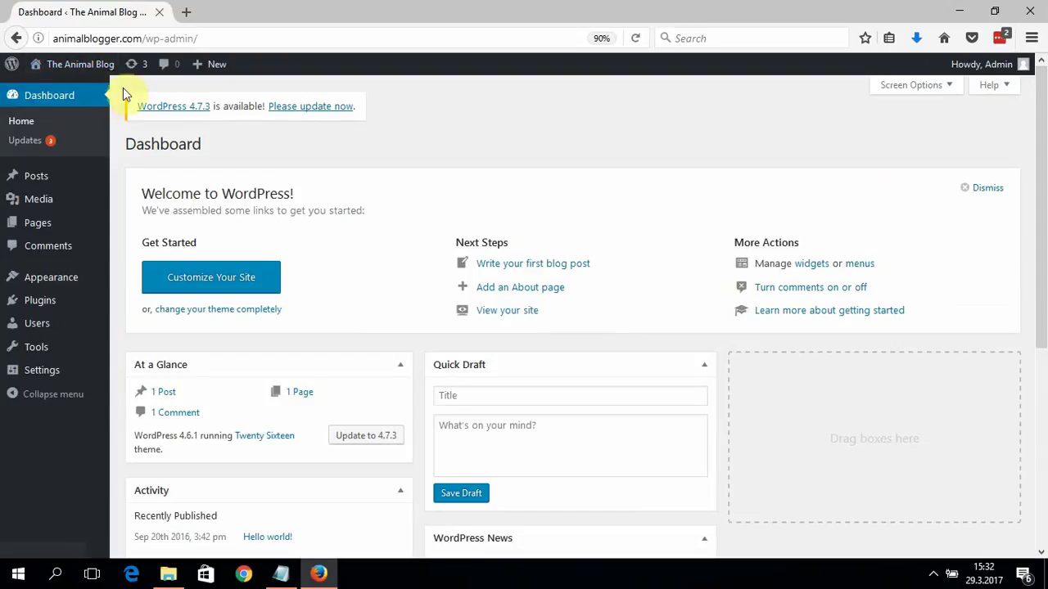
pyautogui.moveTo(106, 86)
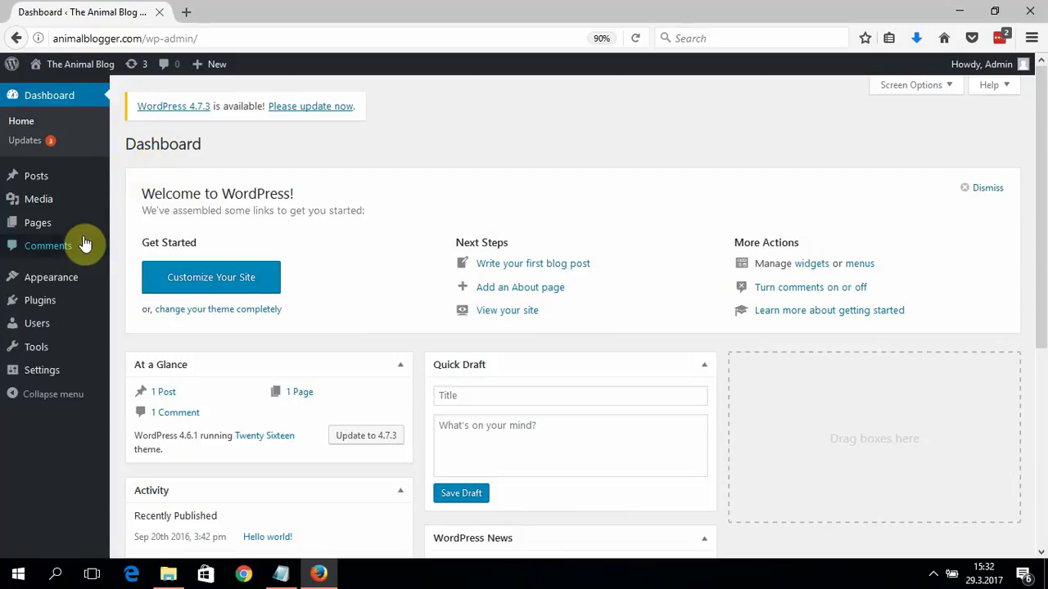
pyautogui.moveTo(89, 276)
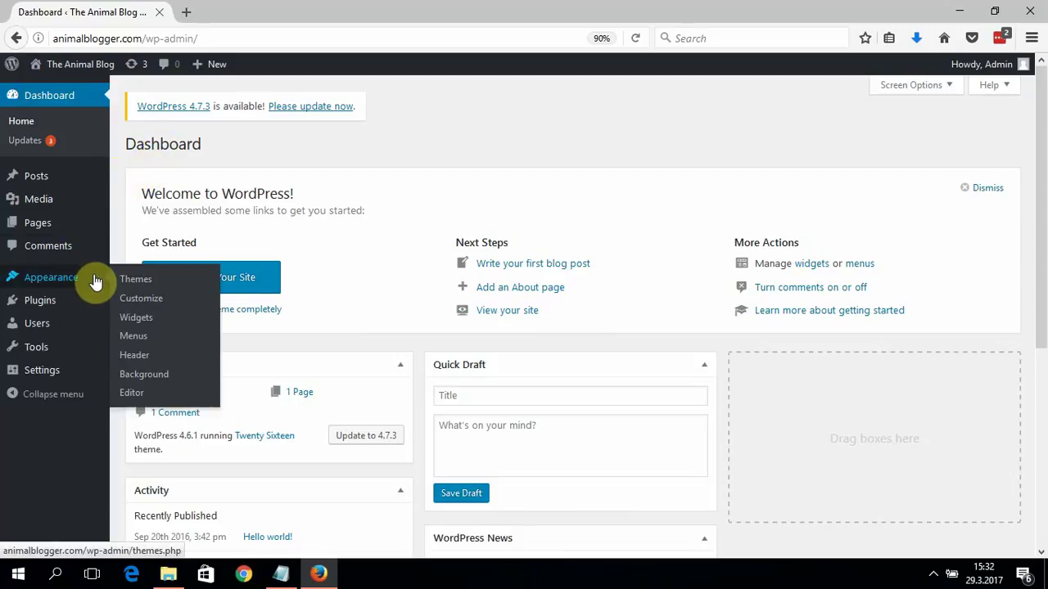
# Upload the boston.1.1.0 (5).zip archive from the desktop as a new theme and install it.
pyautogui.click(138, 280)
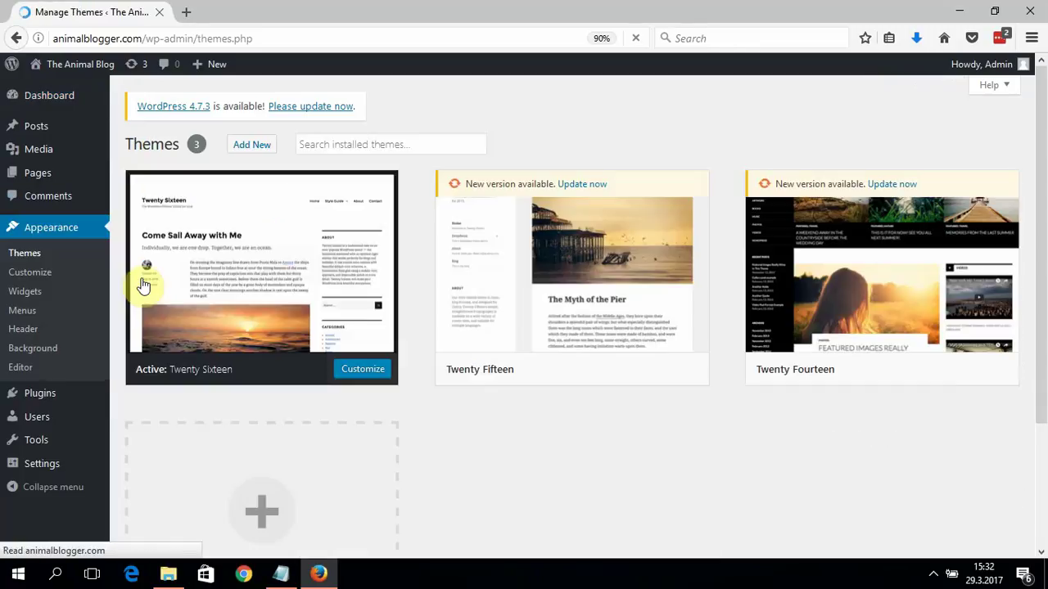
pyautogui.click(242, 148)
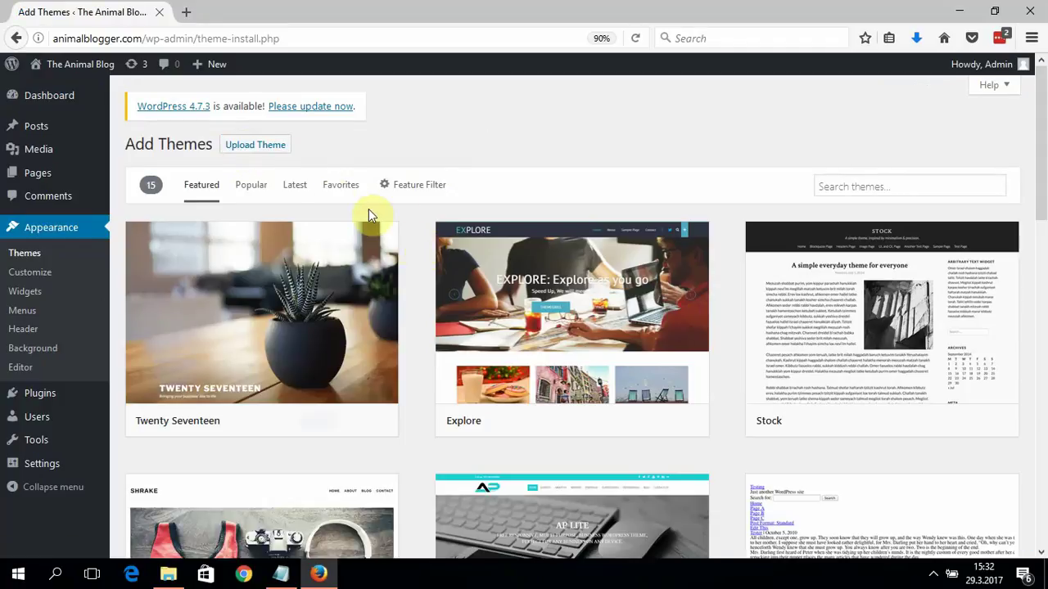
pyautogui.click(262, 150)
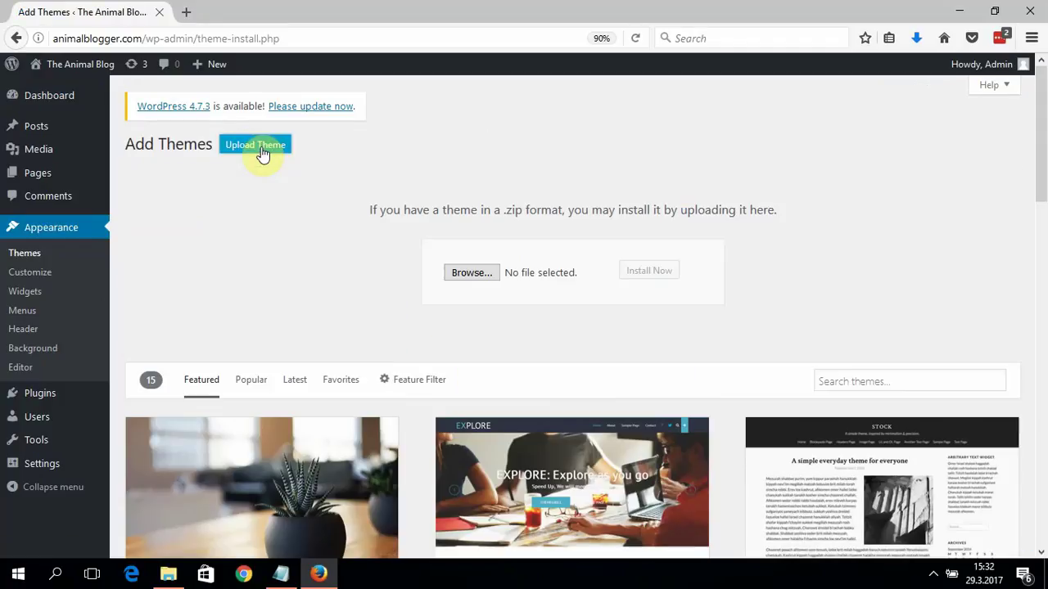
pyautogui.click(472, 271)
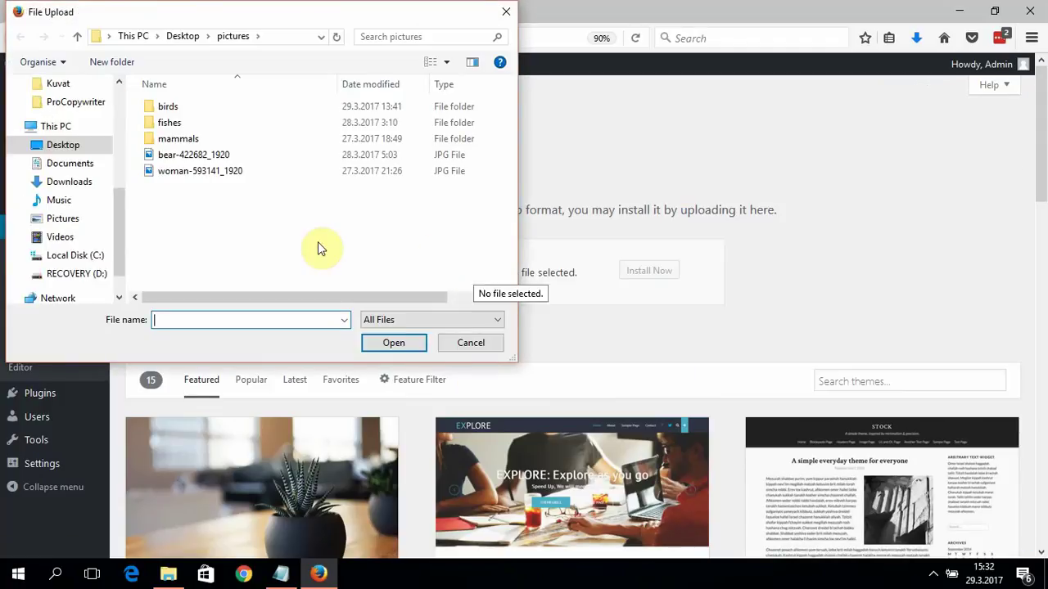
pyautogui.click(72, 145)
pyautogui.click(209, 256)
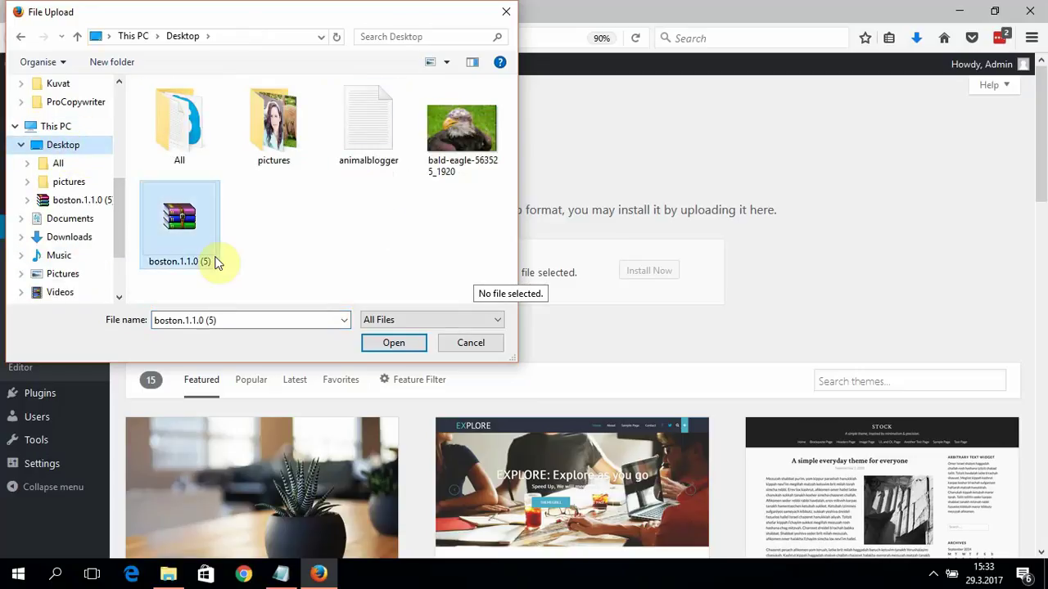
pyautogui.click(391, 342)
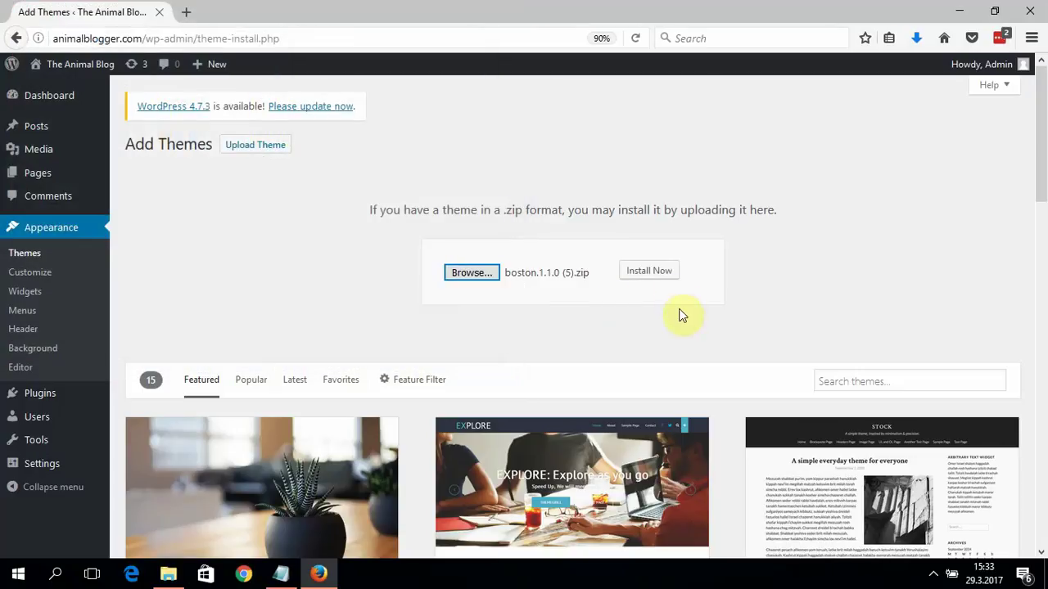
pyautogui.click(655, 276)
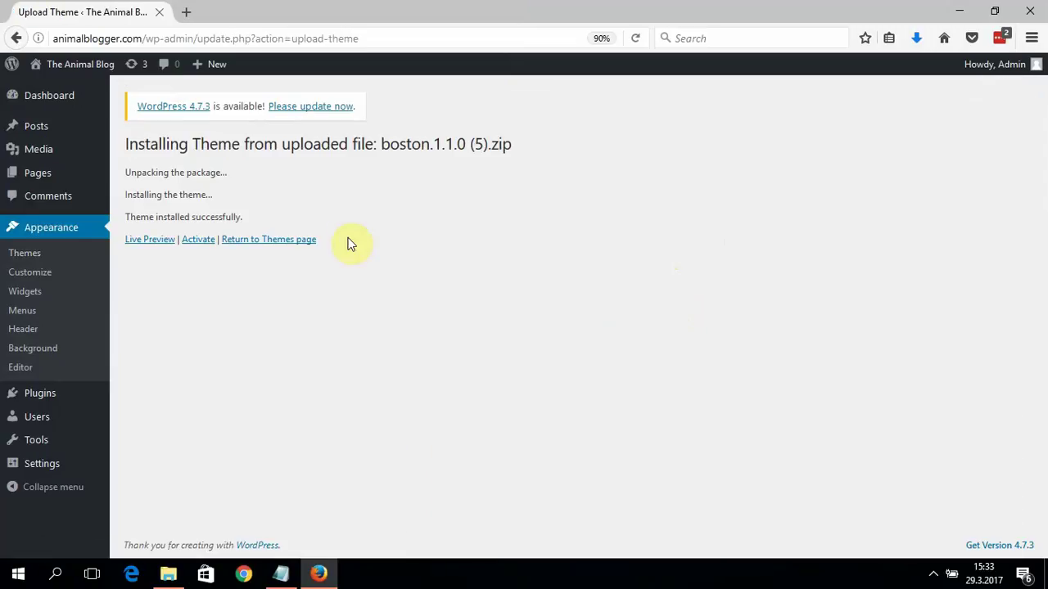
# Activate the Boston theme, preview the blog's front page, and return to the Dashboard.
pyautogui.click(196, 241)
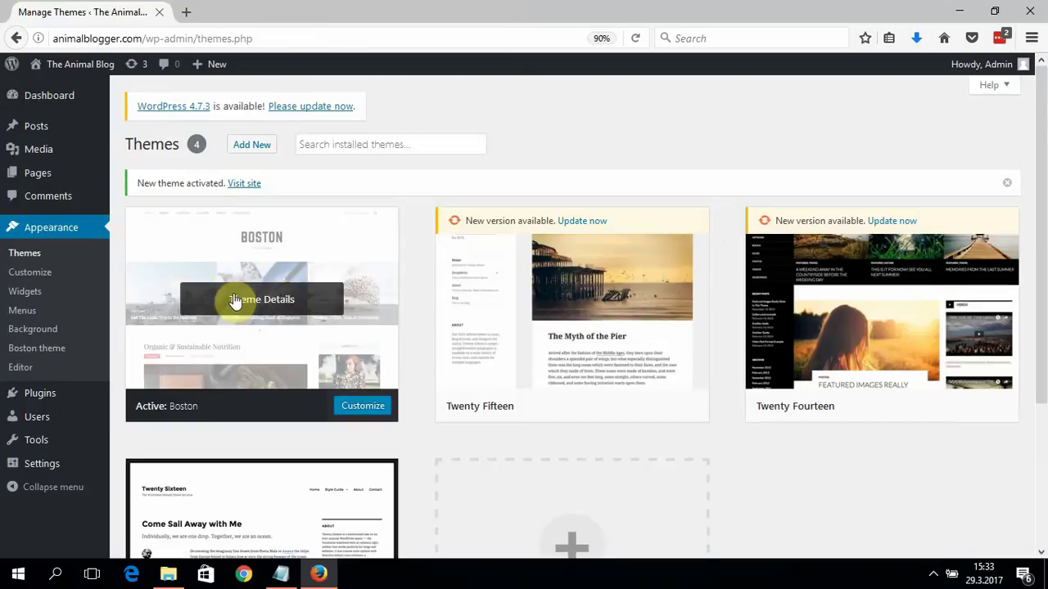
pyautogui.click(75, 71)
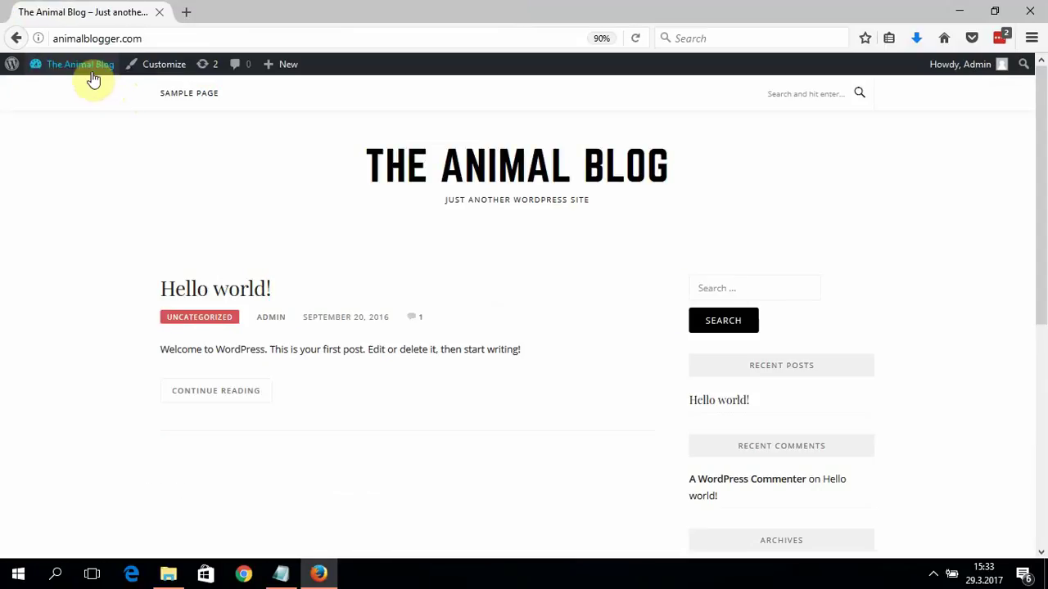
pyautogui.click(93, 72)
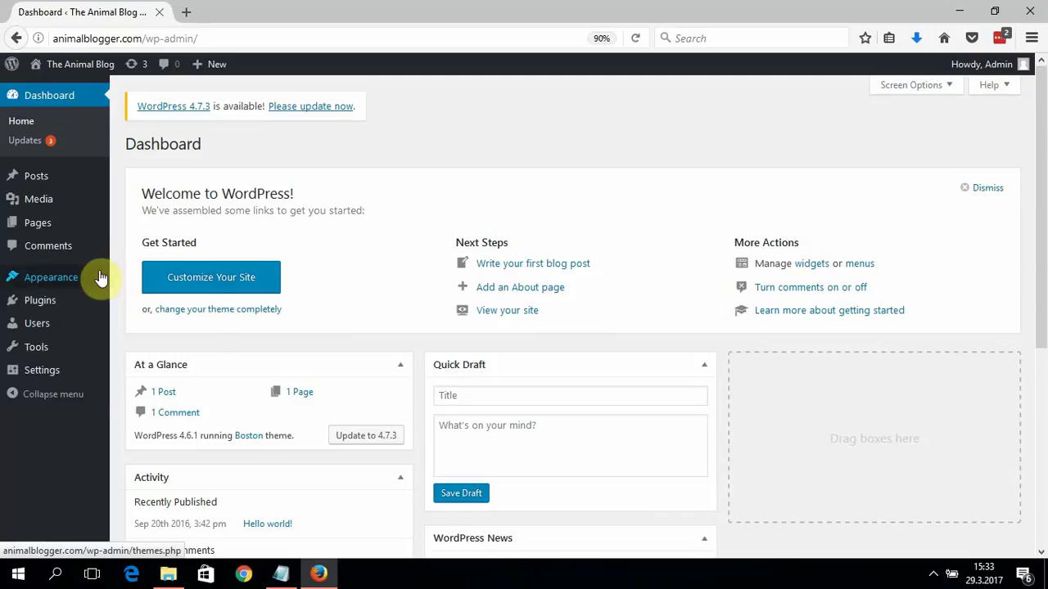
pyautogui.moveTo(99, 278)
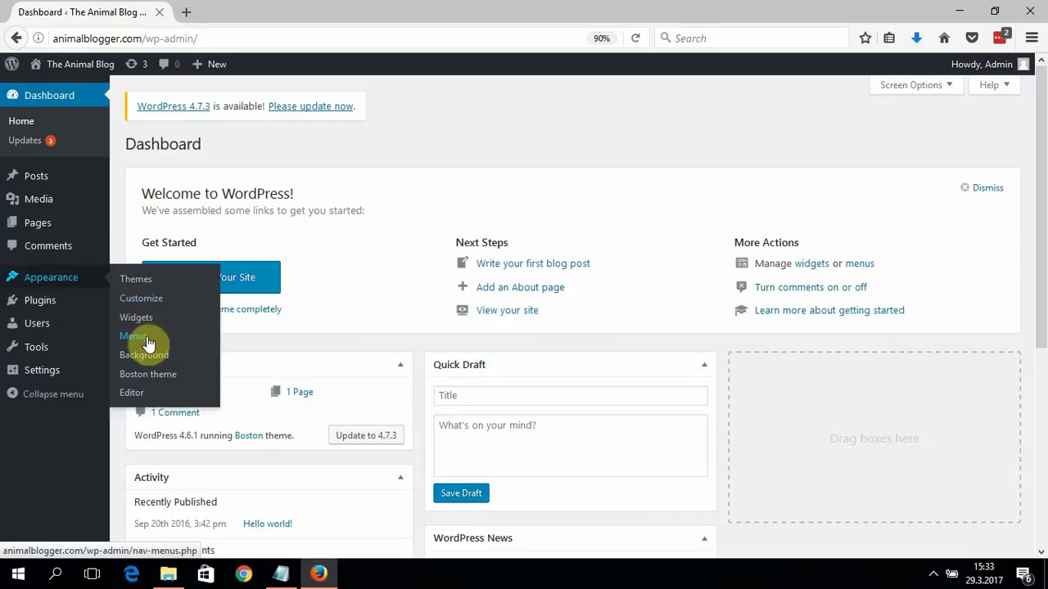
# Save the FameThemes Demo Importer zip from the Boston One Click Demo Import section, then go to Plugins > Add New.
pyautogui.click(148, 374)
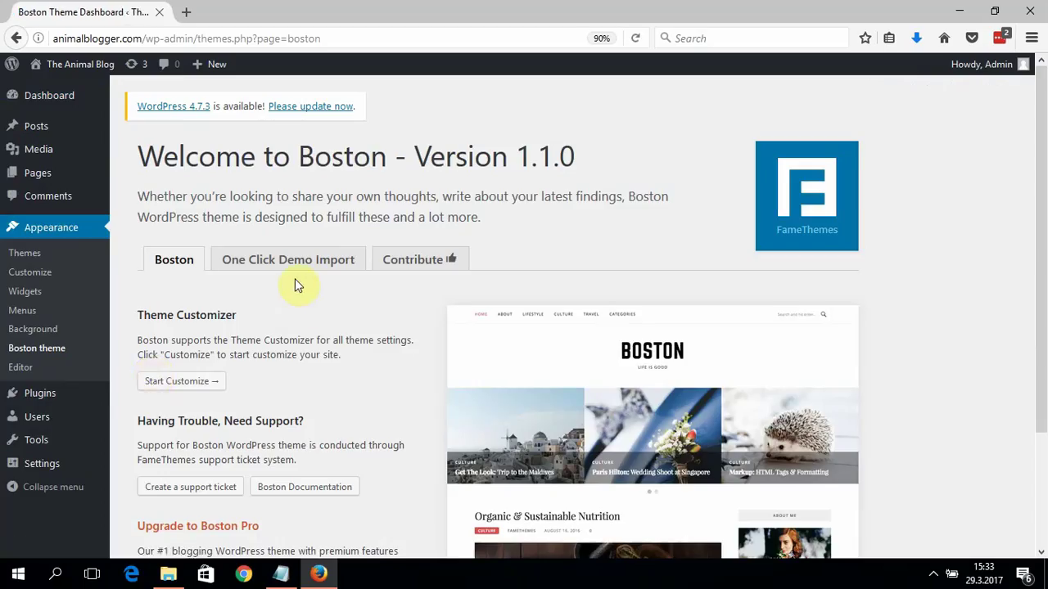
pyautogui.click(282, 264)
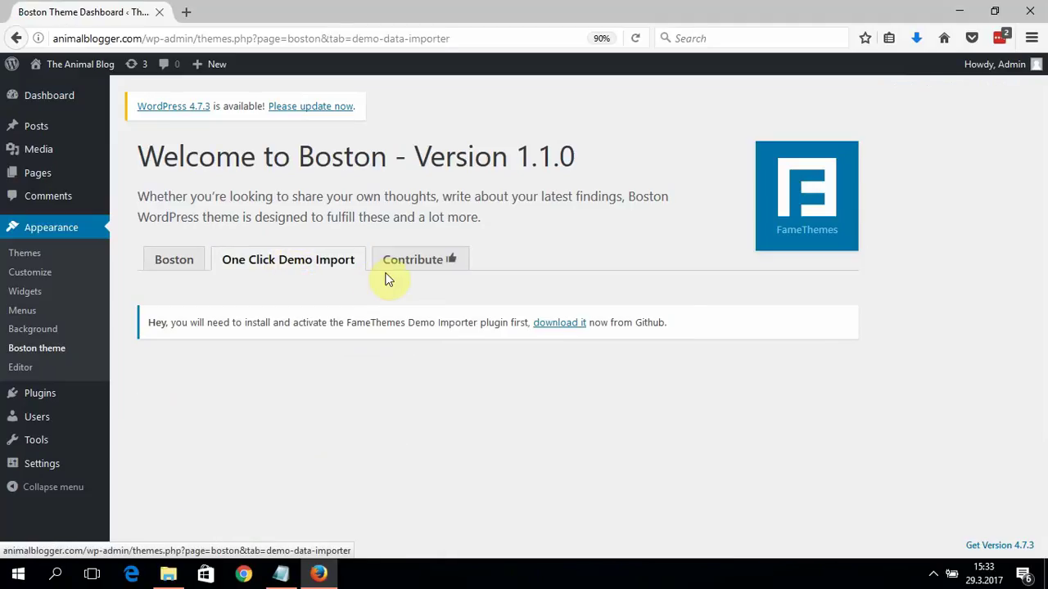
pyautogui.click(555, 324)
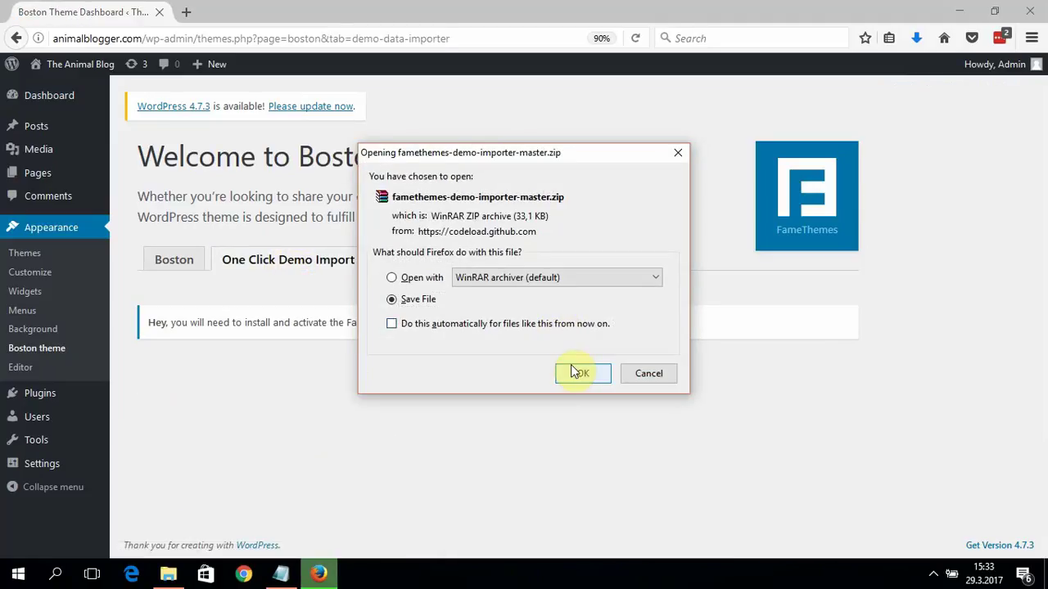
pyautogui.click(577, 373)
pyautogui.moveTo(71, 396)
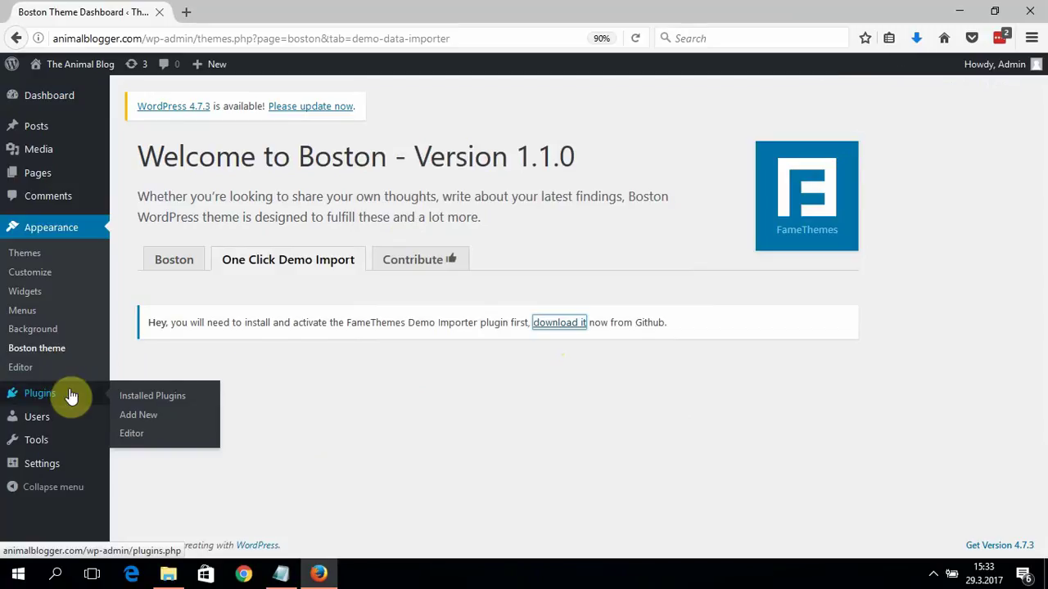
pyautogui.click(135, 419)
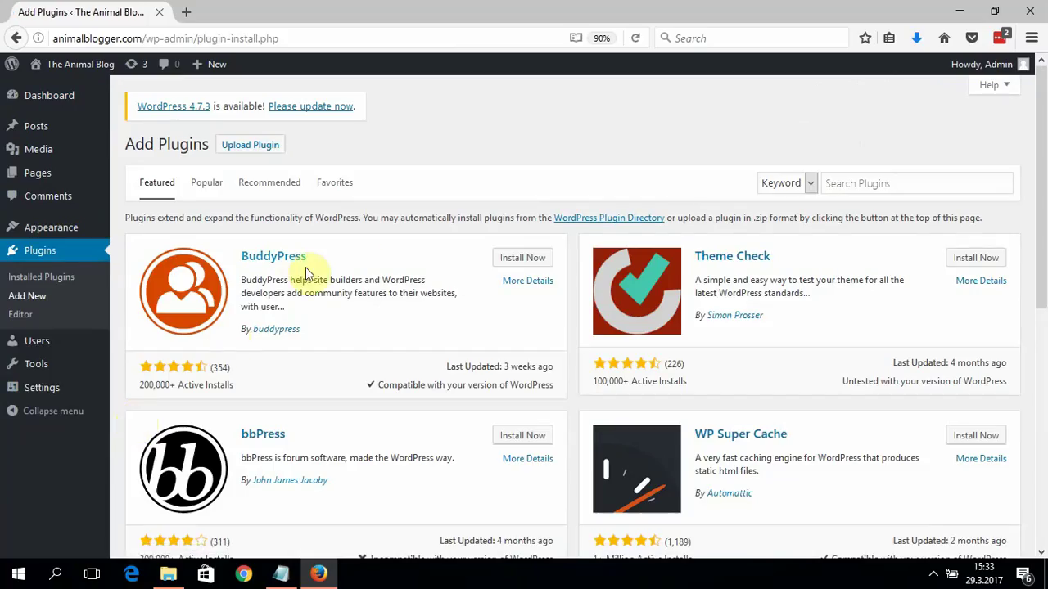
# Install the plugin by uploading famethemes-demo-importer-master.zip from the Downloads list.
pyautogui.click(278, 155)
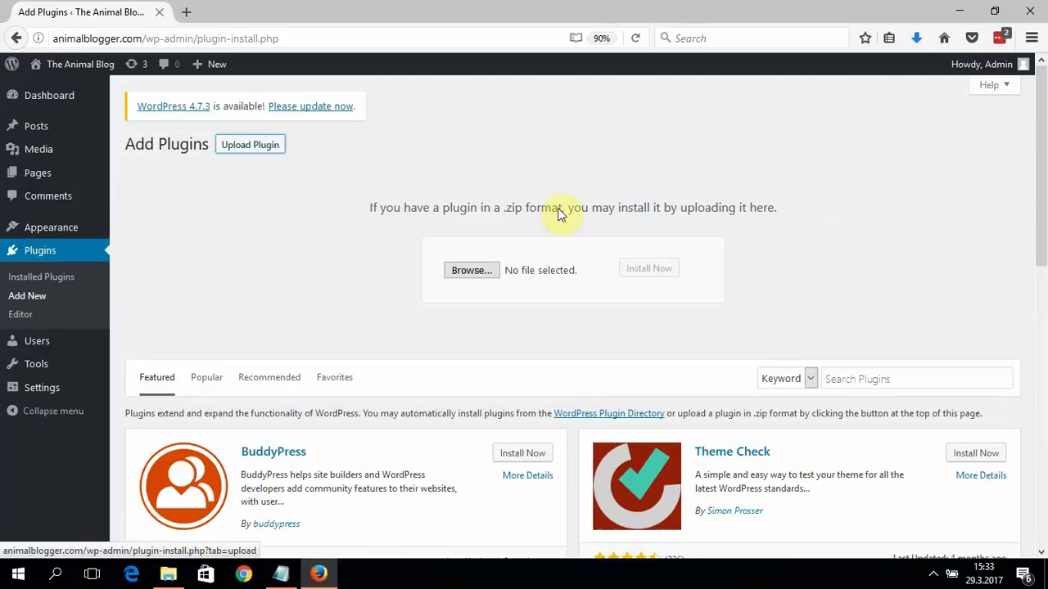
pyautogui.click(921, 44)
pyautogui.moveTo(753, 85); pyautogui.dragTo(523, 275)
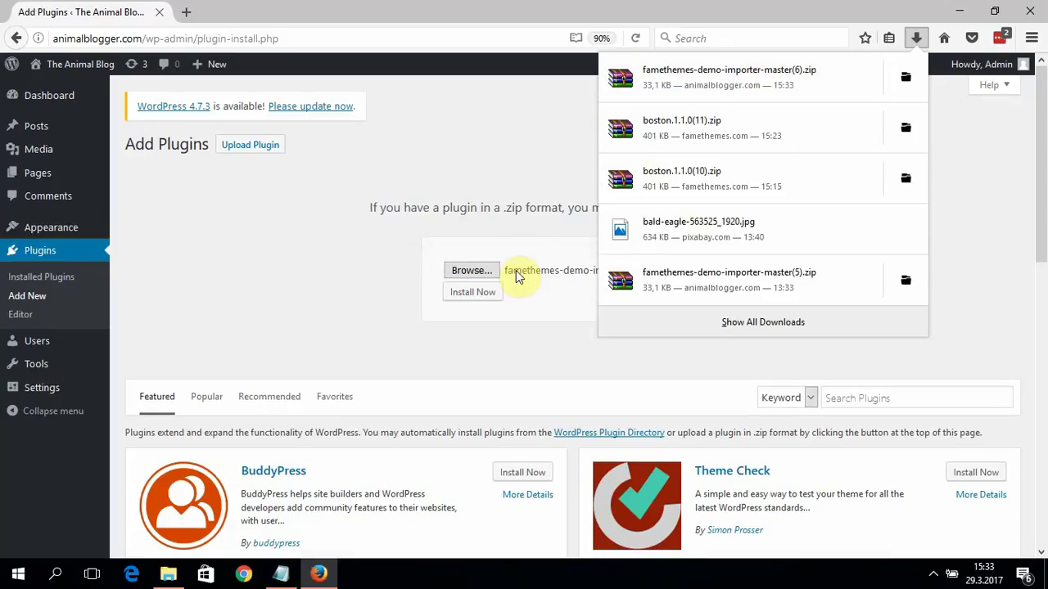
pyautogui.click(484, 298)
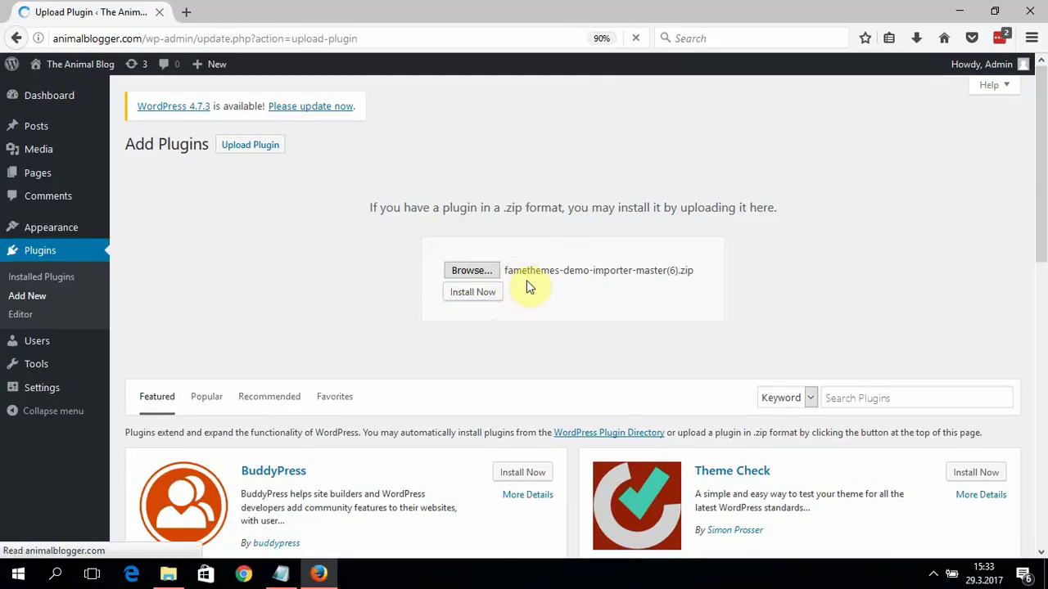
# Activate the FameTheme Demo Importer plugin, retrying after an access error.
pyautogui.click(170, 244)
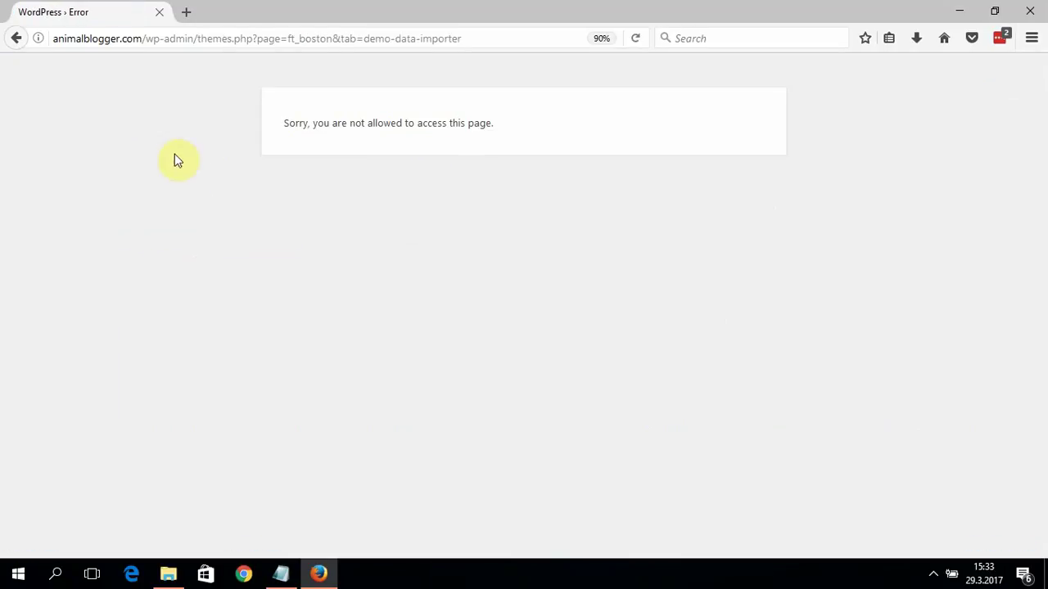
pyautogui.click(17, 39)
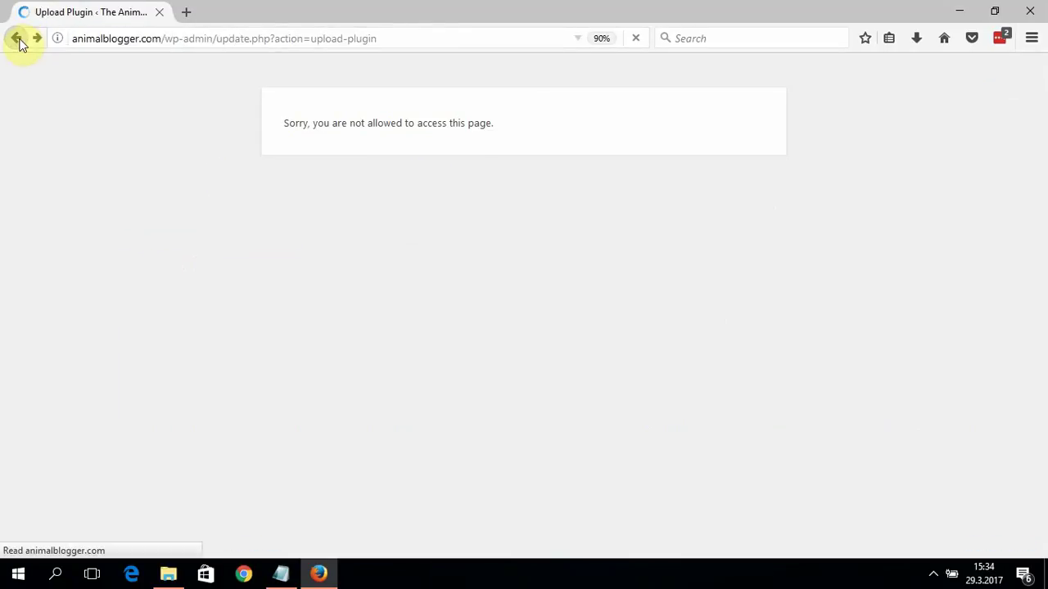
pyautogui.click(175, 251)
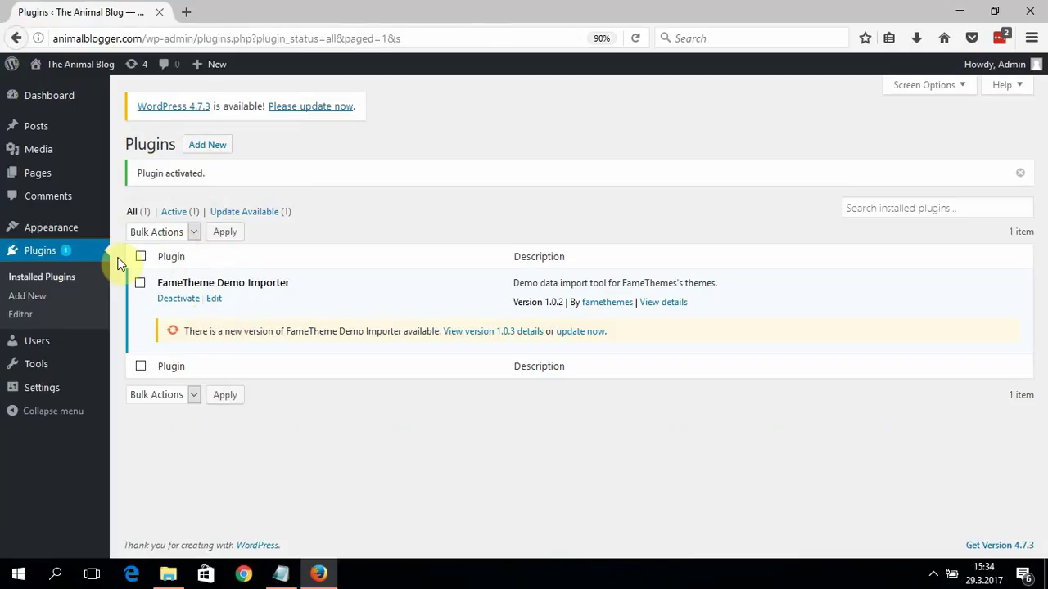
pyautogui.moveTo(78, 236)
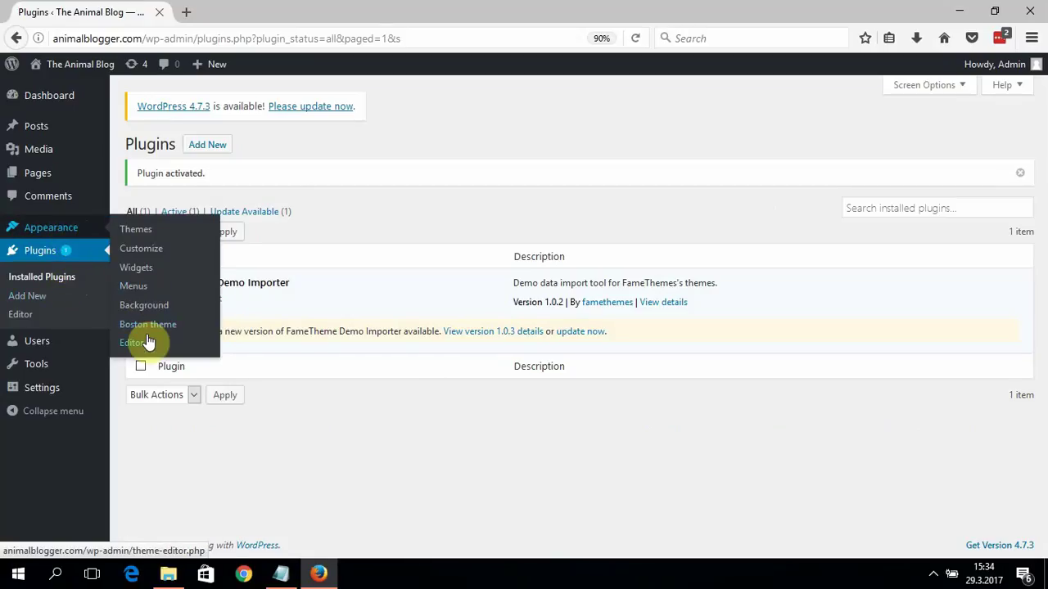
pyautogui.click(144, 342)
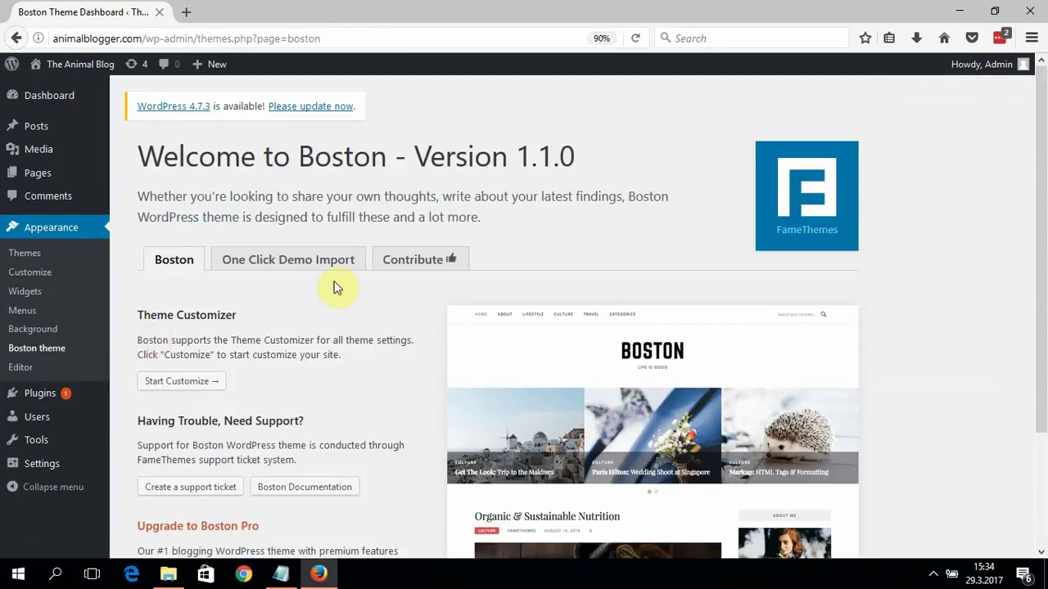
# In Boston's One Click Demo Import section, try installing the recommended plugins twice, going back after each error.
pyautogui.click(328, 275)
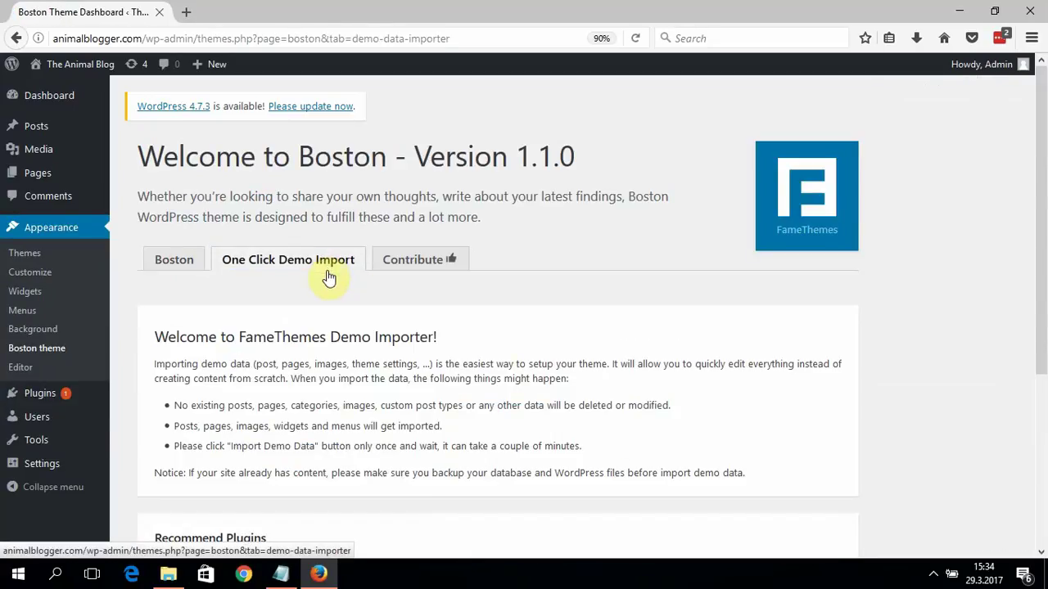
pyautogui.scroll(-5, 1043, 320)
pyautogui.scroll(-1, 1045, 371)
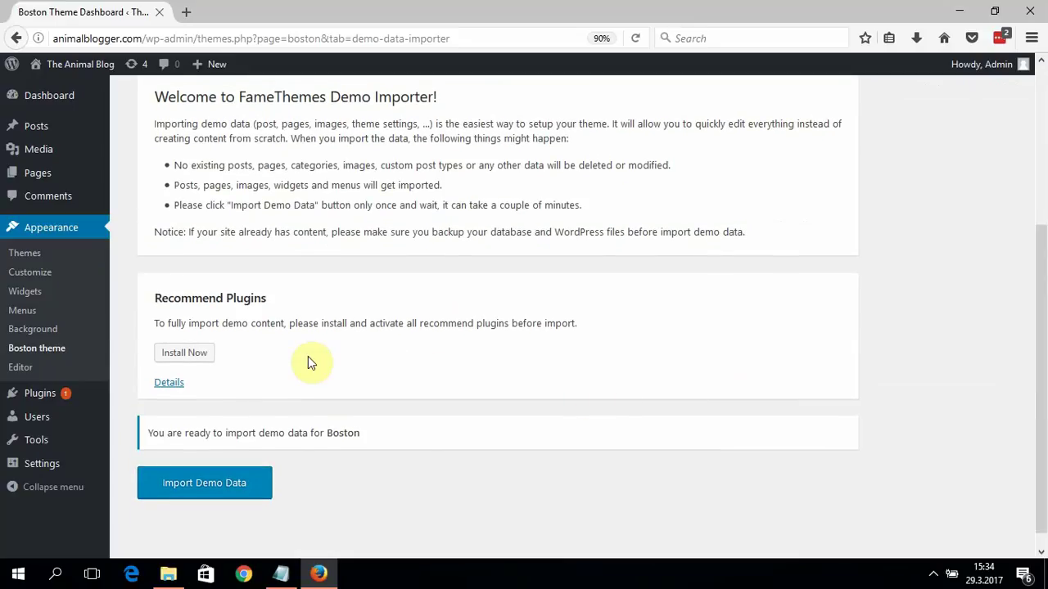
pyautogui.click(199, 360)
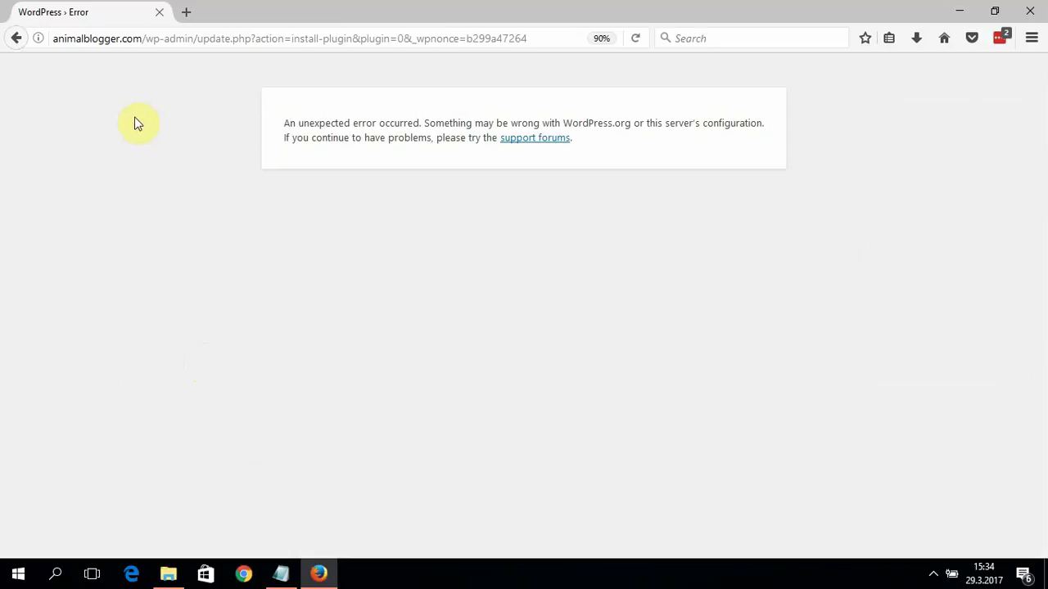
pyautogui.click(14, 38)
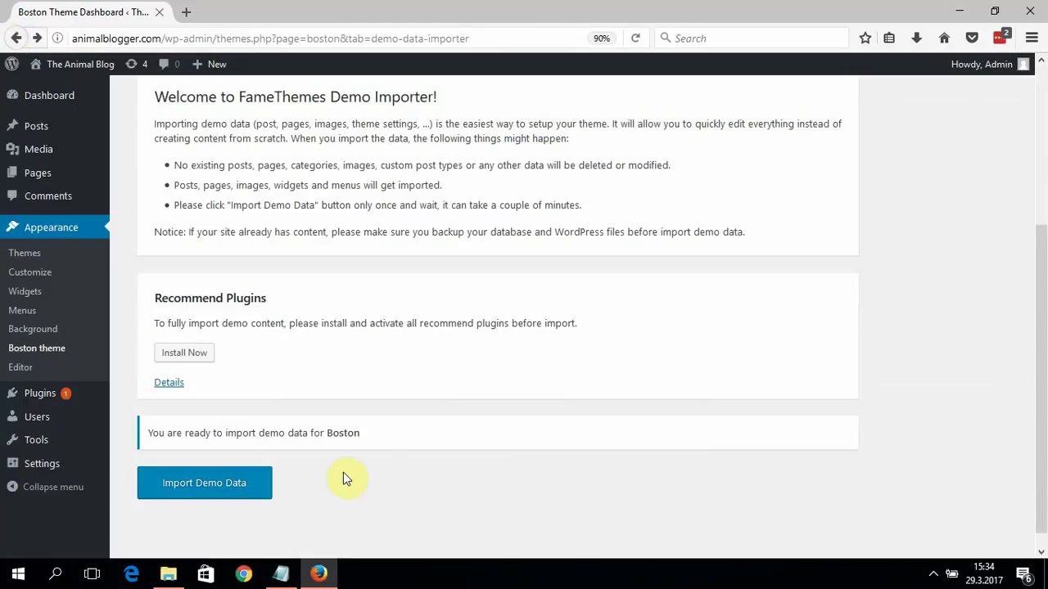
pyautogui.click(171, 352)
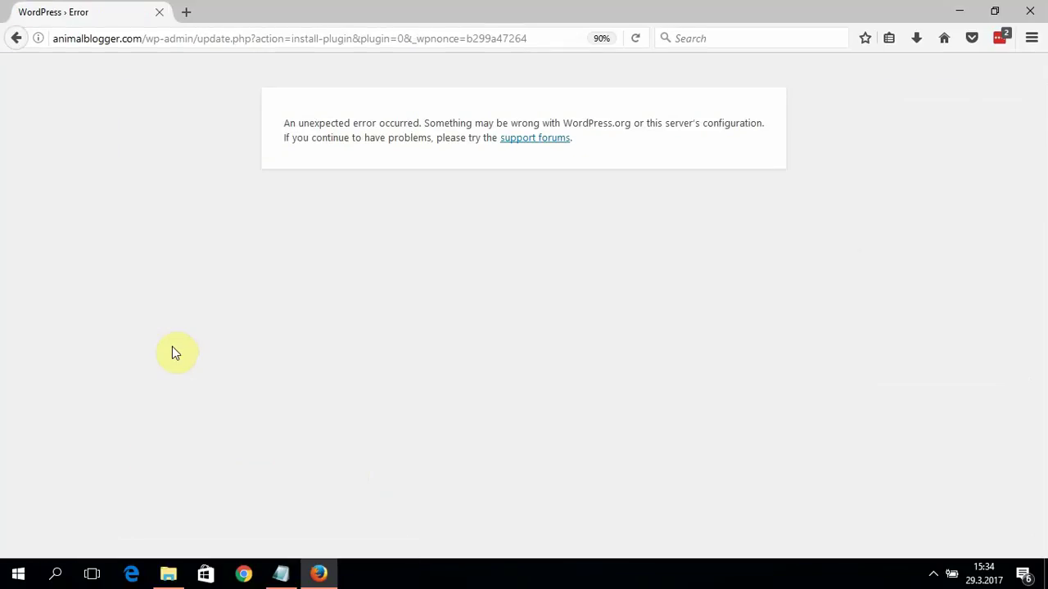
pyautogui.click(9, 37)
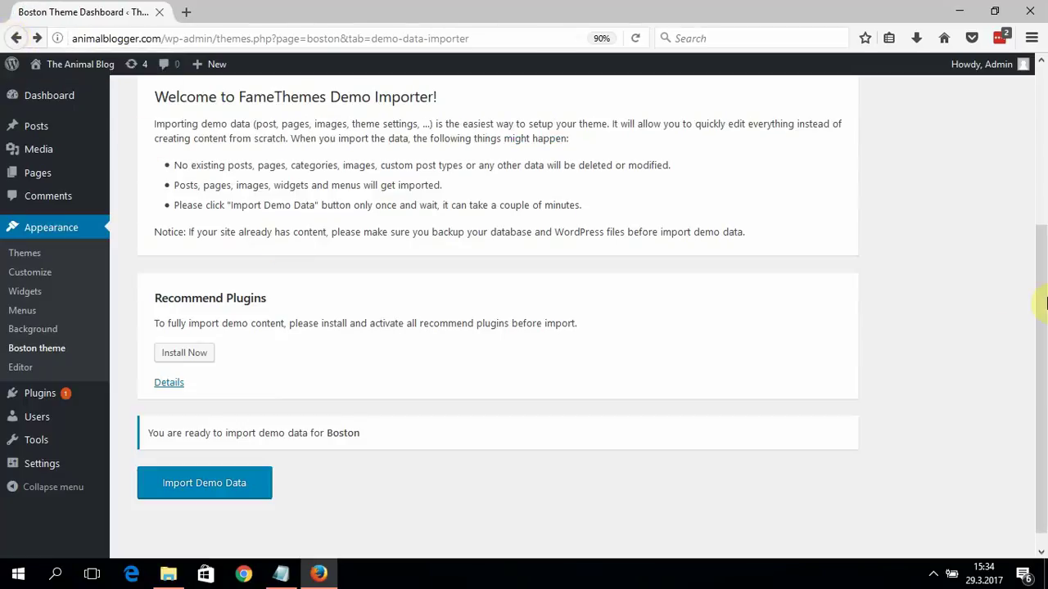
pyautogui.scroll(1, 1046, 301)
pyautogui.scroll(-1, 1046, 307)
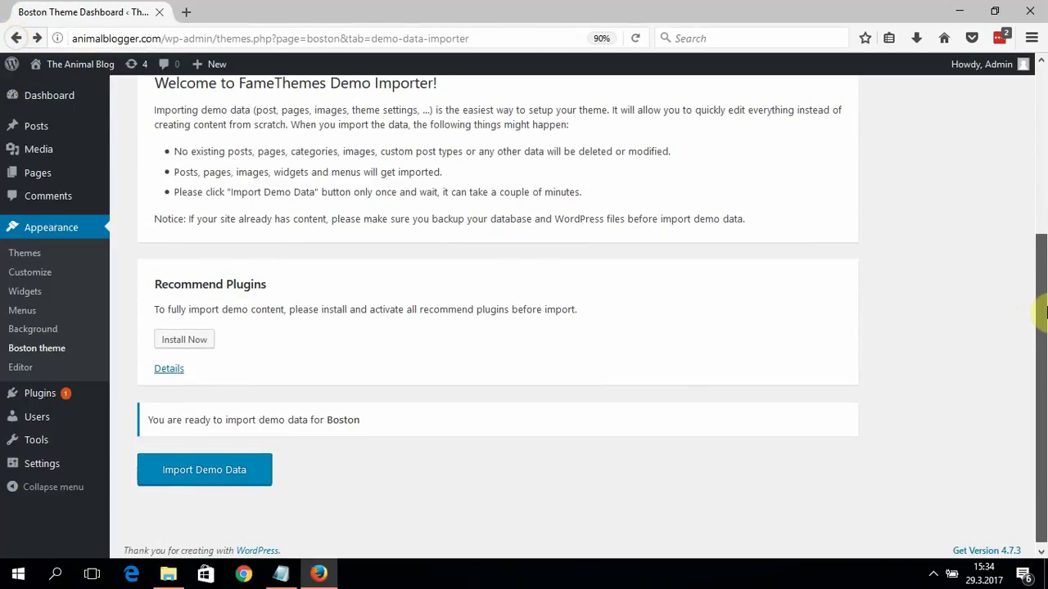
pyautogui.scroll(3, 1046, 311)
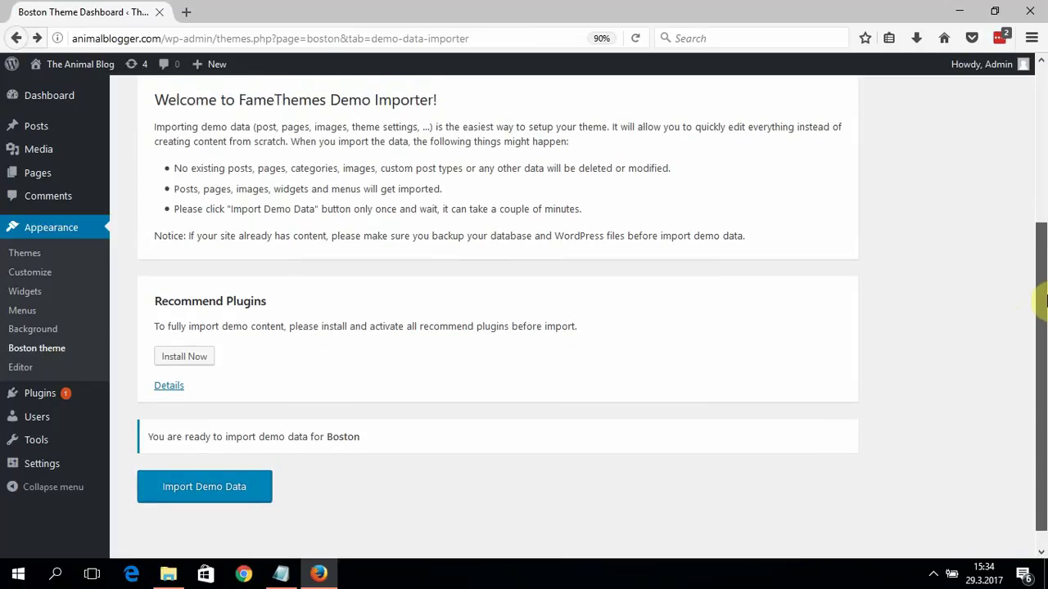
pyautogui.scroll(-1, 1044, 255)
pyautogui.scroll(2, 1041, 205)
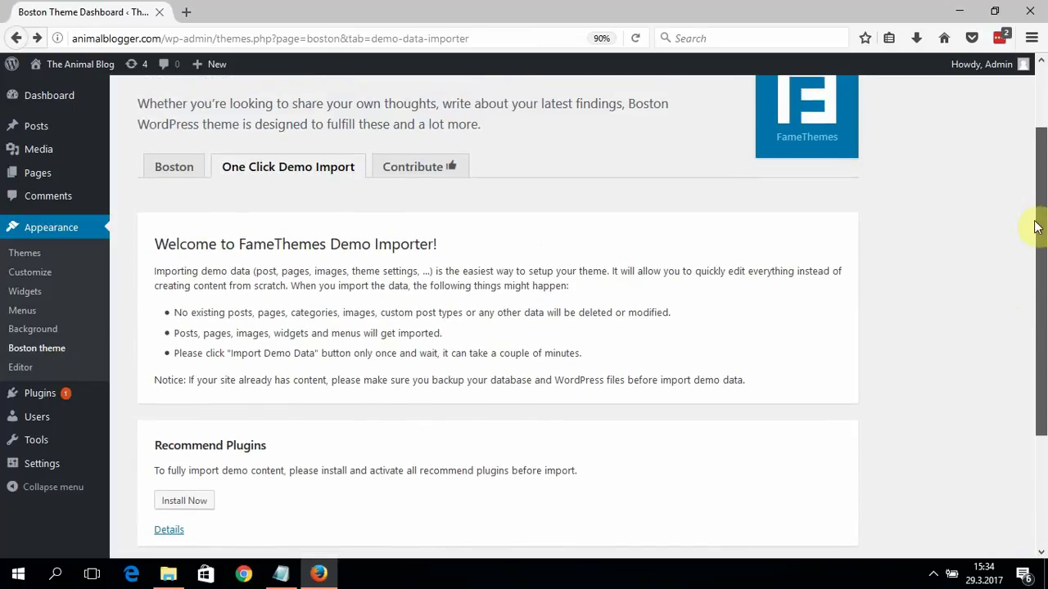
pyautogui.scroll(-3, 1033, 278)
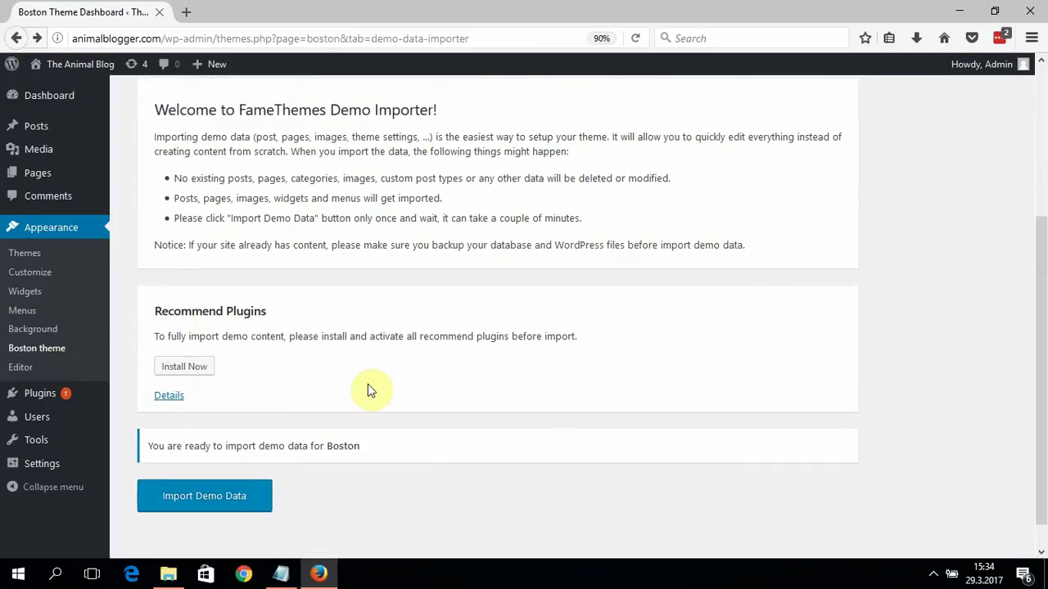
# Confirm and run the Boston demo data import, then view the blog's front page.
pyautogui.click(257, 498)
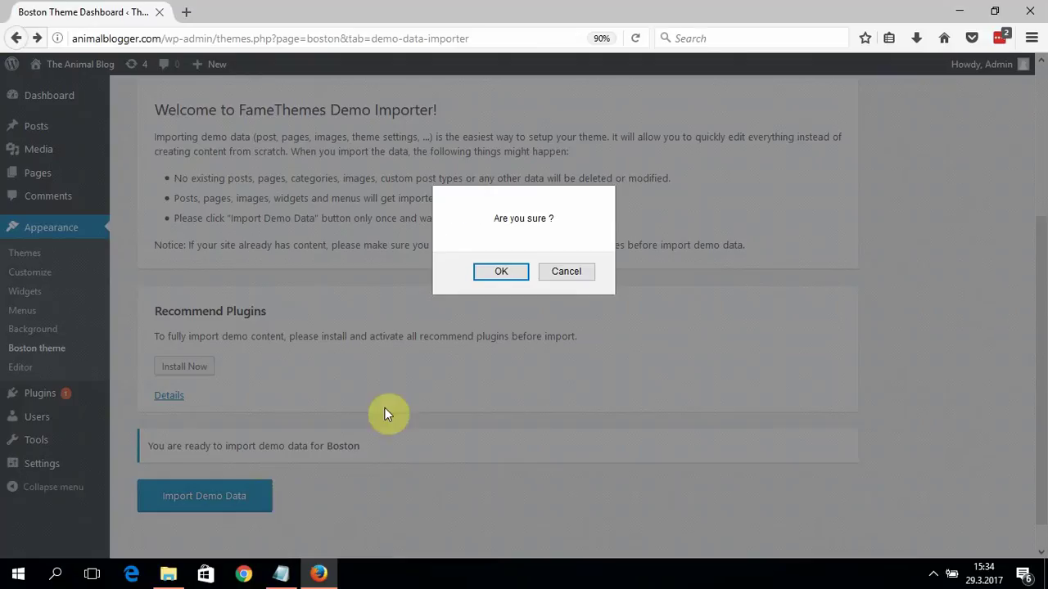
pyautogui.click(500, 272)
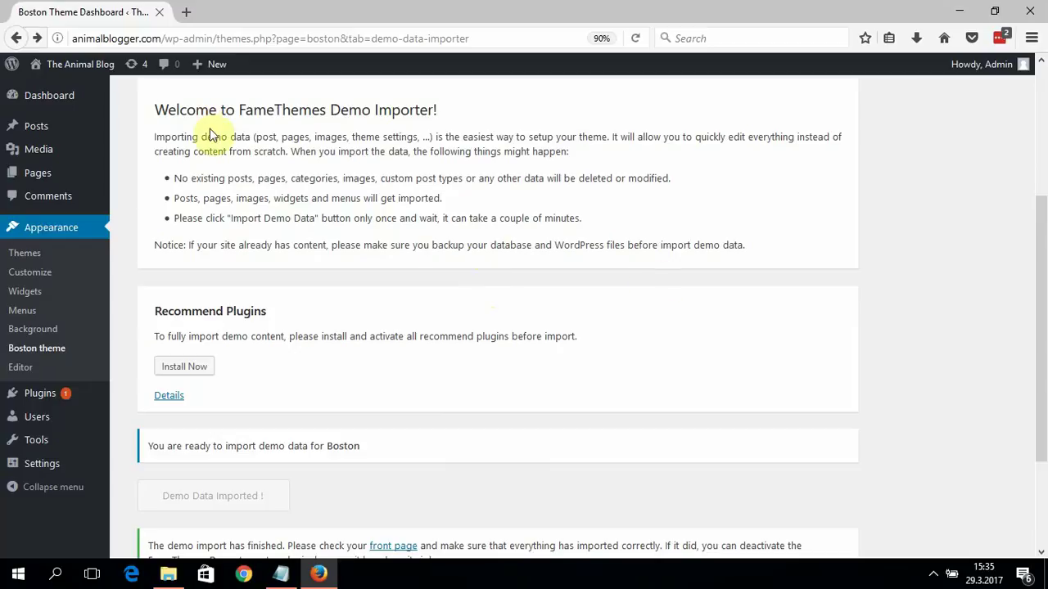
pyautogui.click(45, 68)
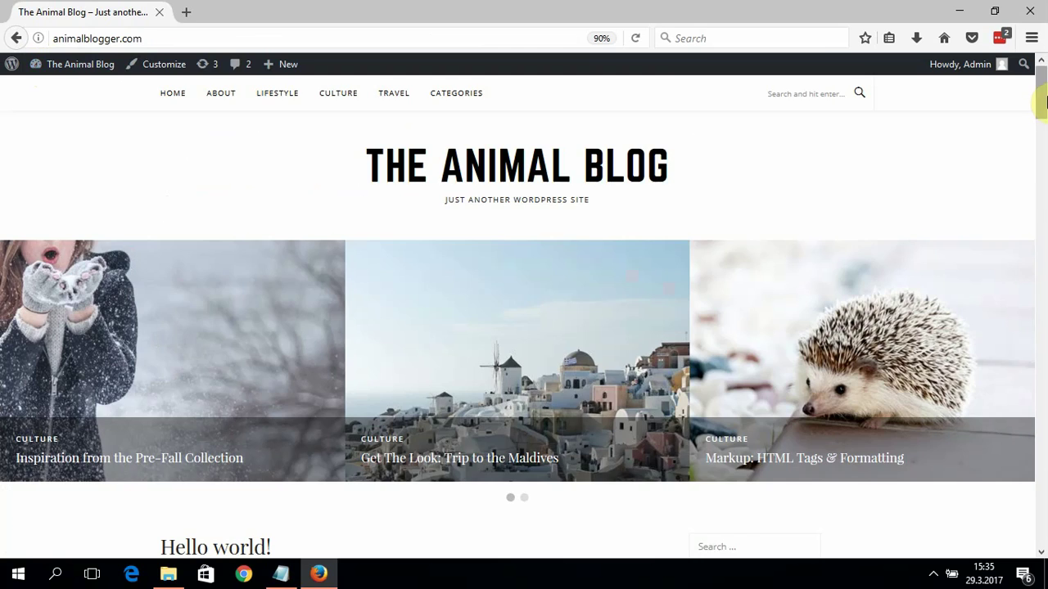
# Scroll through the imported demo posts on the front page, then return to the Dashboard.
pyautogui.moveTo(1043, 102); pyautogui.dragTo(1038, 405)
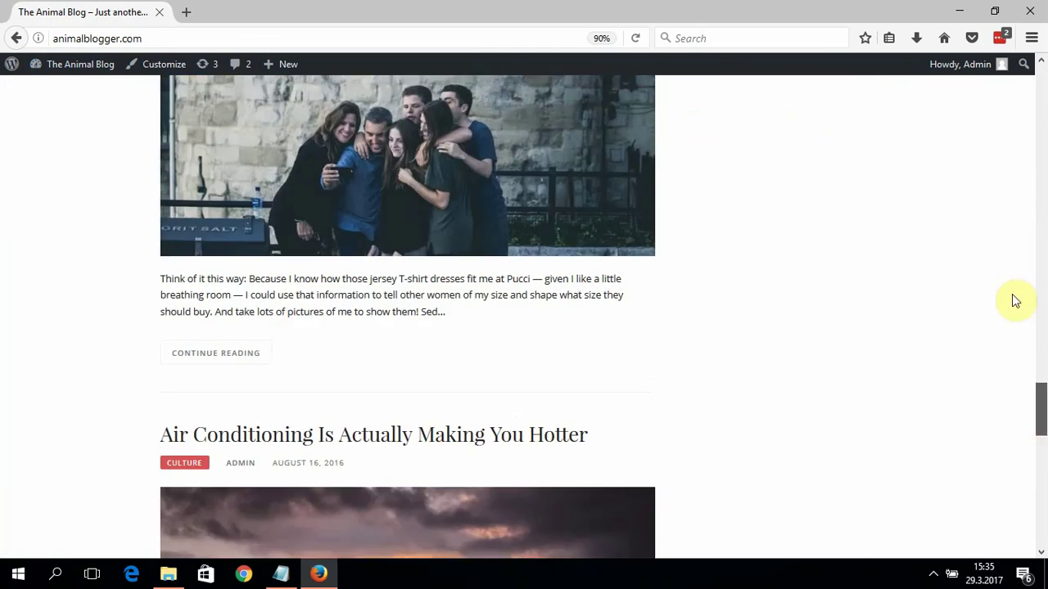
pyautogui.moveTo(1014, 301); pyautogui.dragTo(974, 86)
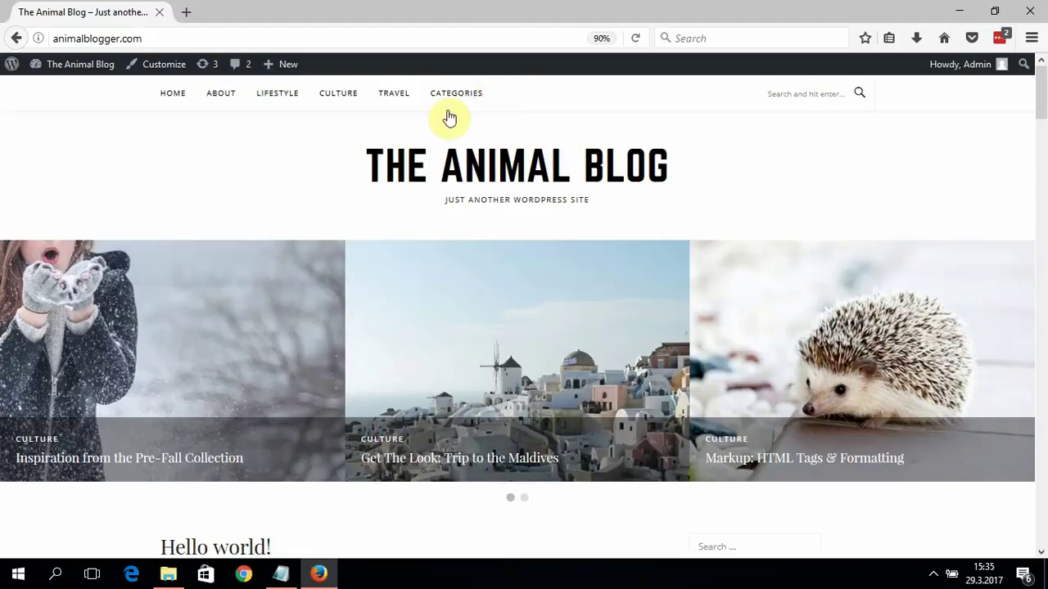
pyautogui.scroll(-2, 1029, 94)
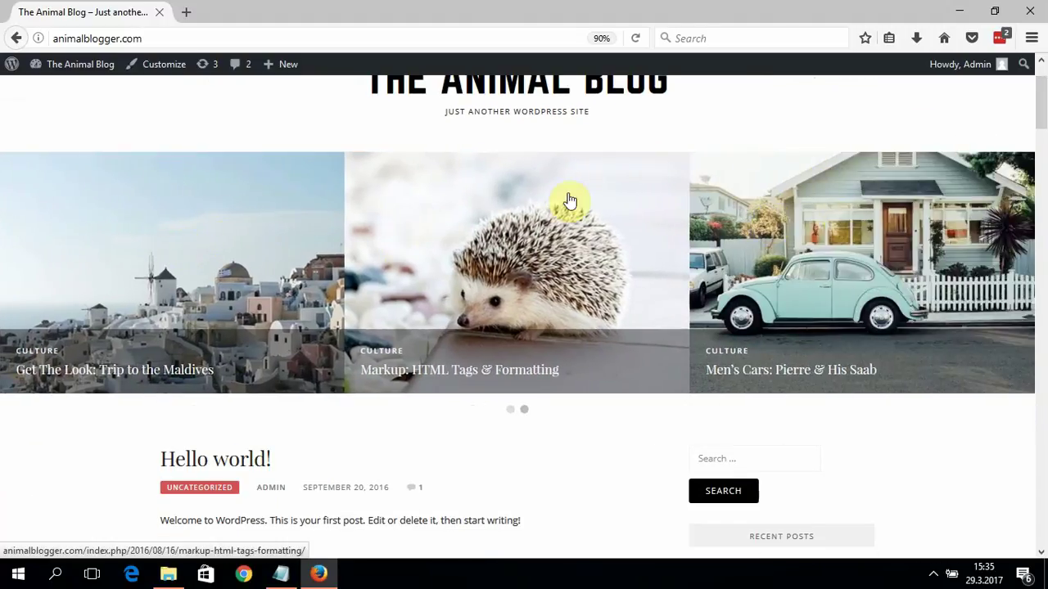
pyautogui.scroll(-10, 1029, 93)
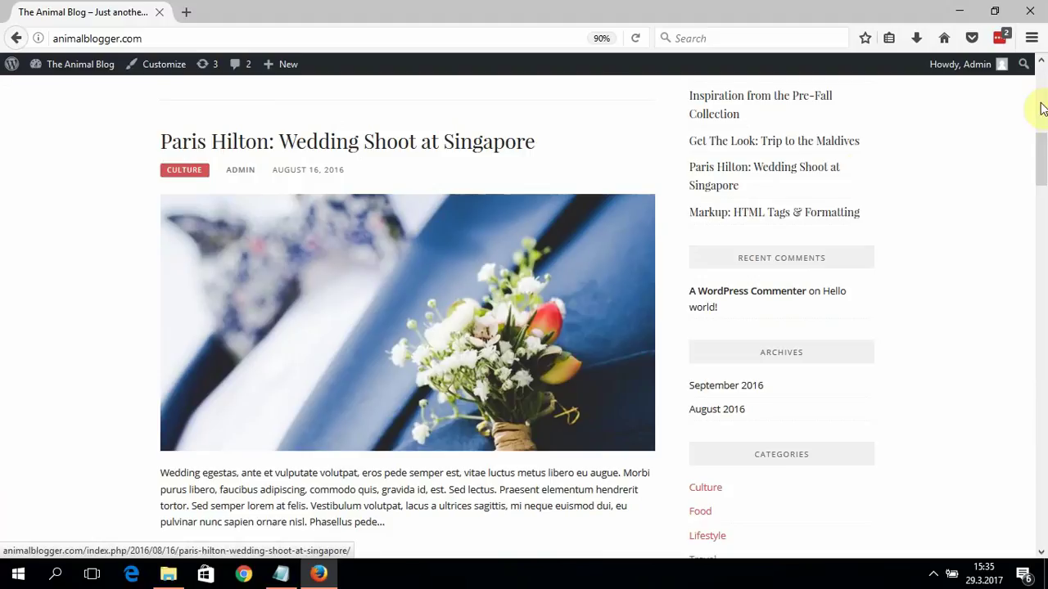
pyautogui.scroll(3, 1043, 159)
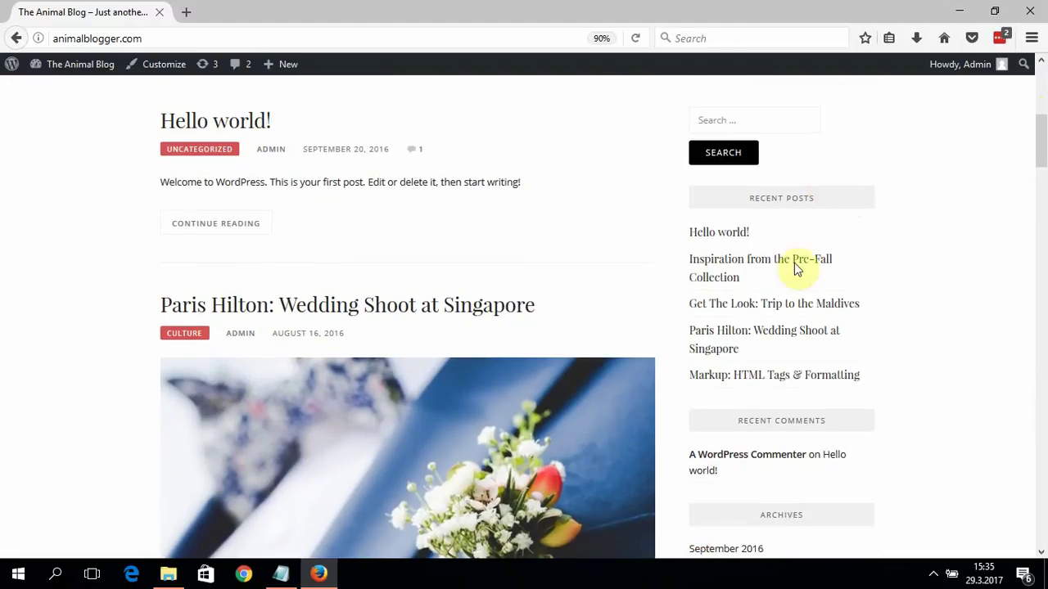
pyautogui.moveTo(1042, 149); pyautogui.dragTo(1026, 87)
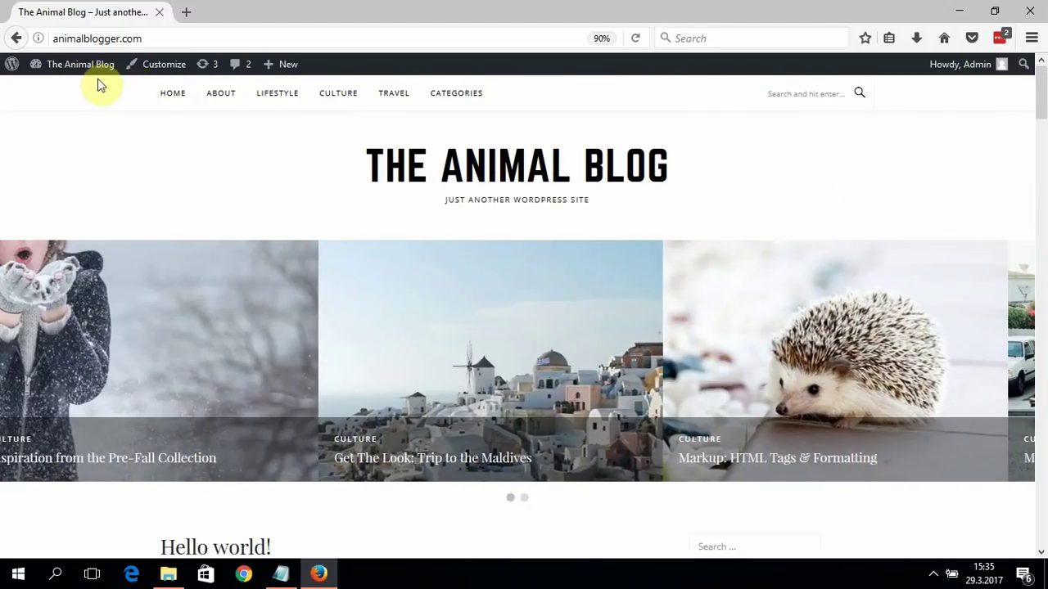
pyautogui.click(79, 74)
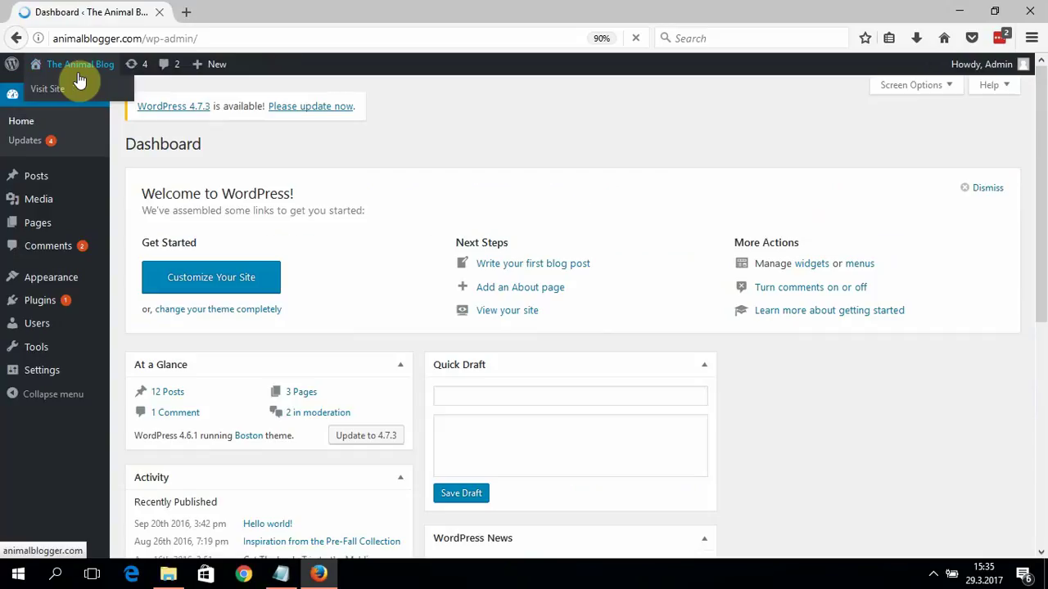
# Bulk-move all 12 posts in All Posts to the Trash and start a new post.
pyautogui.moveTo(70, 181)
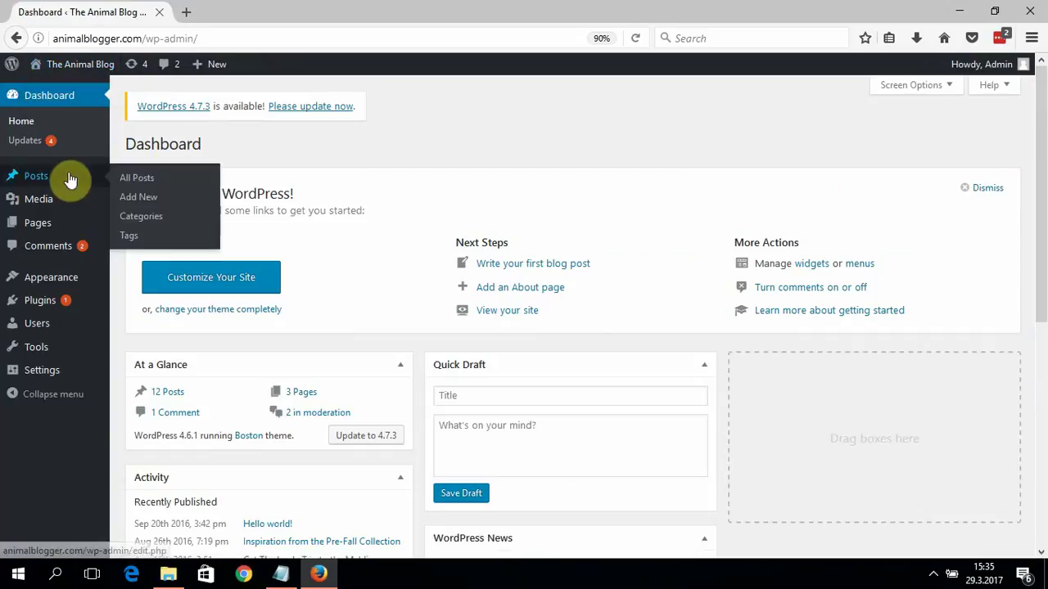
pyautogui.click(131, 185)
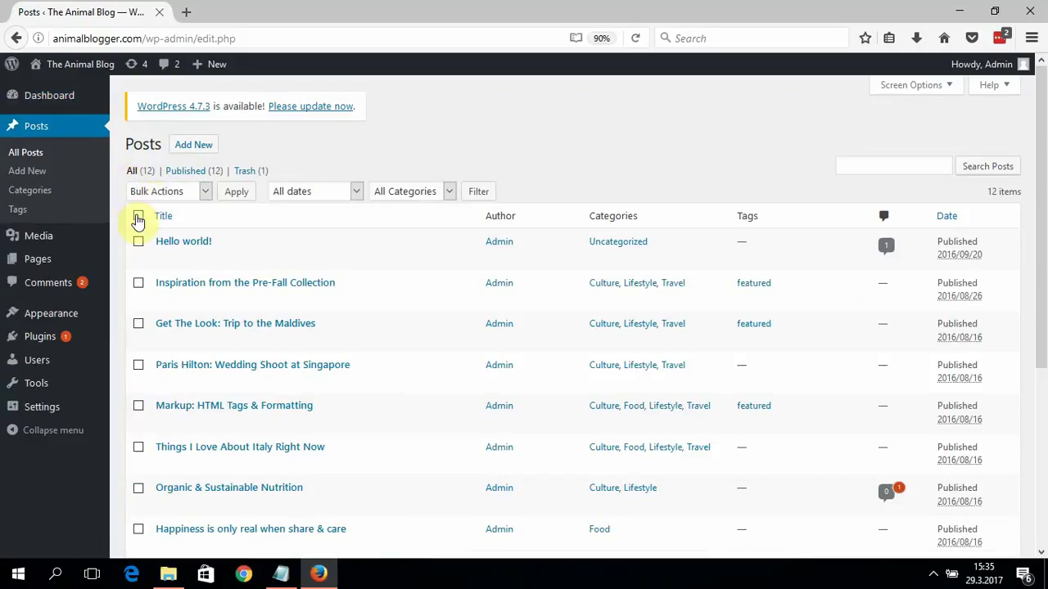
pyautogui.click(151, 194)
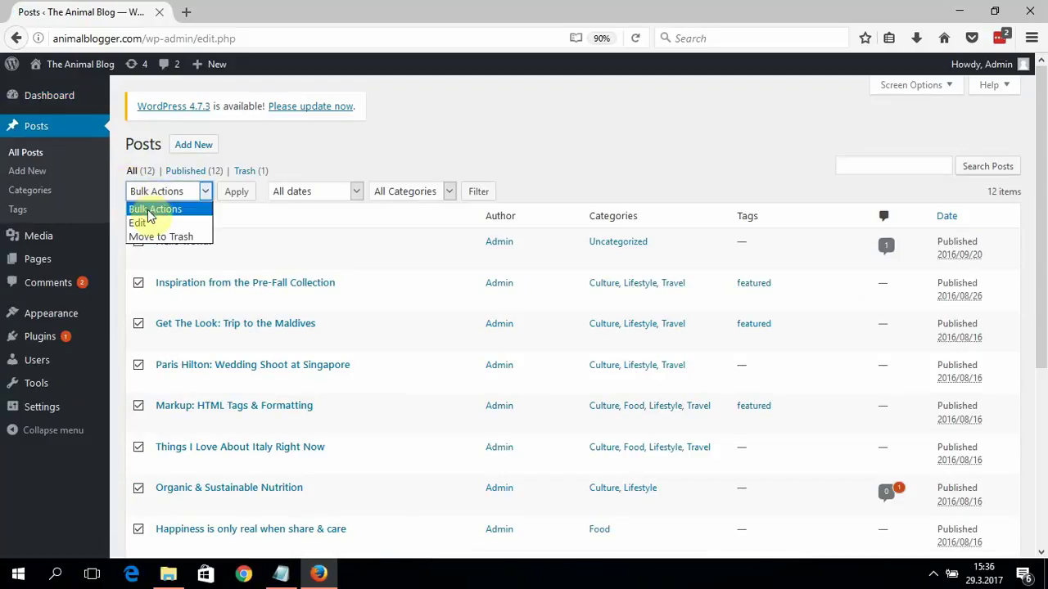
pyautogui.click(162, 237)
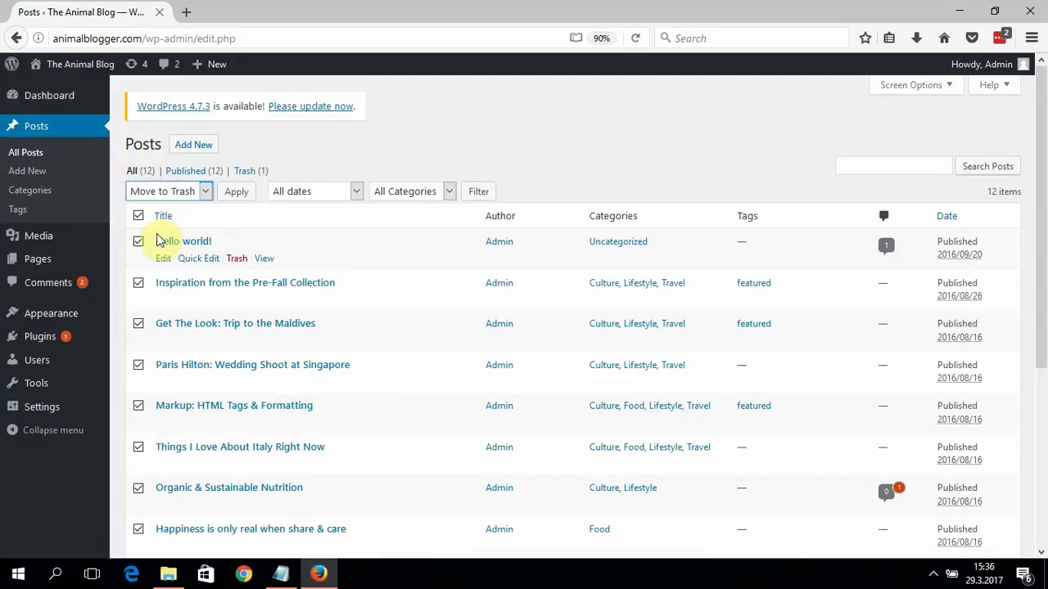
pyautogui.click(233, 197)
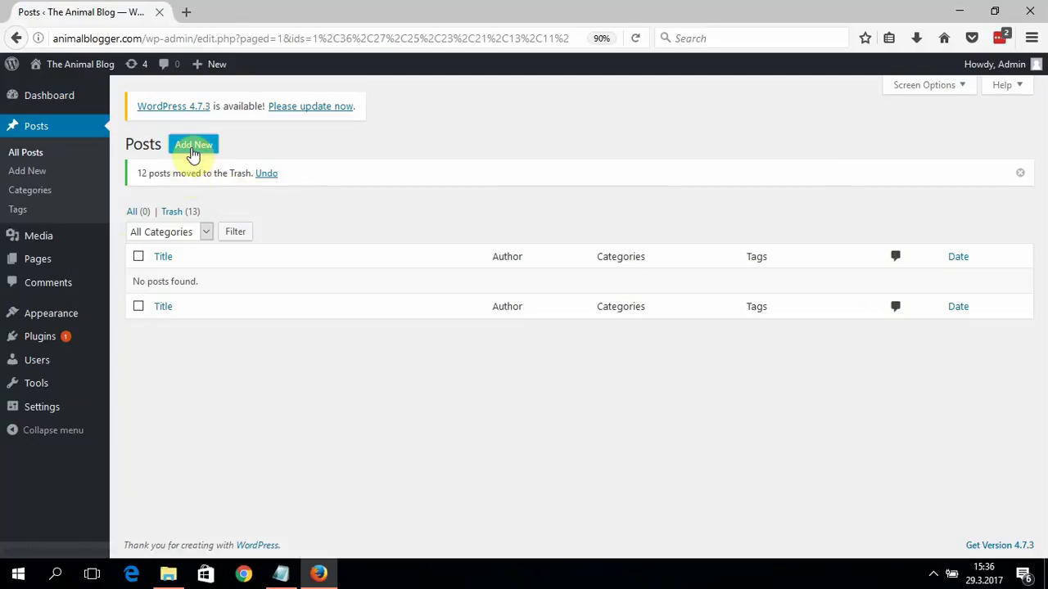
pyautogui.click(194, 149)
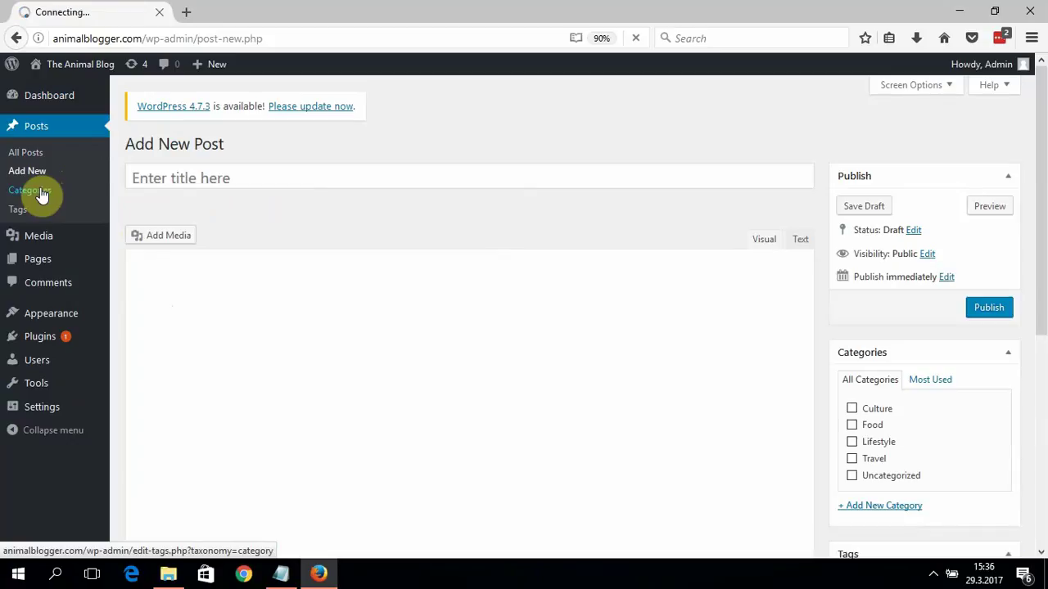
# Create the Mammals post category on the Categories page.
pyautogui.click(29, 190)
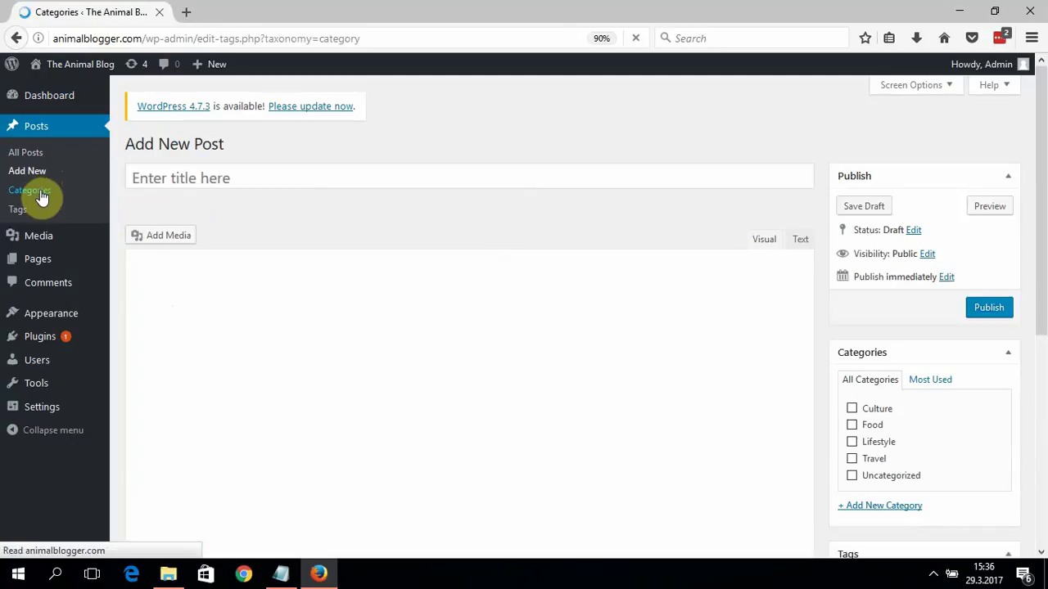
pyautogui.hotkey('ctrl', '+')
pyautogui.hotkey('ctrl', '+')
pyautogui.hotkey('ctrl', '+')
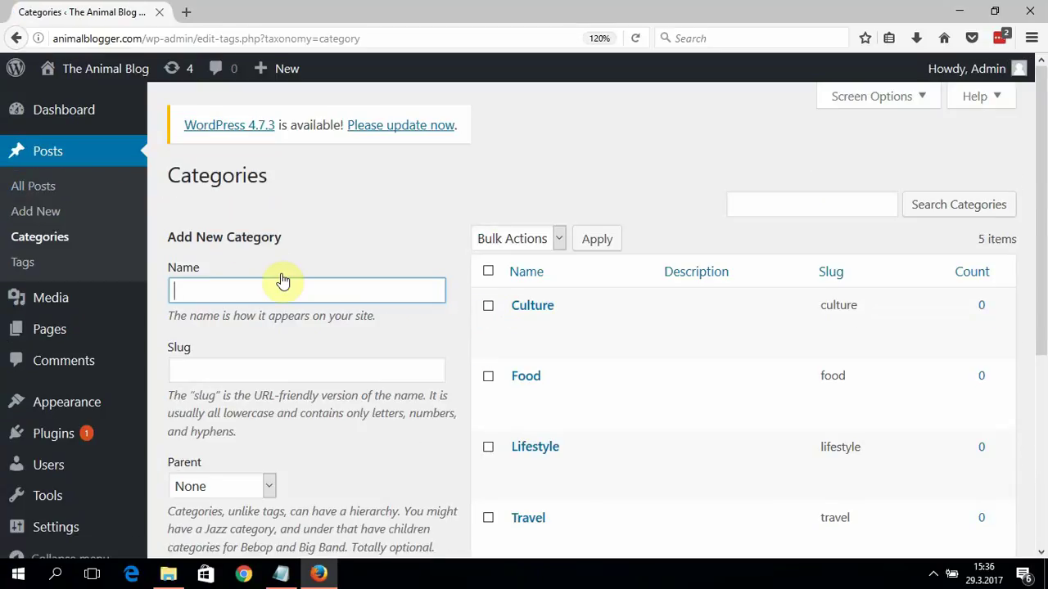
pyautogui.hotkey('ctrl', '0')
pyautogui.press('Down')
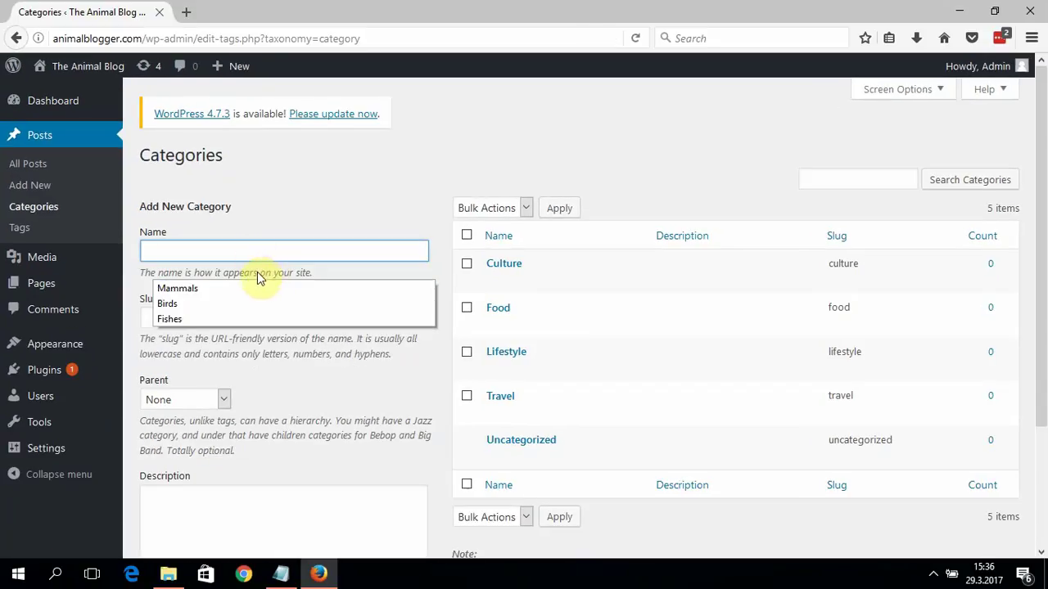
pyautogui.click(256, 274)
pyautogui.click(255, 255)
pyautogui.write('M')
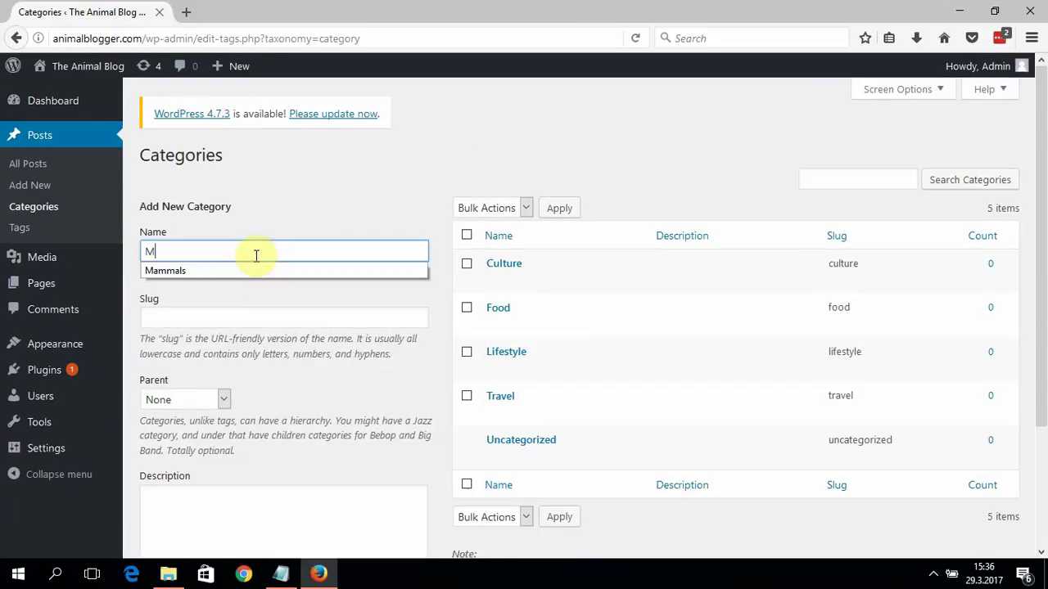
pyautogui.write('alla')
pyautogui.press('BackSpace')
pyautogui.press('BackSpace')
pyautogui.press('BackSpace')
pyautogui.write('m´mal')
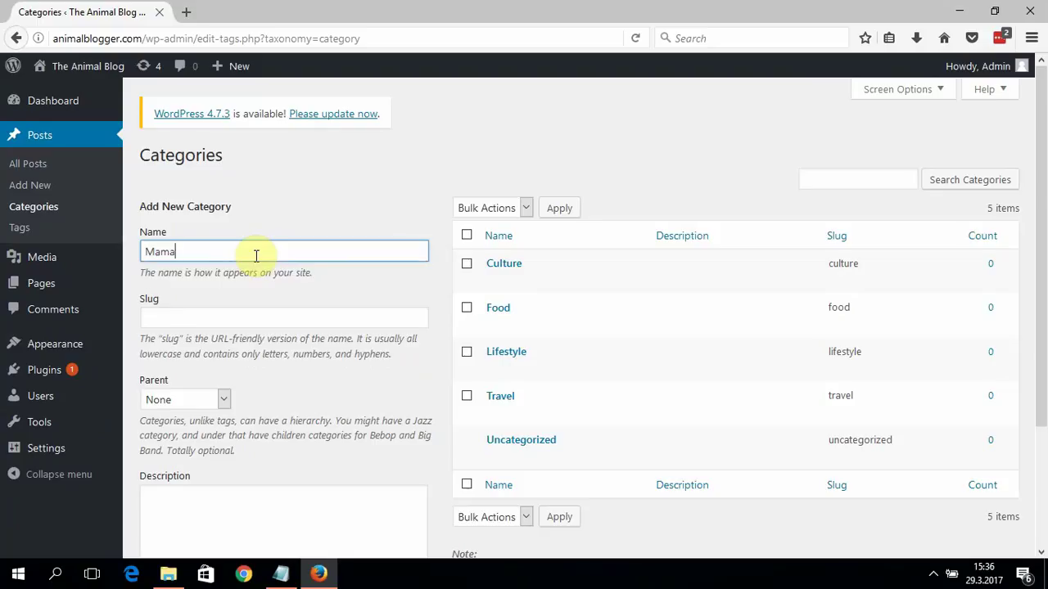
pyautogui.press('BackSpace')
pyautogui.write('mals')
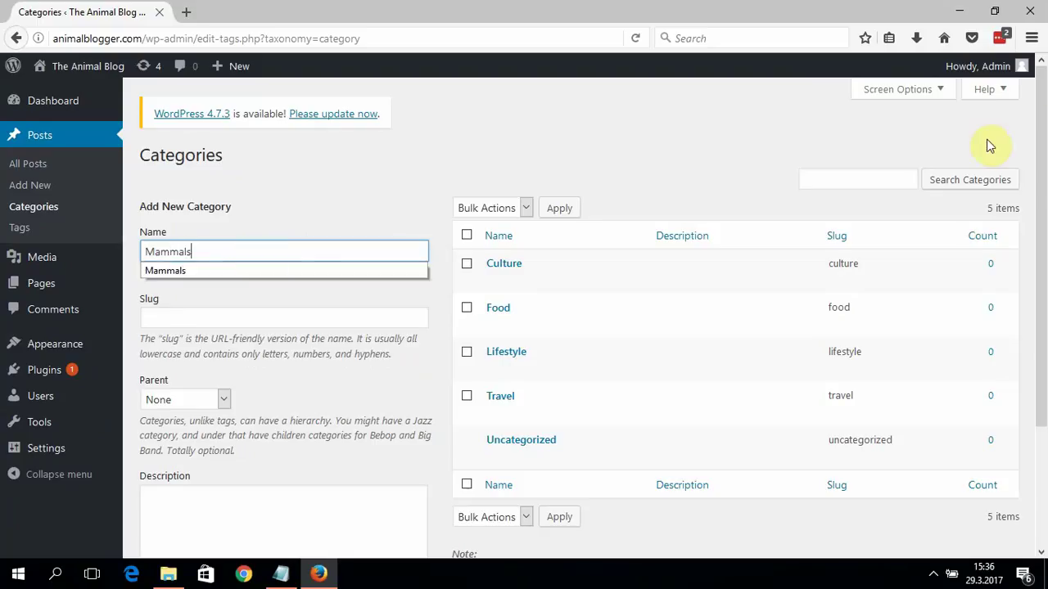
pyautogui.scroll(-3, 1036, 229)
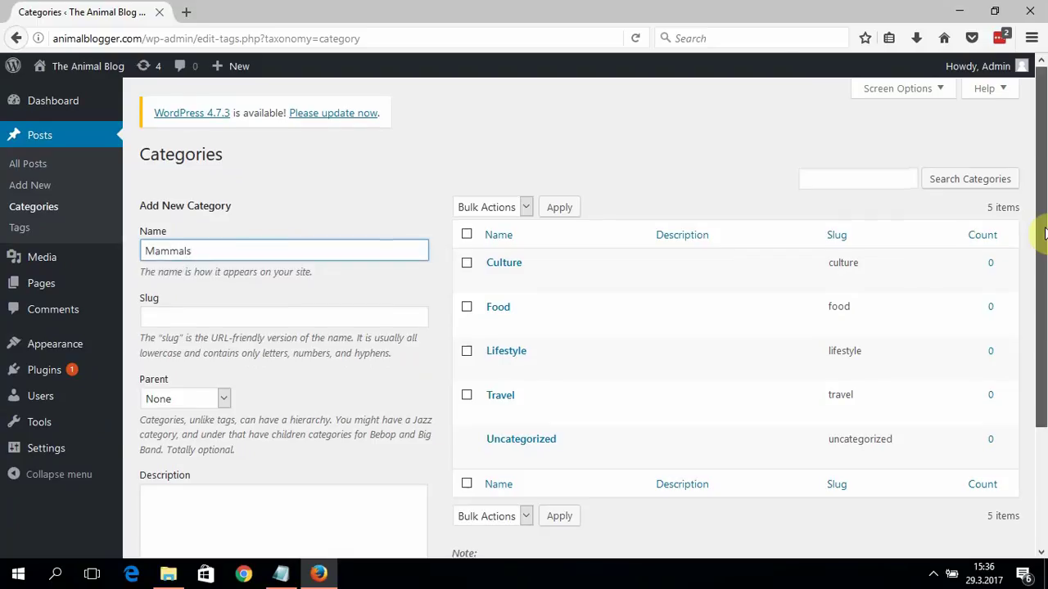
pyautogui.click(204, 487)
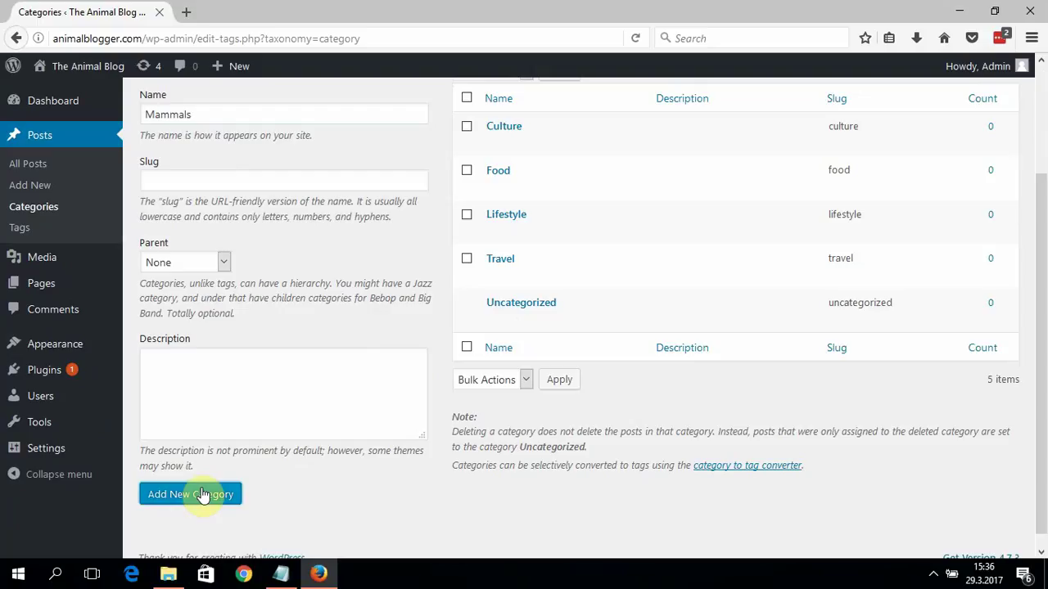
# Add the Fishes and Birds categories, then go to the All Posts list.
pyautogui.click(250, 114)
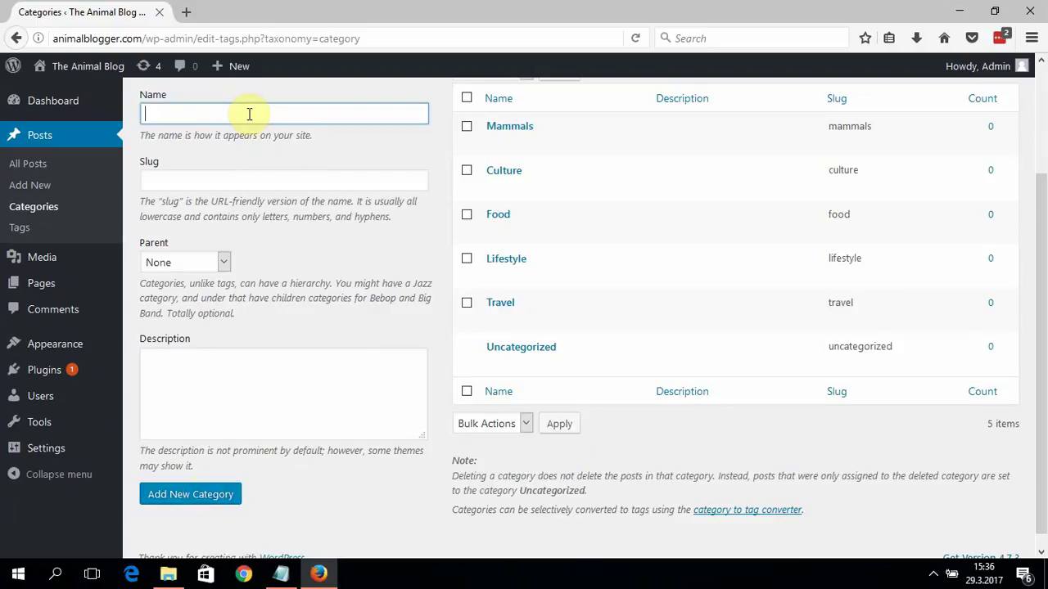
pyautogui.write('Fiehshes')
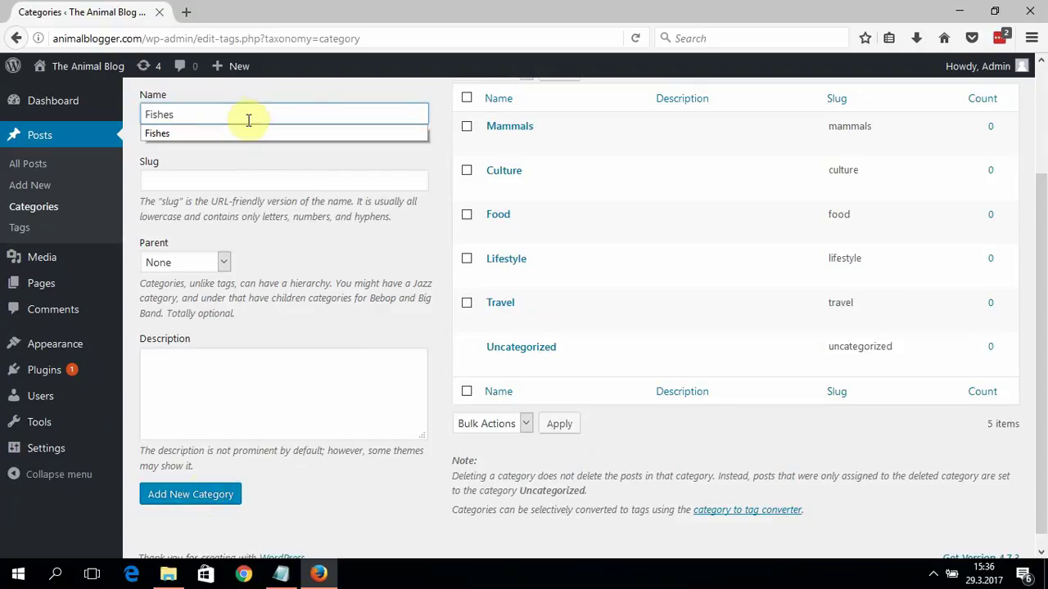
pyautogui.click(248, 121)
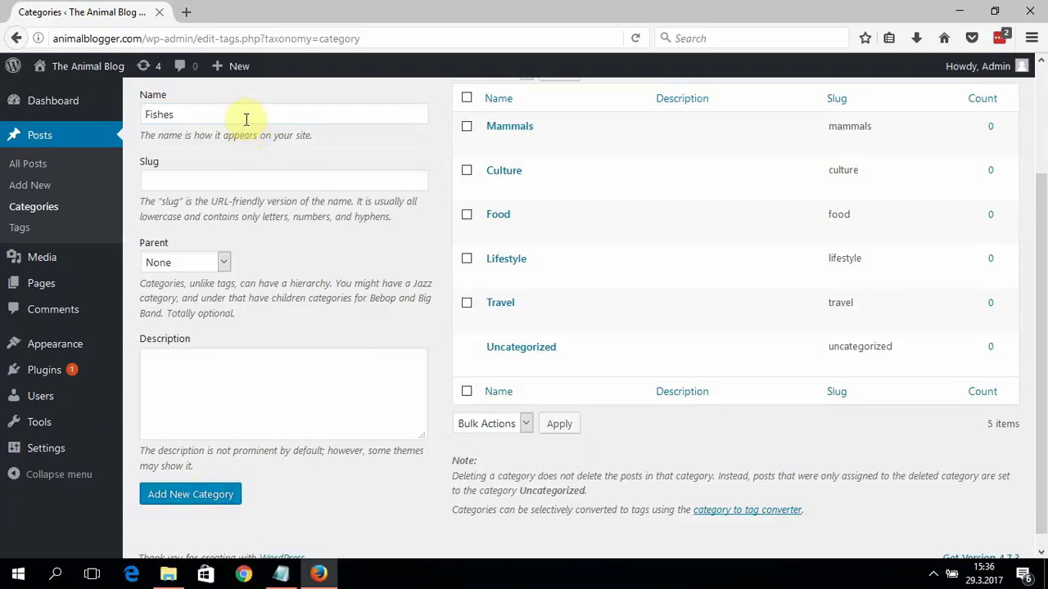
pyautogui.click(198, 501)
pyautogui.click(229, 112)
pyautogui.write('Birs')
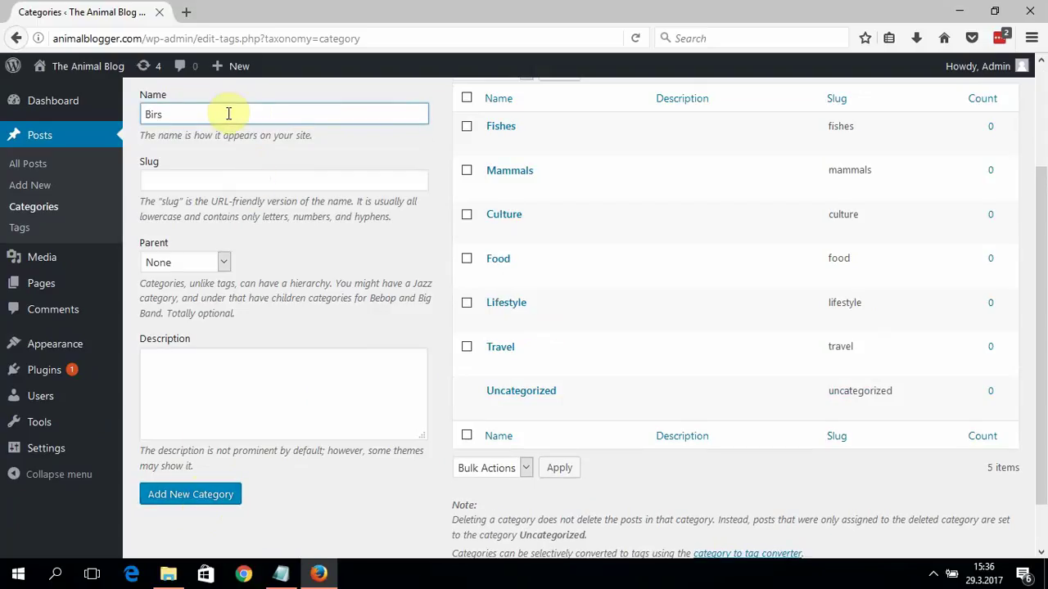
pyautogui.press('BackSpace')
pyautogui.write('ds')
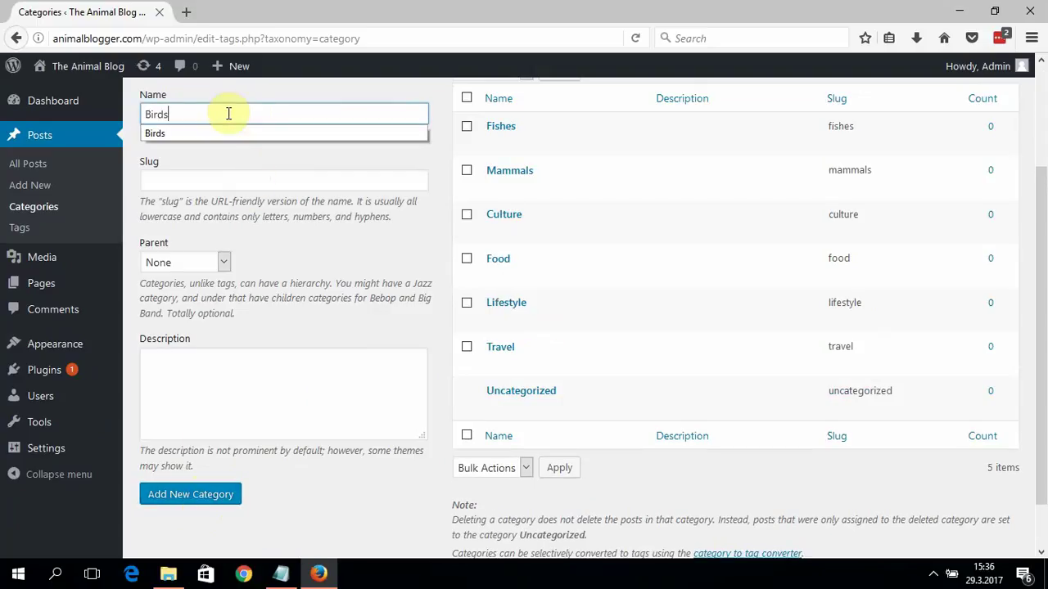
pyautogui.click(211, 506)
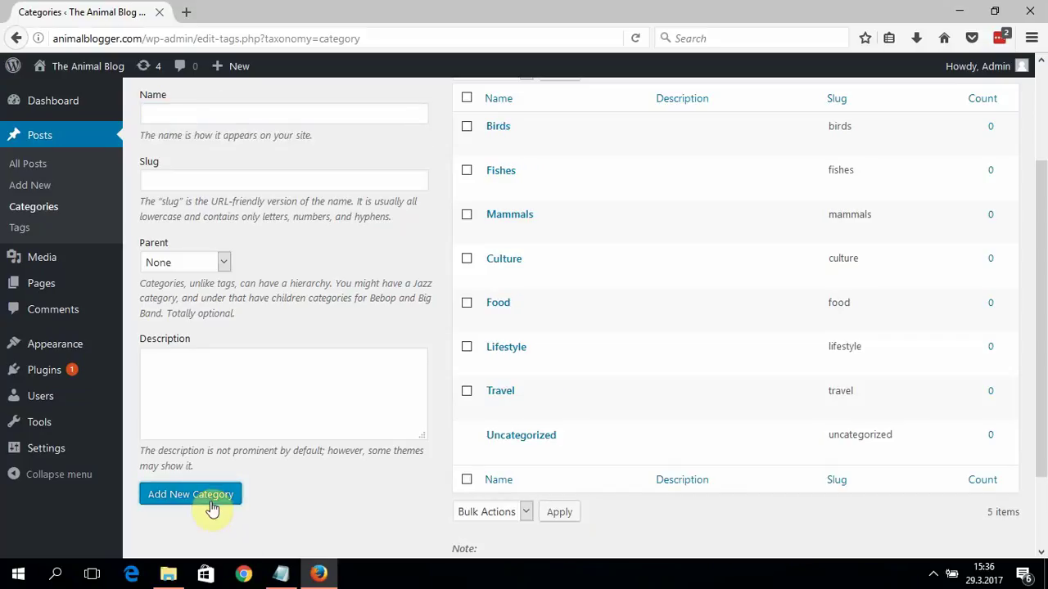
pyautogui.click(211, 507)
pyautogui.click(59, 164)
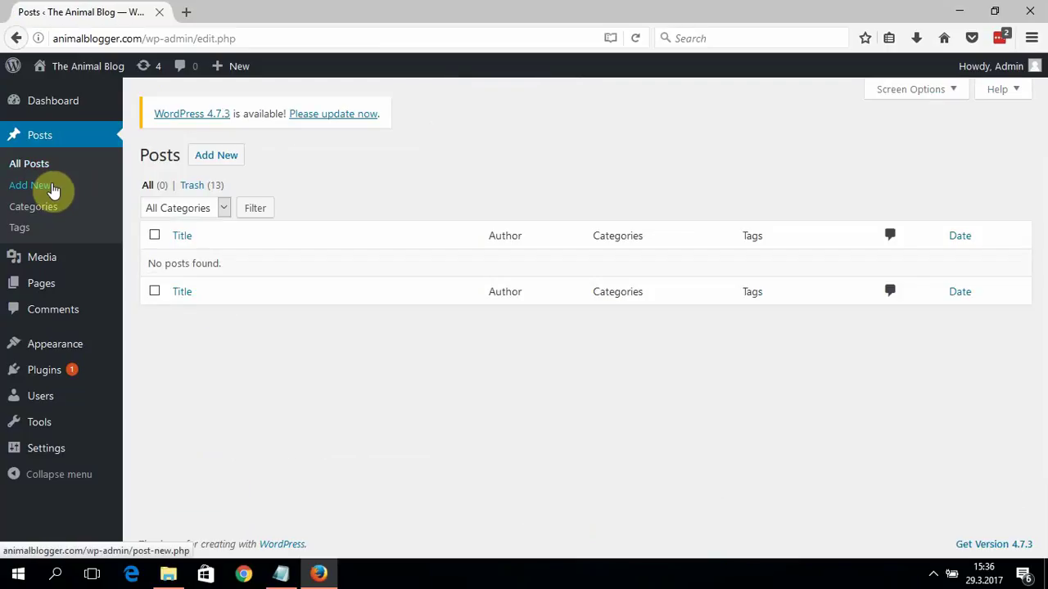
# Start a new post titled 'Eagle' and open a blank browser tab.
pyautogui.click(30, 185)
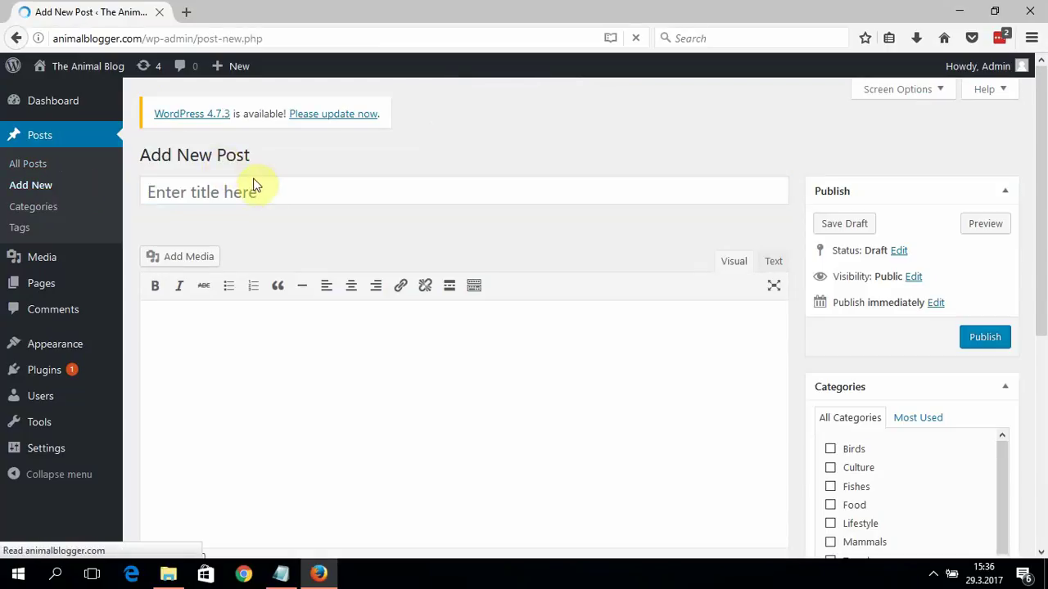
pyautogui.click(283, 184)
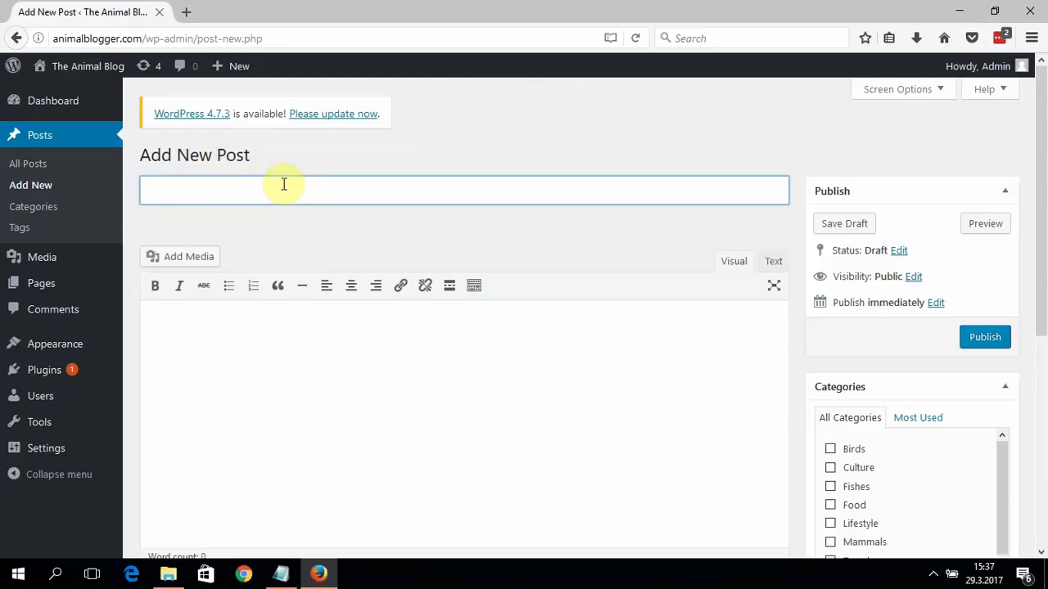
pyautogui.click(347, 329)
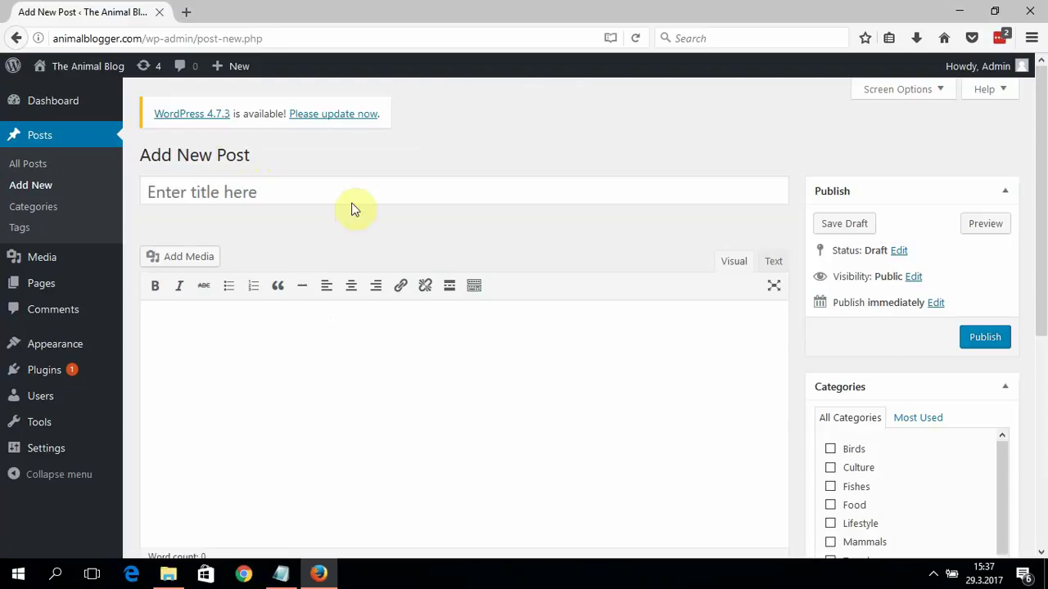
pyautogui.click(351, 193)
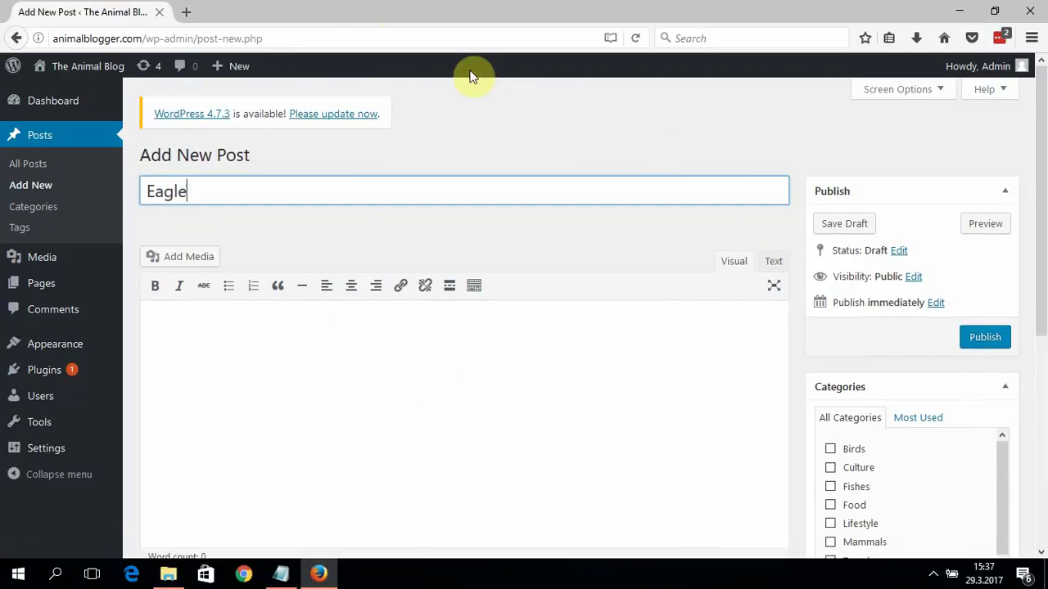
pyautogui.click(186, 11)
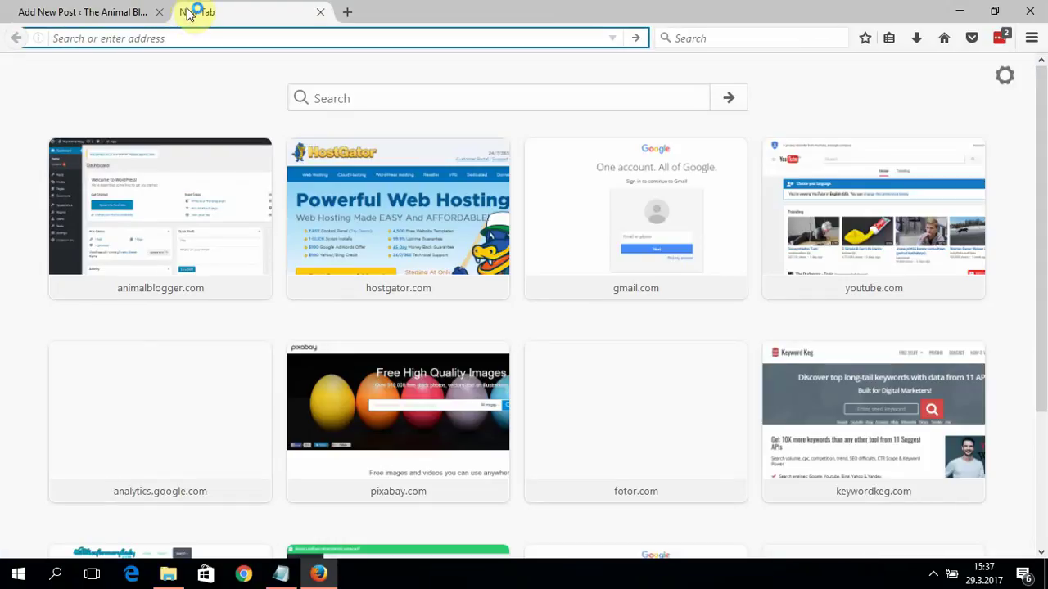
# Search the web for 'lorem ipsum' in the new tab, then return to the Eagle post editor.
pyautogui.write('lorem')
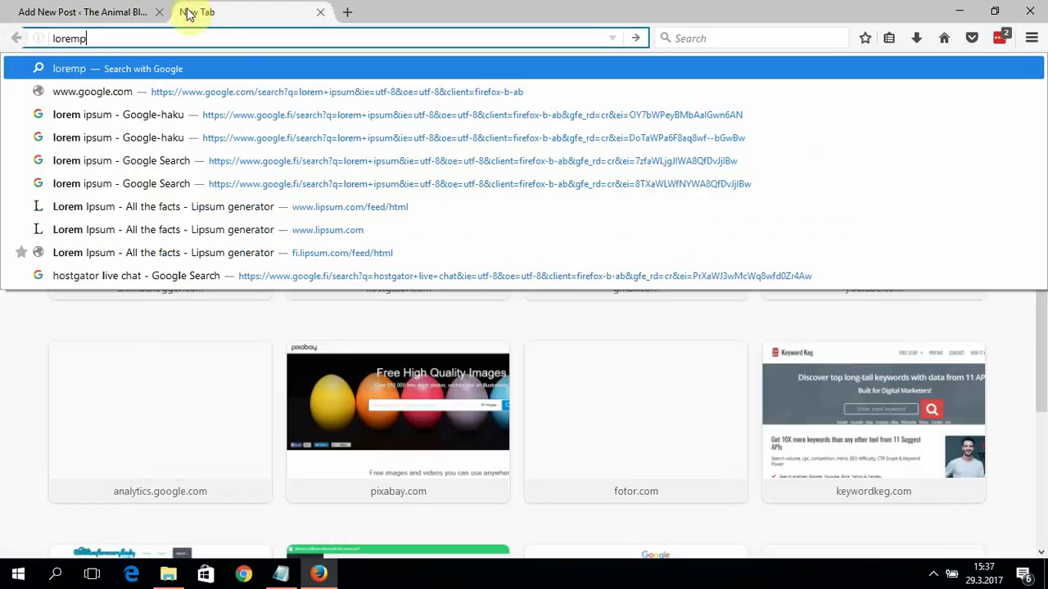
pyautogui.write(' ipsum')
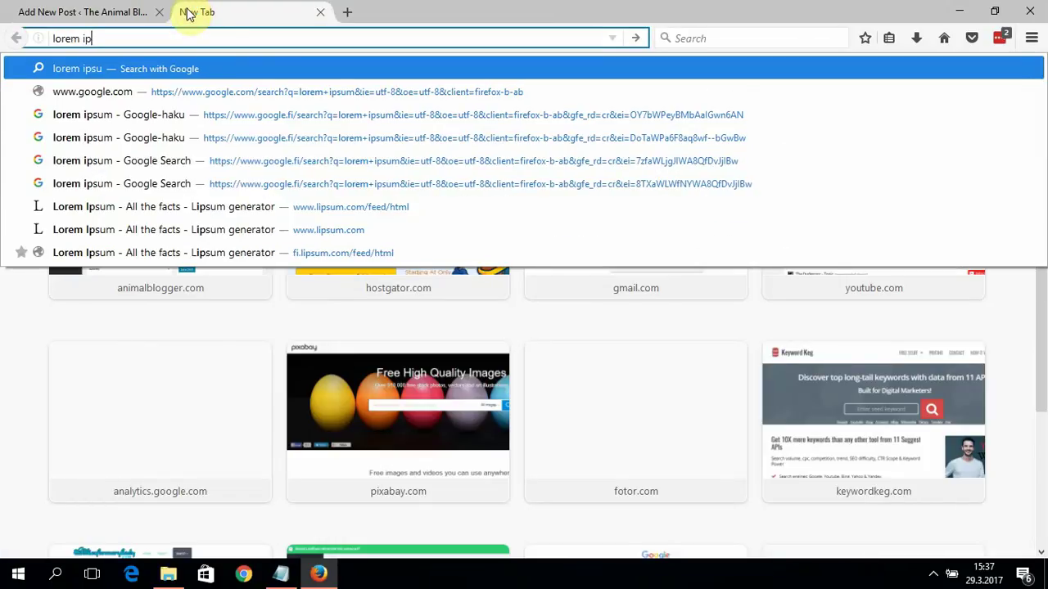
pyautogui.press('Return')
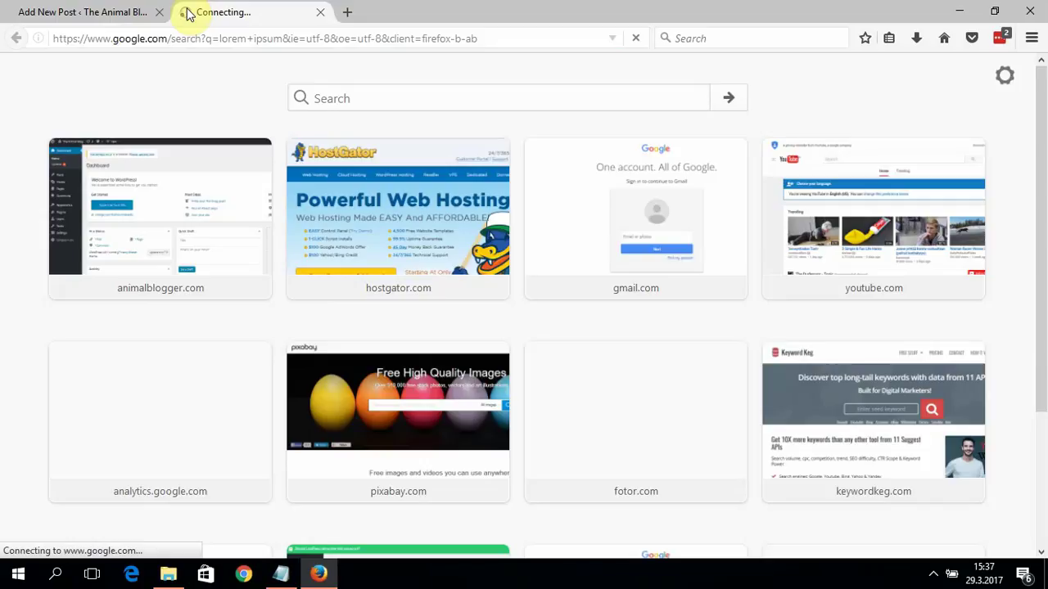
pyautogui.click(114, 12)
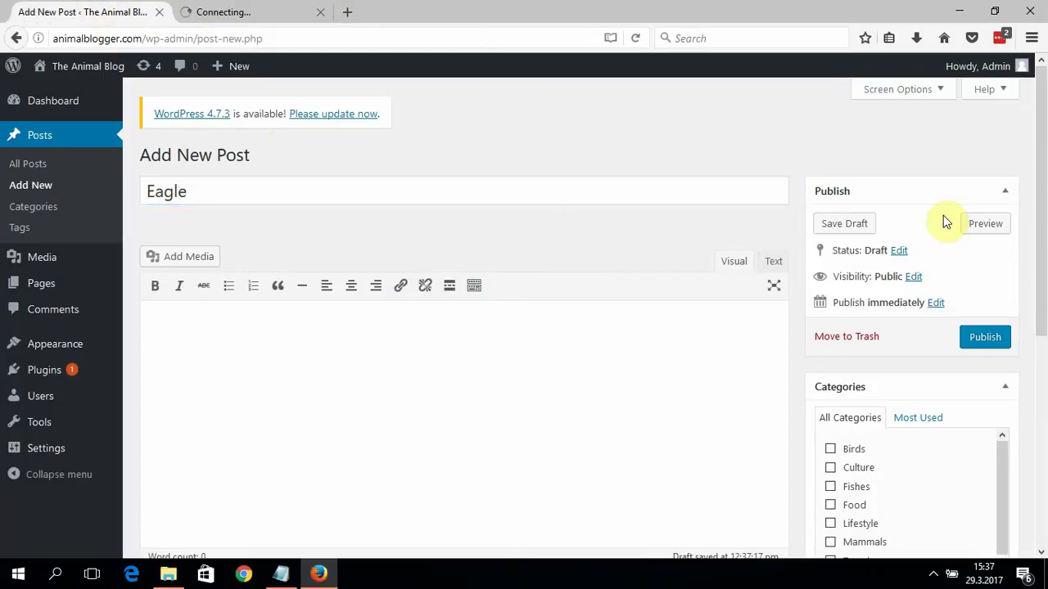
# Assign the Eagle post to the Birds category and add the tag 'featured'.
pyautogui.moveTo(1040, 245); pyautogui.dragTo(1040, 276)
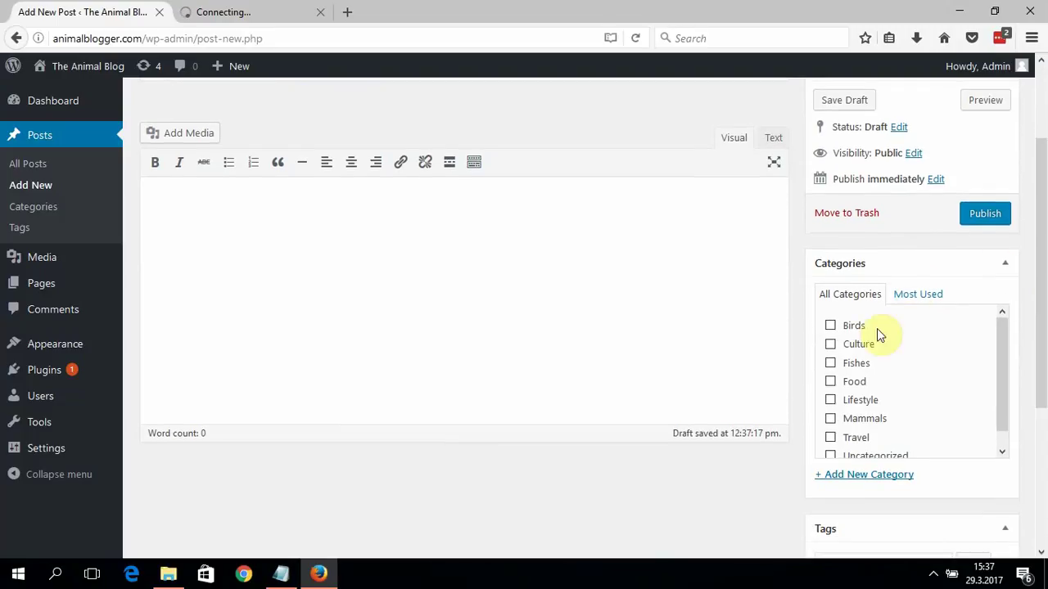
pyautogui.click(831, 327)
pyautogui.scroll(-1, 1036, 344)
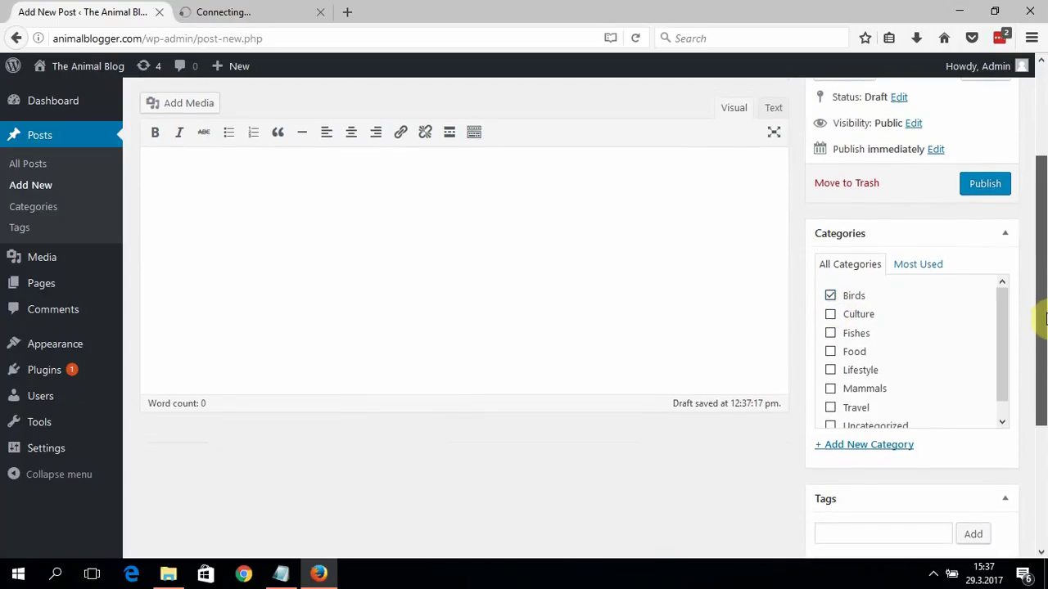
pyautogui.moveTo(1044, 320); pyautogui.dragTo(1044, 397)
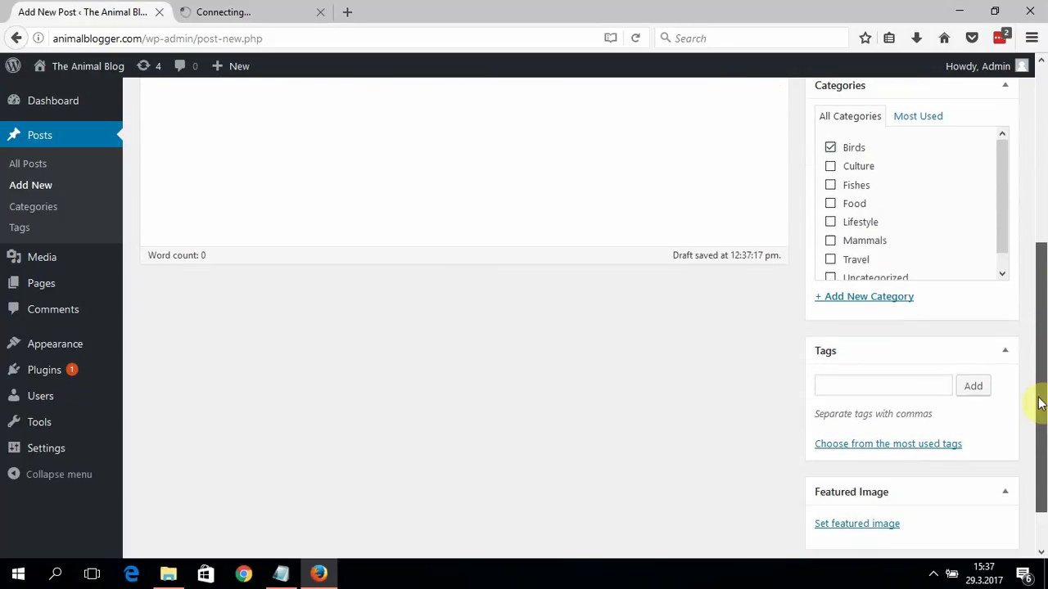
pyautogui.click(915, 381)
pyautogui.write('fe')
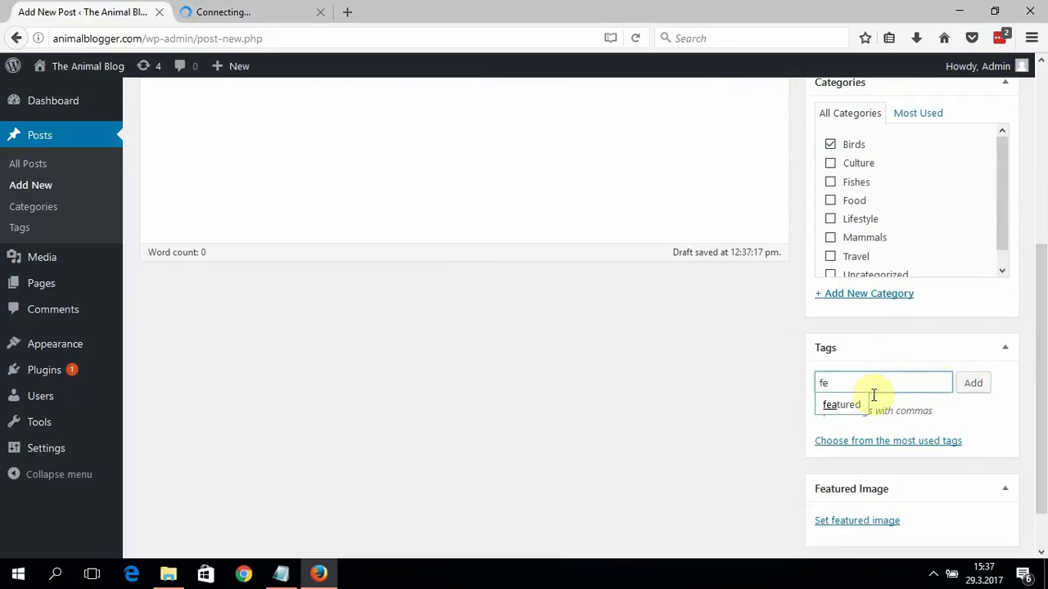
pyautogui.click(839, 406)
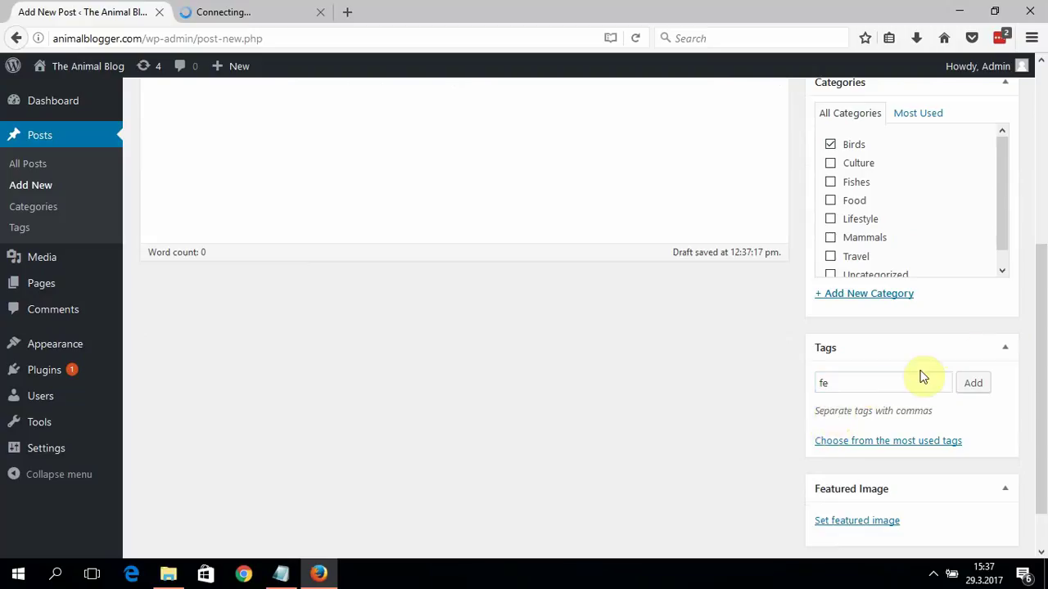
pyautogui.click(858, 388)
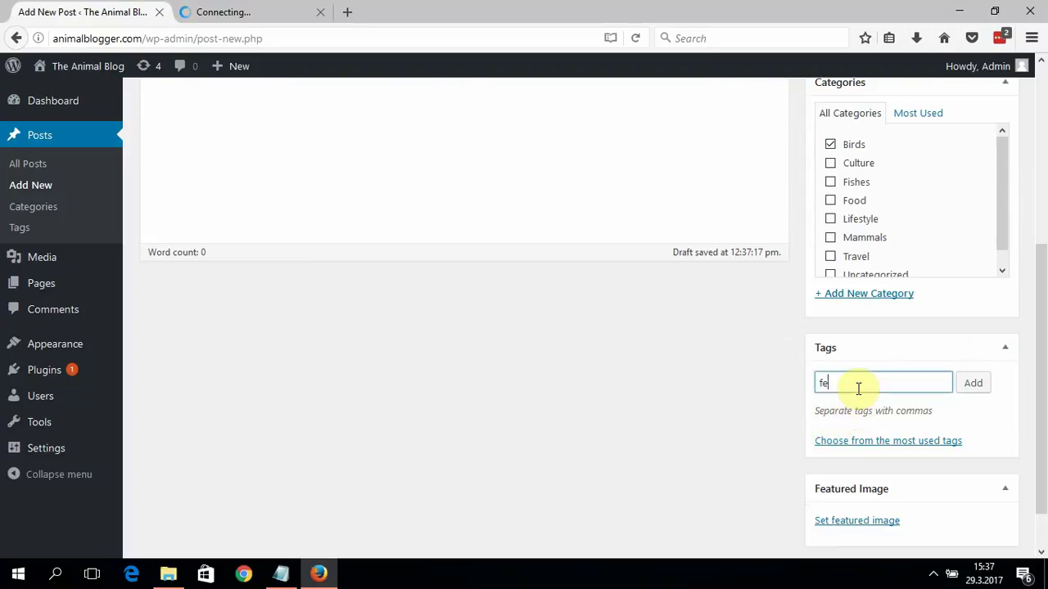
pyautogui.write('atured')
pyautogui.click(973, 384)
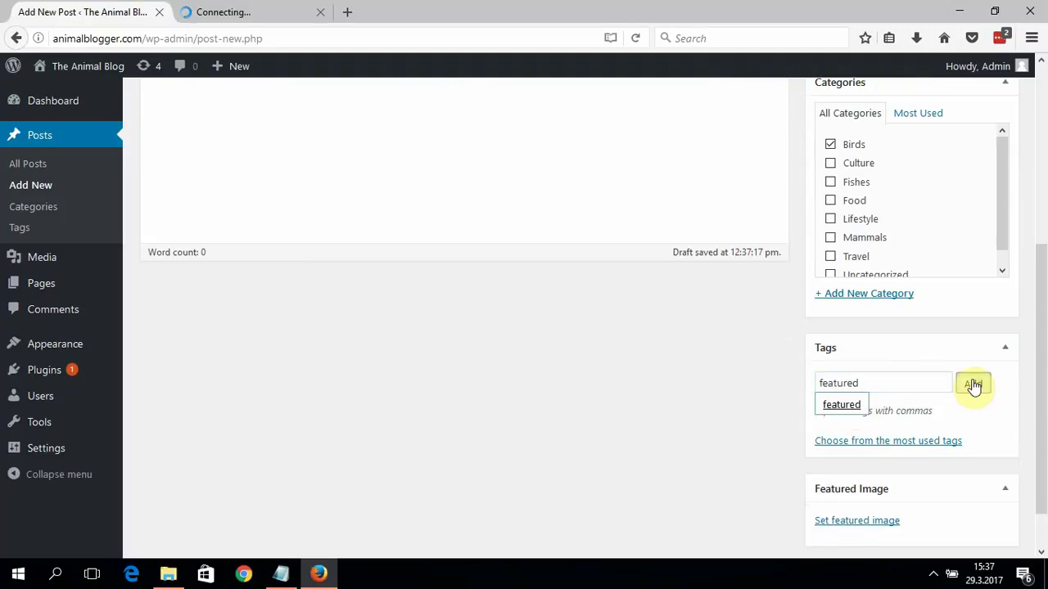
# Open the Set featured image library, then start a new browser tab.
pyautogui.scroll(-1, 1023, 384)
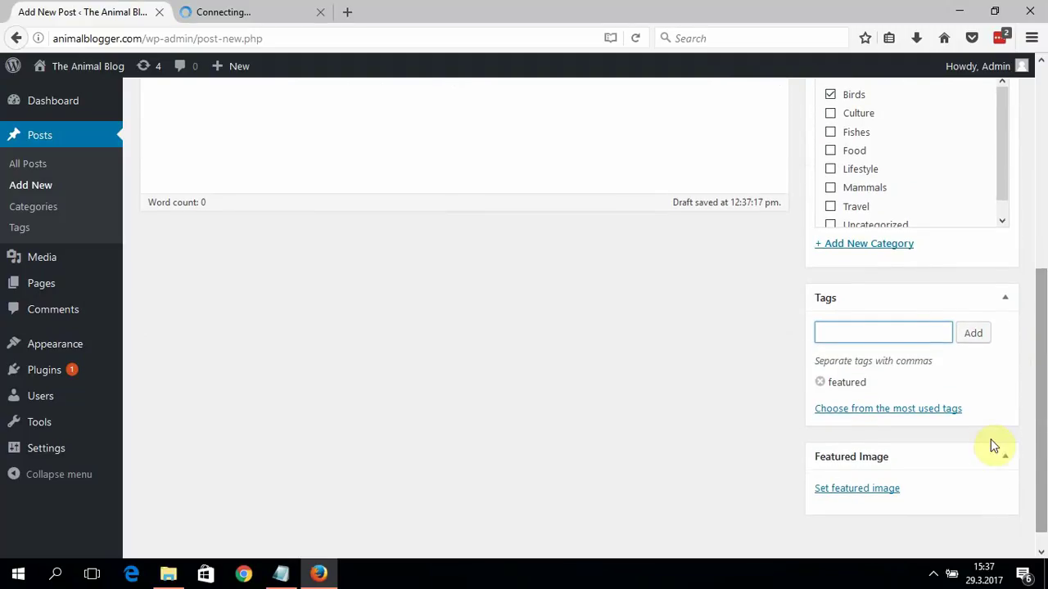
pyautogui.click(266, 17)
pyautogui.click(146, 12)
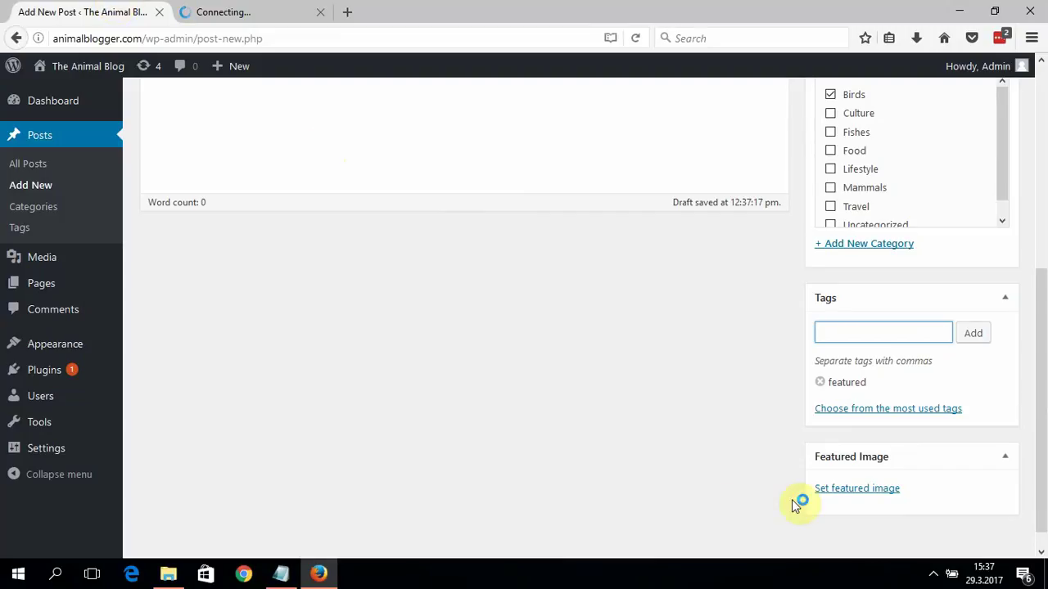
pyautogui.click(850, 492)
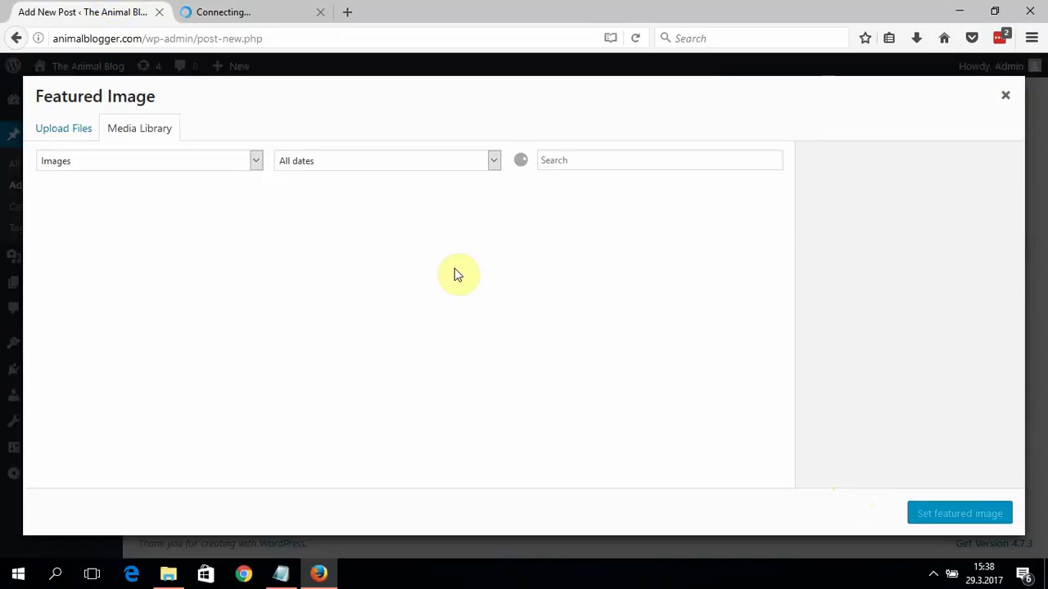
pyautogui.click(349, 13)
# Load pixabay.com in the new tab and rerun the 'loremp ipsum' search in the Google tab.
pyautogui.write('pixabay.com/')
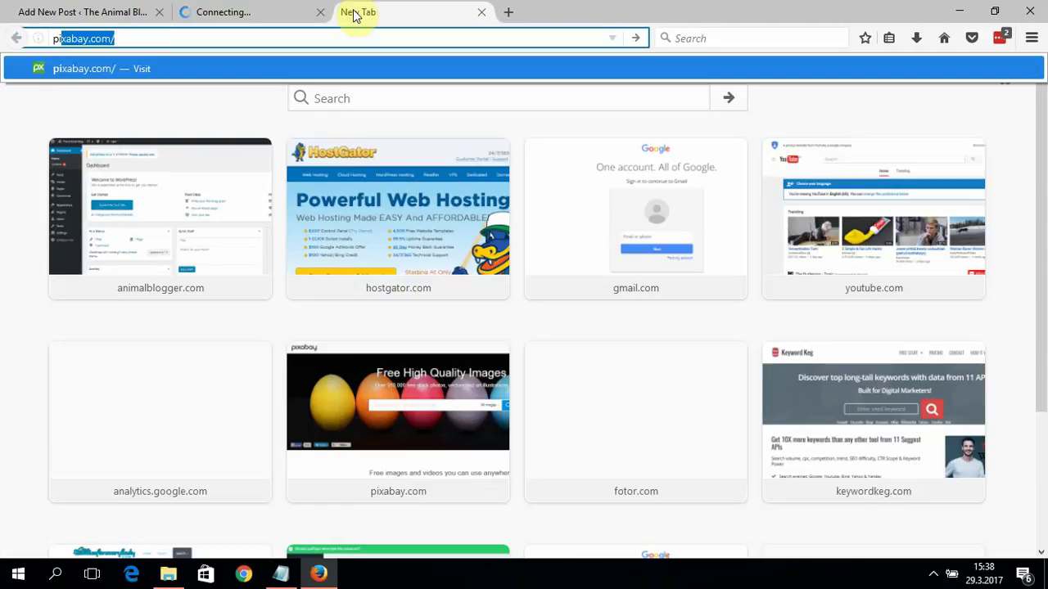
pyautogui.press('Return')
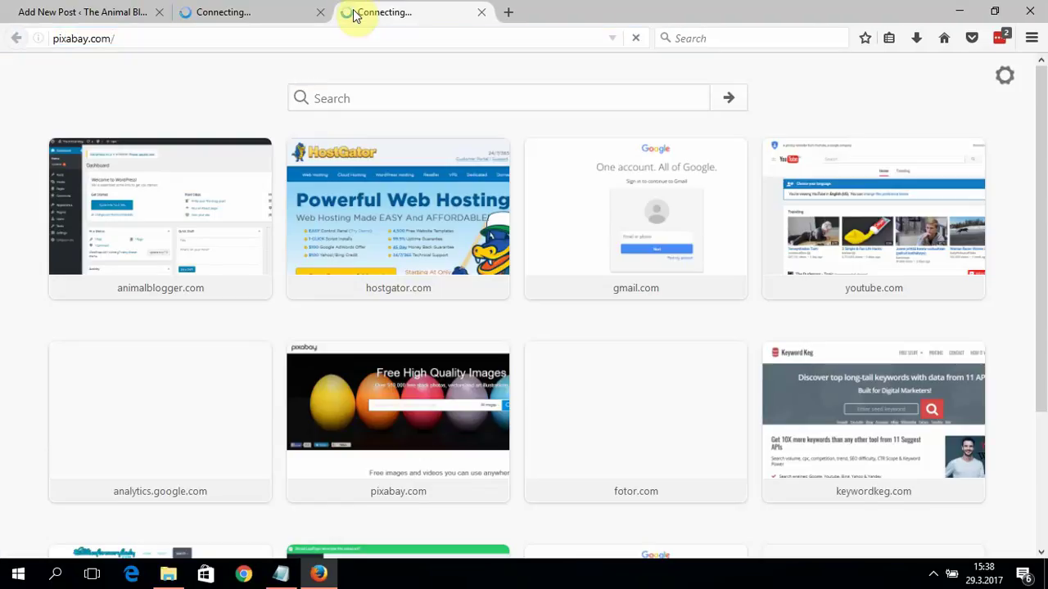
pyautogui.click(270, 10)
pyautogui.click(288, 40)
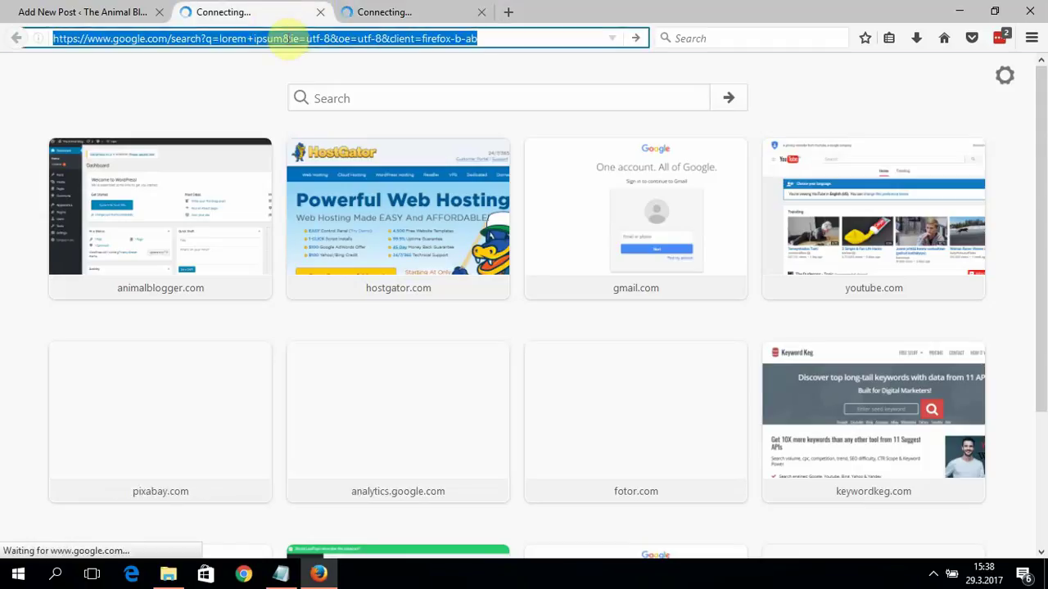
pyautogui.write('loremp ipsum')
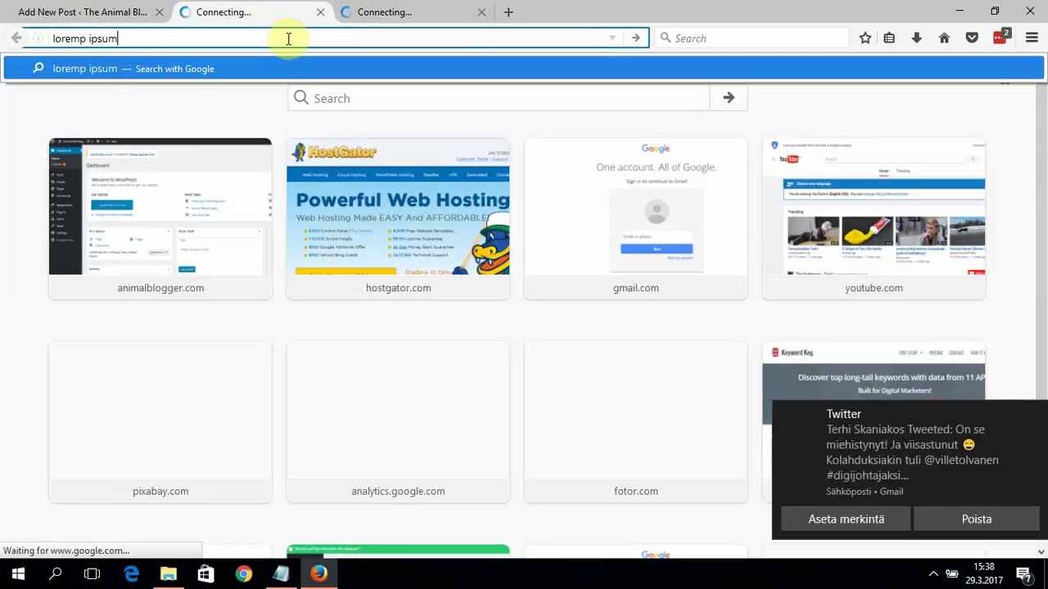
pyautogui.press('Return')
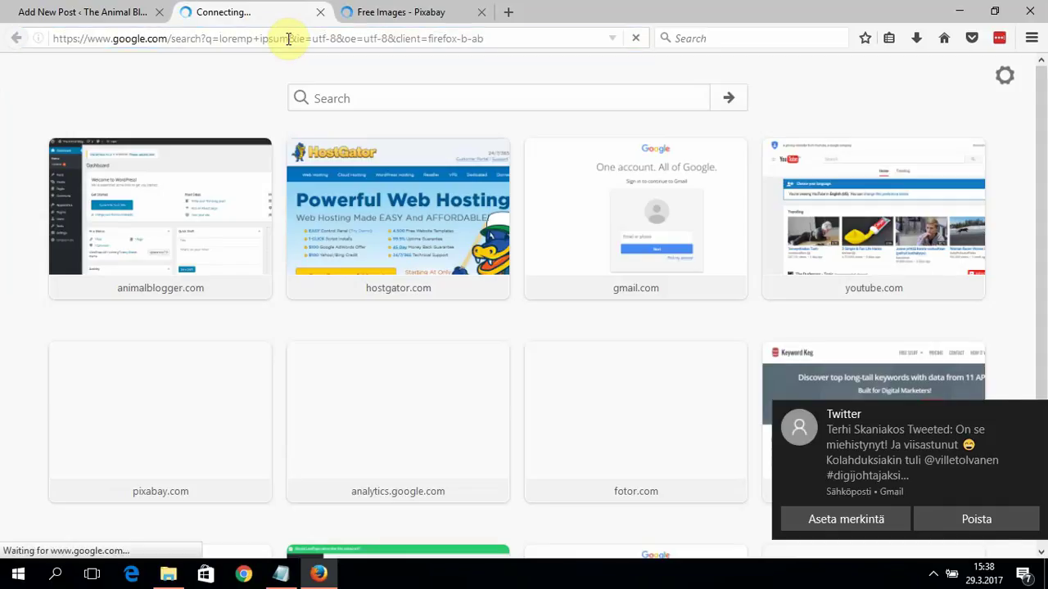
pyautogui.click(349, 12)
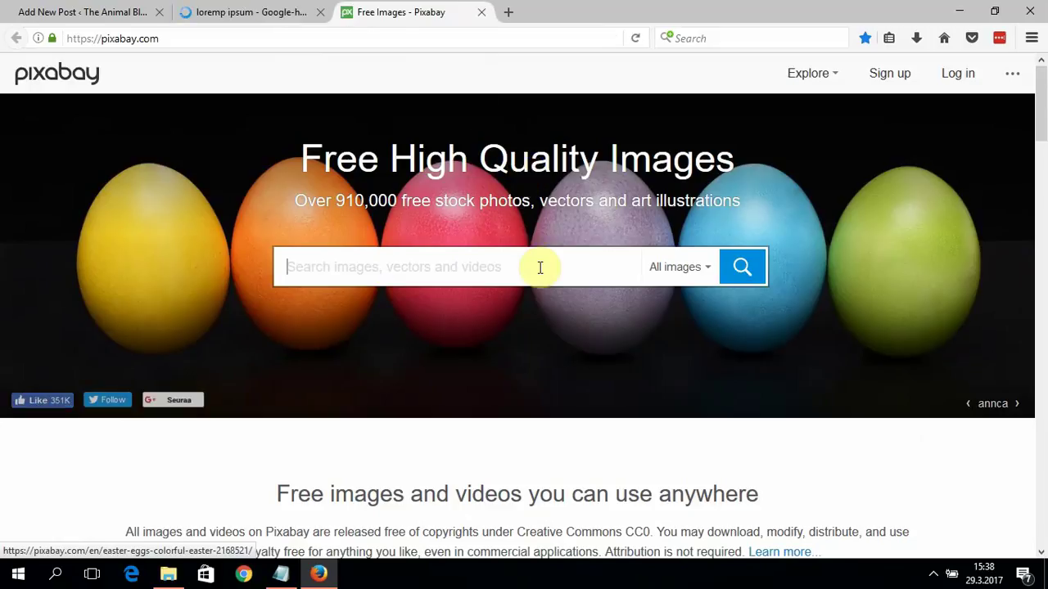
# Search Pixabay for 'eagle', open the first Lorem Ipsum result, and open the bald eagle photo page.
pyautogui.write('eagle')
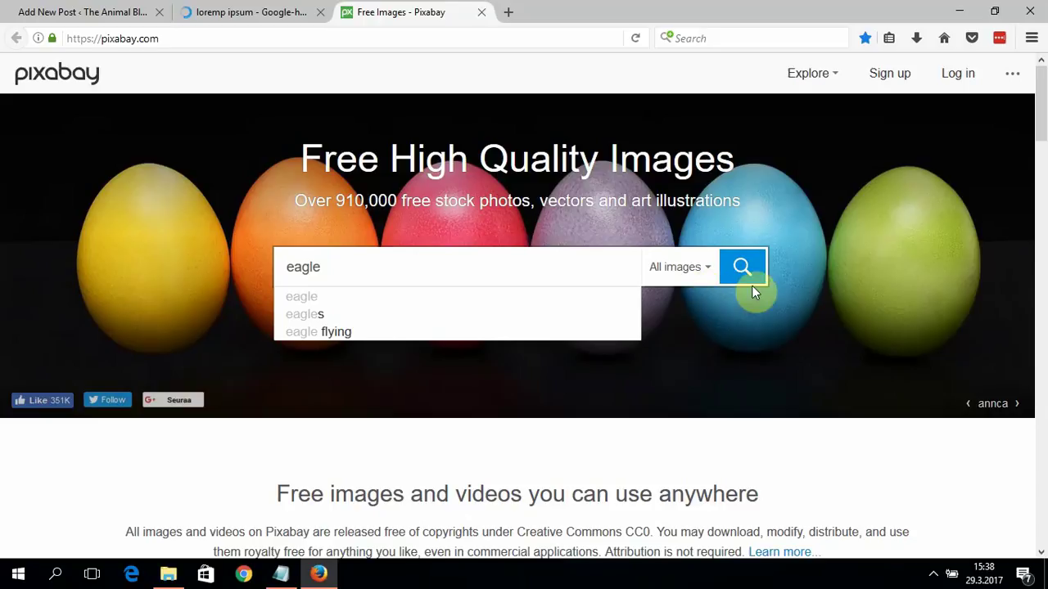
pyautogui.click(739, 282)
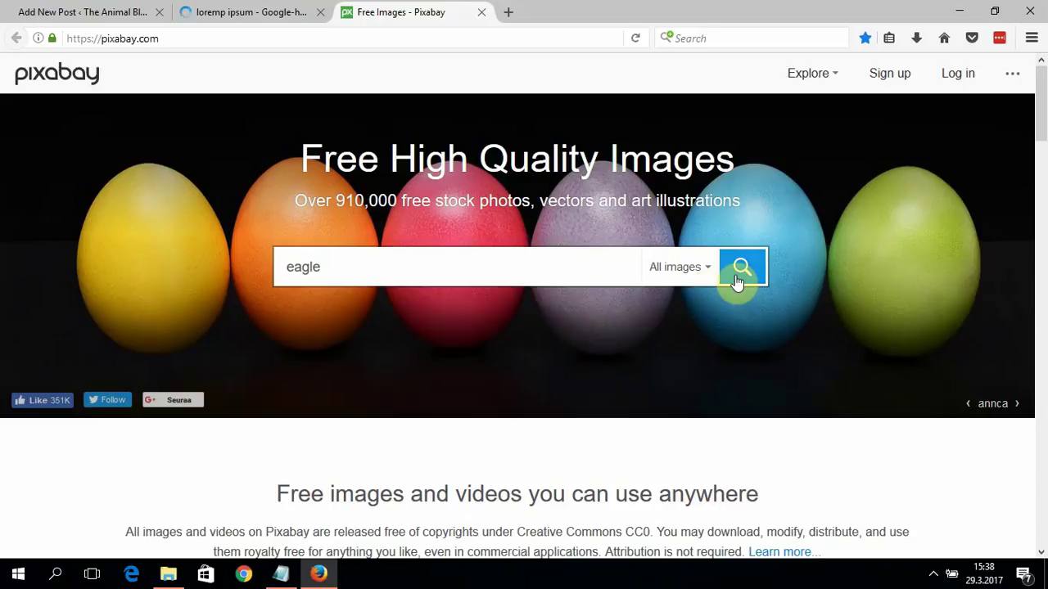
pyautogui.click(215, 12)
pyautogui.click(244, 255)
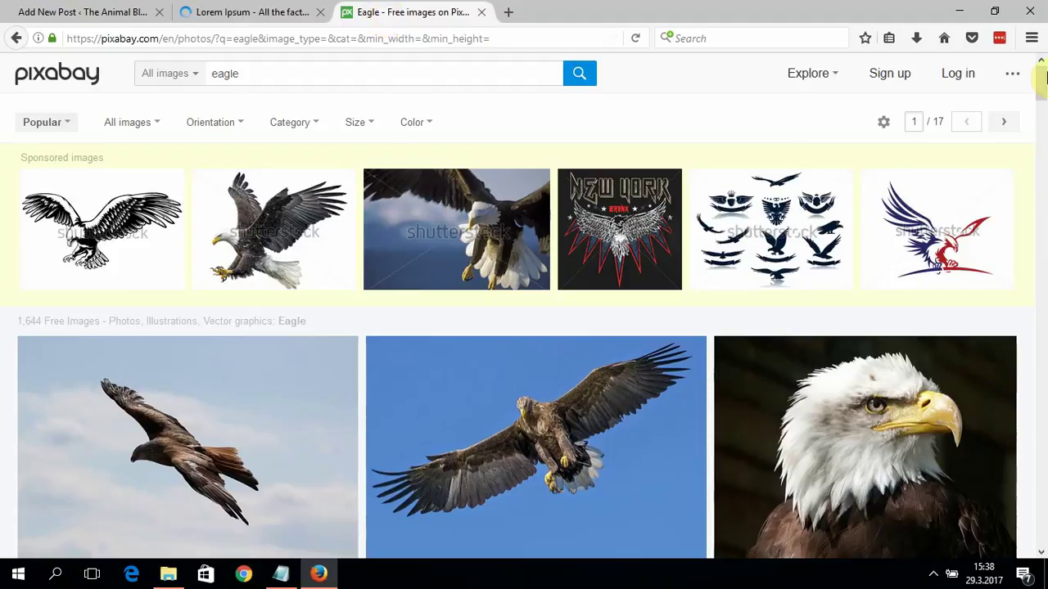
pyautogui.scroll(-5, 895, 205)
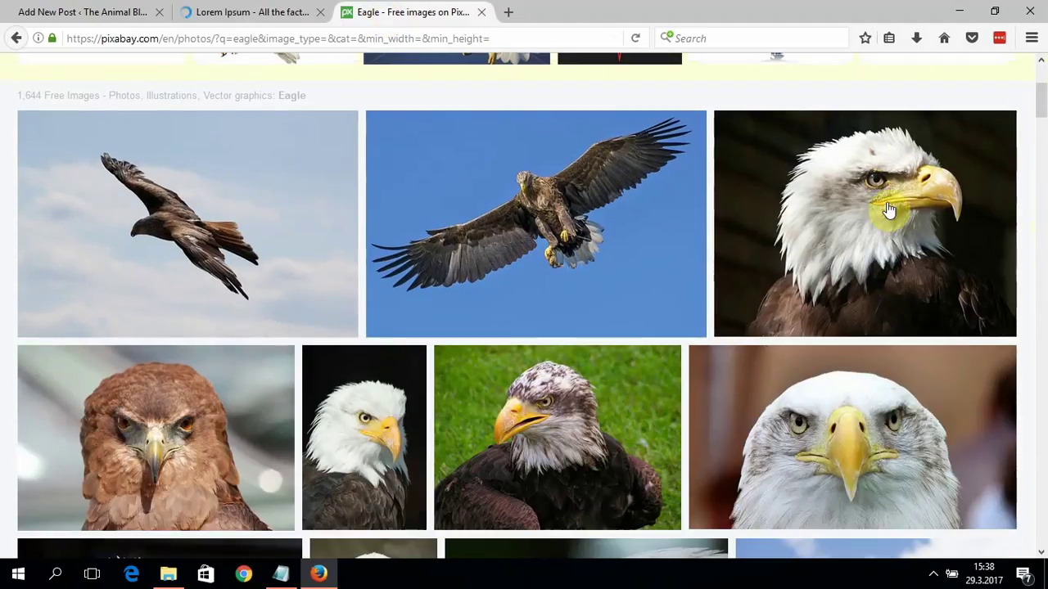
pyautogui.click(889, 210)
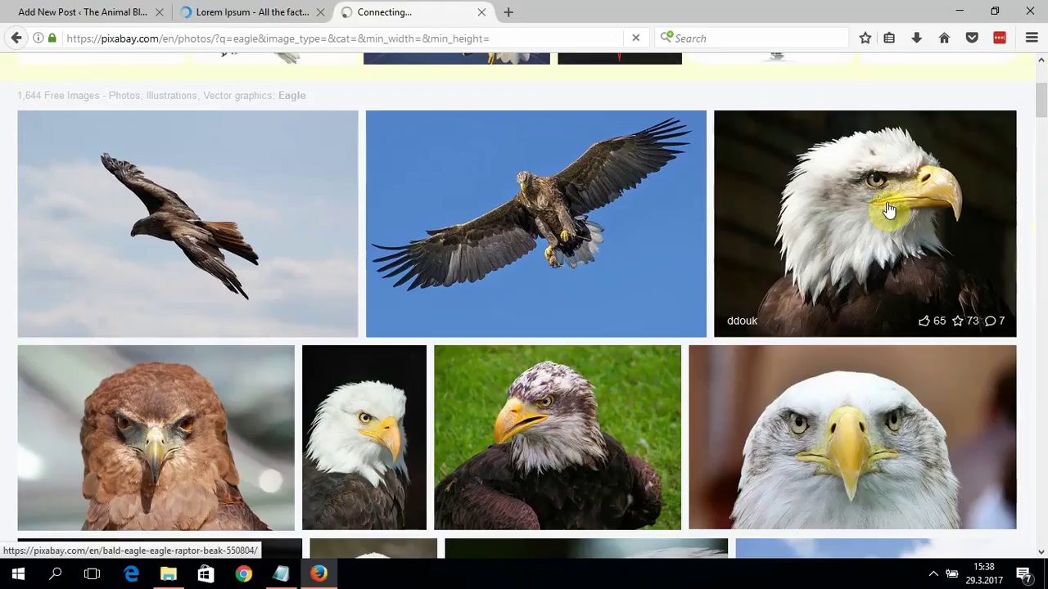
pyautogui.click(199, 8)
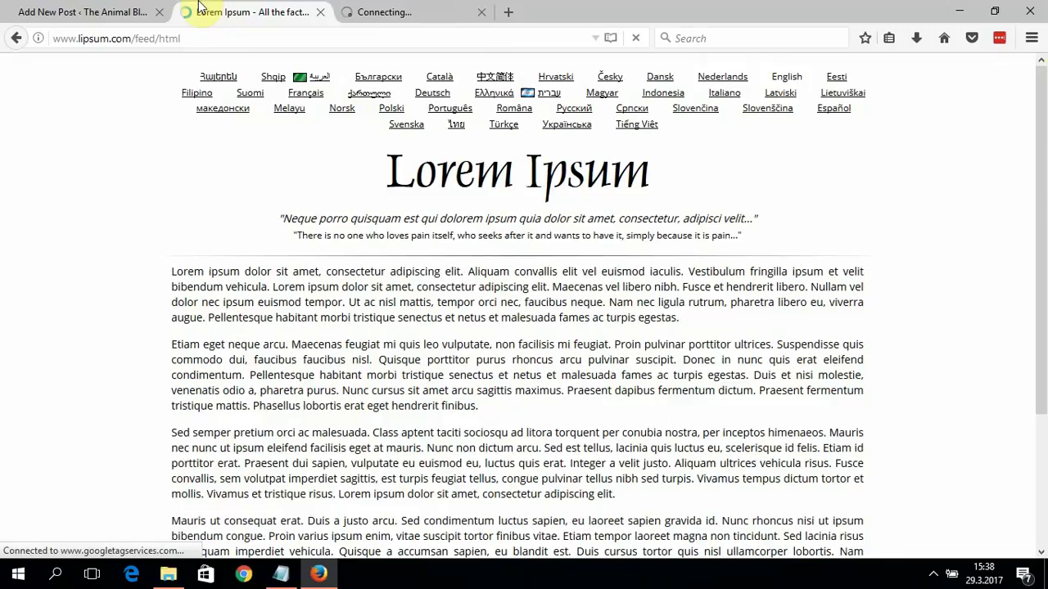
pyautogui.click(384, 22)
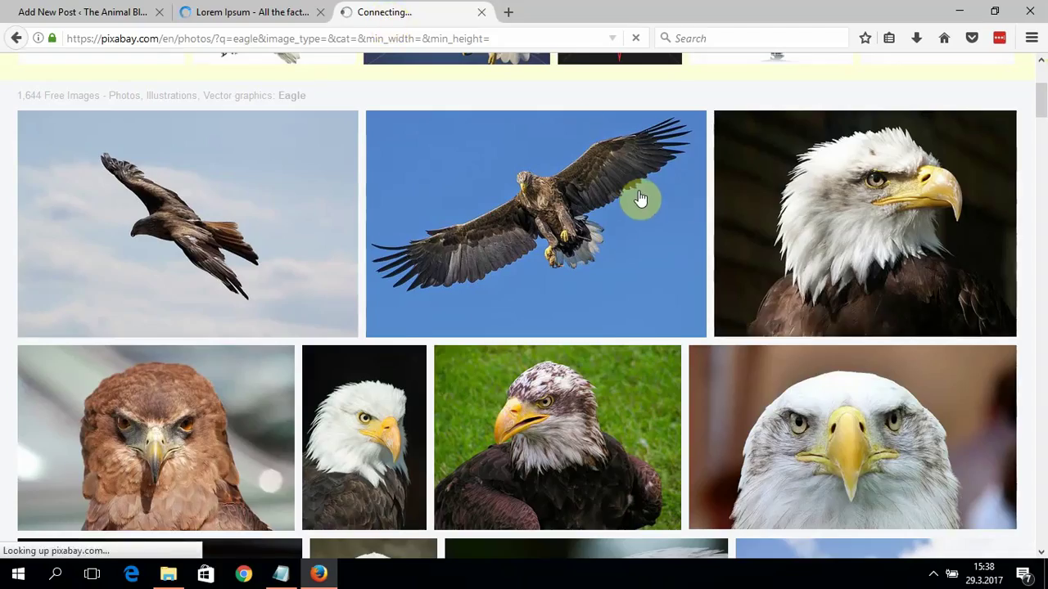
pyautogui.moveTo(636, 199)
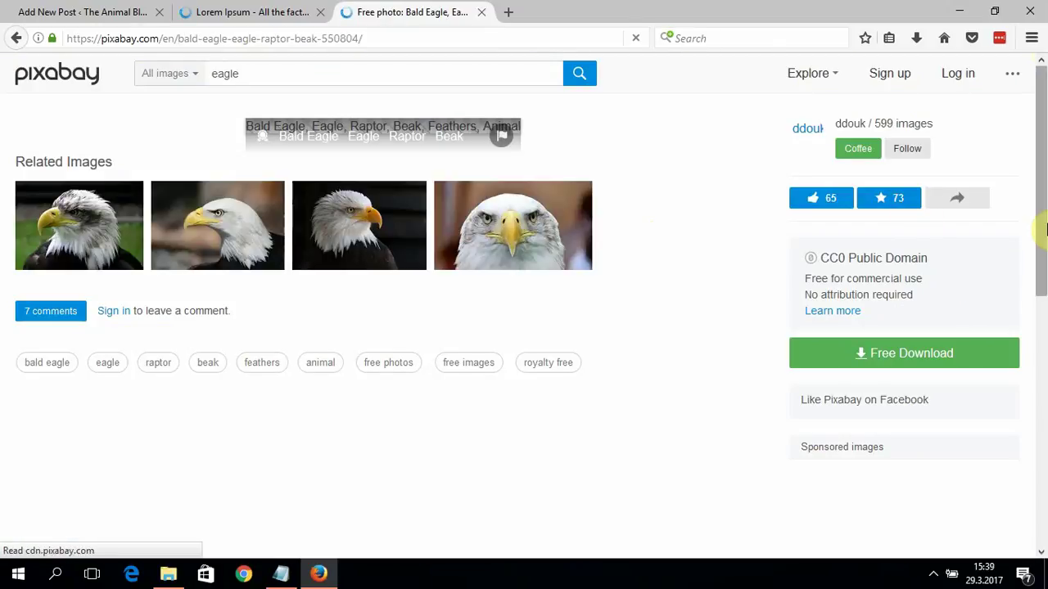
pyautogui.scroll(-1, 979, 269)
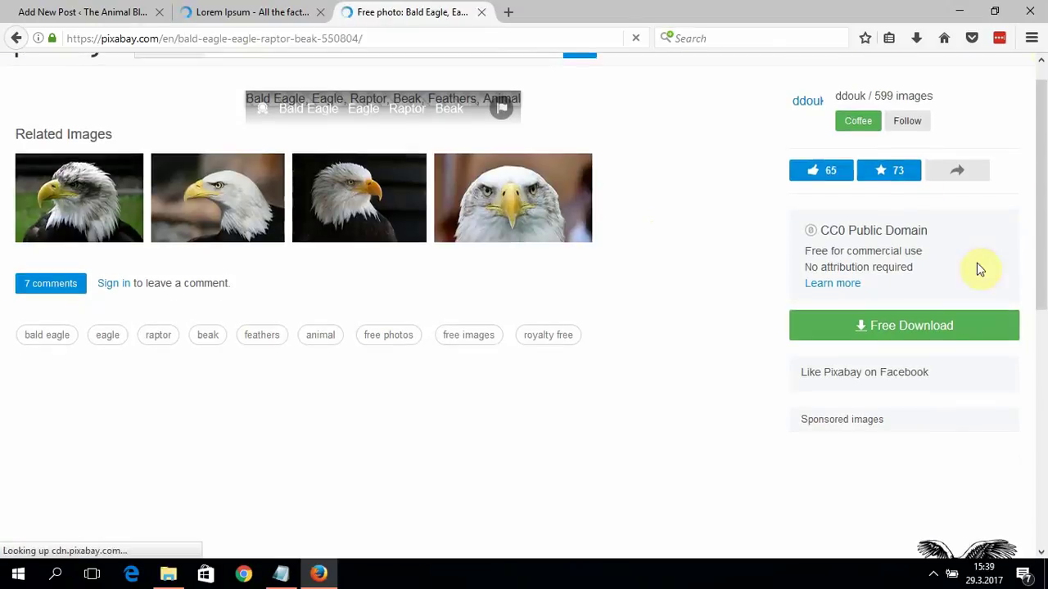
# Download the 1920×1440 bald eagle photo after answering the captcha, then show it in its folder.
pyautogui.click(889, 329)
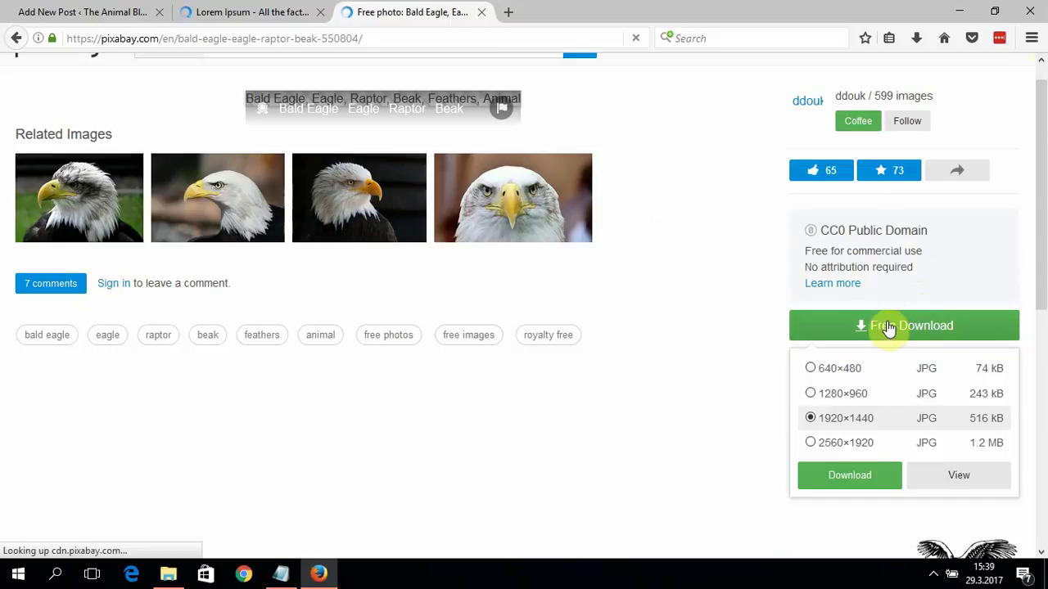
pyautogui.click(856, 475)
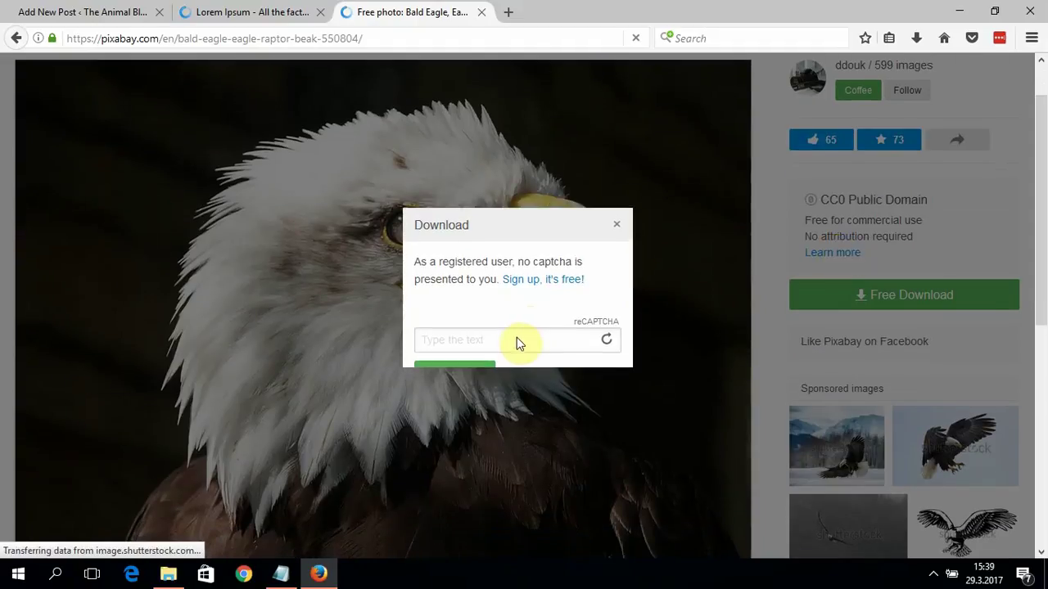
pyautogui.click(510, 342)
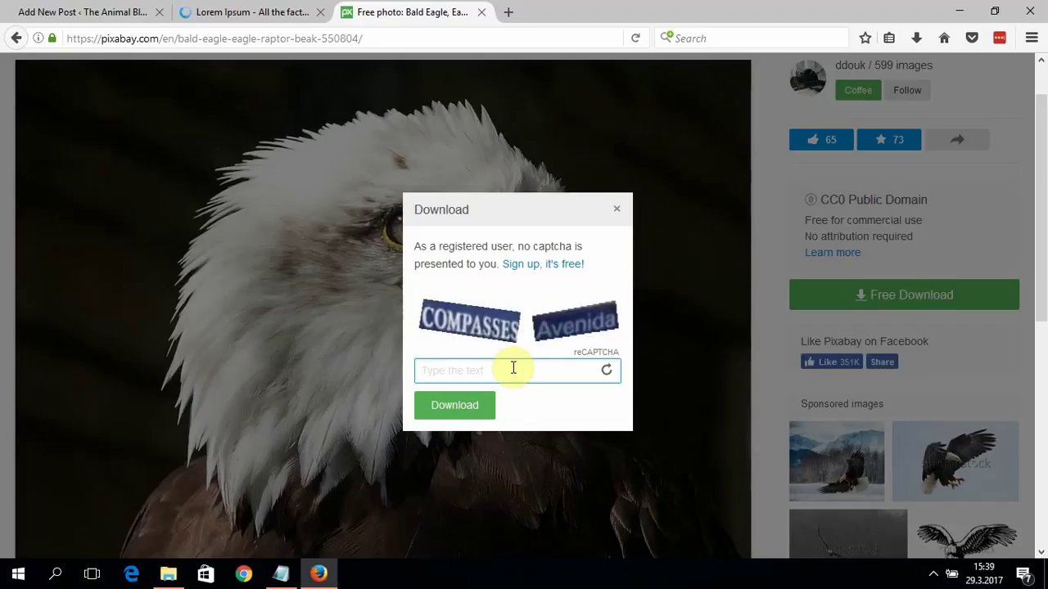
pyautogui.write('compasses avenida')
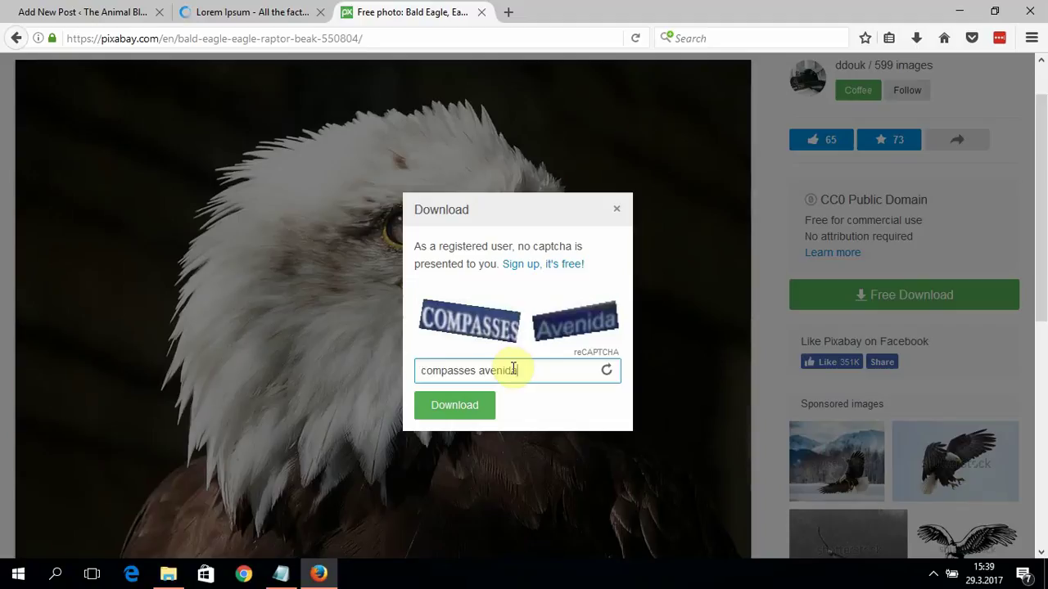
pyautogui.click(455, 407)
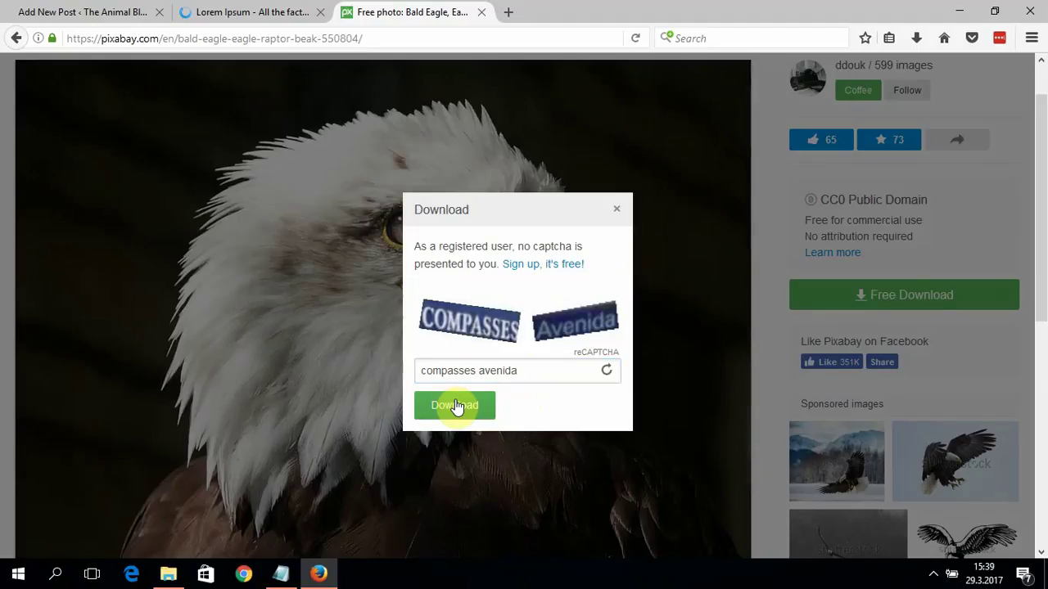
pyautogui.click(455, 405)
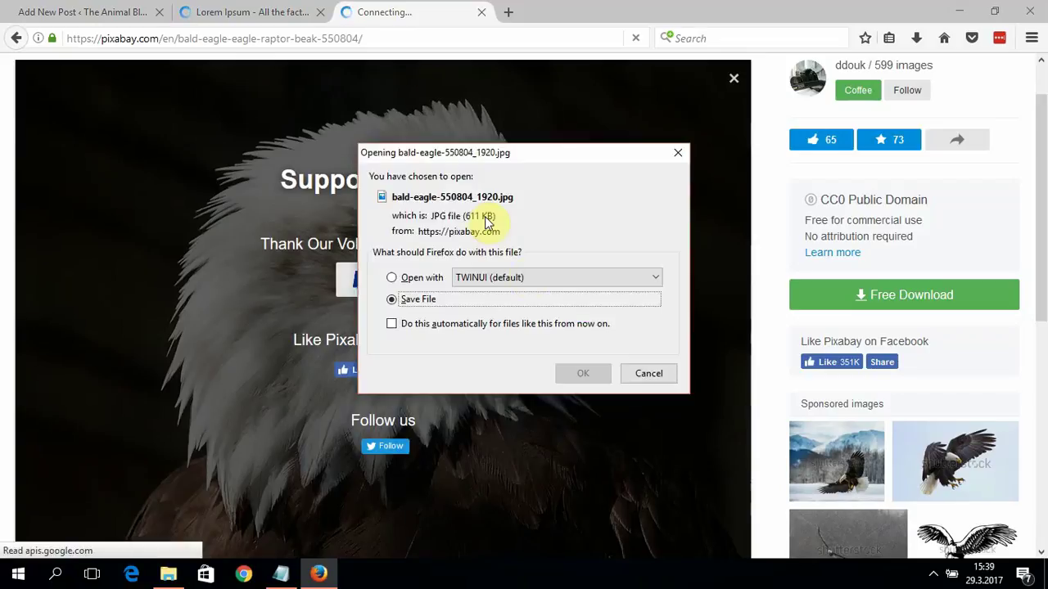
pyautogui.click(582, 373)
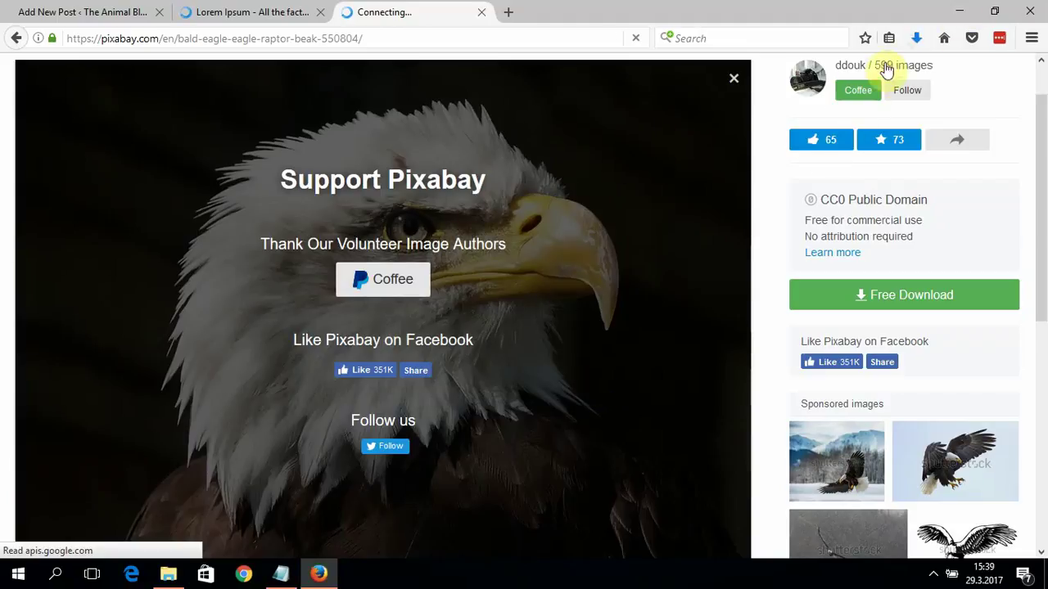
pyautogui.click(920, 37)
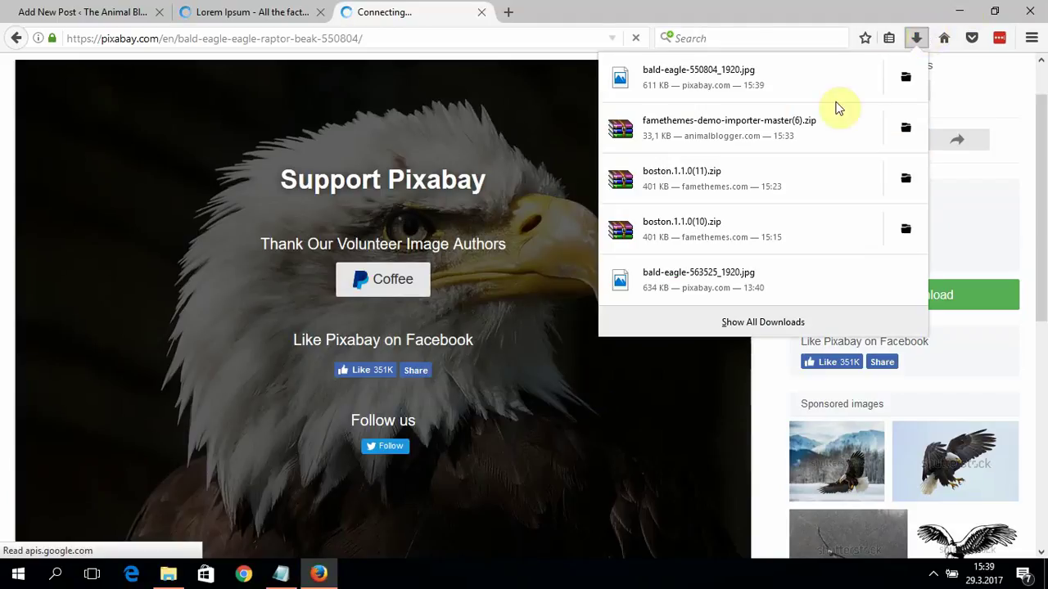
pyautogui.click(906, 76)
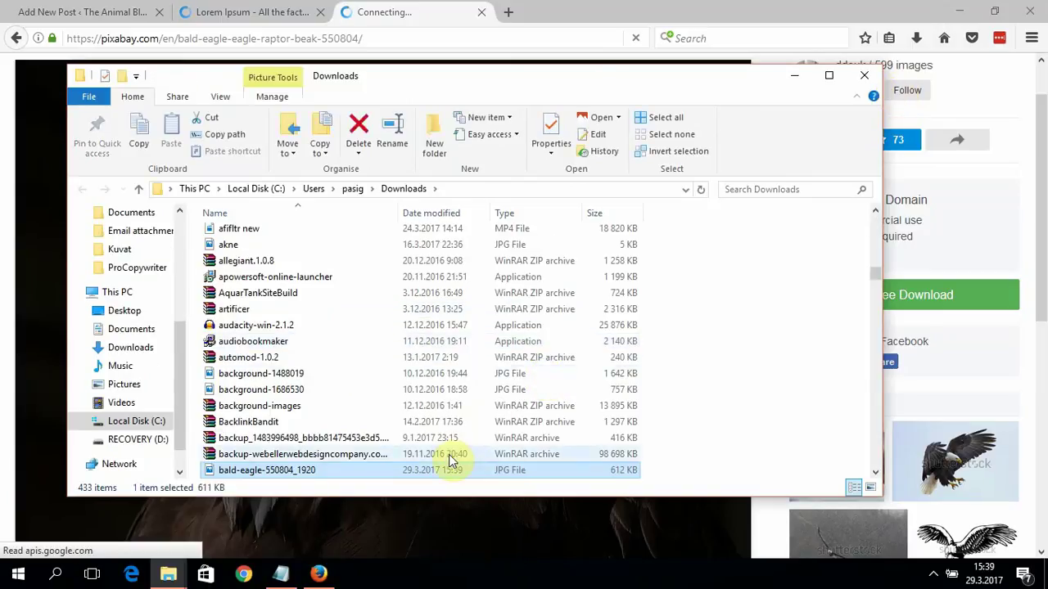
# Move bald-eagle-550804_1920 from Downloads onto the desktop and restore Firefox.
pyautogui.rightClick(443, 476)
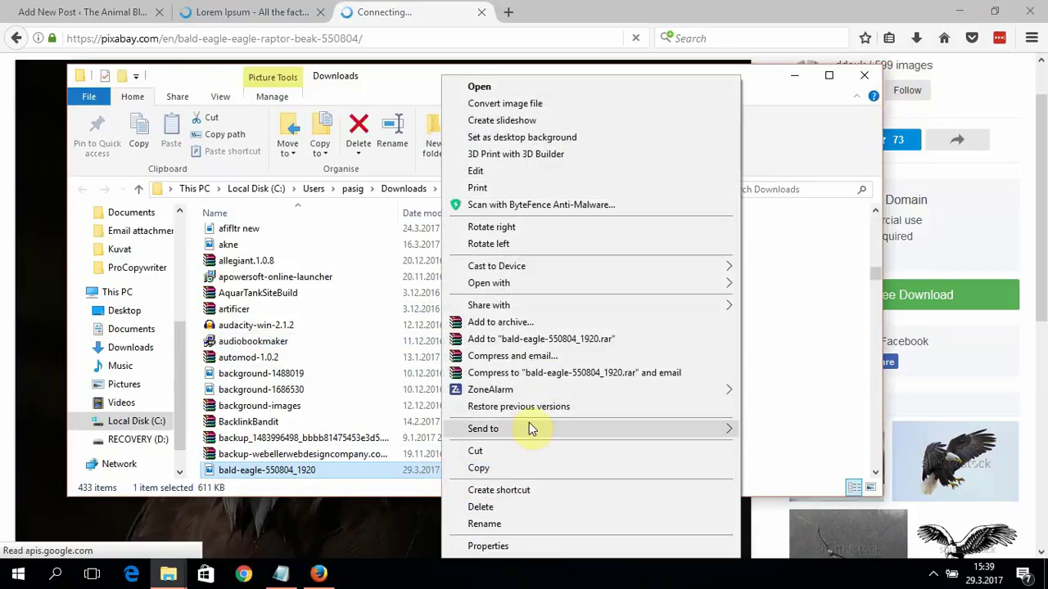
pyautogui.click(474, 451)
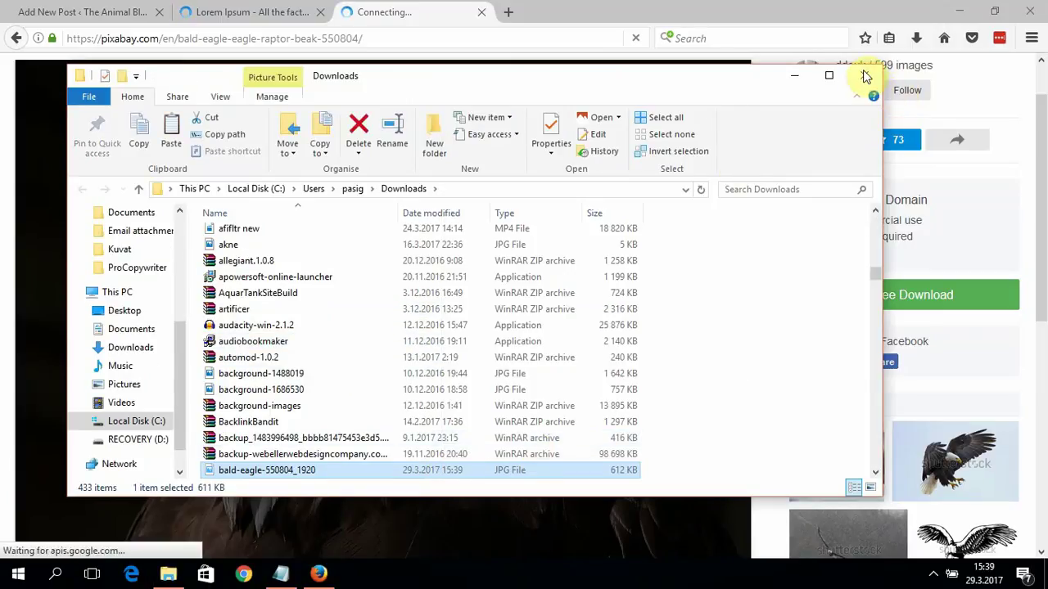
pyautogui.click(864, 74)
pyautogui.click(958, 11)
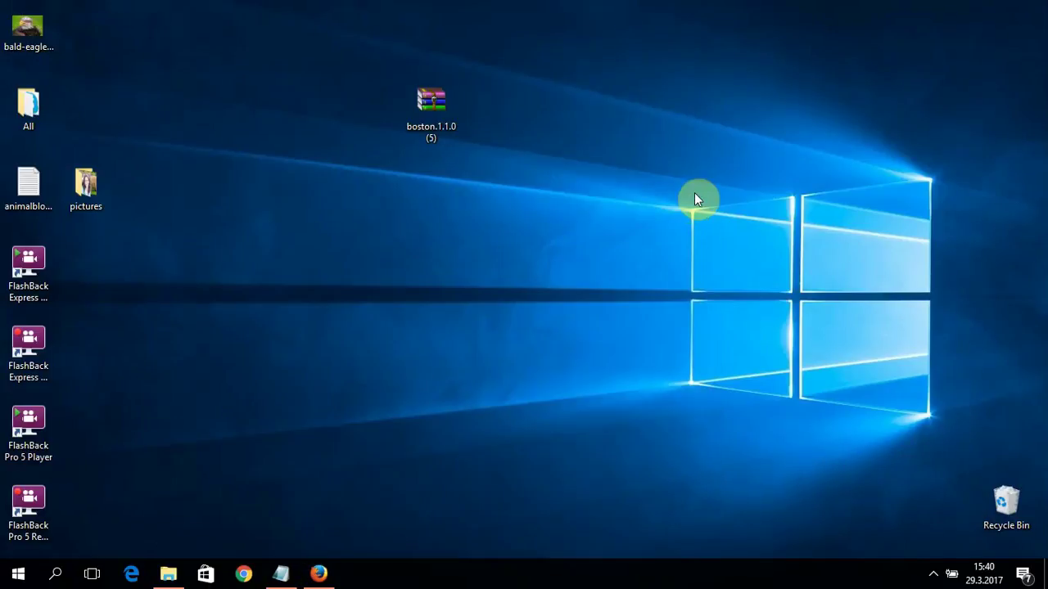
pyautogui.rightClick(579, 281)
pyautogui.click(603, 344)
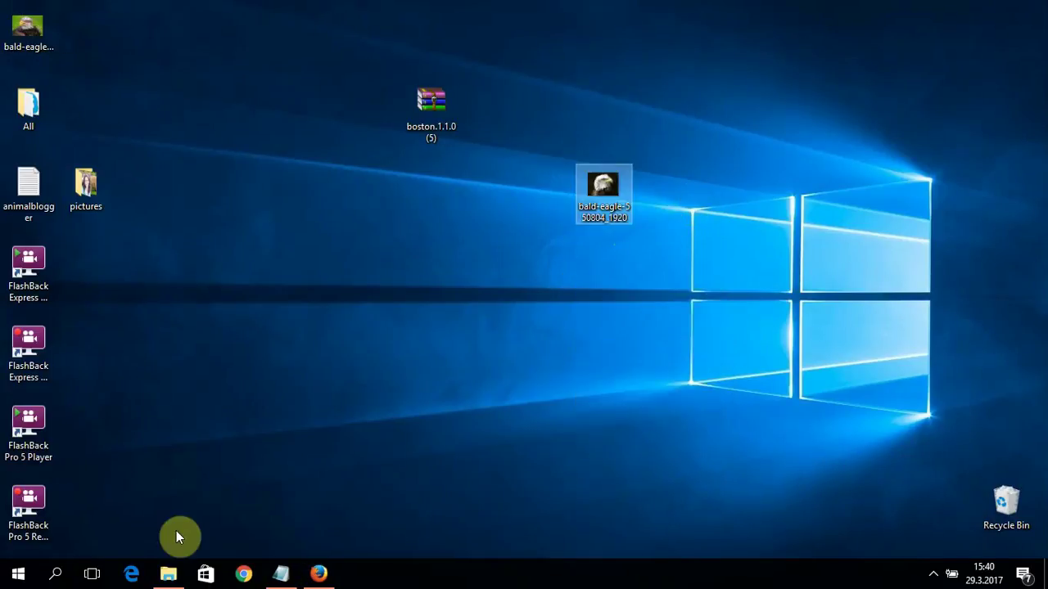
pyautogui.moveTo(320, 574)
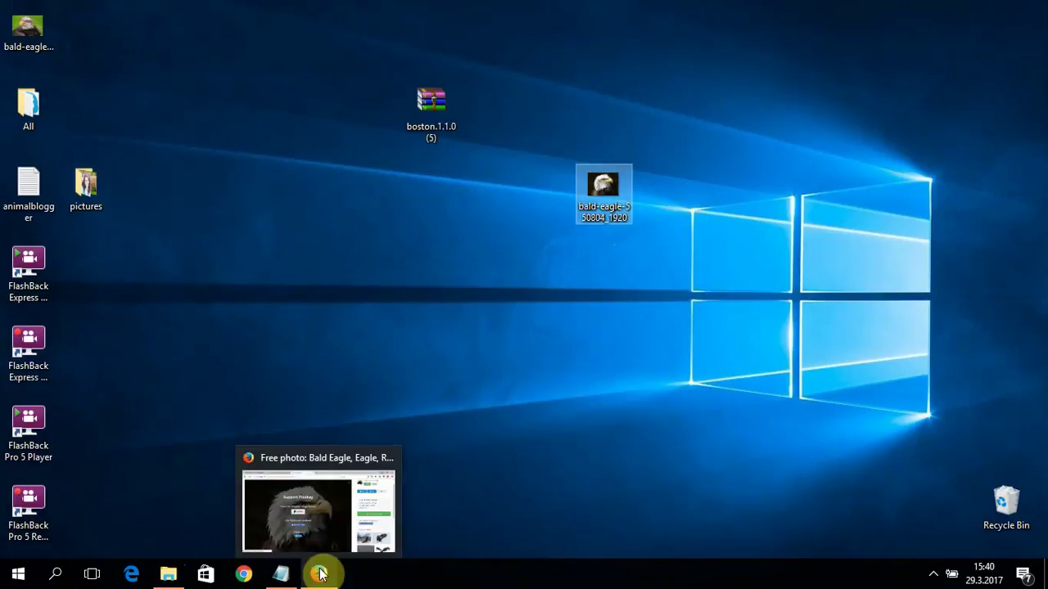
pyautogui.click(317, 490)
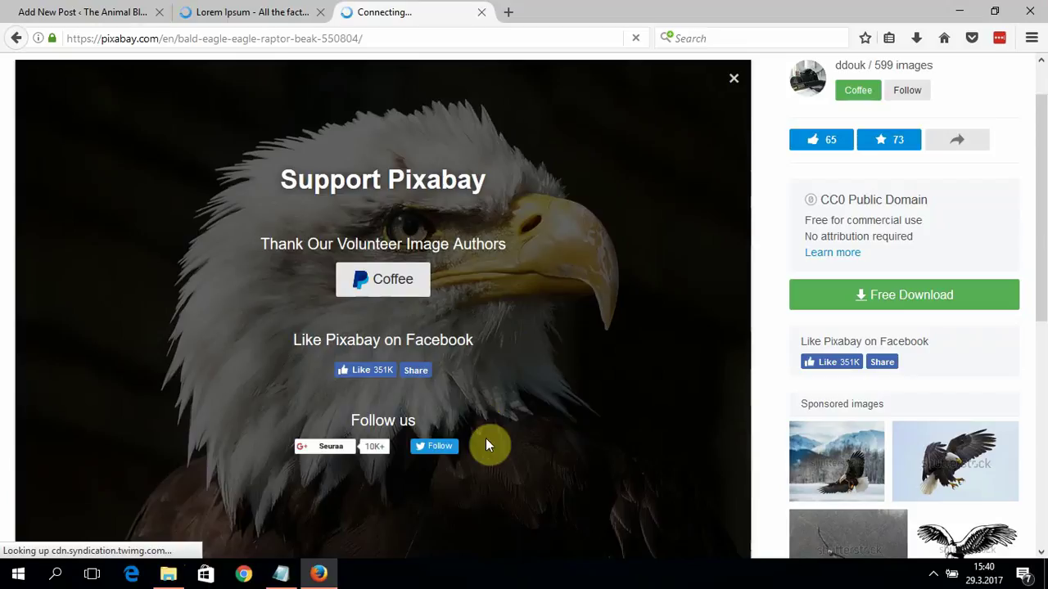
# Open fotor.com in a new tab and launch its EDIT photo editor.
pyautogui.click(218, 12)
pyautogui.click(151, 9)
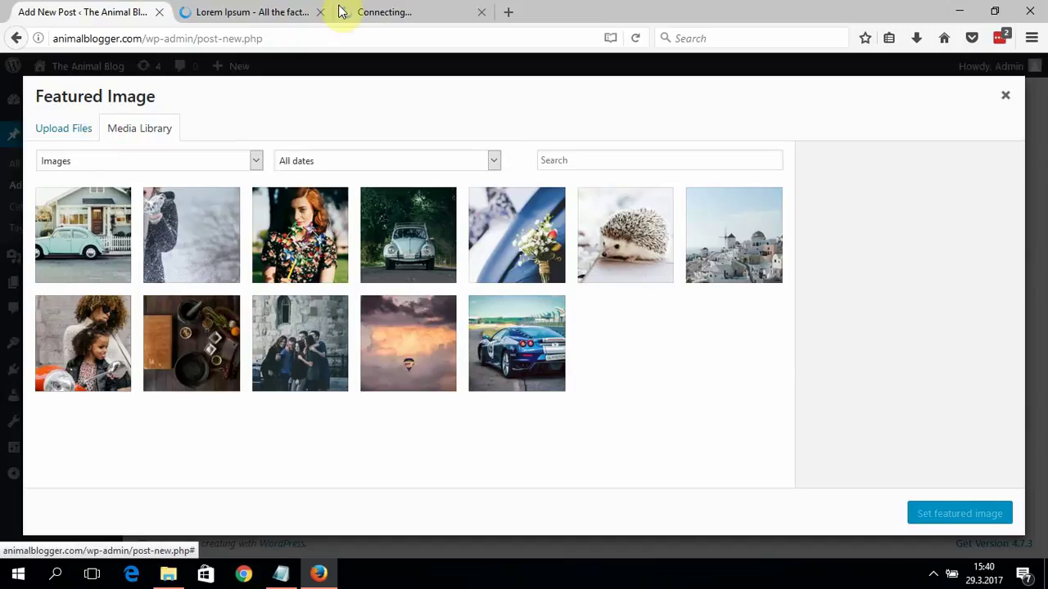
pyautogui.click(509, 13)
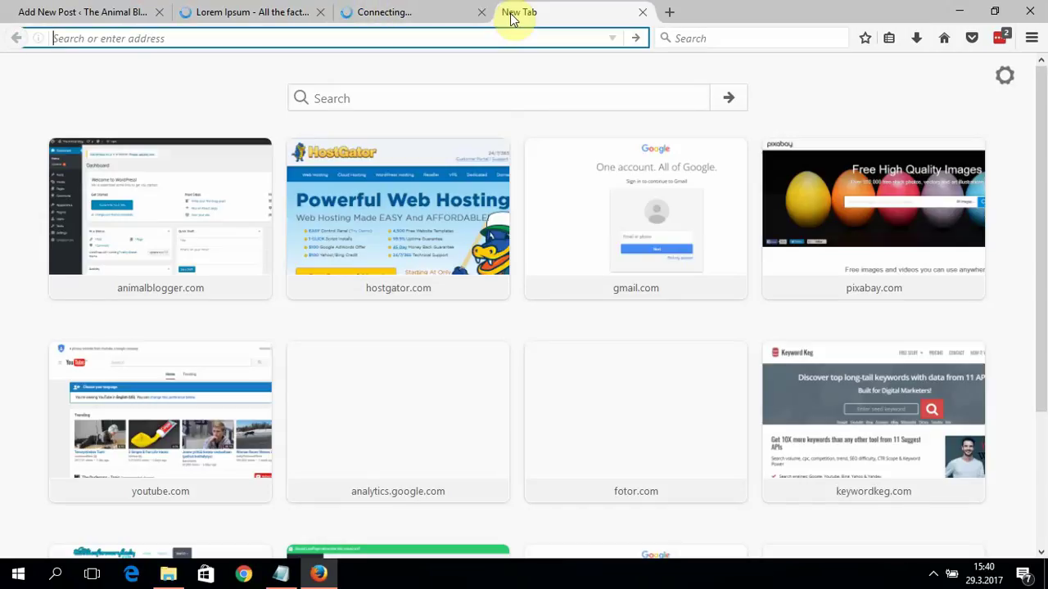
pyautogui.write('fotor.com')
pyautogui.press('Return')
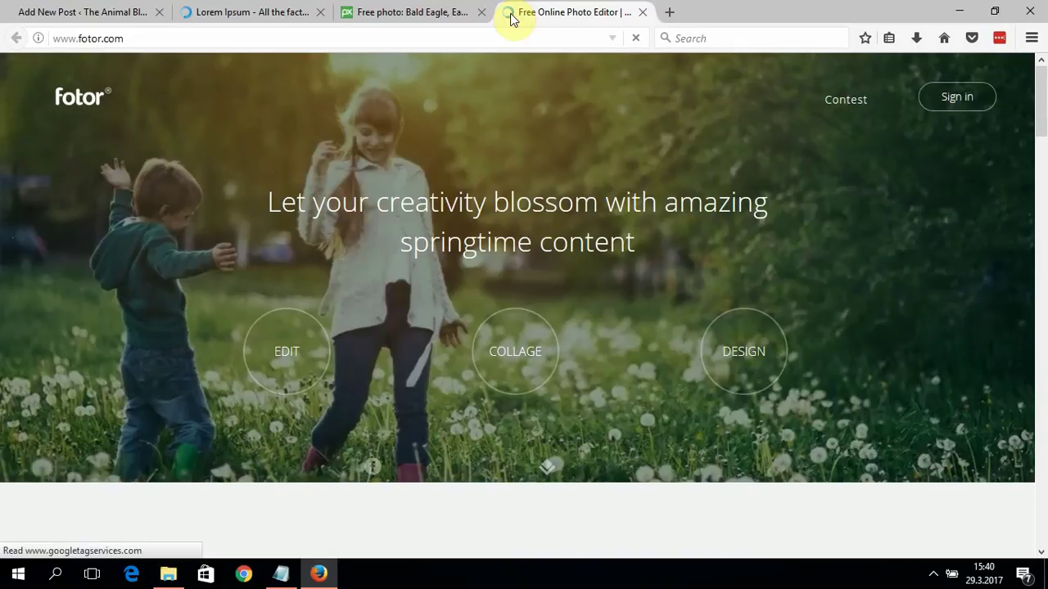
pyautogui.click(292, 351)
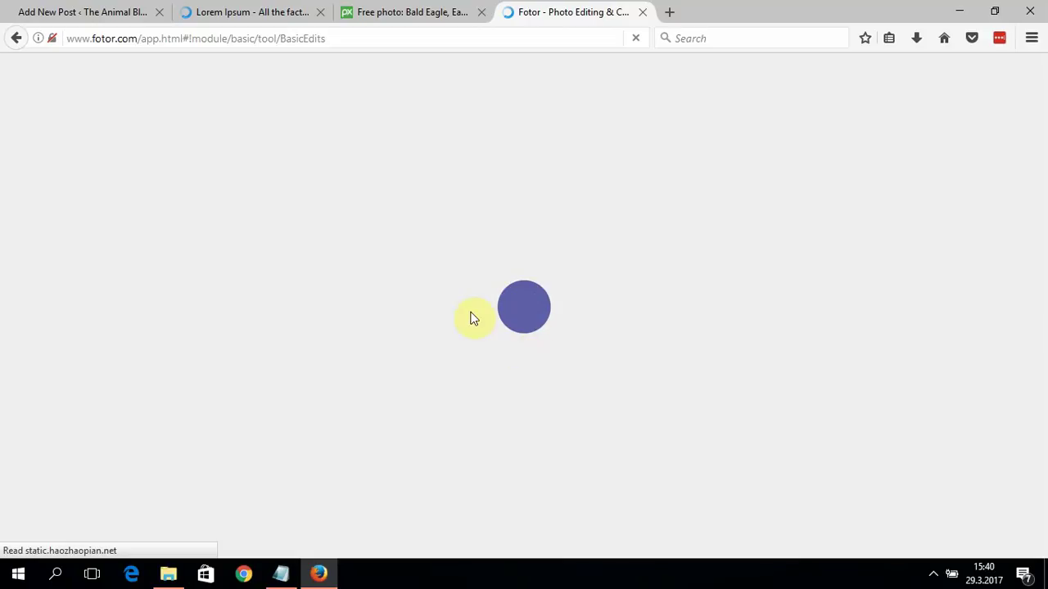
# Select all five generated lorem ipsum paragraphs on Lipsum.com, then switch to the Fotor tab.
pyautogui.click(256, 17)
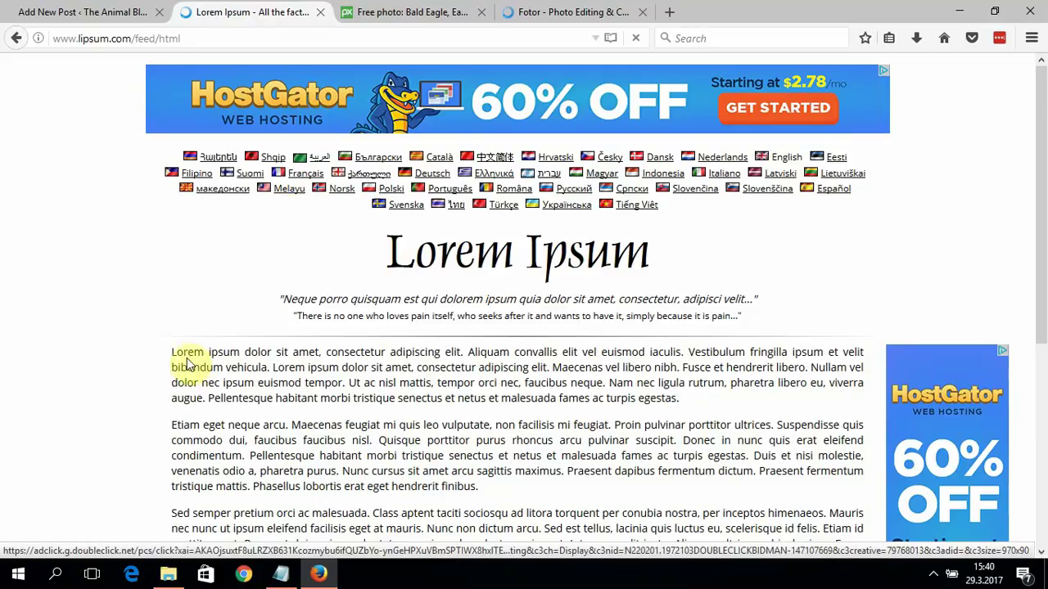
pyautogui.moveTo(171, 355); pyautogui.dragTo(247, 488)
pyautogui.moveTo(278, 557); pyautogui.dragTo(526, 431)
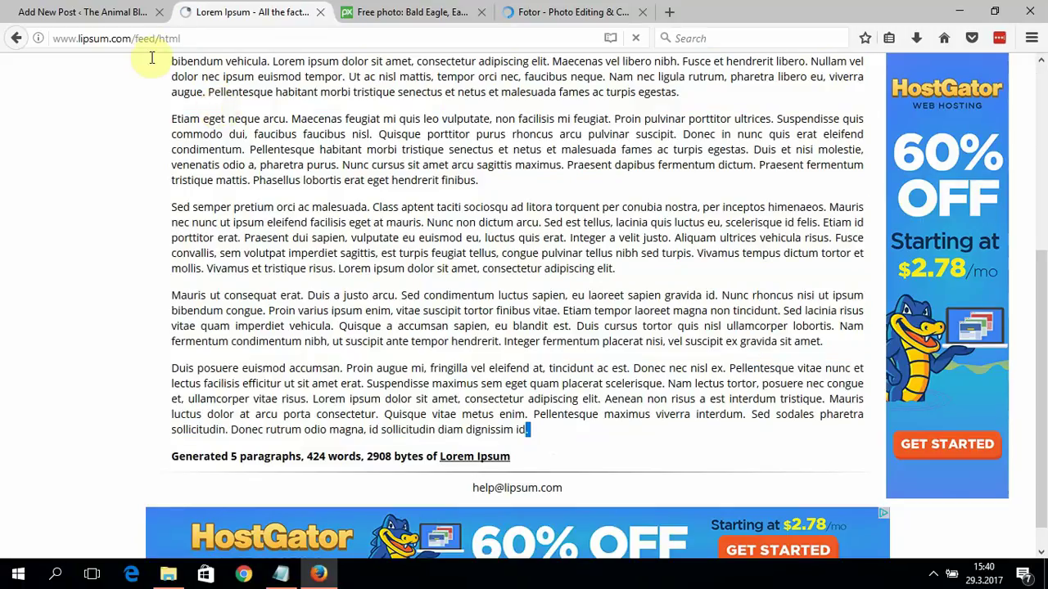
pyautogui.click(114, 15)
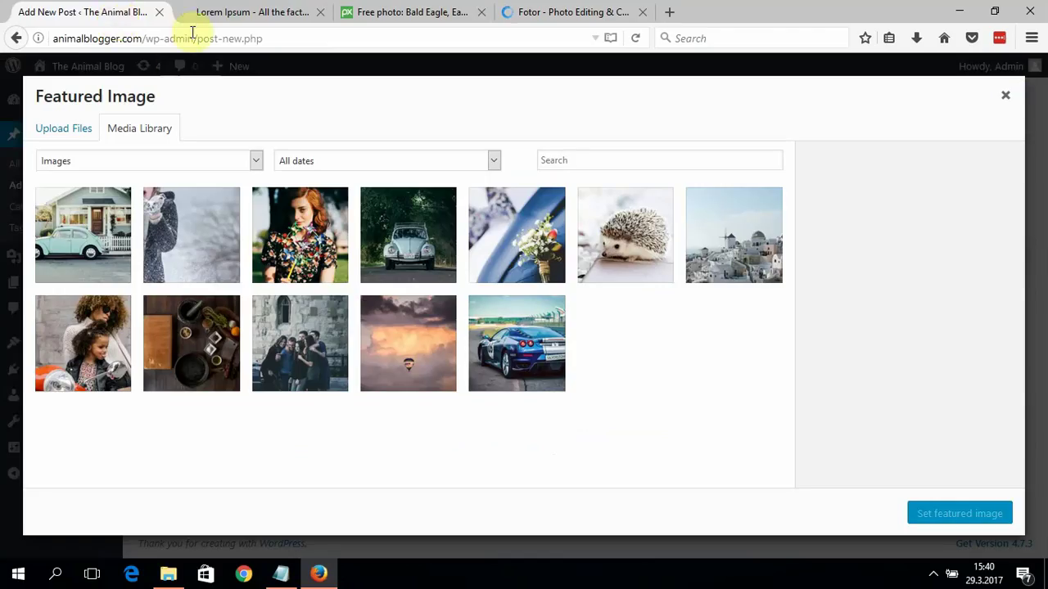
pyautogui.click(217, 14)
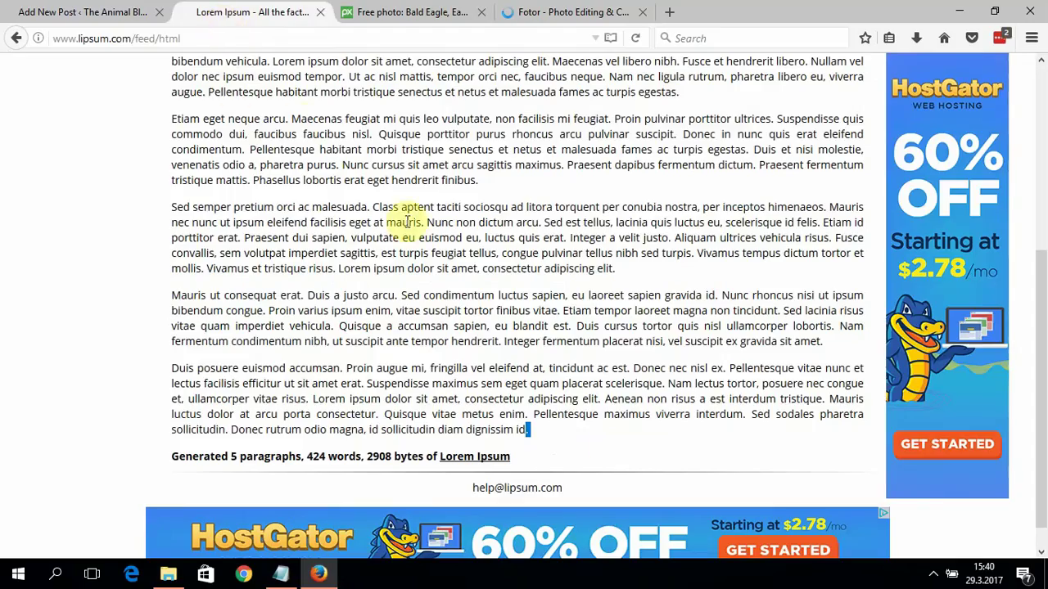
pyautogui.click(540, 437)
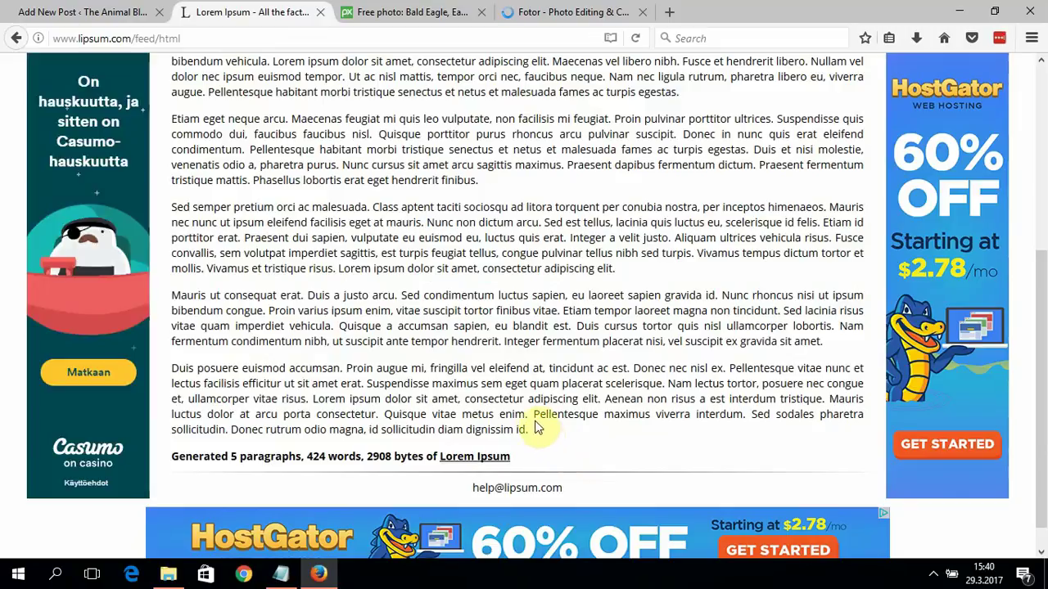
pyautogui.moveTo(536, 427); pyautogui.dragTo(172, 186)
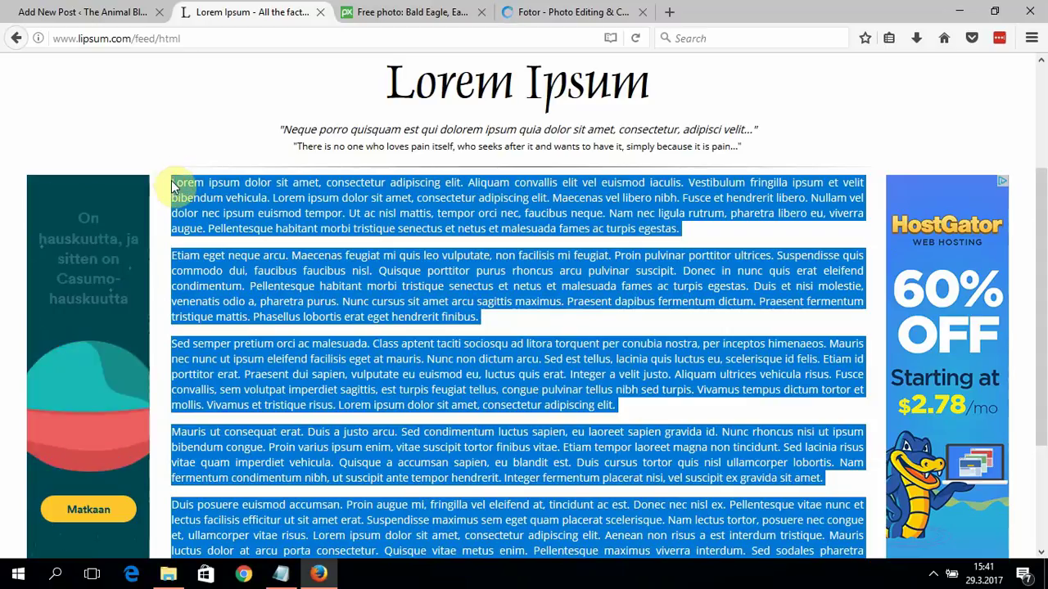
pyautogui.click(536, 9)
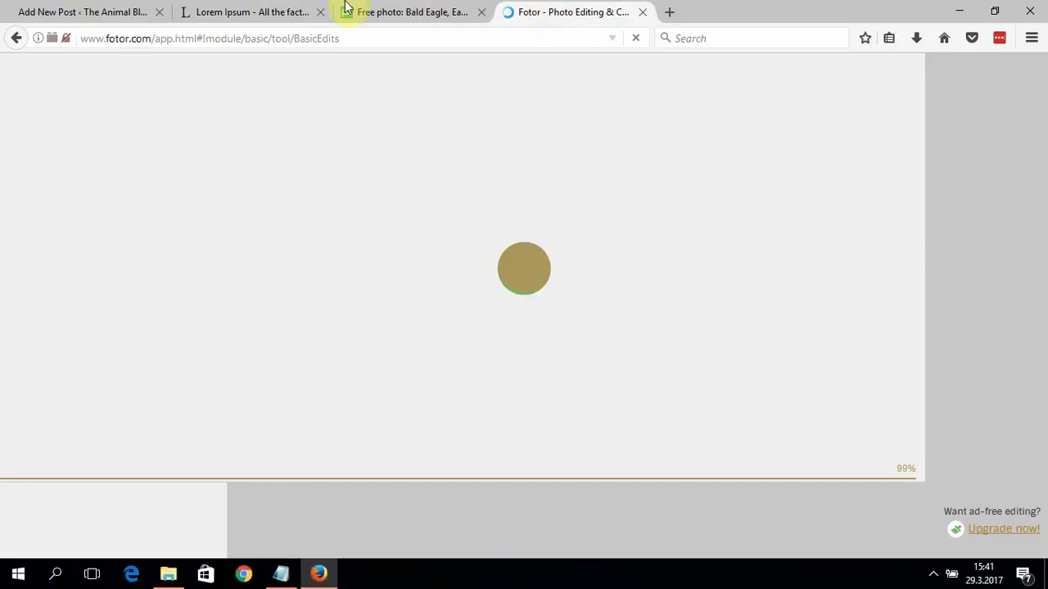
pyautogui.click(122, 13)
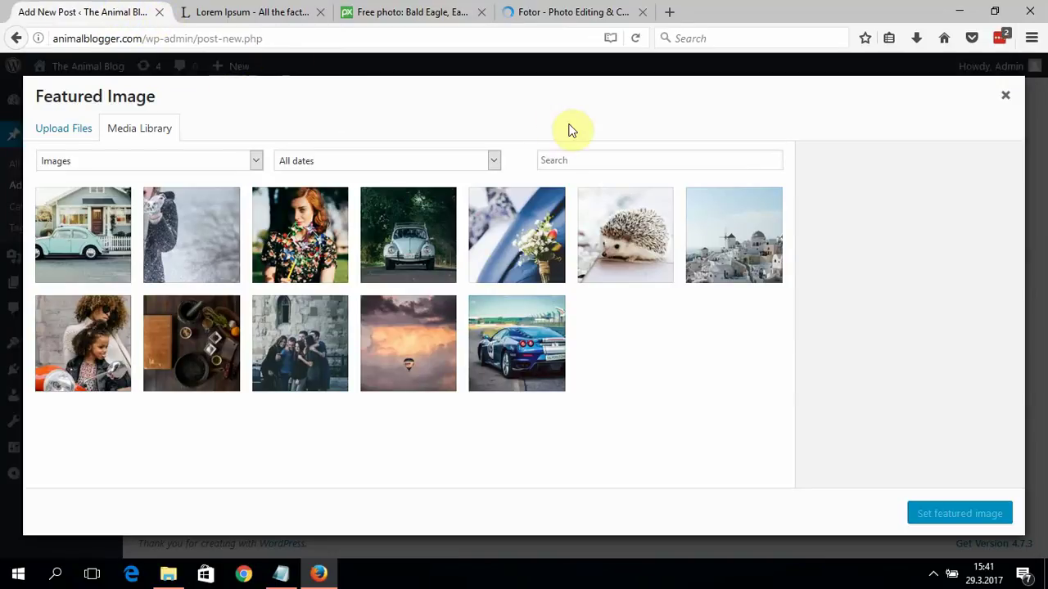
pyautogui.click(577, 16)
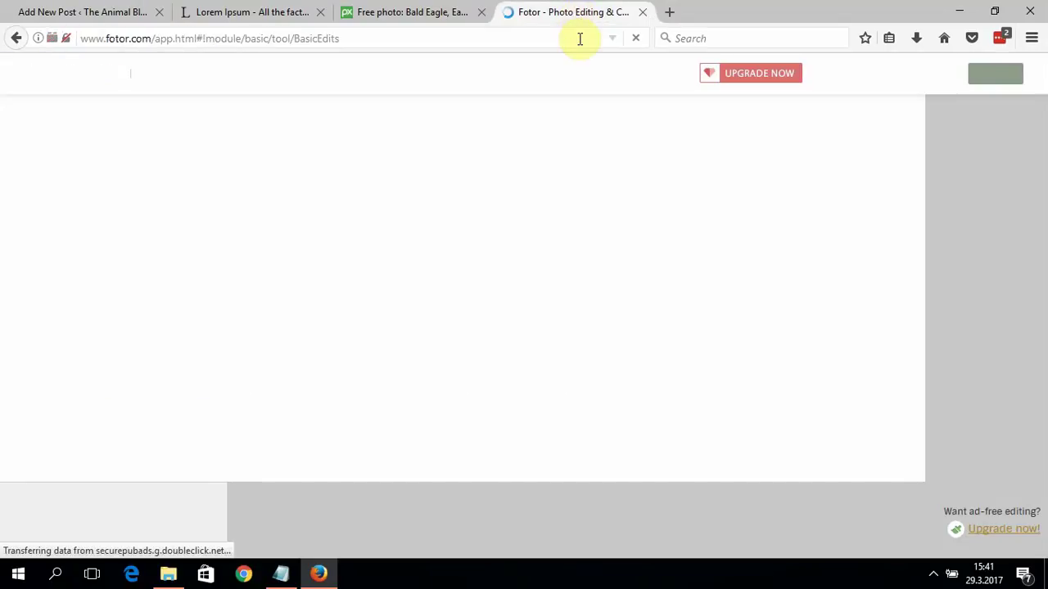
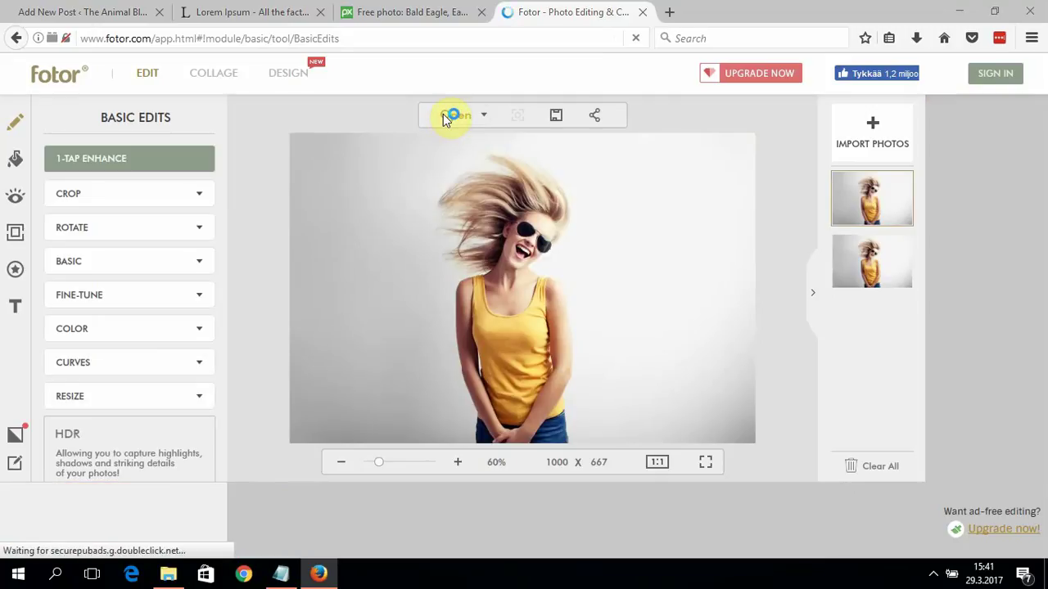
# Open bald-eagle-550804_1920 from the Desktop in Fotor.
pyautogui.click(443, 114)
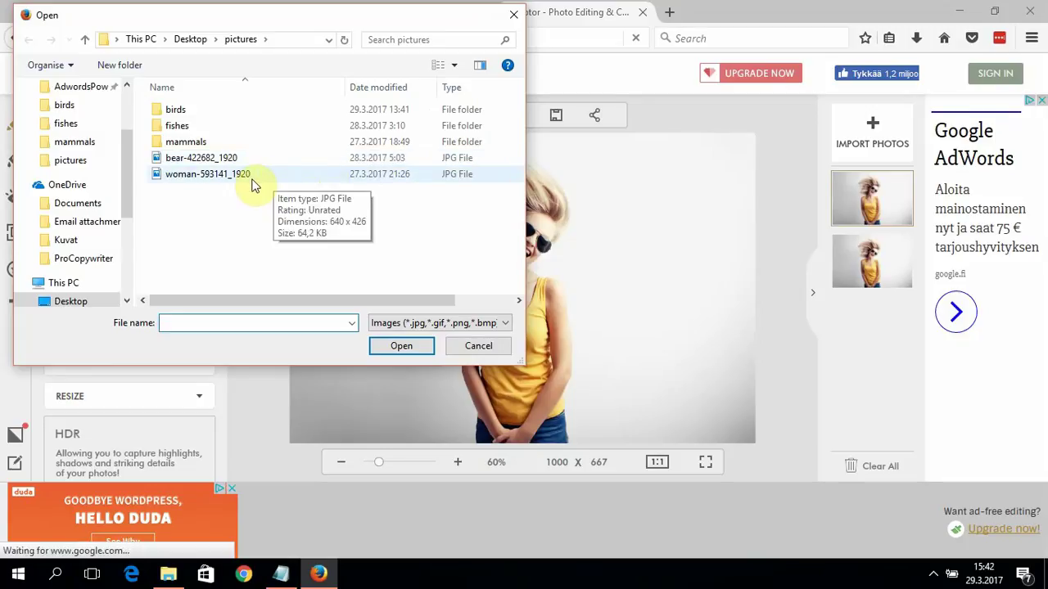
pyautogui.click(70, 301)
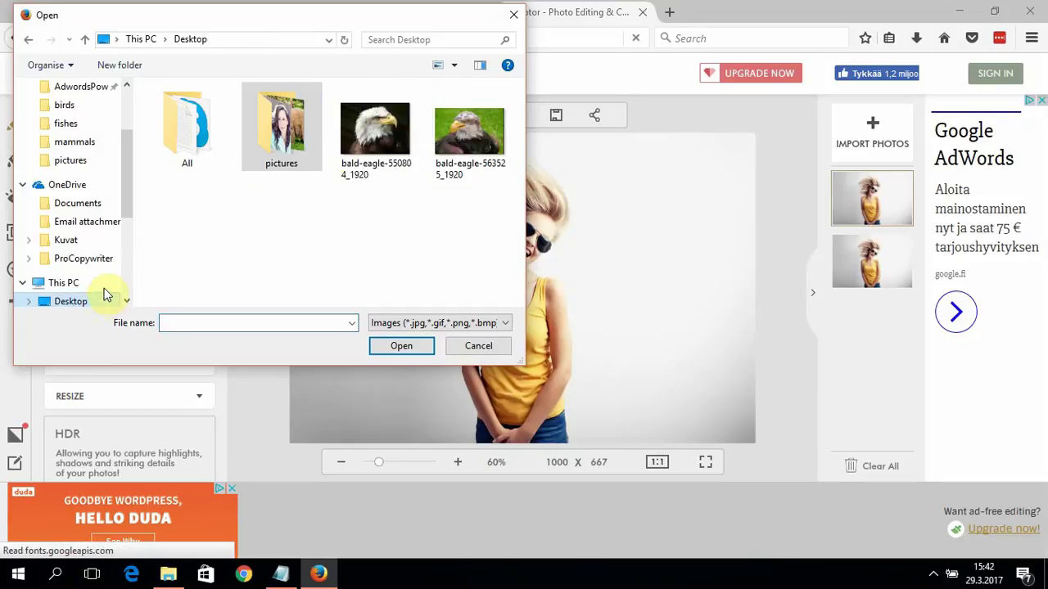
pyautogui.click(410, 145)
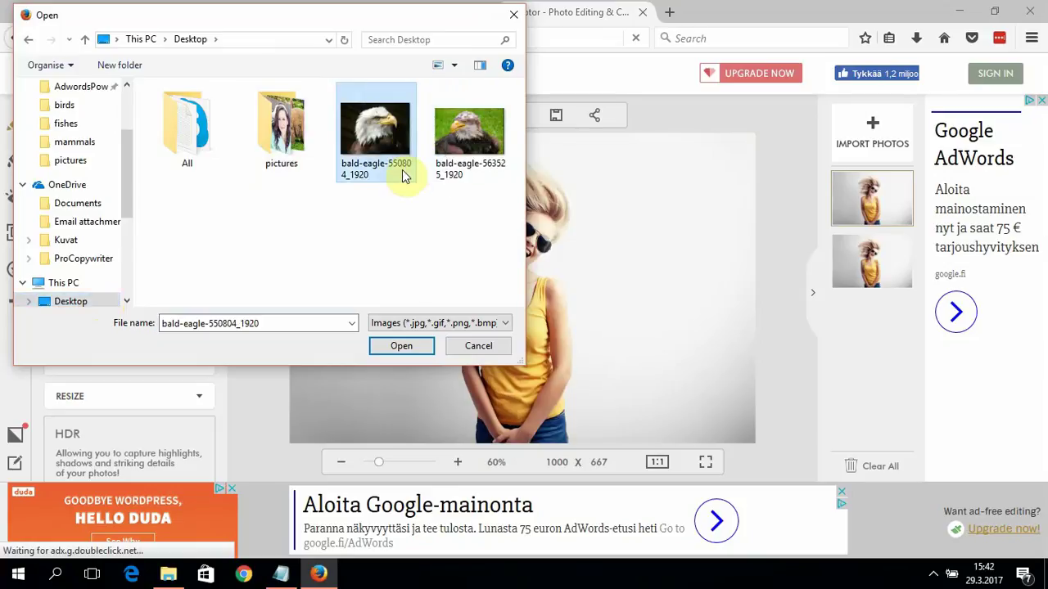
pyautogui.click(402, 347)
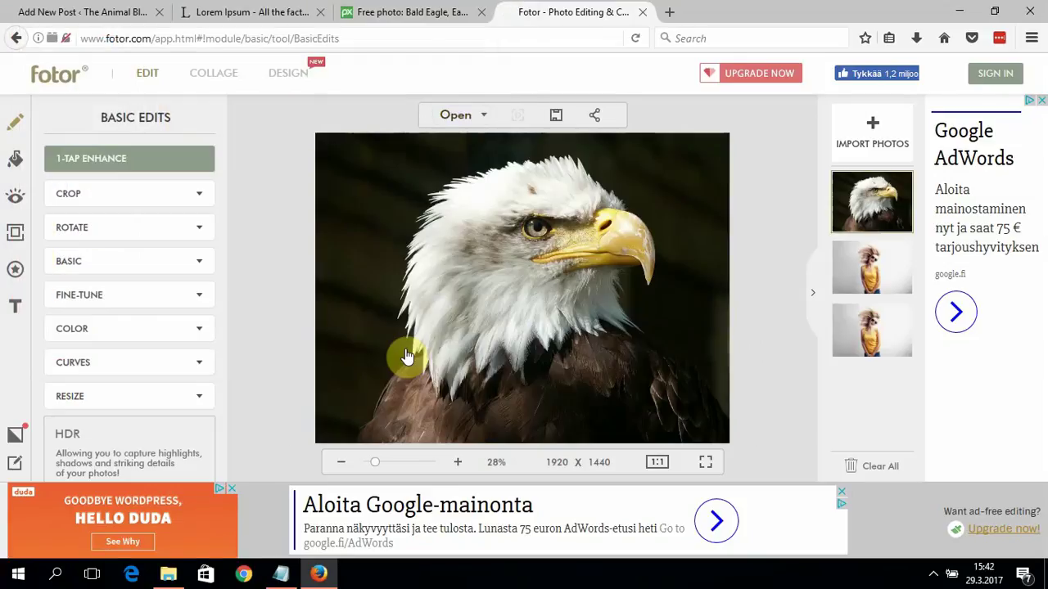
# Resize the eagle photo from 1920 × 1440 to 1500 × 1000 pixels.
pyautogui.click(194, 401)
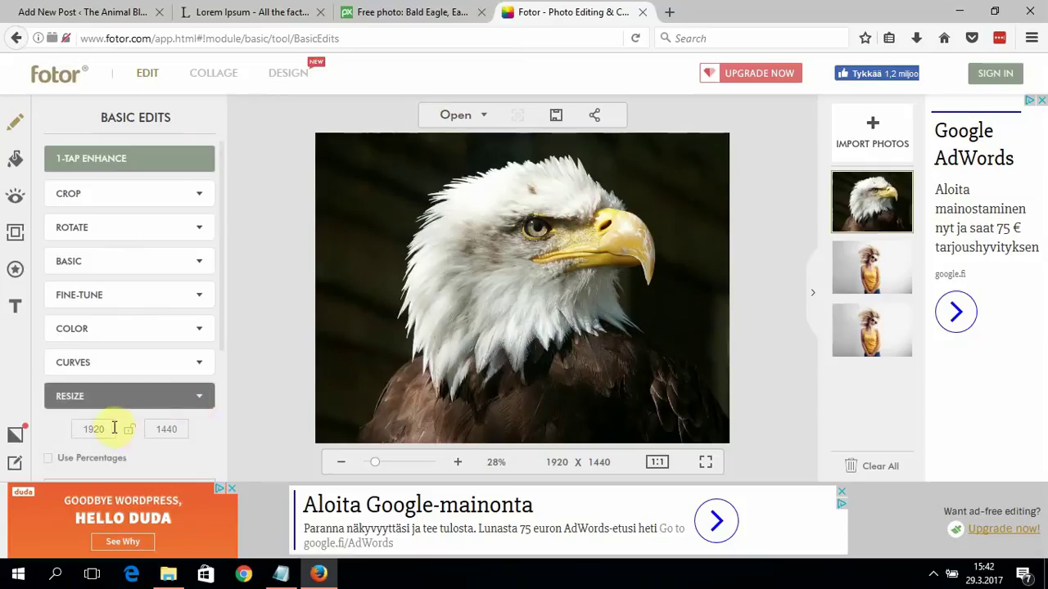
pyautogui.write('1500')
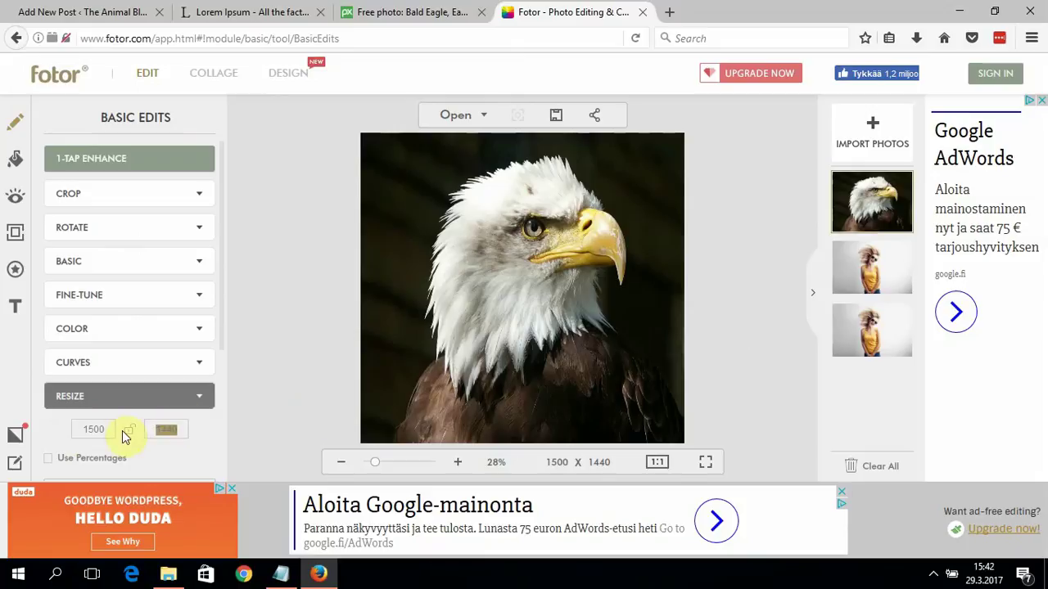
pyautogui.write('1000')
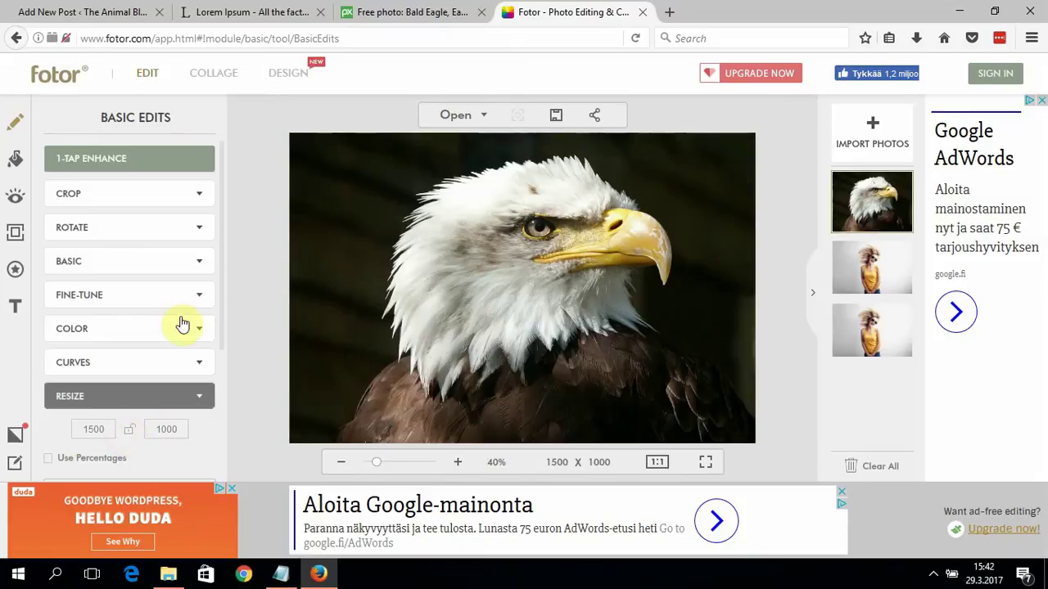
pyautogui.click(176, 200)
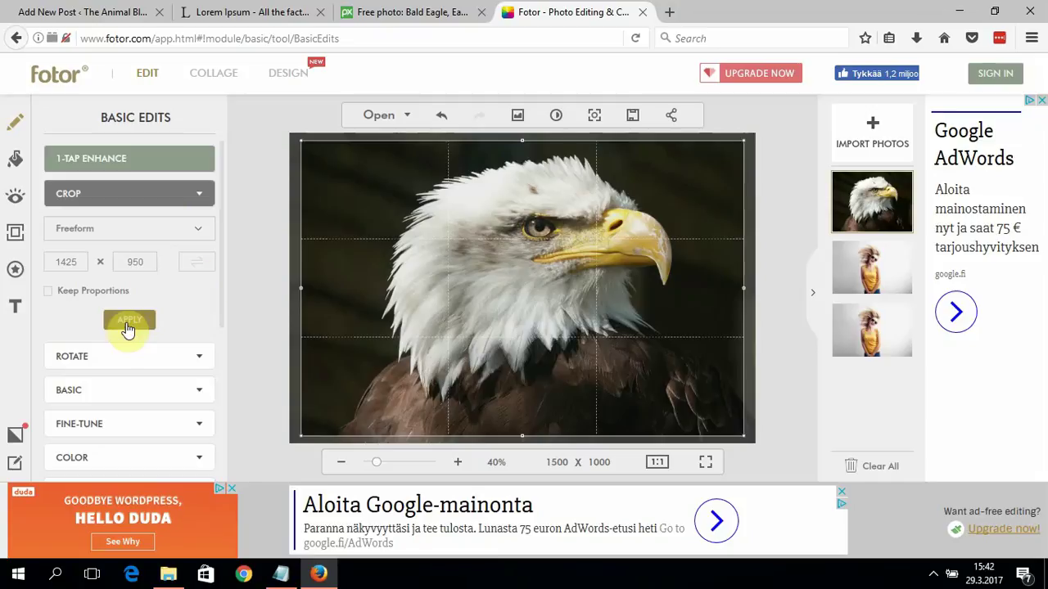
# Crop the eagle to 1425 × 950, auto-enhance it, and overwrite bald-eagle-550804_1920.jpg at Normal quality.
pyautogui.click(128, 321)
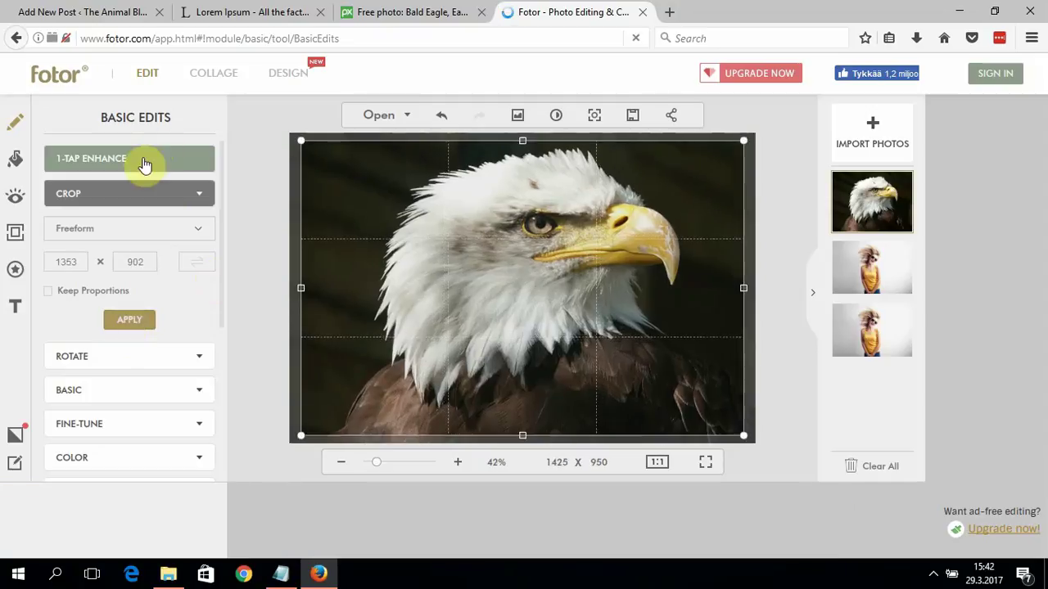
pyautogui.click(142, 166)
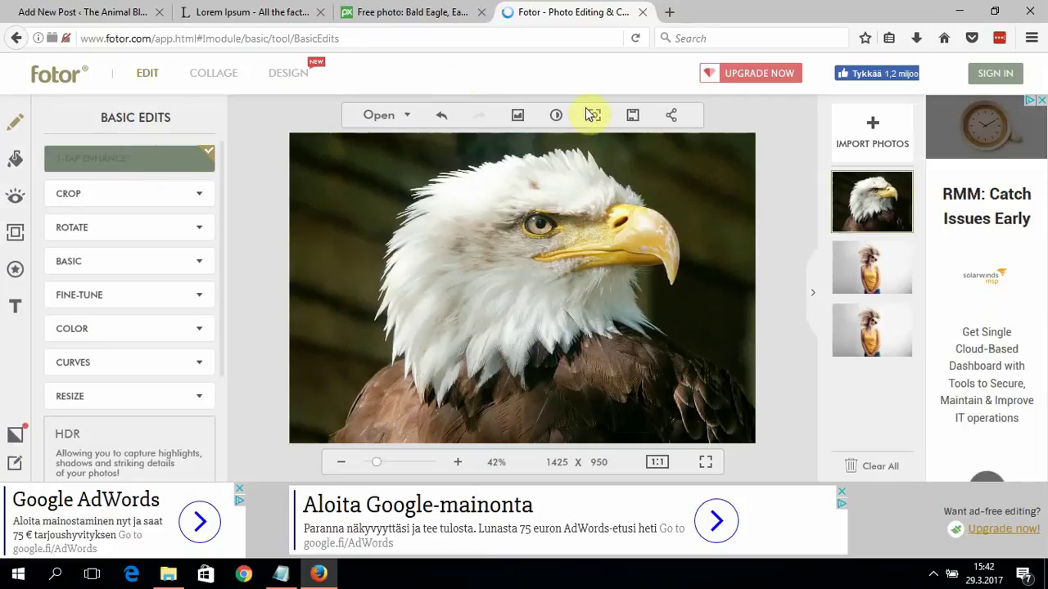
pyautogui.click(630, 117)
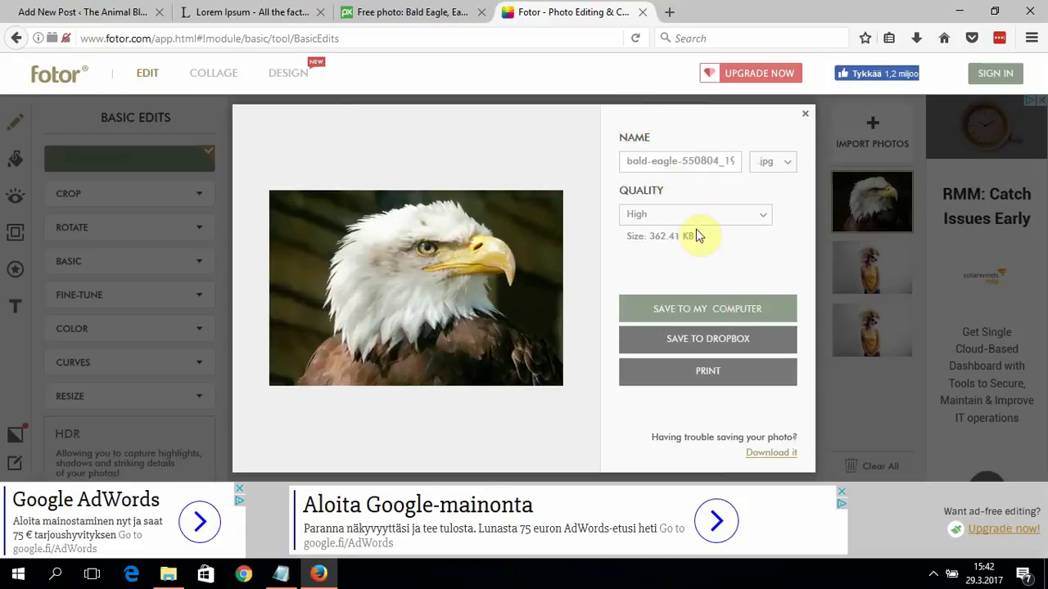
pyautogui.click(692, 215)
pyautogui.click(681, 236)
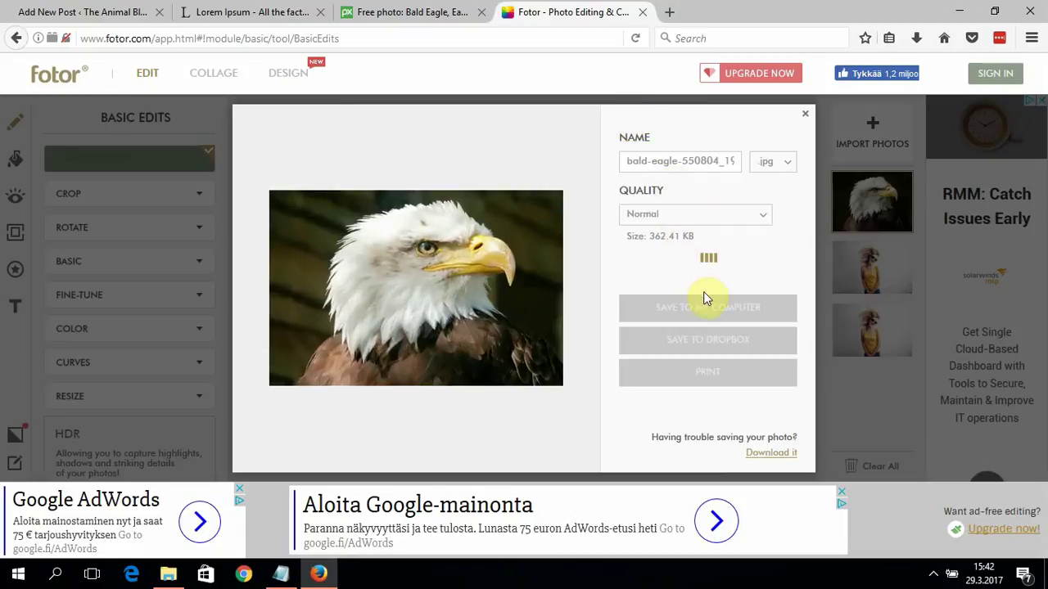
pyautogui.click(702, 301)
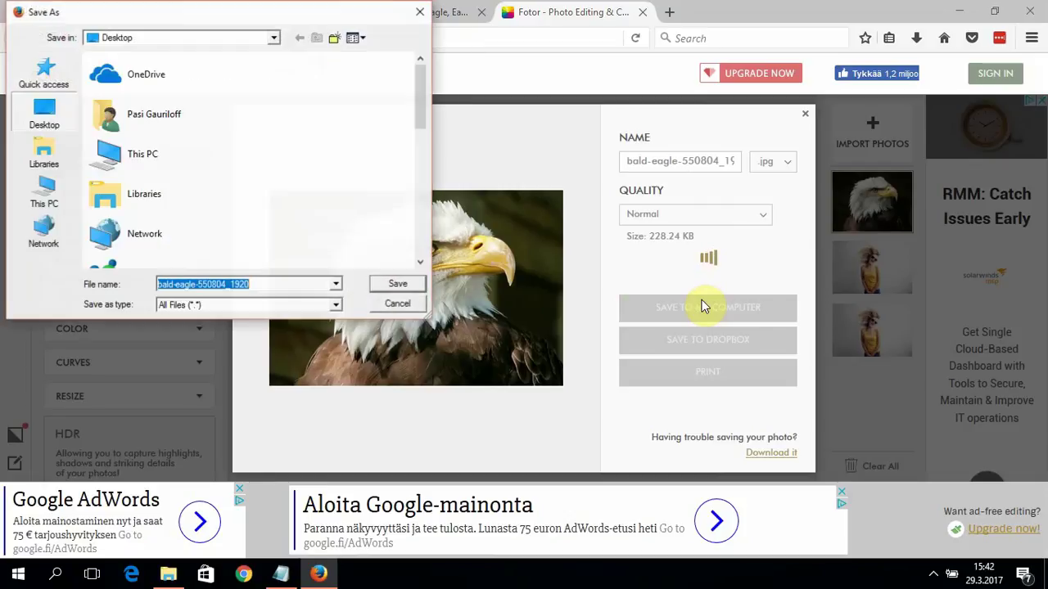
pyautogui.click(375, 285)
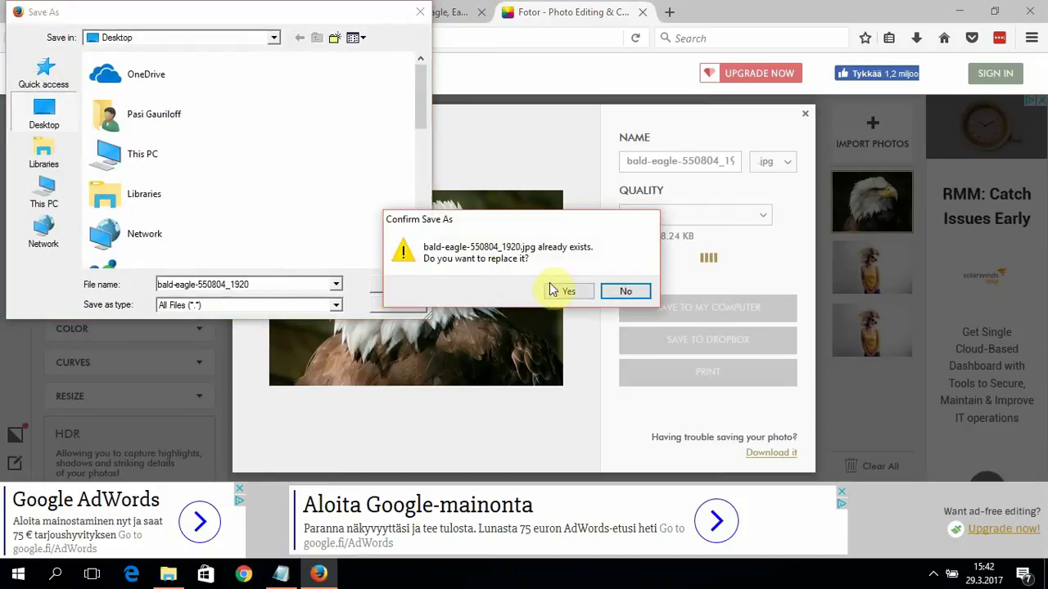
pyautogui.click(553, 291)
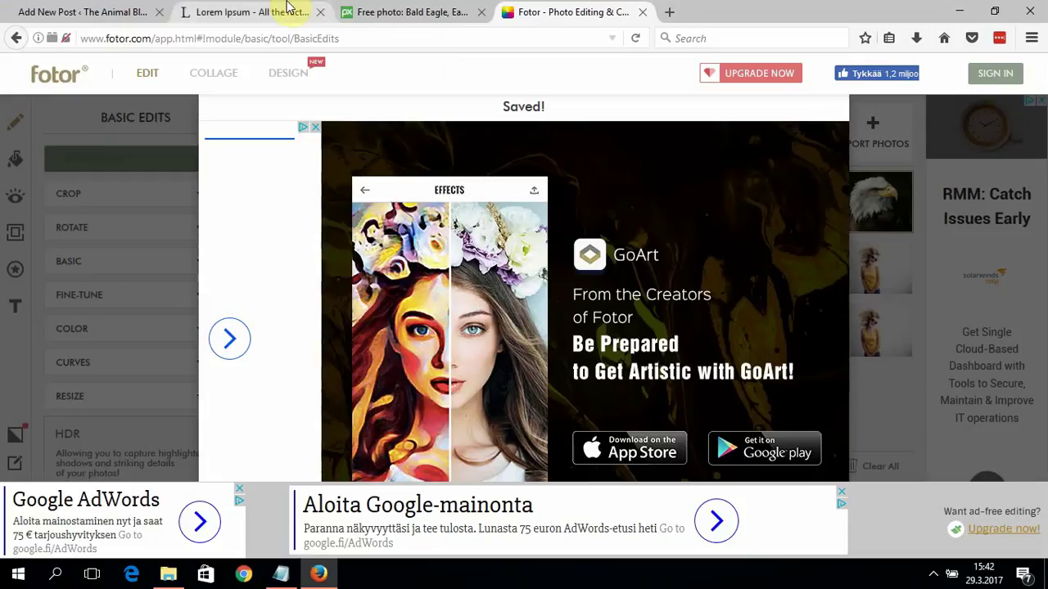
pyautogui.click(270, 10)
# Upload the edited bald-eagle-550804_1920 photo to the WordPress media library.
pyautogui.click(123, 11)
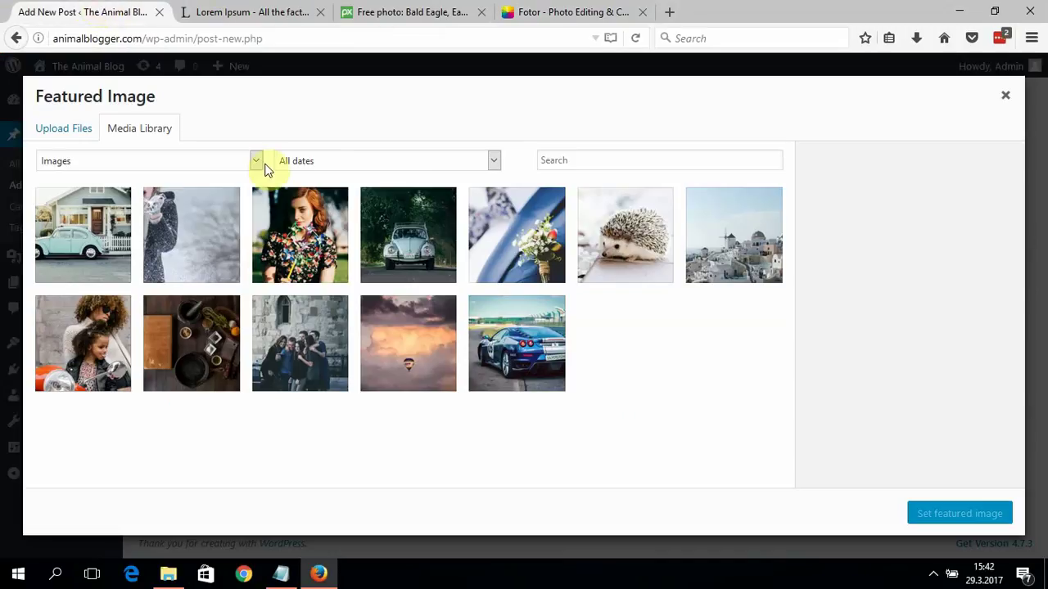
pyautogui.click(41, 135)
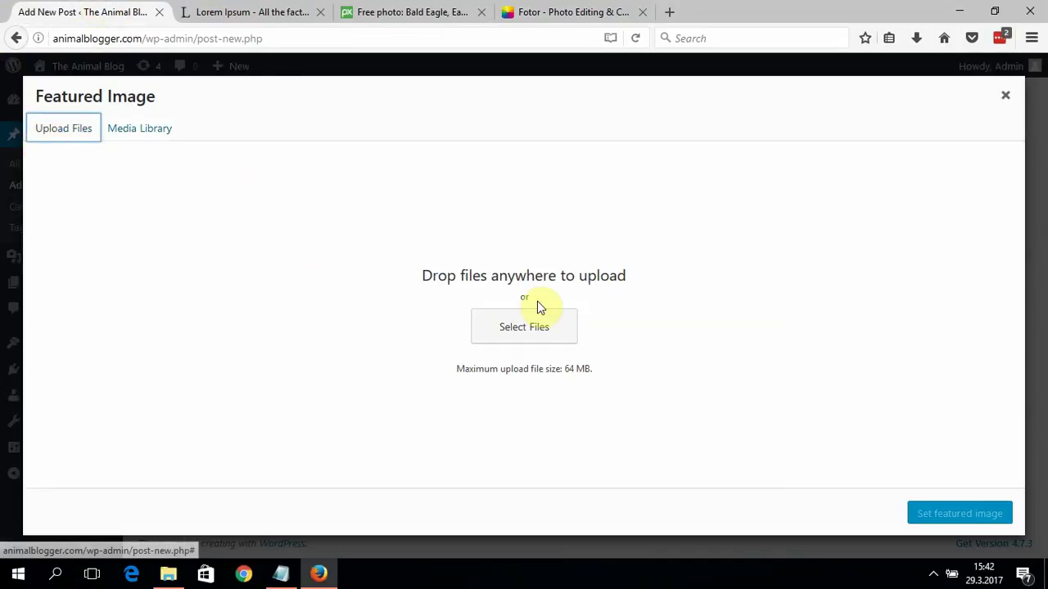
pyautogui.click(519, 324)
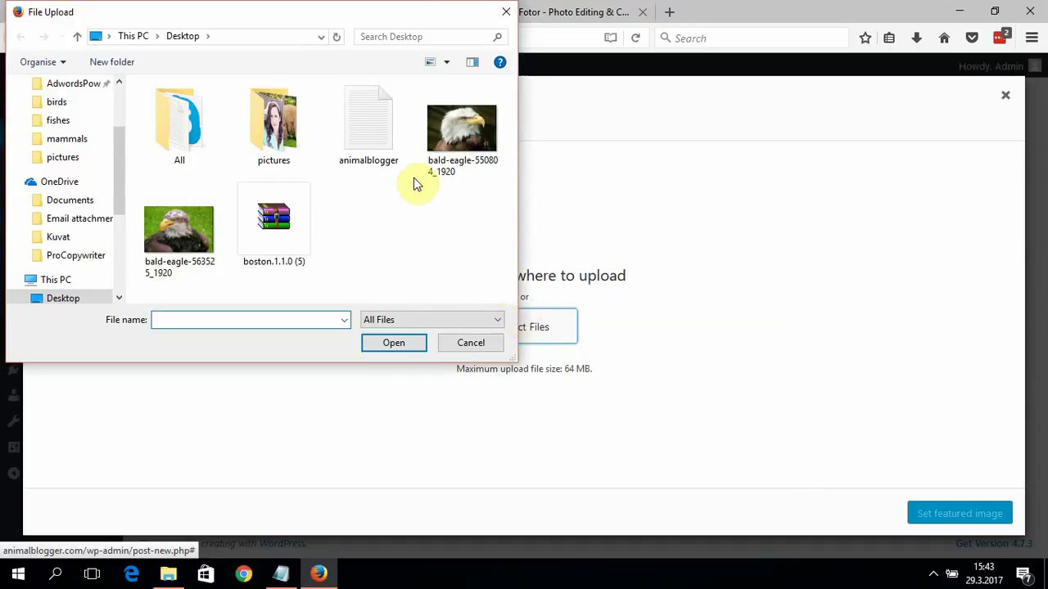
pyautogui.click(464, 144)
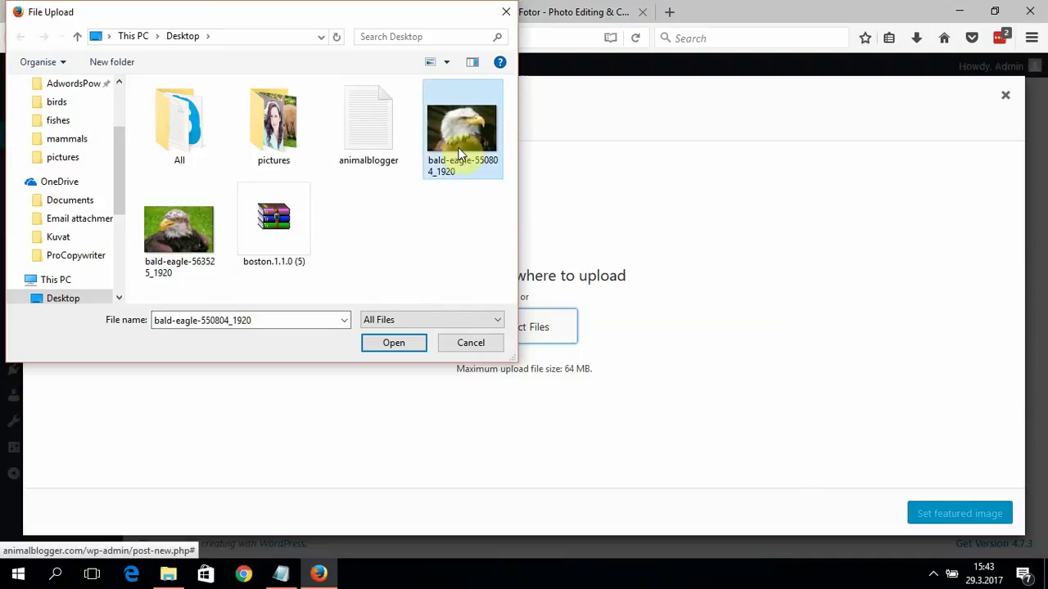
pyautogui.click(393, 345)
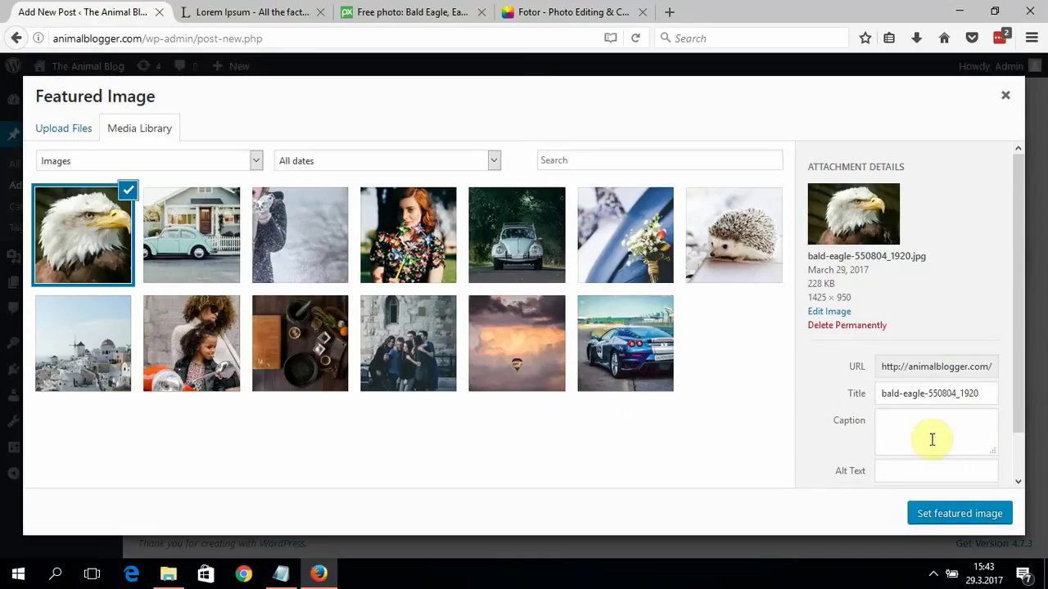
# Give the eagle image alt text 'eagle' and set it as the post's featured image.
pyautogui.moveTo(1023, 398); pyautogui.dragTo(1023, 451)
pyautogui.click(936, 429)
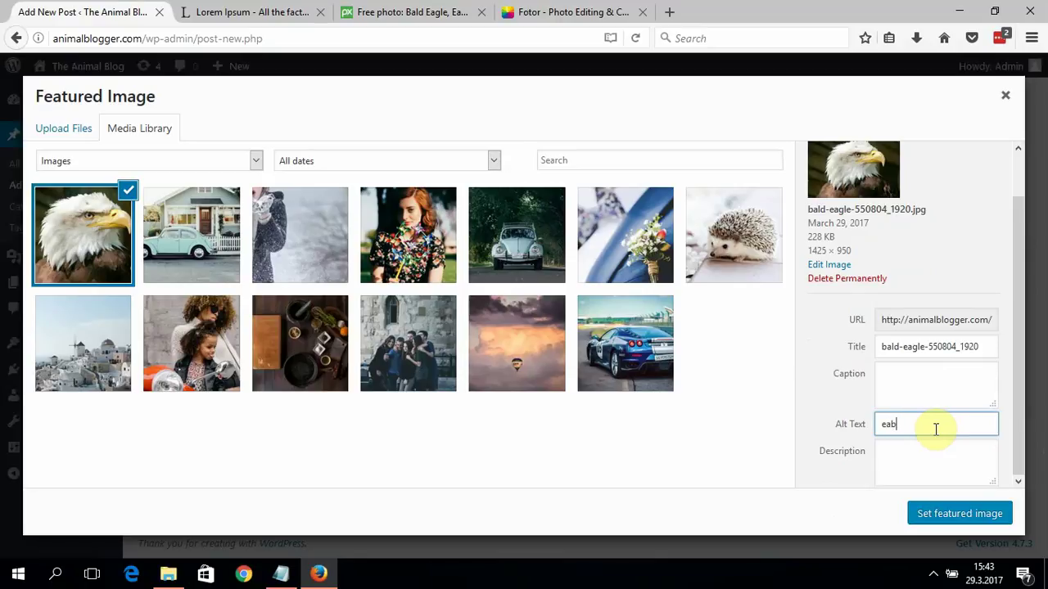
pyautogui.click(964, 519)
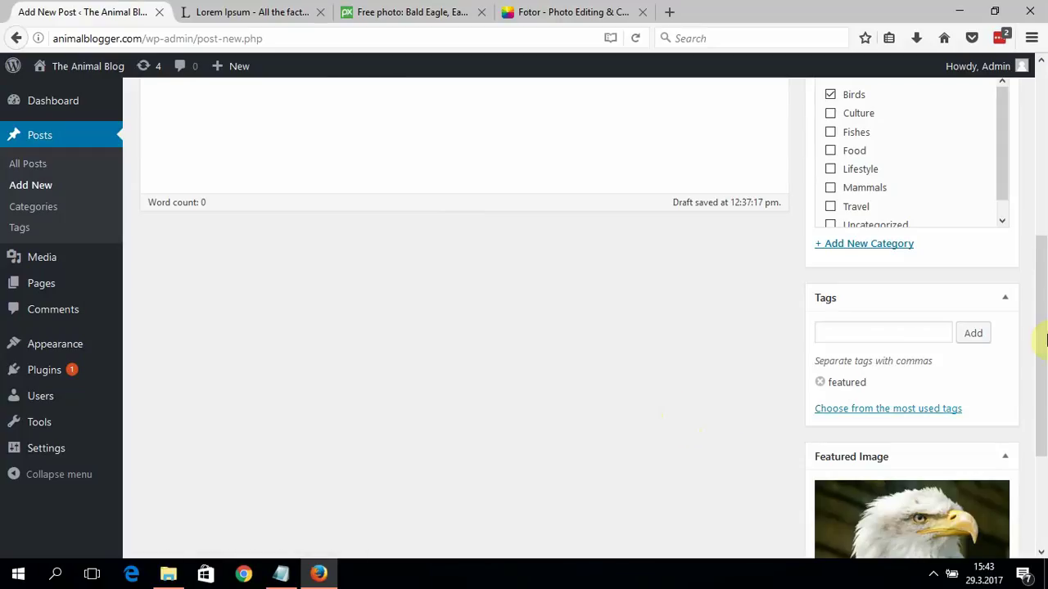
# Paste the Lorem Ipsum paragraphs into the Eagle post body and publish it.
pyautogui.scroll(5, 1033, 205)
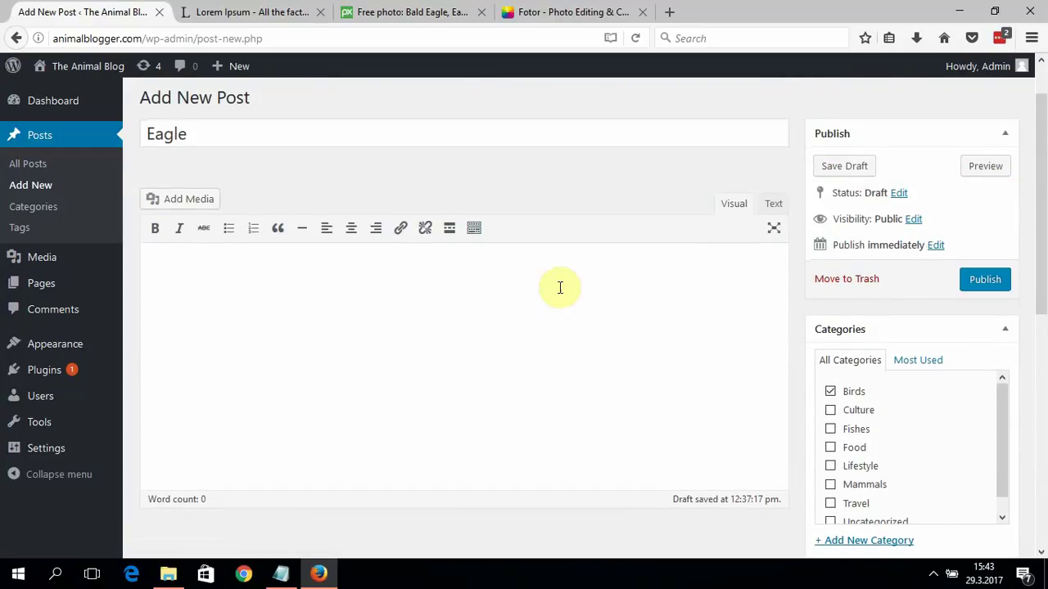
pyautogui.click(474, 275)
pyautogui.hotkey('ctrl', 'v')
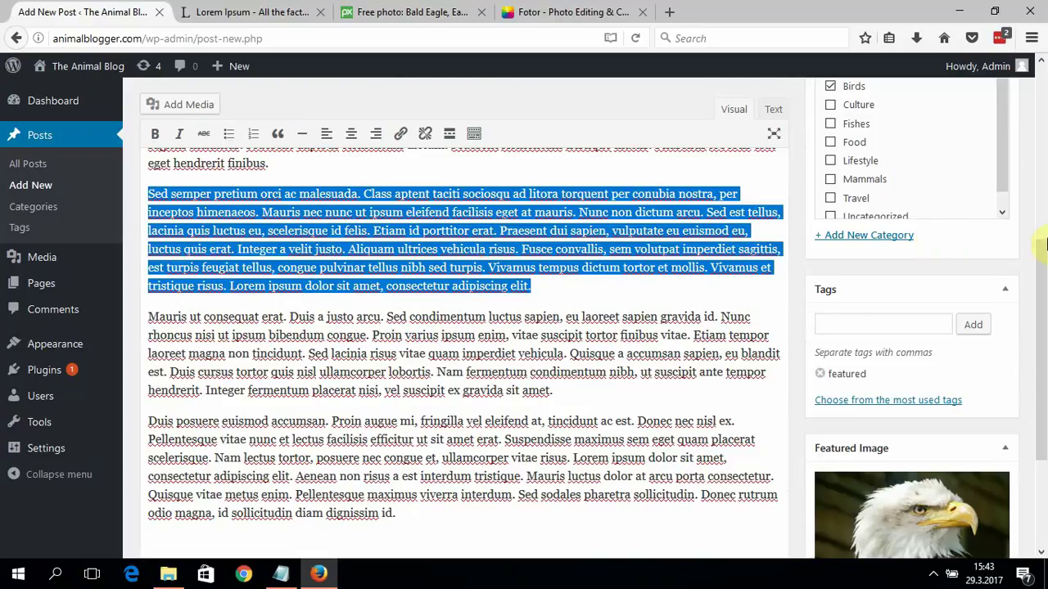
pyautogui.scroll(3, 1043, 182)
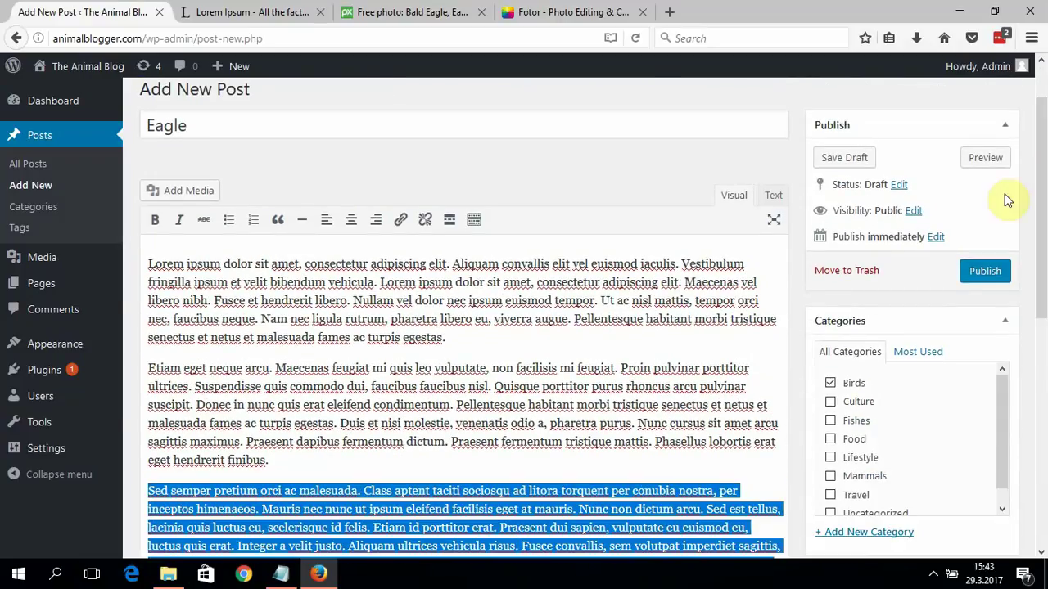
pyautogui.click(983, 271)
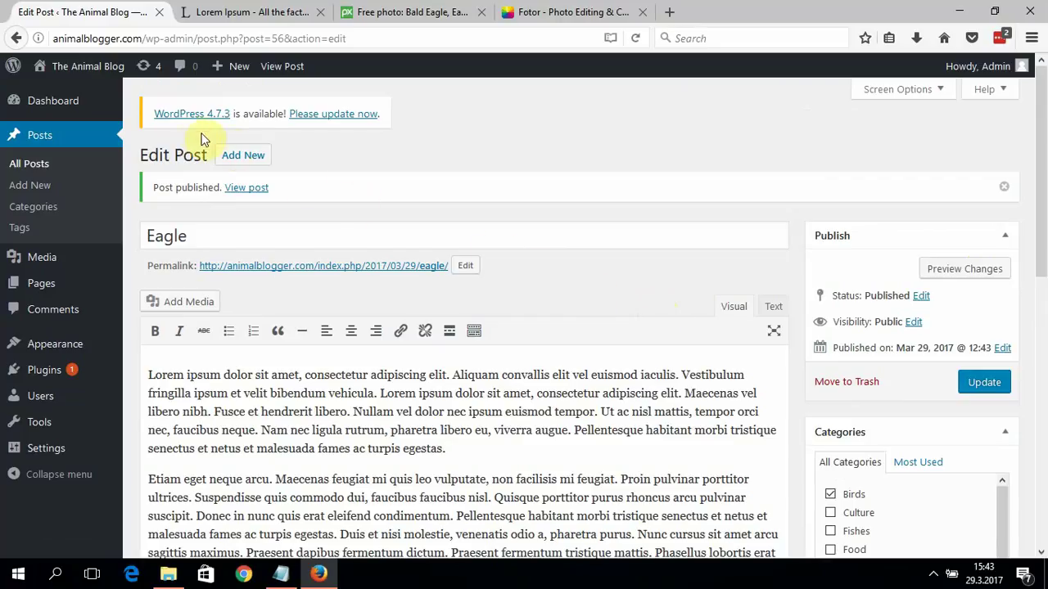
# View the published Eagle post on the live blog, then return to the admin area.
pyautogui.click(104, 72)
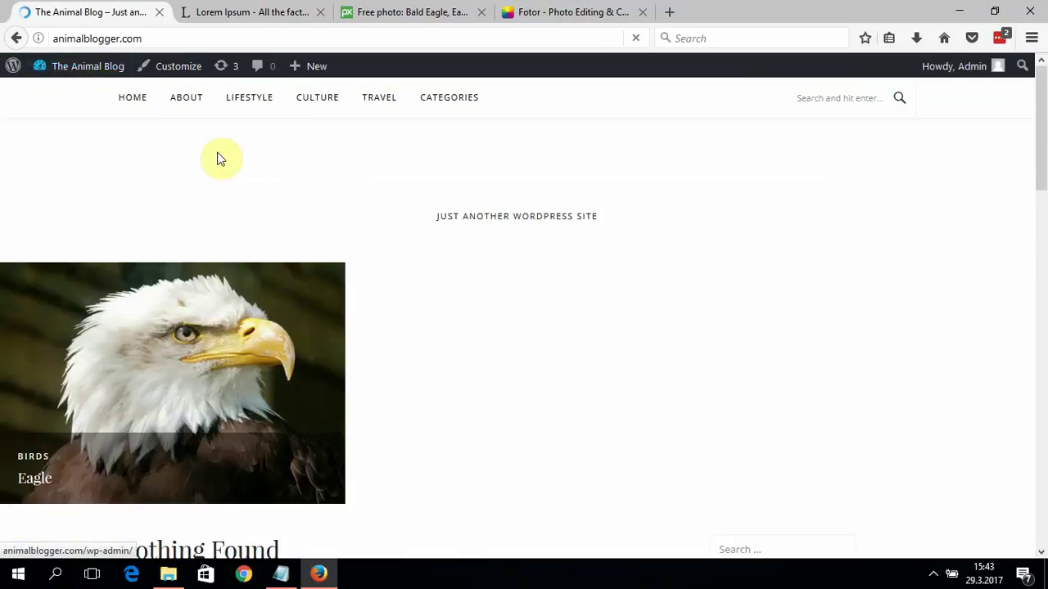
pyautogui.click(290, 315)
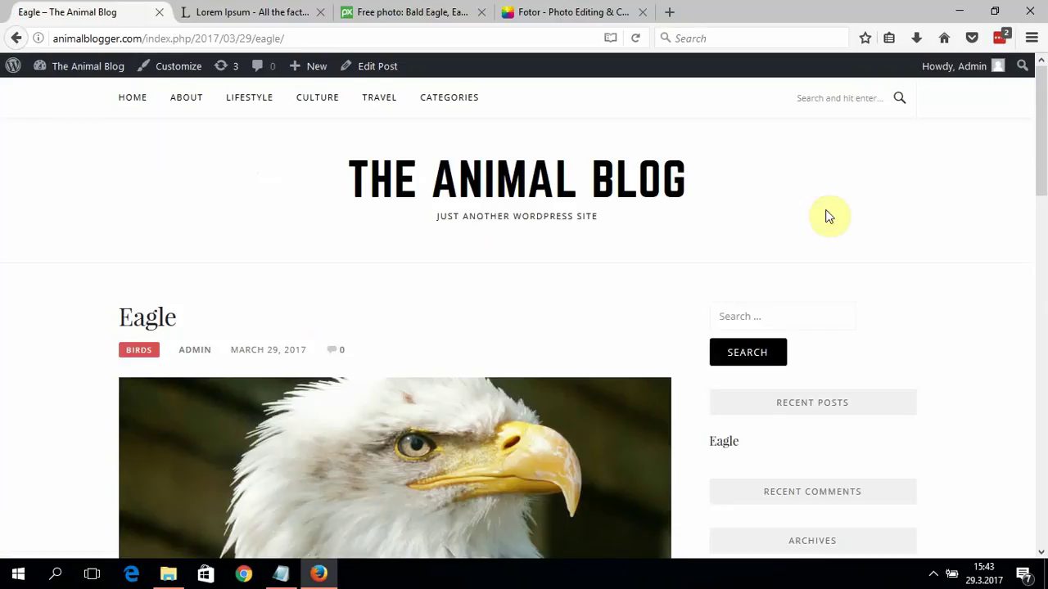
pyautogui.moveTo(1040, 122); pyautogui.dragTo(1011, 123)
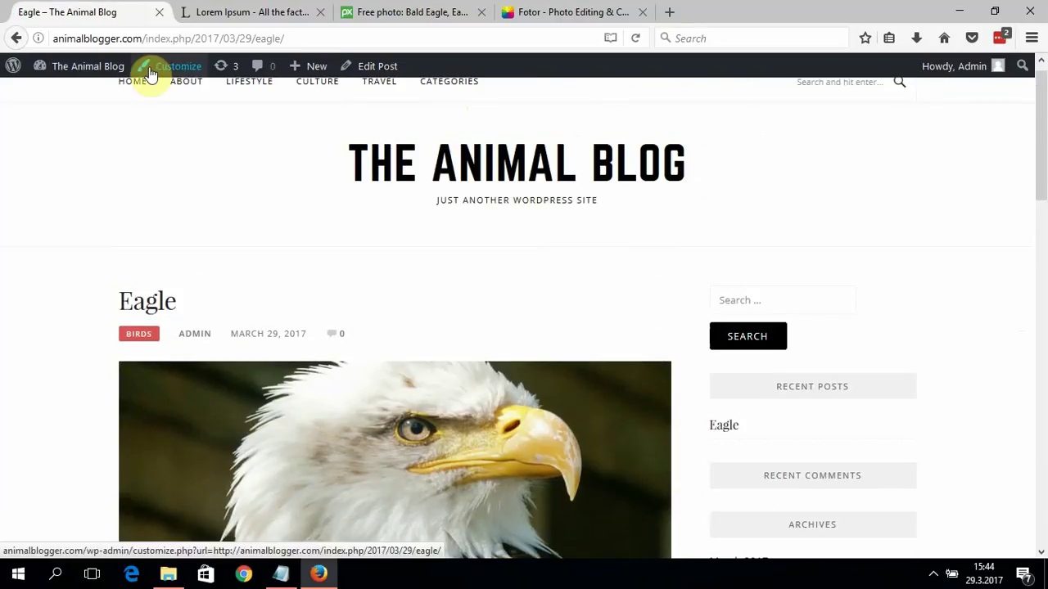
pyautogui.click(100, 68)
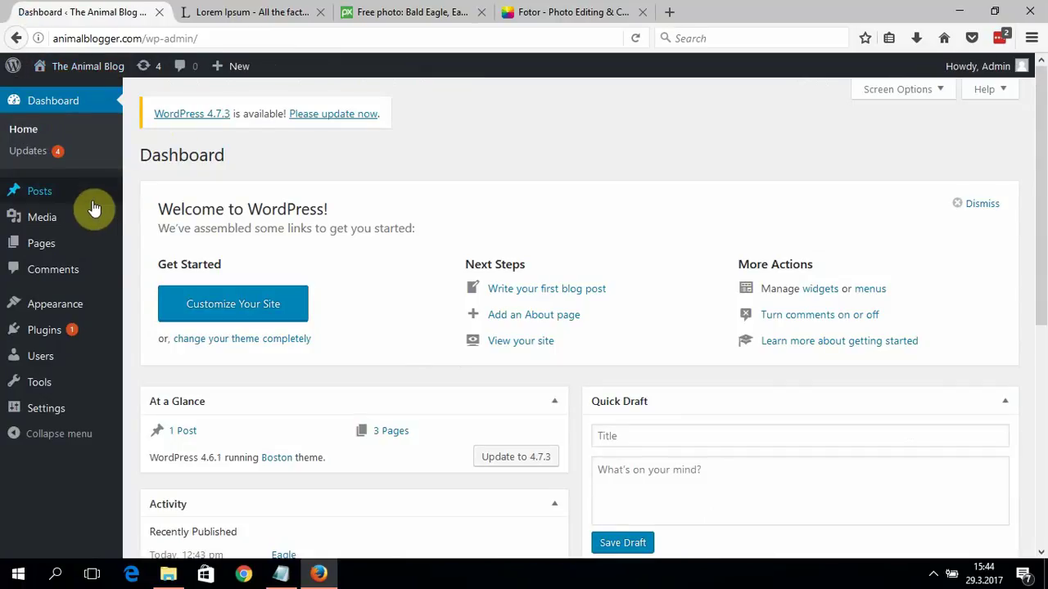
# Start a new post titled Peacock and paste the placeholder text into its body.
pyautogui.moveTo(96, 206)
pyautogui.click(154, 219)
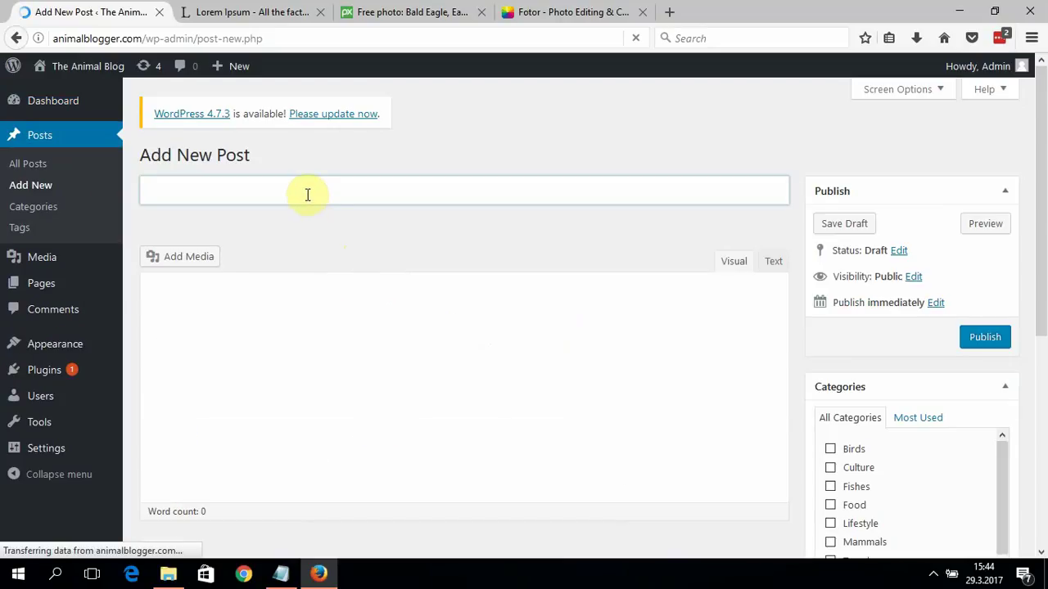
pyautogui.write('Peacock')
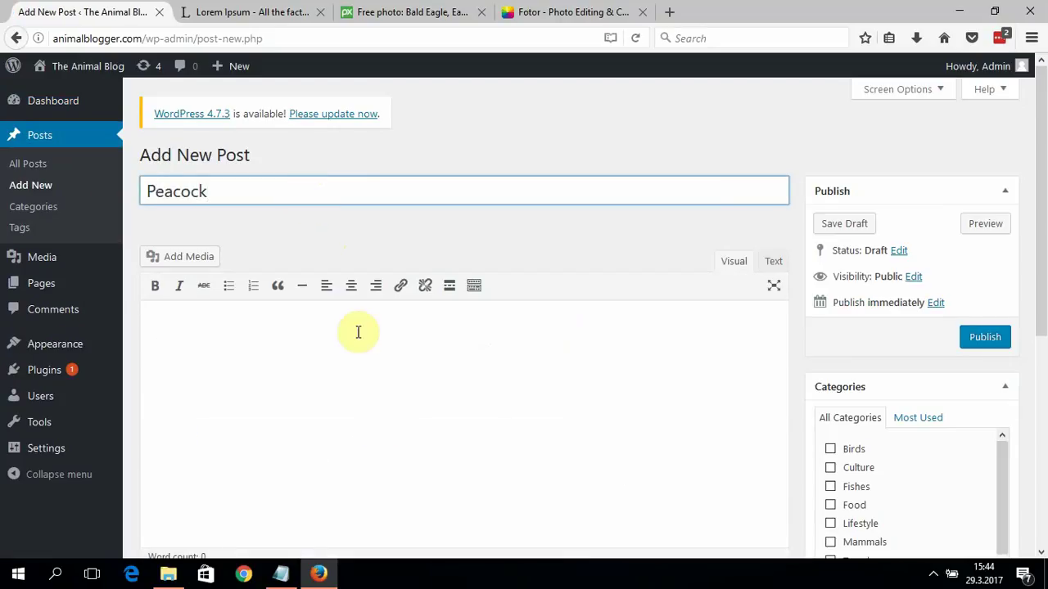
pyautogui.click(353, 337)
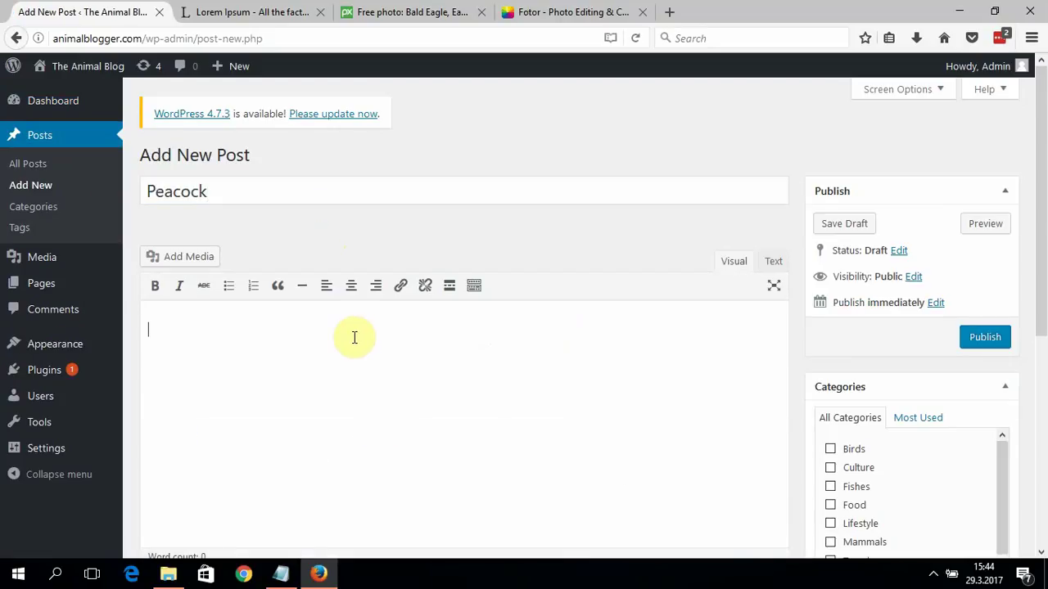
pyautogui.hotkey('ctrl', 'v')
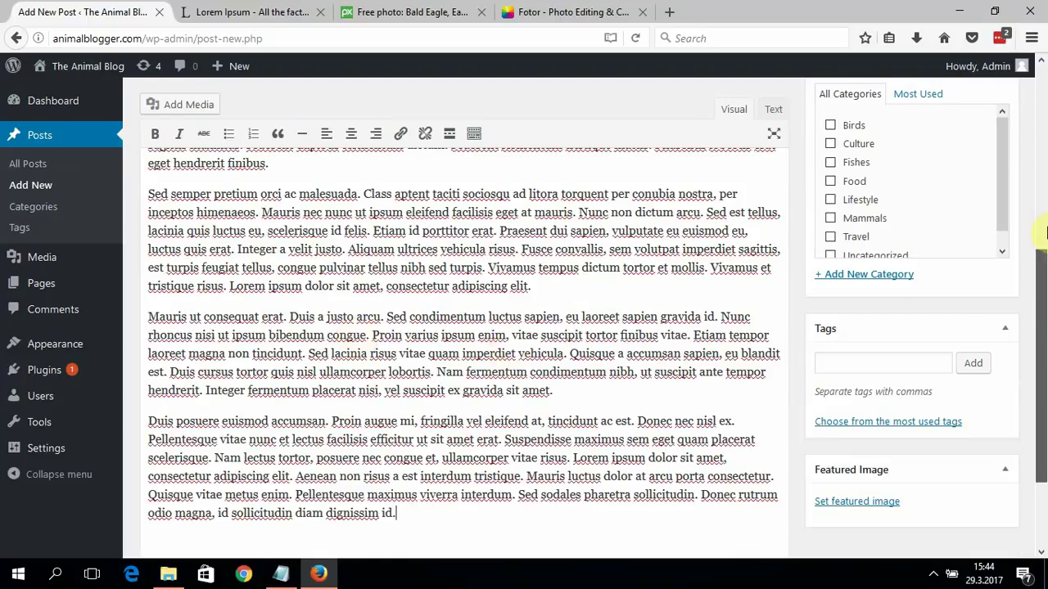
# File the Peacock post under Birds and tag it featured.
pyautogui.moveTo(1040, 258); pyautogui.dragTo(1039, 185)
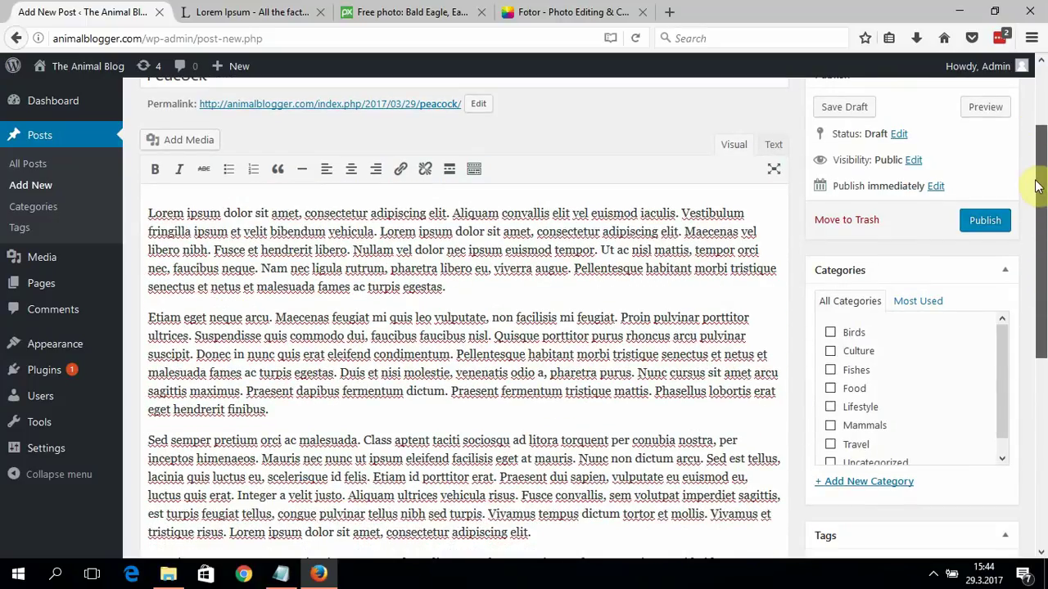
pyautogui.click(829, 329)
pyautogui.moveTo(1039, 301); pyautogui.dragTo(1040, 368)
pyautogui.click(923, 363)
pyautogui.write('fe')
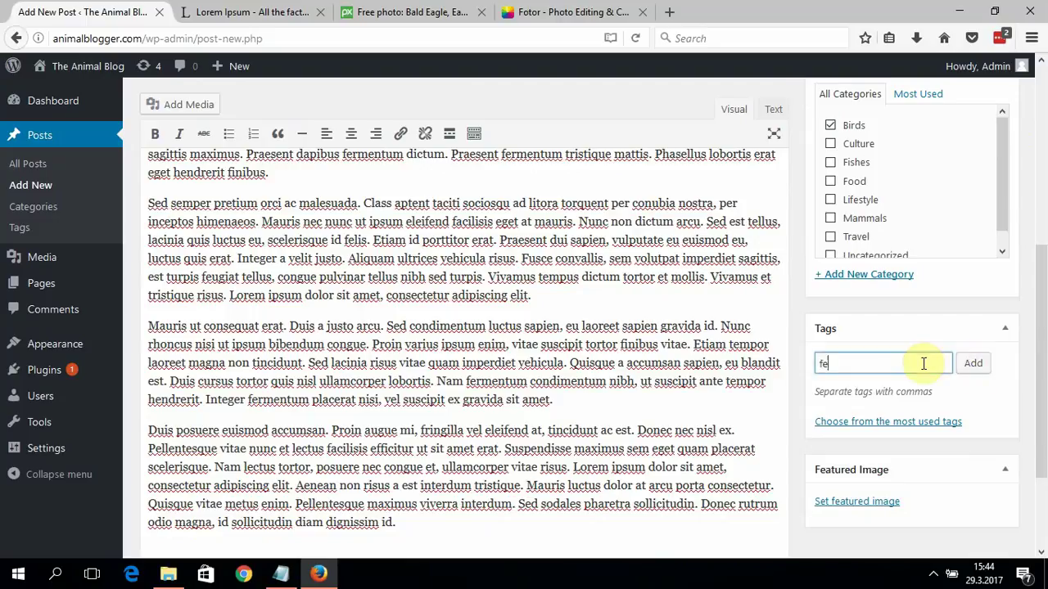
pyautogui.write('atur')
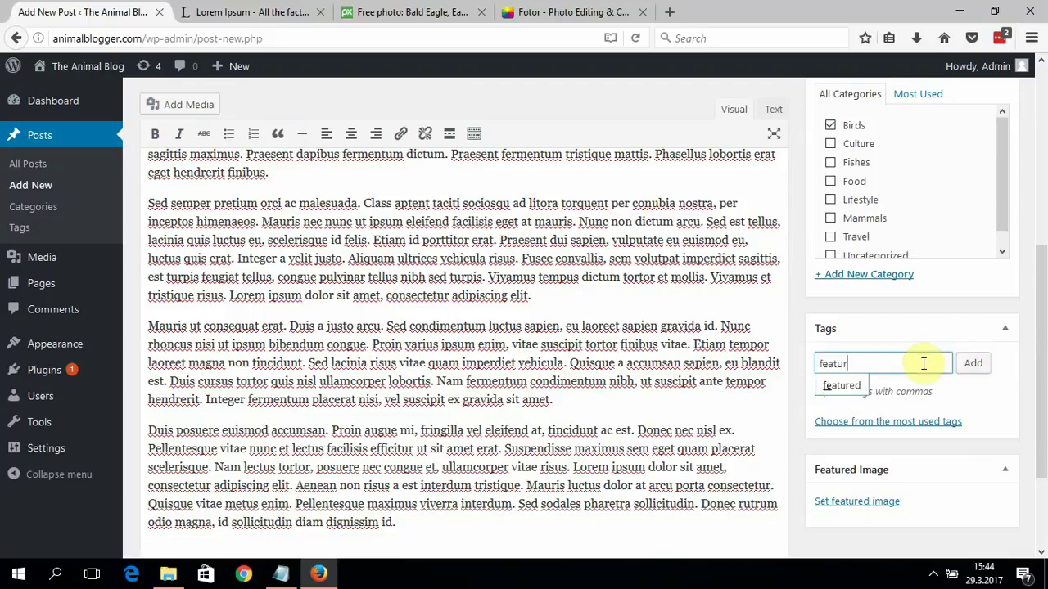
pyautogui.write('e')
pyautogui.click(858, 384)
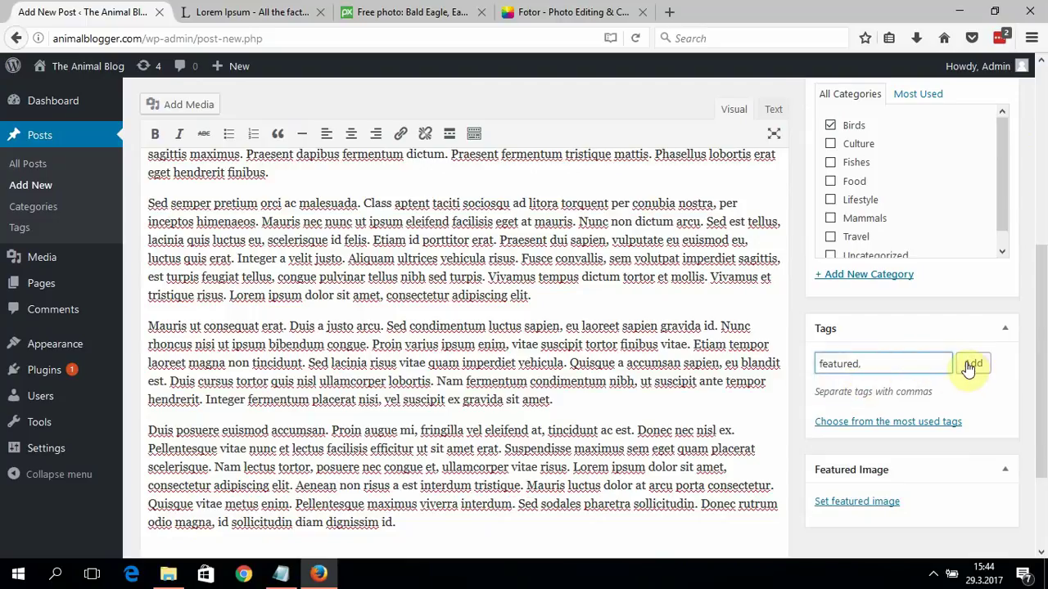
pyautogui.click(970, 365)
# Upload the peacock photo from the Pictures birds folder as the featured image with alt text.
pyautogui.scroll(-1, 1043, 360)
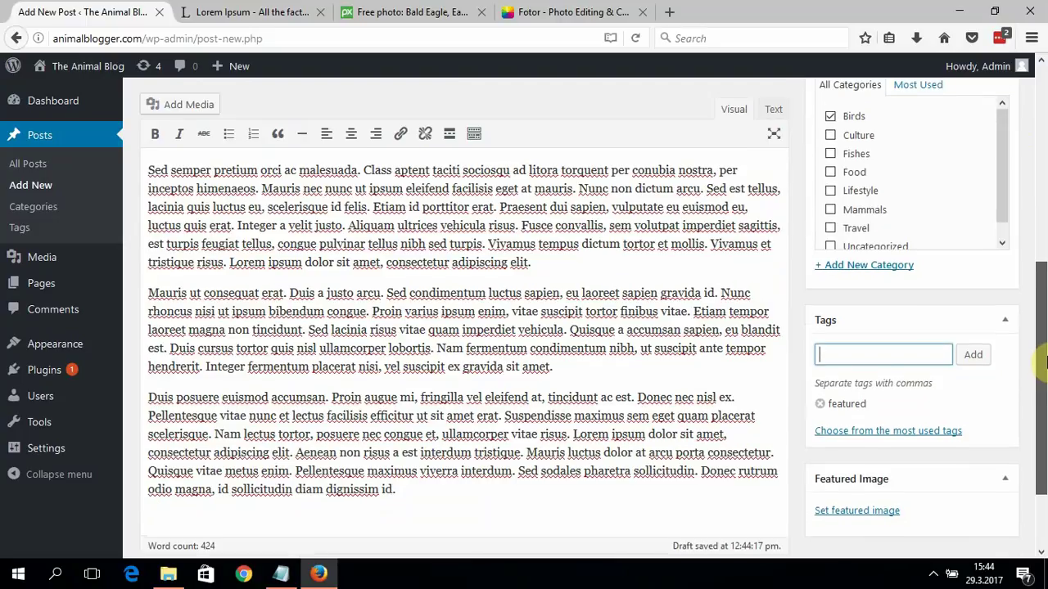
pyautogui.scroll(-1, 1039, 373)
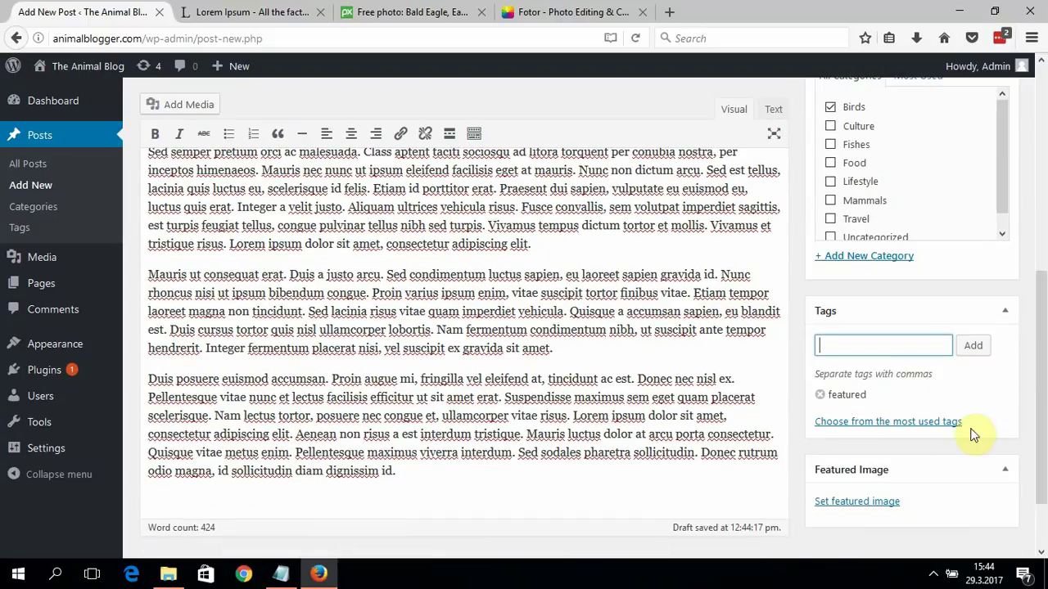
pyautogui.click(867, 502)
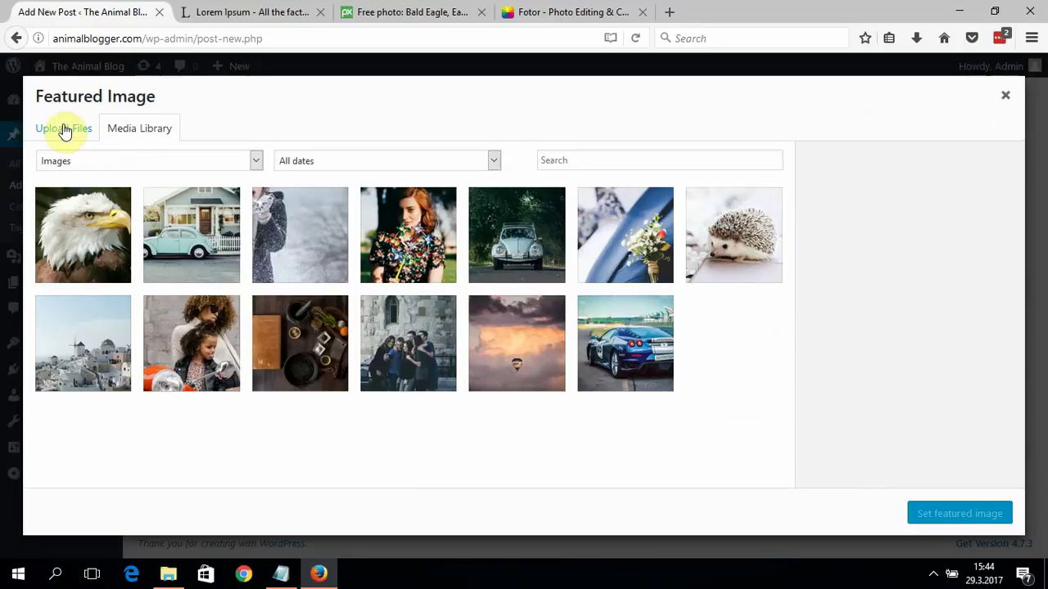
pyautogui.click(66, 131)
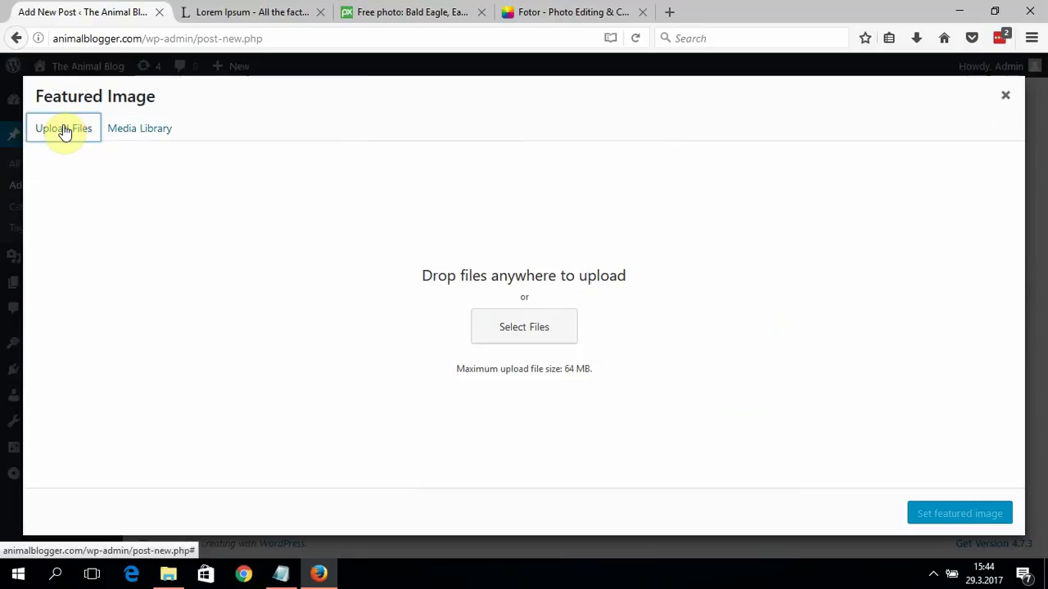
pyautogui.click(545, 330)
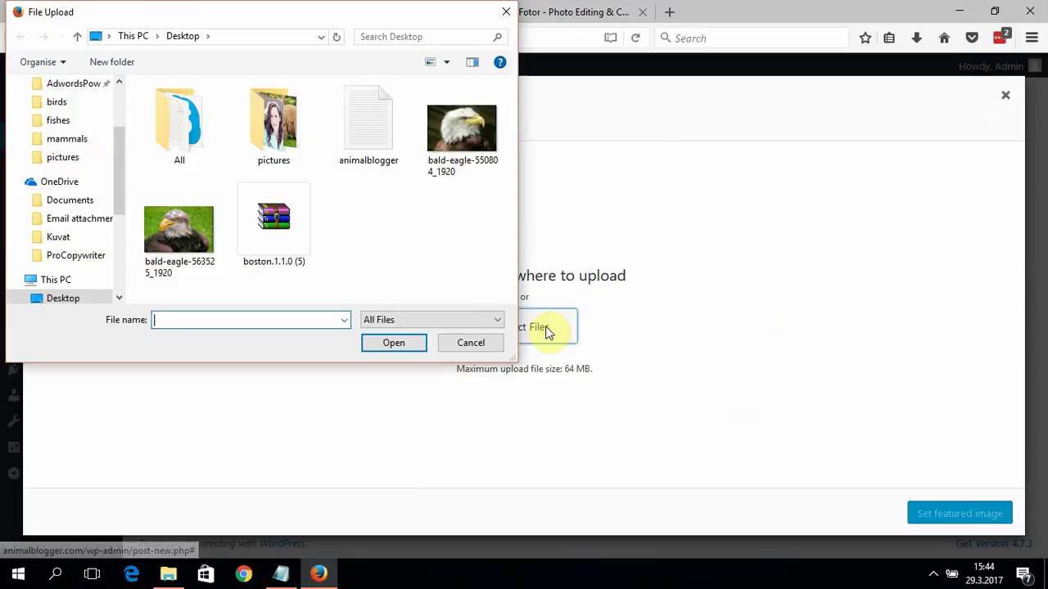
pyautogui.doubleClick(273, 127)
pyautogui.doubleClick(248, 112)
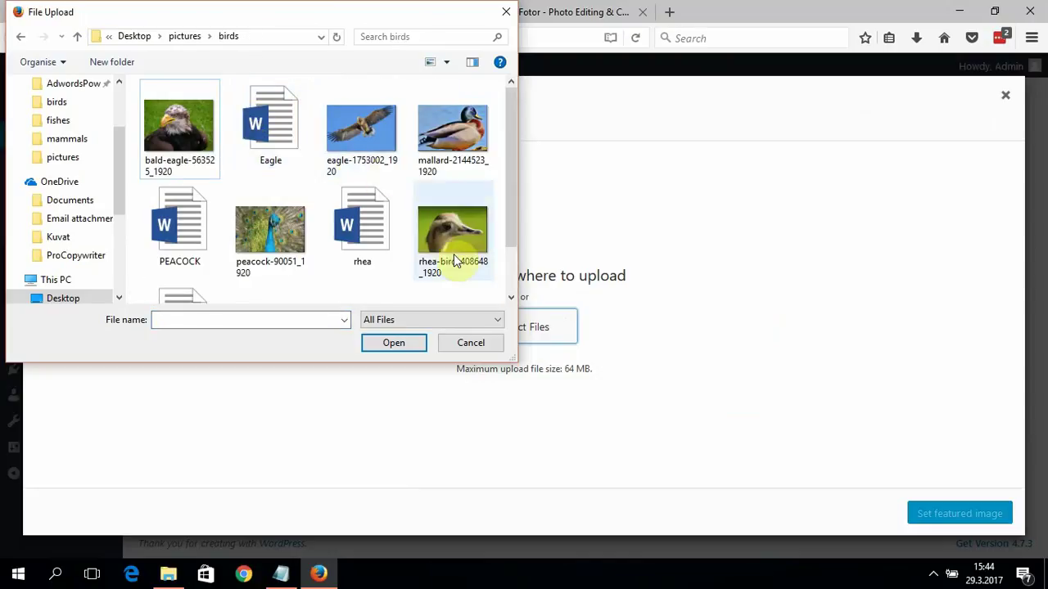
pyautogui.click(286, 246)
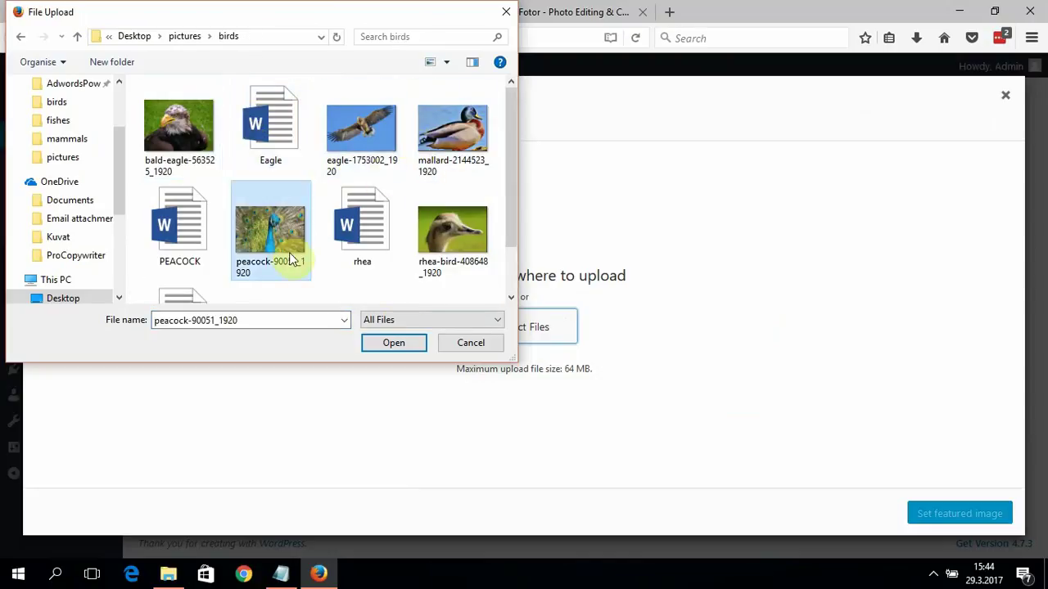
pyautogui.click(393, 343)
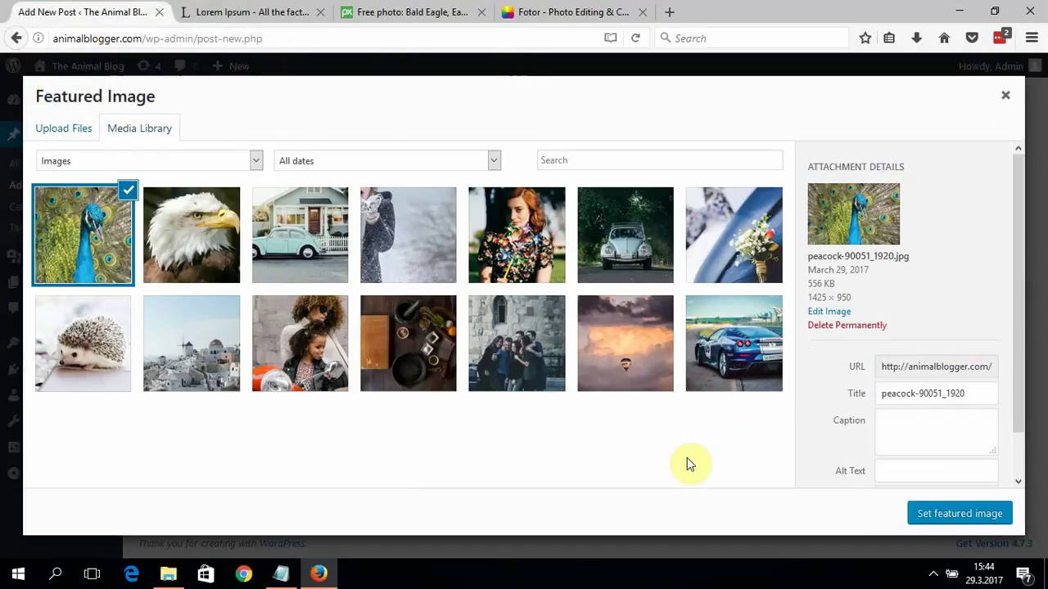
pyautogui.click(919, 468)
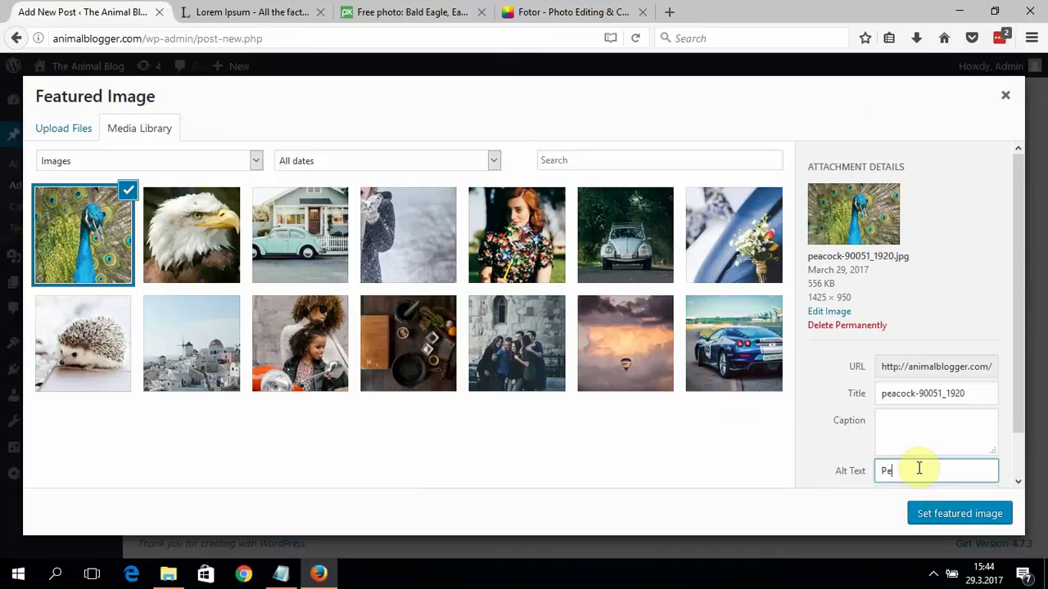
pyautogui.click(929, 513)
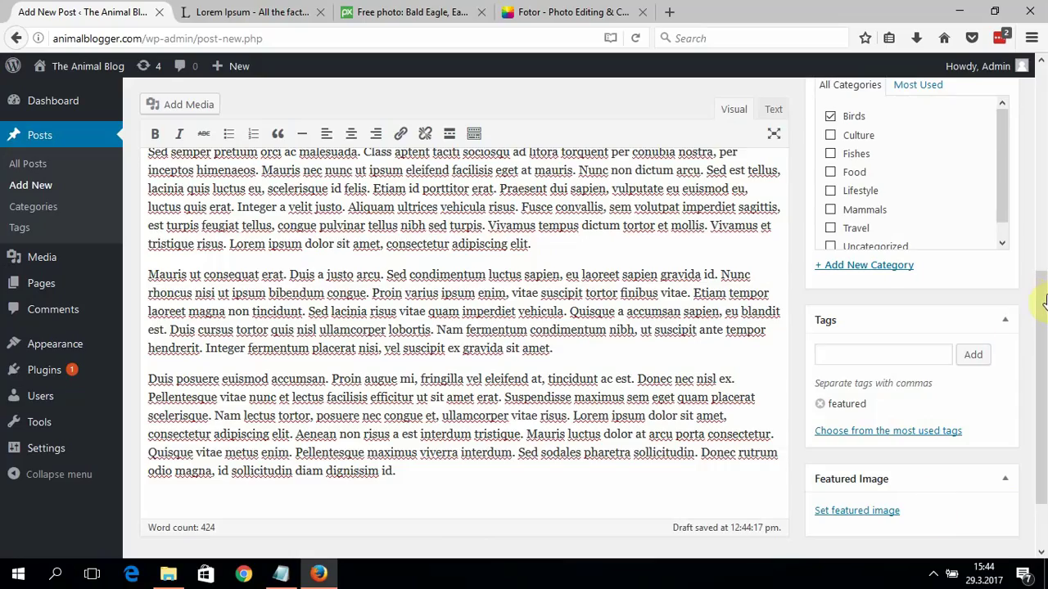
# Publish the Peacock post and view the live blog site.
pyautogui.moveTo(1043, 303); pyautogui.dragTo(1043, 197)
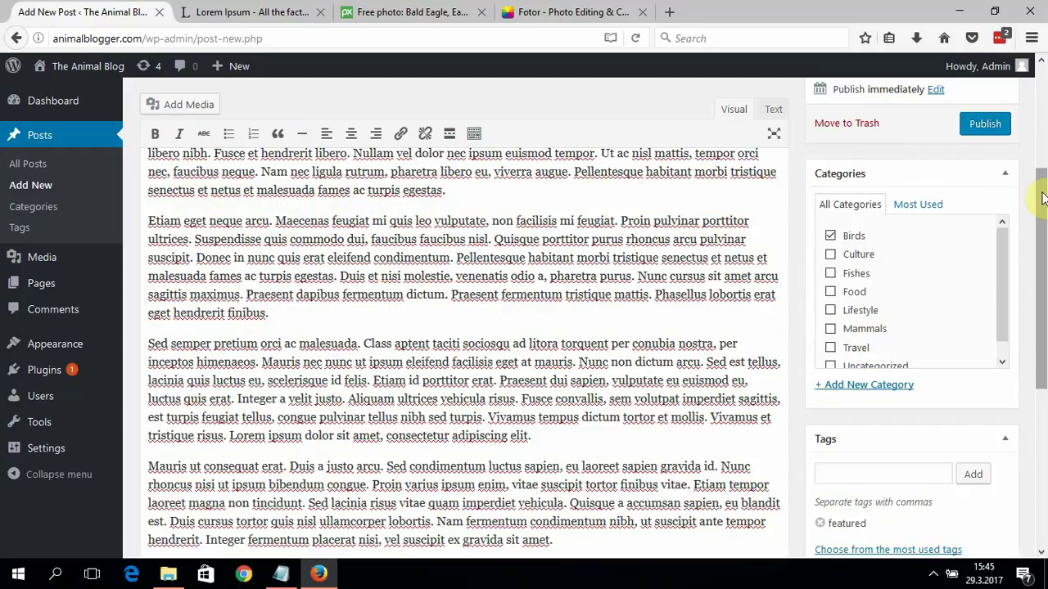
pyautogui.click(982, 122)
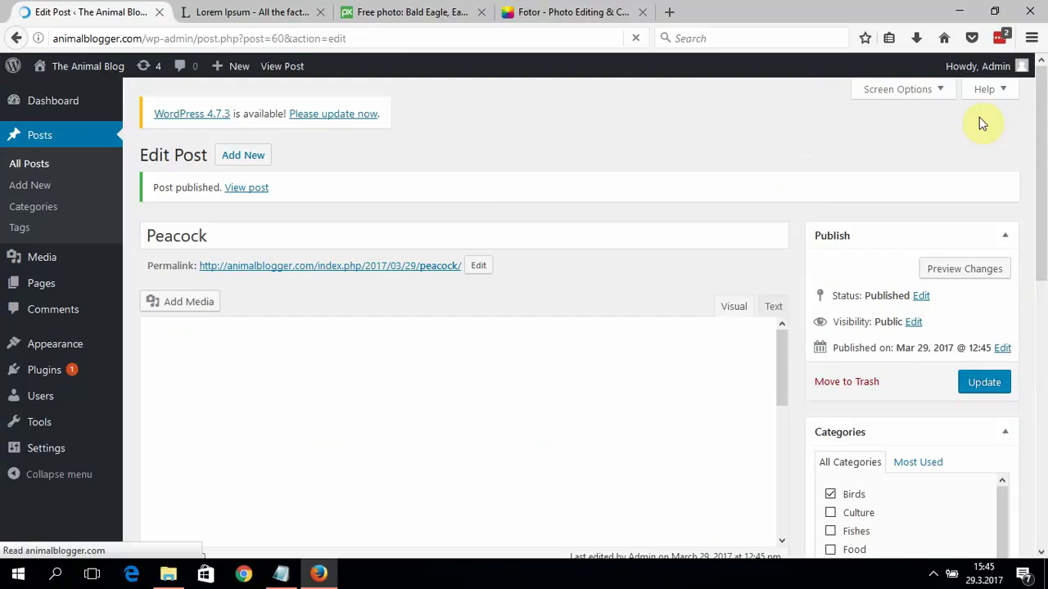
pyautogui.click(97, 73)
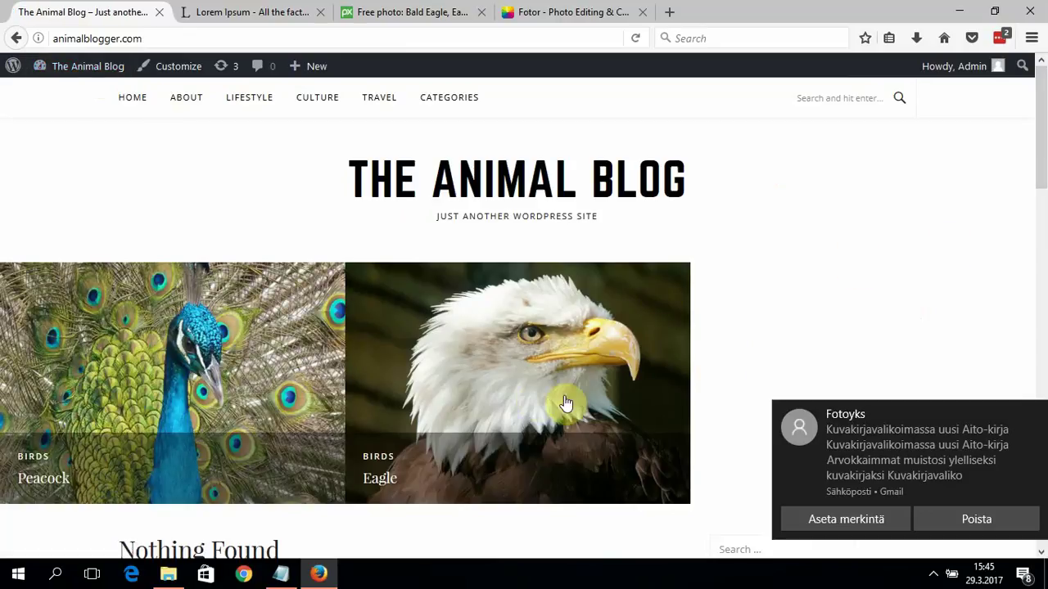
# Return from the live blog to the admin Dashboard.
pyautogui.click(51, 65)
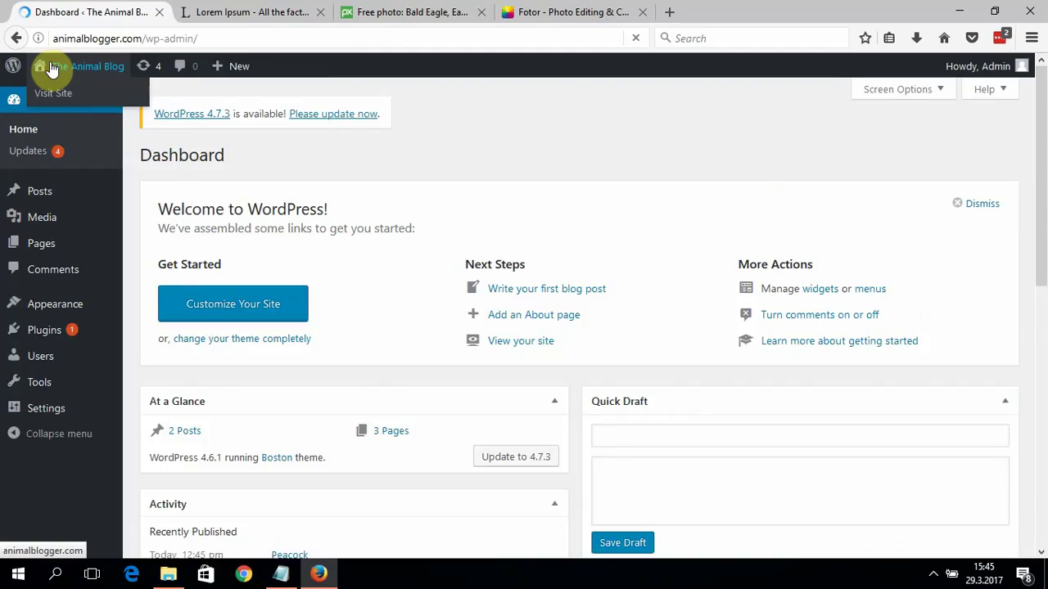
# Start a new post titled Rhea and paste the placeholder text into its body.
pyautogui.moveTo(86, 200)
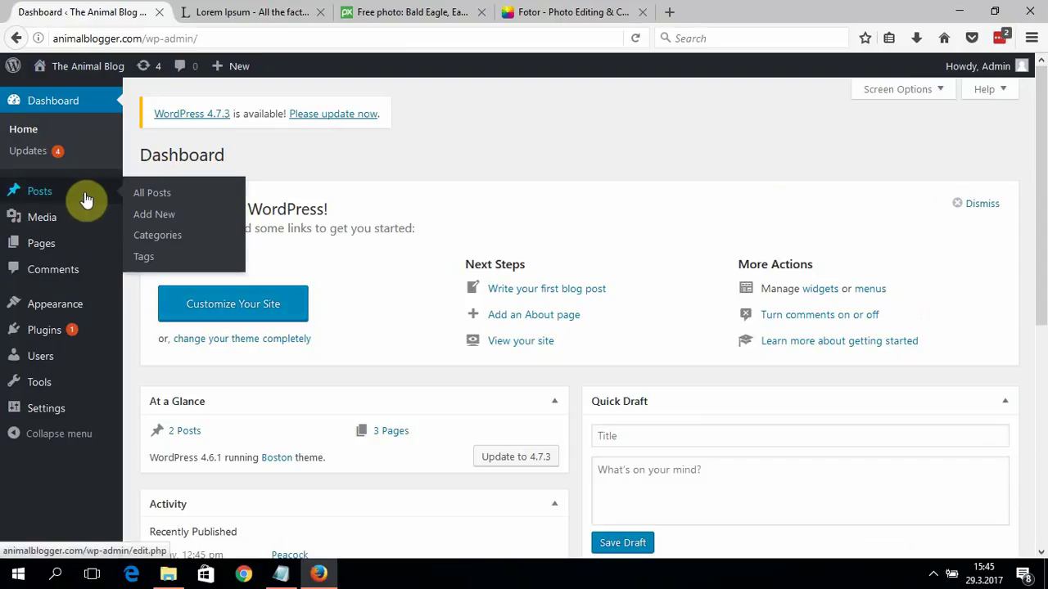
pyautogui.click(161, 218)
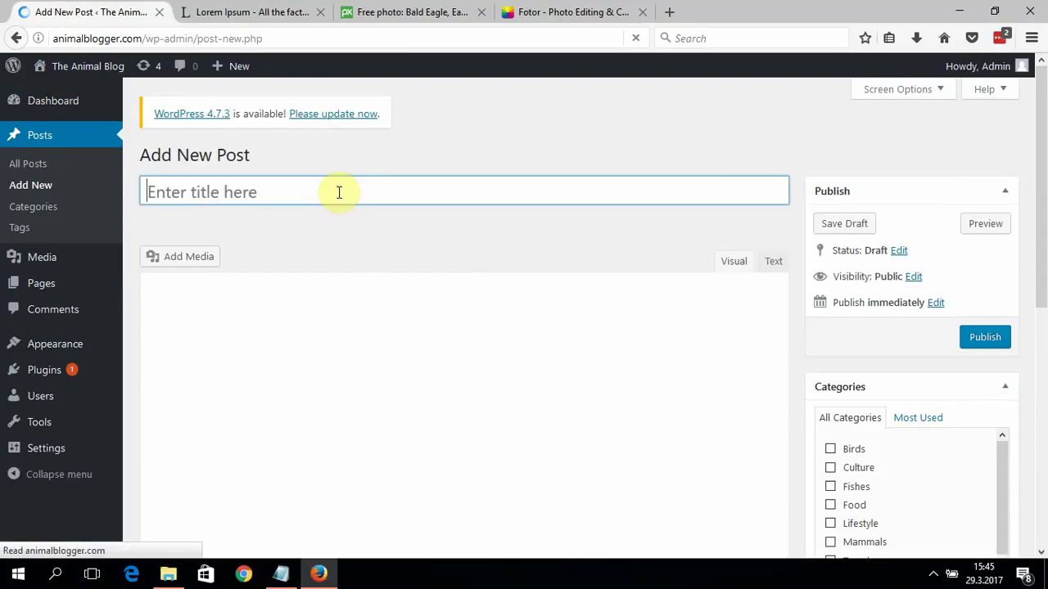
pyautogui.write('Rhea')
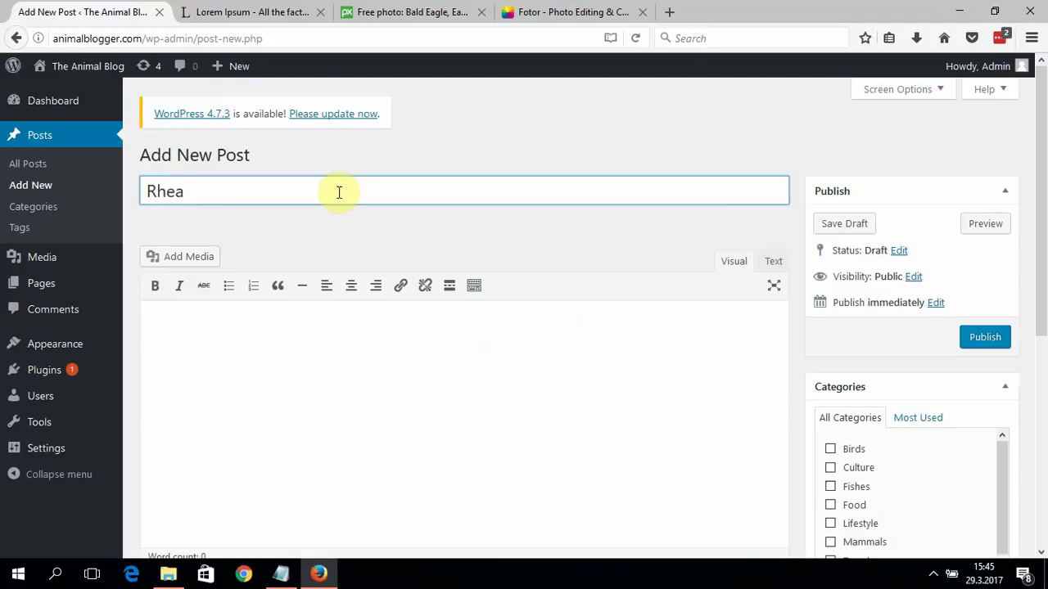
pyautogui.click(351, 317)
pyautogui.hotkey('ctrl', 'v')
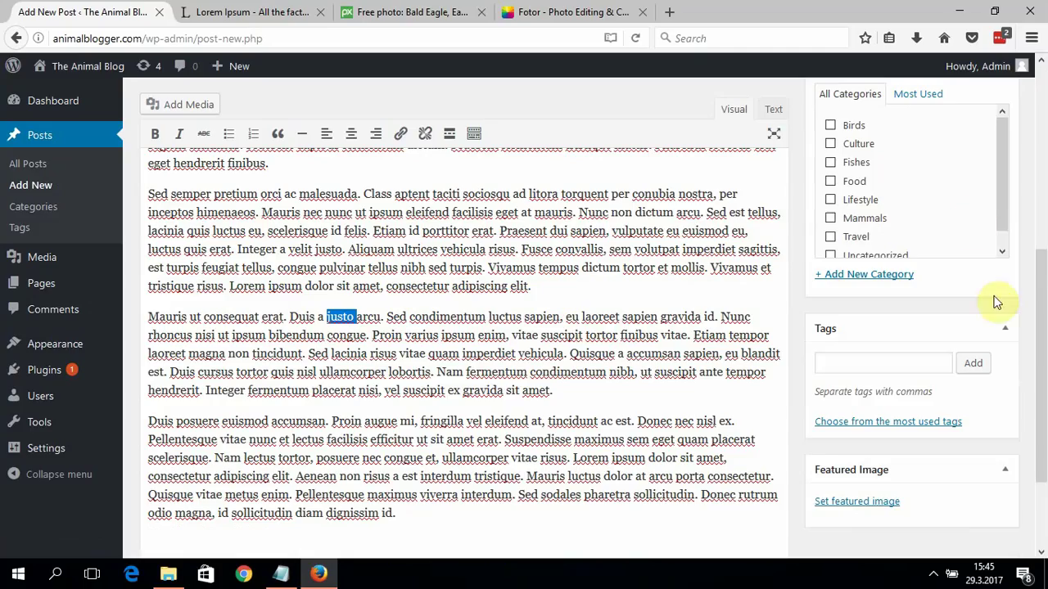
# File the Rhea post under Birds and tag it featured.
pyautogui.scroll(3, 1037, 232)
pyautogui.scroll(1, 1041, 231)
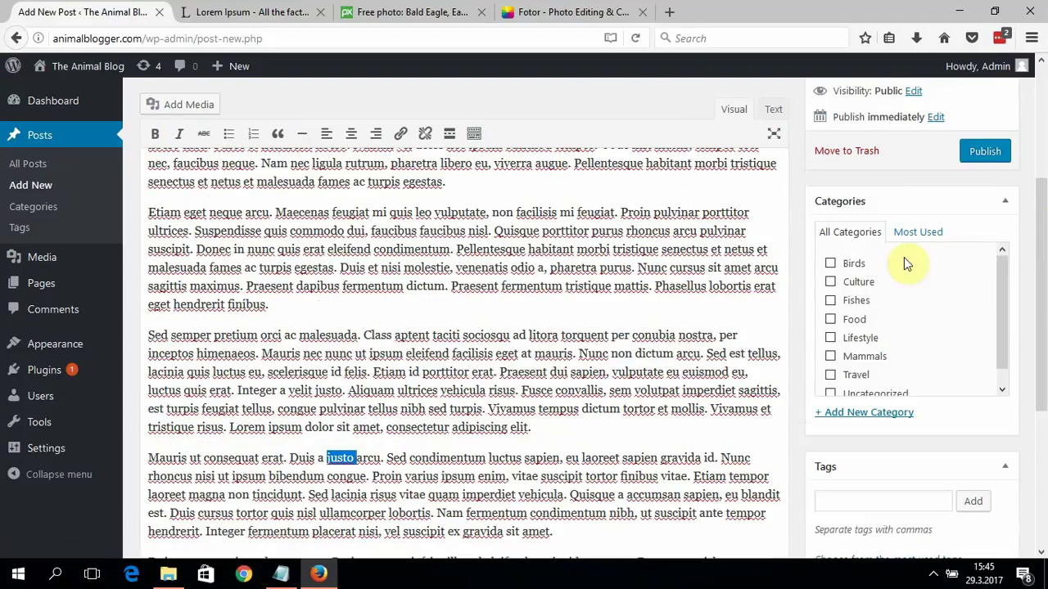
pyautogui.click(830, 264)
pyautogui.scroll(1, 1041, 281)
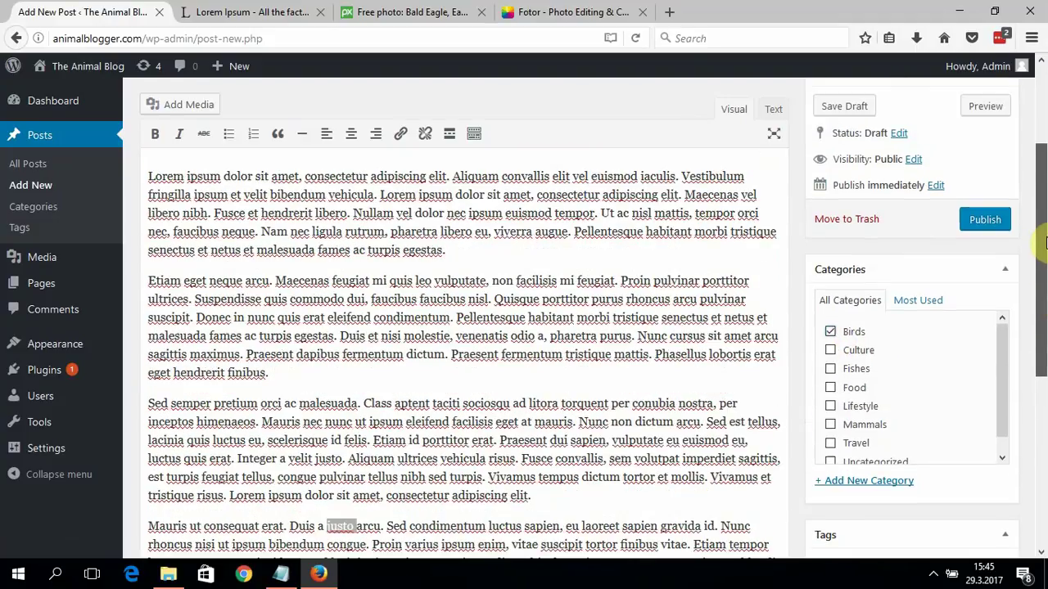
pyautogui.scroll(-3, 1041, 281)
pyautogui.click(945, 366)
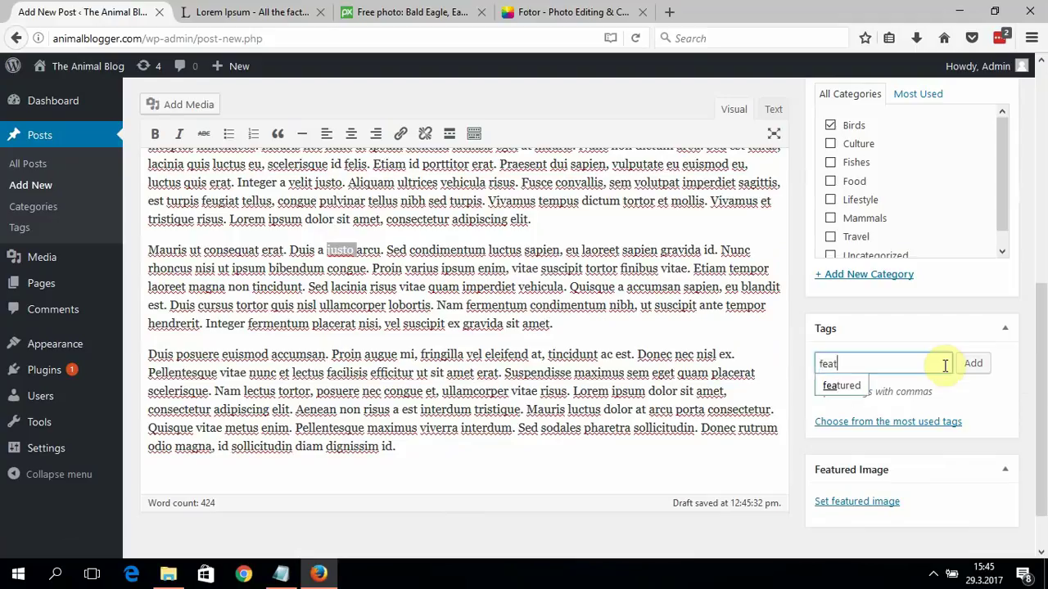
pyautogui.write('feature')
pyautogui.click(841, 385)
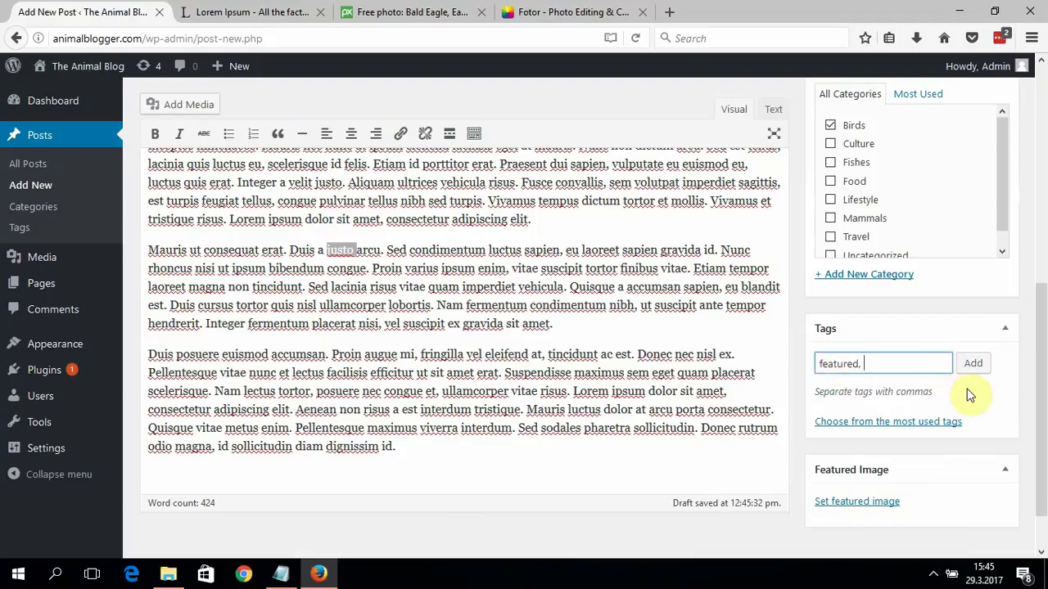
pyautogui.click(972, 365)
pyautogui.scroll(-2, 1041, 445)
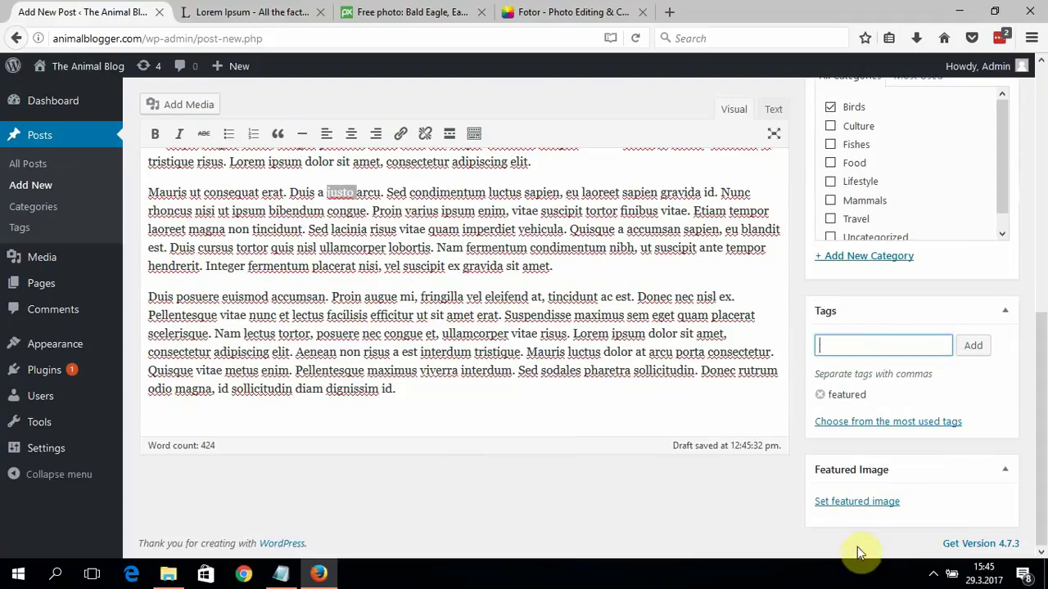
pyautogui.click(847, 504)
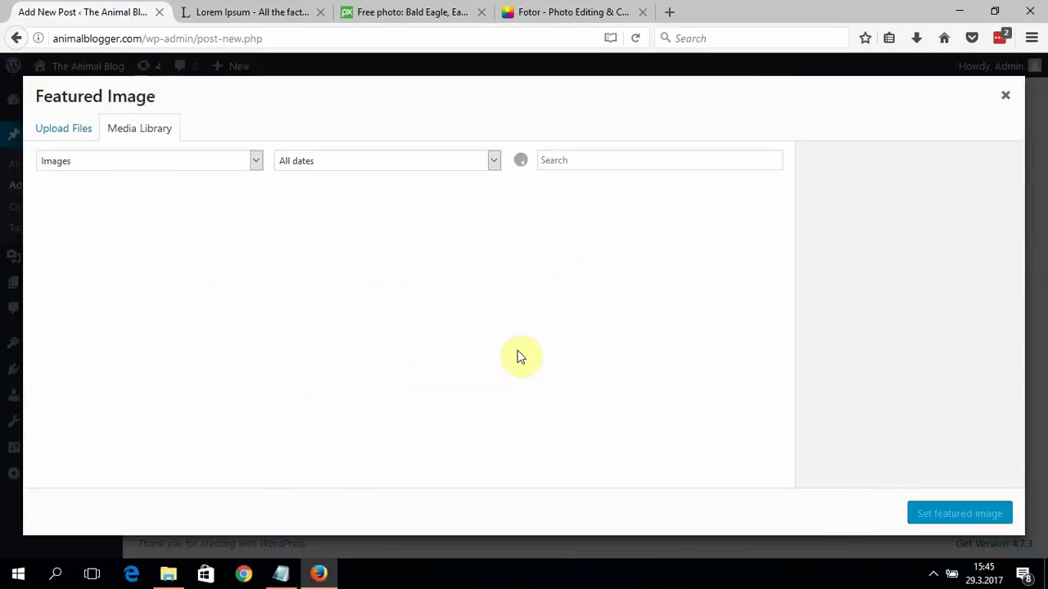
# Upload rhea-bird-408648_1920 with alt text 'Rhea' and set it as the featured image.
pyautogui.click(54, 135)
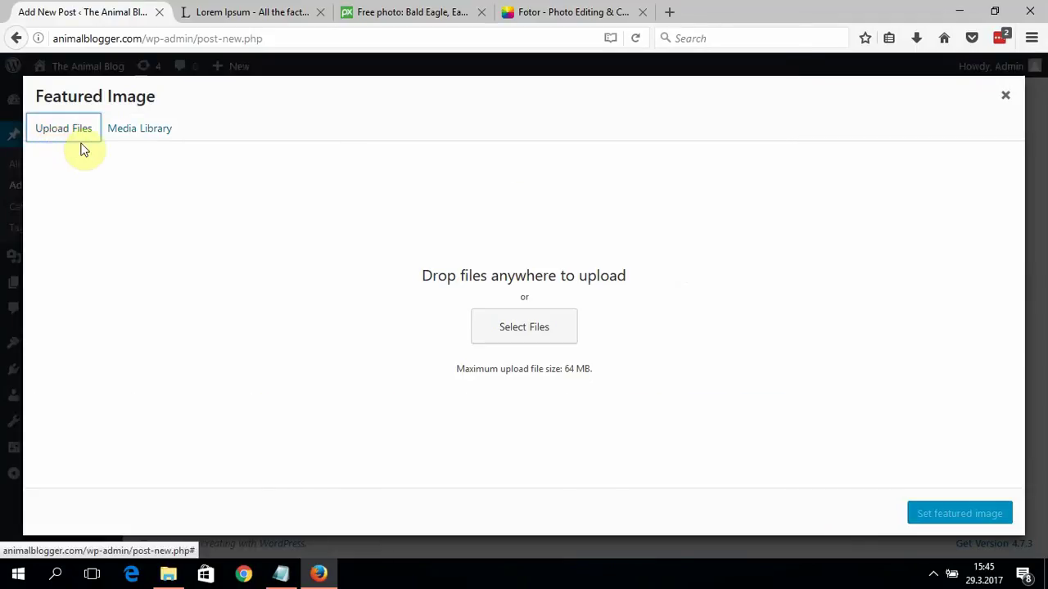
pyautogui.click(524, 325)
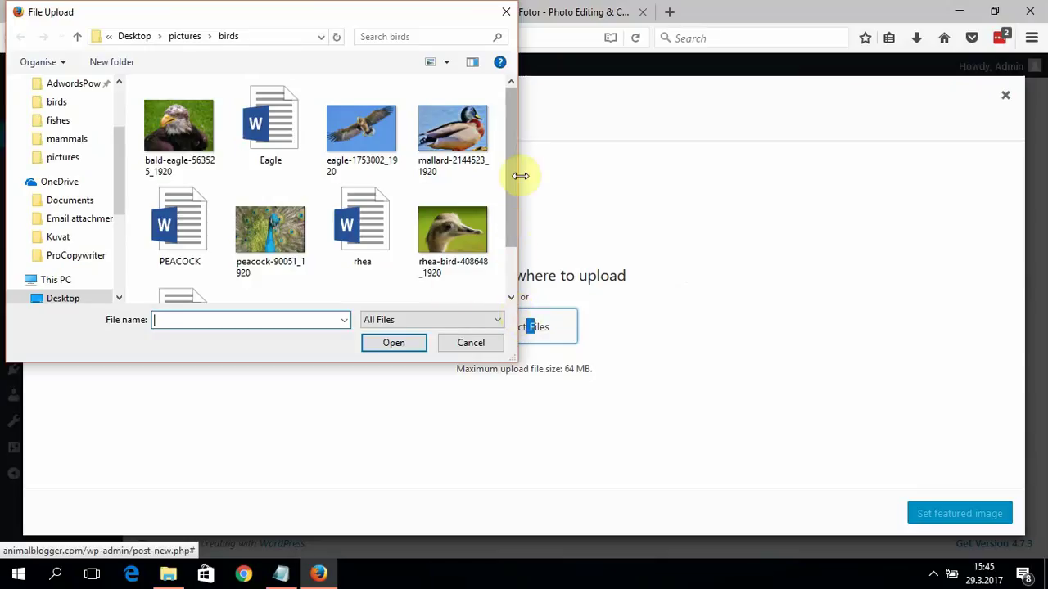
pyautogui.moveTo(515, 178); pyautogui.dragTo(510, 198)
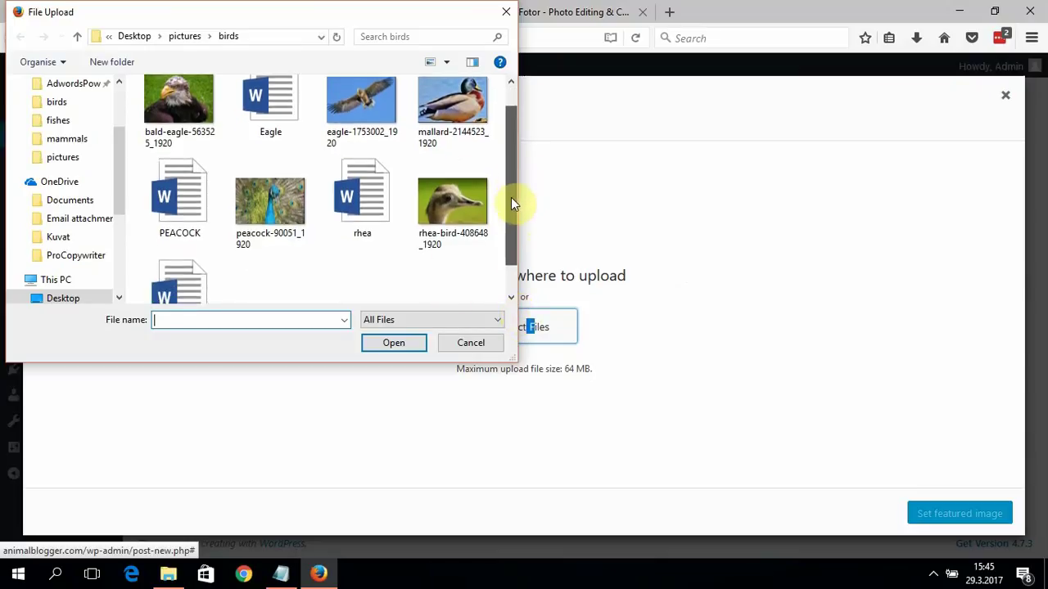
pyautogui.click(462, 203)
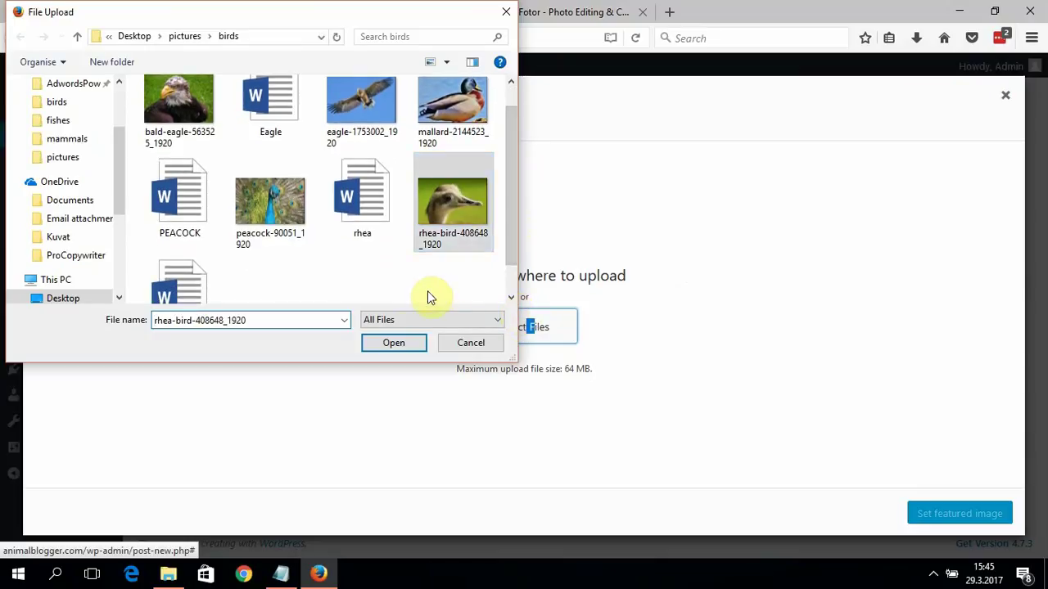
pyautogui.click(395, 342)
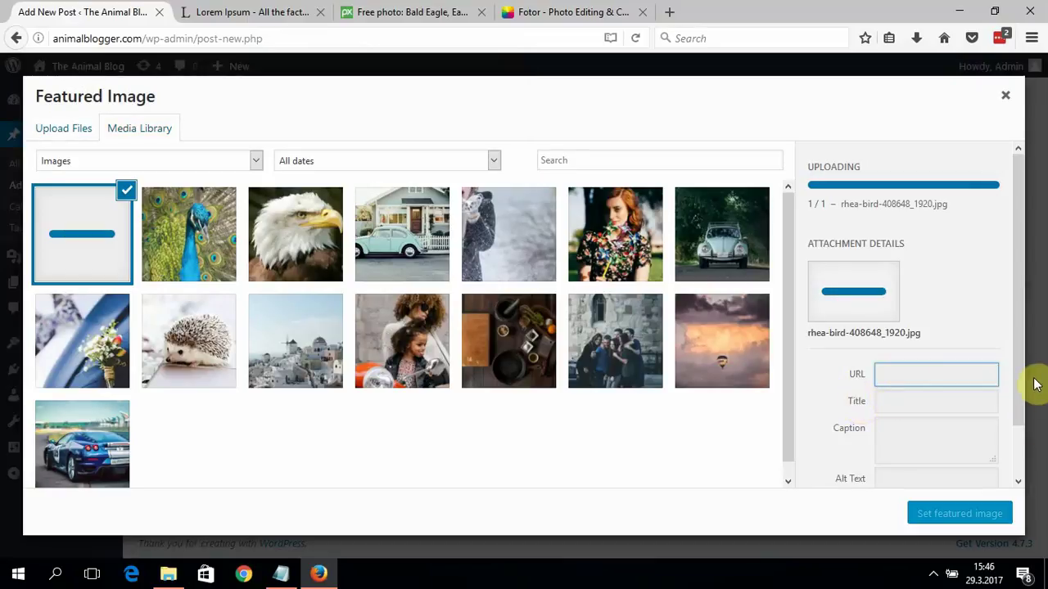
pyautogui.scroll(-1, 1024, 425)
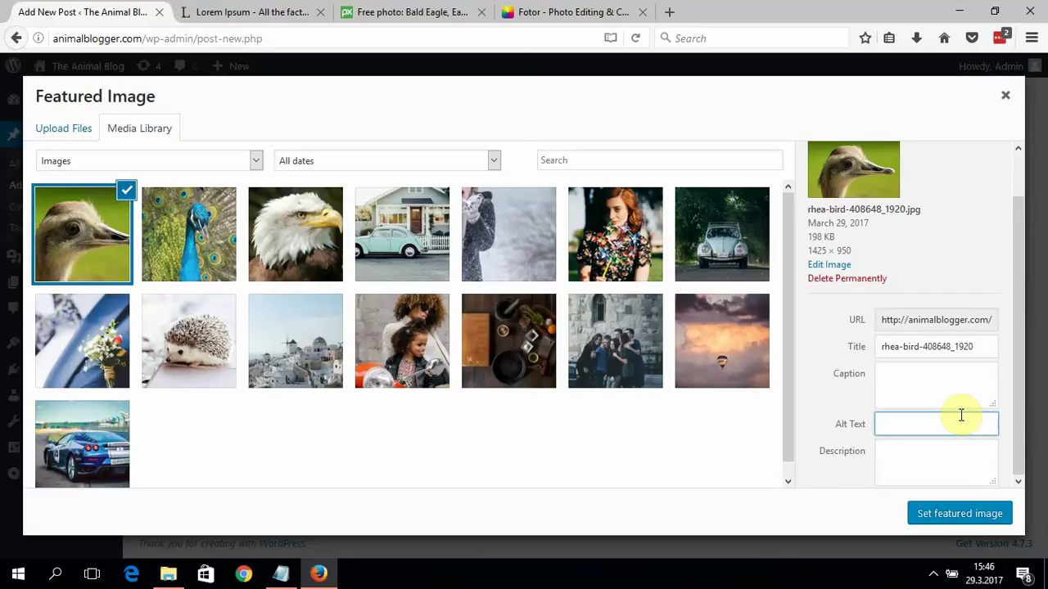
pyautogui.click(959, 514)
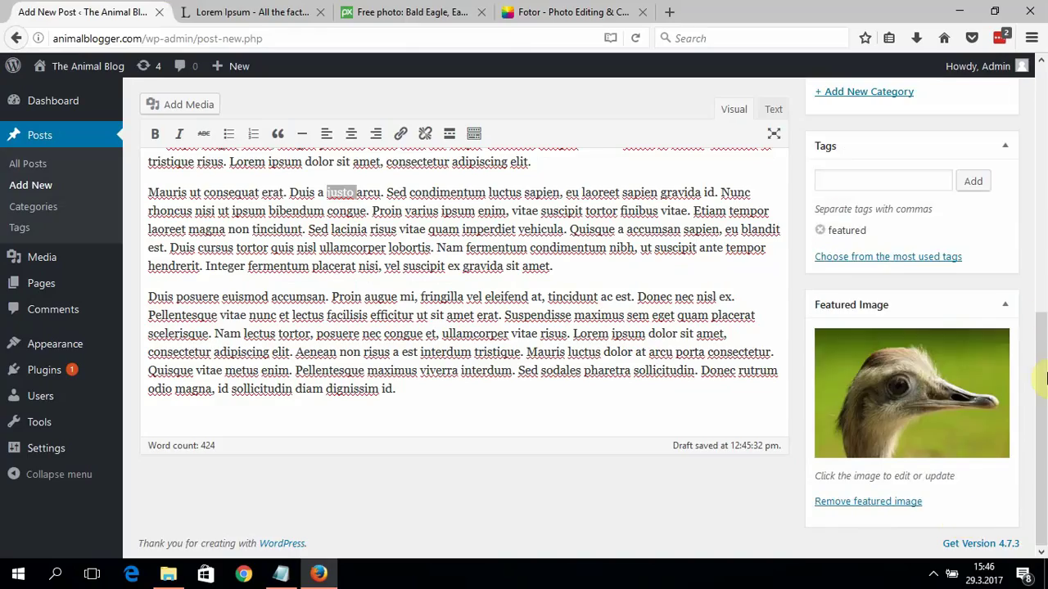
pyautogui.scroll(2, 1043, 328)
pyautogui.scroll(5, 1040, 256)
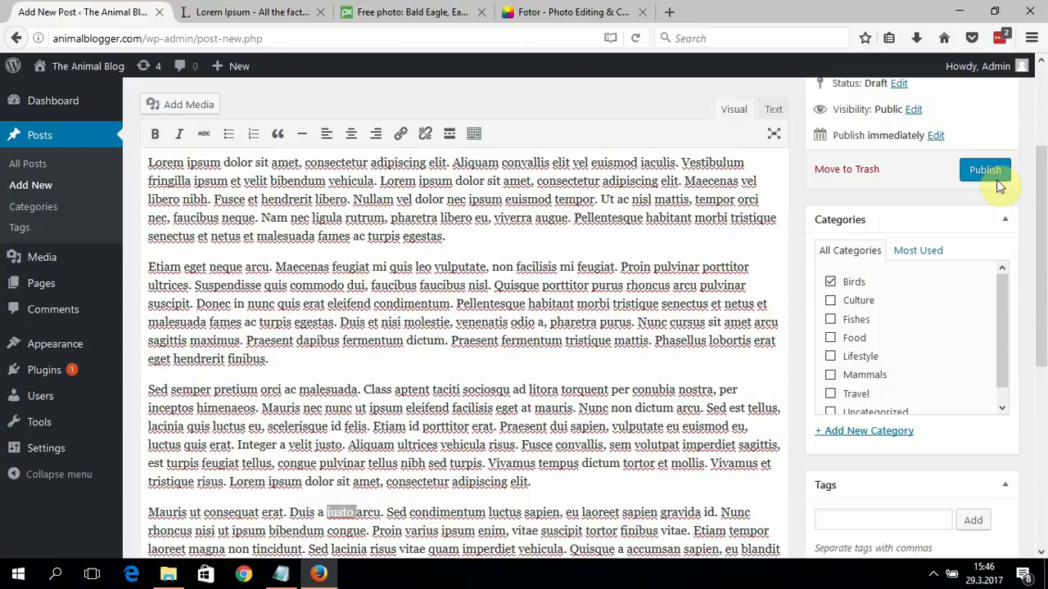
# Publish the Rhea post, confirm it on the homepage beside Peacock and Eagle, and return to the Dashboard.
pyautogui.click(986, 171)
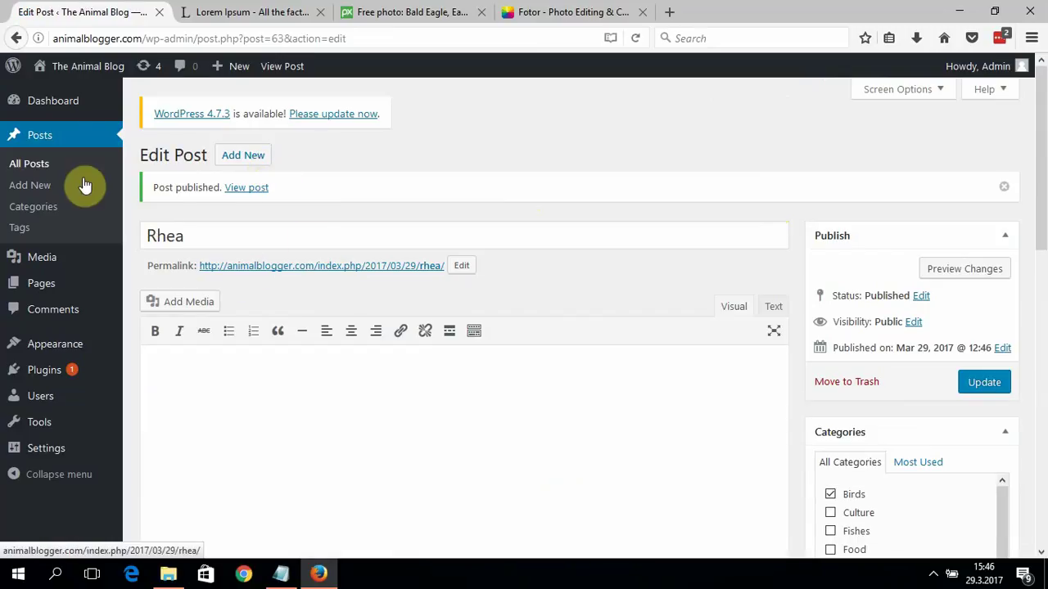
pyautogui.click(54, 74)
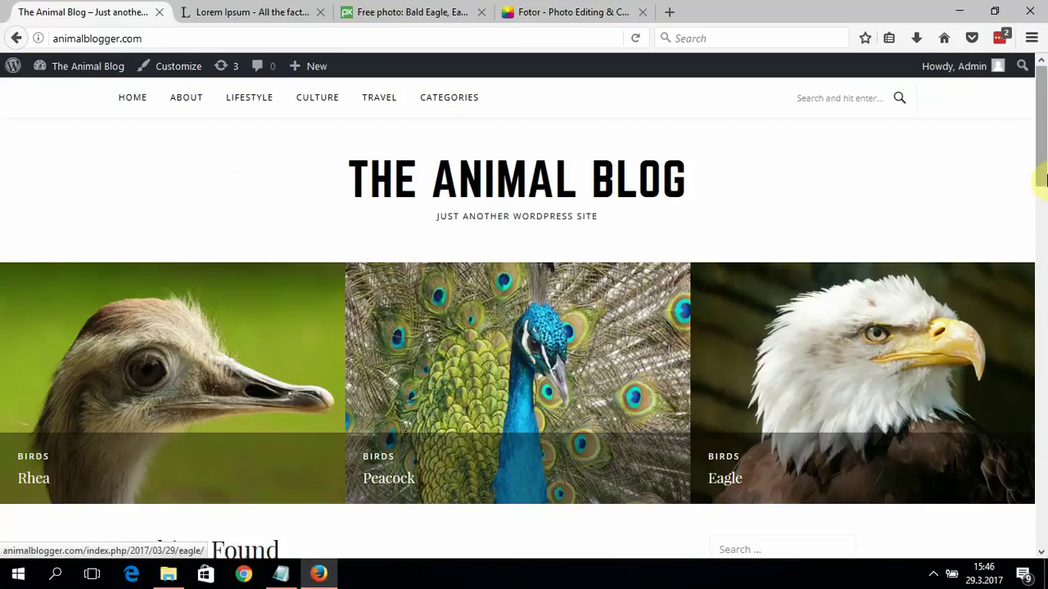
pyautogui.moveTo(1044, 192); pyautogui.dragTo(1044, 195)
pyautogui.scroll(-2, 1044, 195)
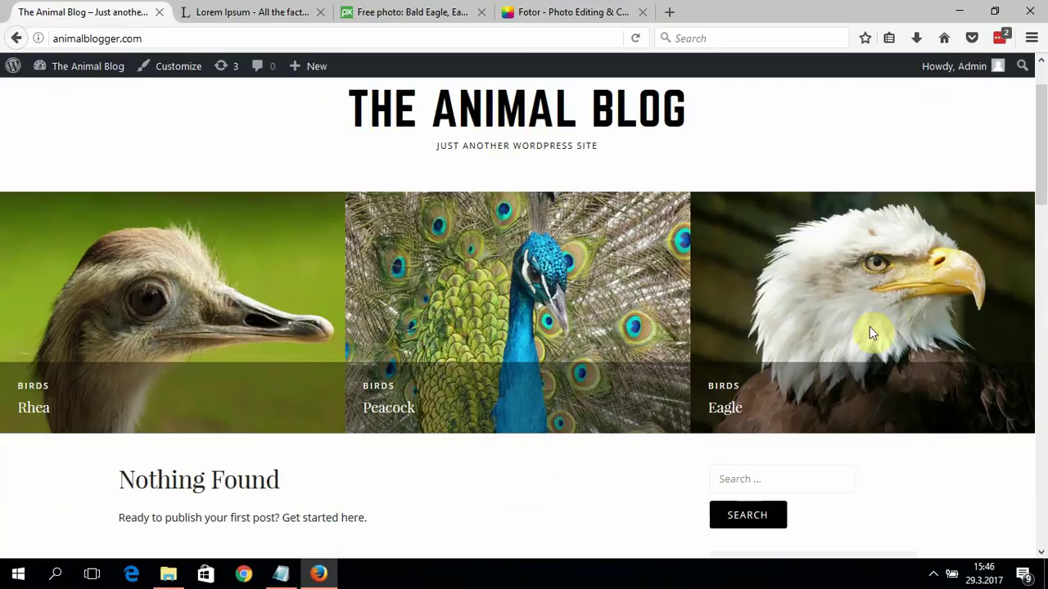
pyautogui.rightClick(1030, 143)
pyautogui.scroll(2, 1043, 123)
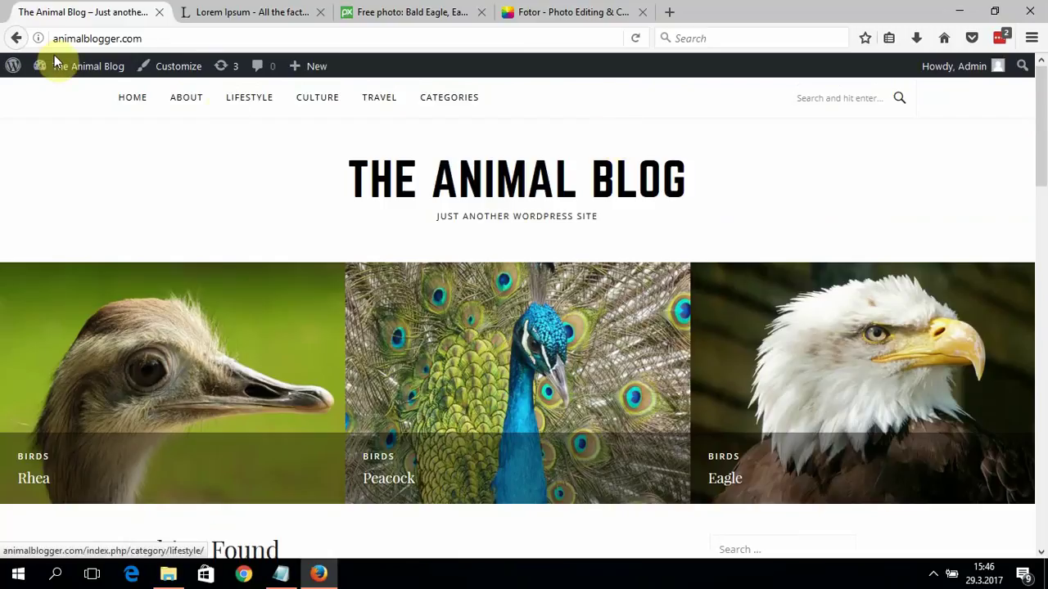
pyautogui.click(54, 75)
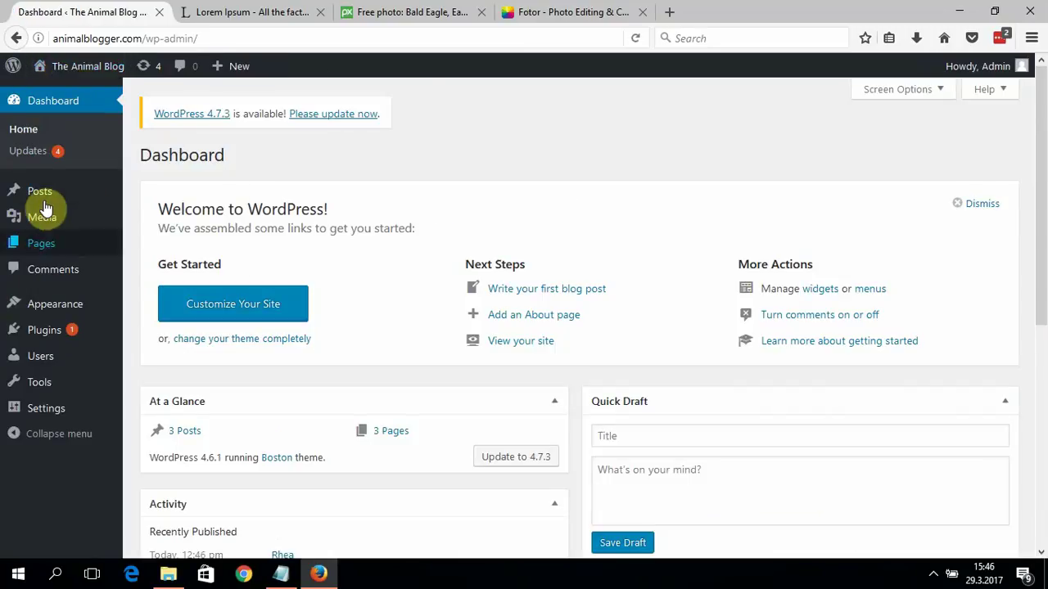
pyautogui.moveTo(116, 201)
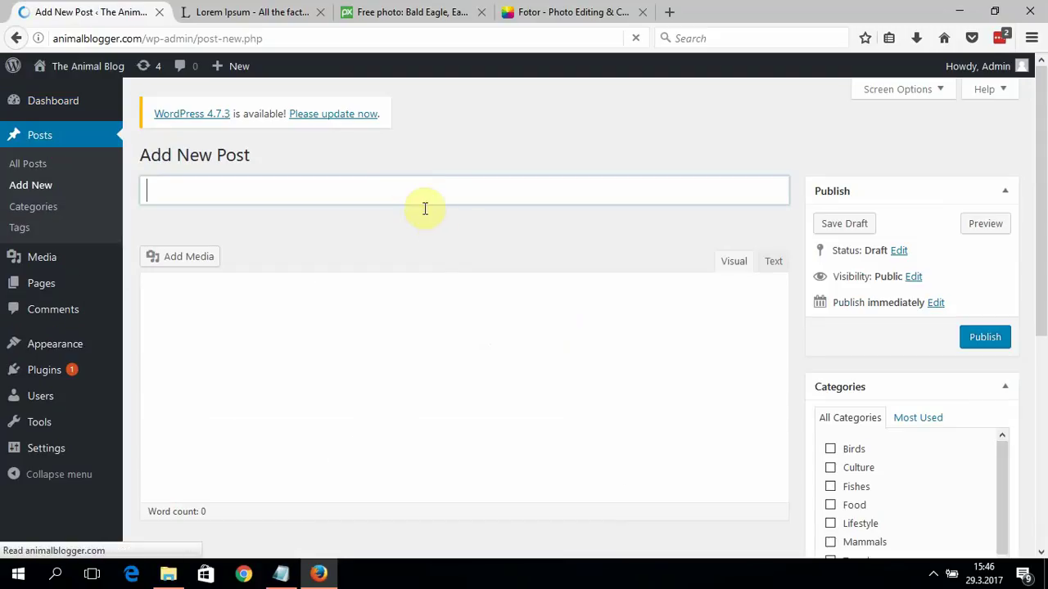
# Title the new post Mallard and paste the Lorem Ipsum text into its body.
pyautogui.write('Mallard')
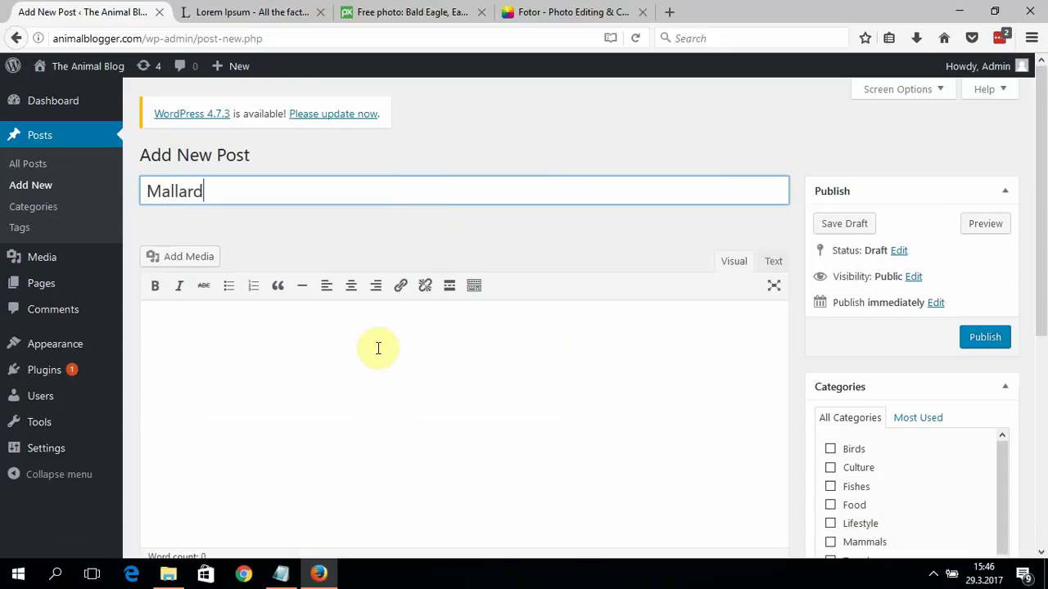
pyautogui.click(377, 350)
pyautogui.hotkey('ctrl', 'v')
# File the Mallard post under Birds and tag it featured.
pyautogui.moveTo(1045, 304); pyautogui.dragTo(1037, 223)
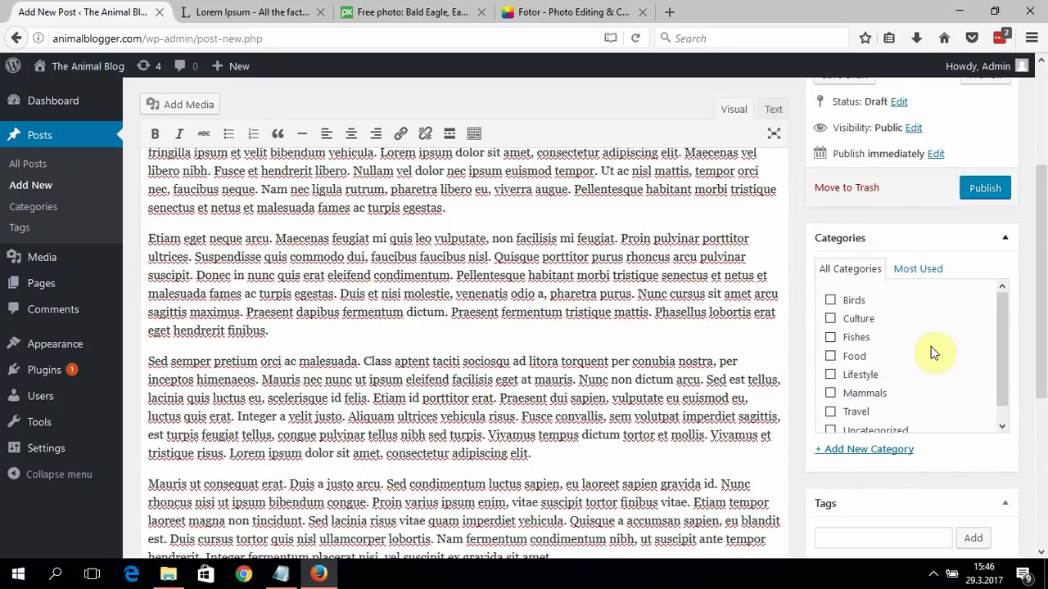
pyautogui.click(830, 301)
pyautogui.moveTo(1042, 289); pyautogui.dragTo(1038, 322)
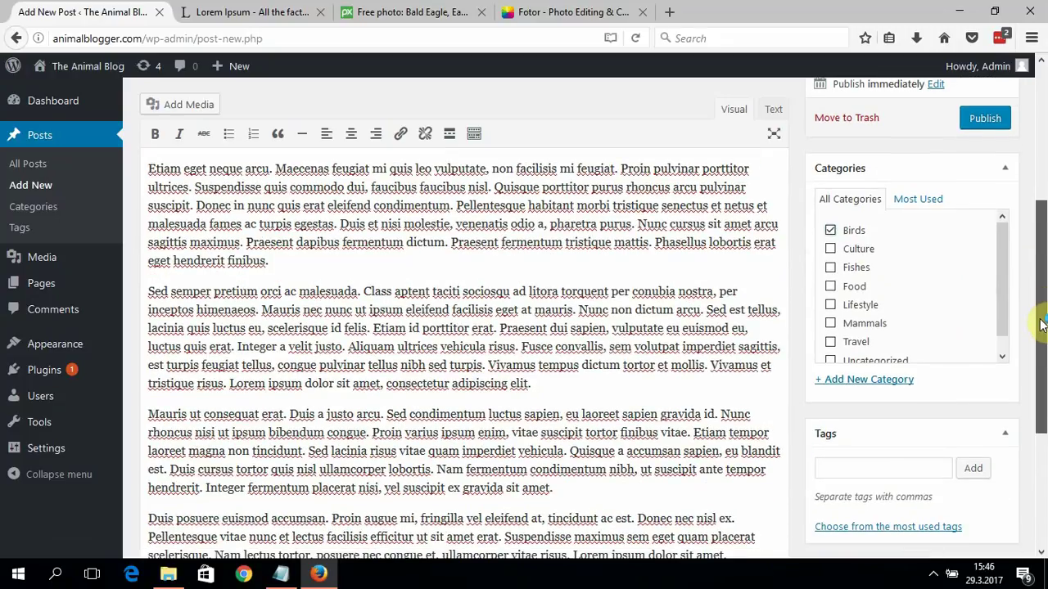
pyautogui.scroll(-3, 916, 374)
pyautogui.click(898, 362)
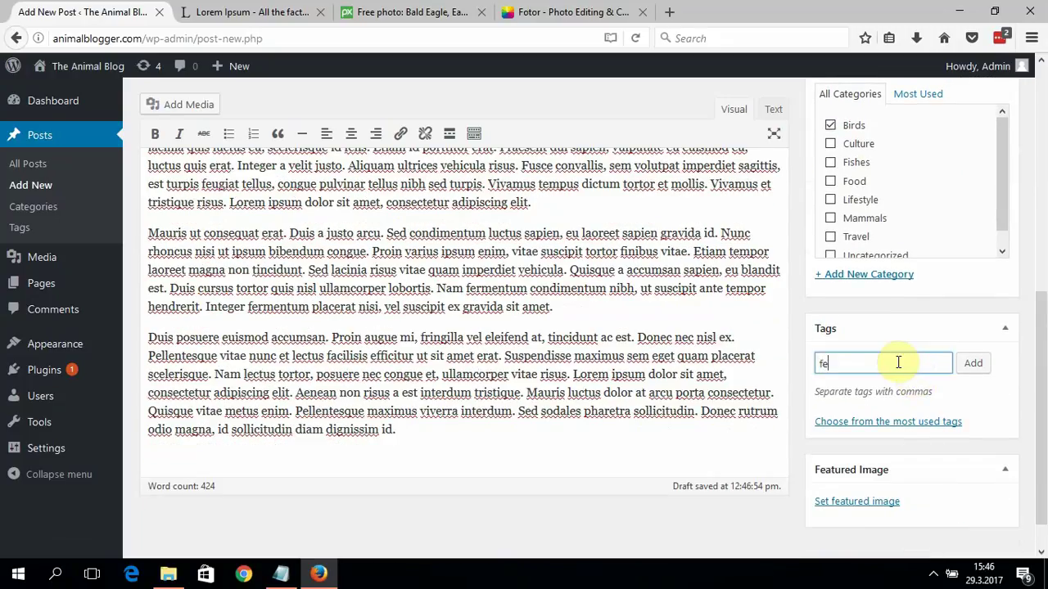
pyautogui.write('featured,')
pyautogui.click(972, 363)
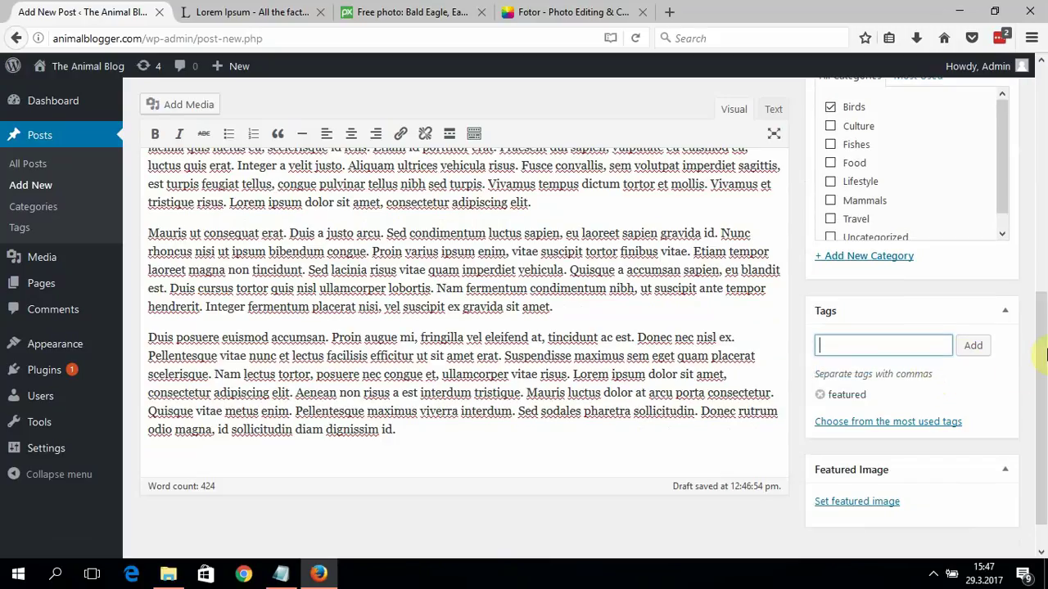
pyautogui.moveTo(1045, 352); pyautogui.dragTo(830, 546)
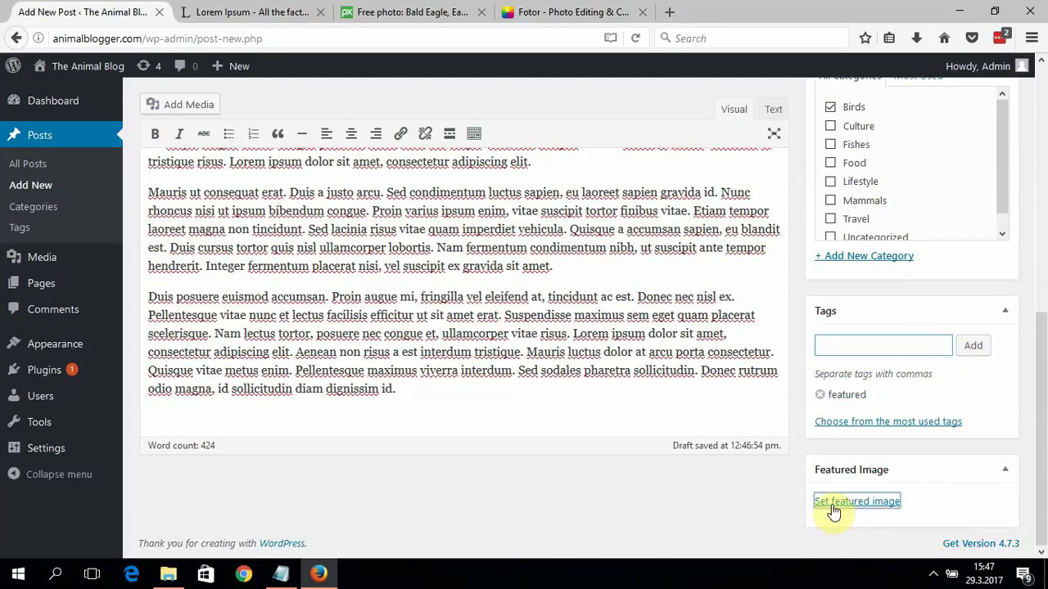
# Upload mallard-2144523_1920 with alt text 'Mallard' and set it as the post's featured image.
pyautogui.click(833, 506)
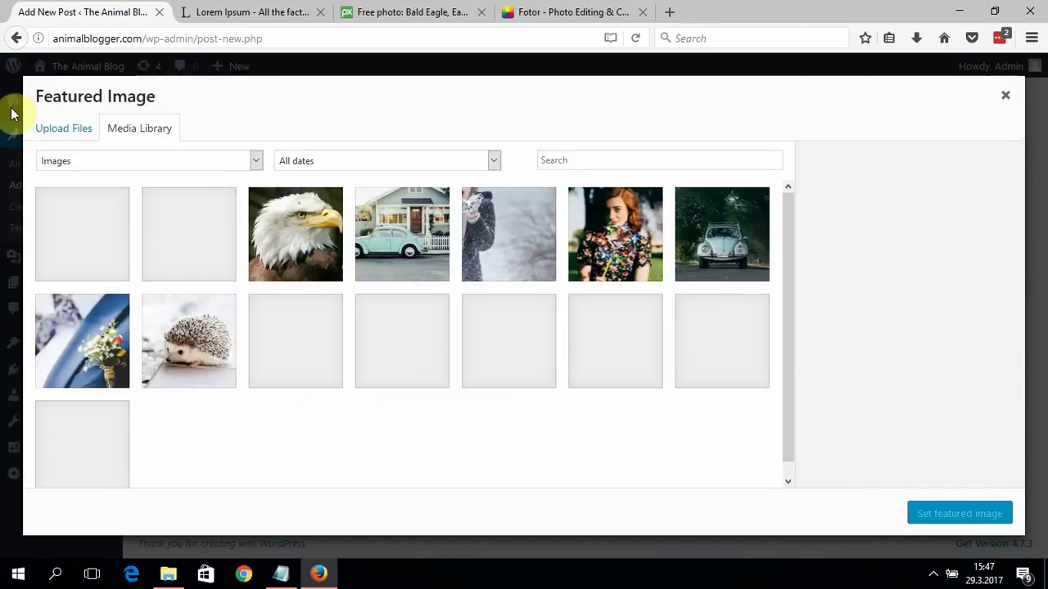
pyautogui.click(39, 128)
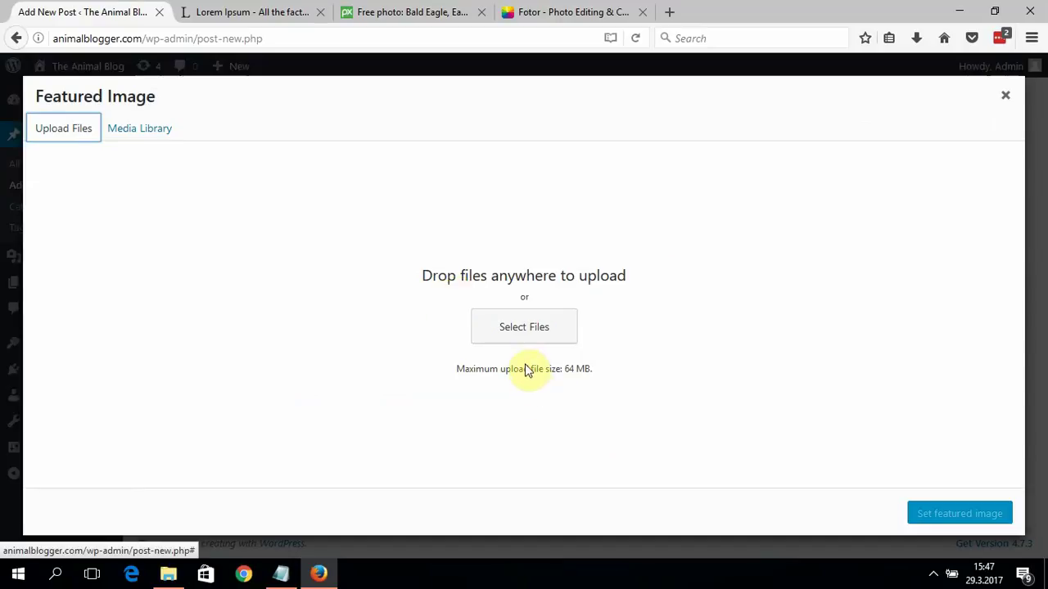
pyautogui.click(512, 330)
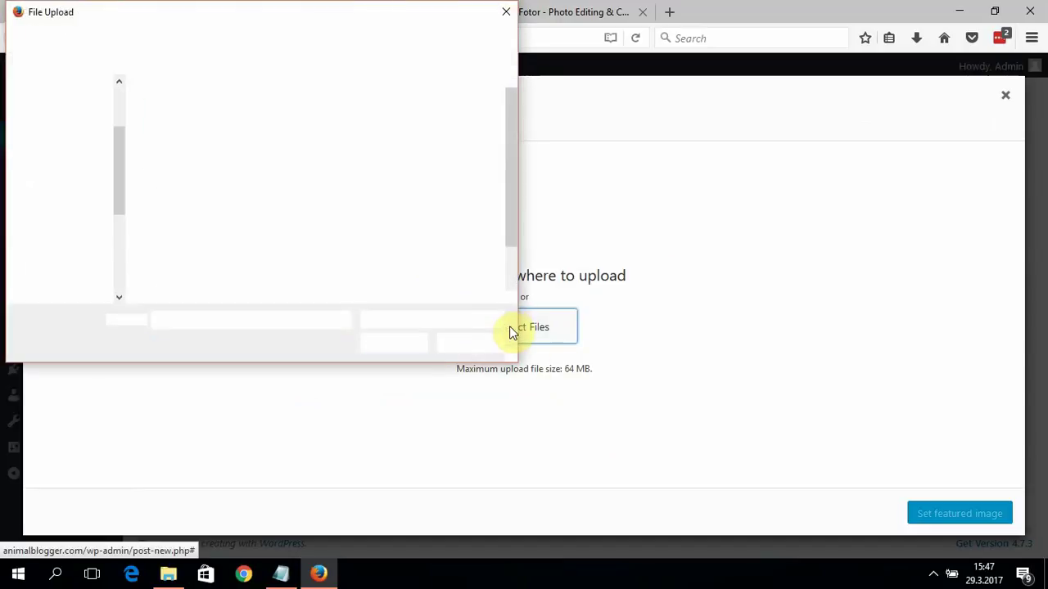
pyautogui.click(481, 125)
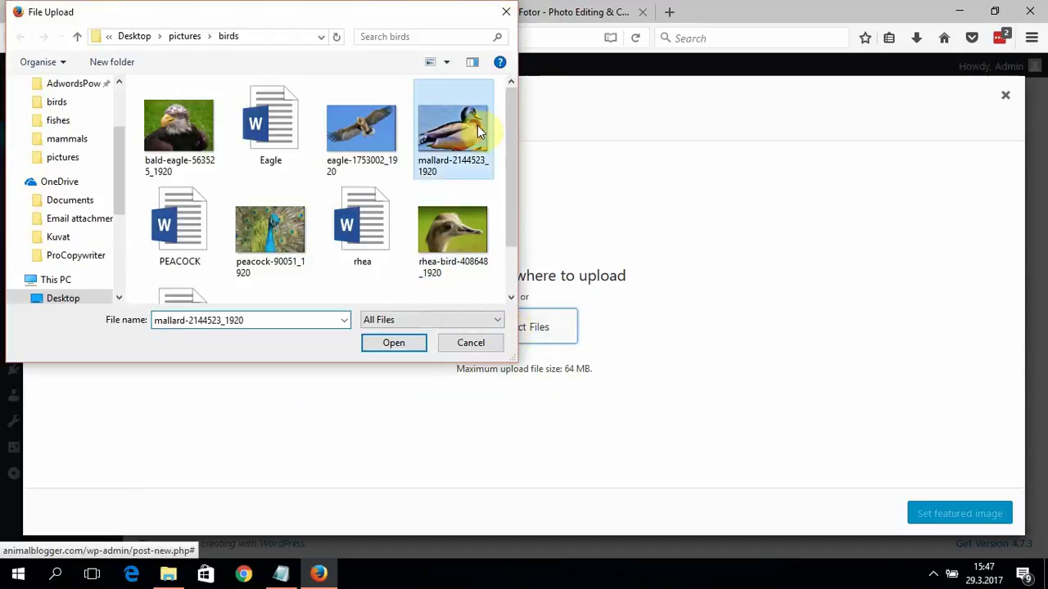
pyautogui.click(382, 348)
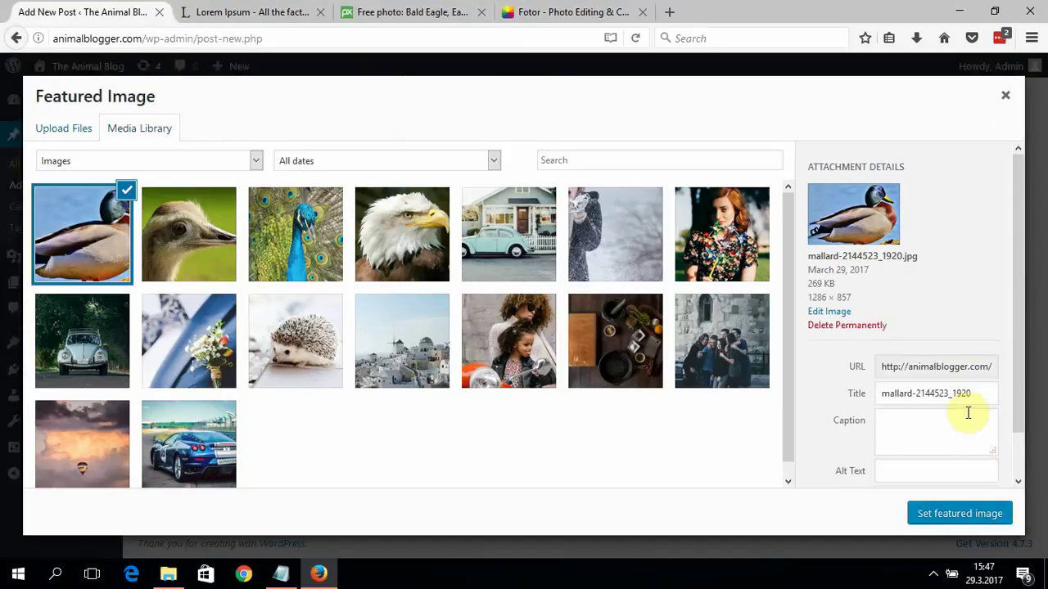
pyautogui.moveTo(1023, 407); pyautogui.dragTo(982, 434)
pyautogui.click(944, 436)
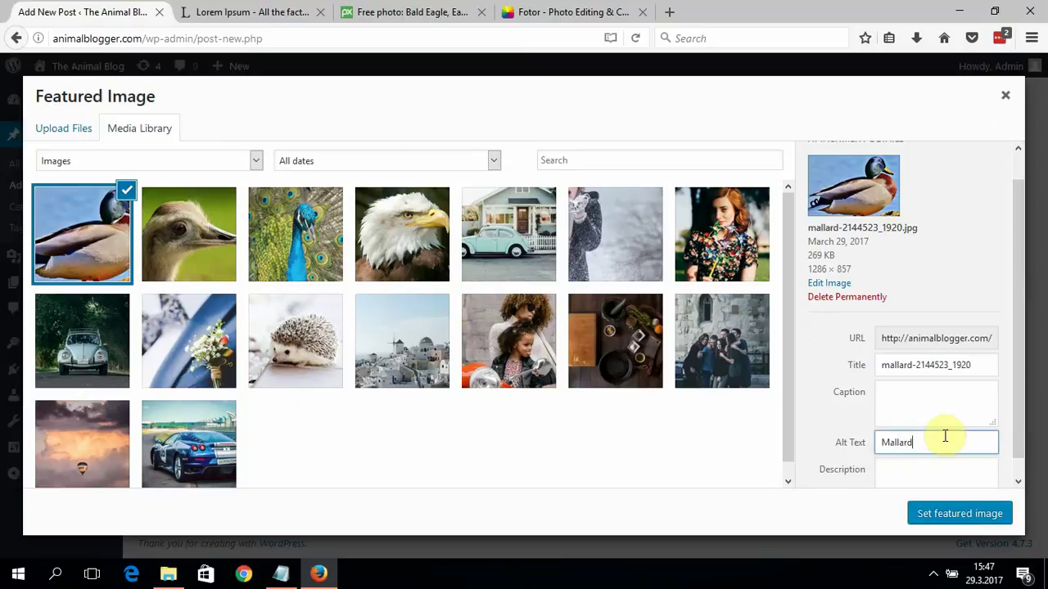
pyautogui.click(938, 511)
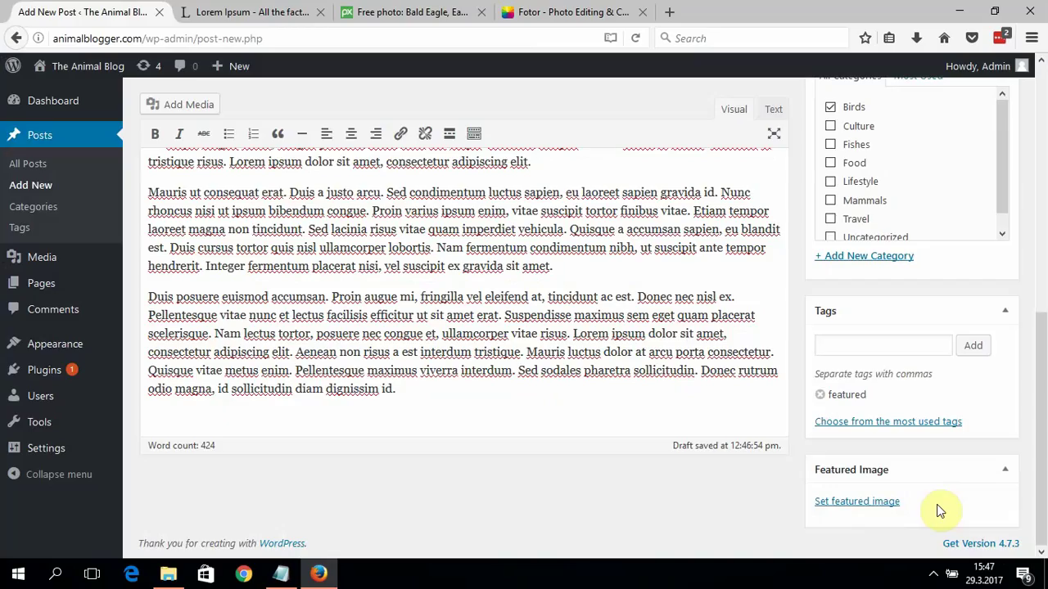
pyautogui.scroll(-3, 936, 505)
# Publish the Mallard post.
pyautogui.scroll(1, 1041, 311)
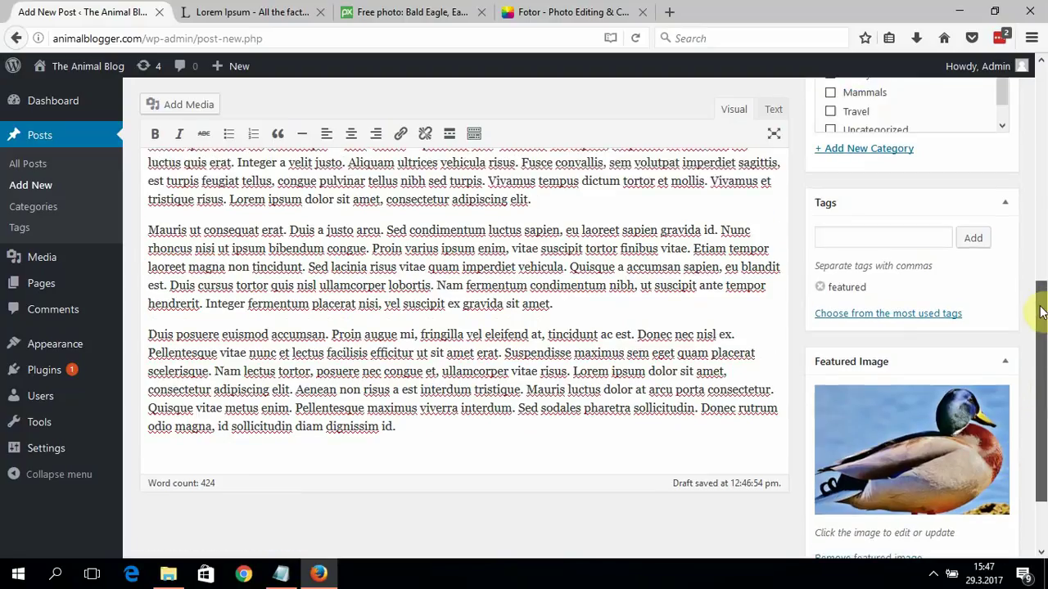
pyautogui.scroll(6, 1041, 311)
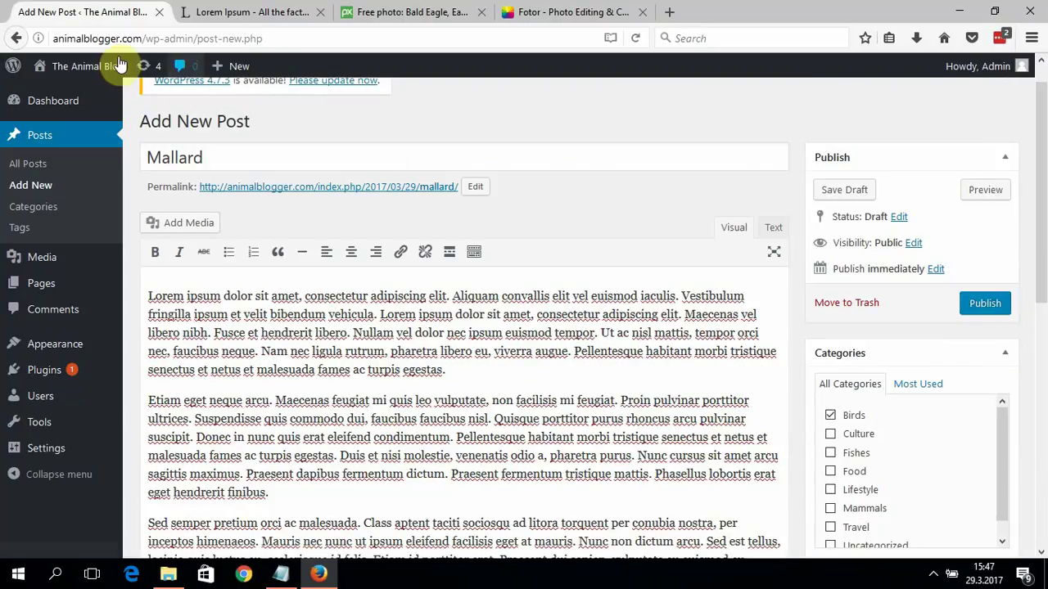
pyautogui.click(968, 316)
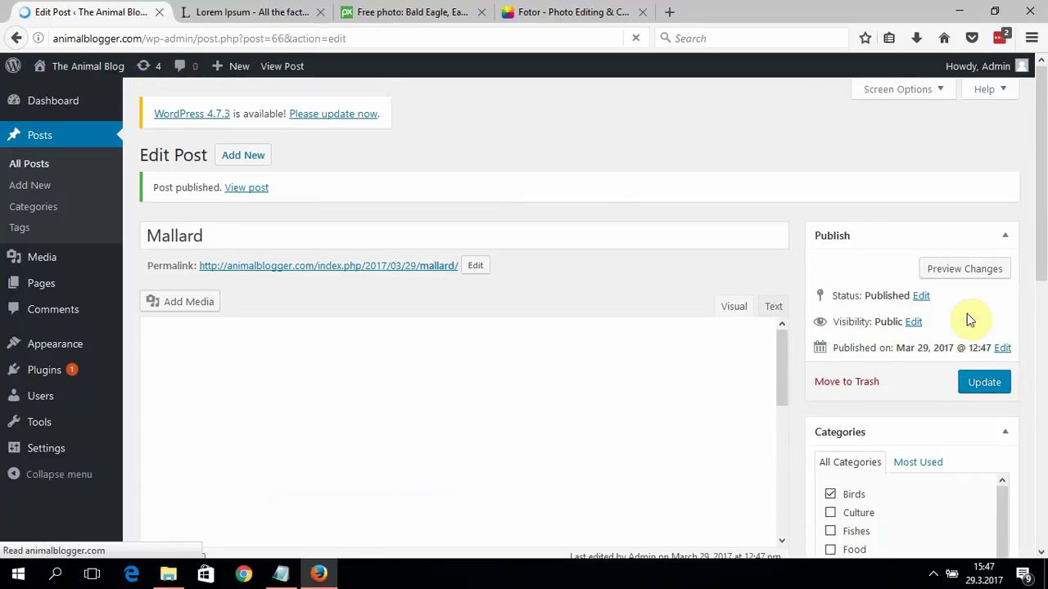
# Check the Mallard post on the blog homepage, then go back to the Dashboard.
pyautogui.click(107, 76)
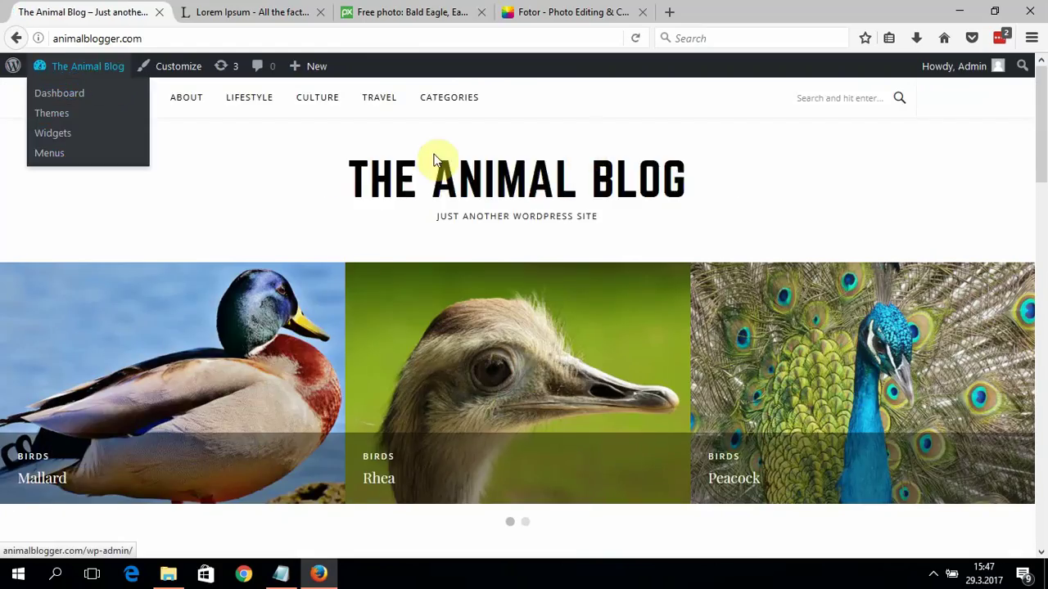
pyautogui.scroll(-2, 1045, 185)
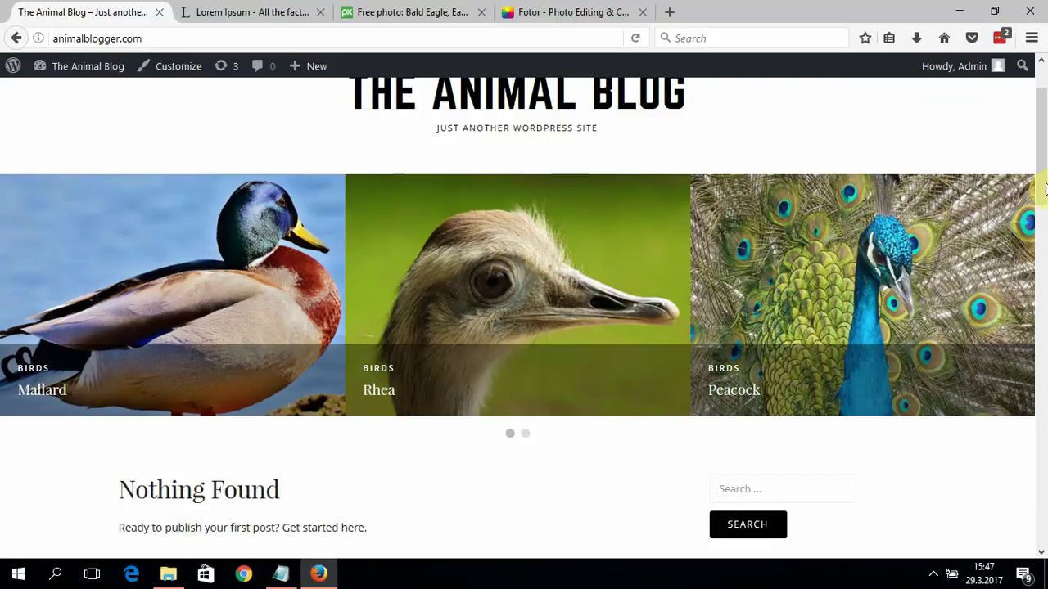
pyautogui.scroll(2, 1043, 148)
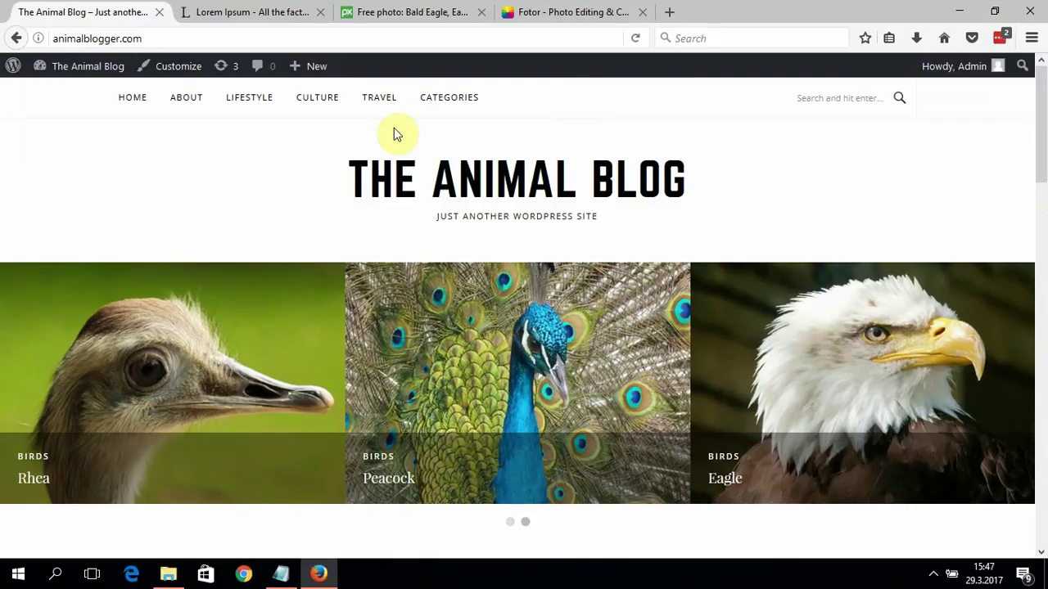
pyautogui.click(115, 67)
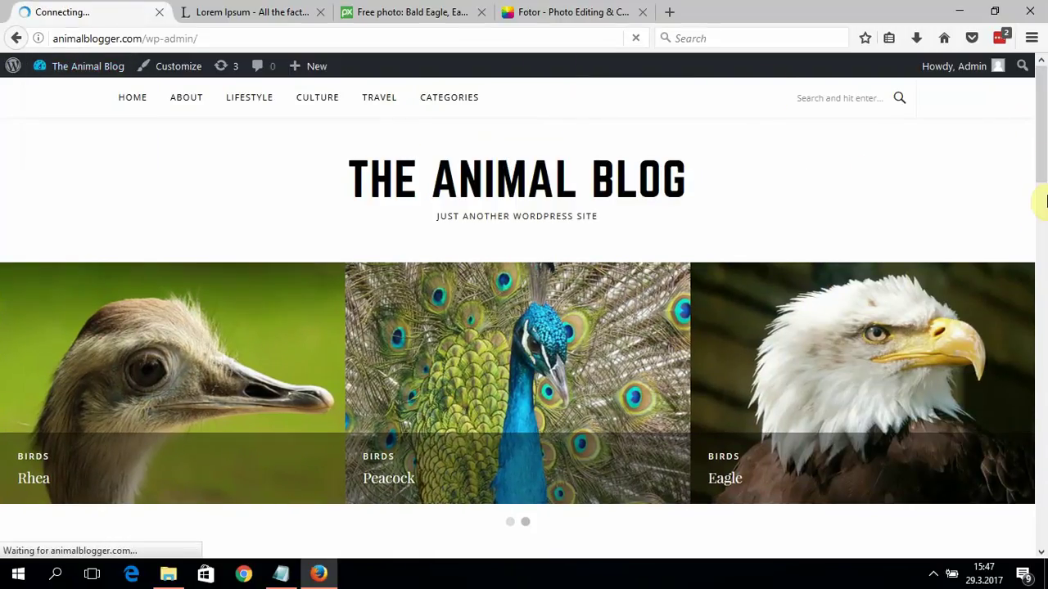
pyautogui.scroll(-1, 1040, 175)
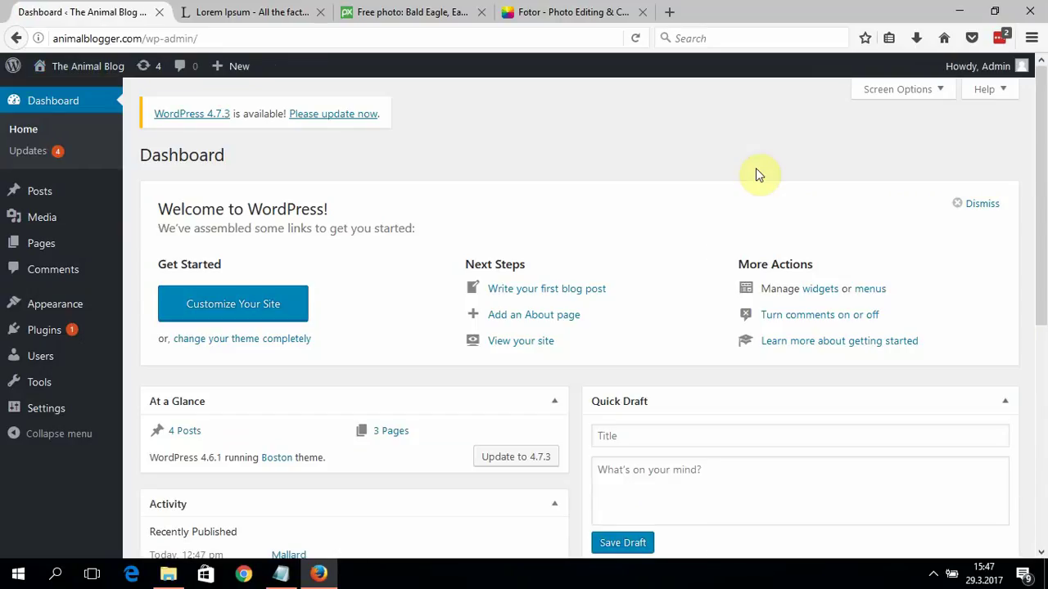
# Start a new post titled Bear and paste the lorem ipsum body text.
pyautogui.moveTo(77, 192)
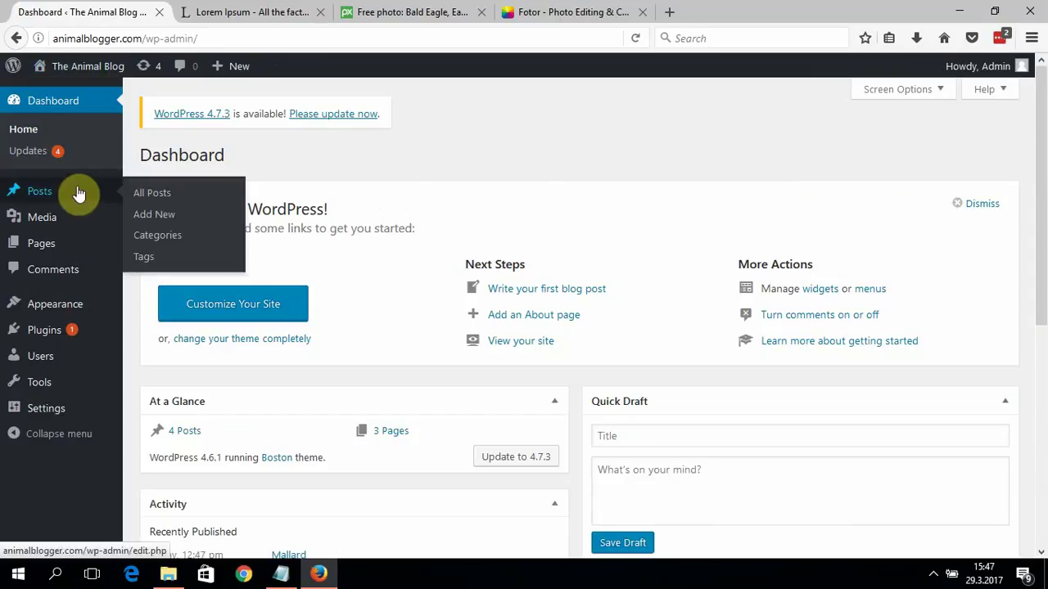
pyautogui.click(145, 218)
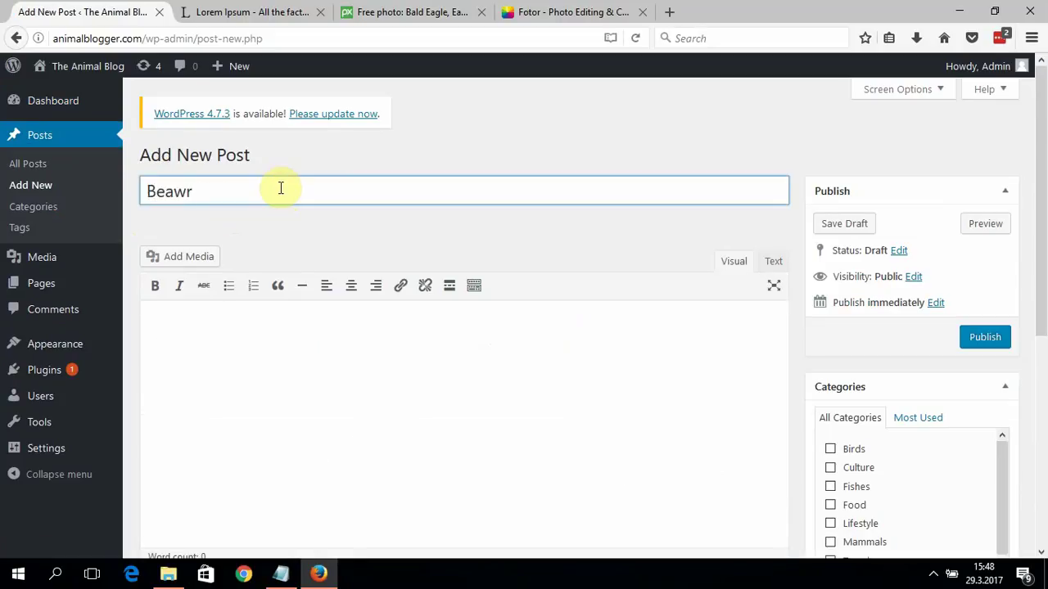
pyautogui.click(323, 381)
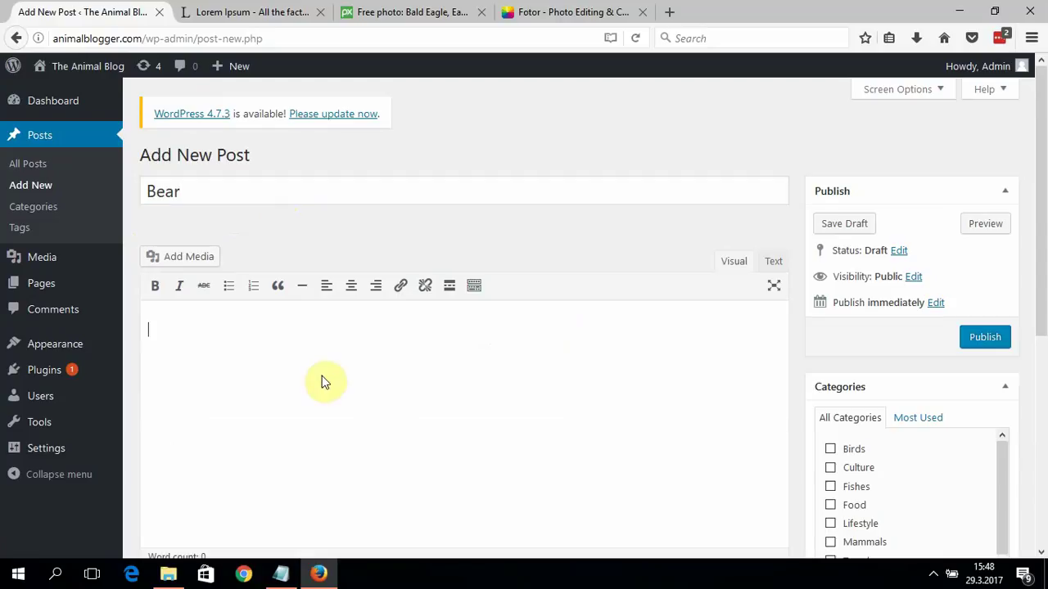
pyautogui.hotkey('ctrl', 'v')
pyautogui.tripleClick(327, 382)
# File the Bear post under Mammals and add the 'featured' tag.
pyautogui.click(1044, 356)
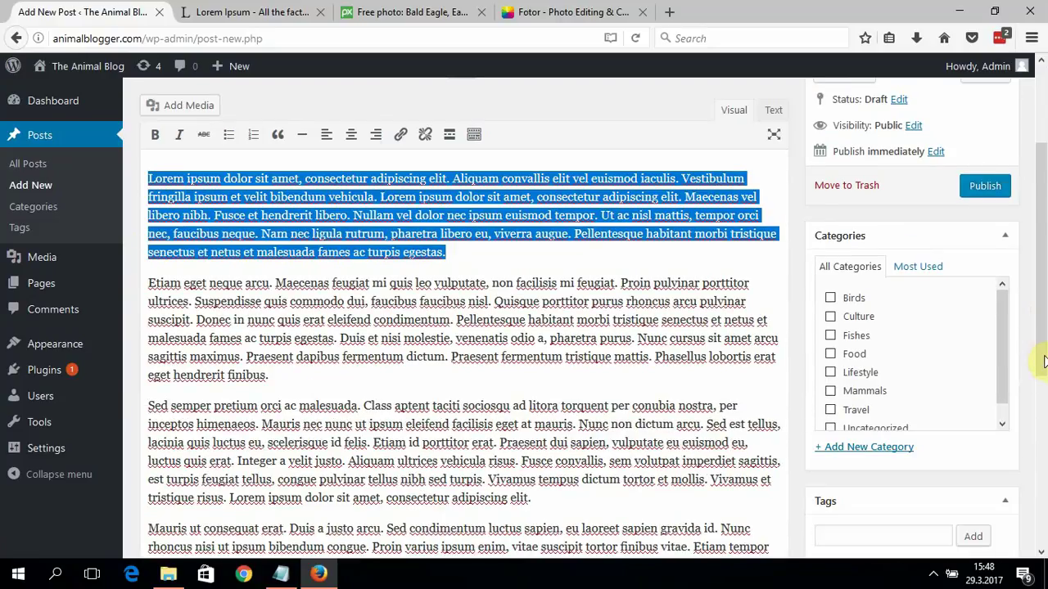
pyautogui.scroll(1, 1044, 352)
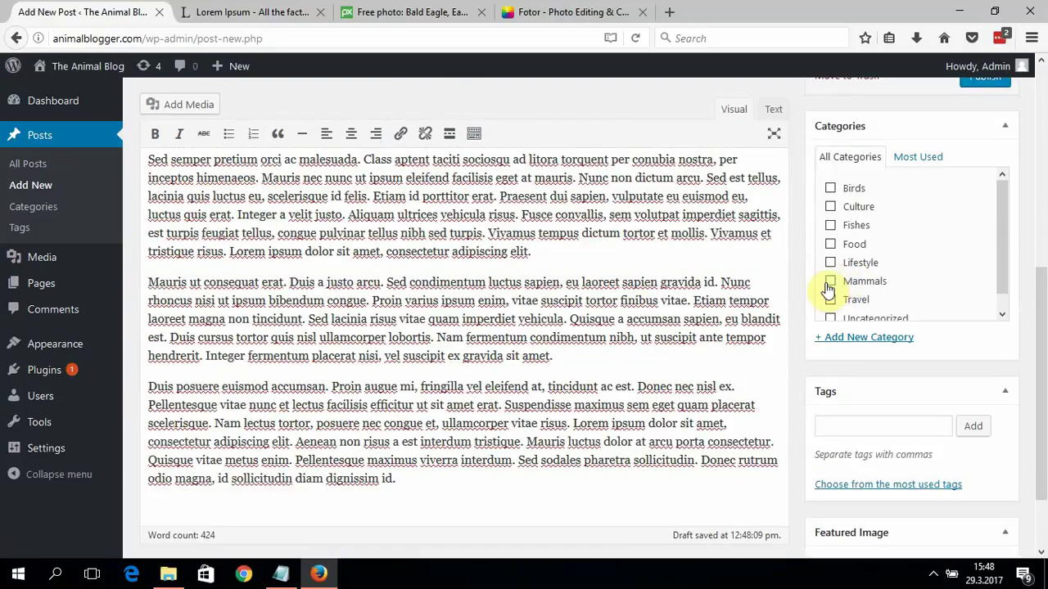
pyautogui.scroll(2, 1043, 299)
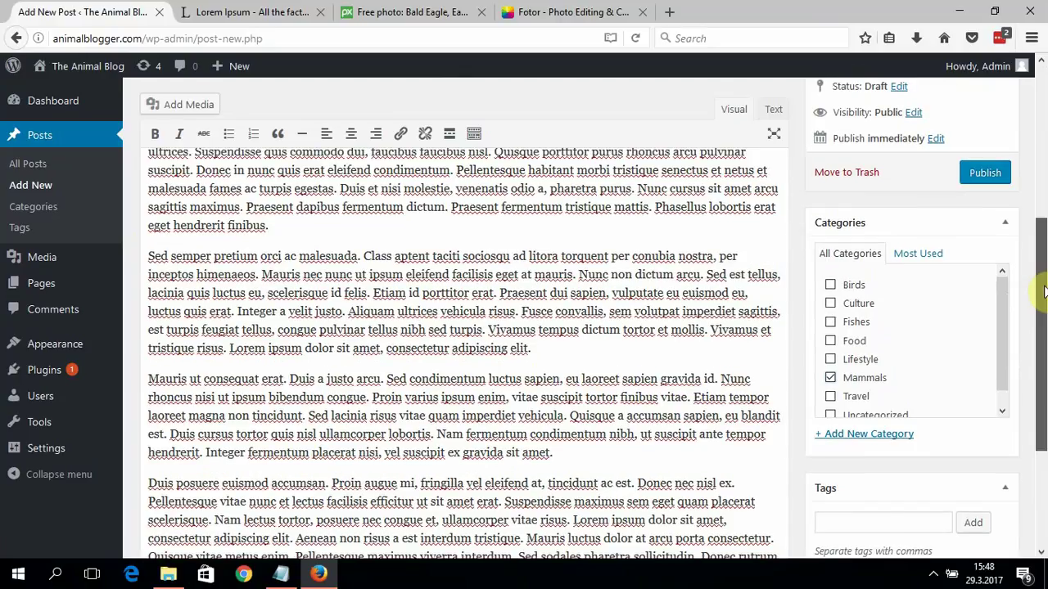
pyautogui.scroll(-1, 1043, 299)
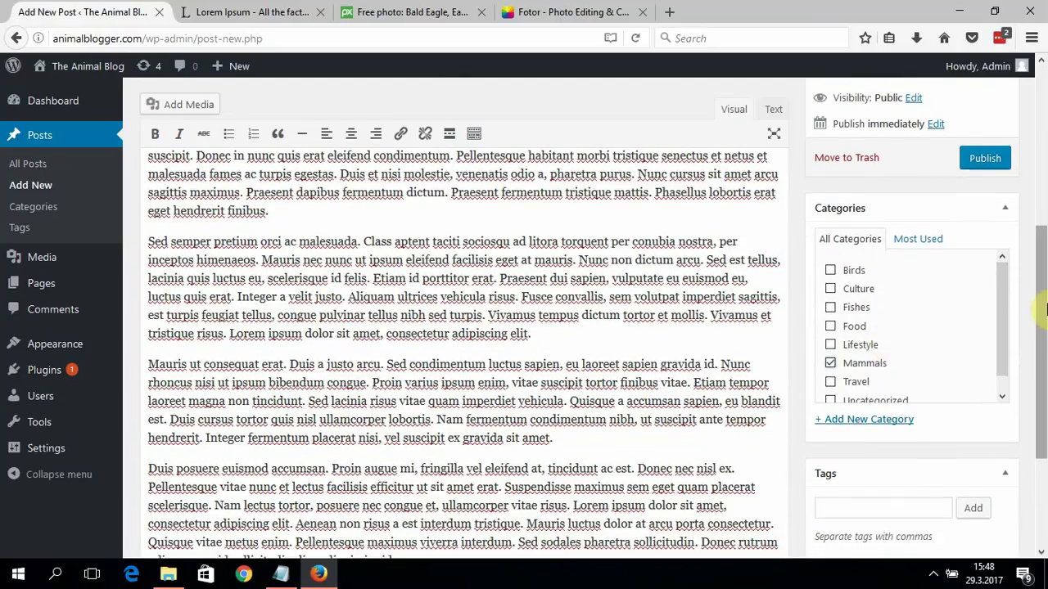
pyautogui.moveTo(1042, 304); pyautogui.dragTo(1039, 346)
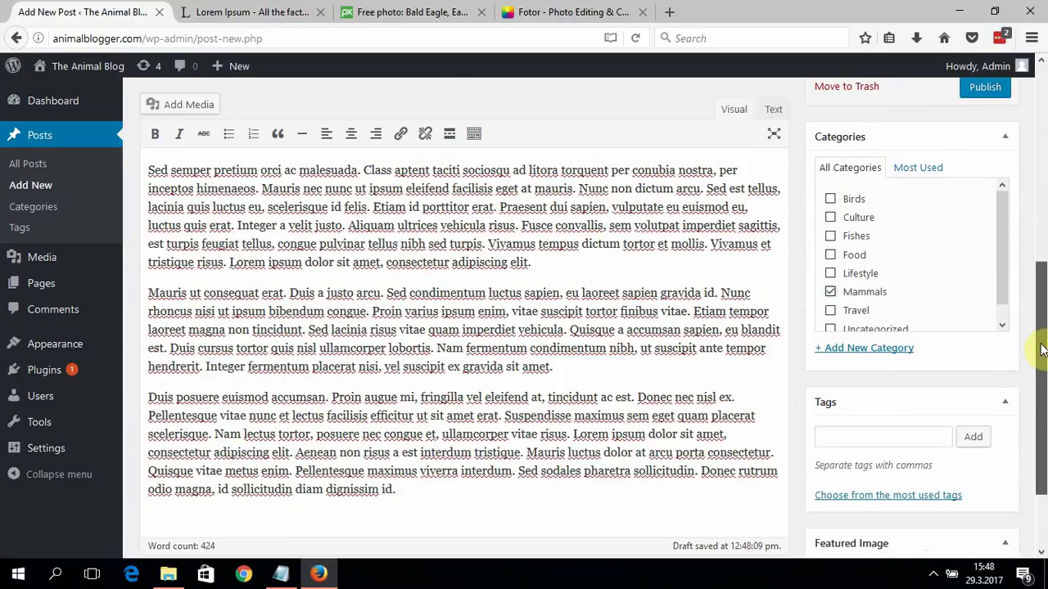
pyautogui.click(898, 427)
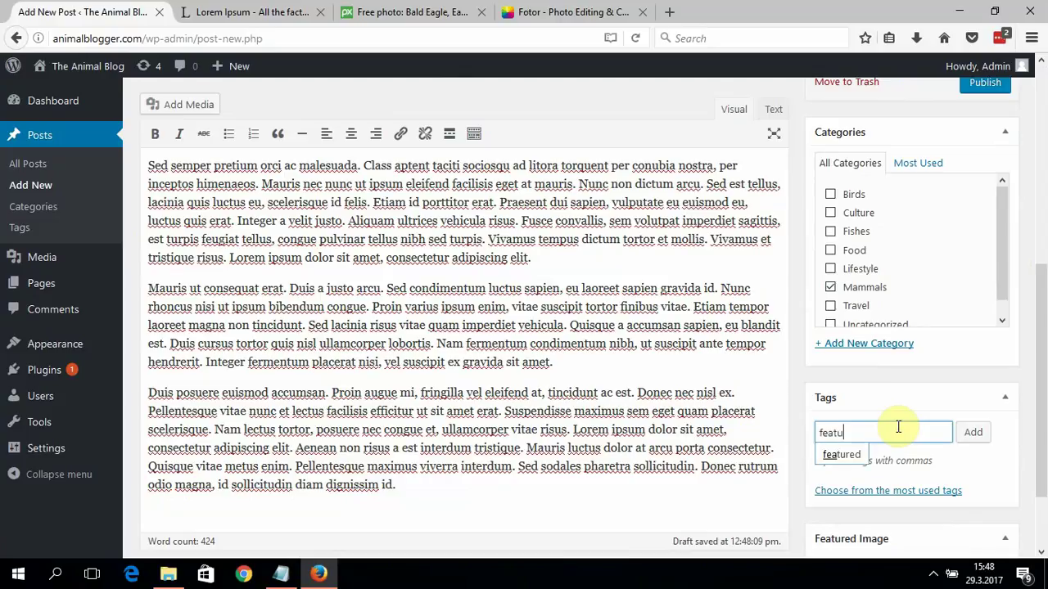
pyautogui.click(841, 455)
pyautogui.click(973, 432)
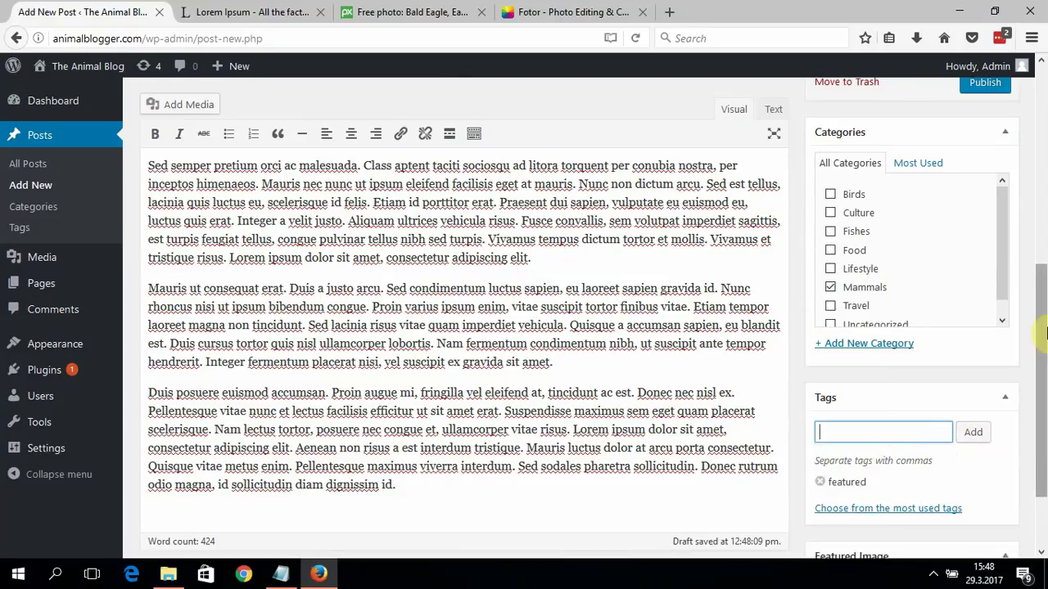
pyautogui.moveTo(1044, 333); pyautogui.dragTo(1038, 402)
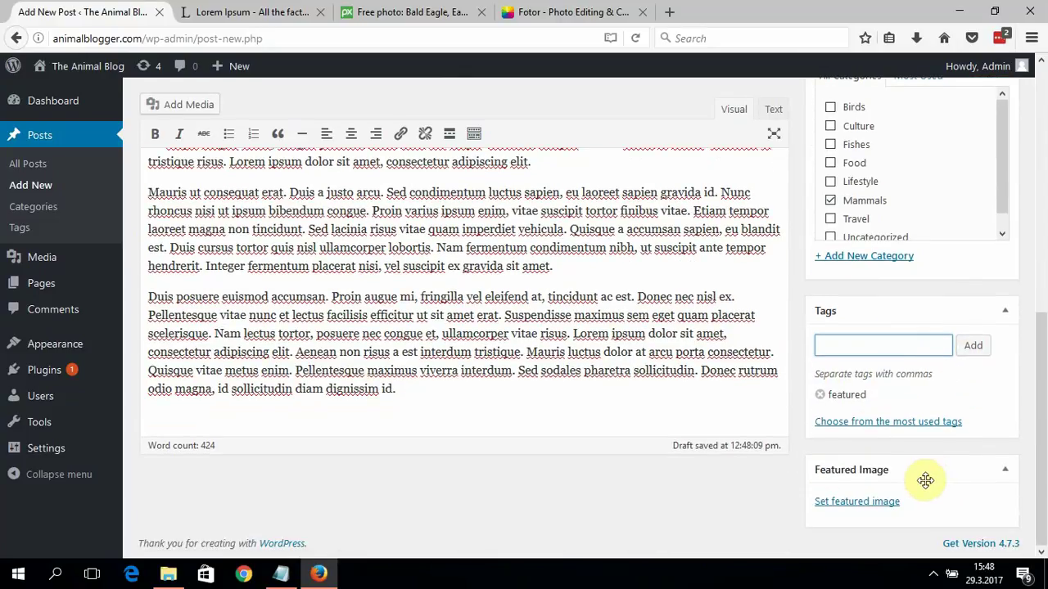
# Upload bear-422682_1920 from Desktop > pictures > mammals, alt text 'Bear', as the featured image.
pyautogui.click(874, 500)
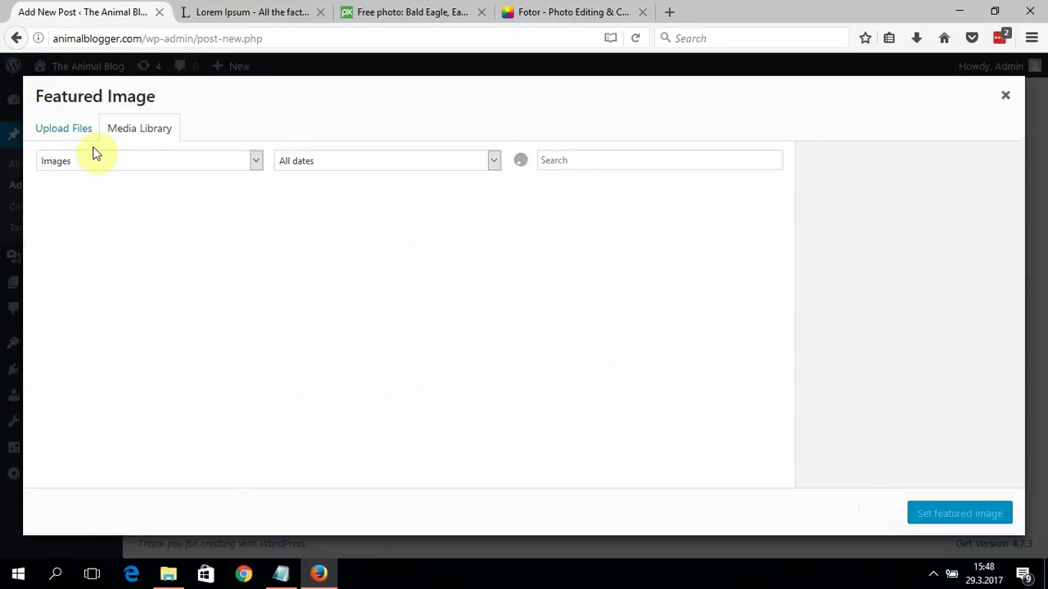
pyautogui.click(70, 132)
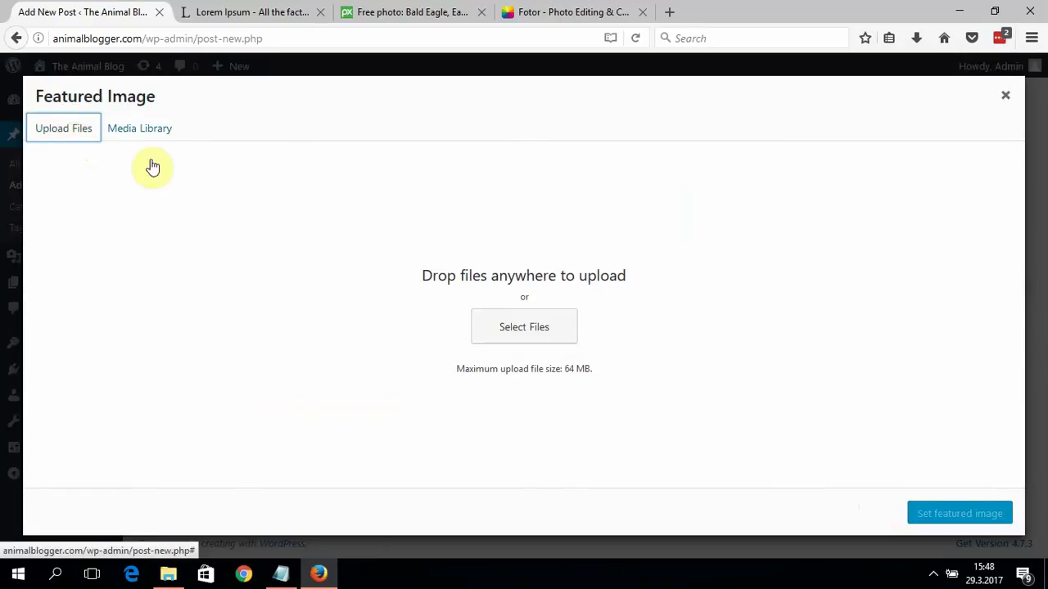
pyautogui.click(478, 329)
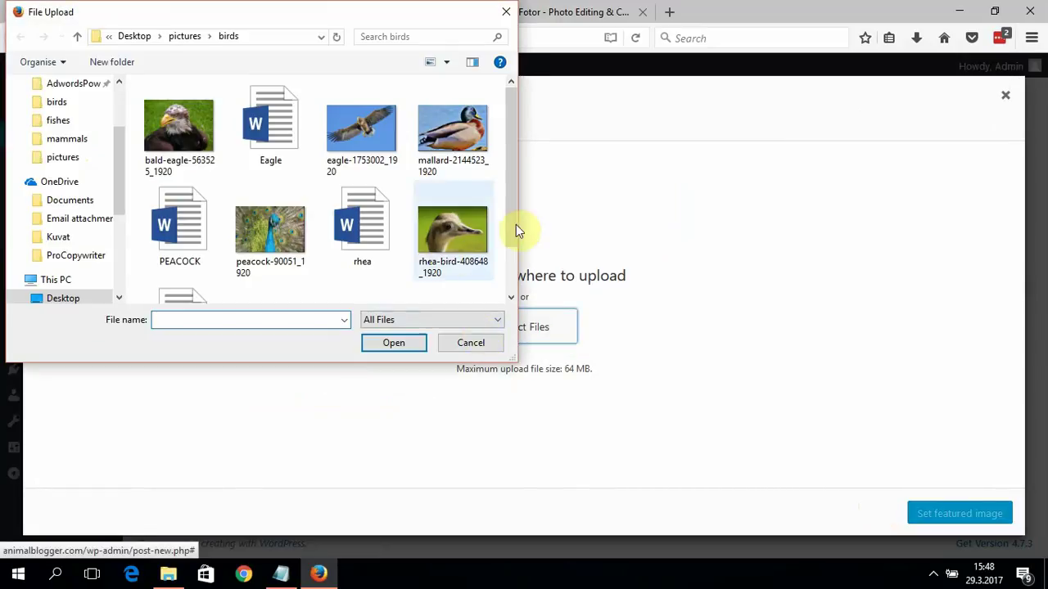
pyautogui.moveTo(514, 220)
pyautogui.mouseDown()
pyautogui.moveTo(509, 256)
pyautogui.moveTo(510, 234)
pyautogui.mouseUp()
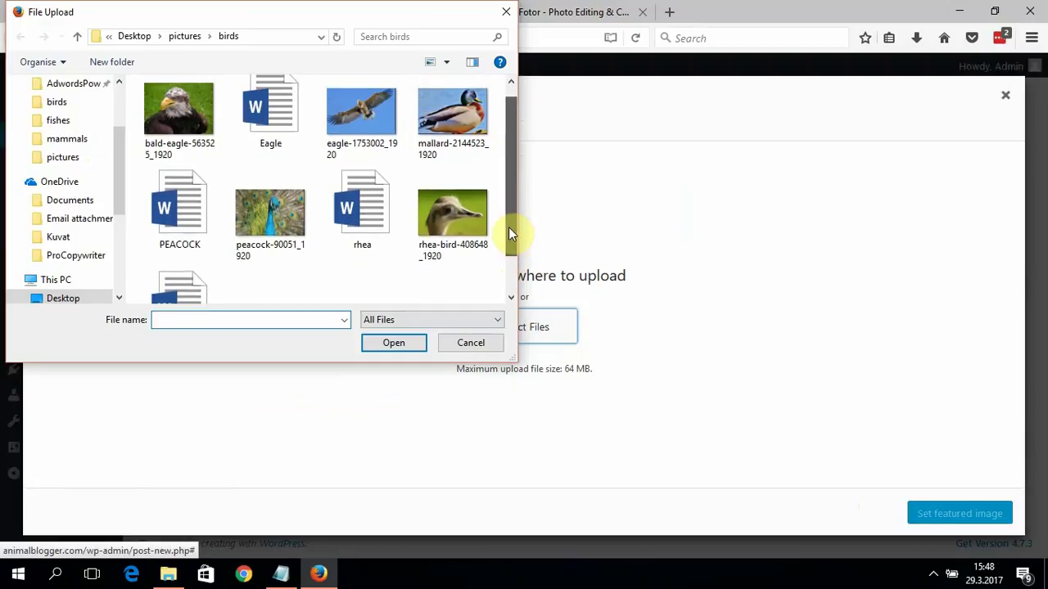
pyautogui.scroll(-2, 94, 301)
pyautogui.click(63, 225)
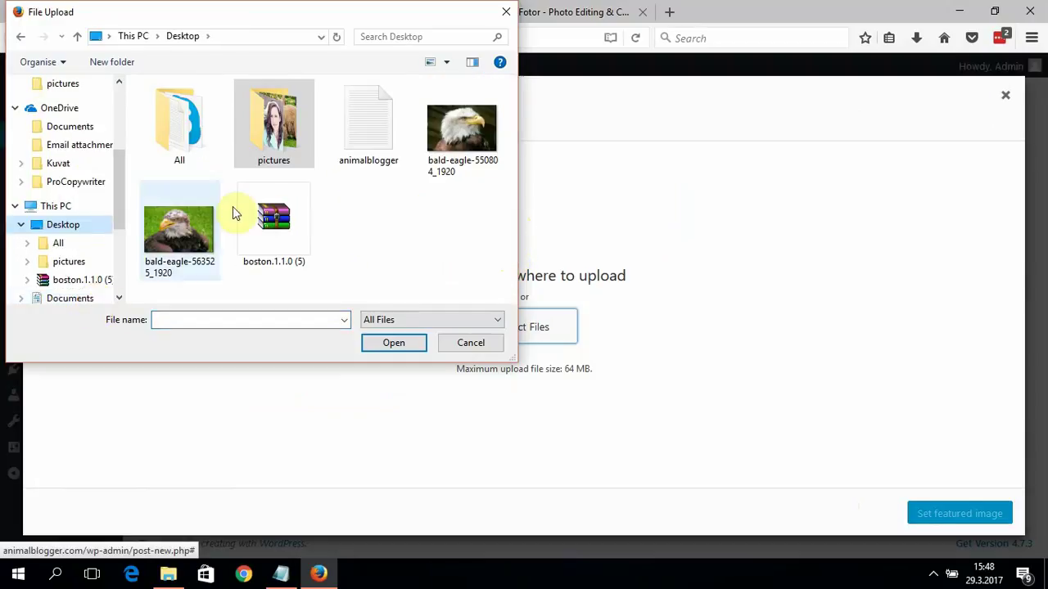
pyautogui.doubleClick(269, 164)
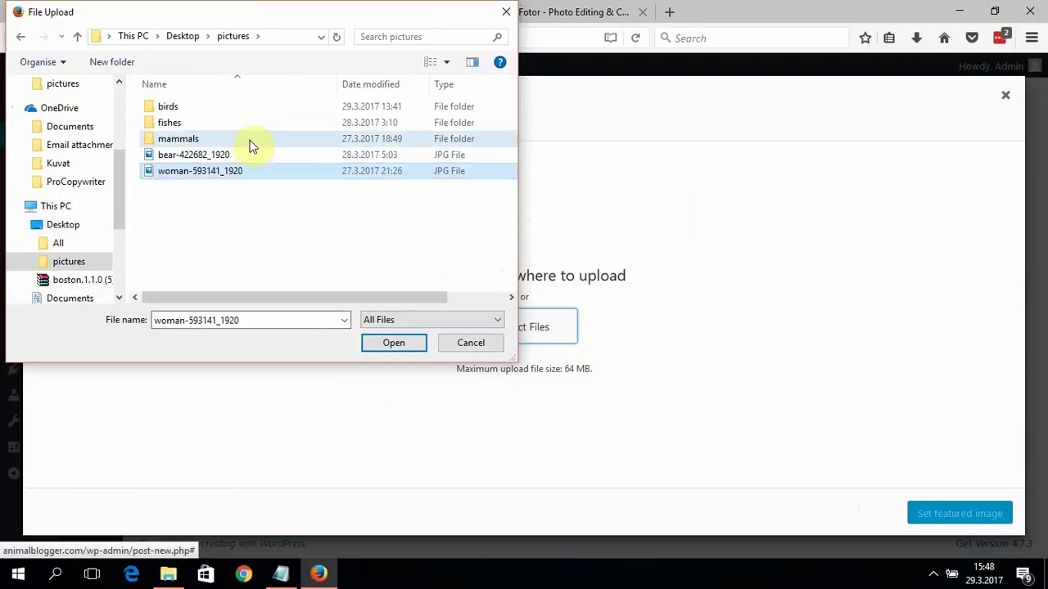
pyautogui.doubleClick(250, 141)
pyautogui.click(223, 121)
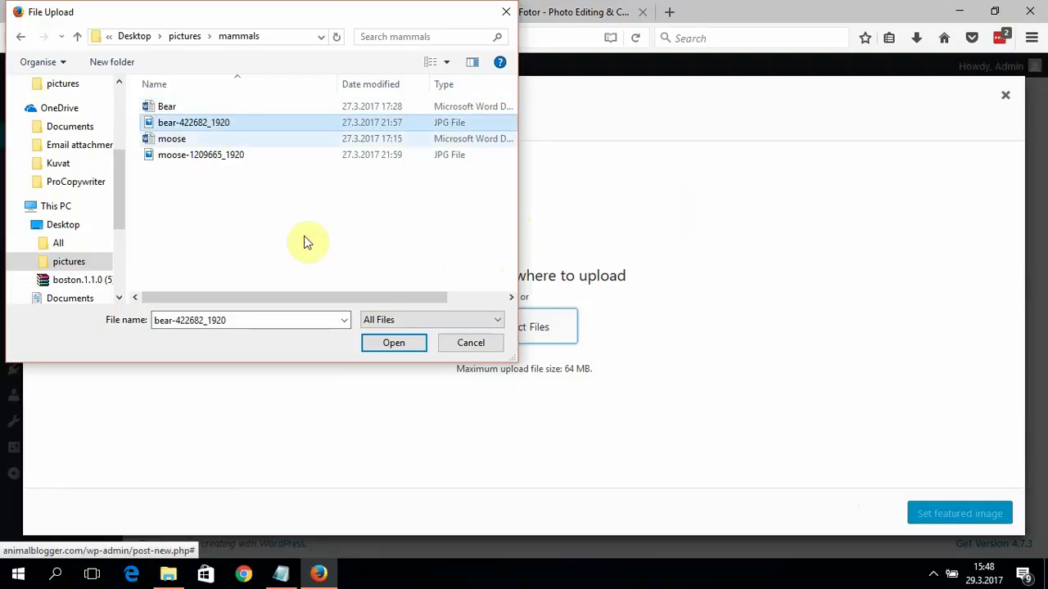
pyautogui.click(391, 347)
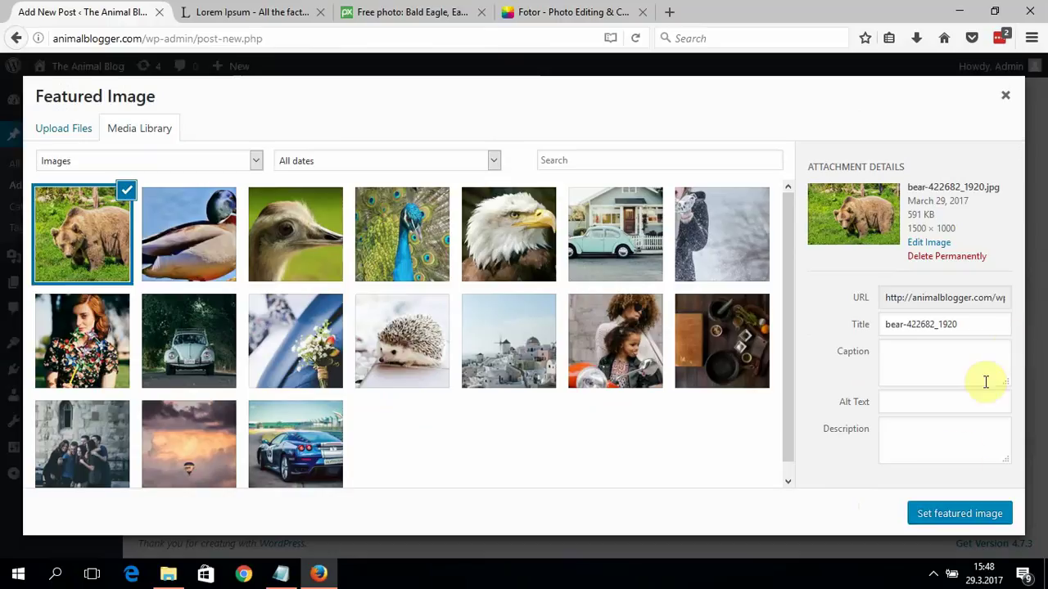
pyautogui.click(931, 405)
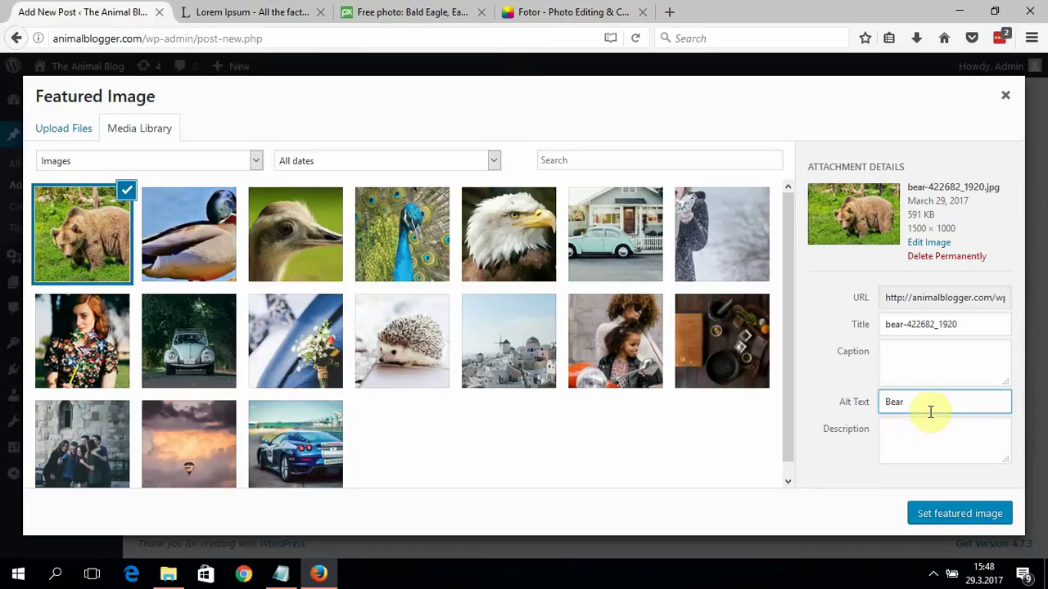
pyautogui.click(941, 513)
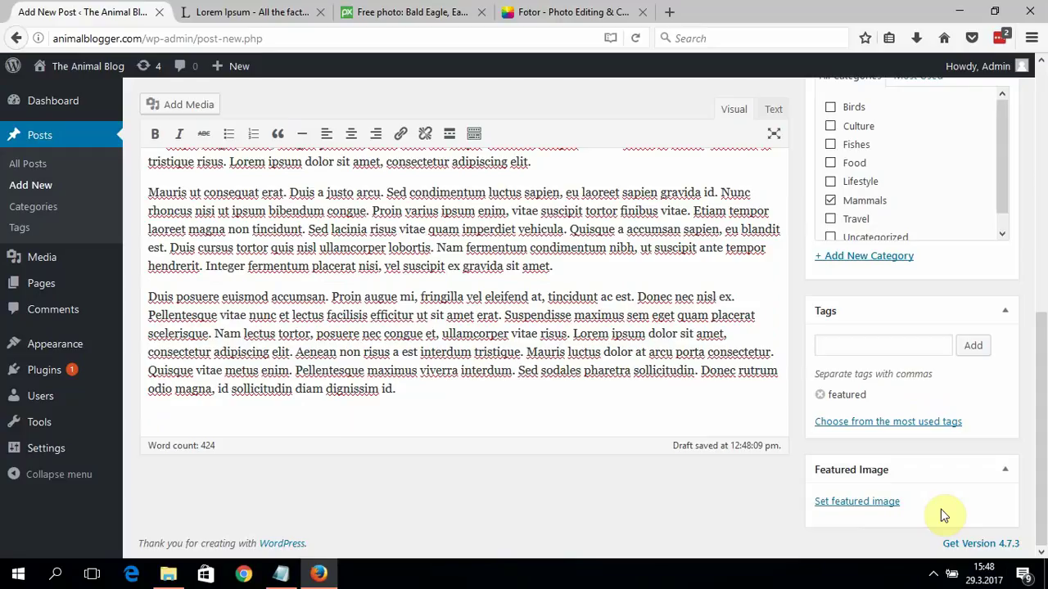
# Publish the Bear post, view it leading the homepage slider, and return to the Dashboard.
pyautogui.scroll(5, 977, 386)
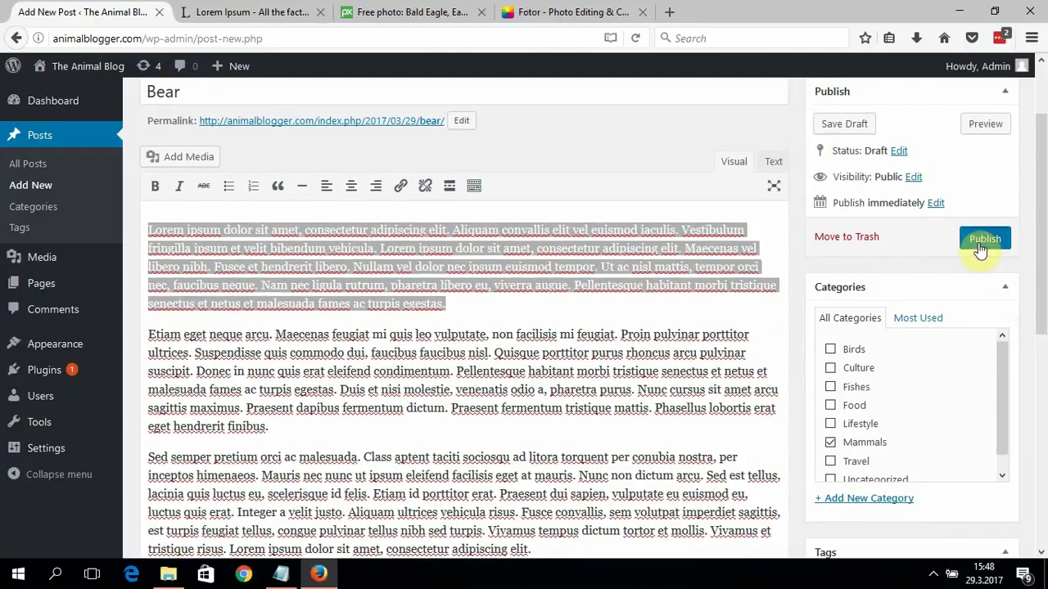
pyautogui.click(980, 246)
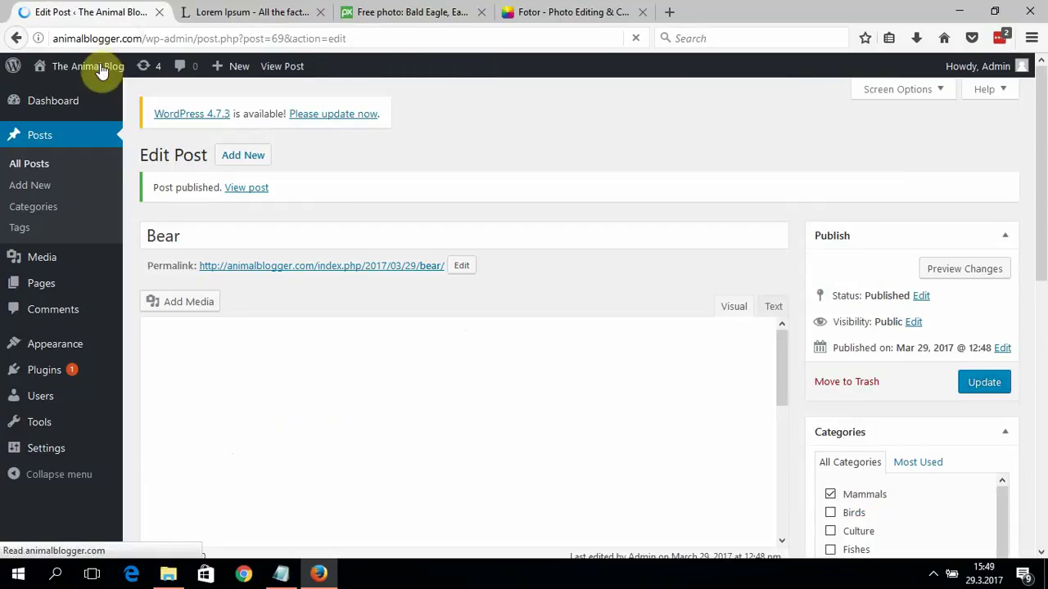
pyautogui.click(102, 72)
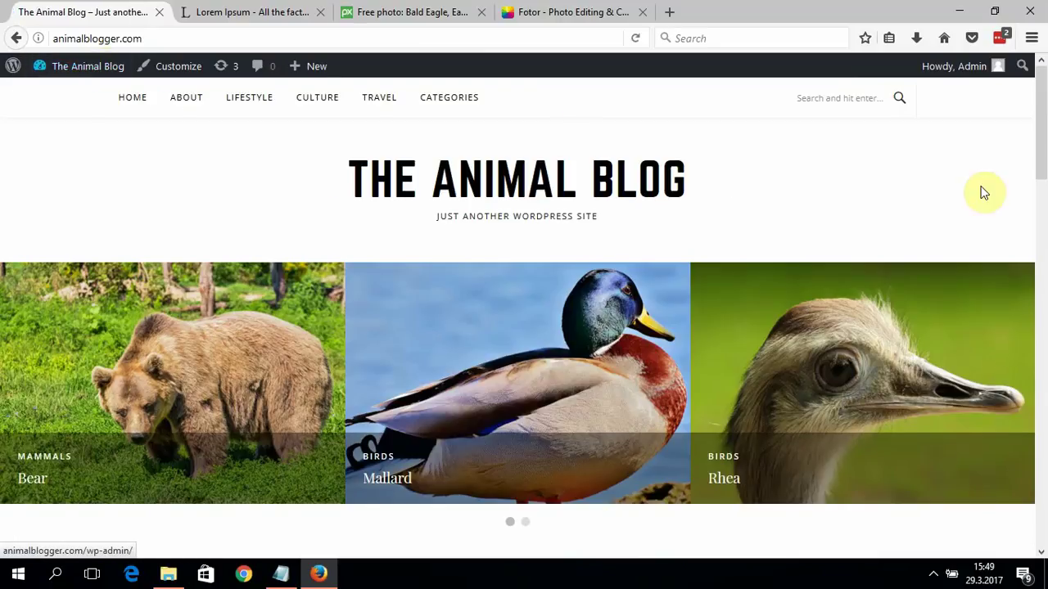
pyautogui.moveTo(1044, 170); pyautogui.dragTo(1022, 156)
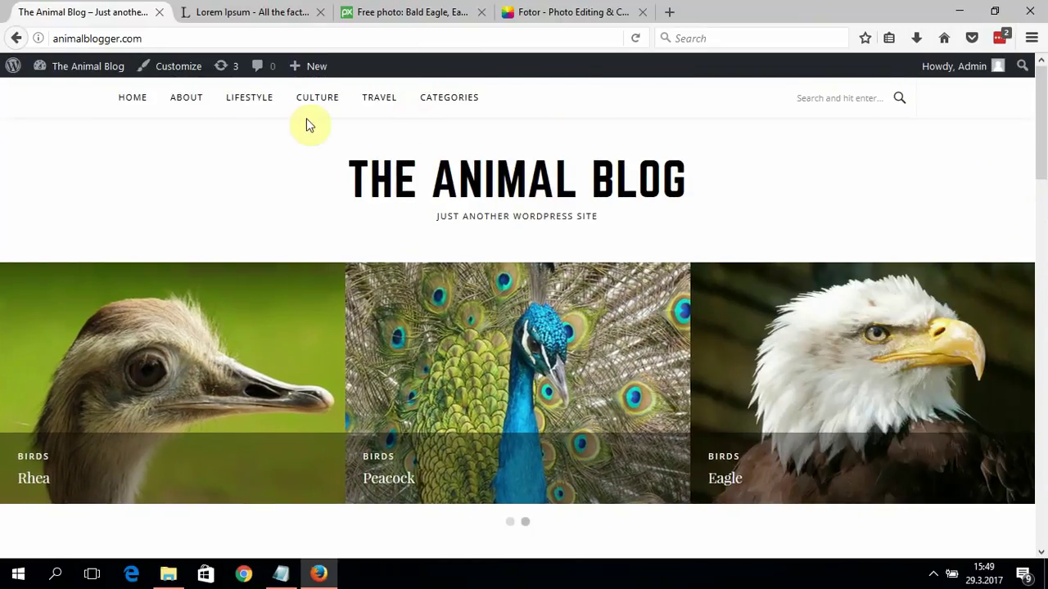
pyautogui.moveTo(101, 76)
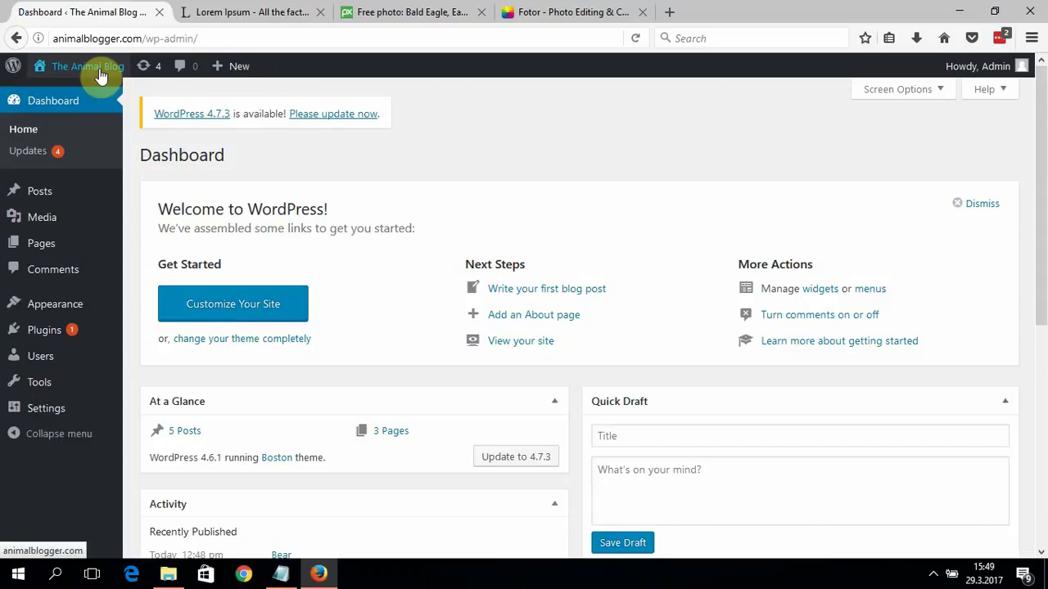
# Open the Bear post for editing from the All Posts list.
pyautogui.moveTo(103, 203)
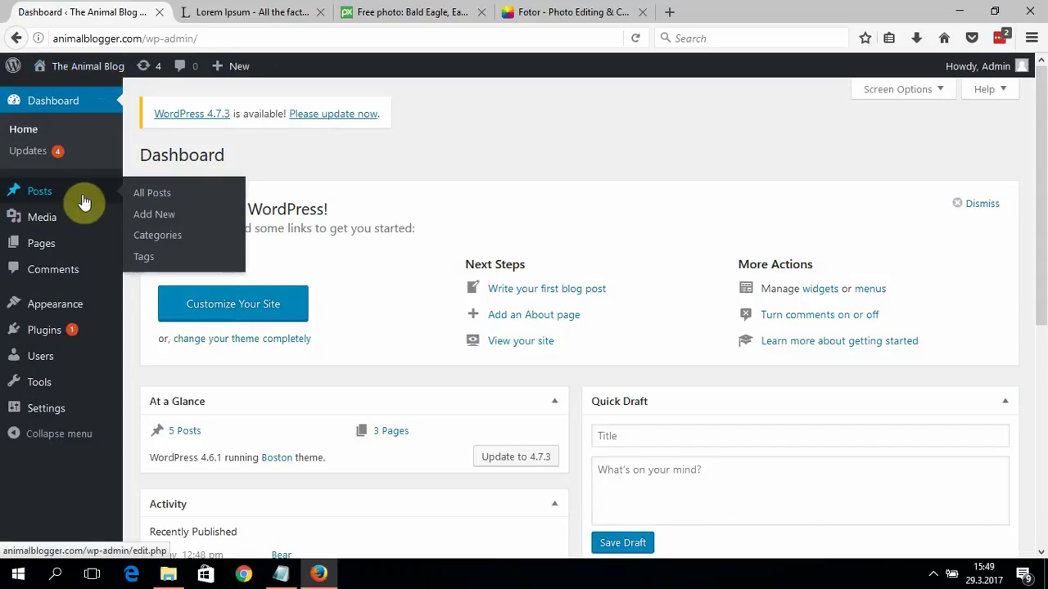
pyautogui.click(138, 215)
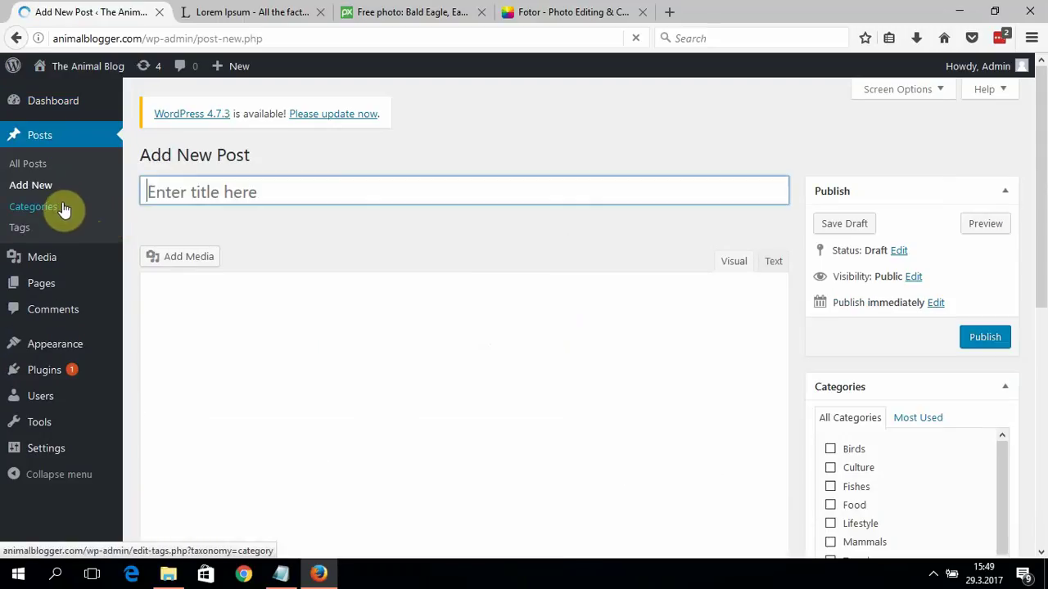
pyautogui.click(42, 167)
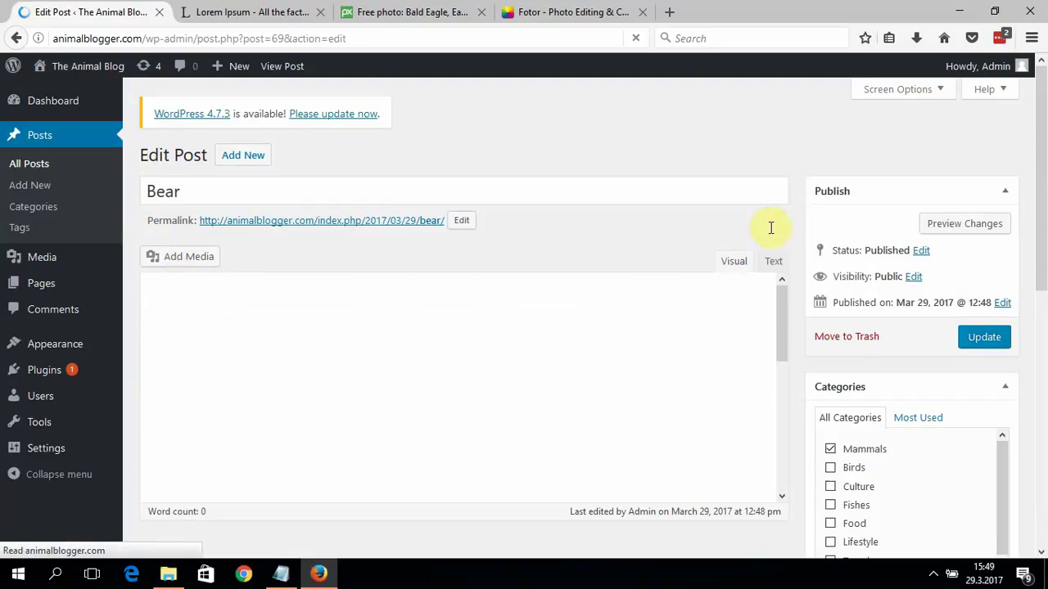
pyautogui.moveTo(1045, 179); pyautogui.dragTo(1045, 246)
pyautogui.scroll(-5, 1039, 315)
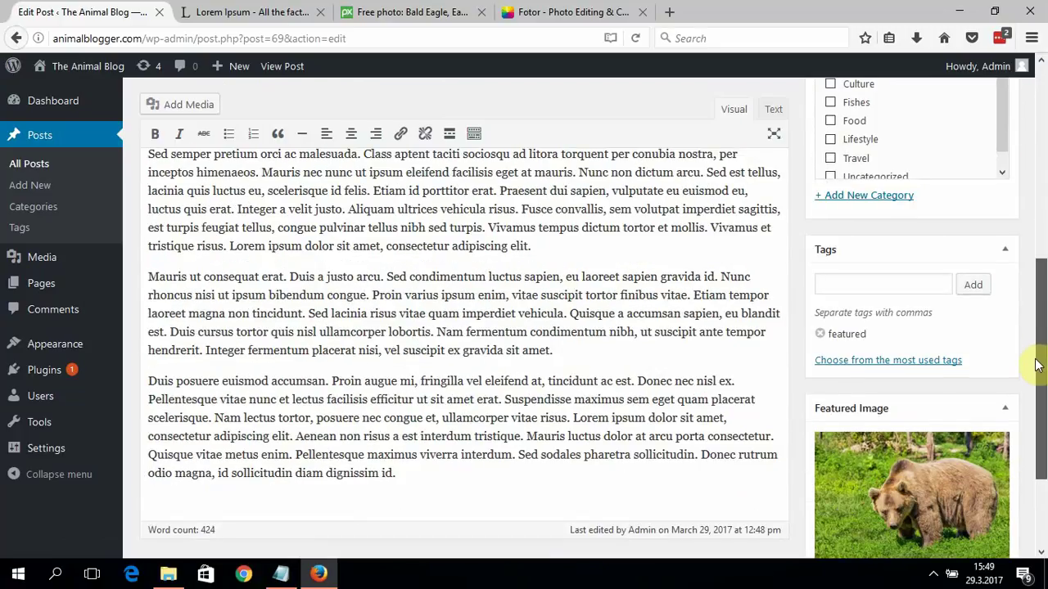
pyautogui.scroll(3, 1031, 395)
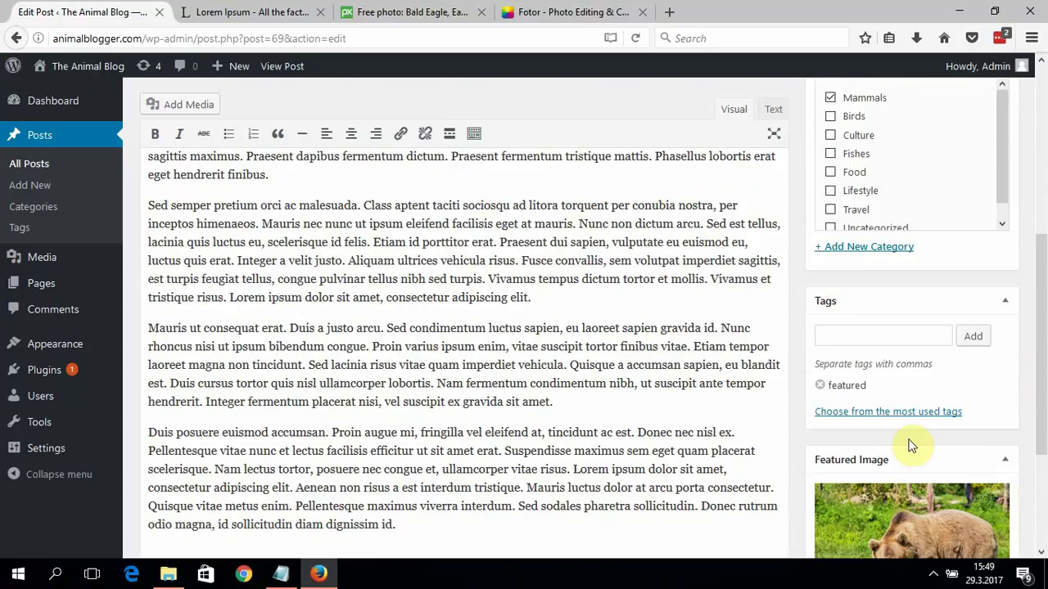
# Delete the 'featured' tag from the Bear post and save it with Update.
pyautogui.click(819, 387)
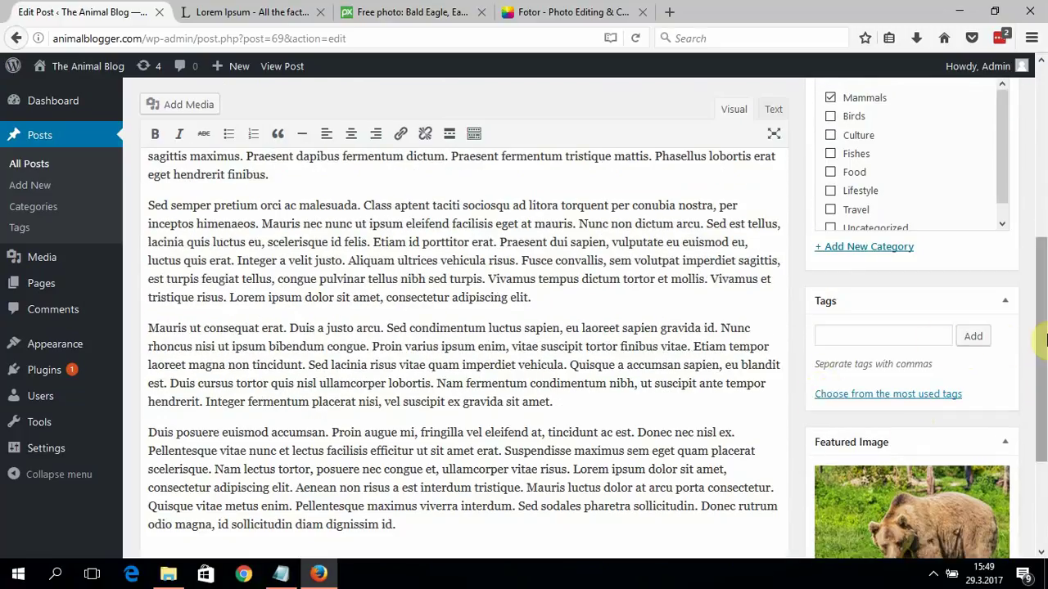
pyautogui.scroll(-1, 1044, 371)
pyautogui.scroll(5, 1043, 371)
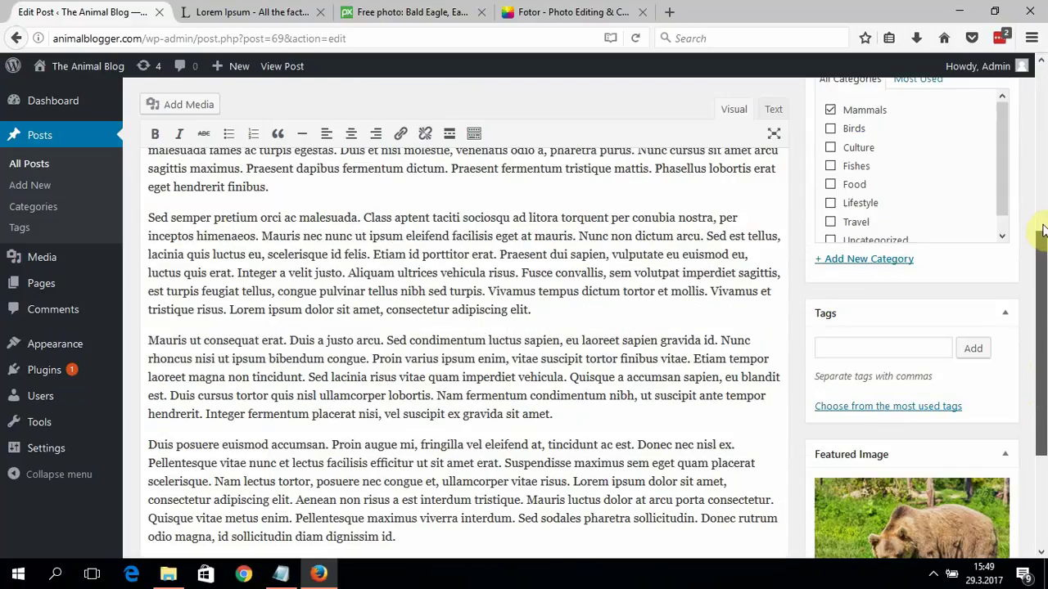
pyautogui.click(1000, 233)
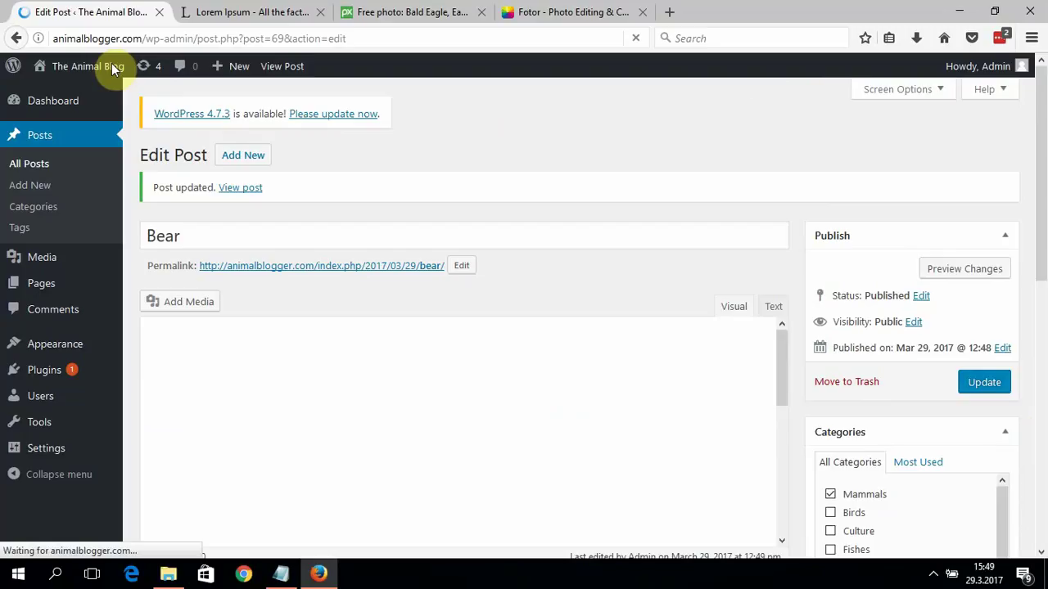
# Browse the live homepage slider of bird posts and the regular Bear post, then return to the Dashboard.
pyautogui.click(112, 67)
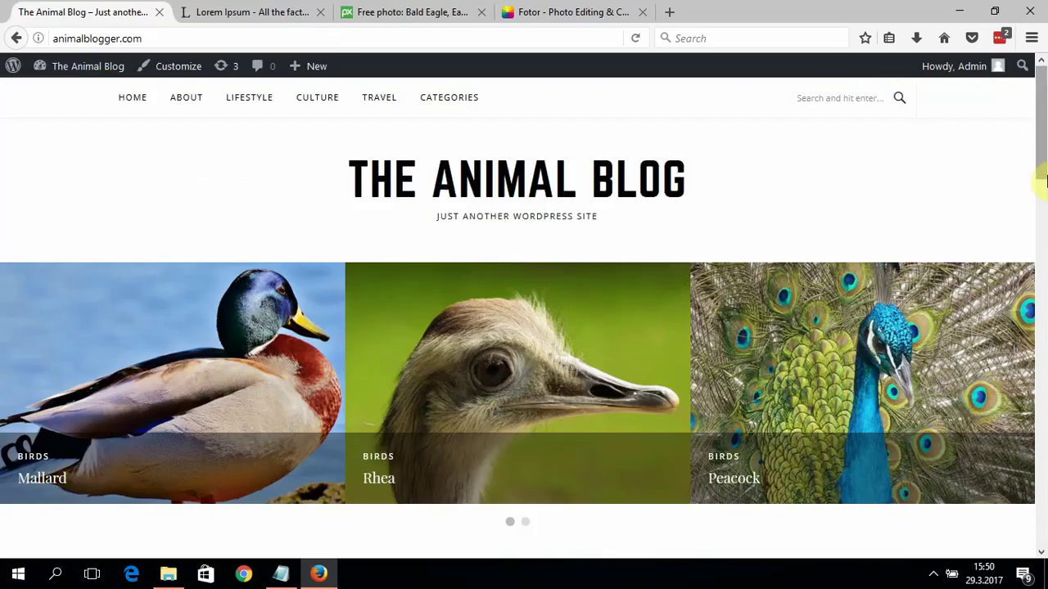
pyautogui.scroll(-3, 1038, 307)
pyautogui.scroll(-5, 1031, 319)
pyautogui.scroll(2, 1028, 303)
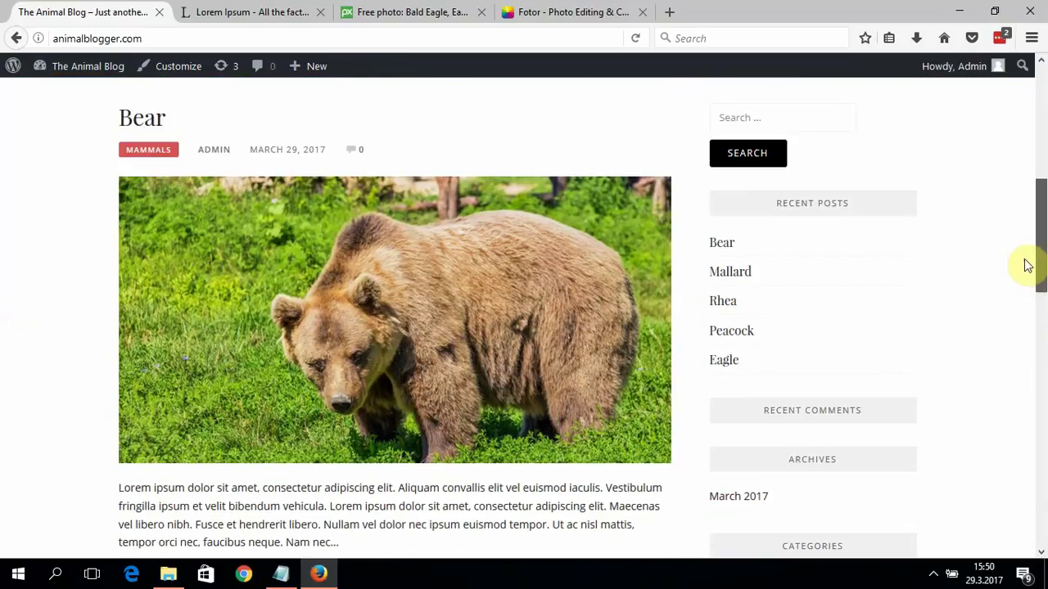
pyautogui.scroll(5, 1020, 246)
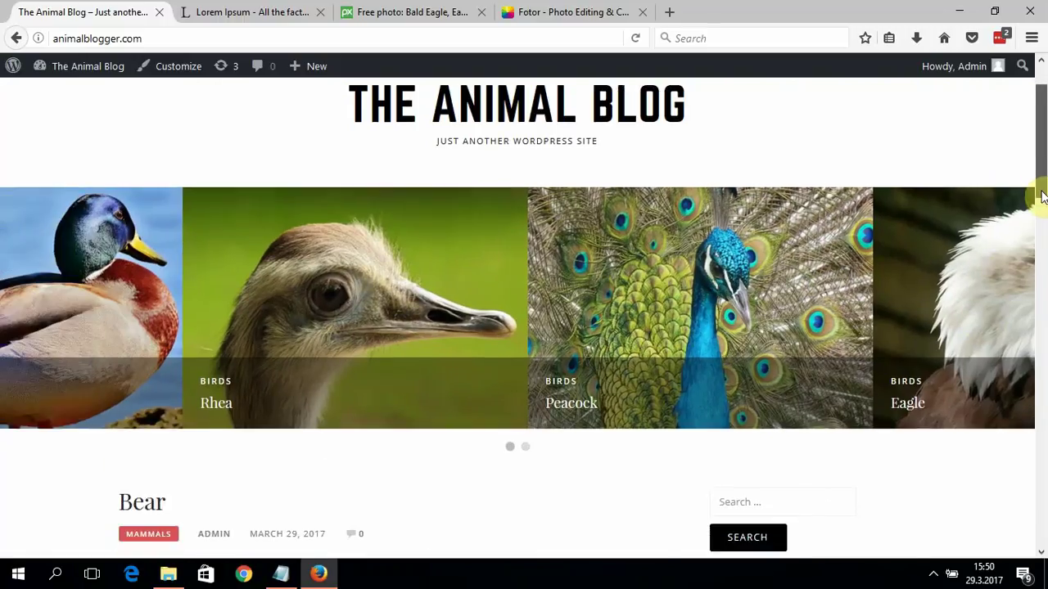
pyautogui.moveTo(1036, 187); pyautogui.dragTo(1036, 269)
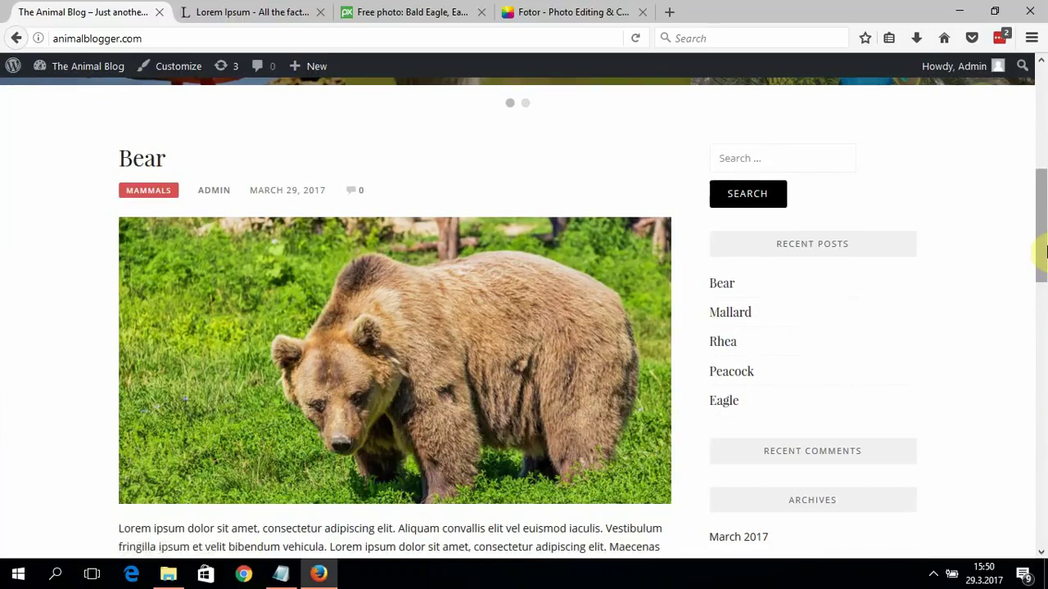
pyautogui.moveTo(1042, 262); pyautogui.dragTo(1036, 164)
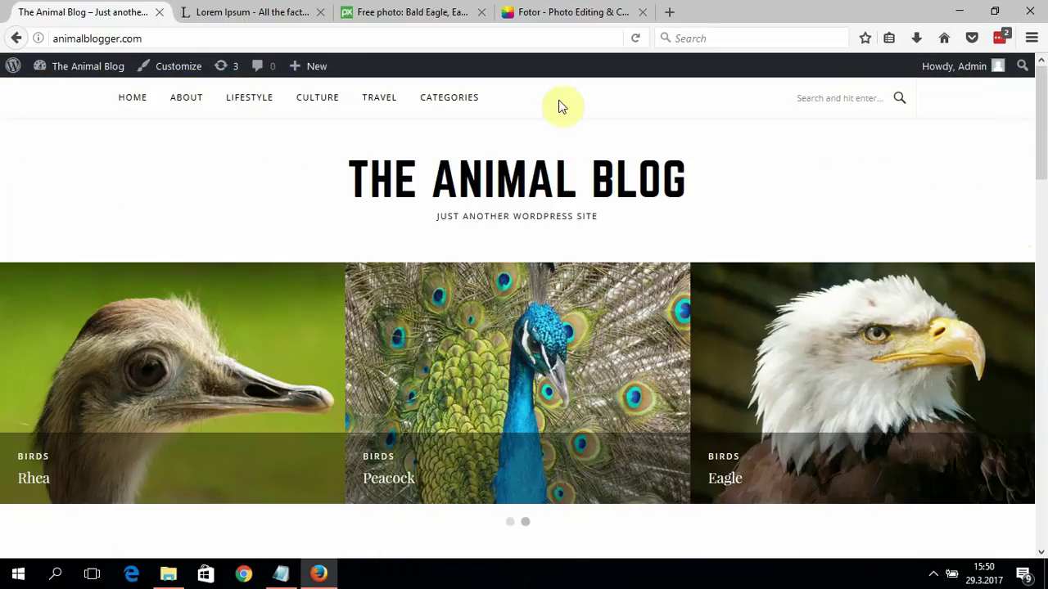
pyautogui.click(106, 68)
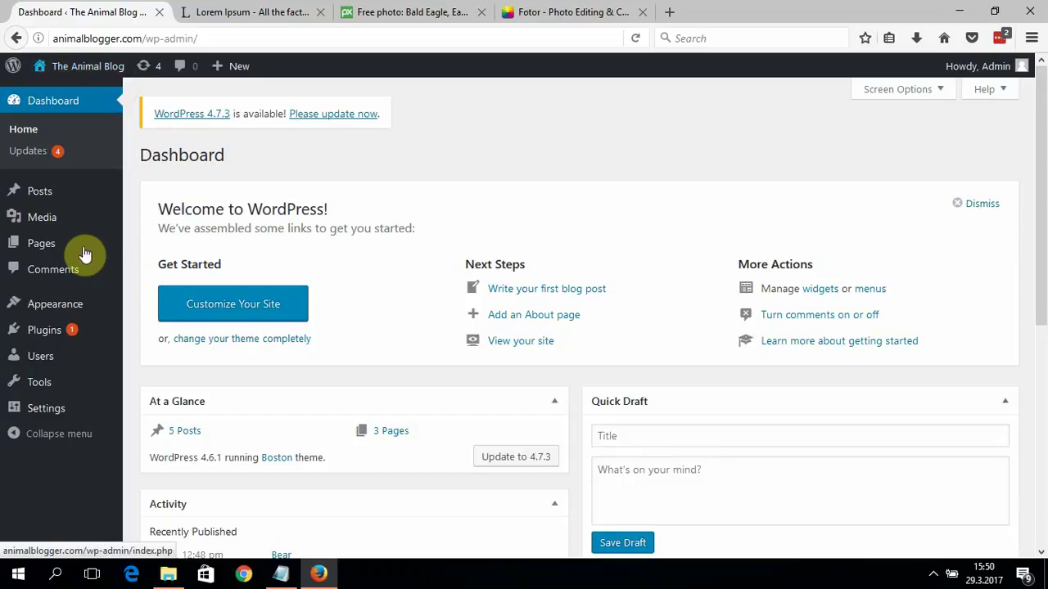
# Draft a Moose post with 424 words of placeholder text under Mammals, ready for a featured image.
pyautogui.moveTo(112, 201)
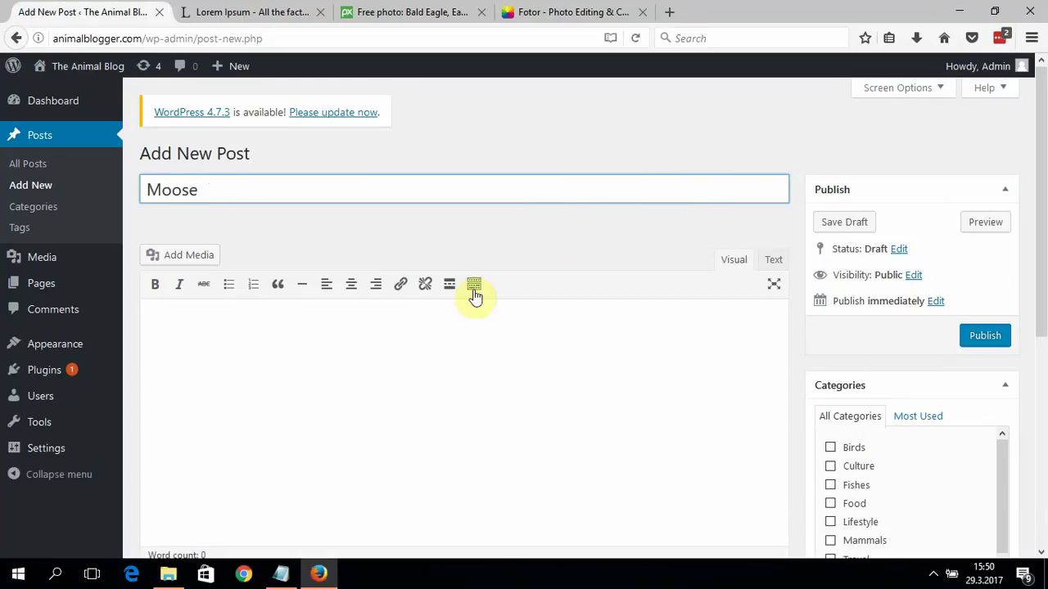
pyautogui.doubleClick(459, 318)
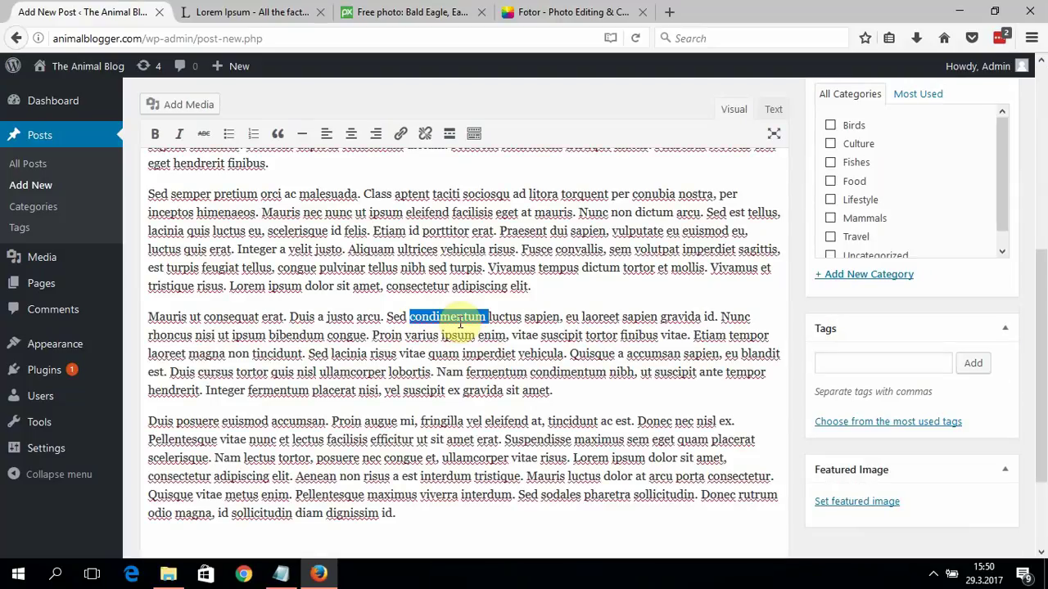
pyautogui.scroll(1, 1045, 207)
pyautogui.scroll(3, 1044, 208)
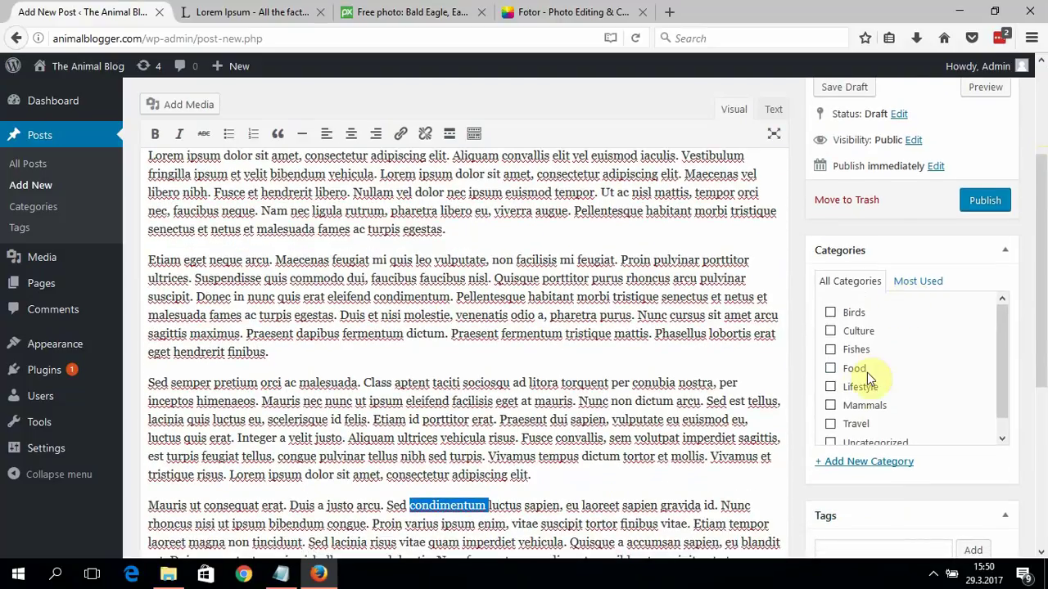
pyautogui.click(830, 405)
pyautogui.scroll(1, 1043, 325)
pyautogui.moveTo(1044, 326); pyautogui.dragTo(1038, 407)
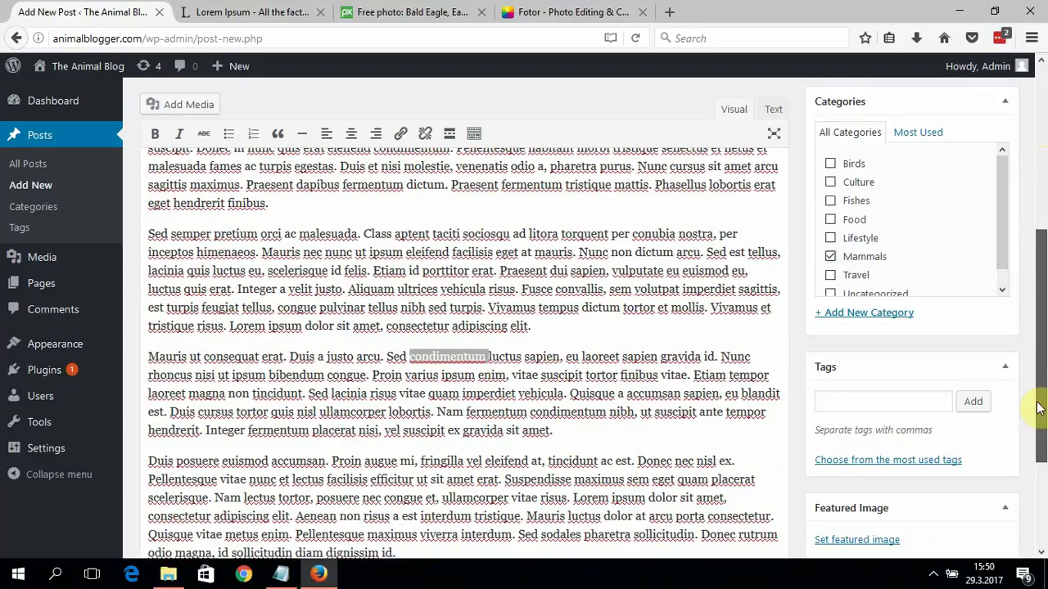
pyautogui.moveTo(1033, 470); pyautogui.dragTo(971, 480)
pyautogui.click(864, 505)
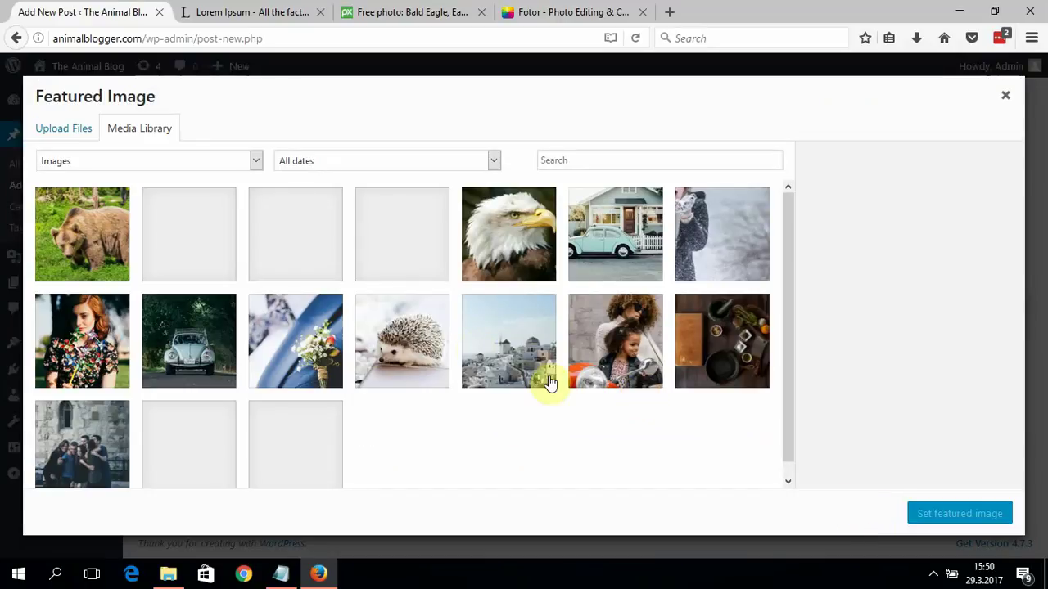
# Upload moose-1209665_1920 with alt text 'Moose' and set it as the featured image.
pyautogui.hotkey('ctrl', '-')
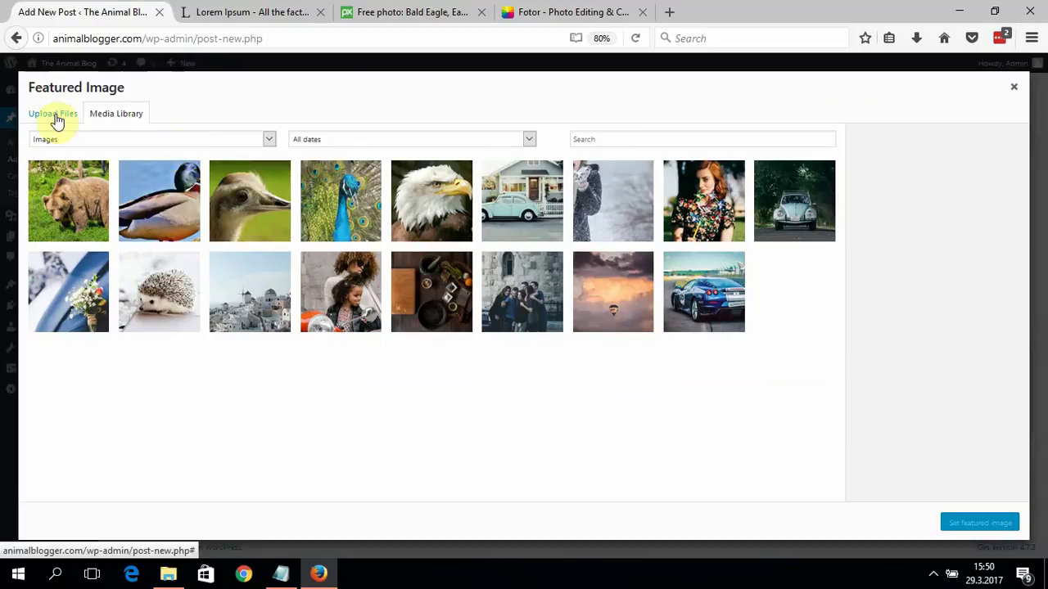
pyautogui.click(54, 114)
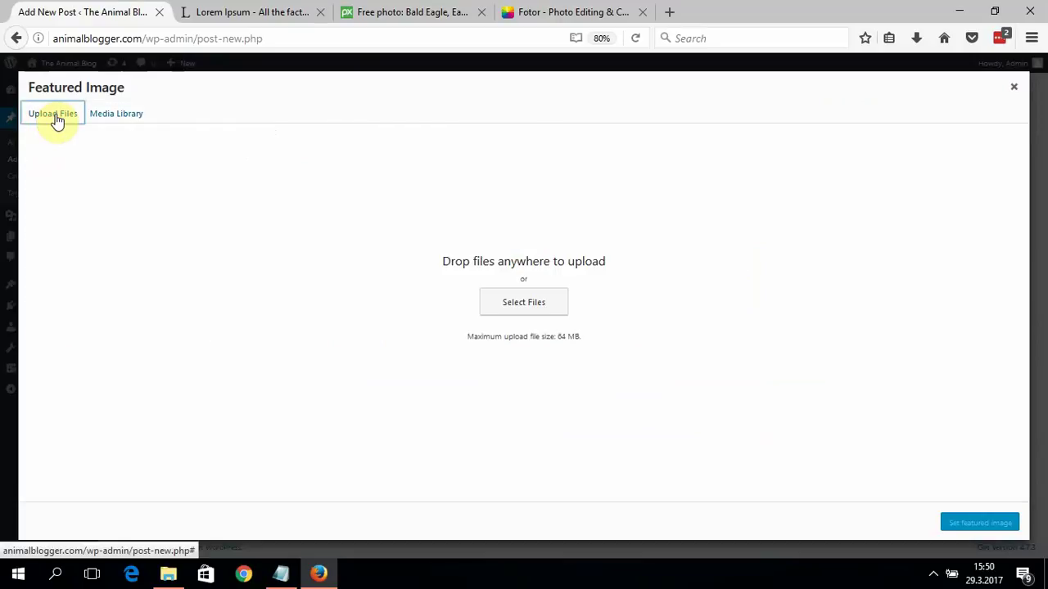
pyautogui.click(515, 304)
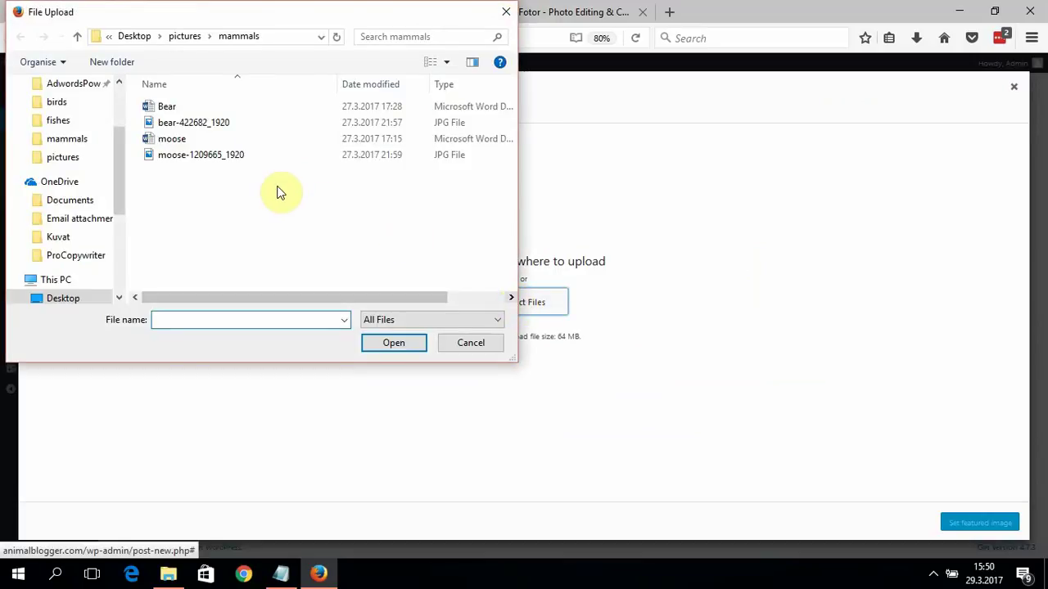
pyautogui.click(216, 154)
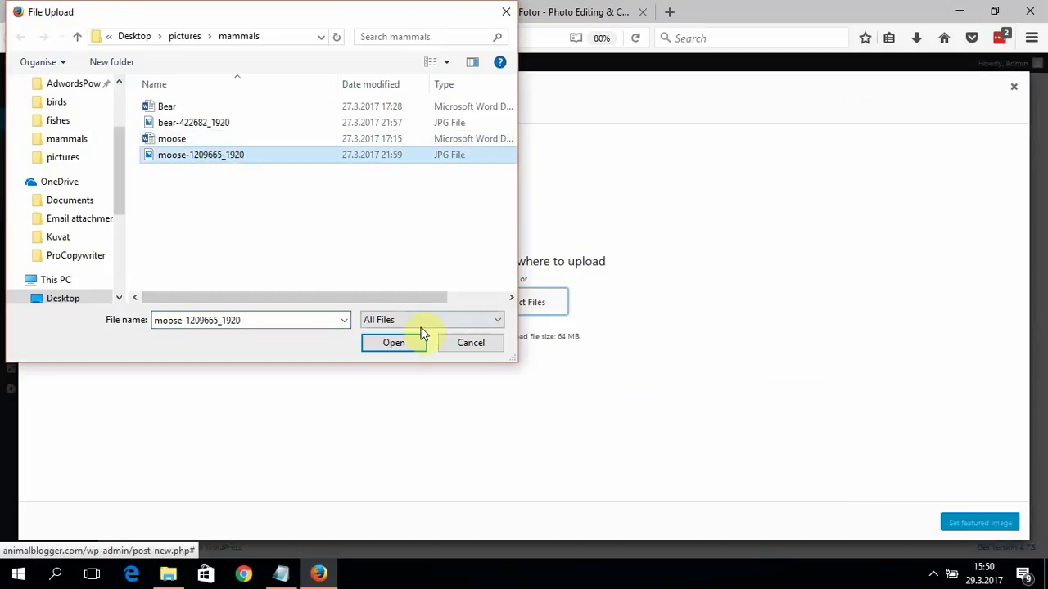
pyautogui.click(394, 343)
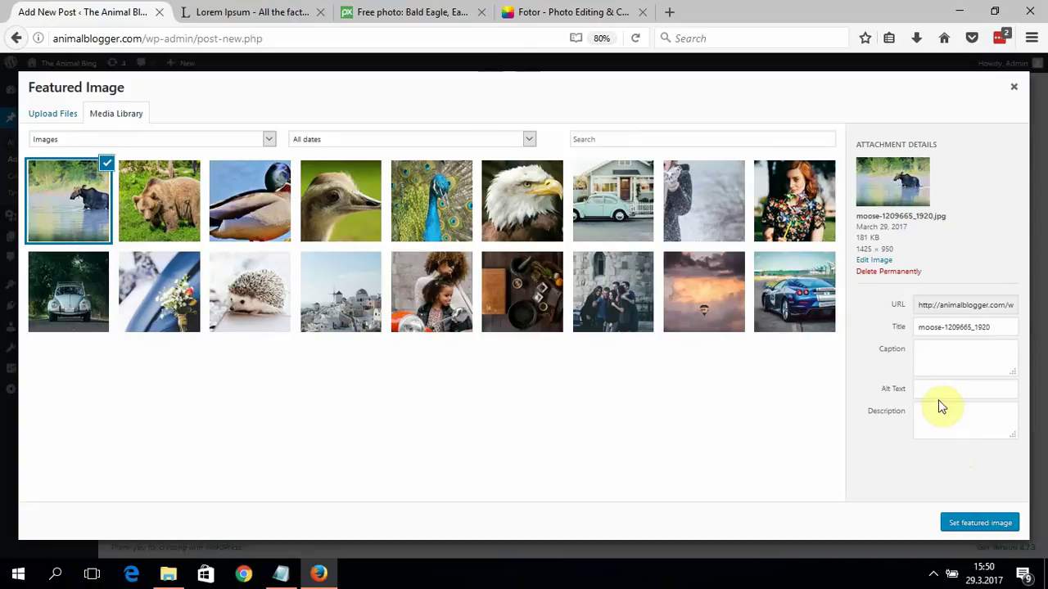
pyautogui.click(936, 392)
pyautogui.write('Mo')
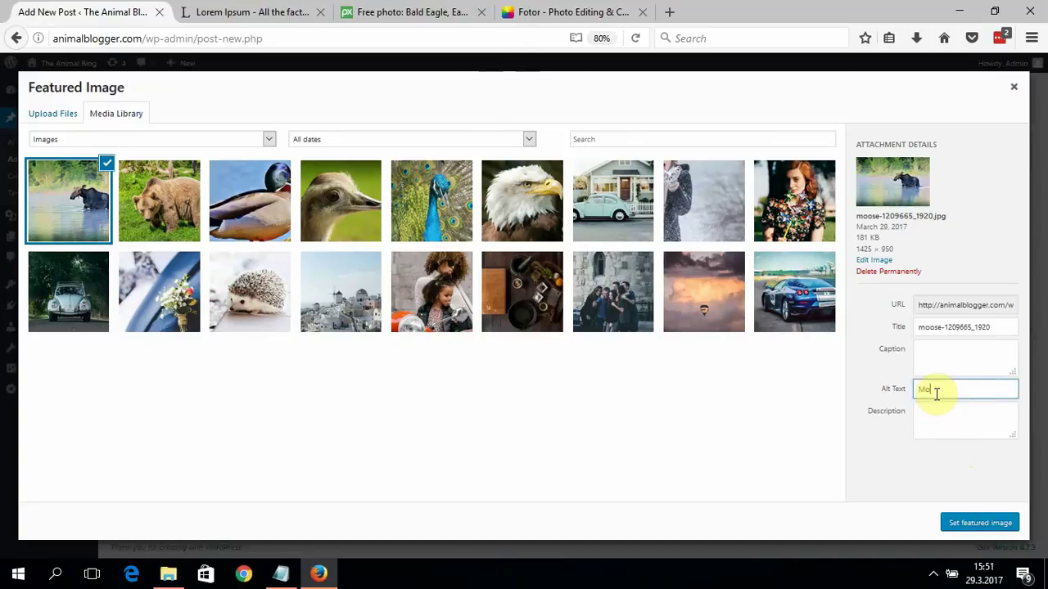
pyautogui.write('ose')
pyautogui.click(978, 522)
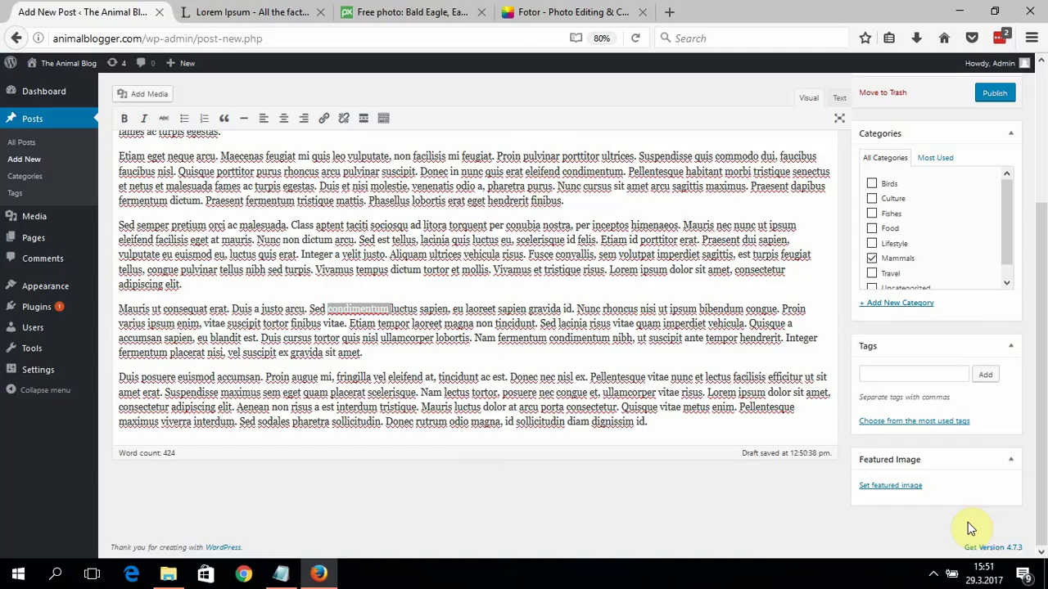
# Readjust the browser zoom level of the Moose post editor.
pyautogui.hotkey('ctrl', '-')
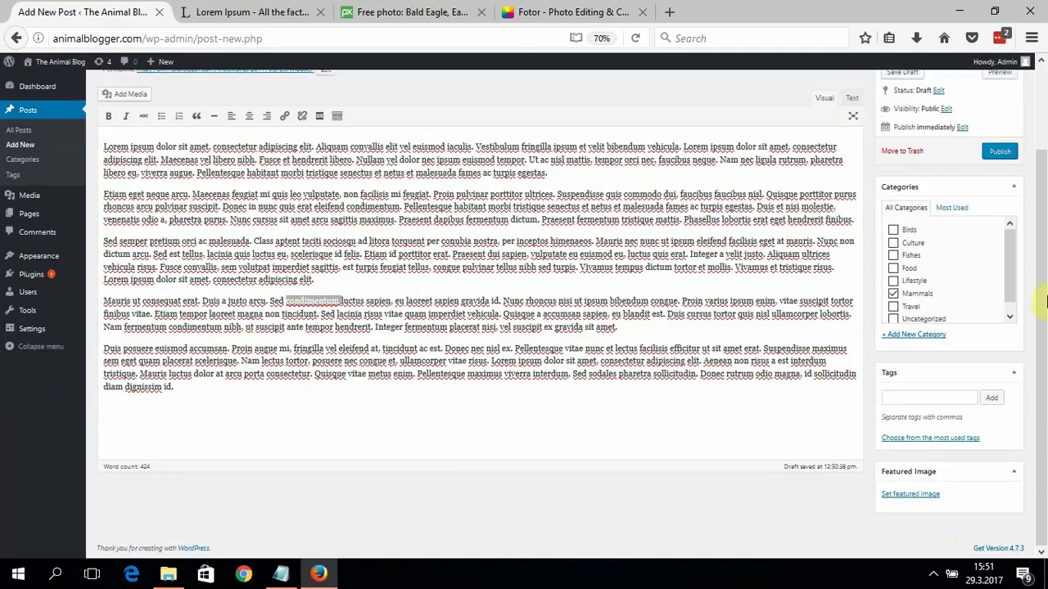
pyautogui.hotkey('ctrl', '+')
pyautogui.hotkey('ctrl', '+')
pyautogui.hotkey('ctrl', '+')
pyautogui.hotkey('ctrl', '+')
pyautogui.hotkey('ctrl', '+')
pyautogui.write('+')
pyautogui.moveTo(1046, 278); pyautogui.dragTo(1040, 188)
pyautogui.scroll(3, 1039, 188)
pyautogui.write('-')
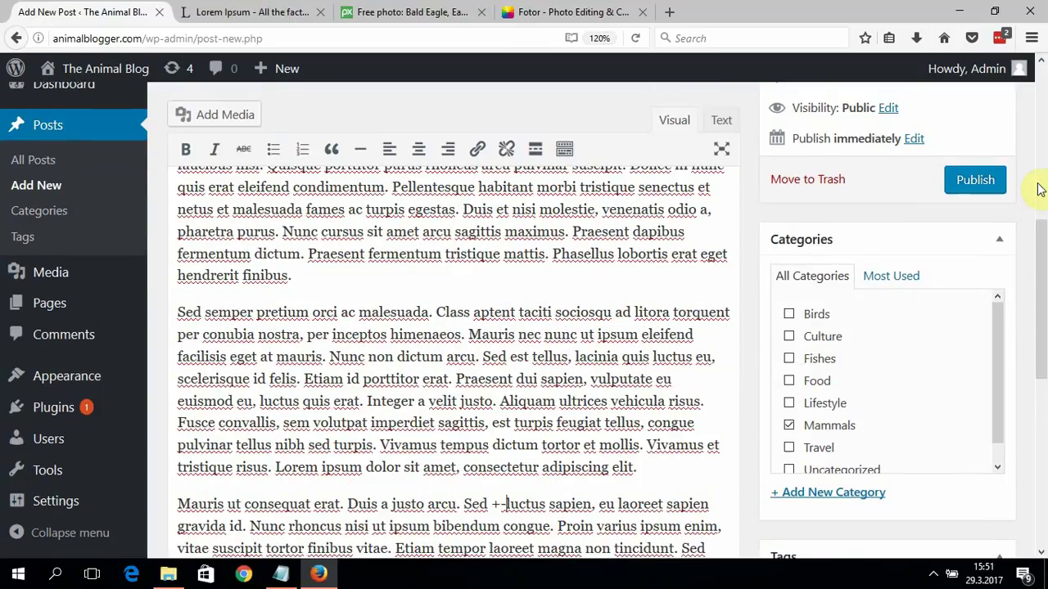
pyautogui.scroll(3, 1043, 192)
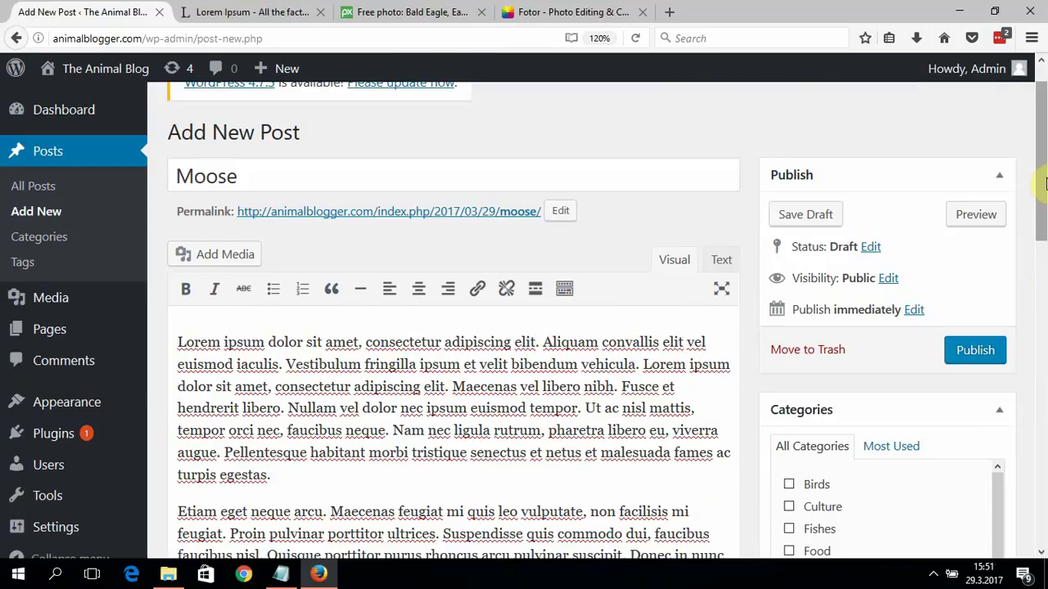
pyautogui.scroll(-5, 1045, 185)
pyautogui.hotkey('ctrl', '-')
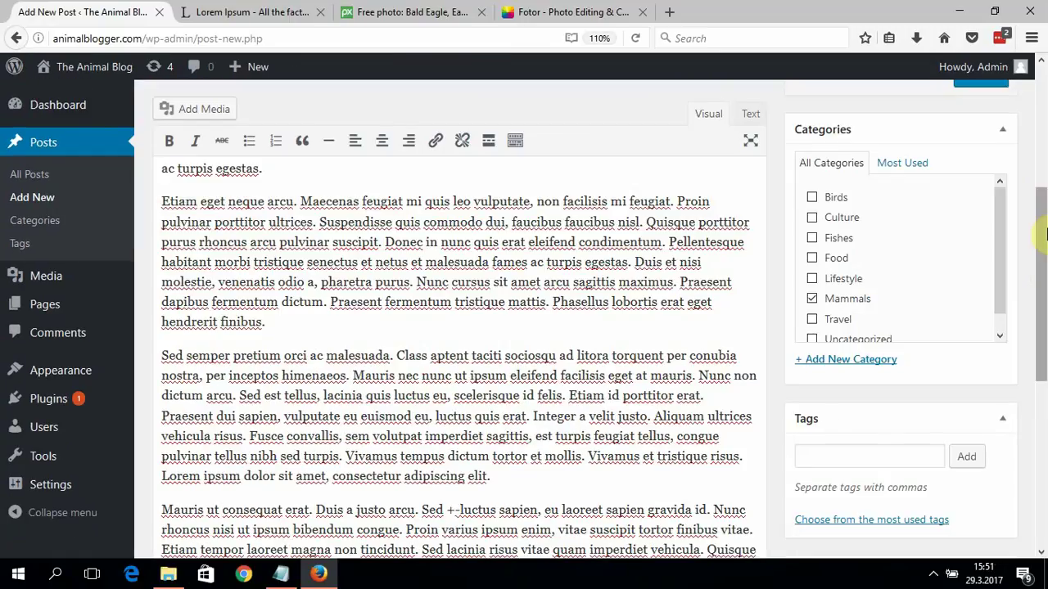
# Publish the Moose post and view the live Animal Blog homepage.
pyautogui.scroll(6, 1045, 187)
pyautogui.scroll(-1, 1043, 121)
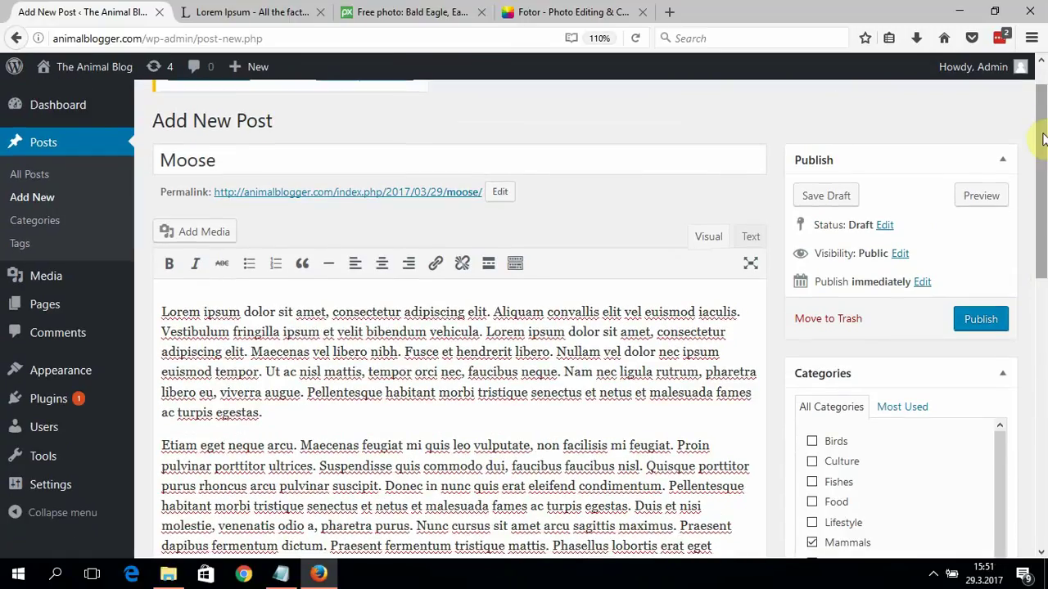
pyautogui.click(980, 321)
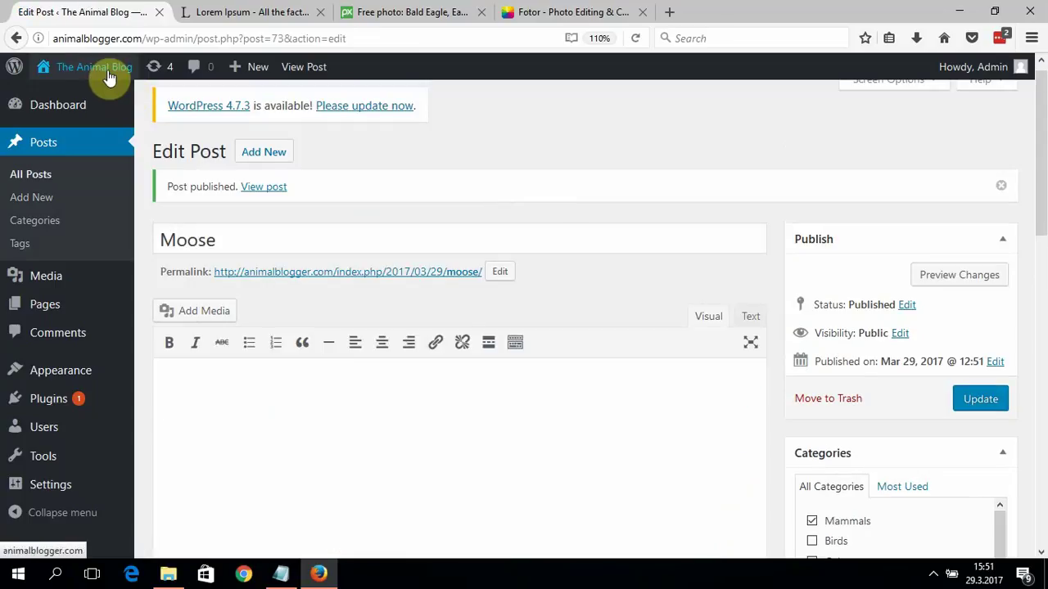
pyautogui.click(108, 79)
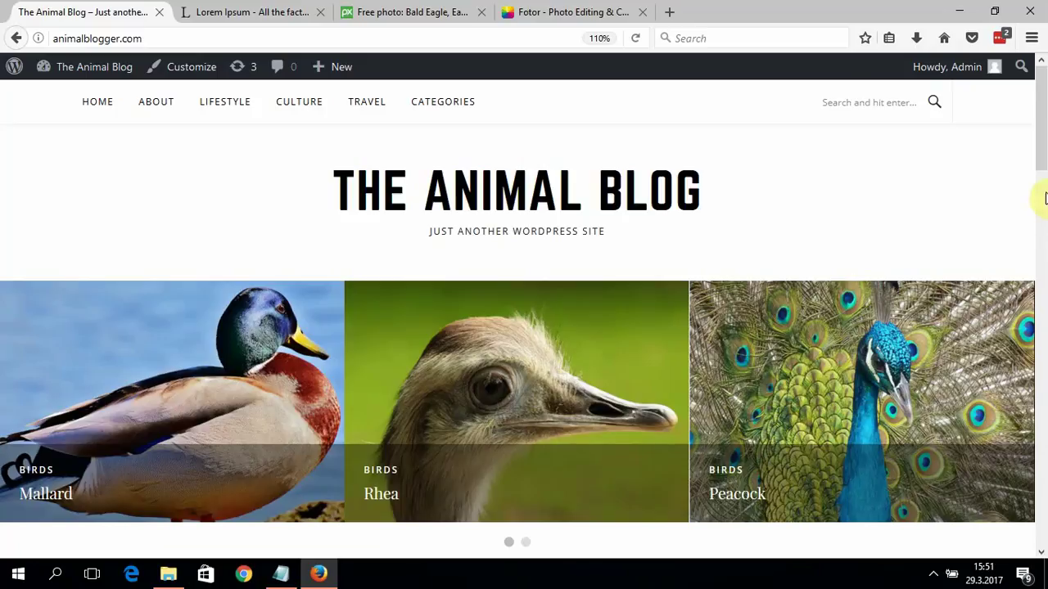
# Leave the Animal Blog front page and go back to the admin Dashboard through the admin bar.
pyautogui.scroll(-2, 1036, 217)
pyautogui.scroll(-20, 1037, 217)
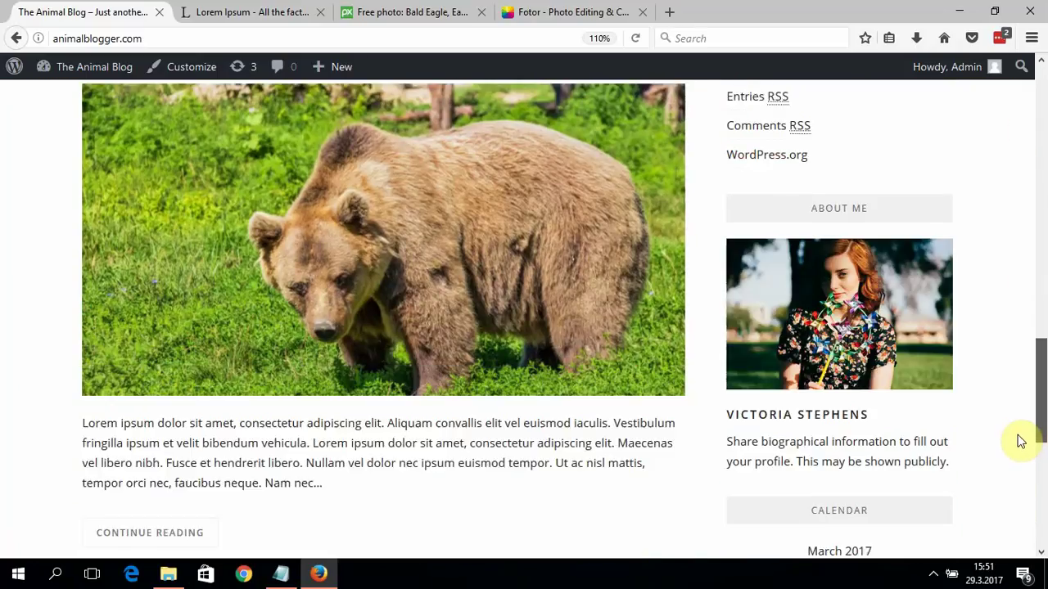
pyautogui.scroll(20, 1020, 448)
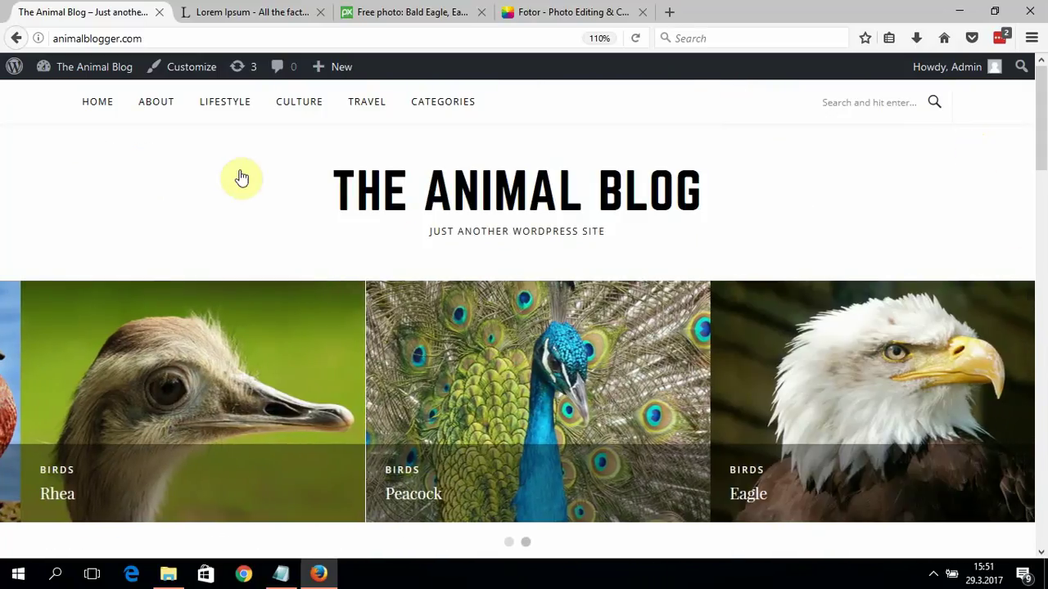
pyautogui.click(88, 66)
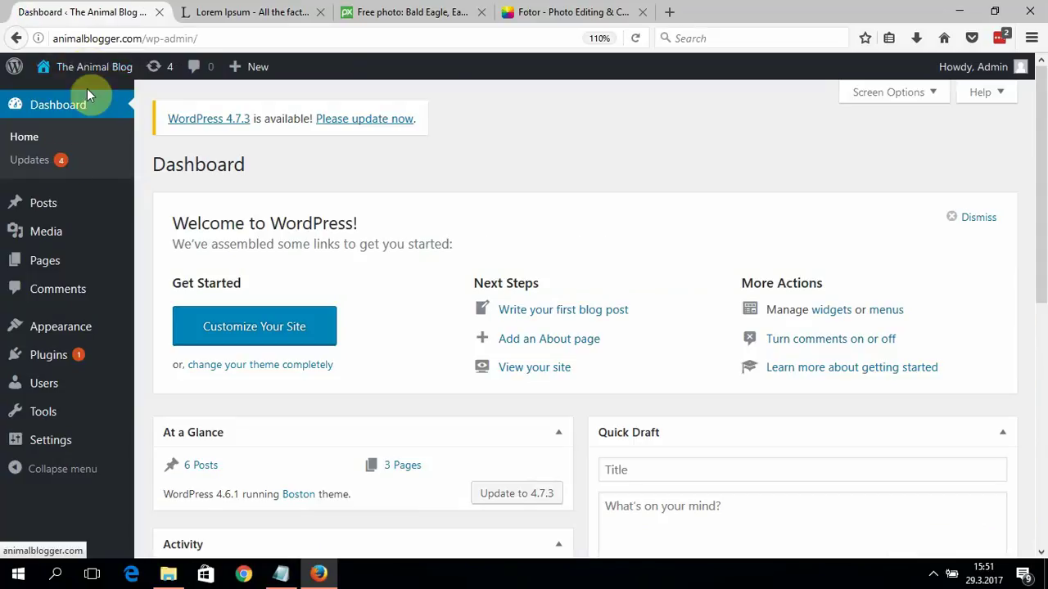
pyautogui.moveTo(56, 213)
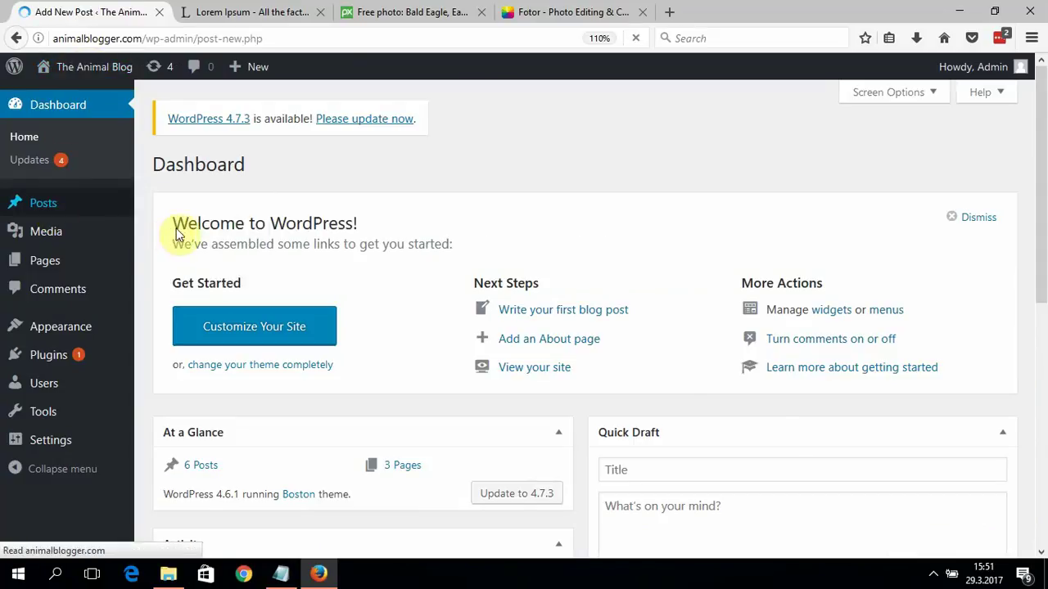
# Title the new post 'Perch' and paste lorem ipsum placeholder text into its body.
pyautogui.click(393, 219)
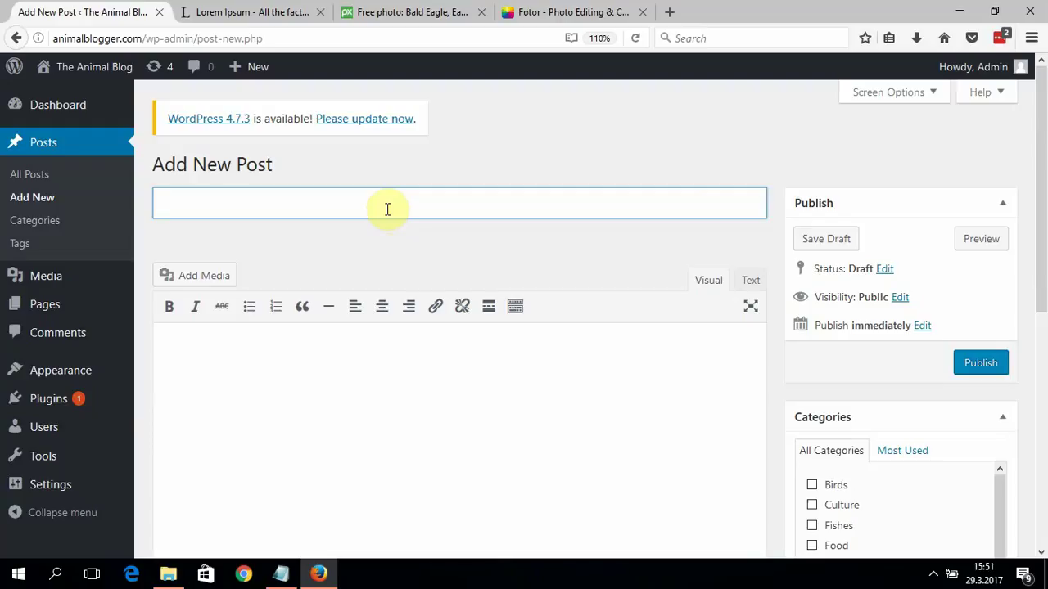
pyautogui.click(355, 386)
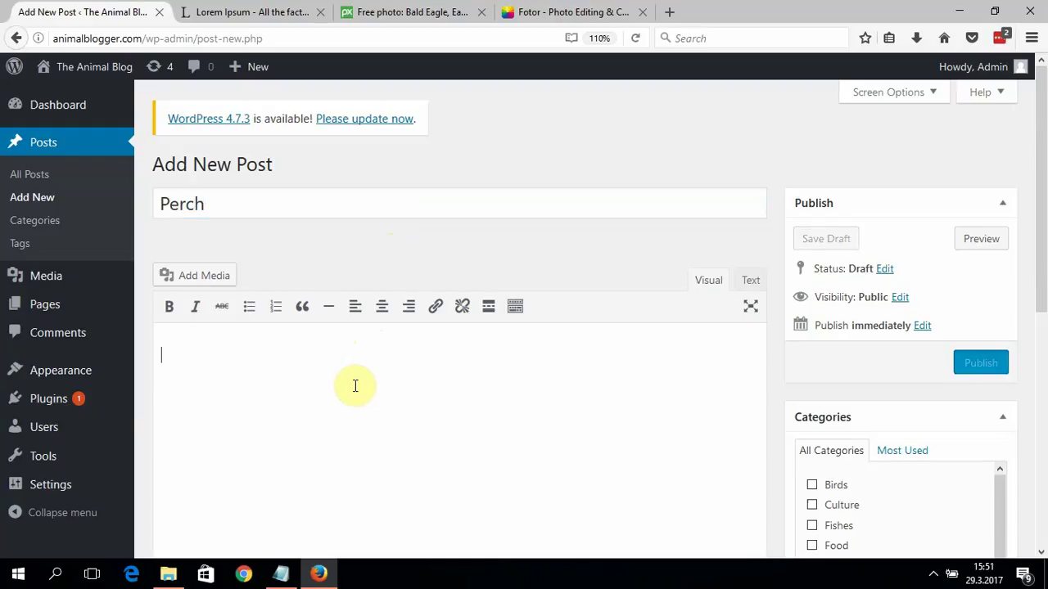
pyautogui.hotkey('ctrl', 'v')
# File the Perch post under the Fishes category and bring up the featured image chooser.
pyautogui.moveTo(1037, 197); pyautogui.dragTo(1037, 274)
pyautogui.click(833, 263)
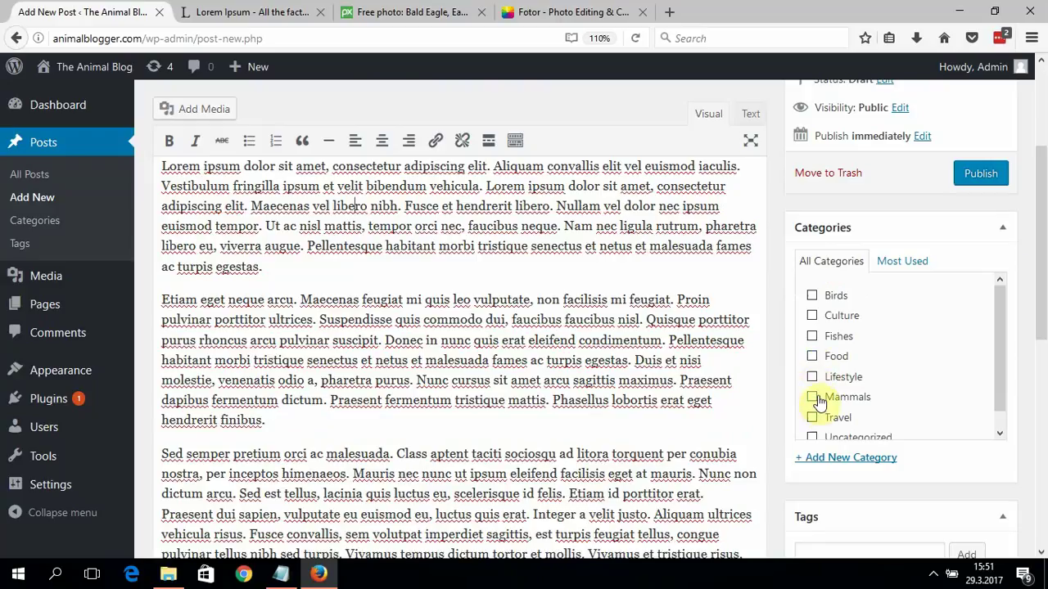
pyautogui.click(811, 335)
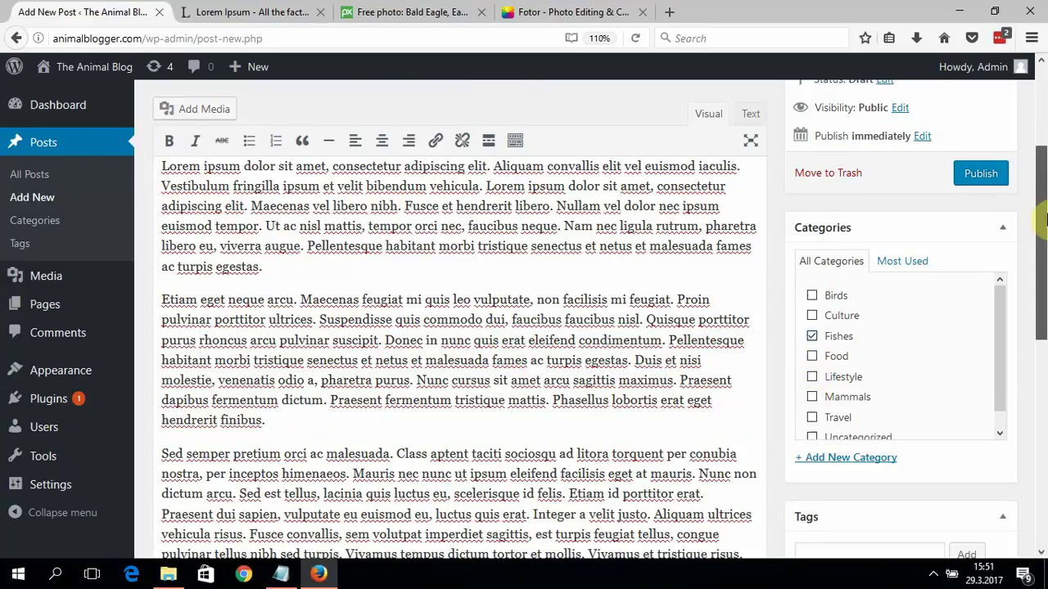
pyautogui.moveTo(1043, 211); pyautogui.dragTo(1041, 242)
pyautogui.scroll(-3, 1033, 302)
pyautogui.click(864, 497)
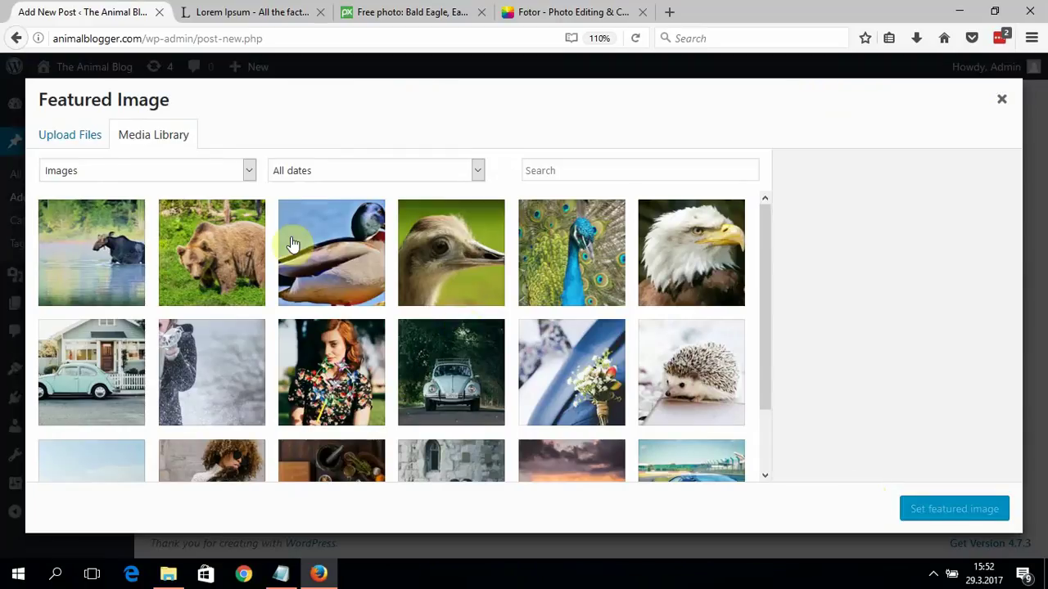
# Upload river-fish-1164953_1920 from the Desktop pictures/fishes folder.
pyautogui.click(82, 134)
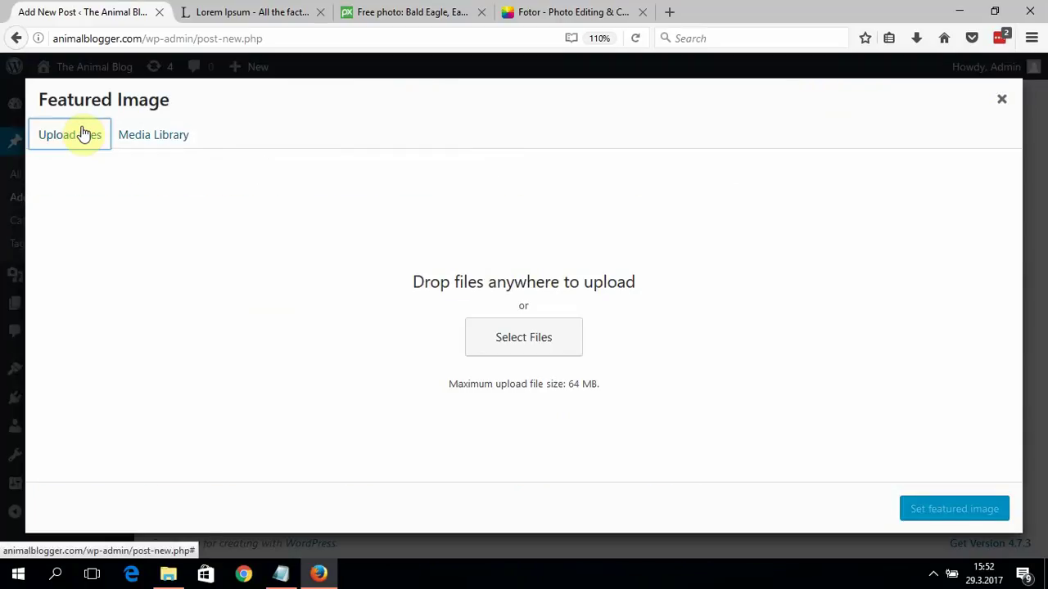
pyautogui.click(514, 341)
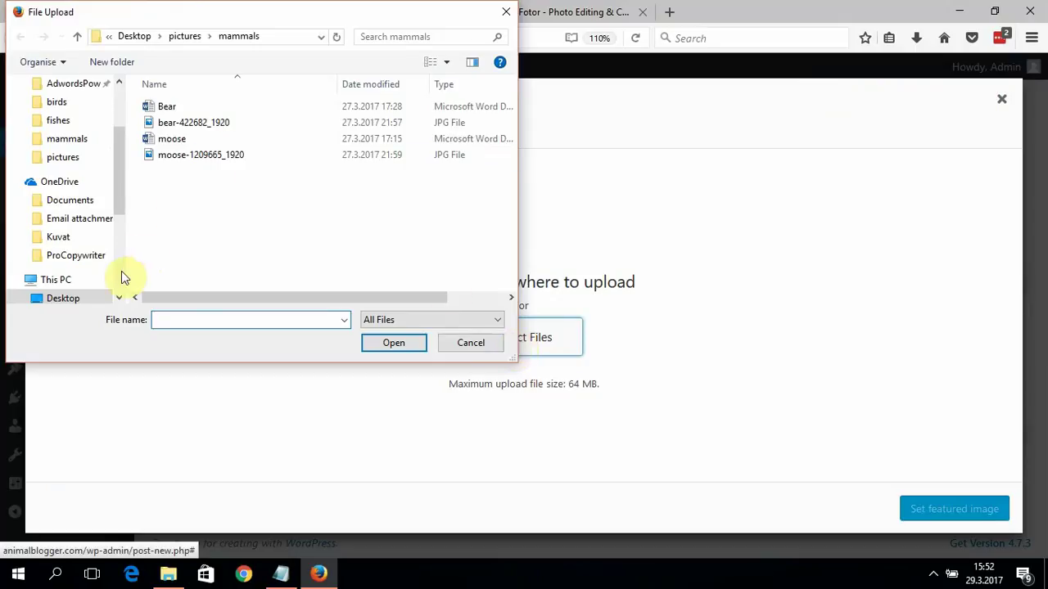
pyautogui.click(89, 298)
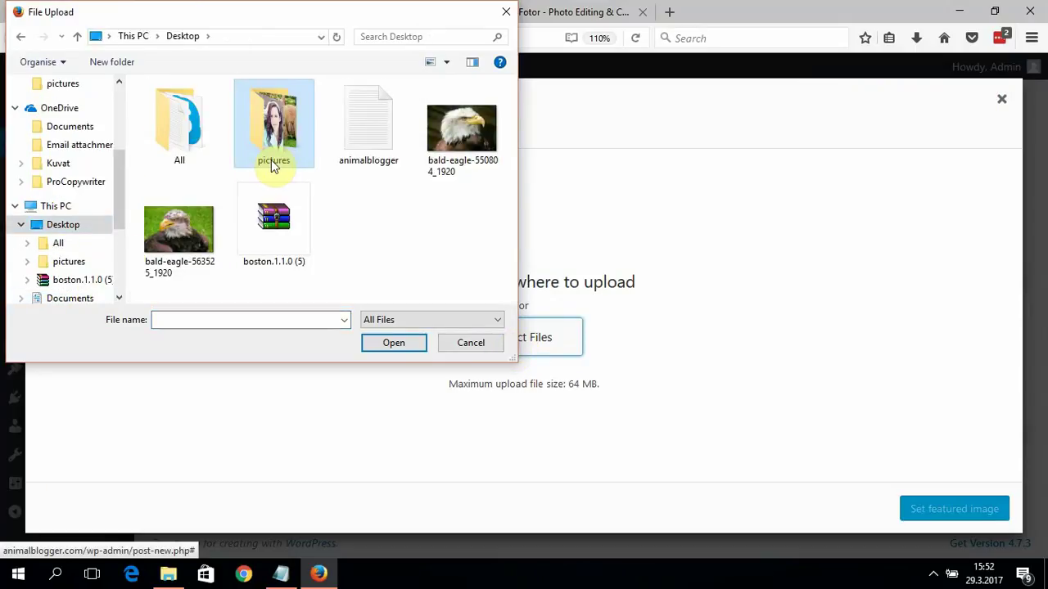
pyautogui.doubleClick(270, 162)
pyautogui.doubleClick(241, 121)
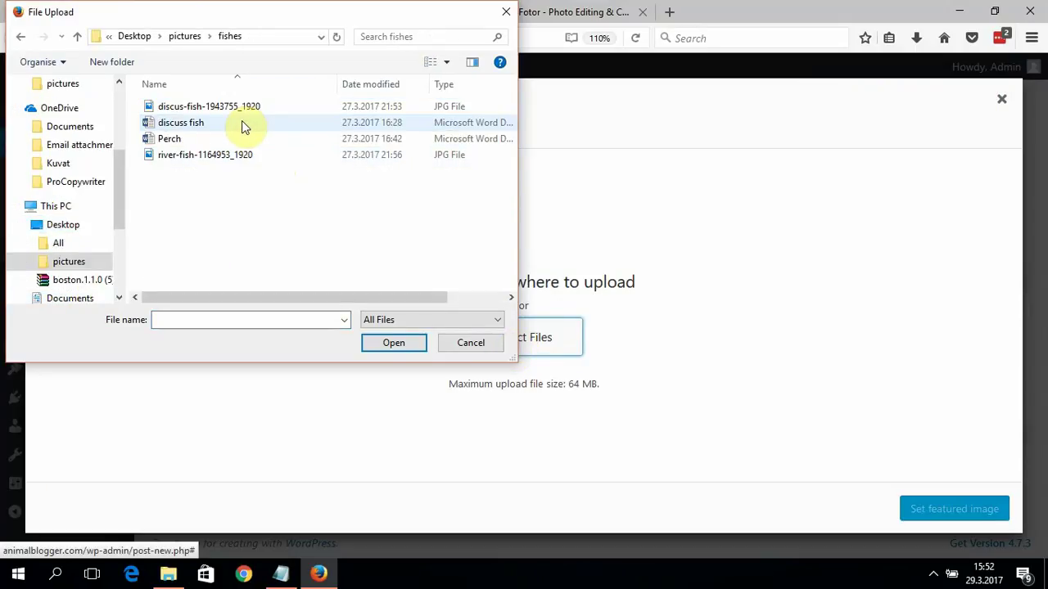
pyautogui.click(241, 155)
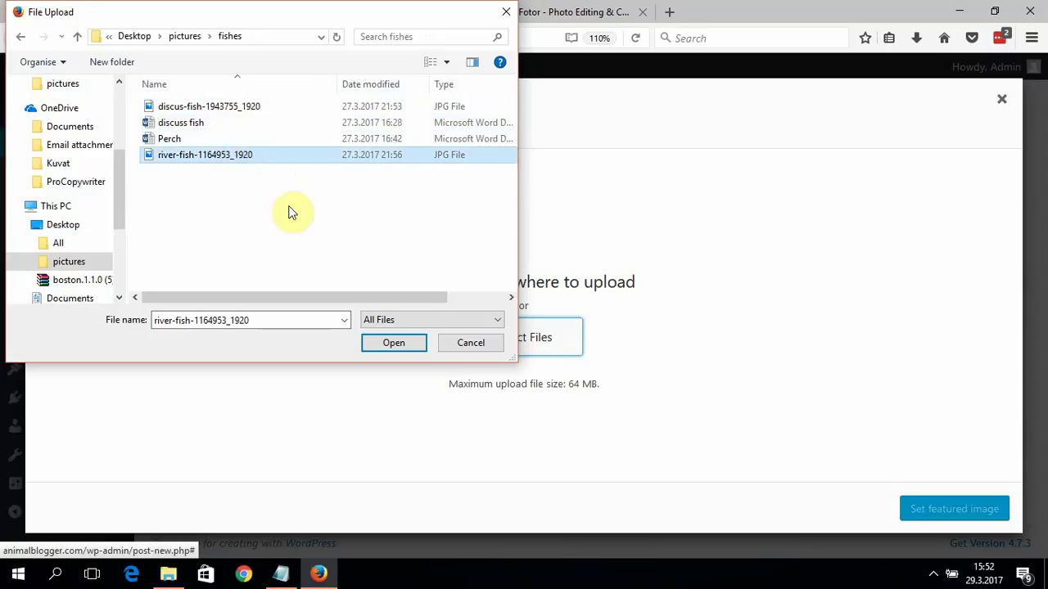
pyautogui.click(418, 349)
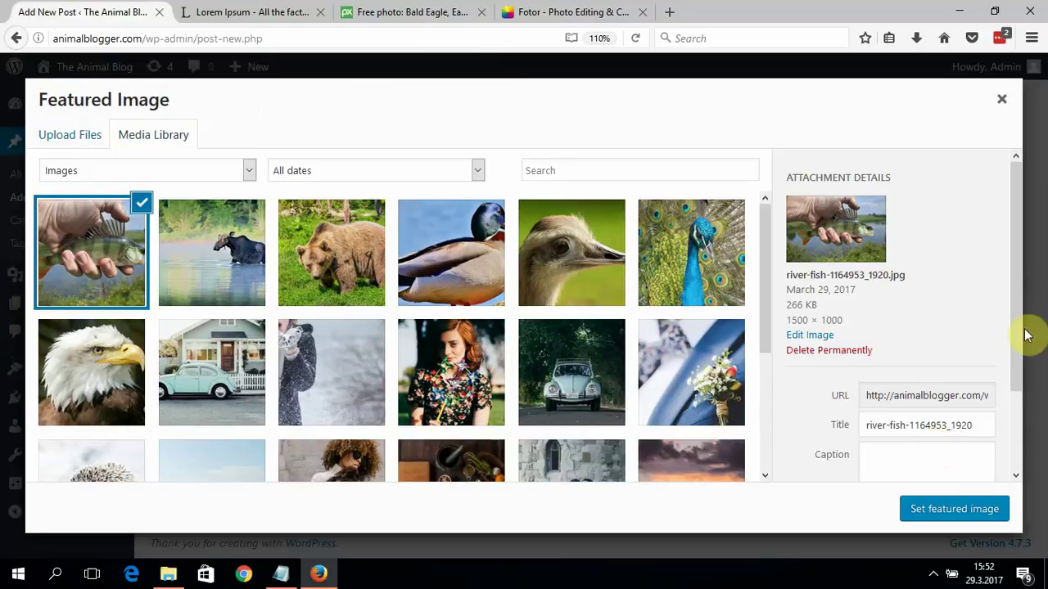
# Give the fish photo the alt text 'Perch' and set it as the featured image.
pyautogui.moveTo(1028, 335); pyautogui.dragTo(1017, 421)
pyautogui.click(953, 416)
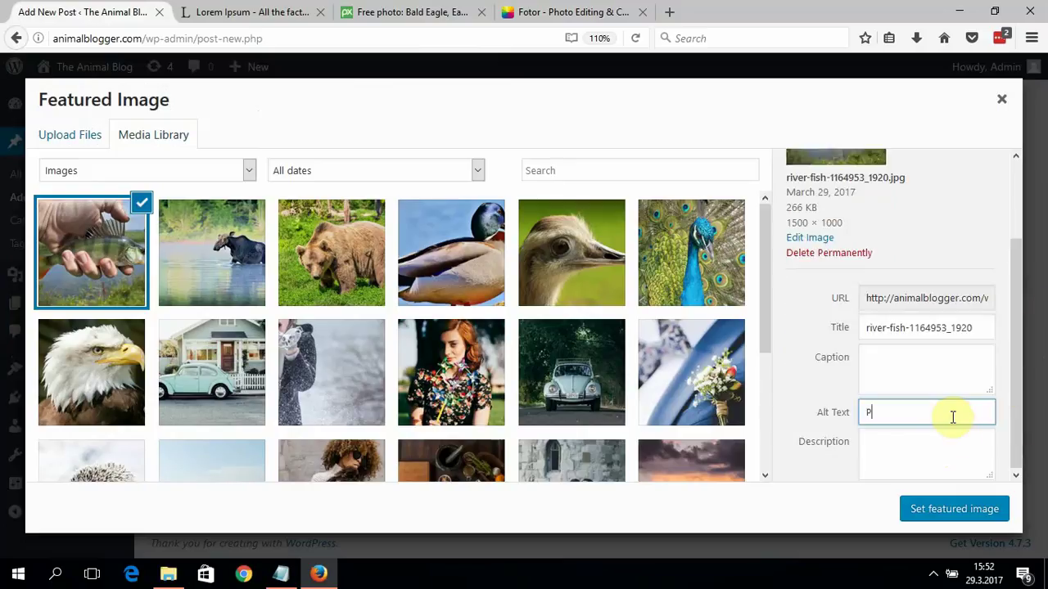
pyautogui.write('Perch')
pyautogui.click(930, 513)
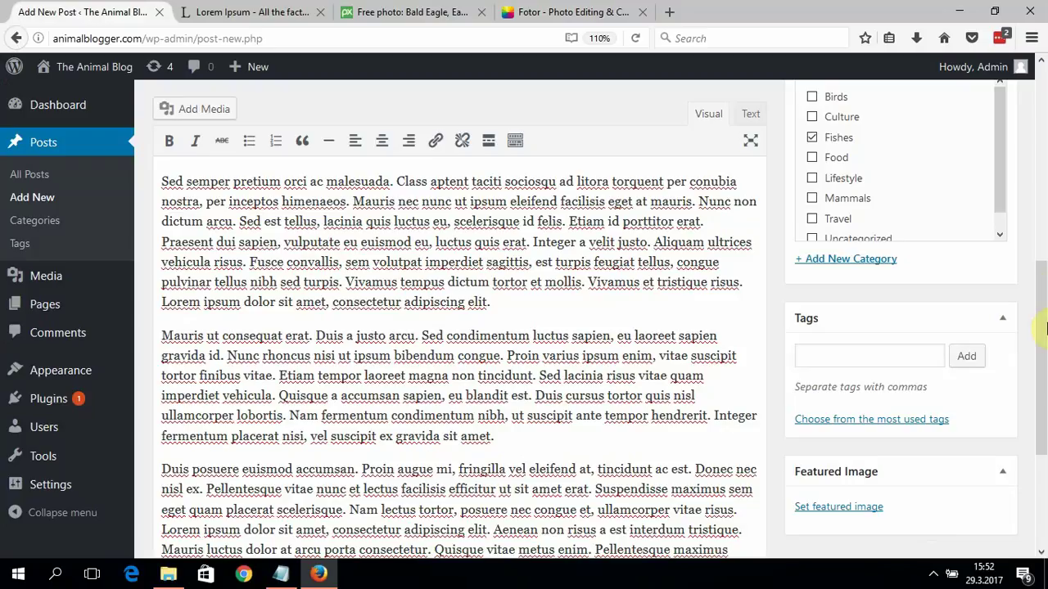
# Publish the Perch post and view the blog's front page.
pyautogui.moveTo(1045, 328); pyautogui.dragTo(1044, 194)
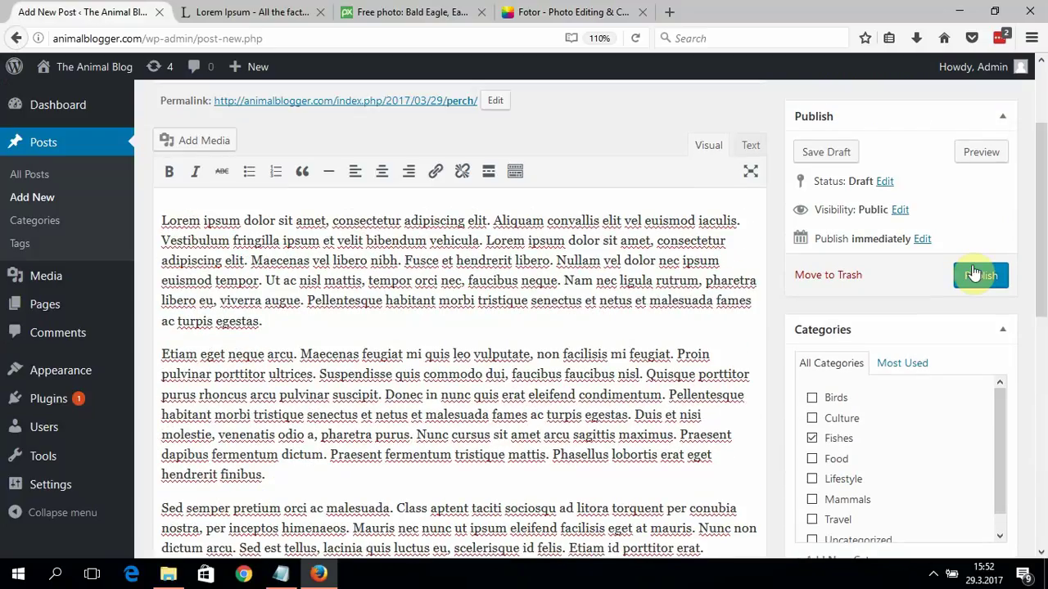
pyautogui.click(967, 273)
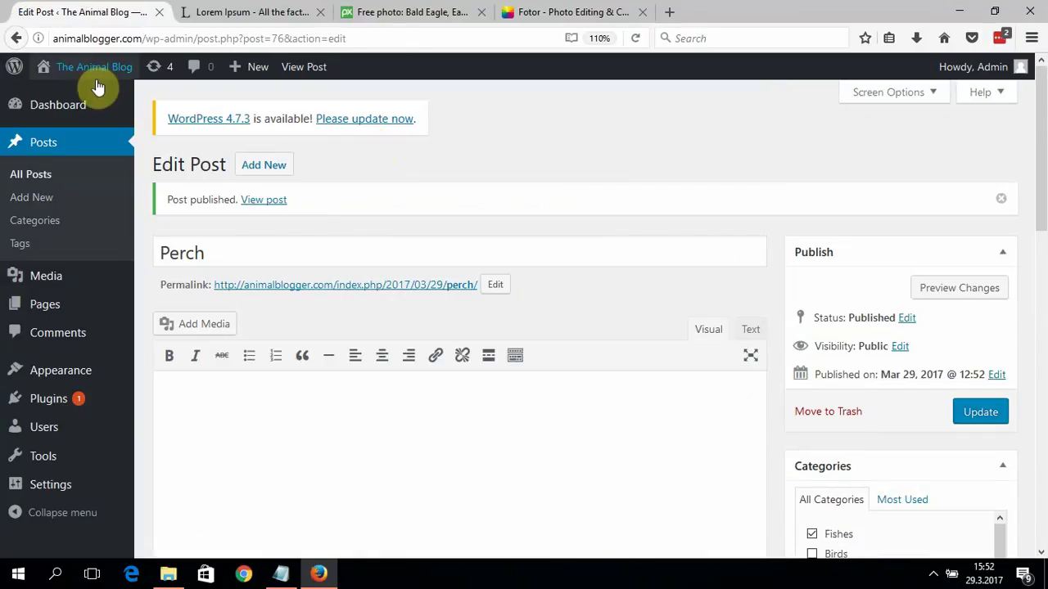
pyautogui.click(96, 75)
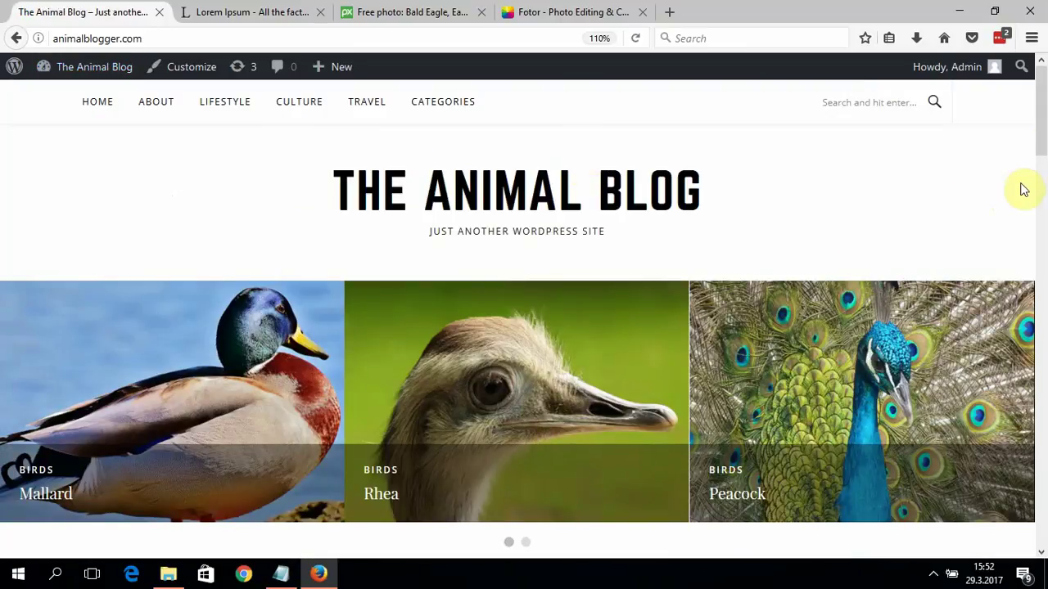
# Check the Perch post on the front page, then start a new post from the Dashboard.
pyautogui.scroll(-7, 1023, 190)
pyautogui.scroll(2, 1031, 227)
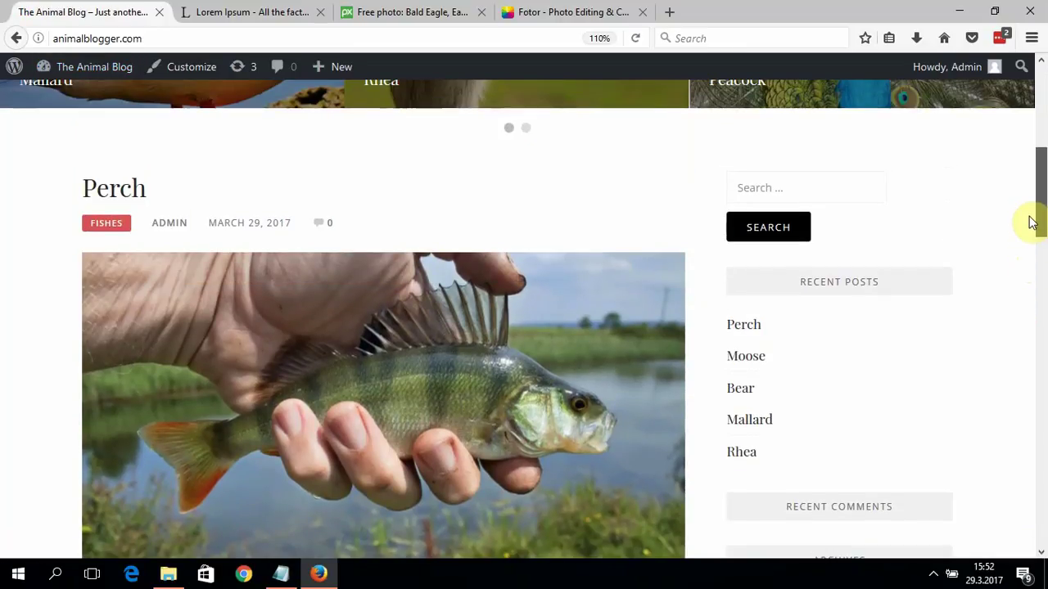
pyautogui.scroll(5, 1031, 223)
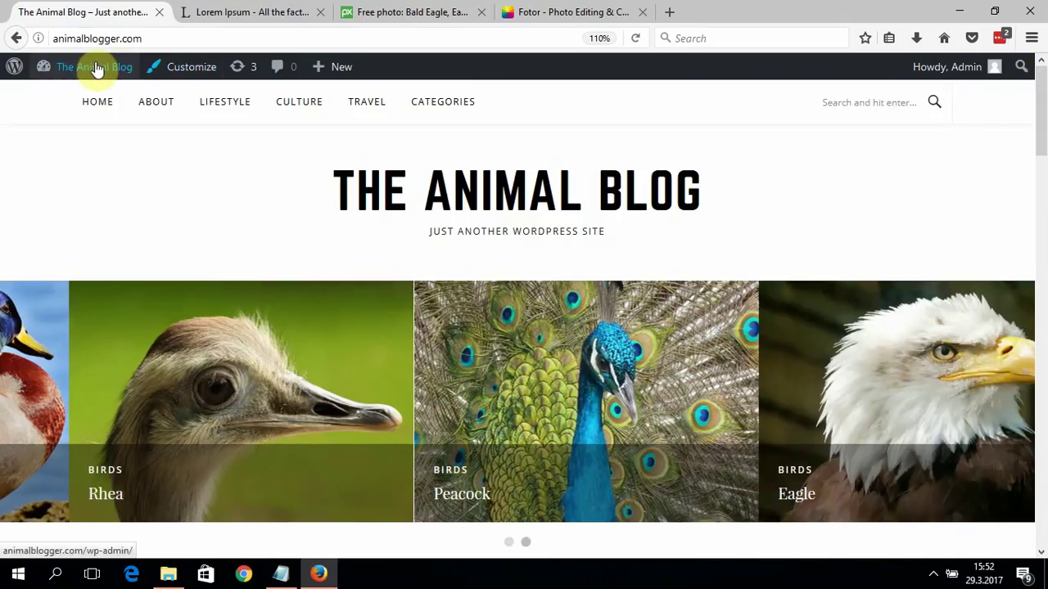
pyautogui.click(96, 69)
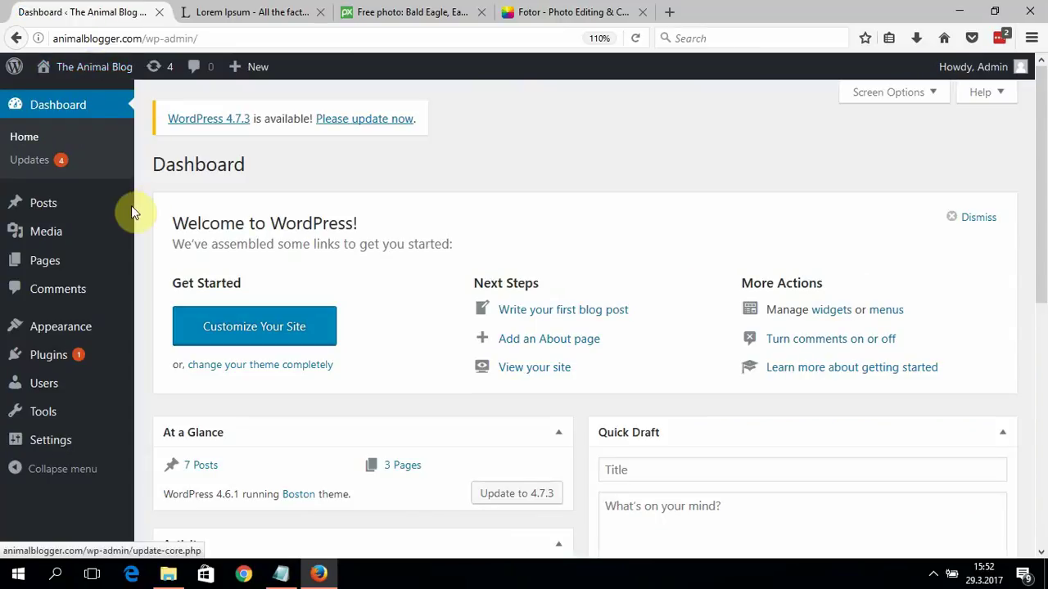
pyautogui.moveTo(105, 214)
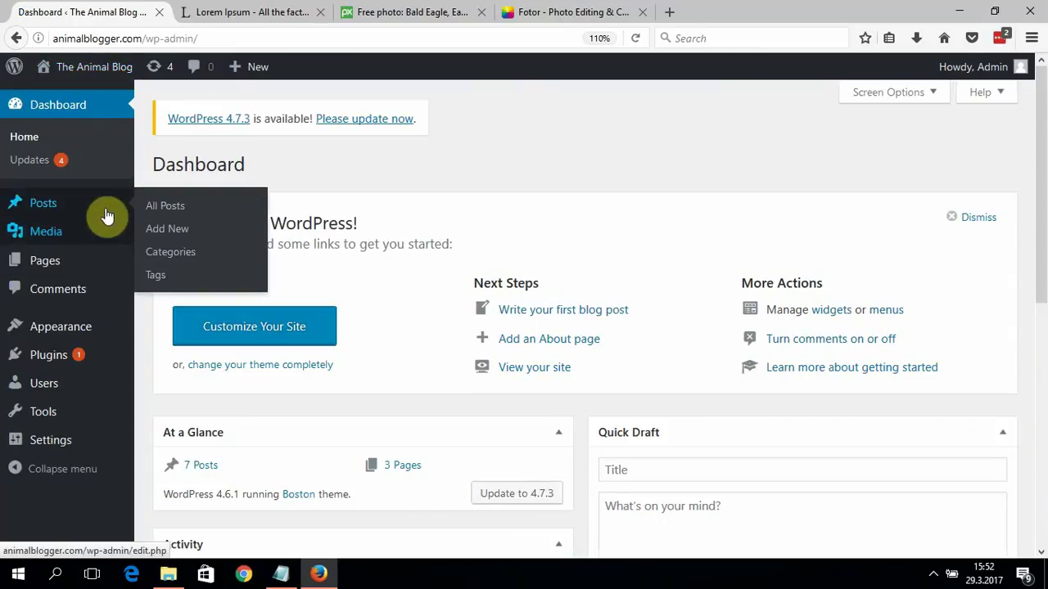
pyautogui.click(166, 233)
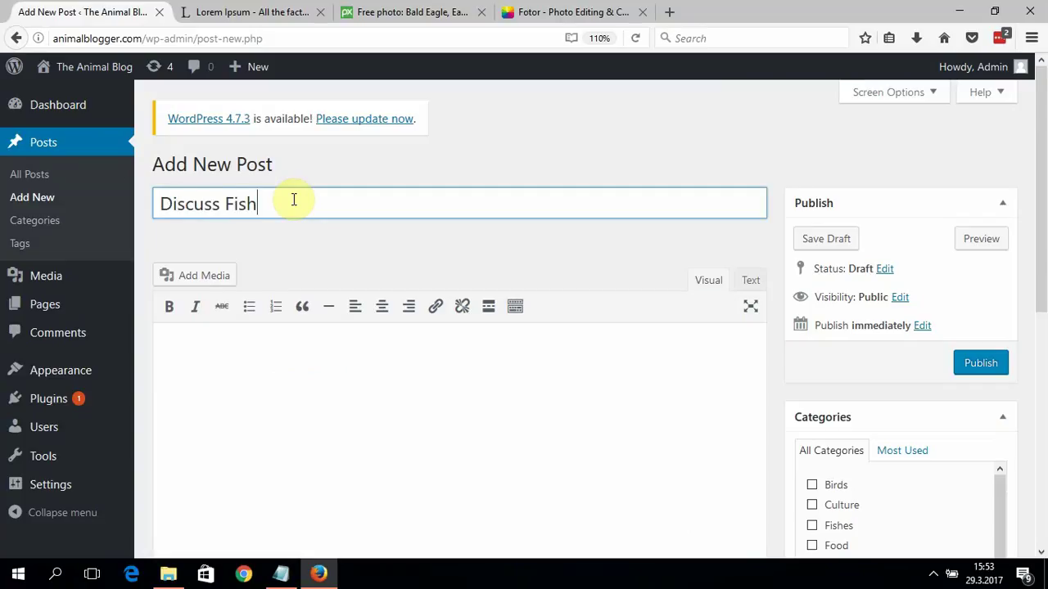
# Paste lorem ipsum into the Discuss Fish body, tick Fishes, and open the featured image picker.
pyautogui.click(284, 355)
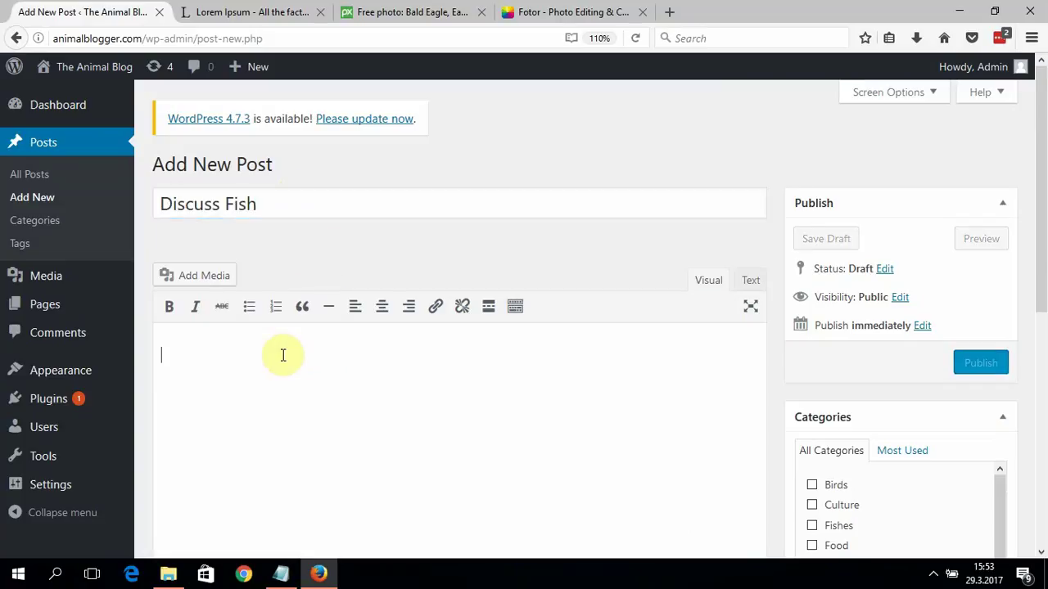
pyautogui.hotkey('ctrl', 'v')
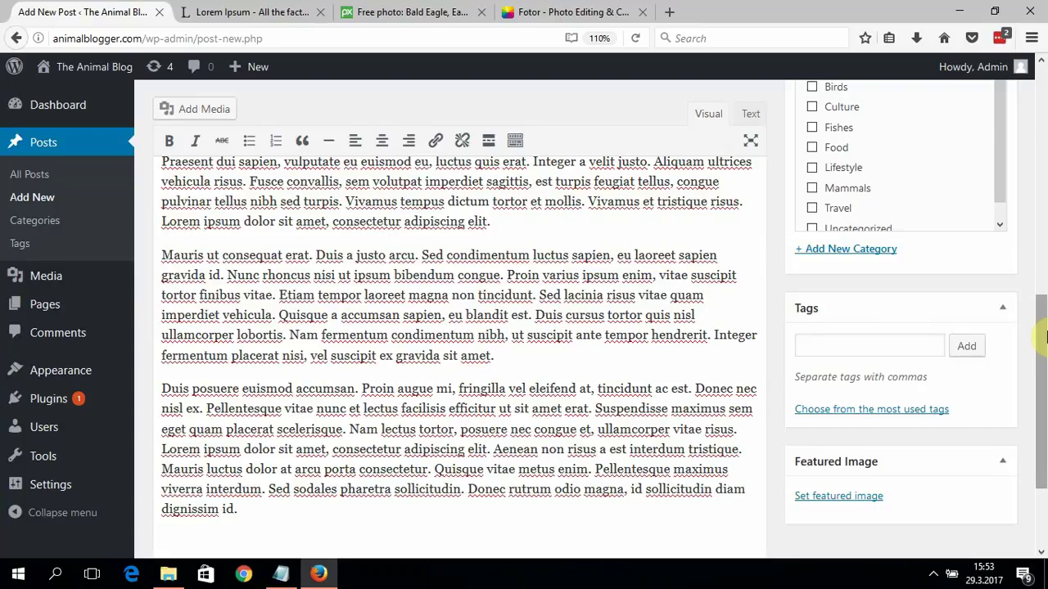
pyautogui.scroll(3, 1043, 307)
pyautogui.click(811, 267)
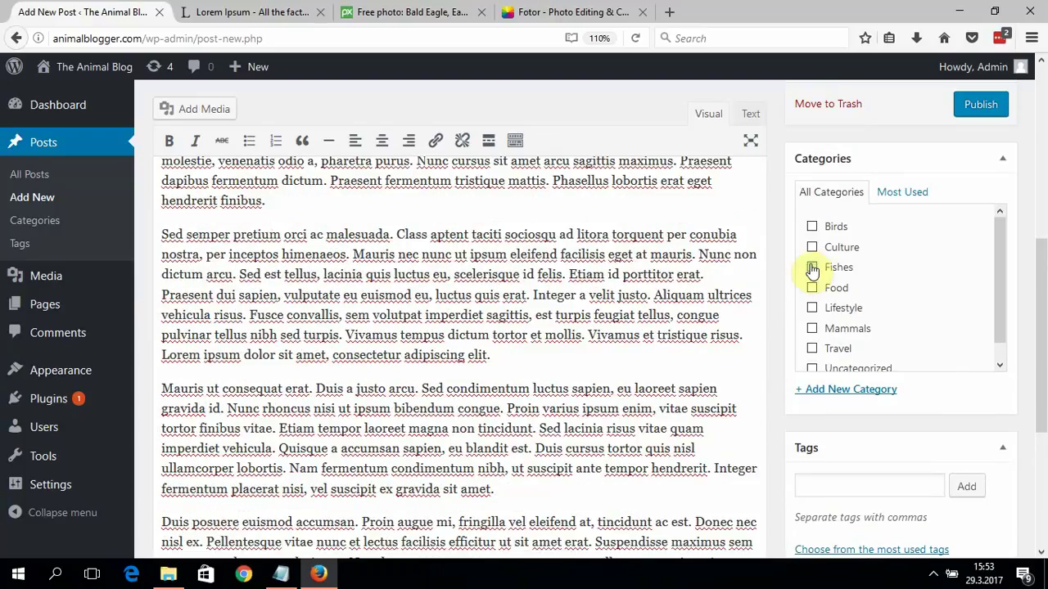
pyautogui.moveTo(1041, 304); pyautogui.dragTo(1041, 193)
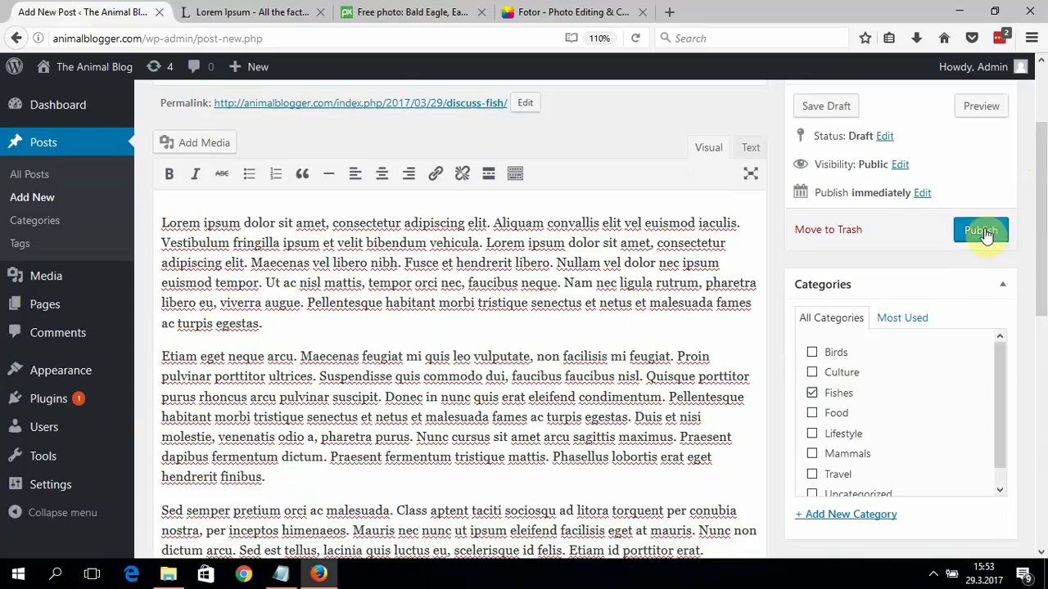
pyautogui.moveTo(1041, 241); pyautogui.dragTo(1040, 370)
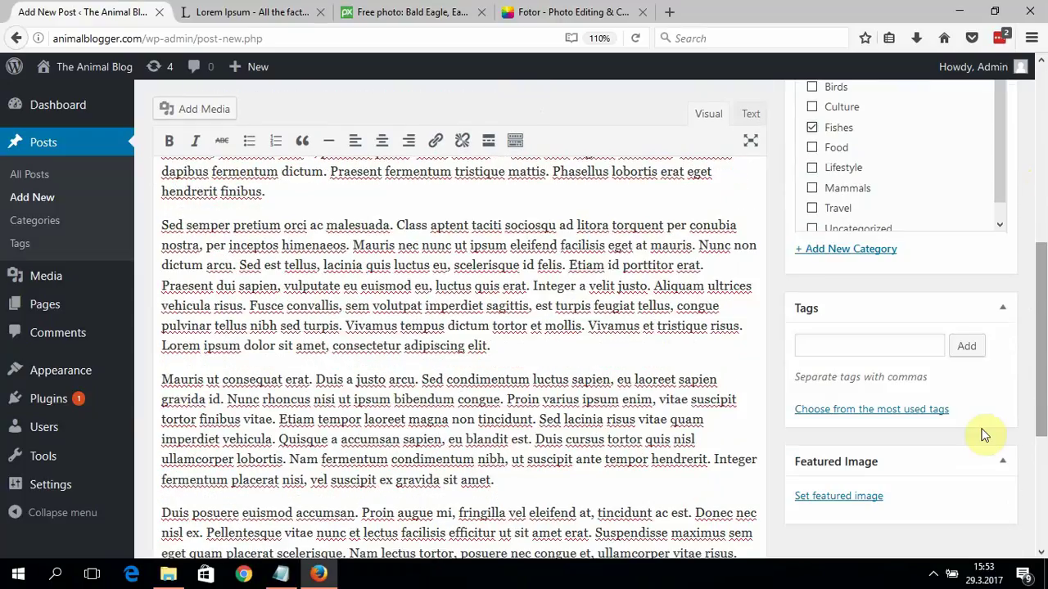
pyautogui.click(843, 496)
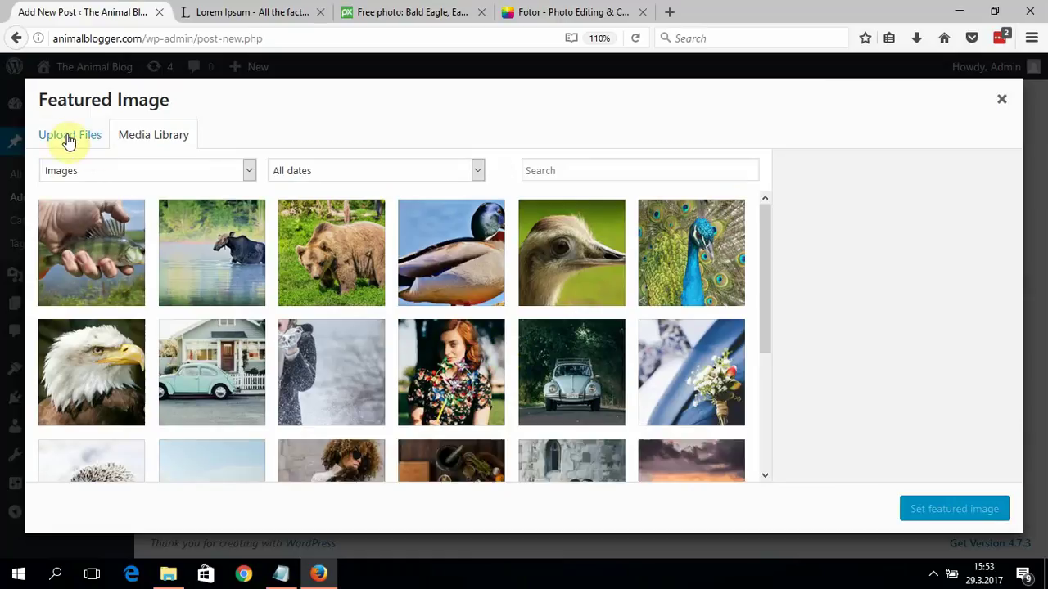
# Upload the discus-fish-1943755_1920 photo into the media library.
pyautogui.click(49, 134)
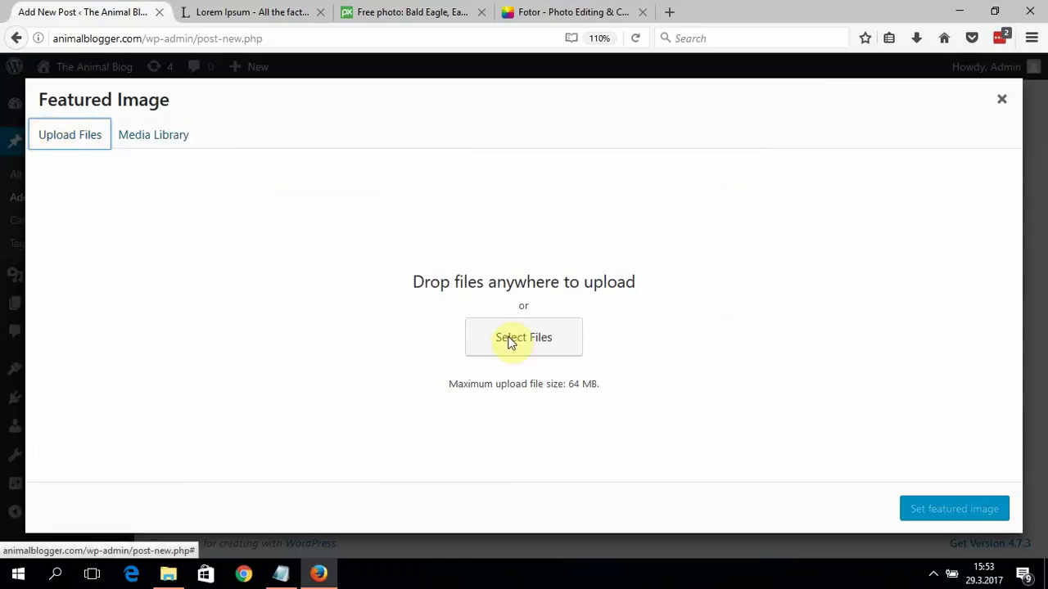
pyautogui.click(507, 342)
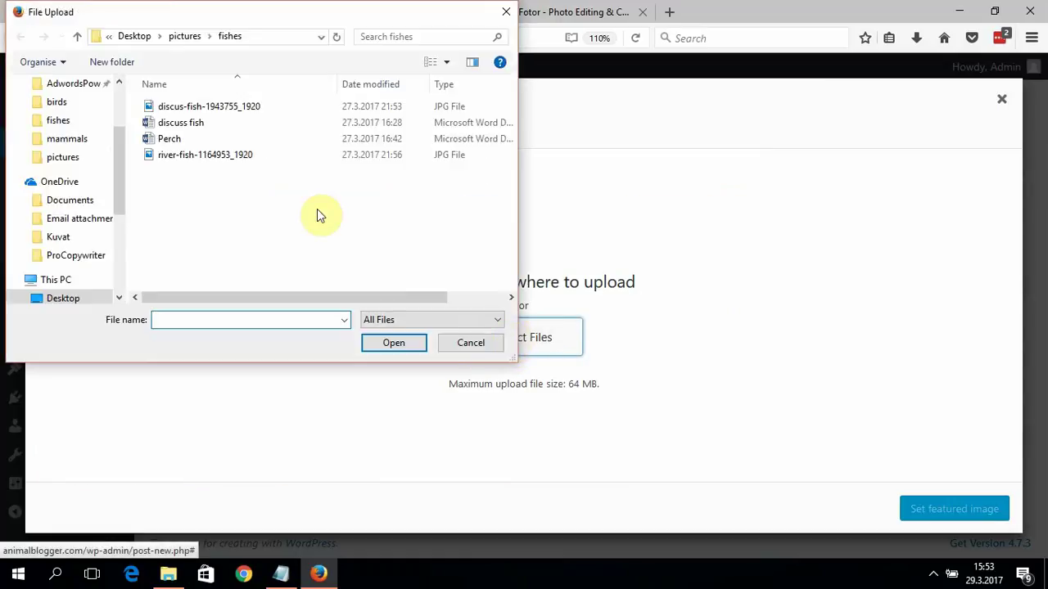
pyautogui.click(186, 109)
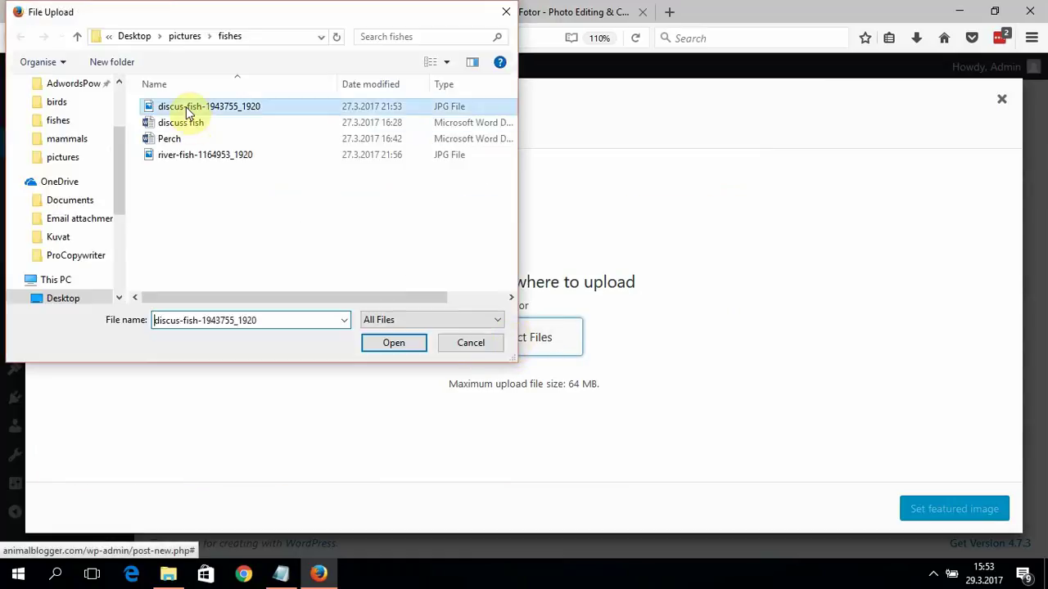
pyautogui.click(400, 337)
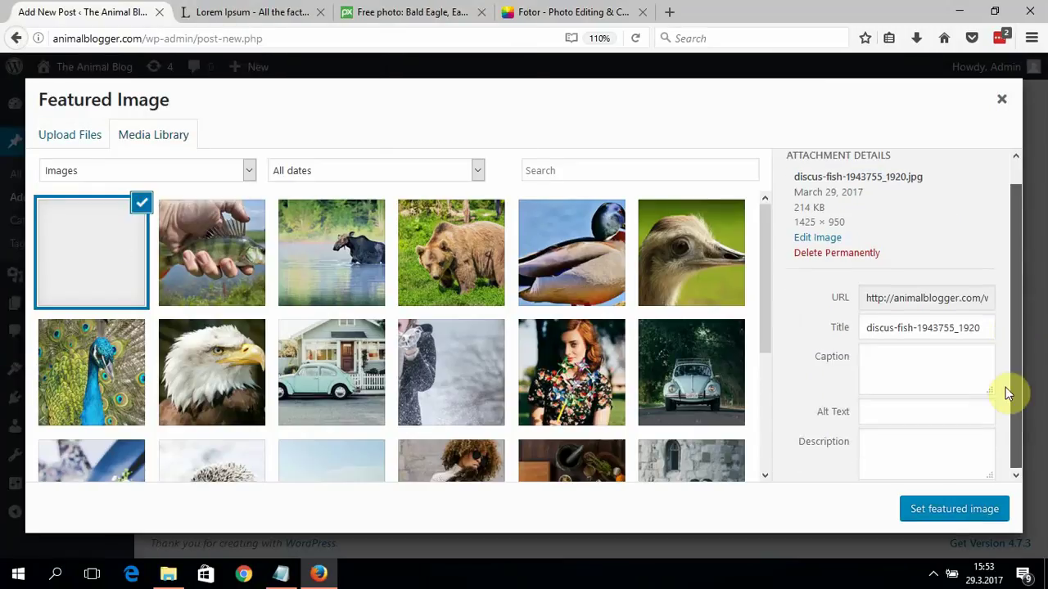
pyautogui.scroll(-1, 1014, 350)
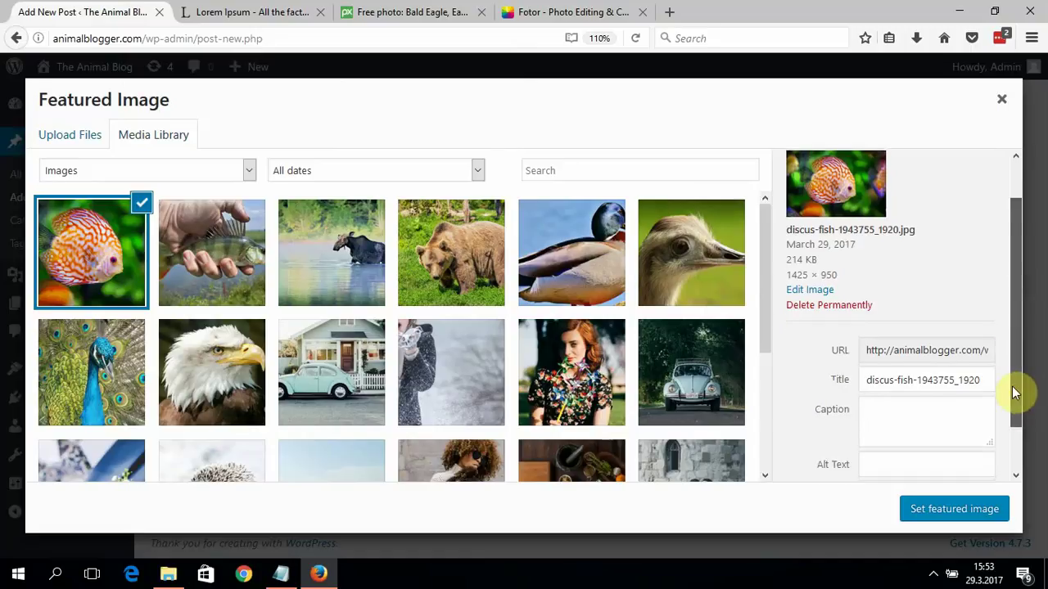
# Give the discus photo the alt text 'Discuss Fish' and set it as the featured image.
pyautogui.click(920, 430)
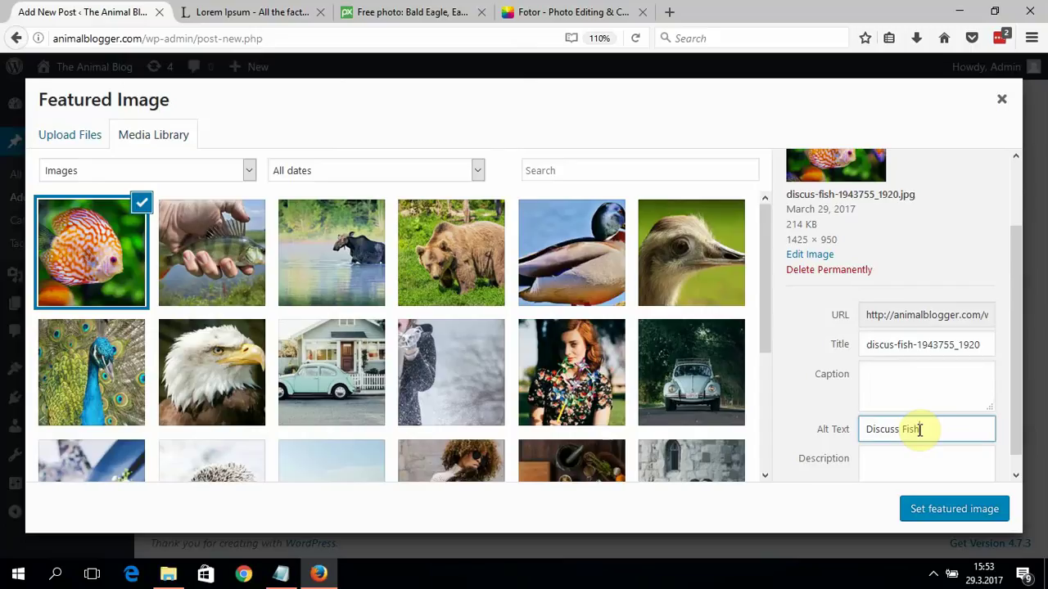
pyautogui.scroll(-1, 1015, 442)
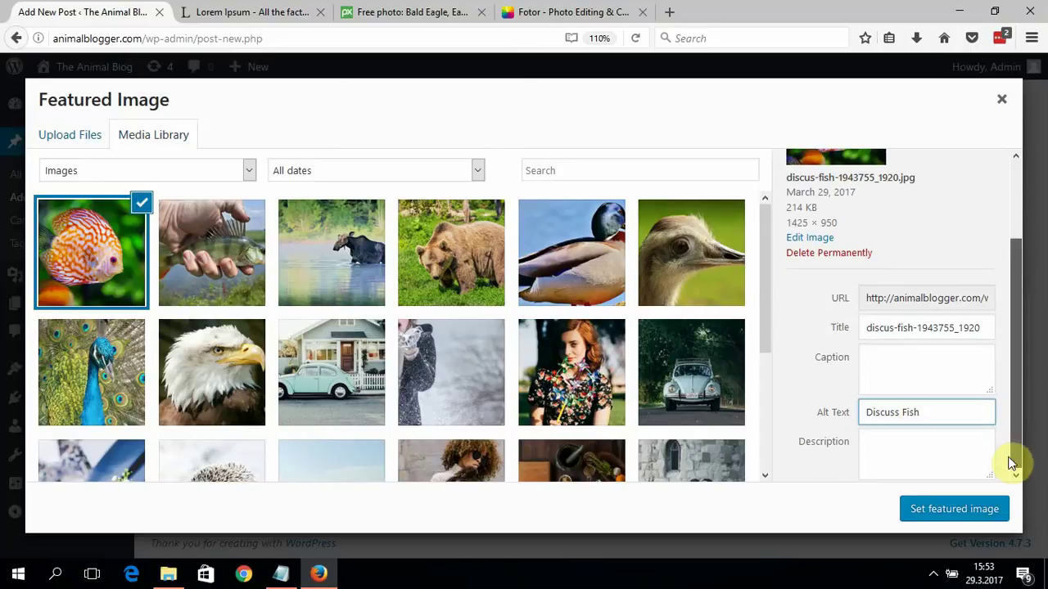
pyautogui.click(973, 506)
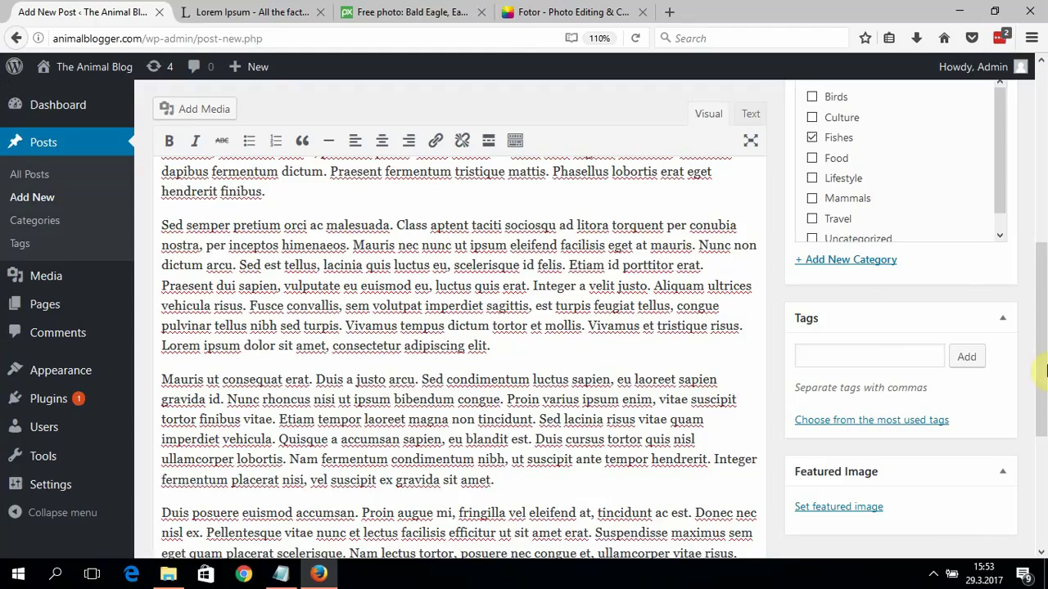
pyautogui.scroll(-3, 1045, 370)
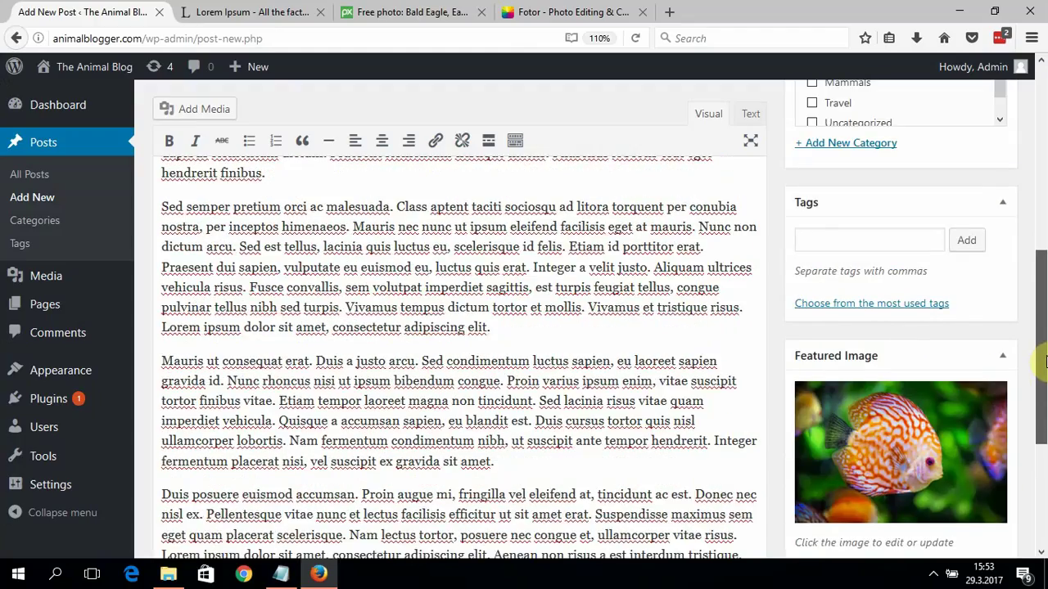
pyautogui.scroll(4, 1032, 328)
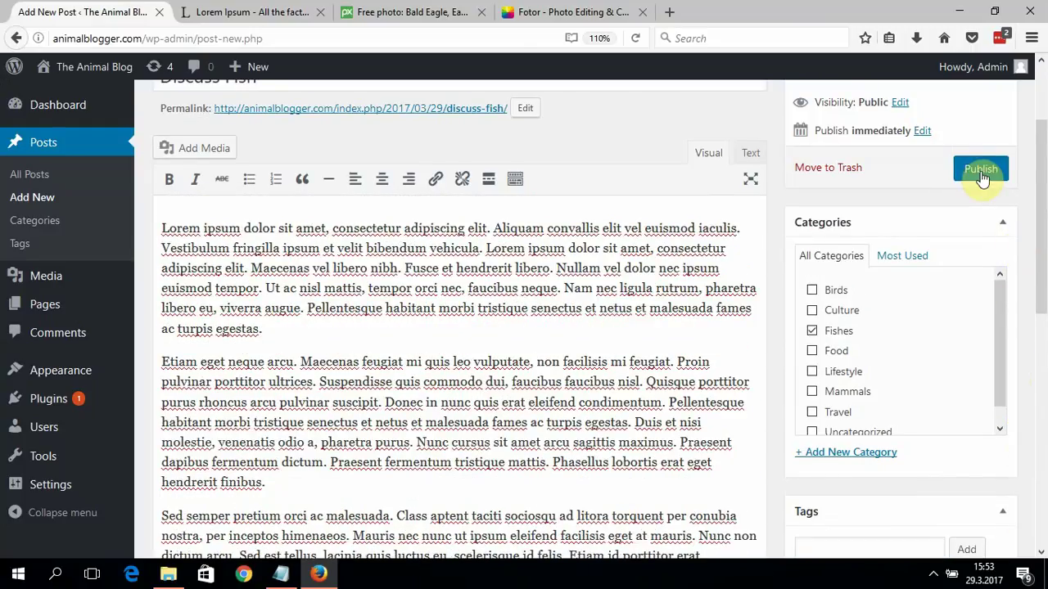
# Publish the Discuss Fish post, look over the live homepage, and head back to the Dashboard.
pyautogui.click(982, 172)
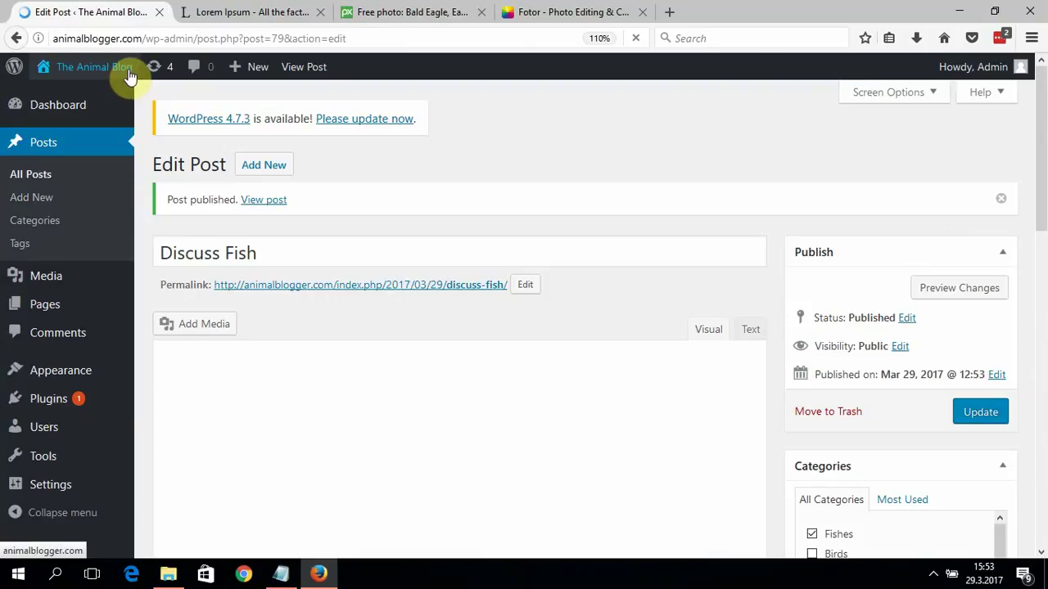
pyautogui.click(129, 76)
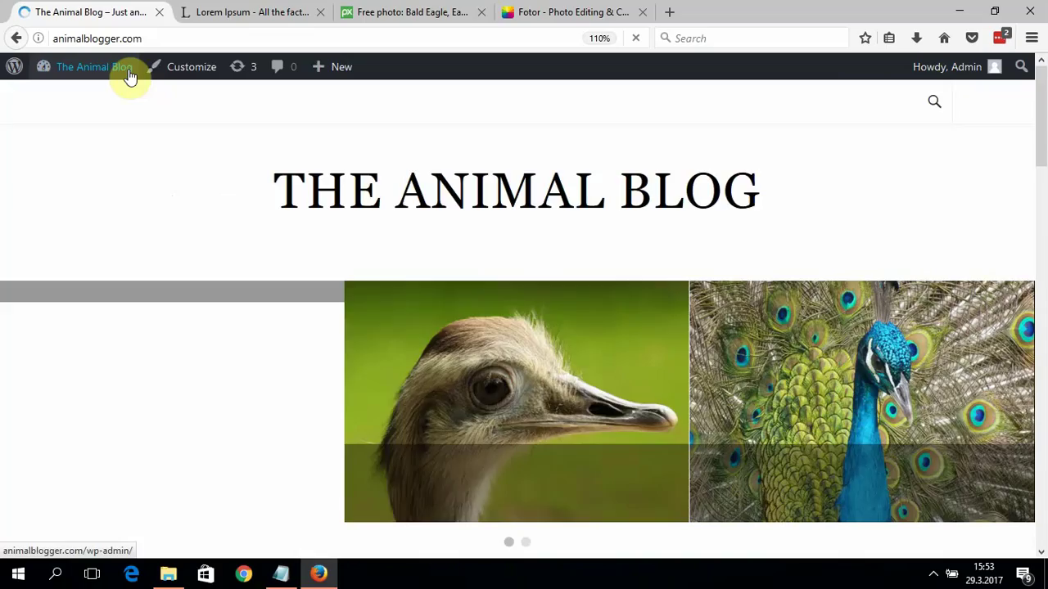
pyautogui.moveTo(1041, 106); pyautogui.dragTo(962, 90)
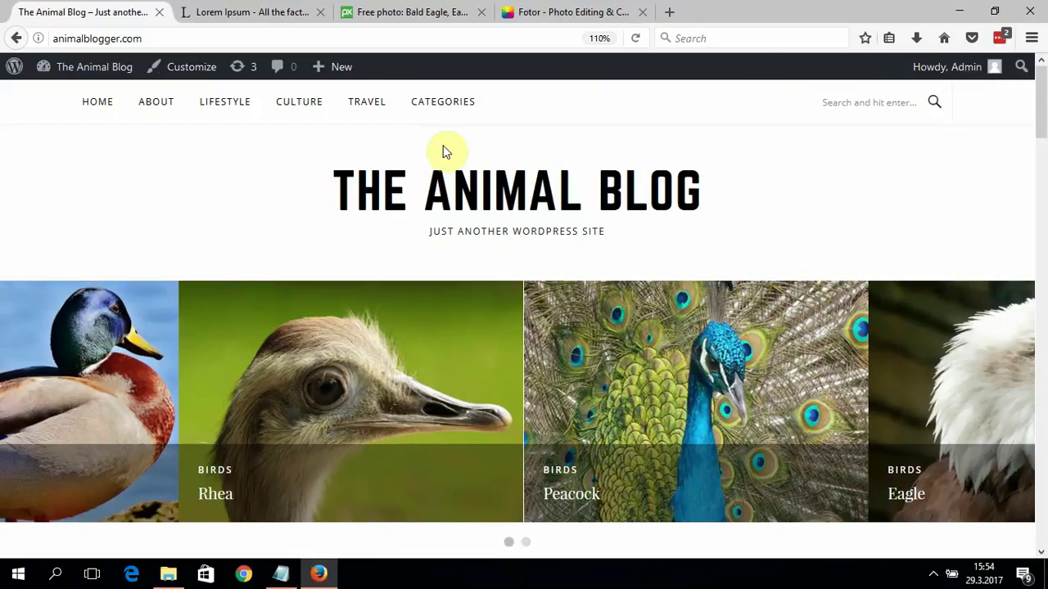
pyautogui.moveTo(454, 123)
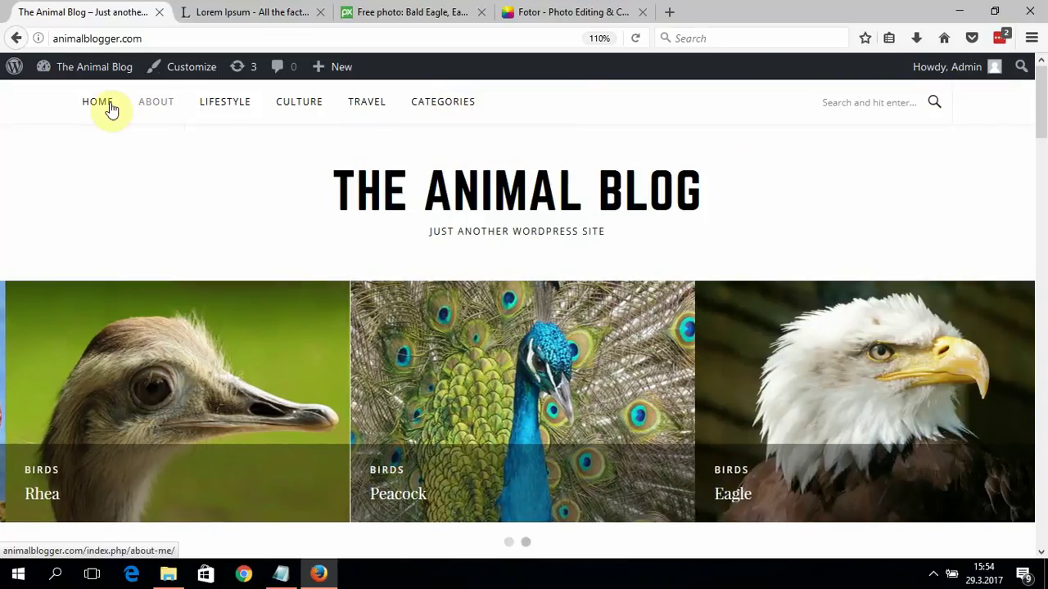
pyautogui.moveTo(79, 85)
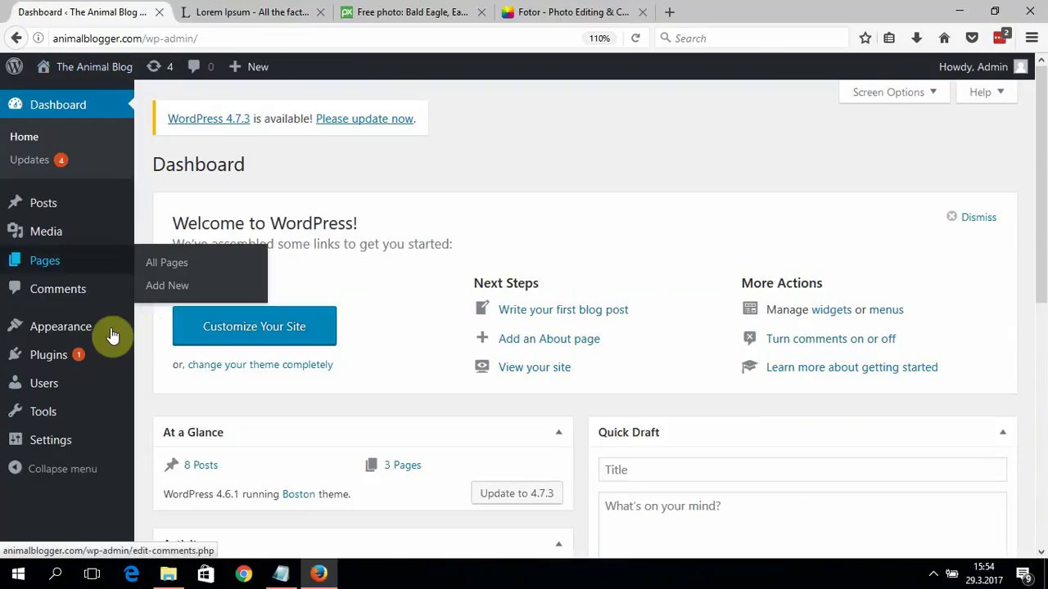
# In the Menus editor, remove the Food and Categories items from the menu.
pyautogui.moveTo(109, 329)
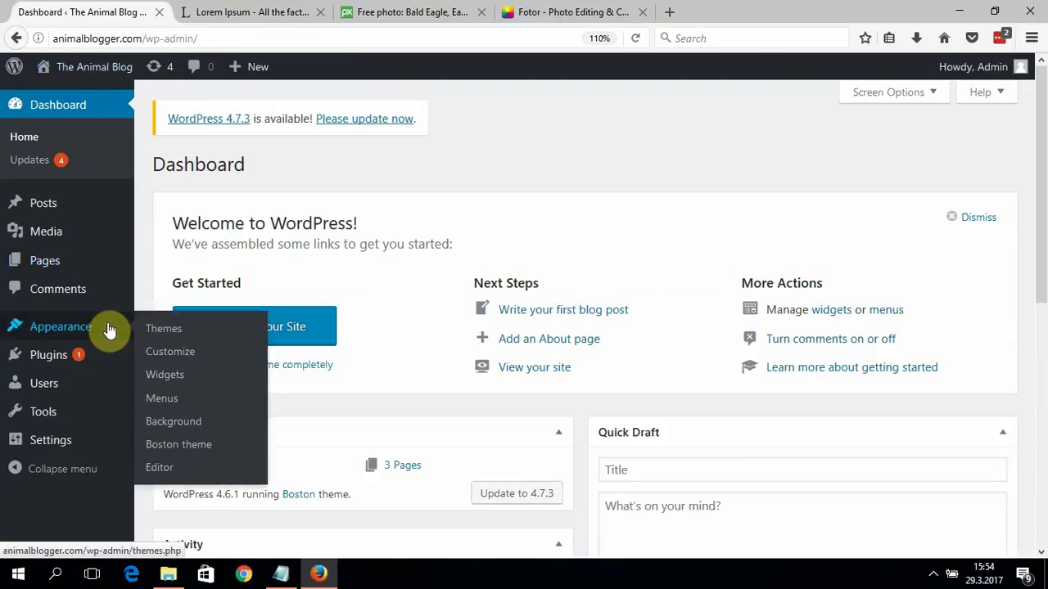
pyautogui.click(174, 399)
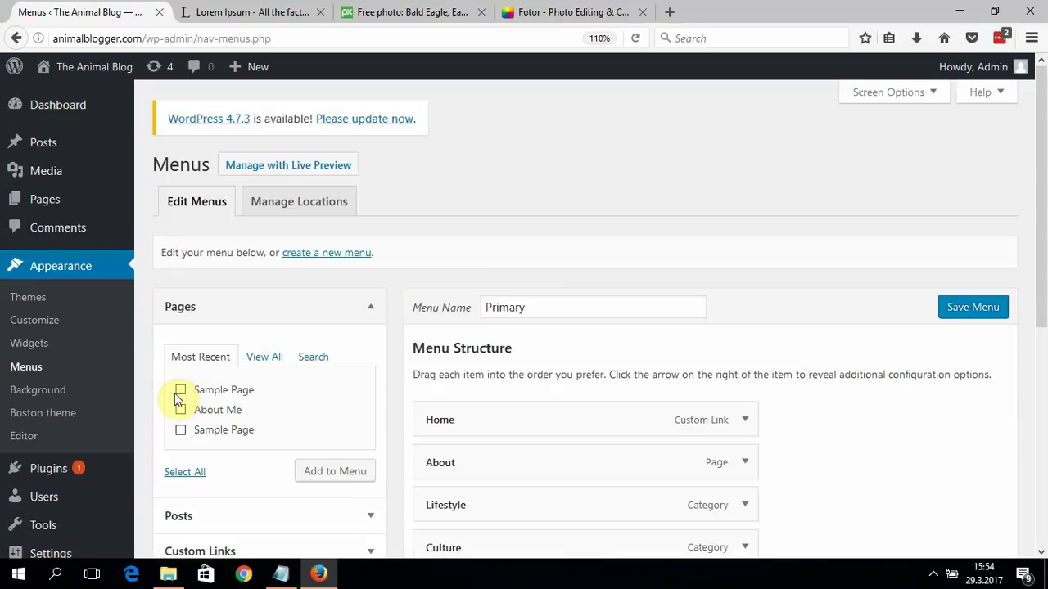
pyautogui.moveTo(1046, 260); pyautogui.dragTo(1031, 453)
pyautogui.click(769, 418)
pyautogui.click(477, 395)
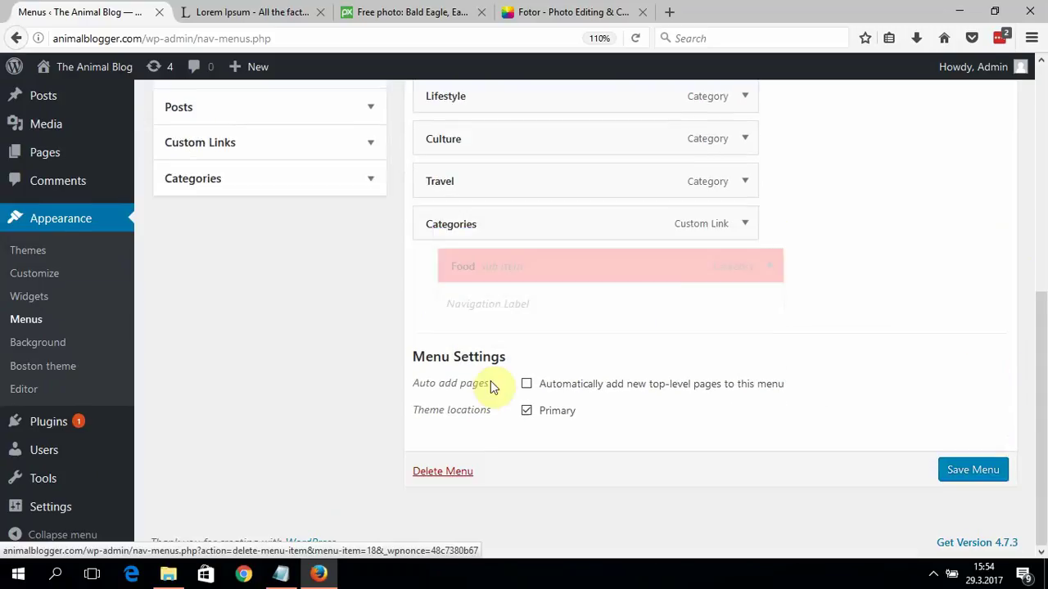
pyautogui.click(746, 294)
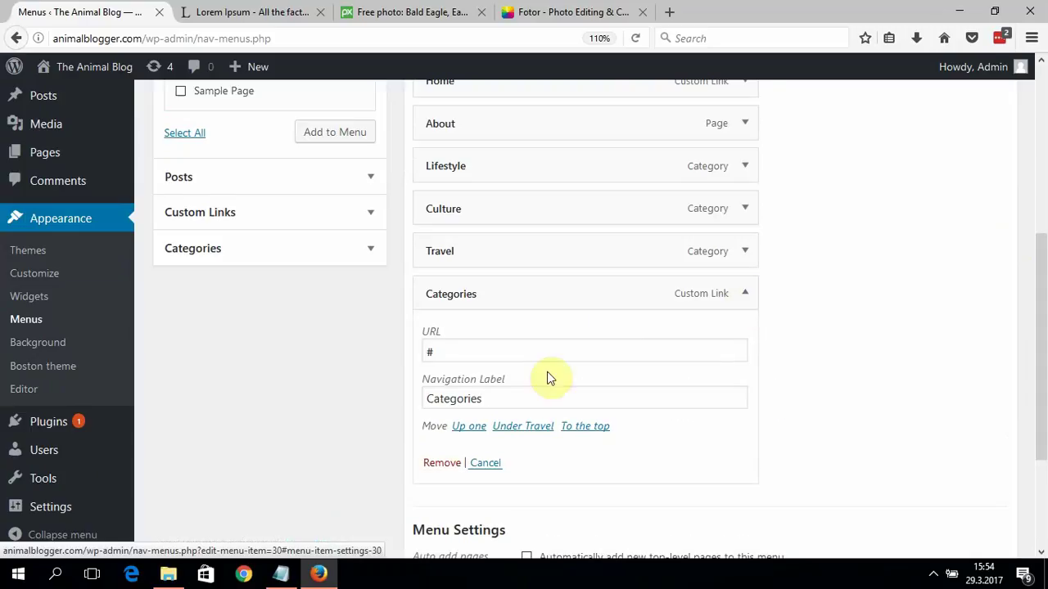
pyautogui.click(434, 464)
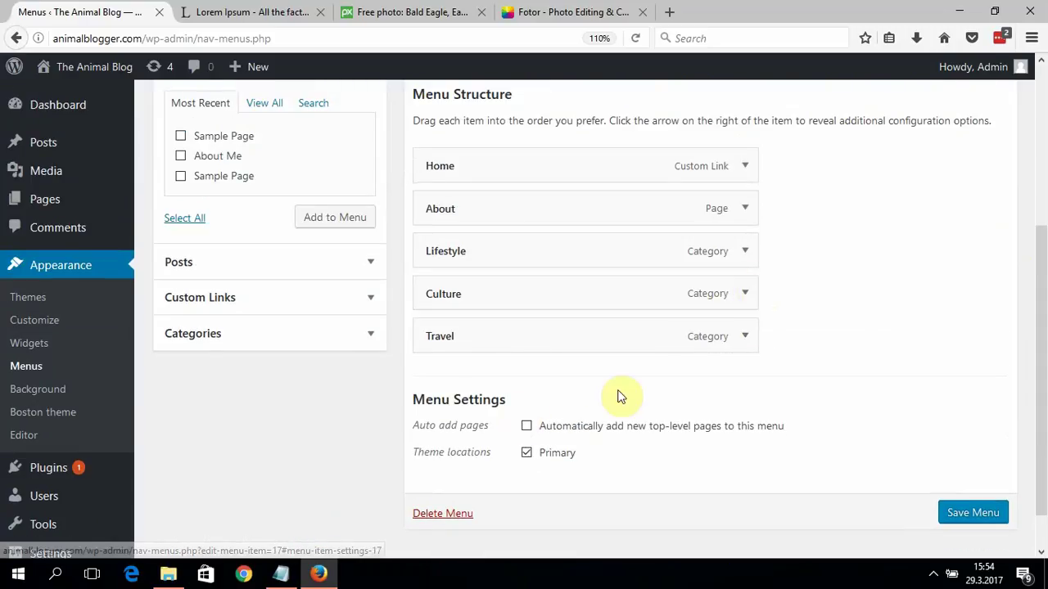
# Remove Travel, Culture and Lifestyle from the menu, leaving Home and About, and expand the Categories list.
pyautogui.click(745, 336)
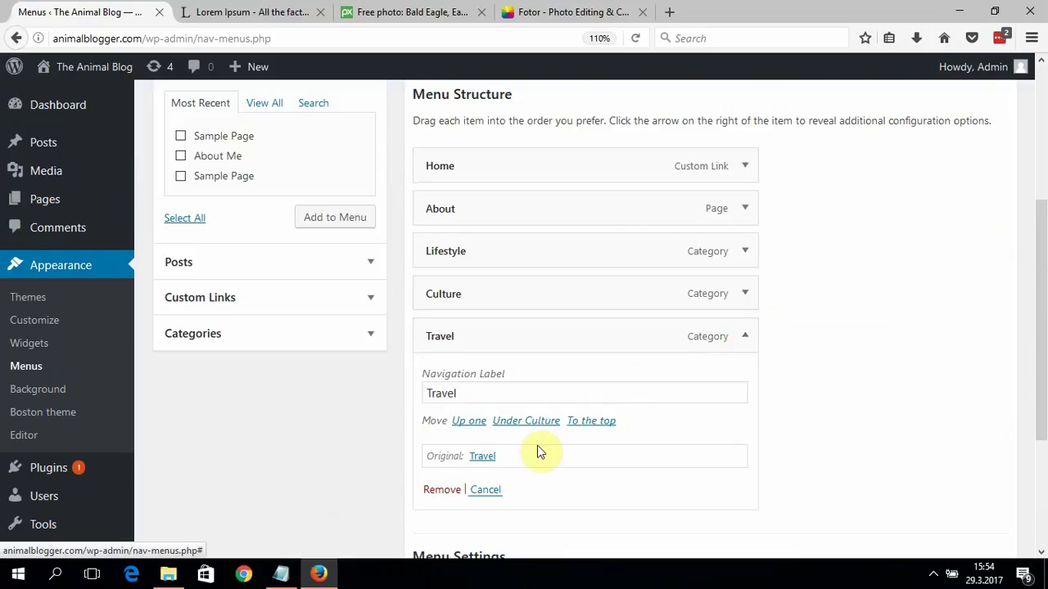
pyautogui.click(432, 488)
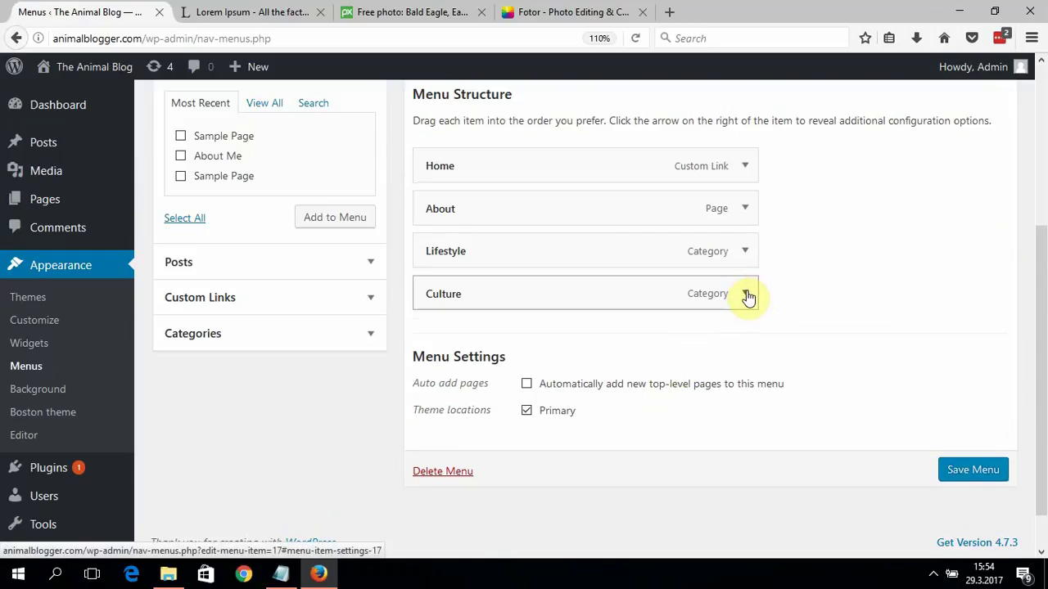
pyautogui.click(744, 293)
pyautogui.click(442, 447)
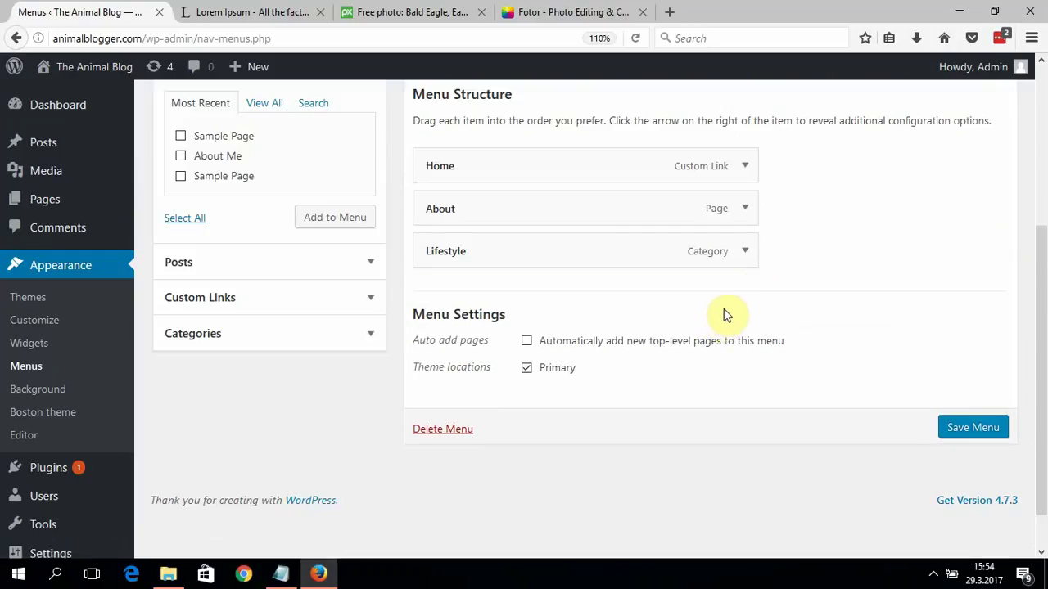
pyautogui.click(743, 256)
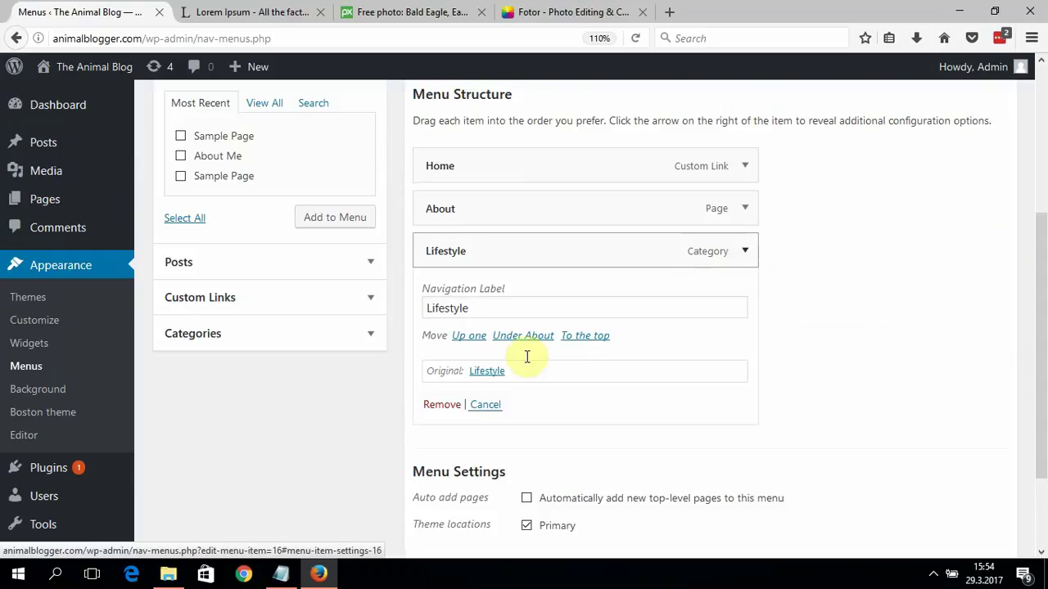
pyautogui.moveTo(739, 257); pyautogui.dragTo(473, 409)
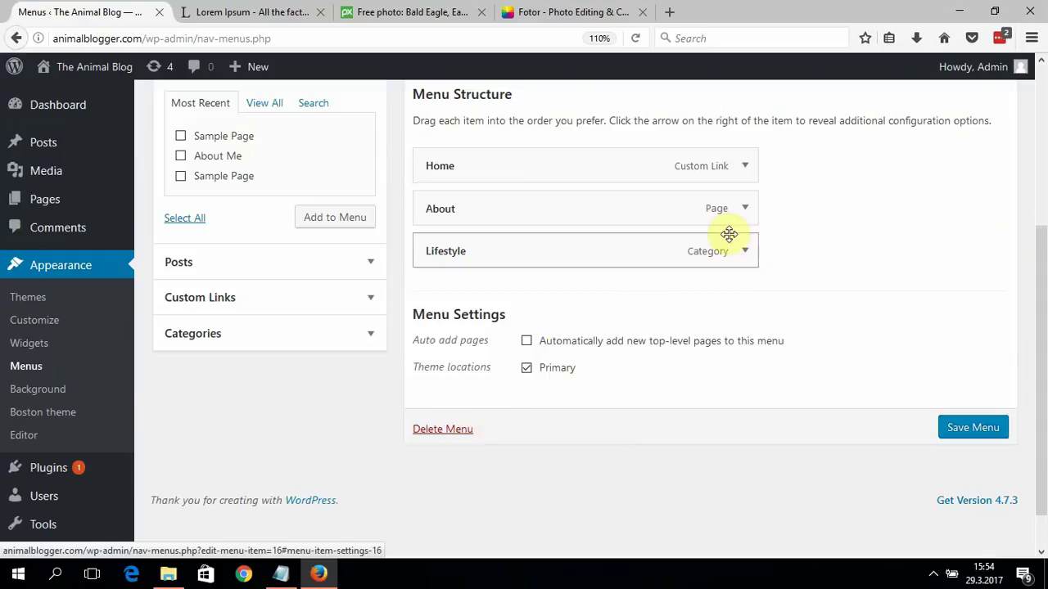
pyautogui.click(740, 251)
pyautogui.click(438, 404)
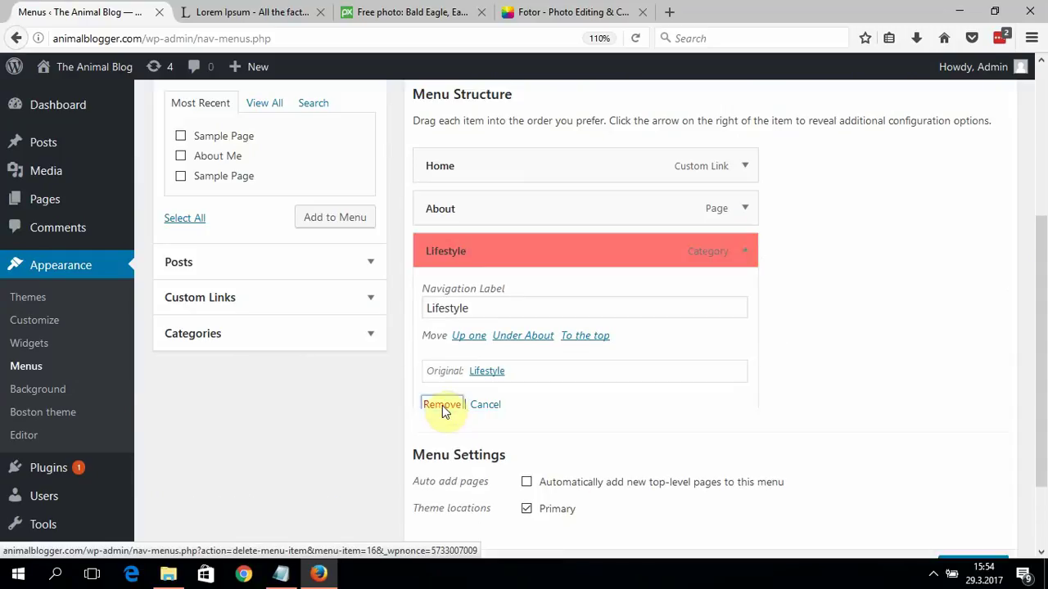
pyautogui.click(270, 336)
pyautogui.scroll(-3, 237, 311)
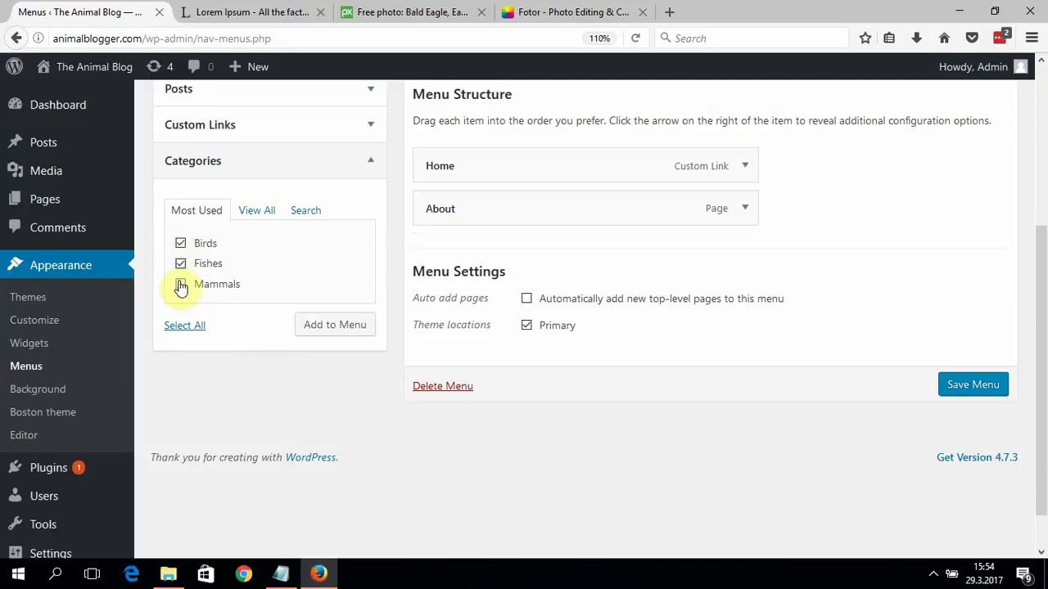
# Add the Birds, Fishes and Mammals categories to the menu and save it.
pyautogui.click(181, 284)
pyautogui.click(312, 325)
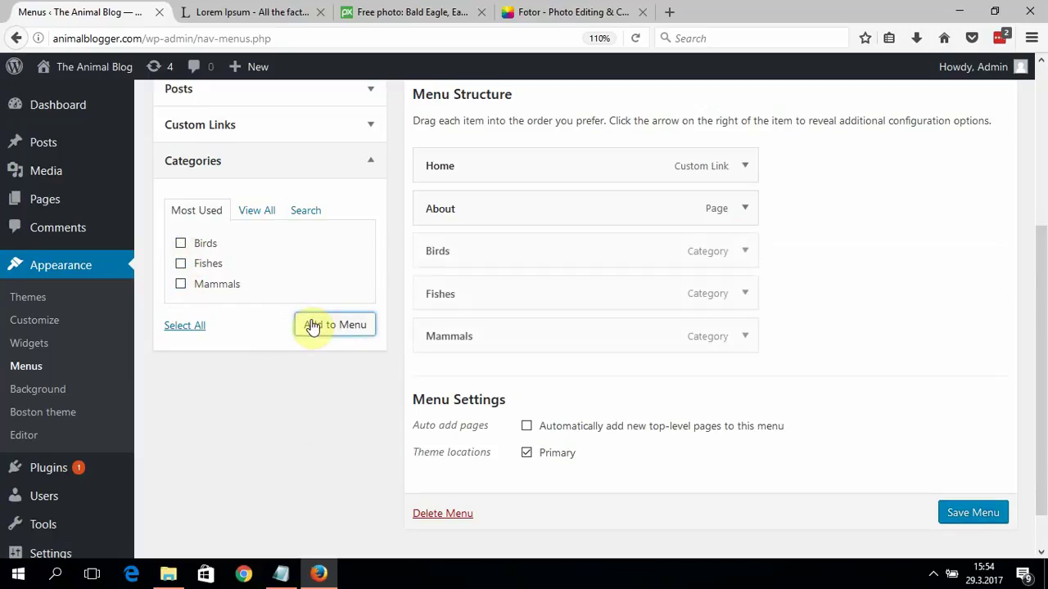
pyautogui.scroll(-1, 1044, 314)
pyautogui.moveTo(1044, 313); pyautogui.dragTo(1022, 211)
pyautogui.click(964, 160)
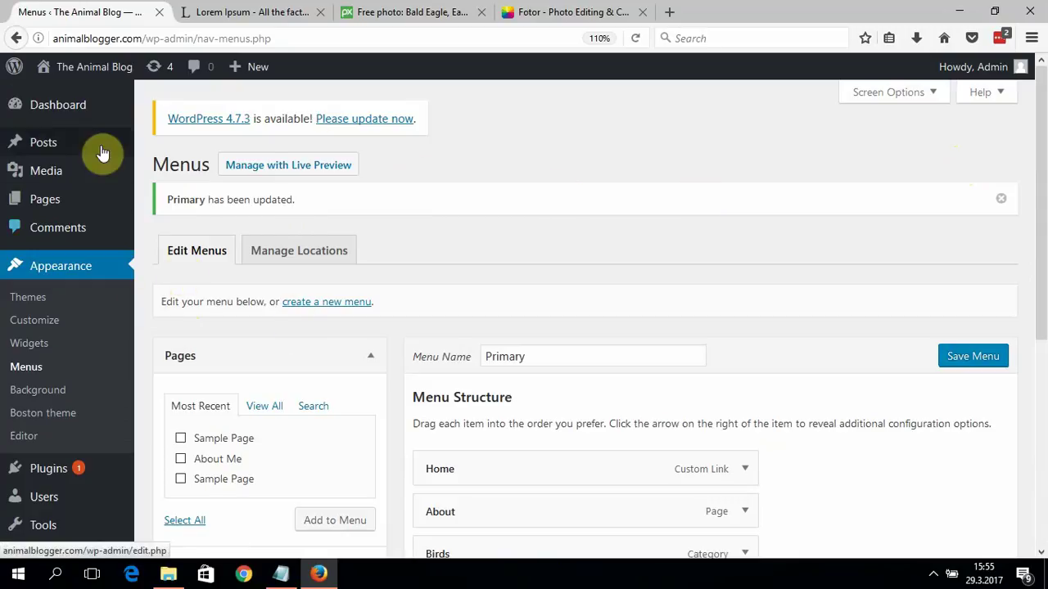
# Return to the site's admin Dashboard.
pyautogui.moveTo(79, 82)
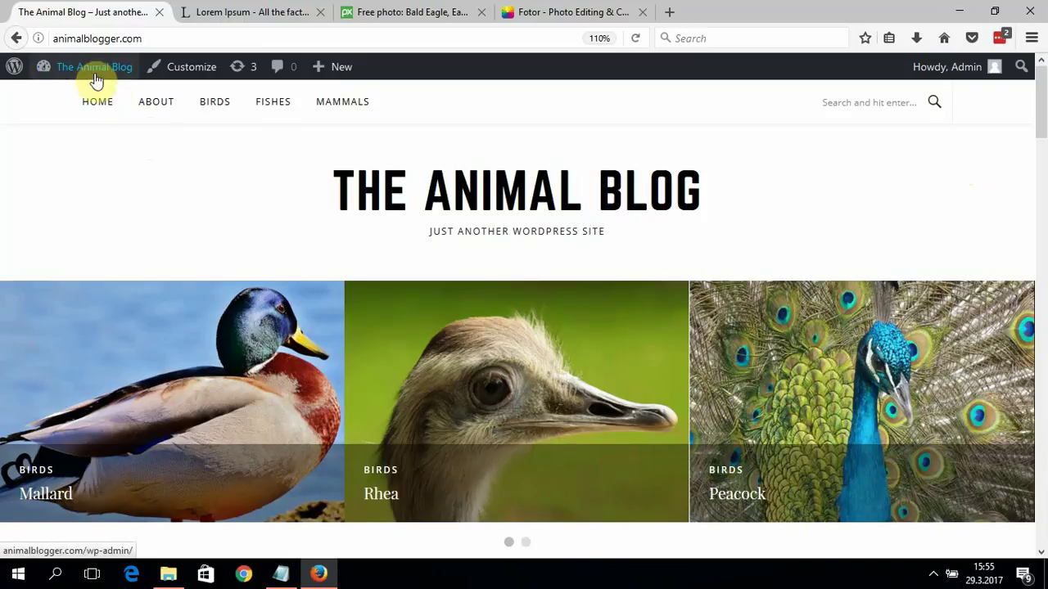
pyautogui.click(92, 74)
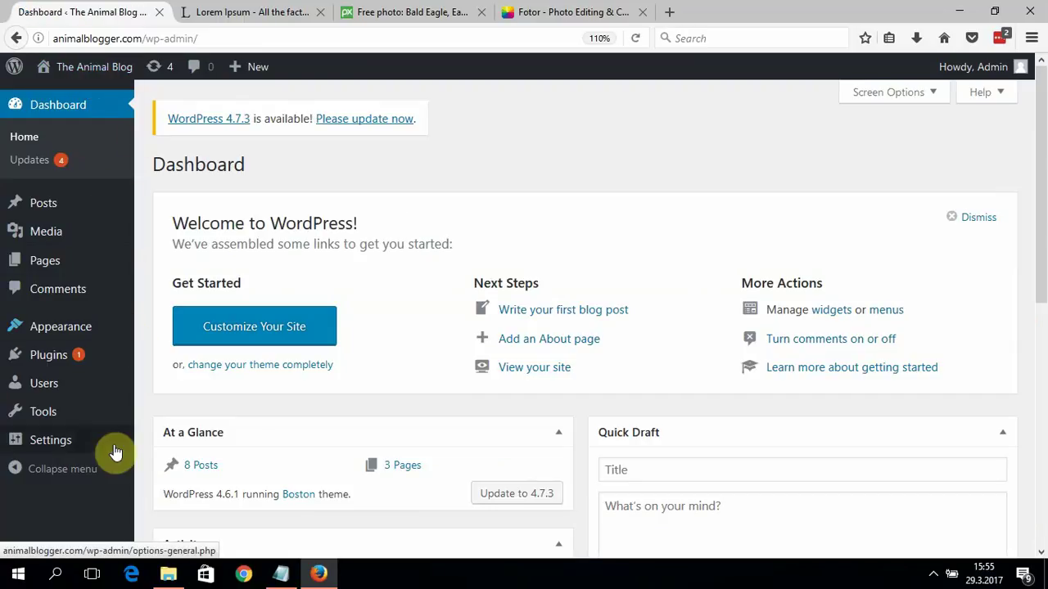
pyautogui.moveTo(120, 450)
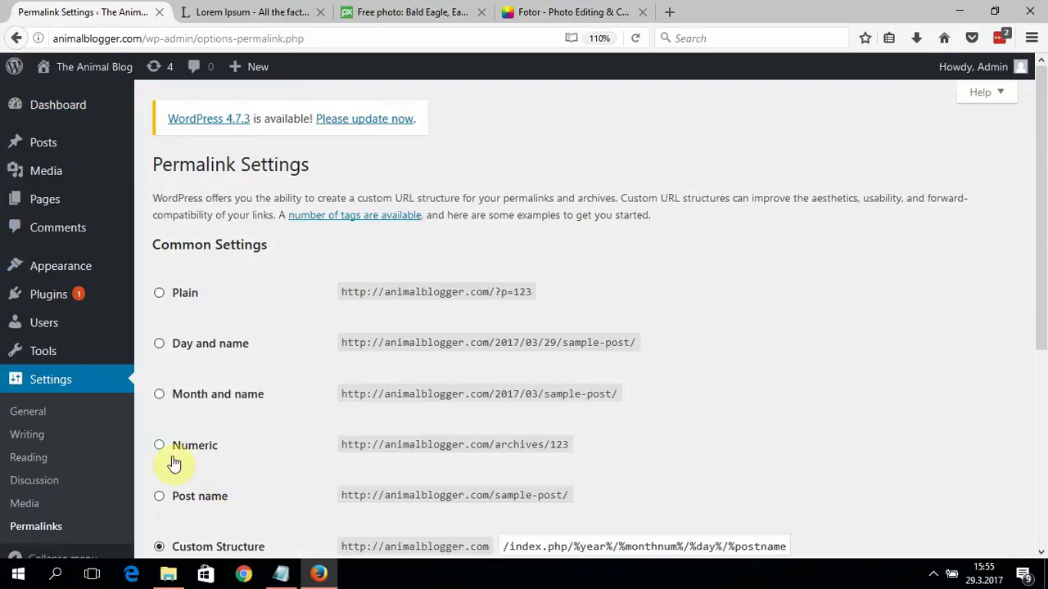
# Choose the Post name permalink structure and save the change.
pyautogui.click(160, 497)
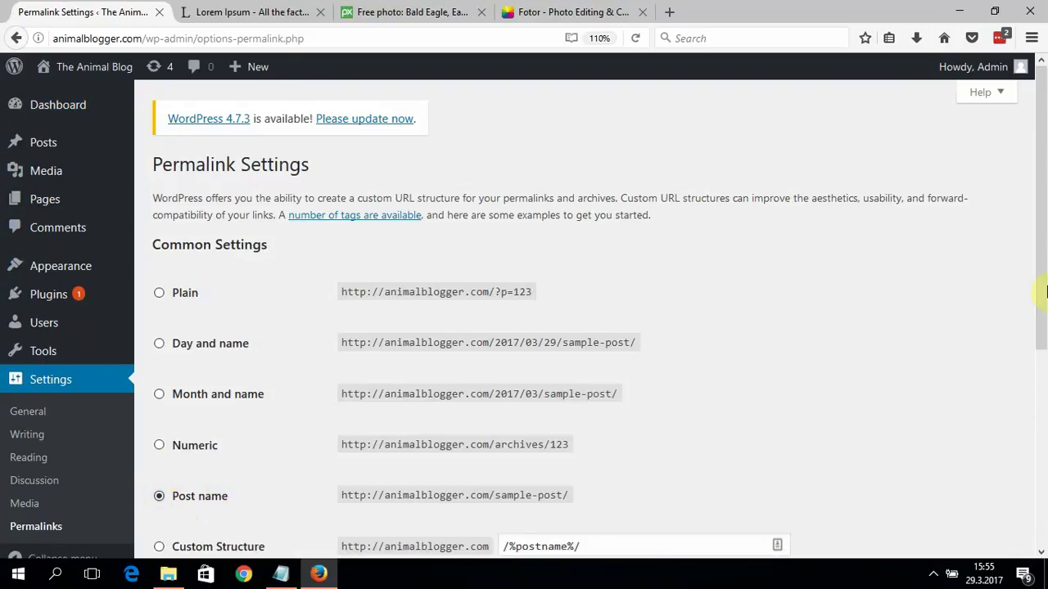
pyautogui.scroll(-4, 1046, 293)
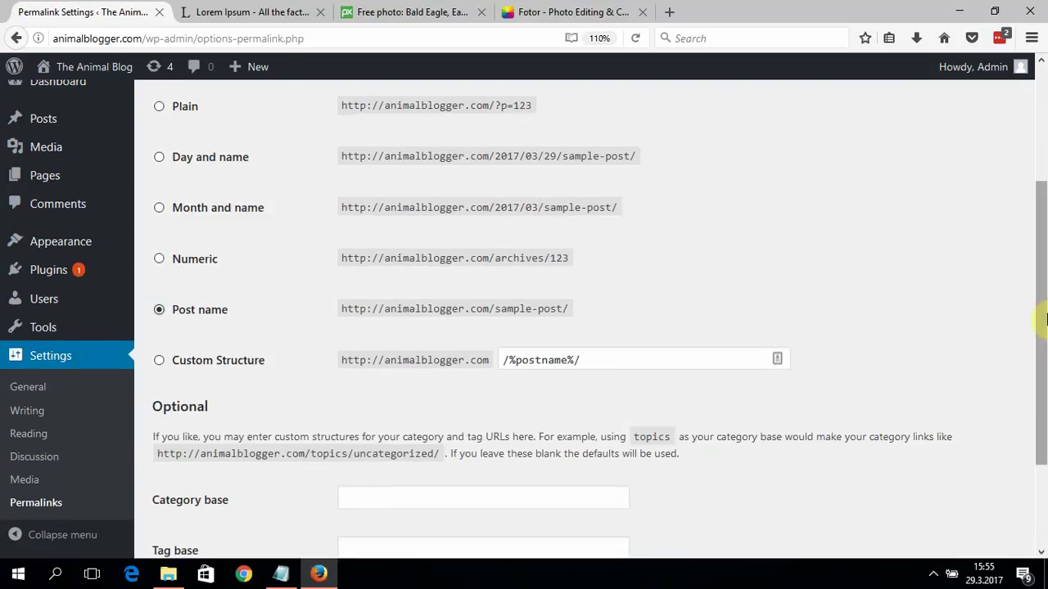
pyautogui.moveTo(1046, 319); pyautogui.dragTo(1043, 374)
pyautogui.click(219, 502)
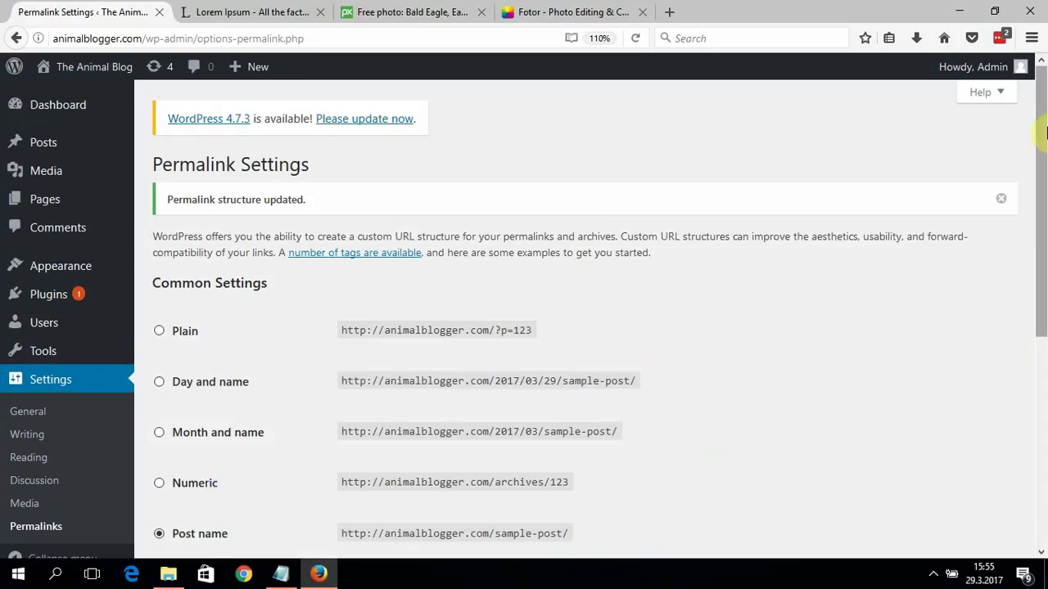
pyautogui.moveTo(1045, 132); pyautogui.dragTo(1046, 138)
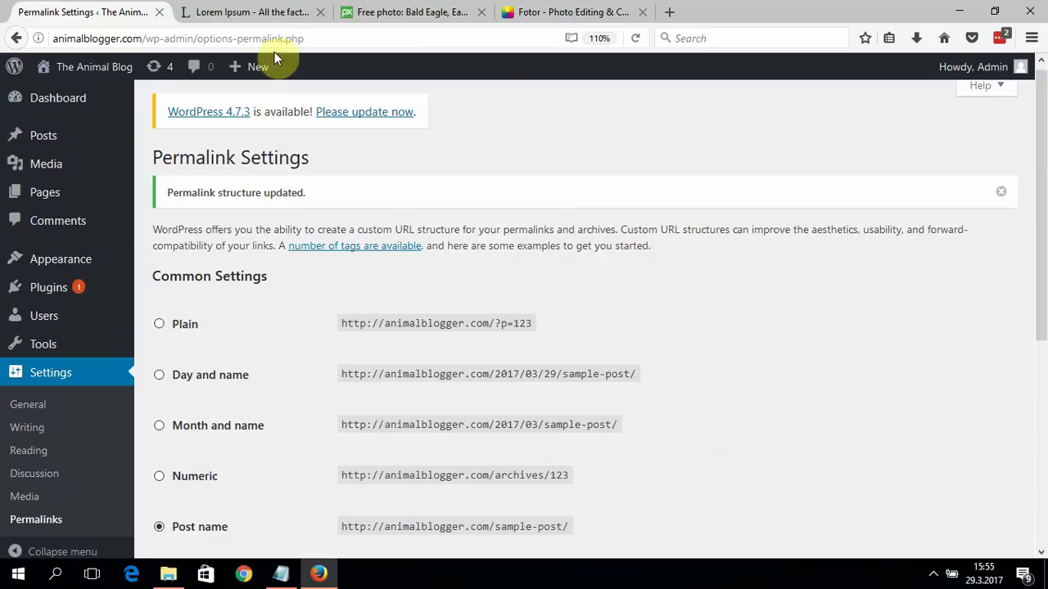
# Start typing a post-name URL ('bear…') into the browser address bar.
pyautogui.moveTo(150, 39); pyautogui.dragTo(314, 69)
pyautogui.write('bear')
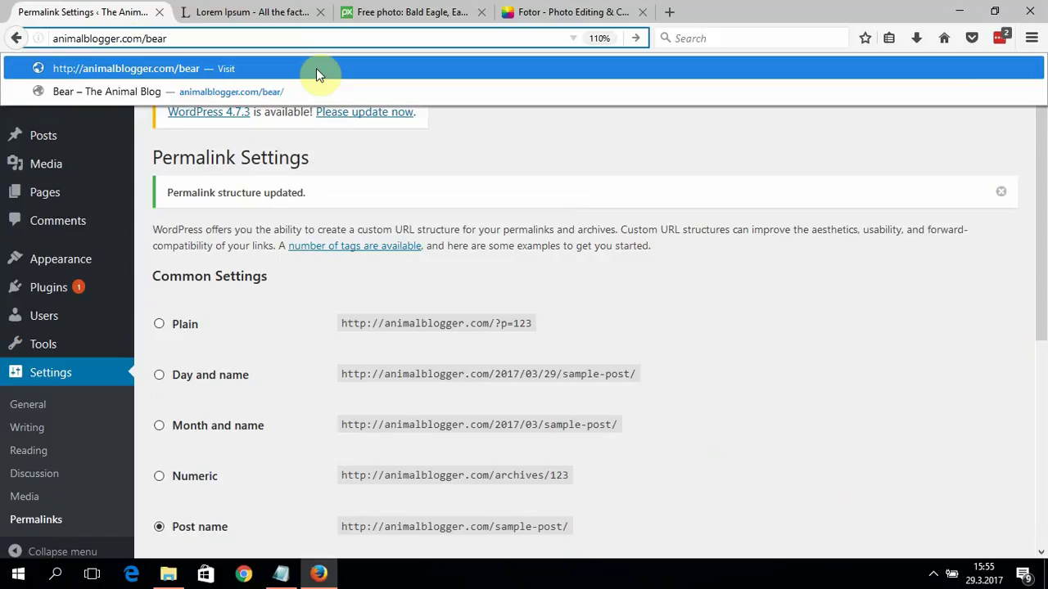
pyautogui.click(1044, 270)
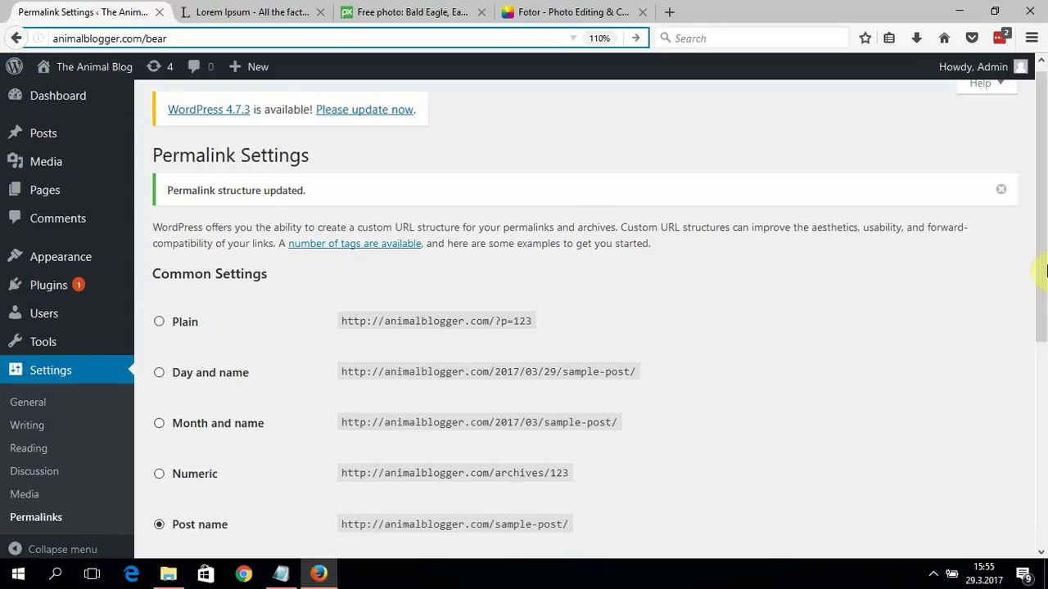
pyautogui.write('303305')
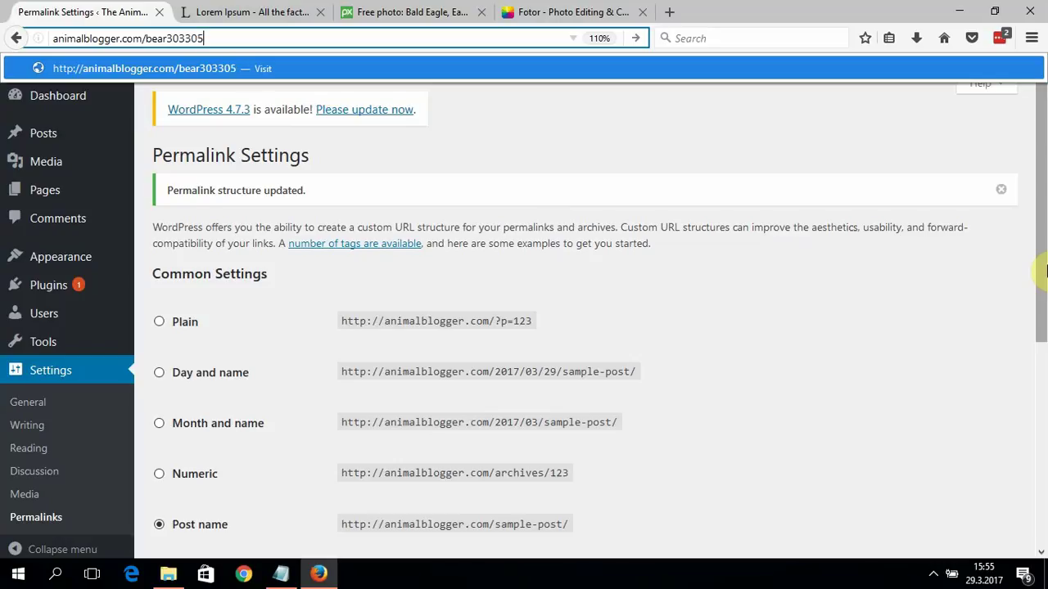
pyautogui.write(' f')
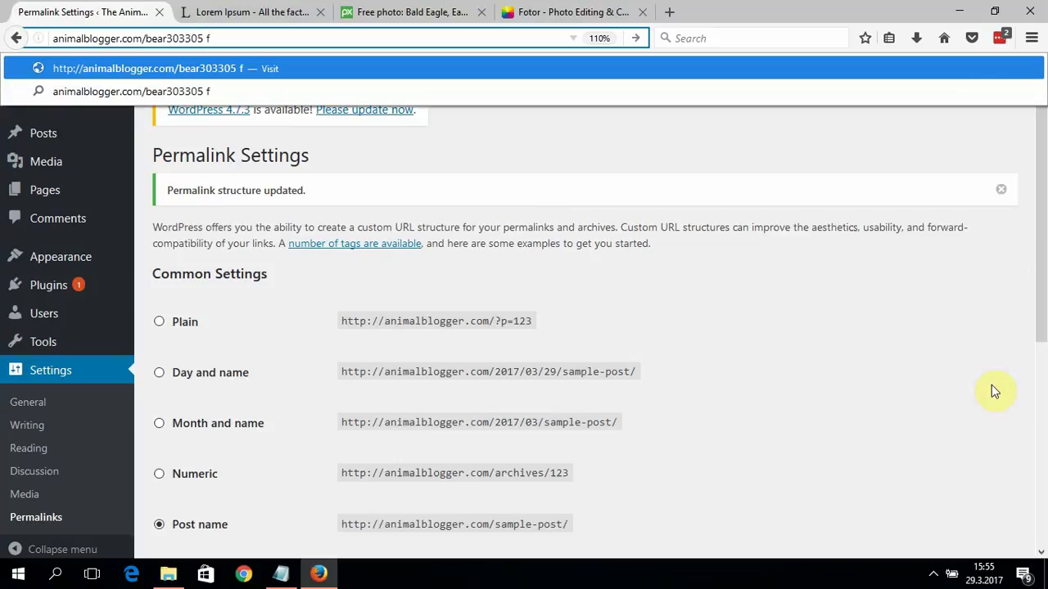
# Check the live site from the admin bar twice, return to the Dashboard, and head to All Pages.
pyautogui.moveTo(1041, 292); pyautogui.dragTo(1023, 306)
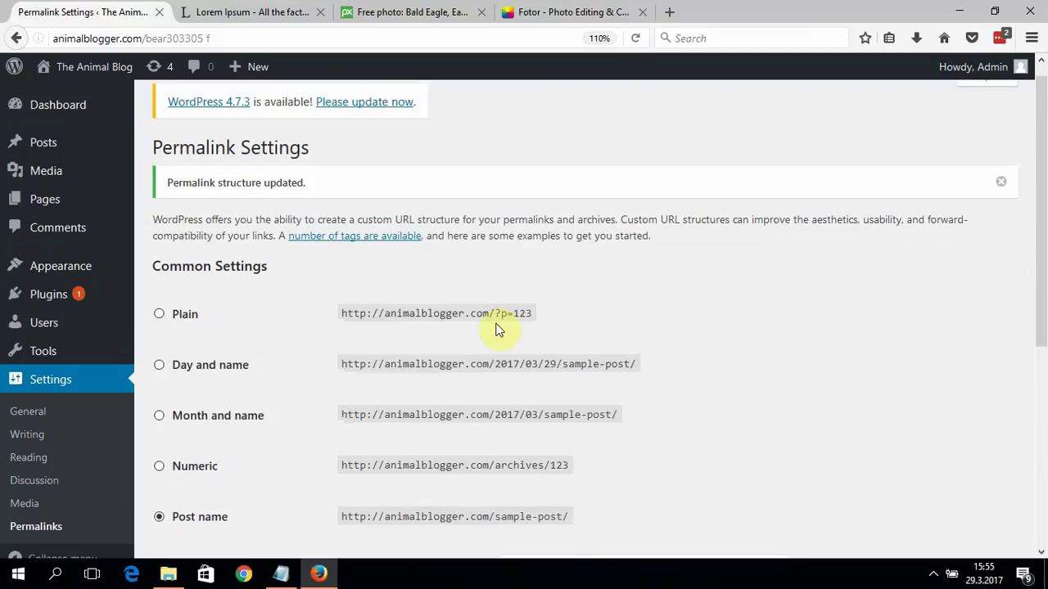
pyautogui.click(112, 75)
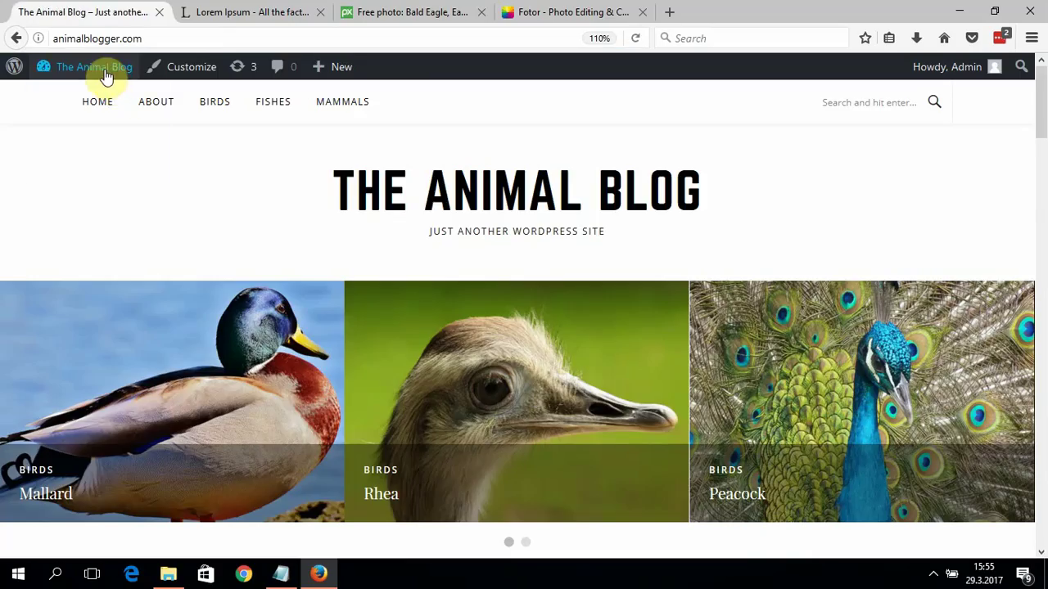
pyautogui.click(107, 75)
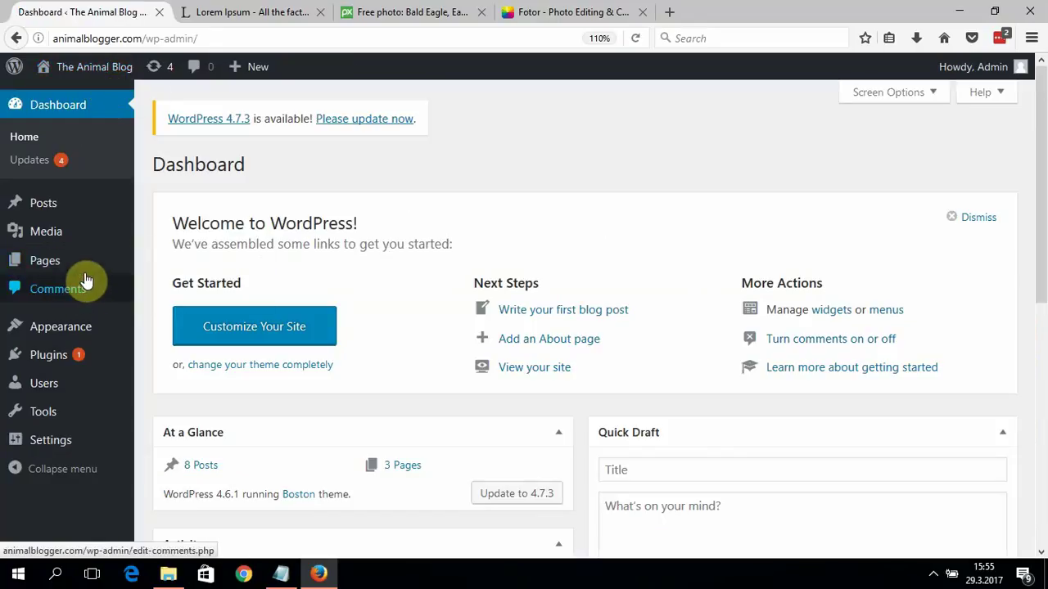
pyautogui.moveTo(97, 256)
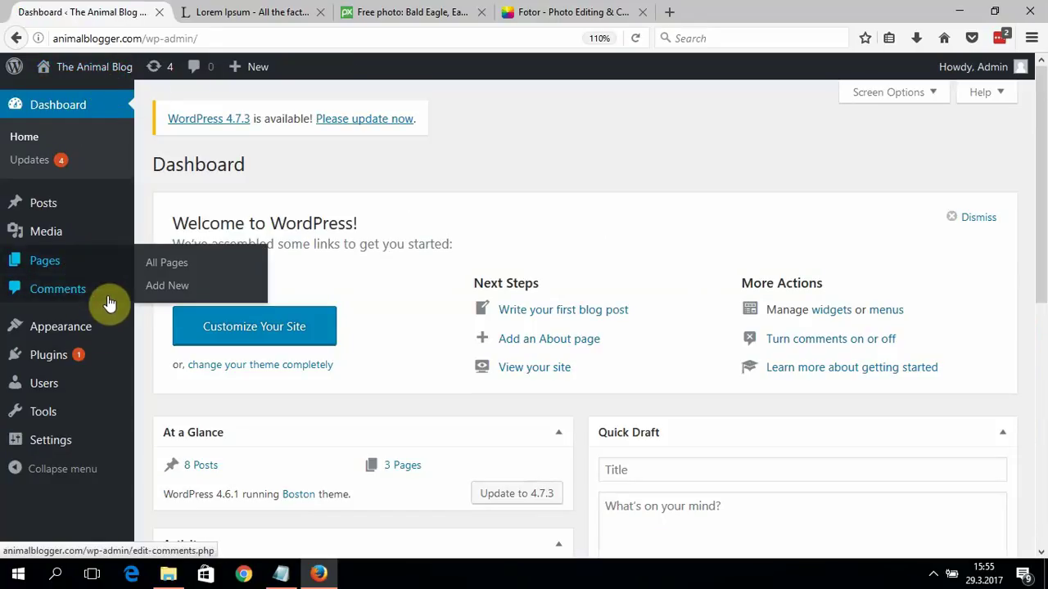
pyautogui.moveTo(97, 328)
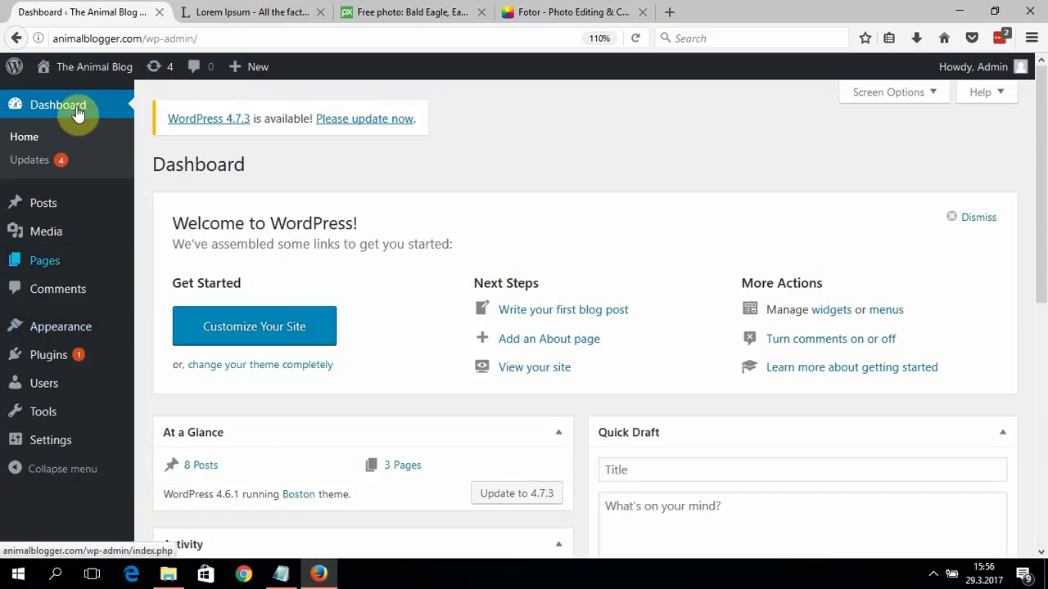
pyautogui.click(51, 69)
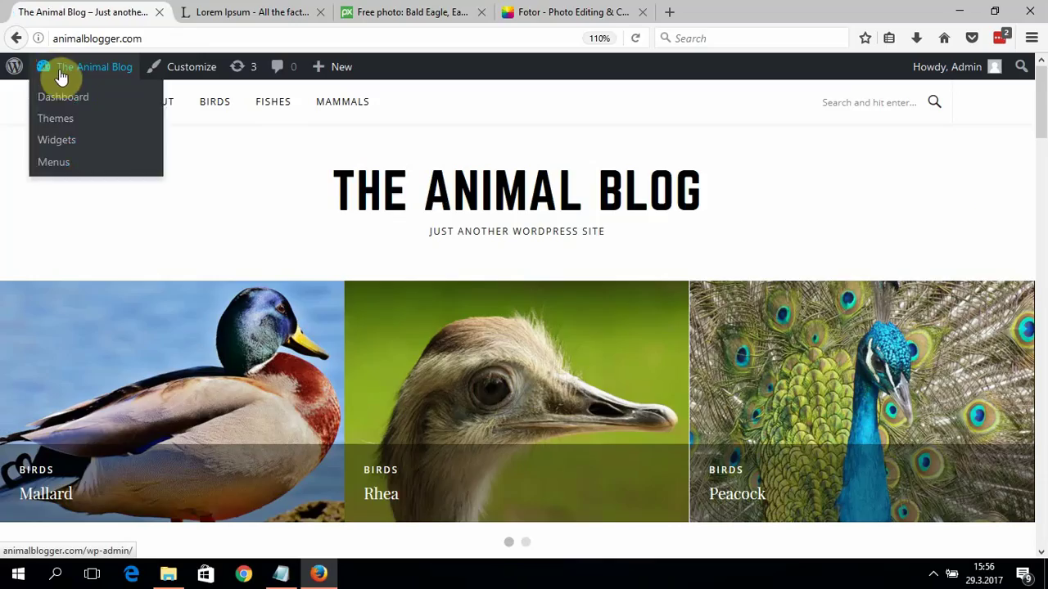
pyautogui.click(61, 76)
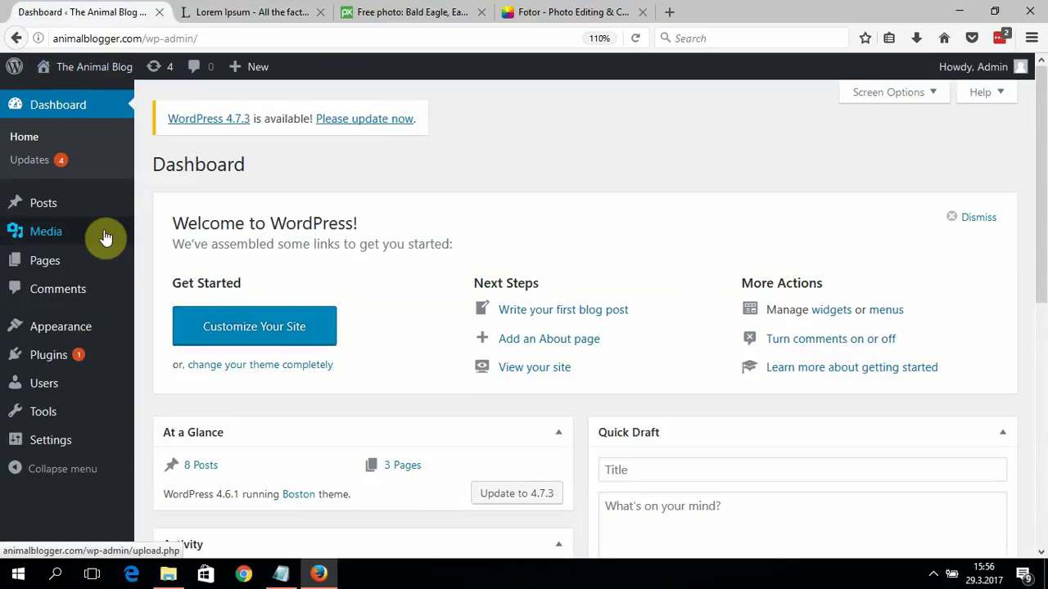
pyautogui.moveTo(105, 237)
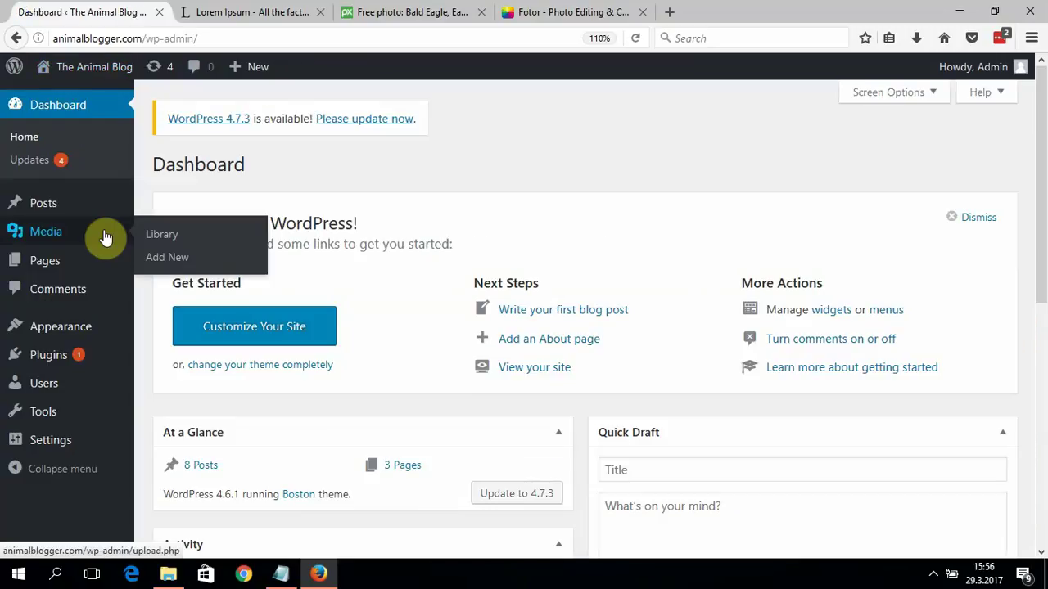
pyautogui.moveTo(92, 263)
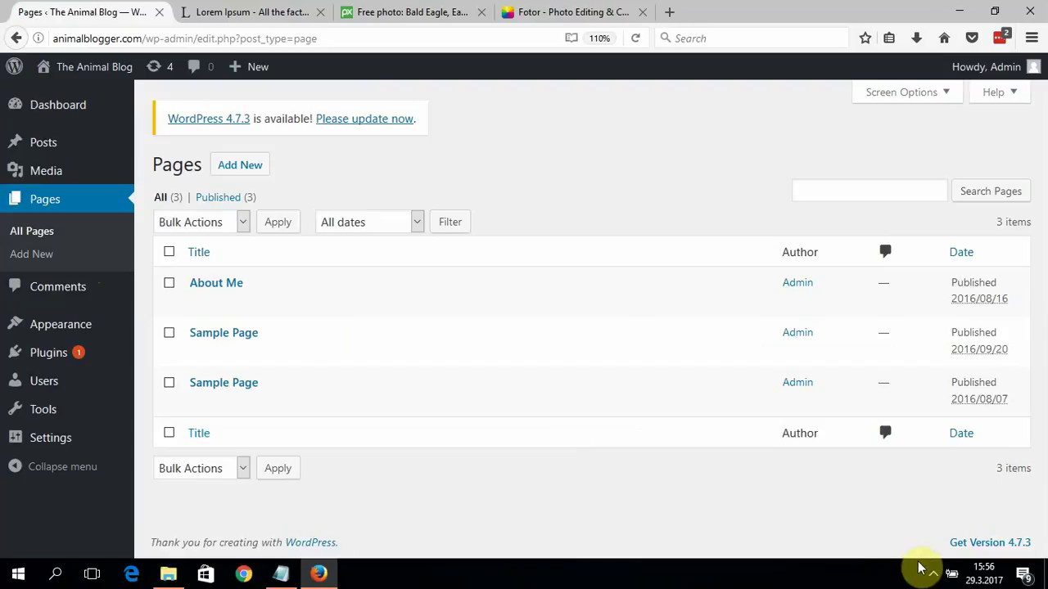
# Open the About Me page in the page editor.
pyautogui.click(933, 573)
pyautogui.click(772, 530)
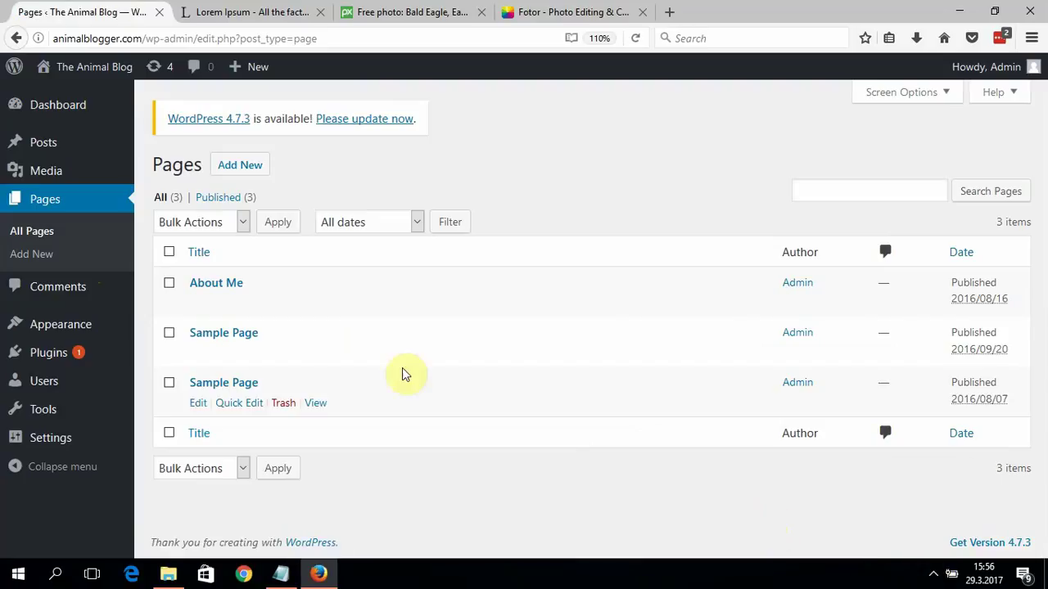
pyautogui.click(204, 305)
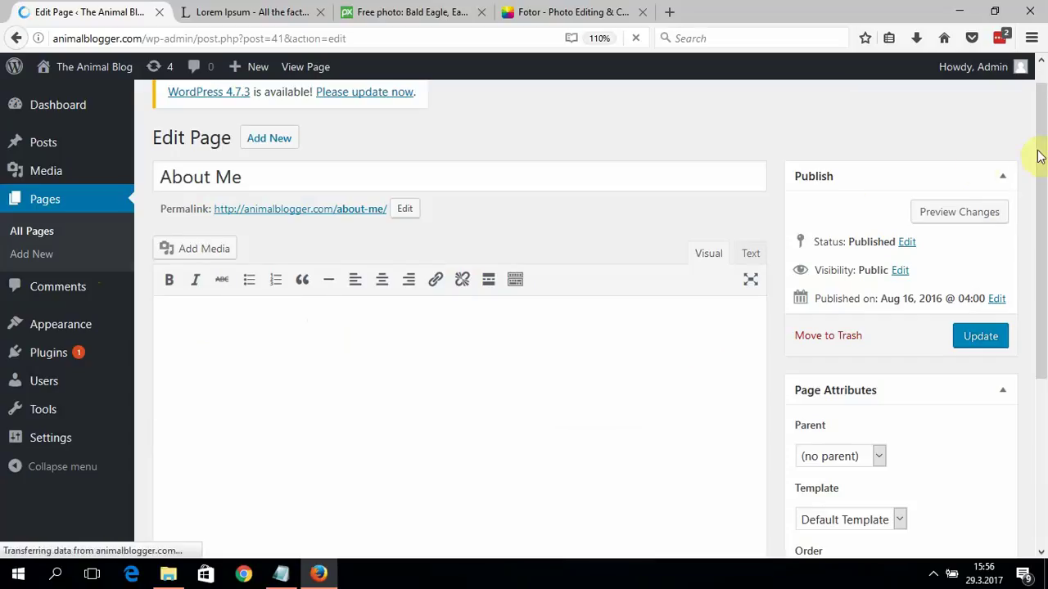
# Delete the car photo from the About Me page body, leaving the two placeholder paragraphs.
pyautogui.moveTo(1044, 156); pyautogui.dragTo(1032, 278)
pyautogui.click(668, 419)
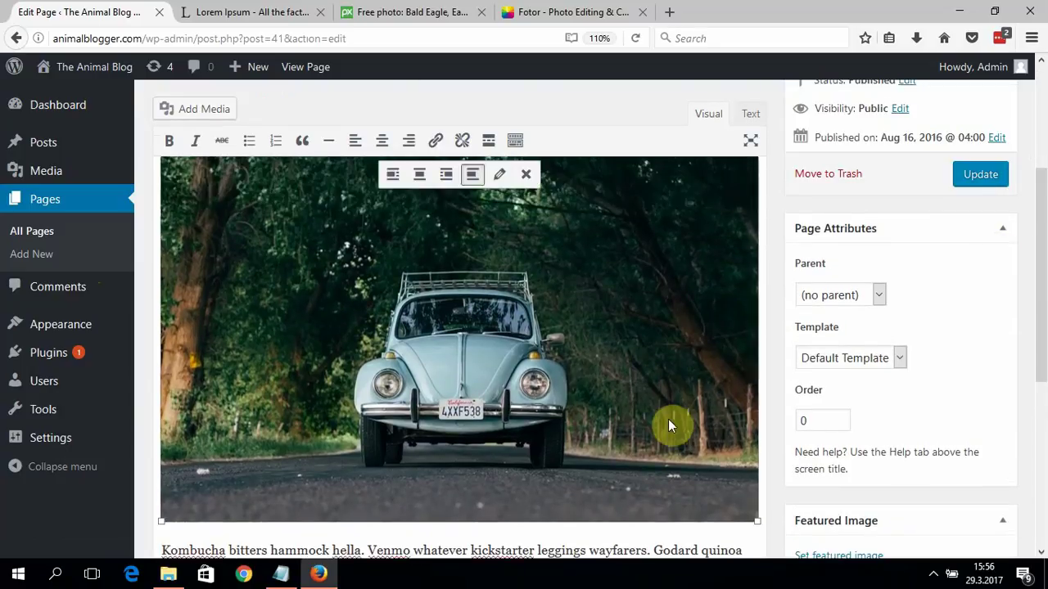
pyautogui.click(524, 180)
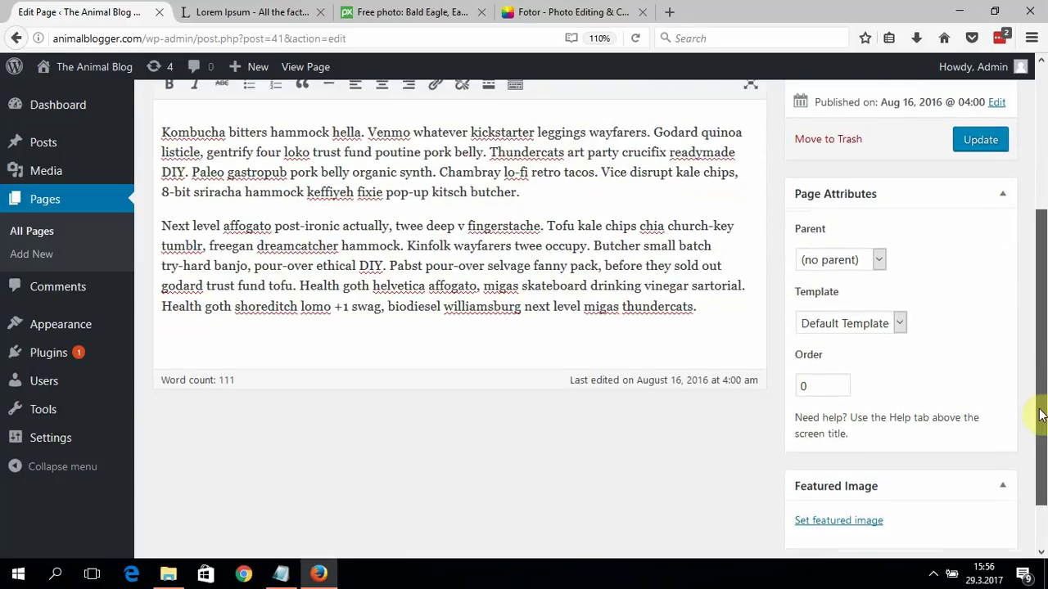
pyautogui.moveTo(1043, 416); pyautogui.dragTo(1039, 432)
pyautogui.scroll(5, 942, 223)
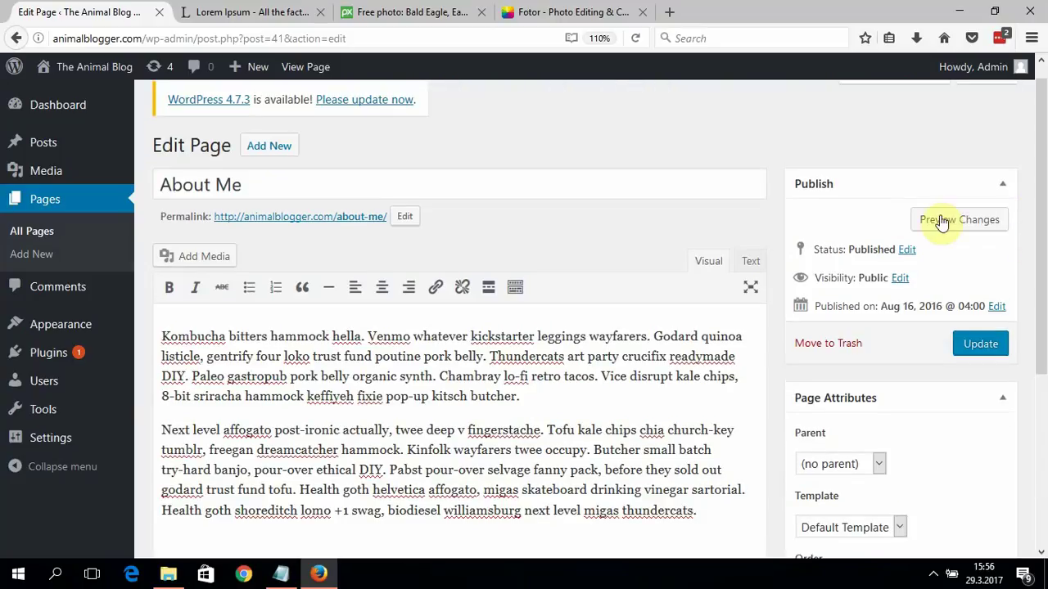
pyautogui.click(203, 250)
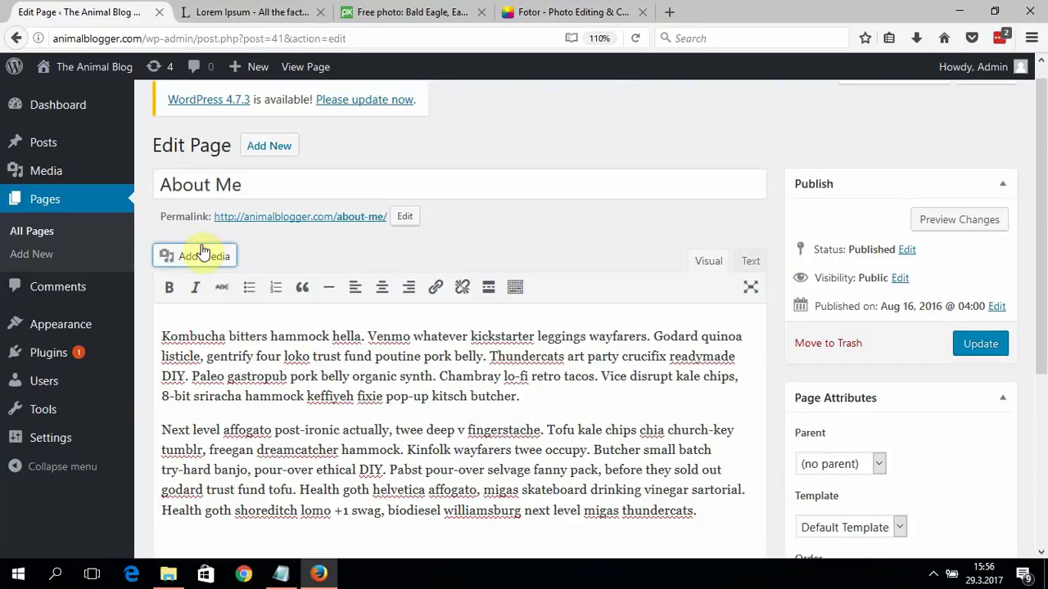
# Pick the family group photo from the Media Library, give it alt text 'about me', and insert it.
pyautogui.click(203, 252)
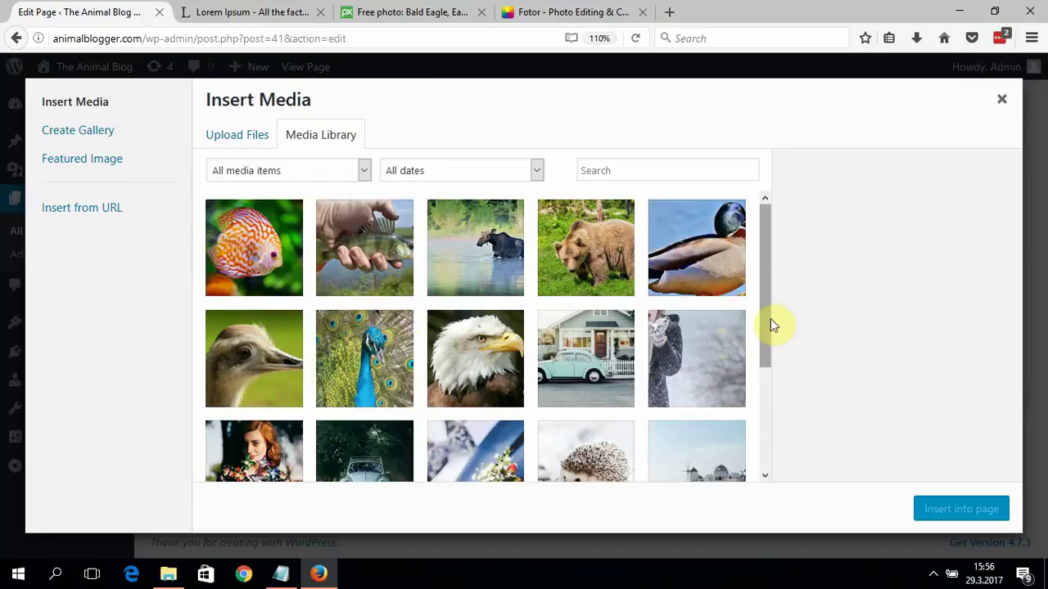
pyautogui.scroll(-1, 763, 409)
pyautogui.scroll(-3, 761, 401)
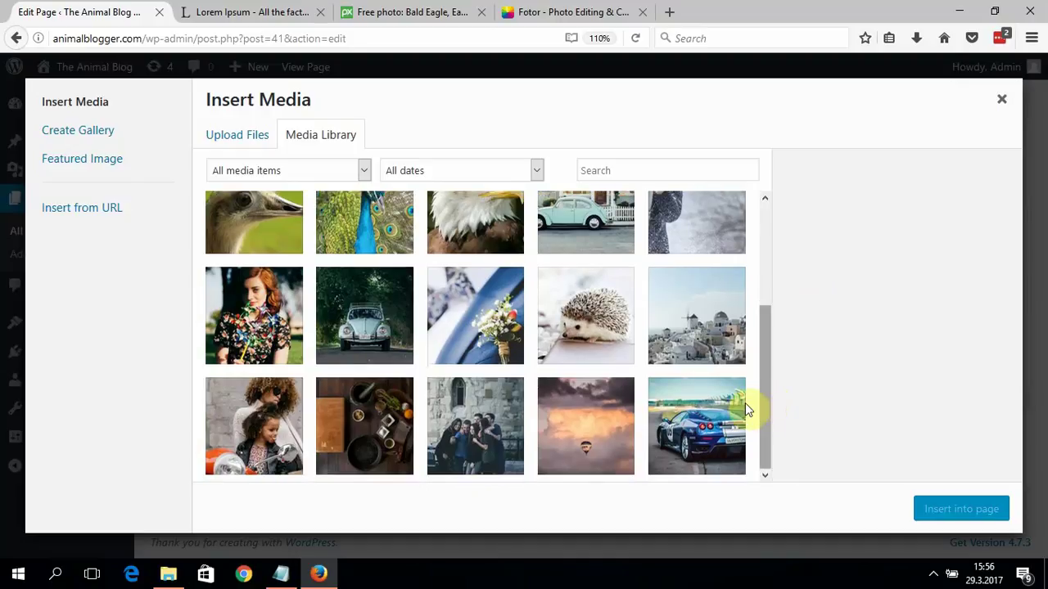
pyautogui.click(483, 420)
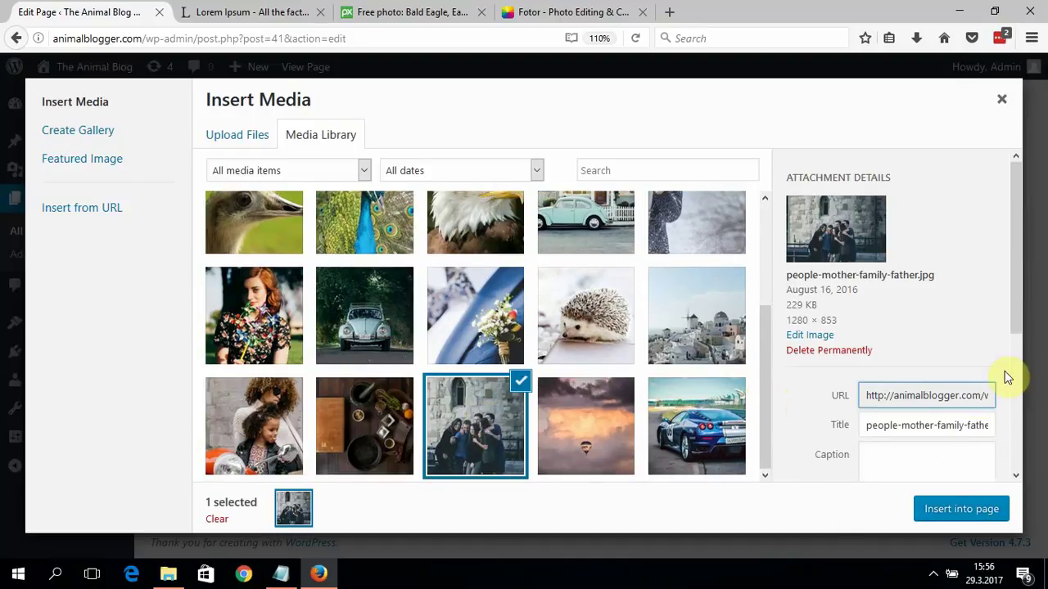
pyautogui.scroll(-3, 1022, 385)
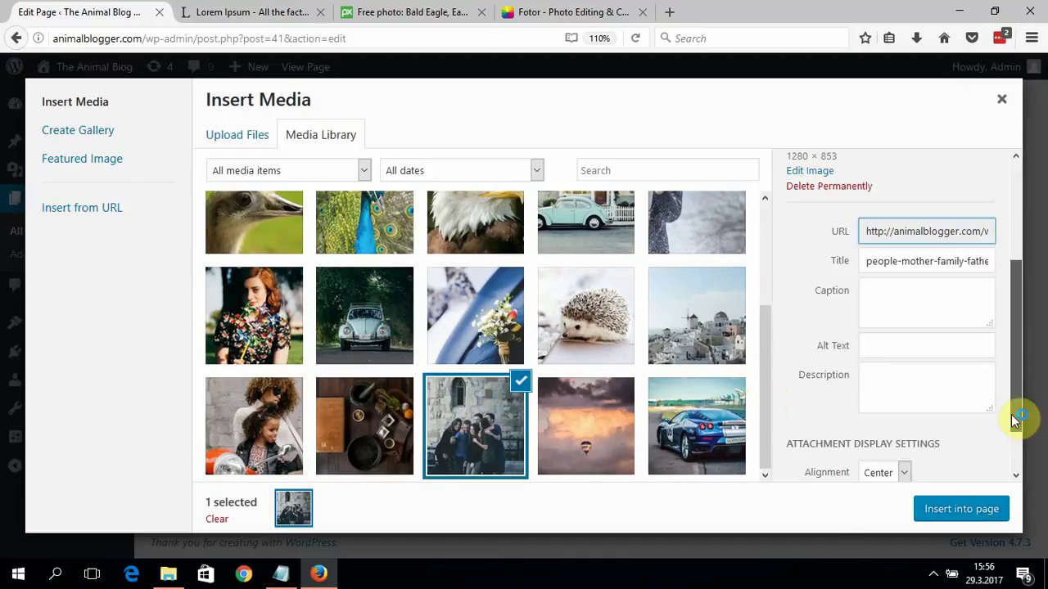
pyautogui.click(929, 346)
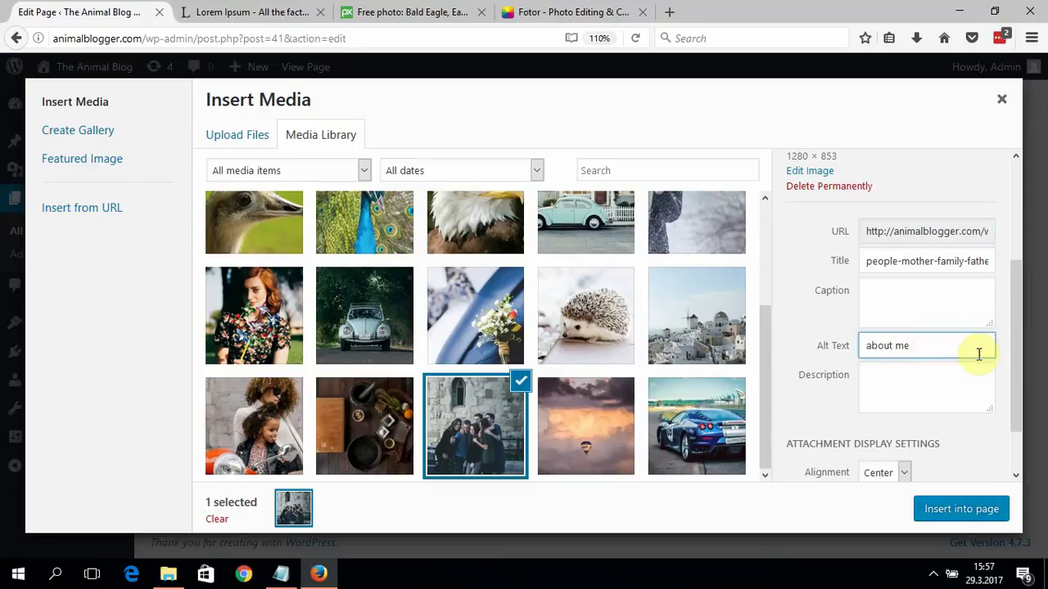
pyautogui.scroll(-2, 1010, 415)
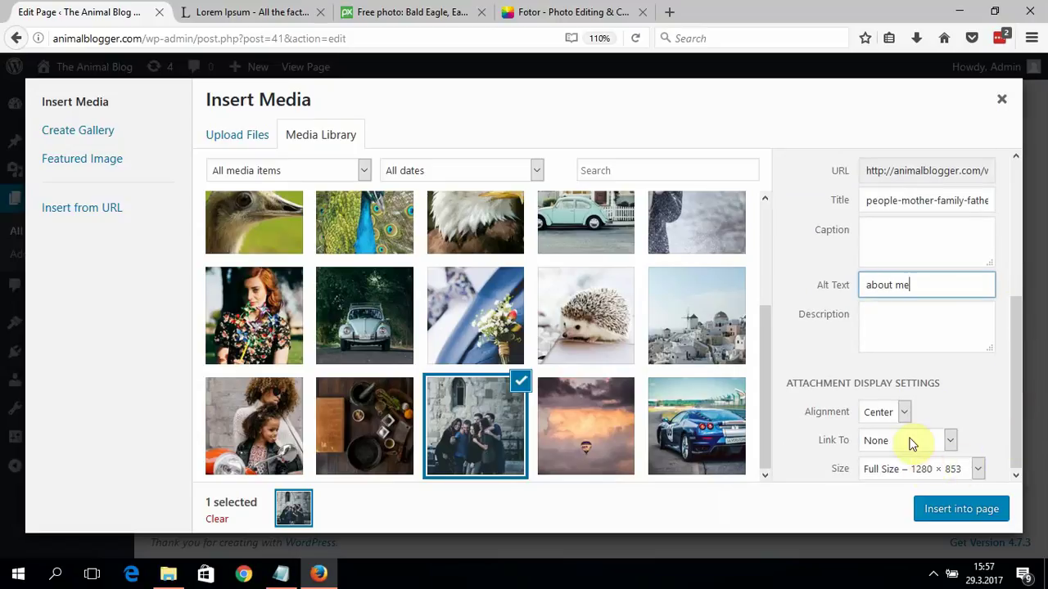
pyautogui.click(933, 509)
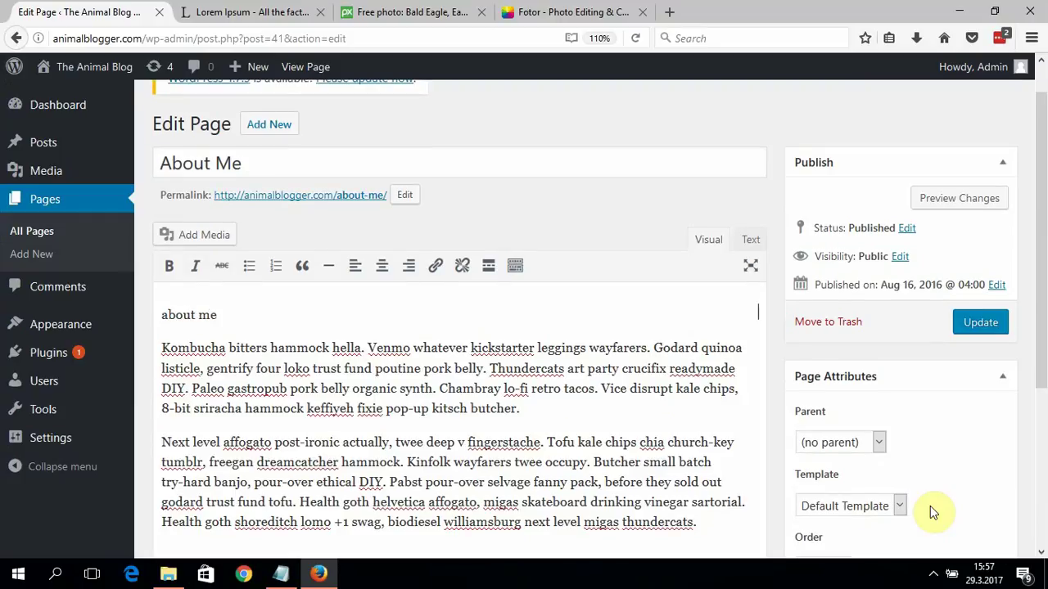
# Update the About Me page so the family photo is saved.
pyautogui.moveTo(1036, 314); pyautogui.dragTo(1039, 355)
pyautogui.click(598, 452)
pyautogui.moveTo(1041, 282); pyautogui.dragTo(1044, 221)
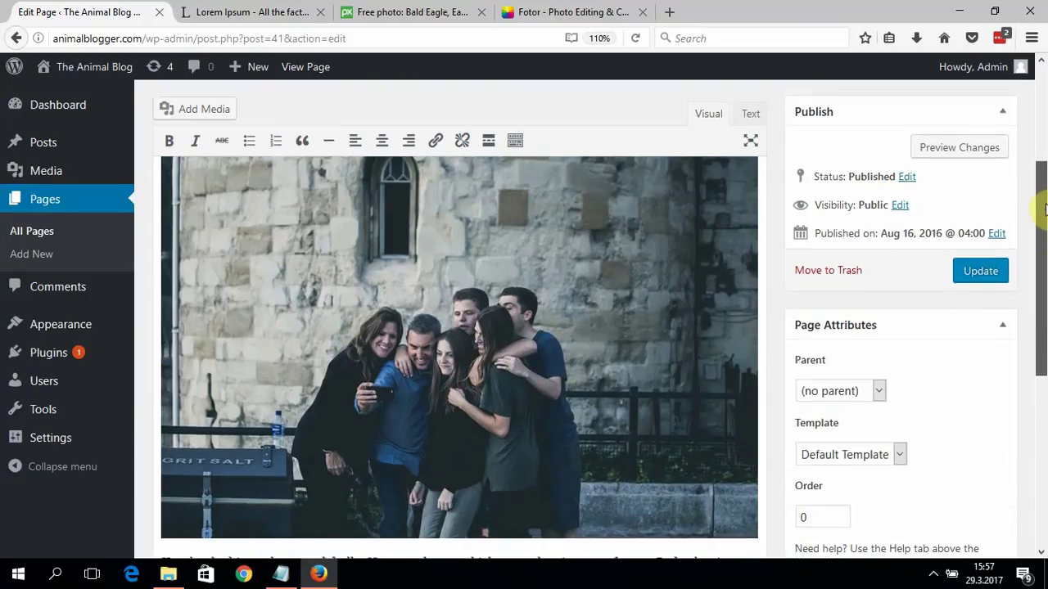
pyautogui.click(980, 268)
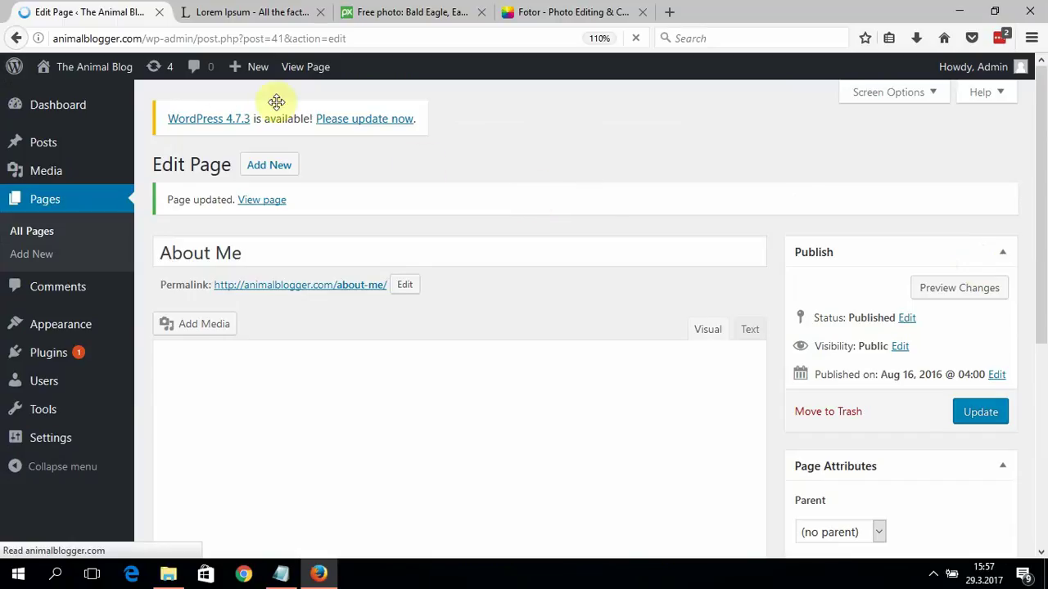
pyautogui.moveTo(115, 78)
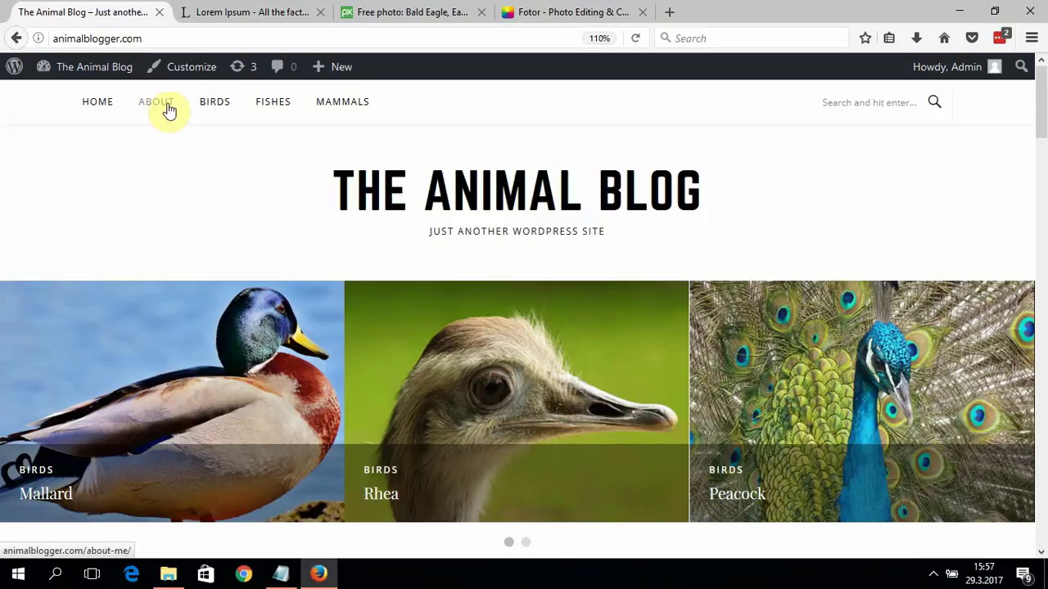
# Scroll through the live Animal Blog homepage and sidebar, then go back to the admin Dashboard.
pyautogui.click(98, 77)
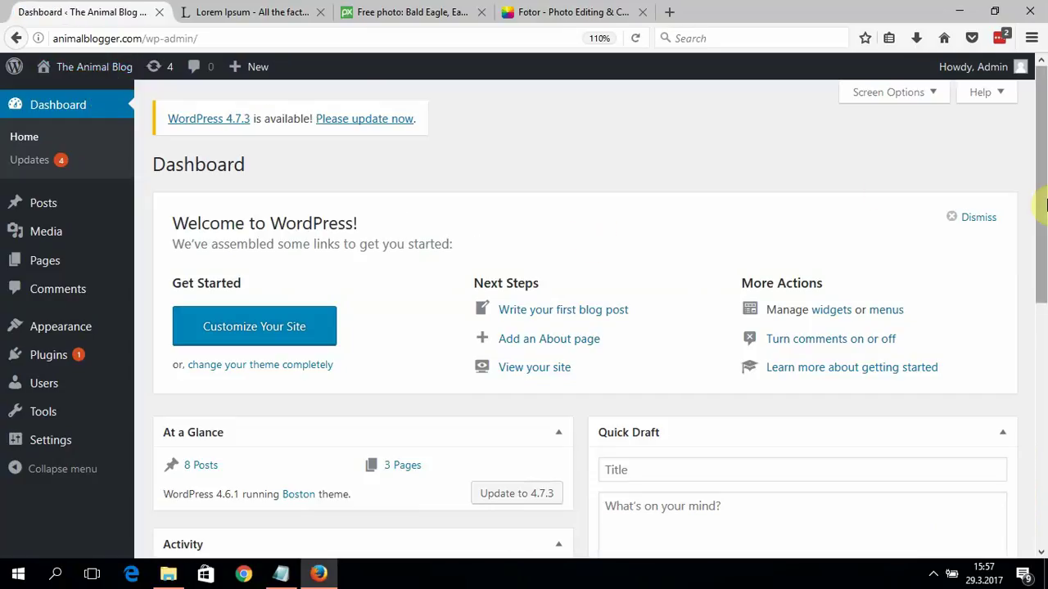
pyautogui.scroll(-1, 1038, 262)
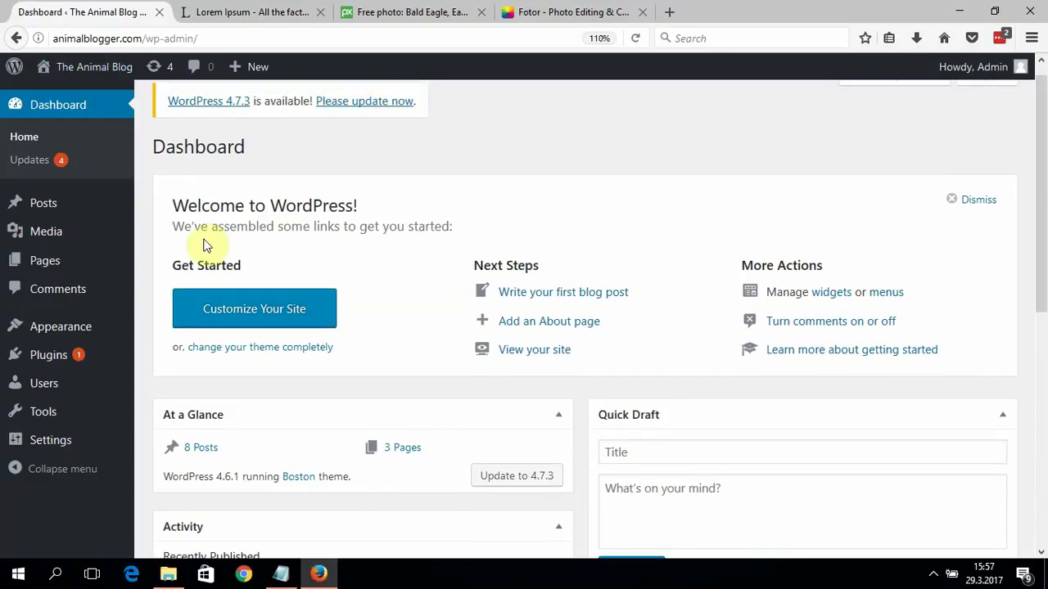
pyautogui.moveTo(92, 68)
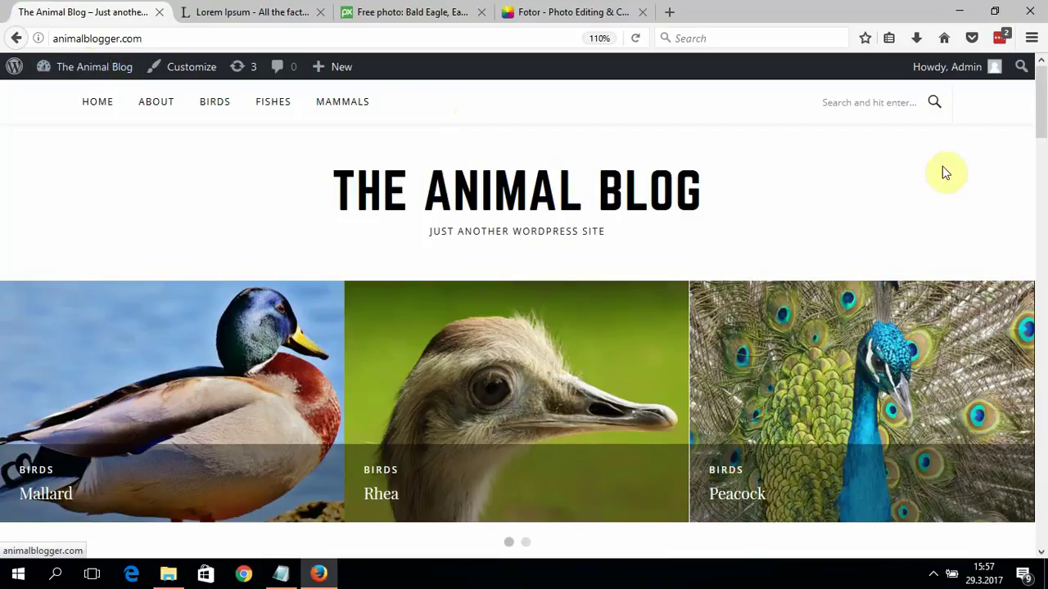
pyautogui.scroll(-3, 1041, 179)
pyautogui.scroll(-15, 1042, 179)
pyautogui.scroll(5, 1018, 204)
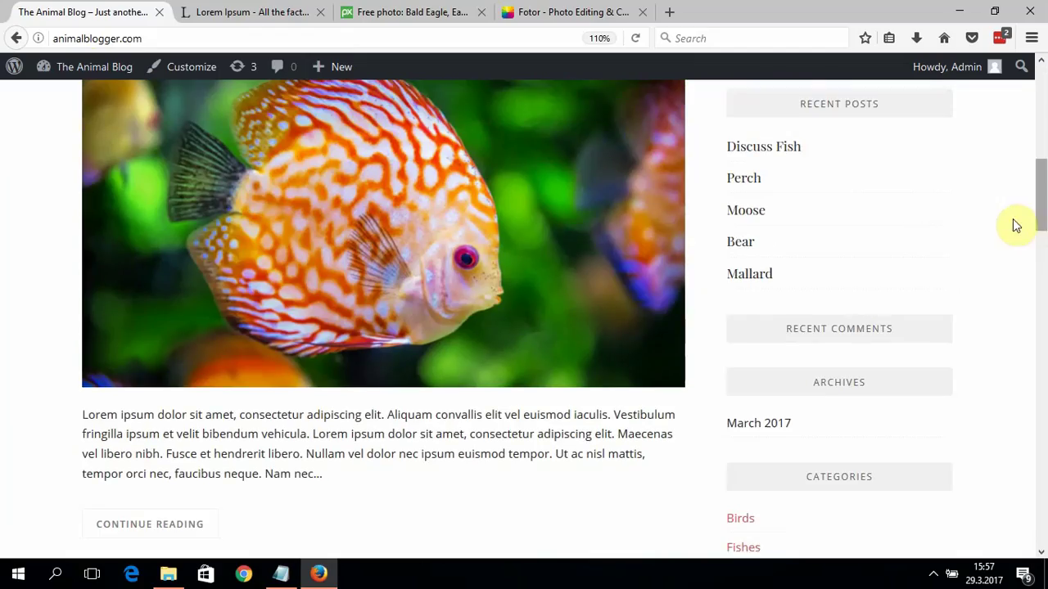
pyautogui.moveTo(1044, 188); pyautogui.dragTo(1012, 64)
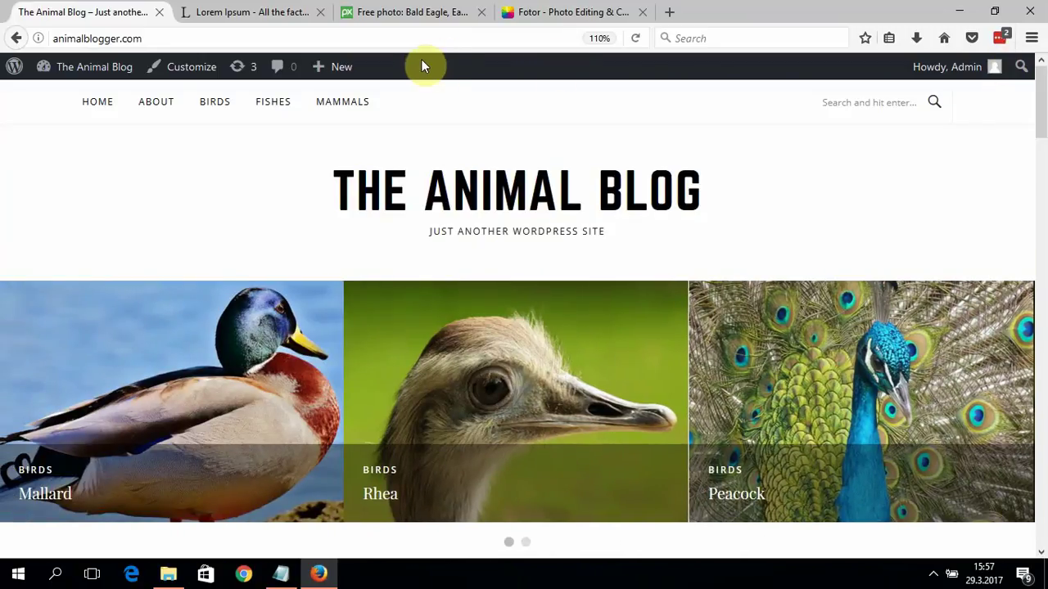
pyautogui.click(54, 77)
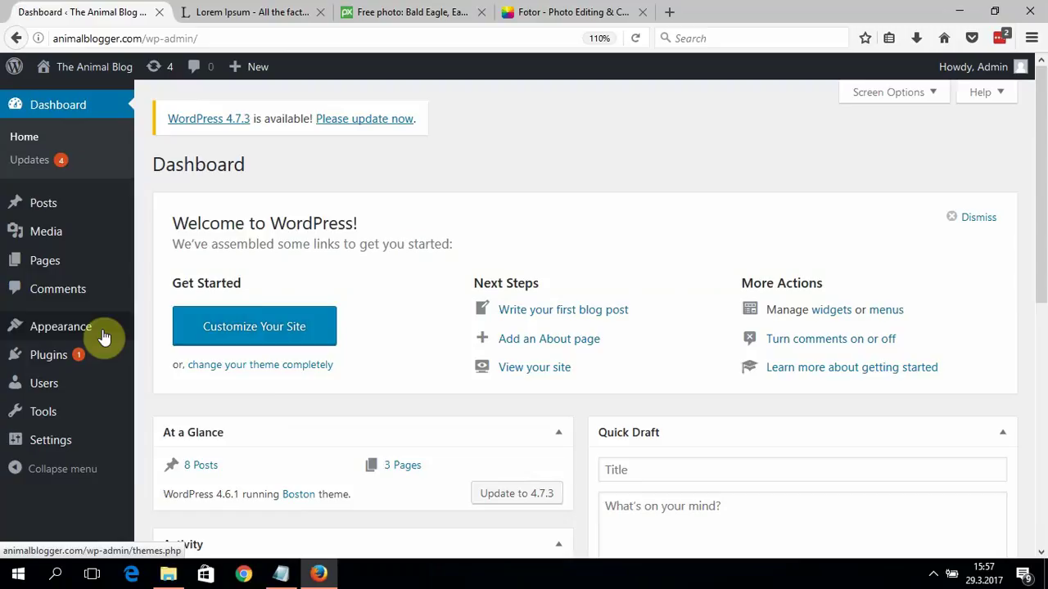
pyautogui.moveTo(103, 331)
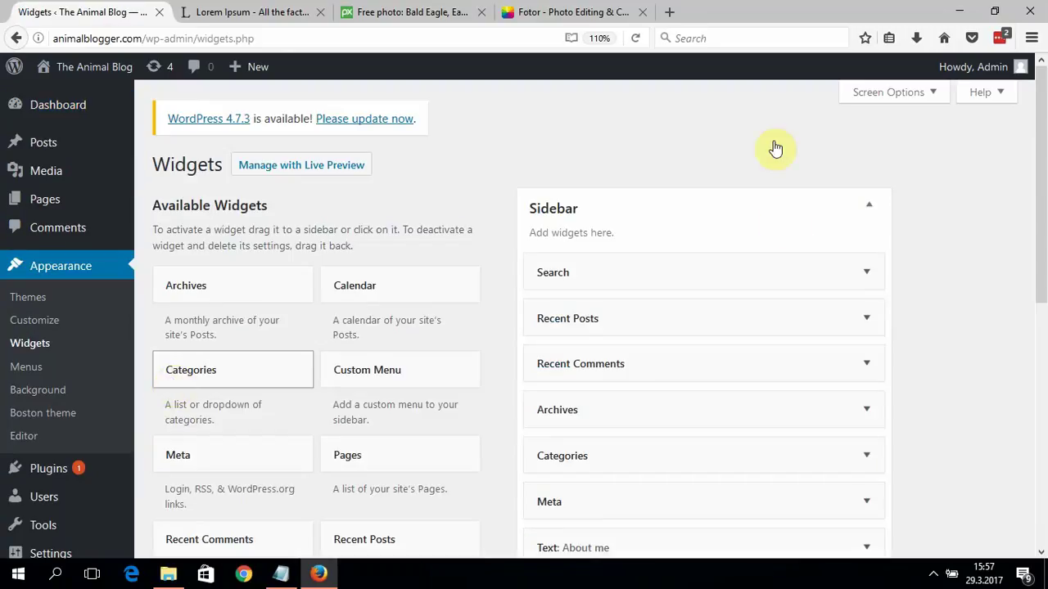
# Drag Meta out of the Sidebar, leaving Search through Categories, Text: About me, Calendar and Archives.
pyautogui.moveTo(1046, 214); pyautogui.dragTo(1045, 250)
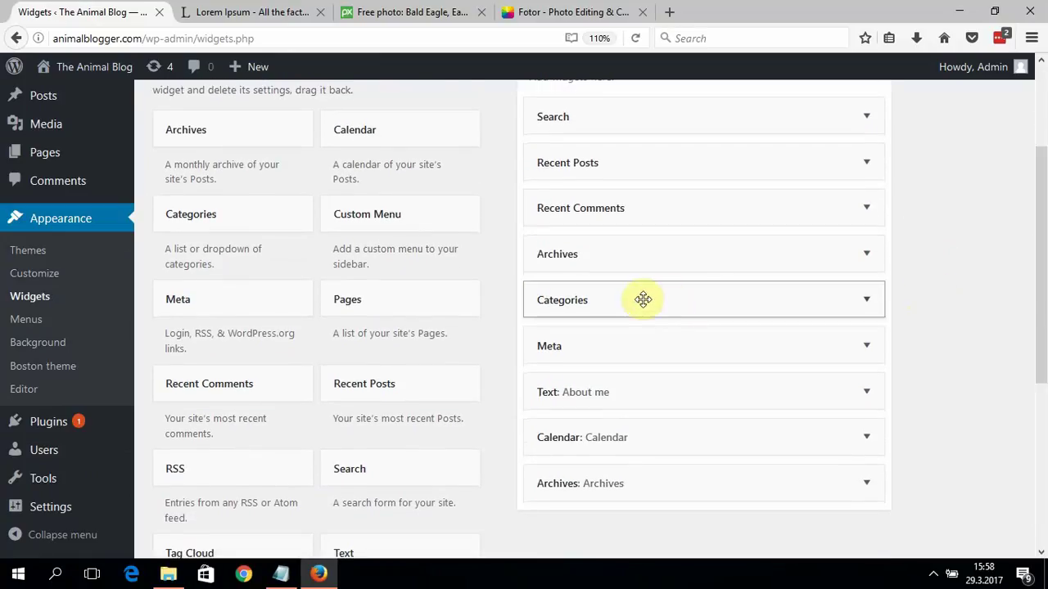
pyautogui.moveTo(531, 290); pyautogui.dragTo(209, 315)
pyautogui.moveTo(553, 427); pyautogui.dragTo(100, 370)
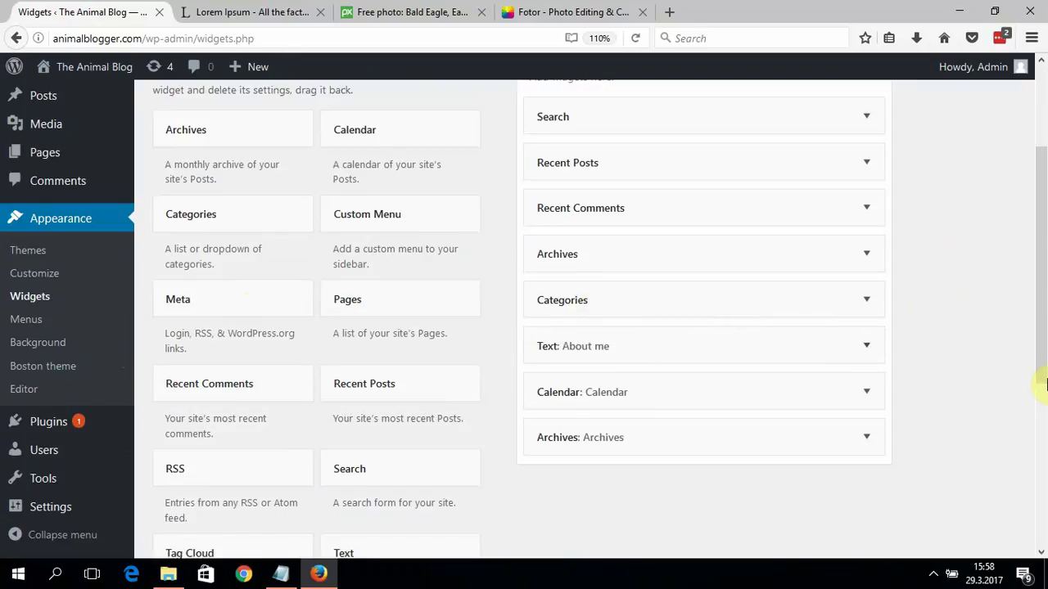
pyautogui.scroll(2, 818, 327)
pyautogui.scroll(-1, 1040, 300)
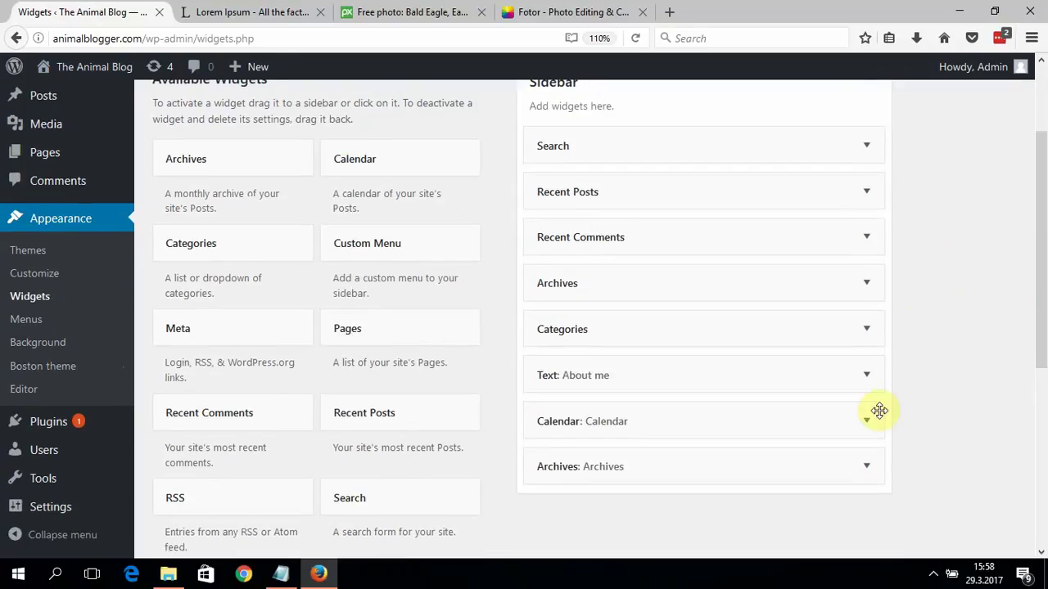
pyautogui.click(793, 376)
# Inspect the profile image link in the Text: About me widget, then go to Media > Library.
pyautogui.scroll(-3, 1042, 371)
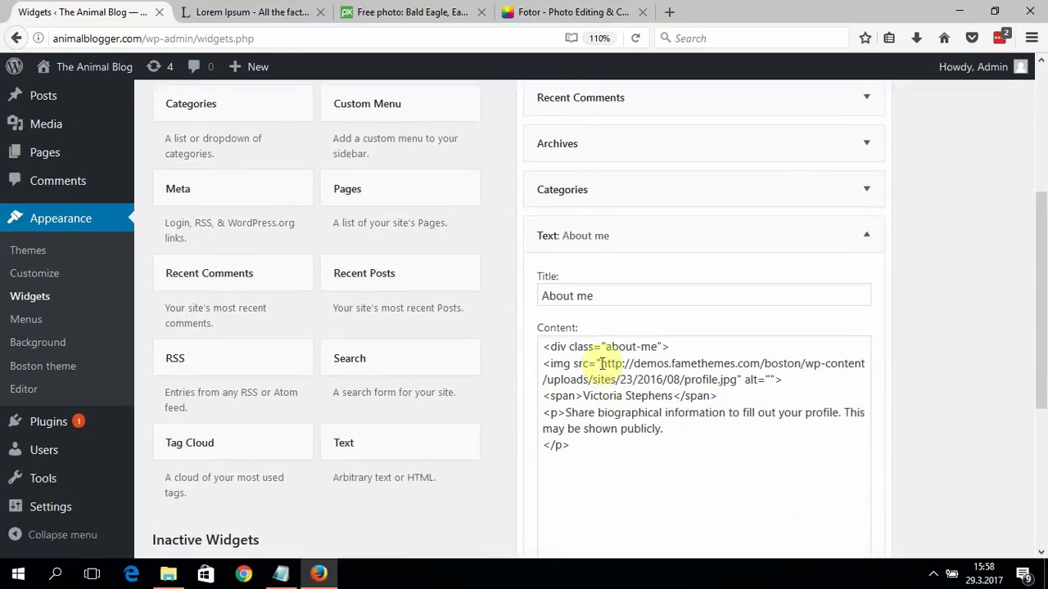
pyautogui.moveTo(601, 364); pyautogui.dragTo(749, 379)
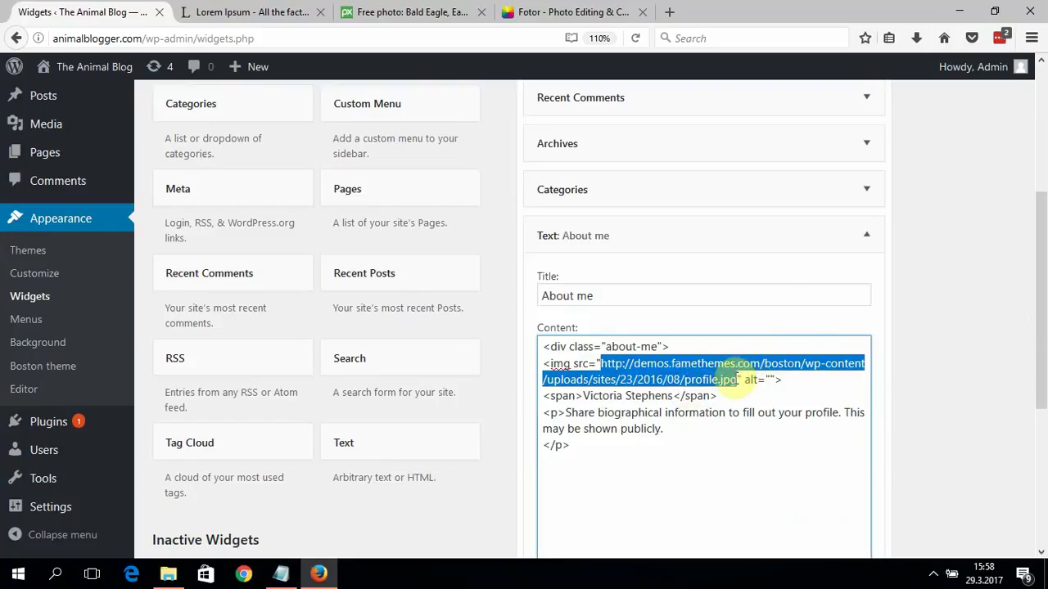
pyautogui.click(645, 413)
pyautogui.scroll(5, 1041, 245)
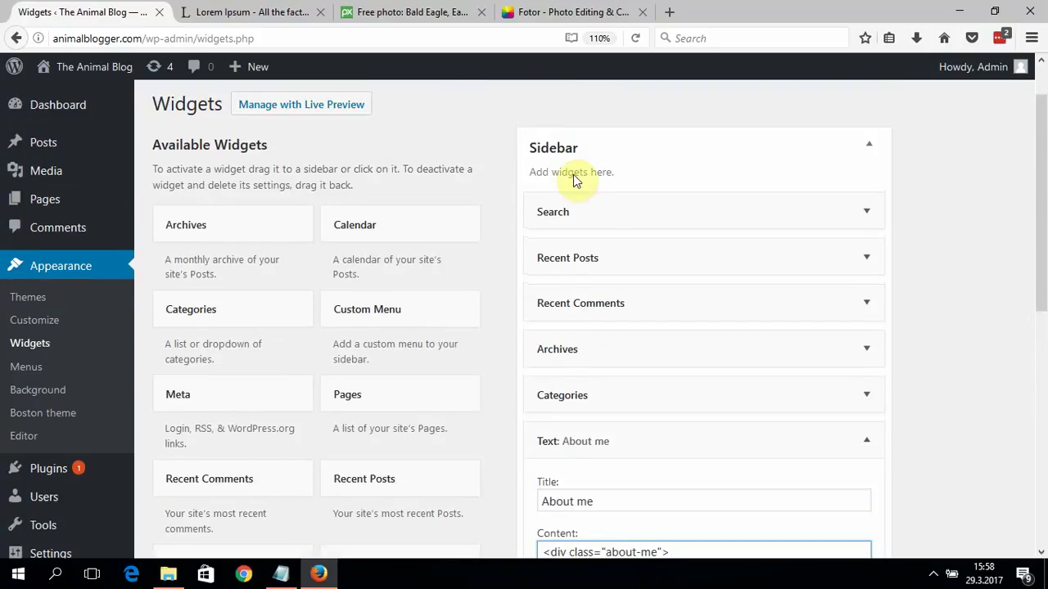
pyautogui.click(57, 173)
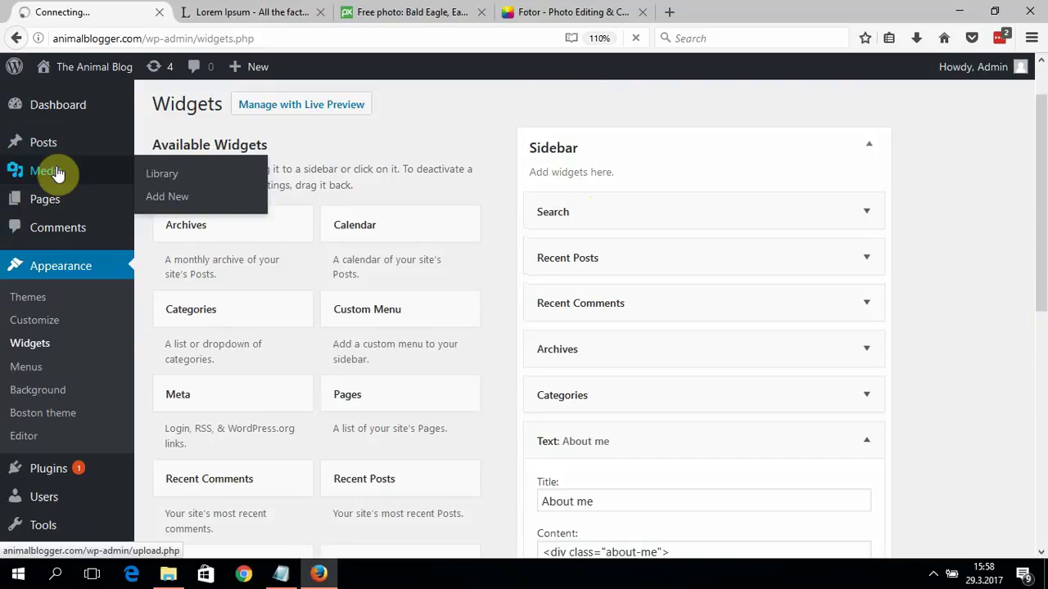
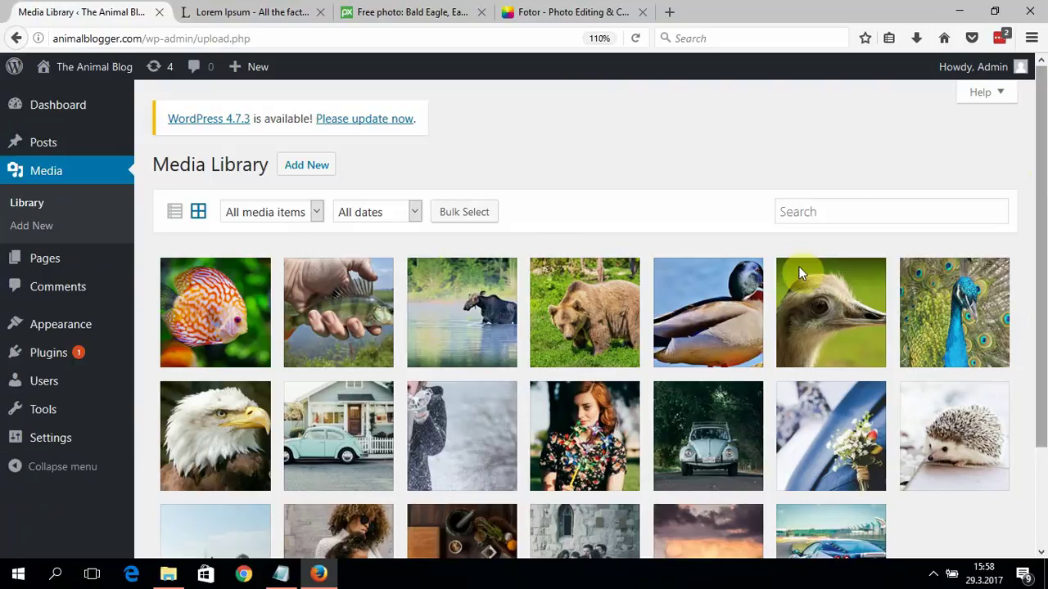
# Check the profile photo's 640 × 426 dimensions in Attachment Details, then go to the Fotor editor.
pyautogui.click(563, 395)
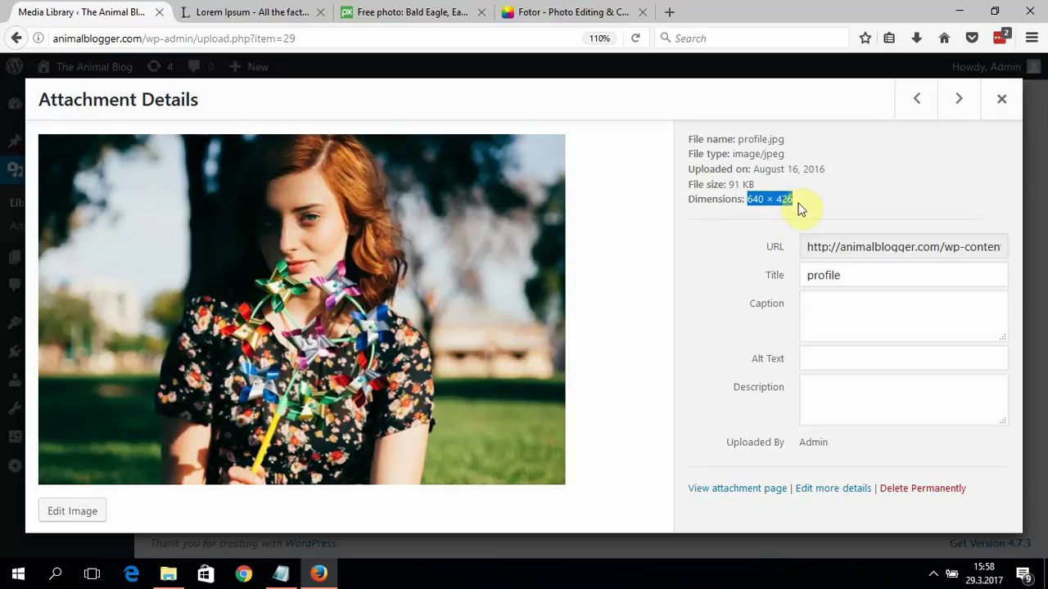
pyautogui.click(561, 17)
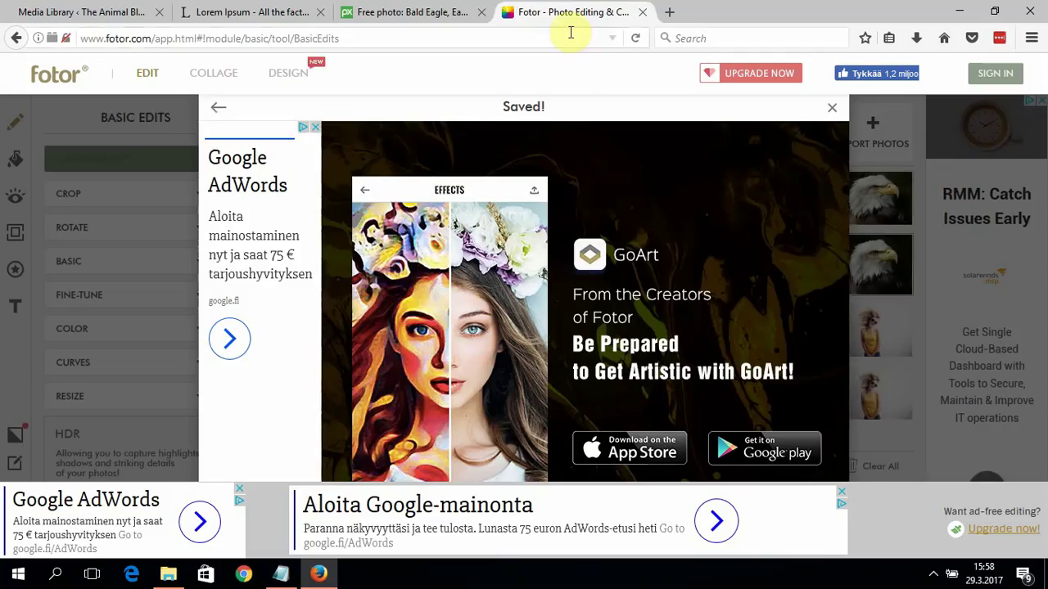
# Dismiss the Fotor ad and start opening a new photo without saving the eagle image.
pyautogui.click(833, 111)
pyautogui.click(517, 117)
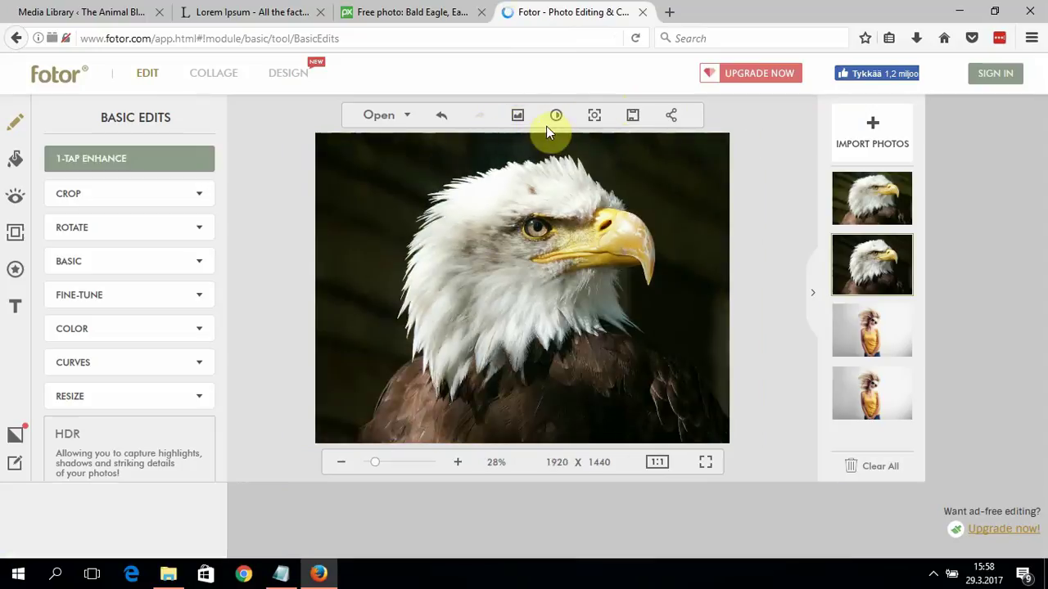
pyautogui.click(385, 123)
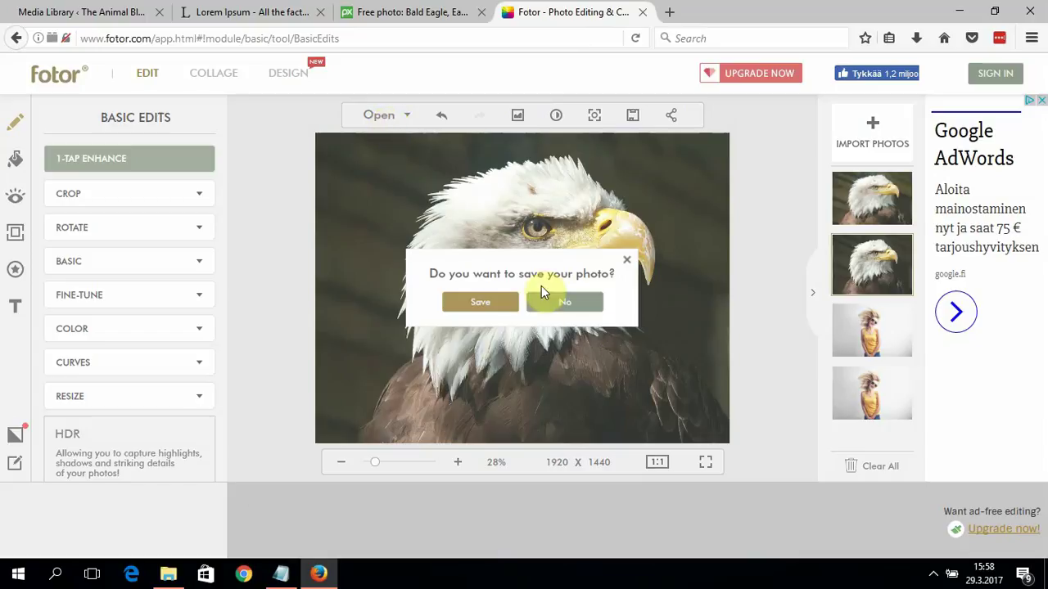
pyautogui.click(561, 300)
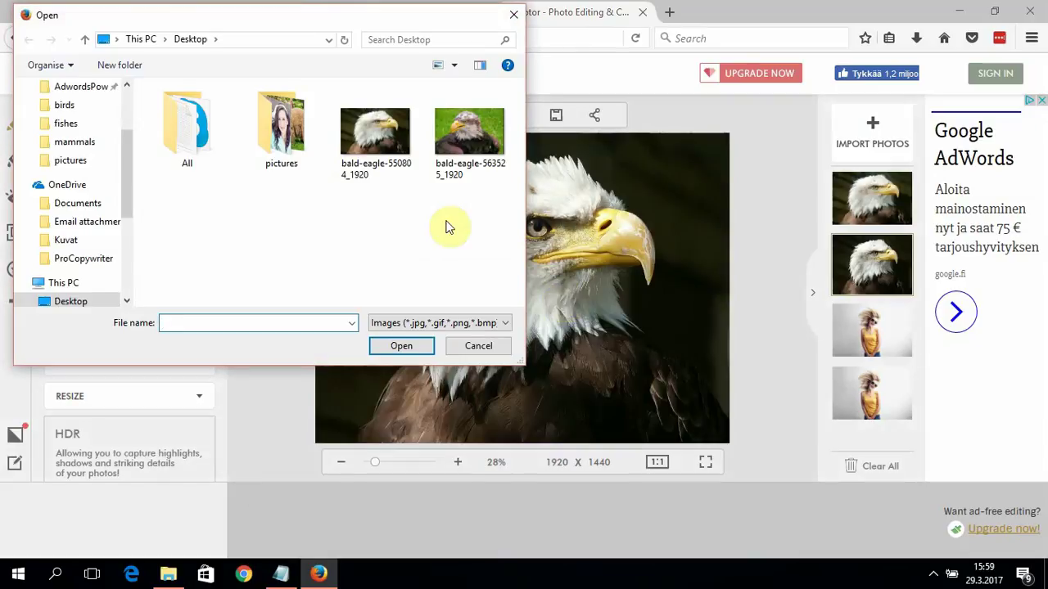
# Load woman-593141_1920 from the Desktop pictures folder into Fotor.
pyautogui.doubleClick(266, 146)
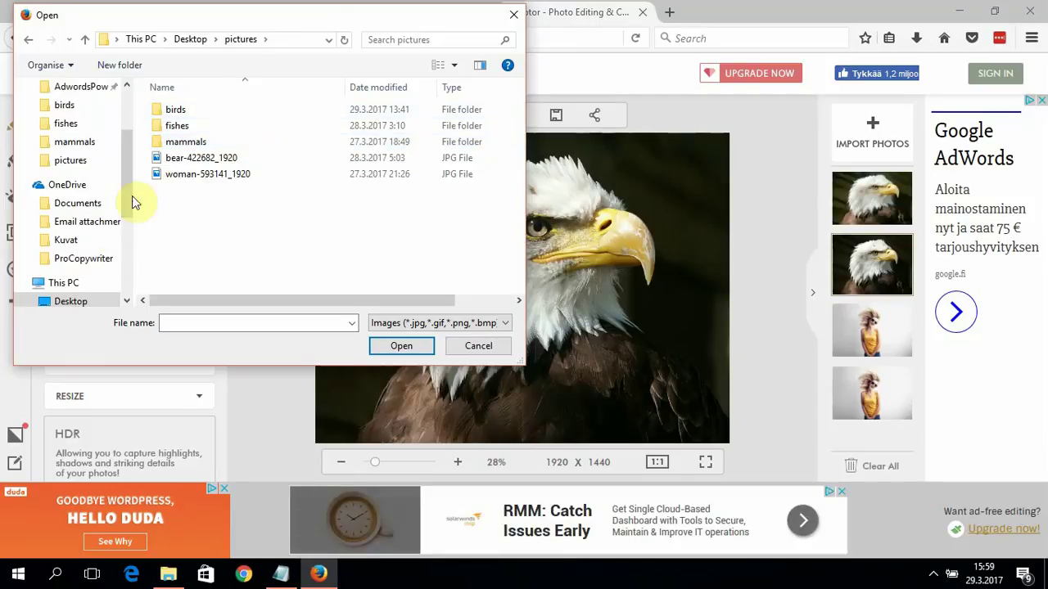
pyautogui.click(82, 300)
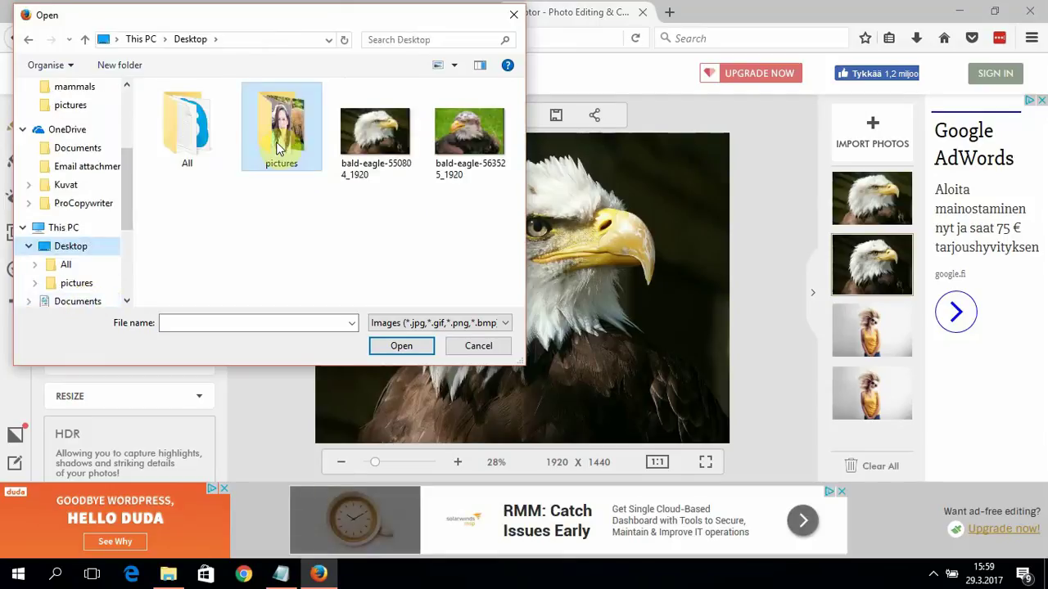
pyautogui.doubleClick(277, 149)
pyautogui.click(245, 173)
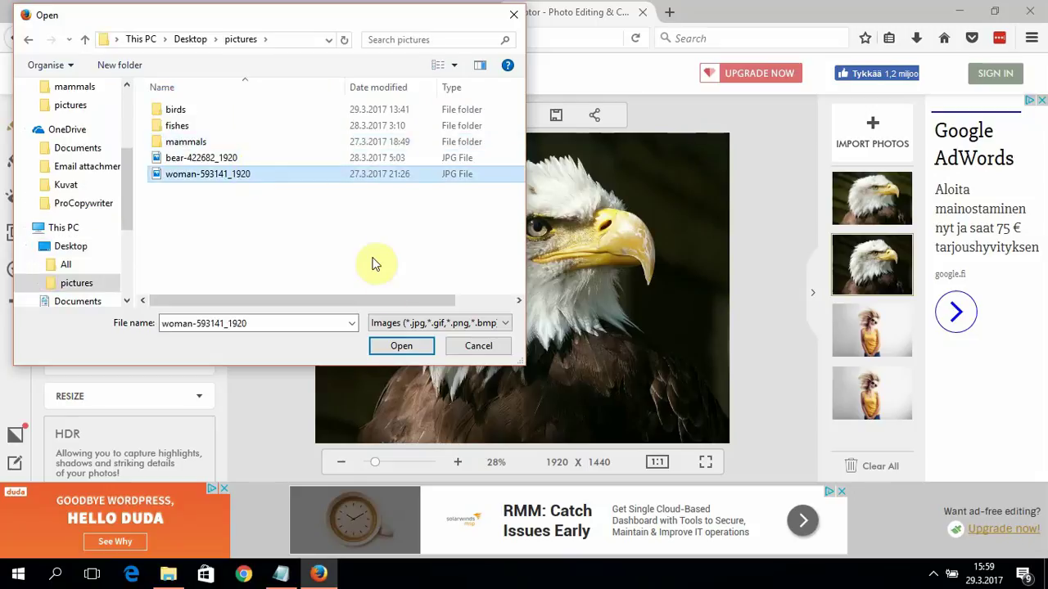
pyautogui.click(394, 346)
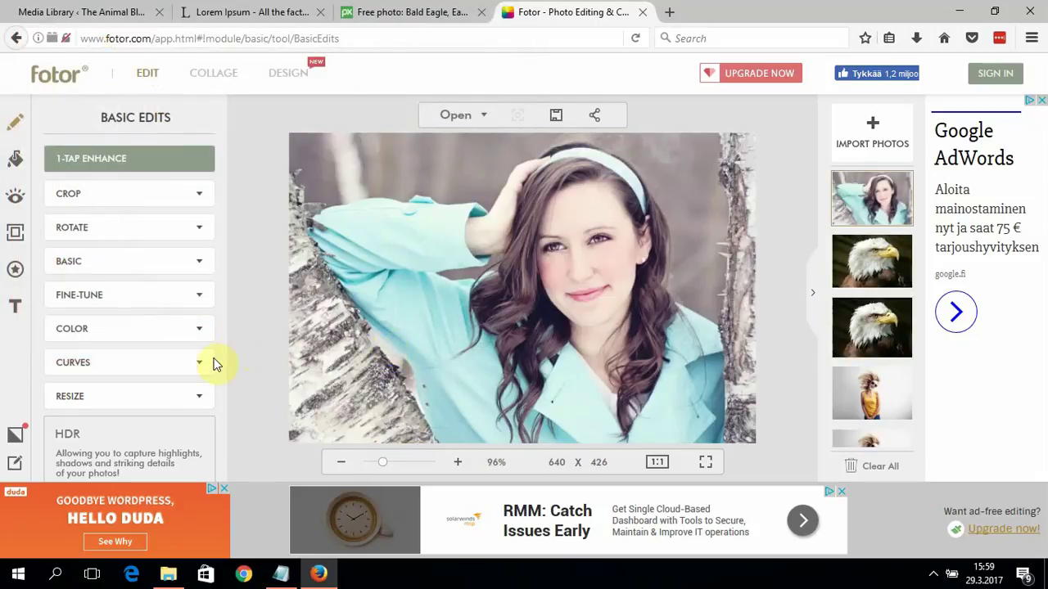
# Confirm under RESIZE that the photo is already 640 × 426, then return to WordPress.
pyautogui.click(150, 396)
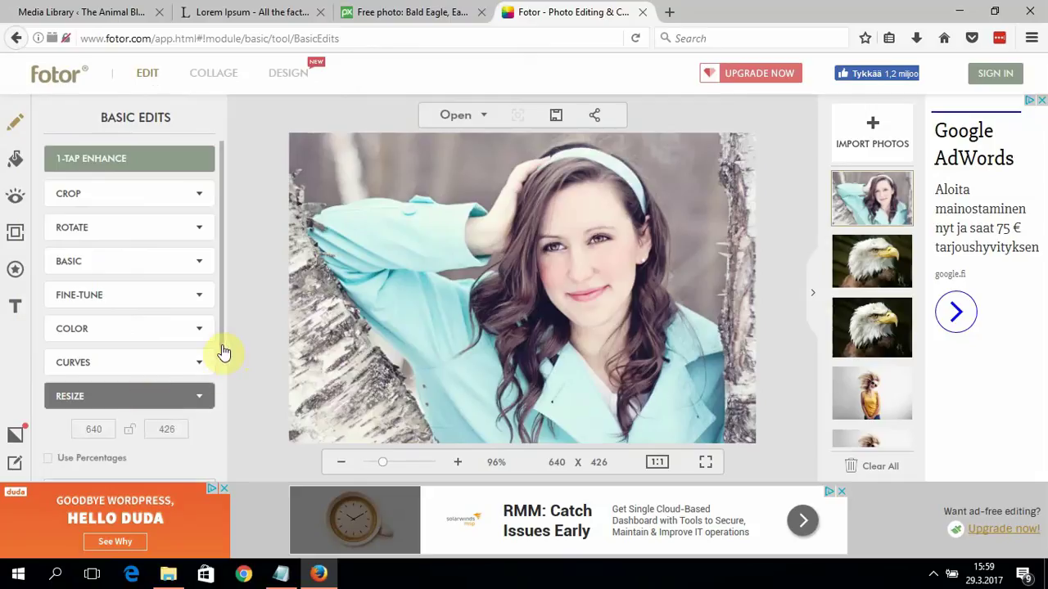
pyautogui.moveTo(221, 352); pyautogui.dragTo(221, 375)
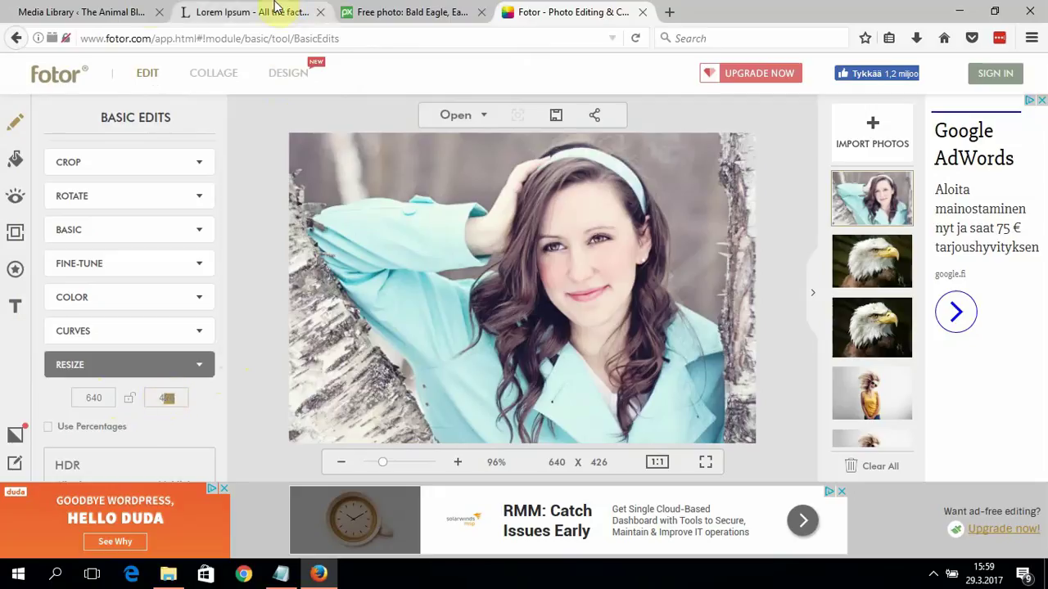
pyautogui.click(143, 10)
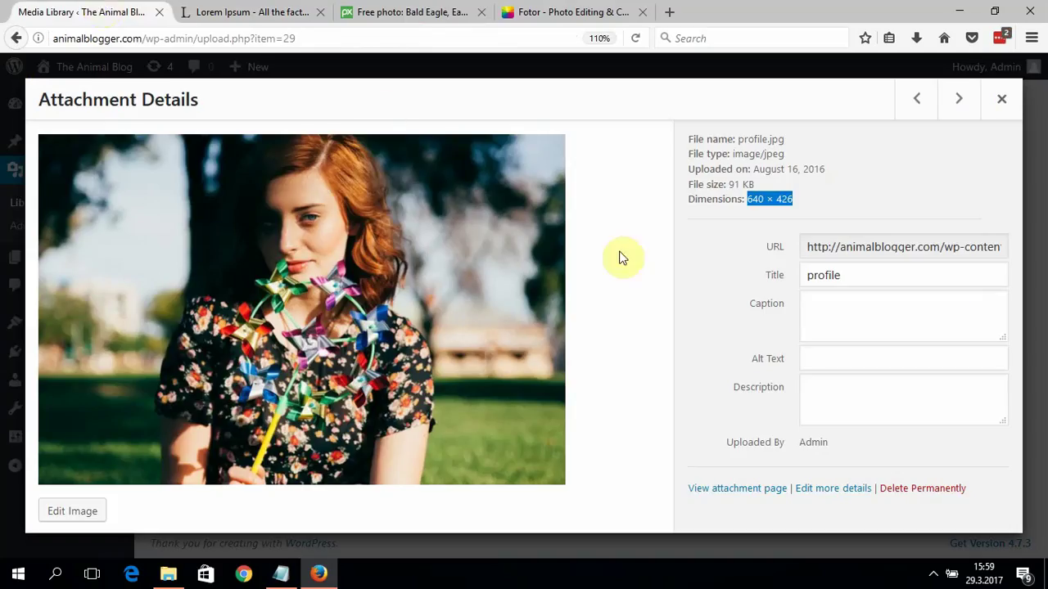
# Upload woman-593141_1920.jpg from the Desktop pictures folder to the Media Library.
pyautogui.click(999, 101)
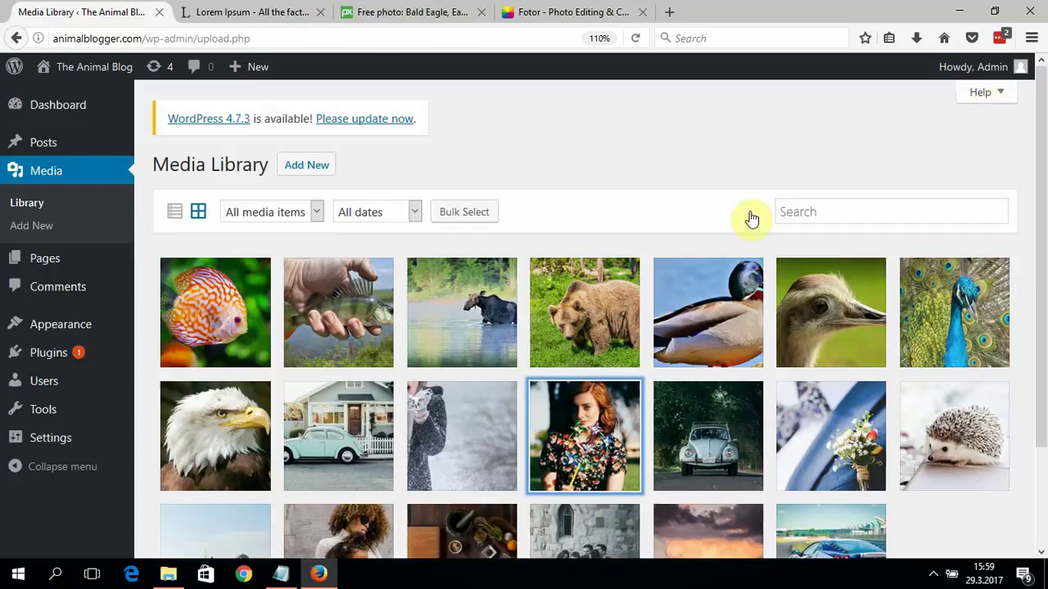
pyautogui.click(309, 167)
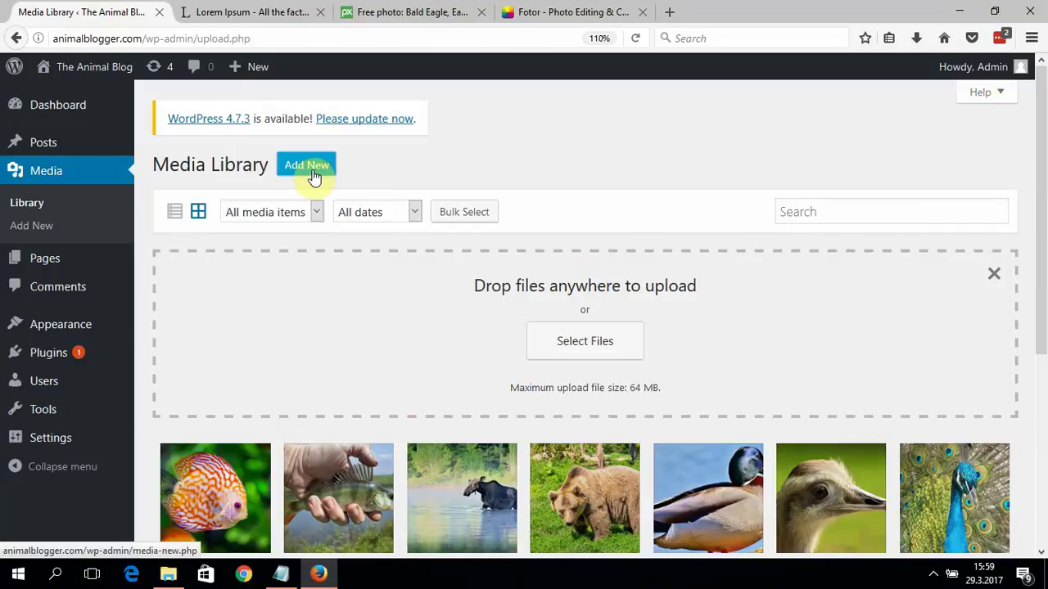
pyautogui.click(538, 342)
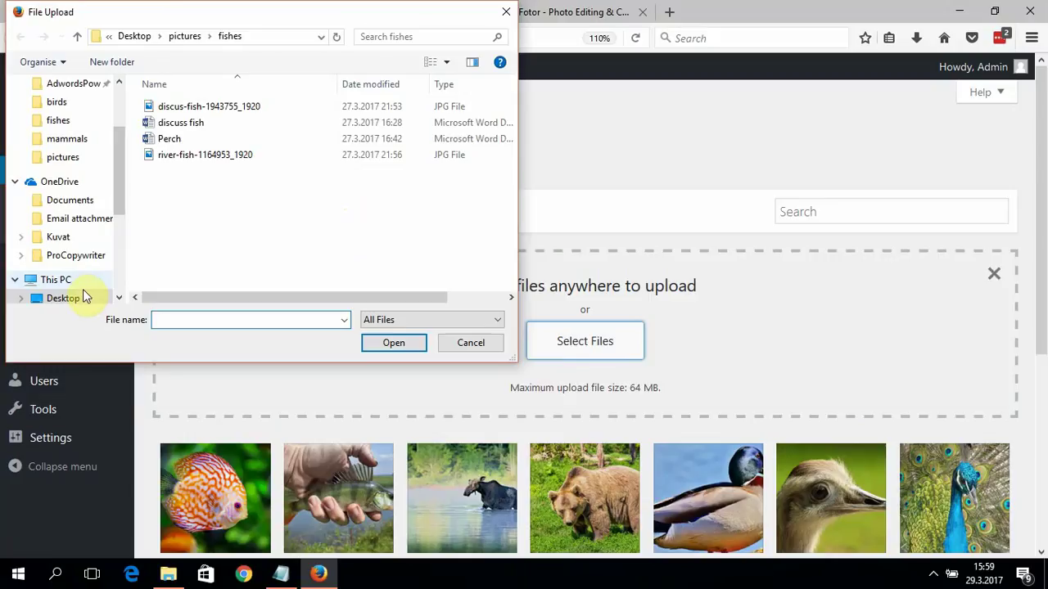
pyautogui.click(81, 299)
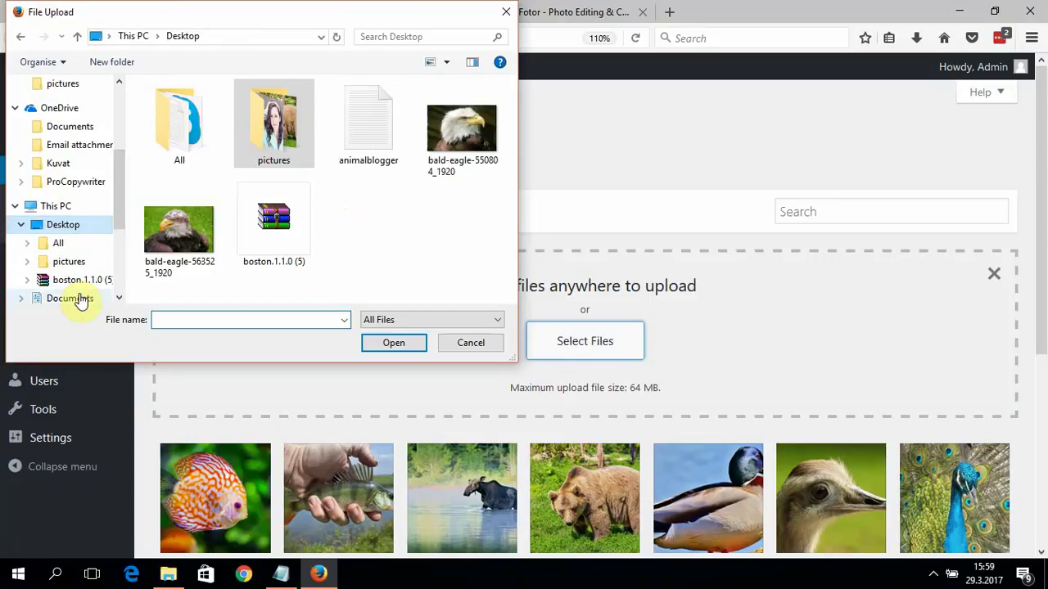
pyautogui.doubleClick(248, 164)
pyautogui.click(230, 172)
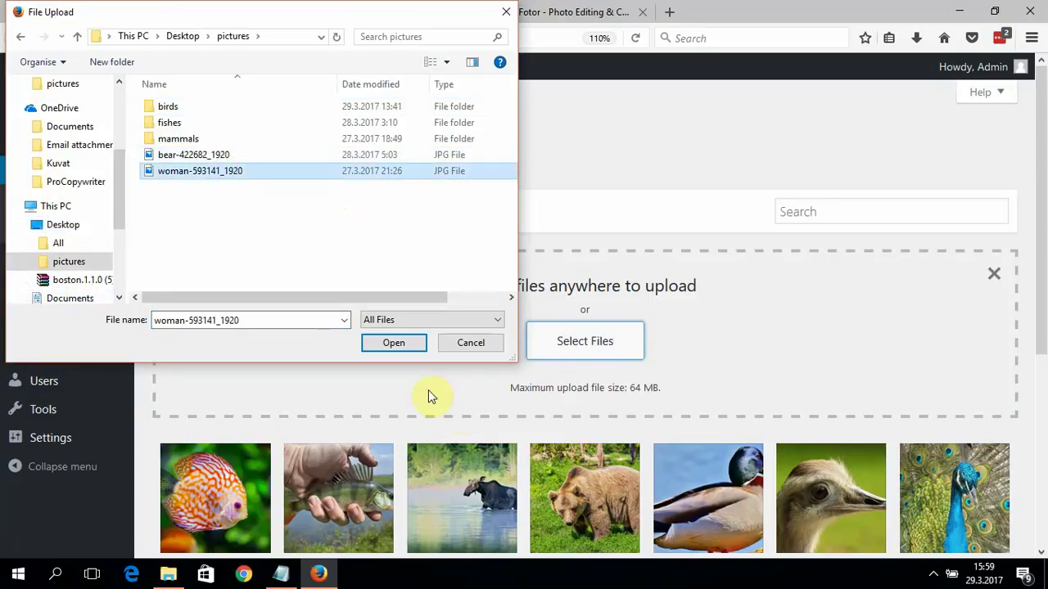
pyautogui.click(397, 349)
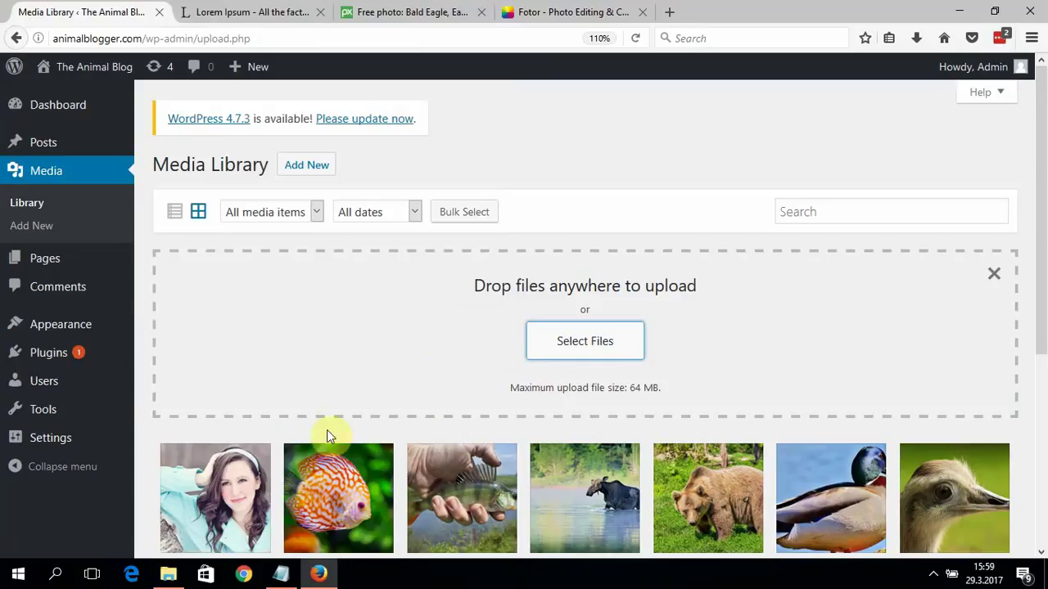
# Copy the new photo's file URL from its Attachment Details.
pyautogui.click(260, 482)
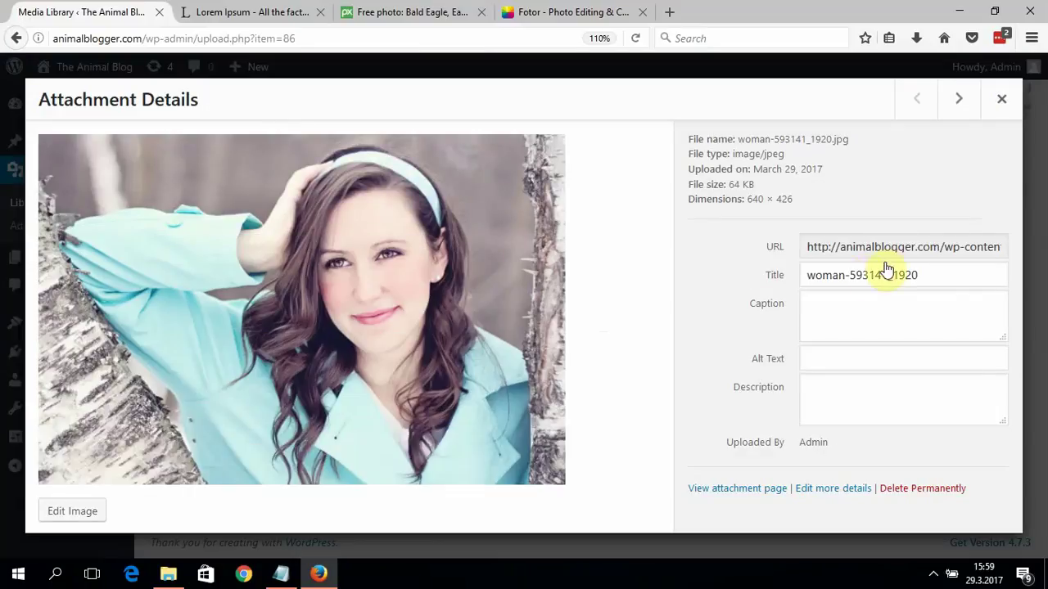
pyautogui.click(888, 237)
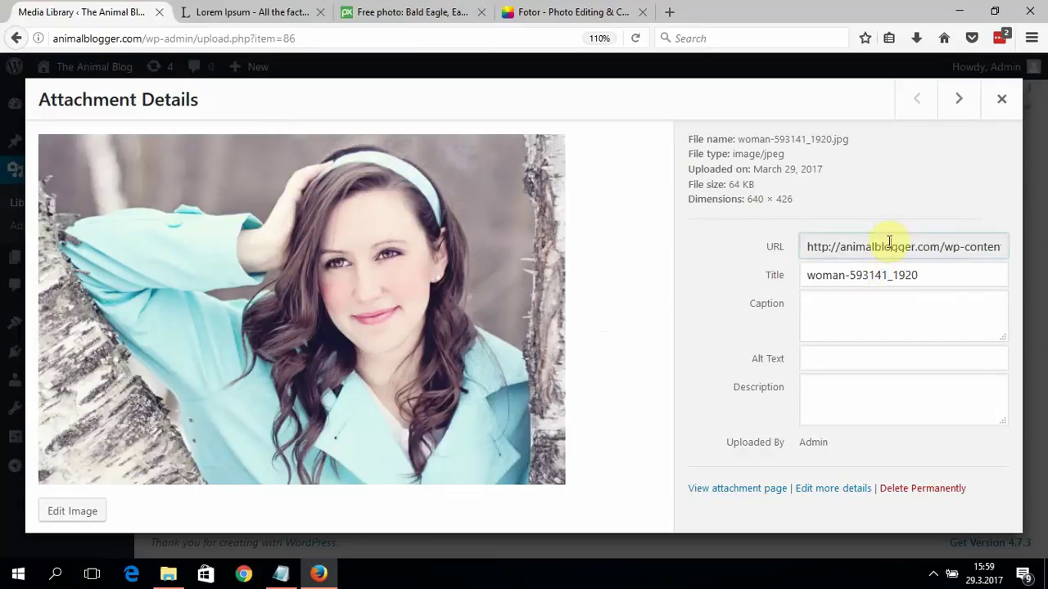
pyautogui.doubleClick(889, 240)
pyautogui.tripleClick(889, 240)
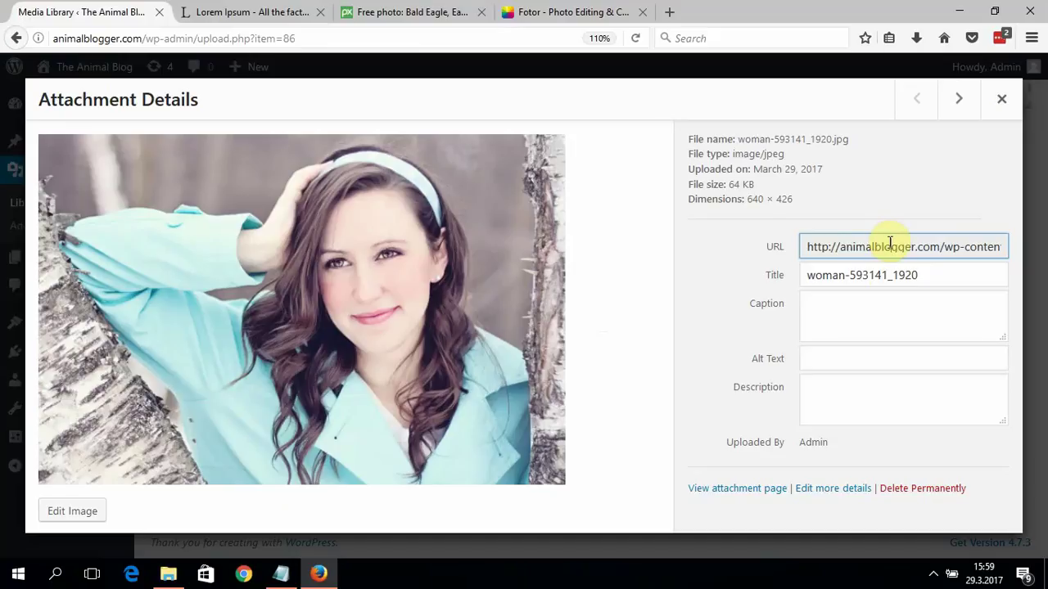
pyautogui.click(993, 106)
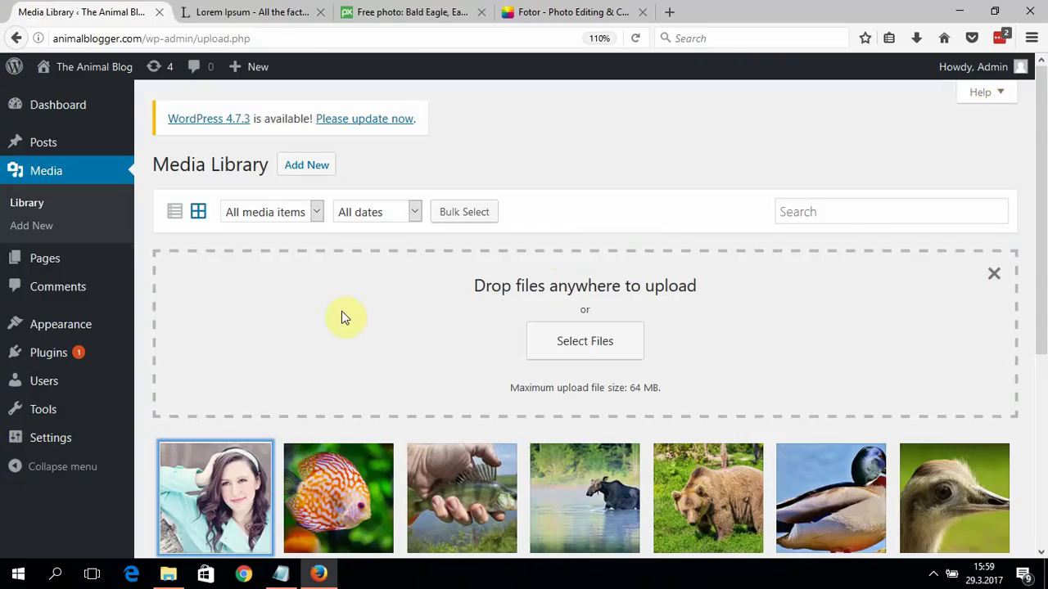
# In the About me Text widget, replace the old profile image address with the woman-593141_1920.jpg URL.
pyautogui.moveTo(124, 327)
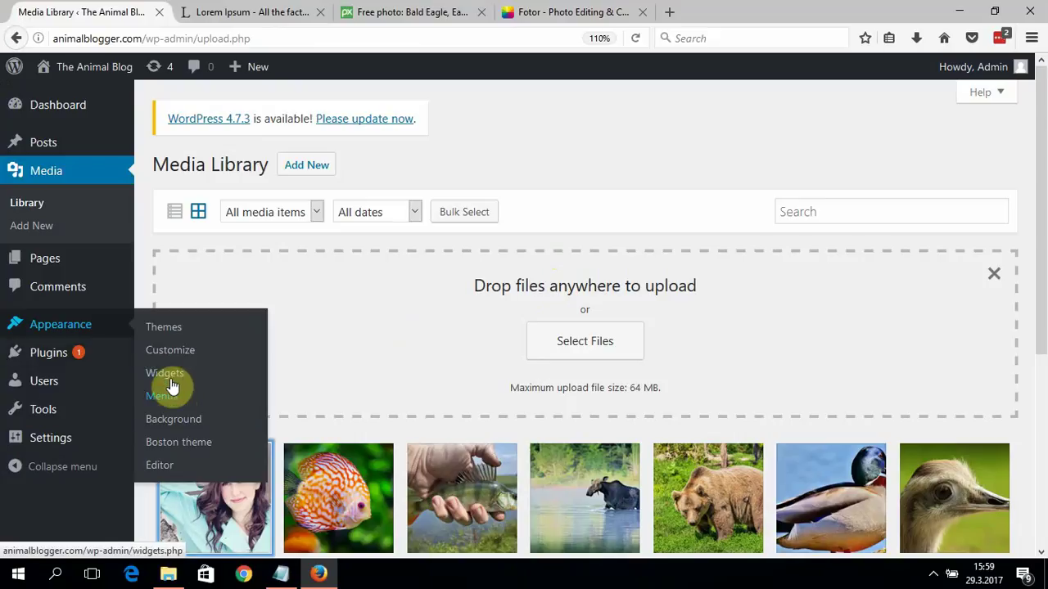
pyautogui.click(171, 382)
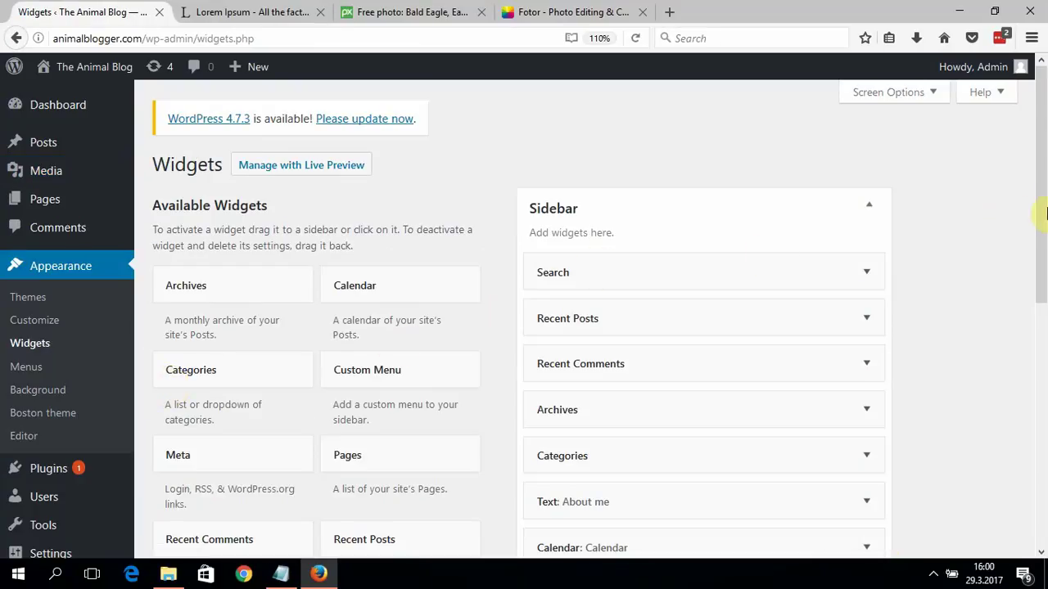
pyautogui.moveTo(1040, 215); pyautogui.dragTo(1043, 334)
pyautogui.scroll(1, 826, 371)
pyautogui.click(788, 390)
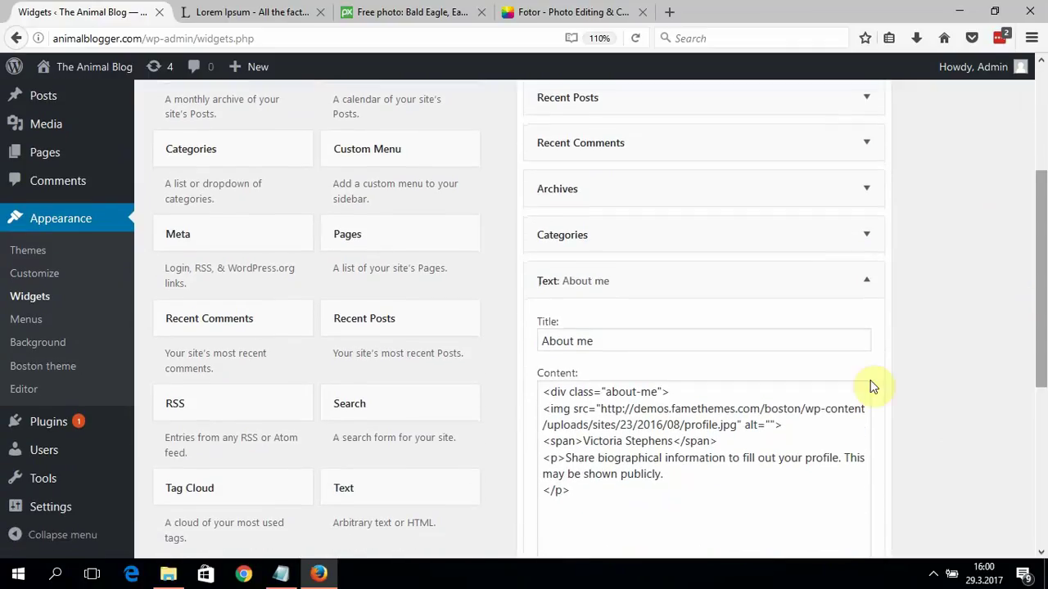
pyautogui.moveTo(600, 408); pyautogui.dragTo(755, 424)
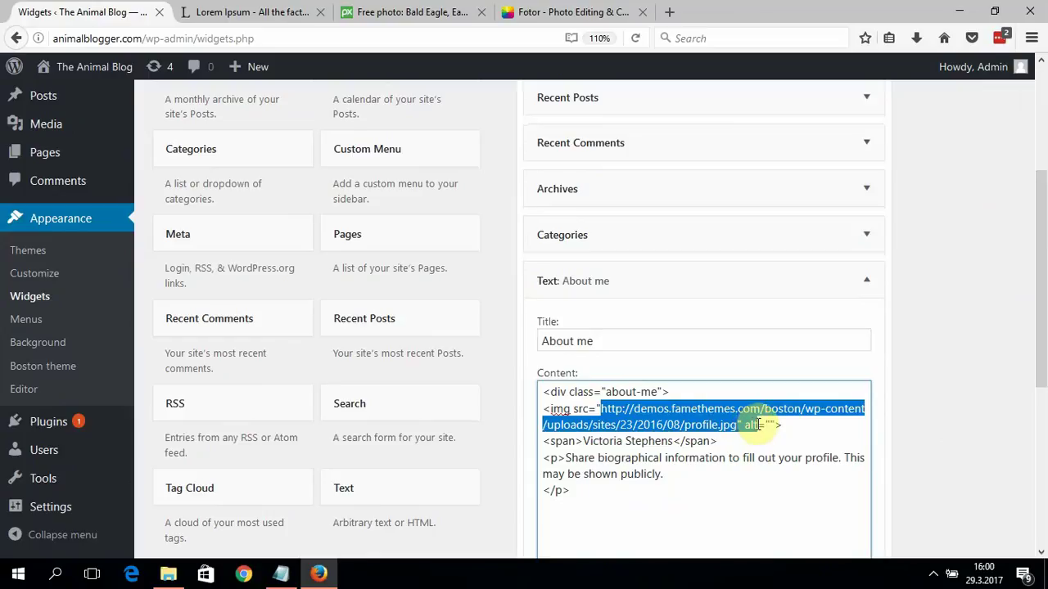
pyautogui.moveTo(759, 424); pyautogui.dragTo(736, 426)
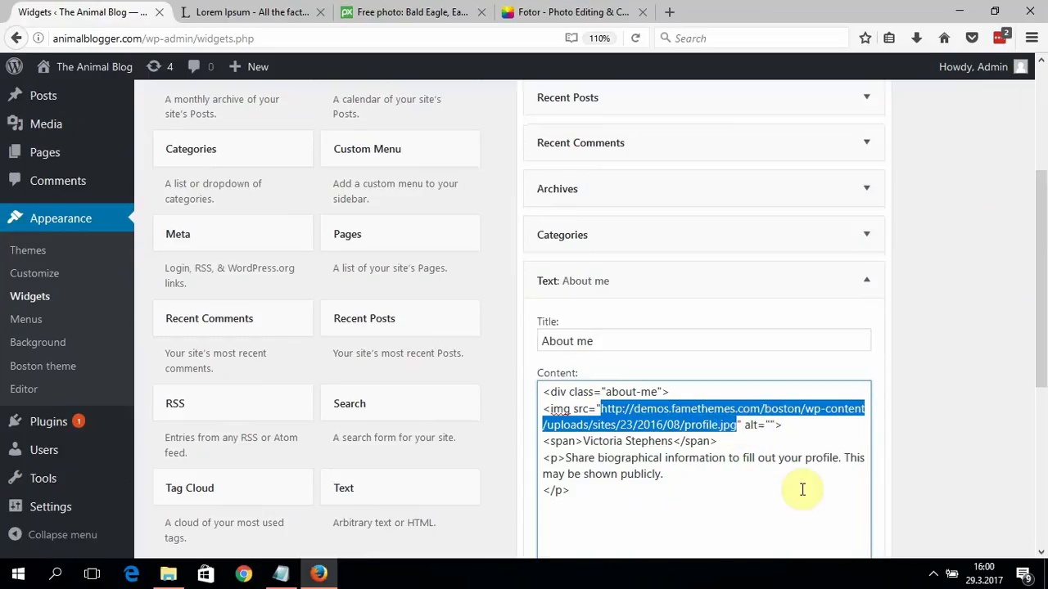
pyautogui.write('http://animalblogger.com/wp-content/uploads/2017/03/woman-593141_1920.jpg')
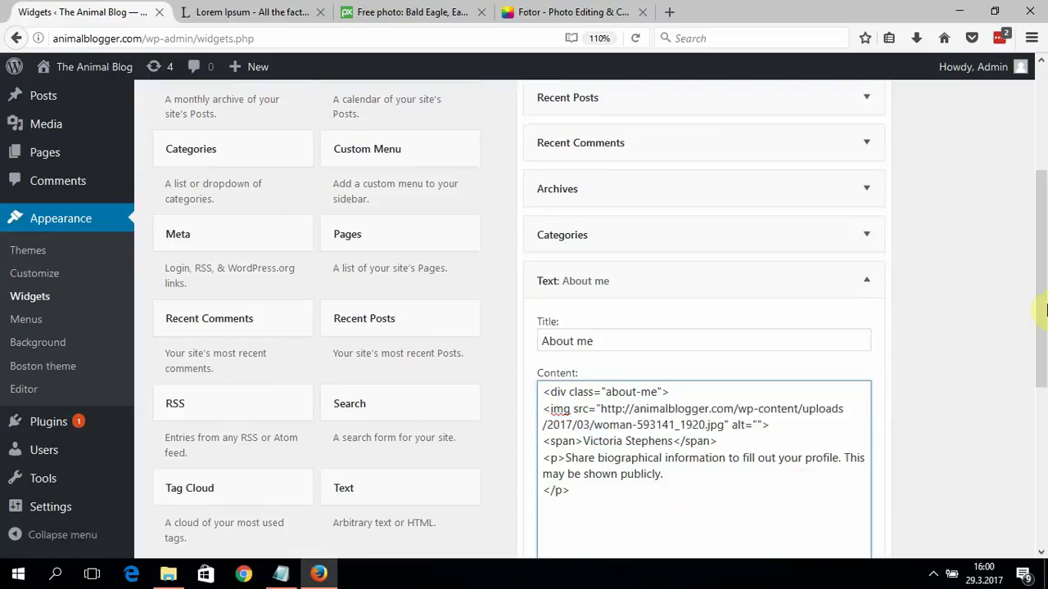
# Replace the widget's name with the author's name and the paragraph with 'Hello There!', then save.
pyautogui.scroll(-3, 1043, 358)
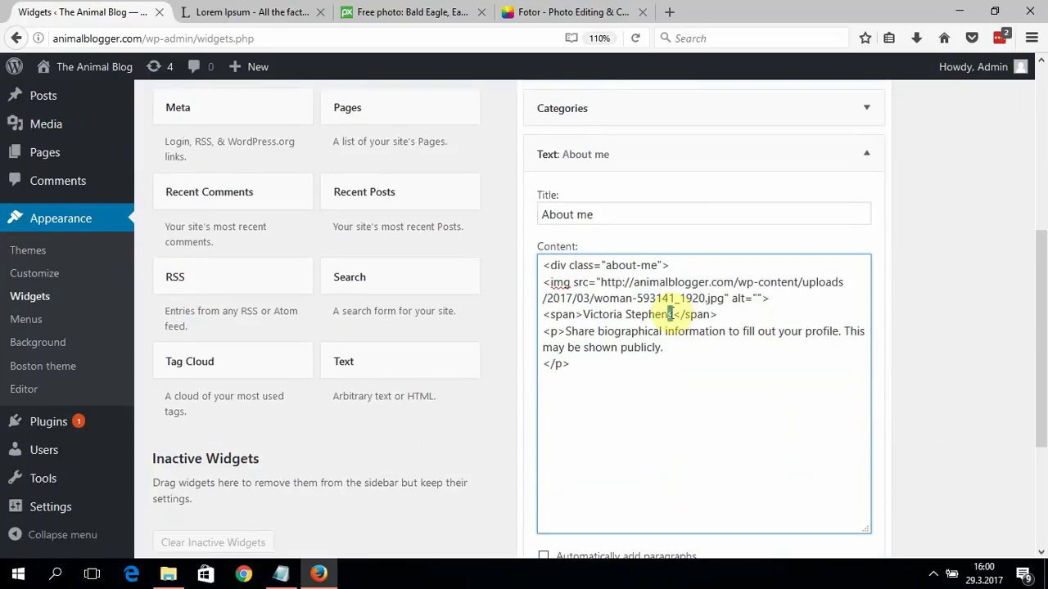
pyautogui.doubleClick(670, 314)
pyautogui.click(660, 313)
pyautogui.moveTo(671, 314); pyautogui.dragTo(584, 314)
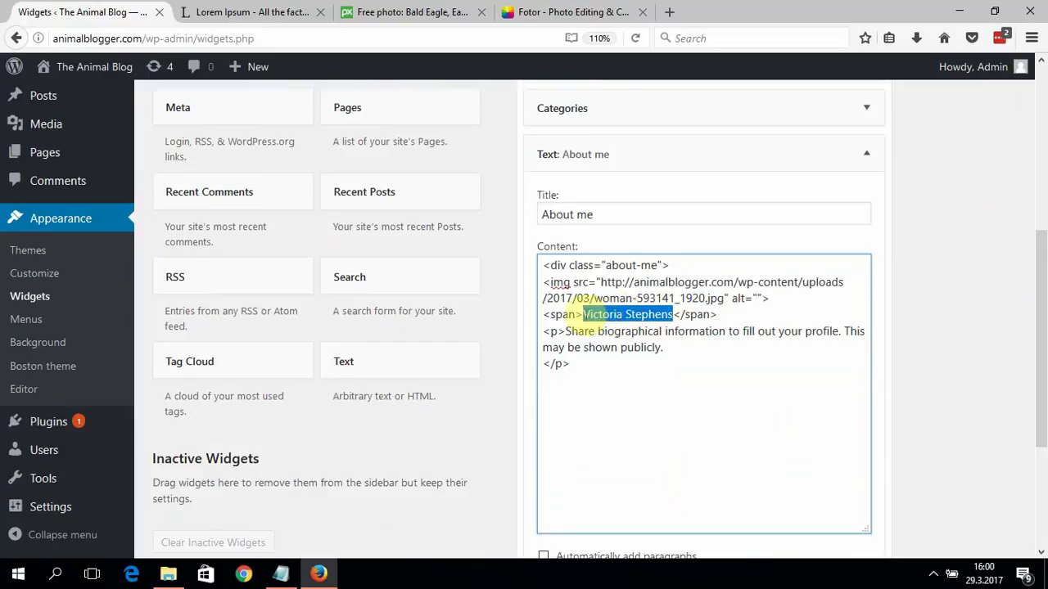
pyautogui.write('Jenn')
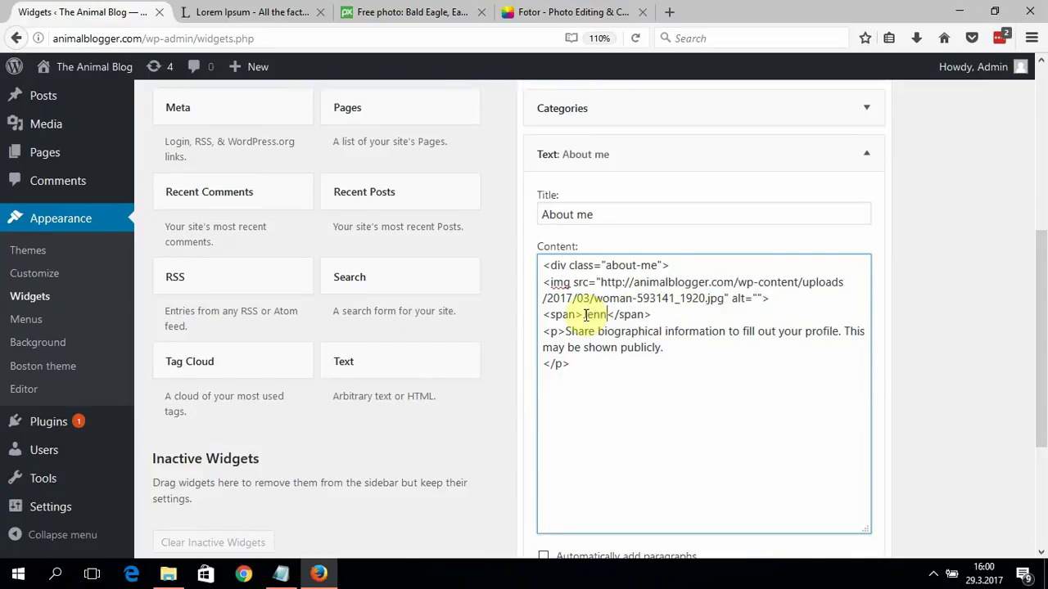
pyautogui.write('y Doa')
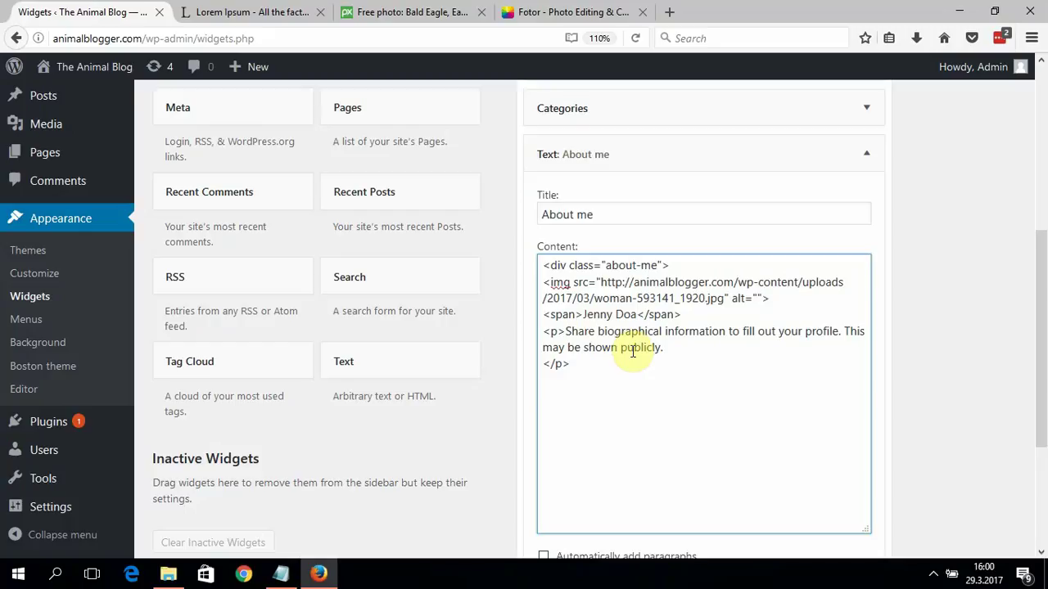
pyautogui.moveTo(566, 330); pyautogui.dragTo(678, 343)
pyautogui.write('Hello There!')
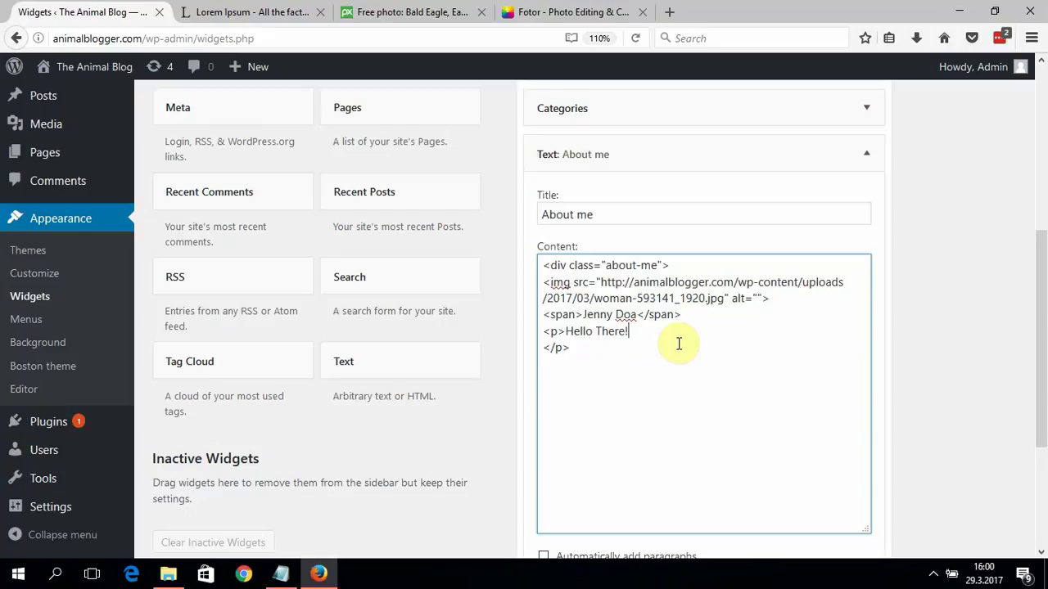
pyautogui.scroll(-3, 813, 431)
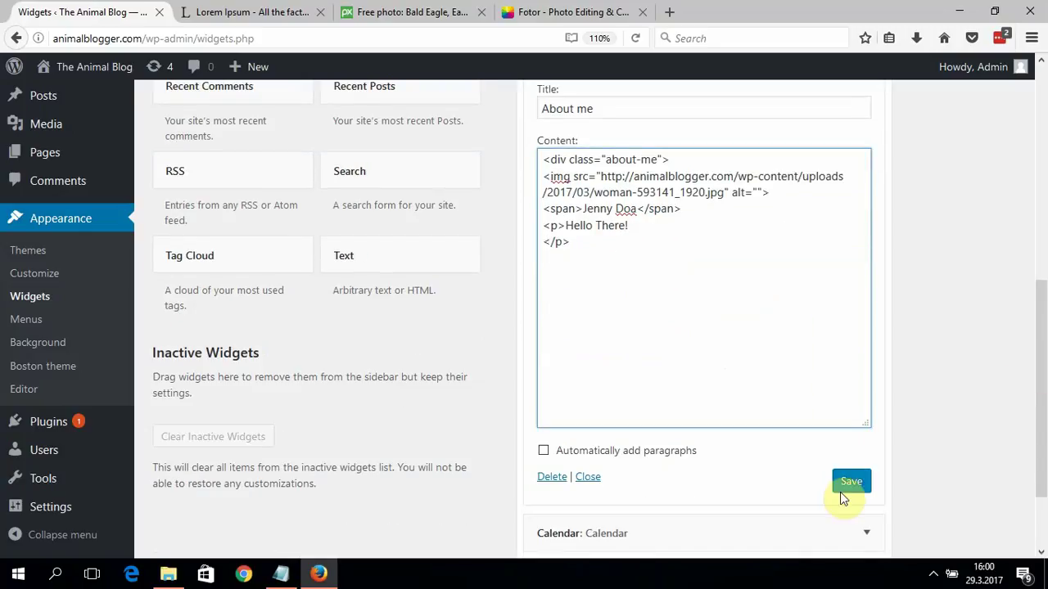
pyautogui.click(844, 484)
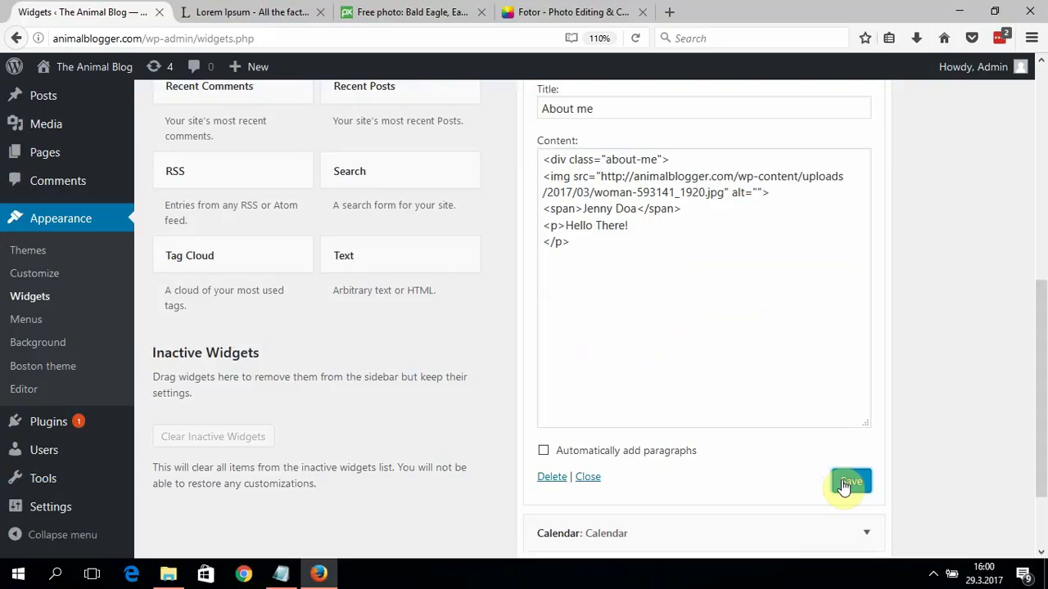
# View the live About me sidebar showing the new portrait and 'Hello There!', then return to the Dashboard.
pyautogui.click(51, 64)
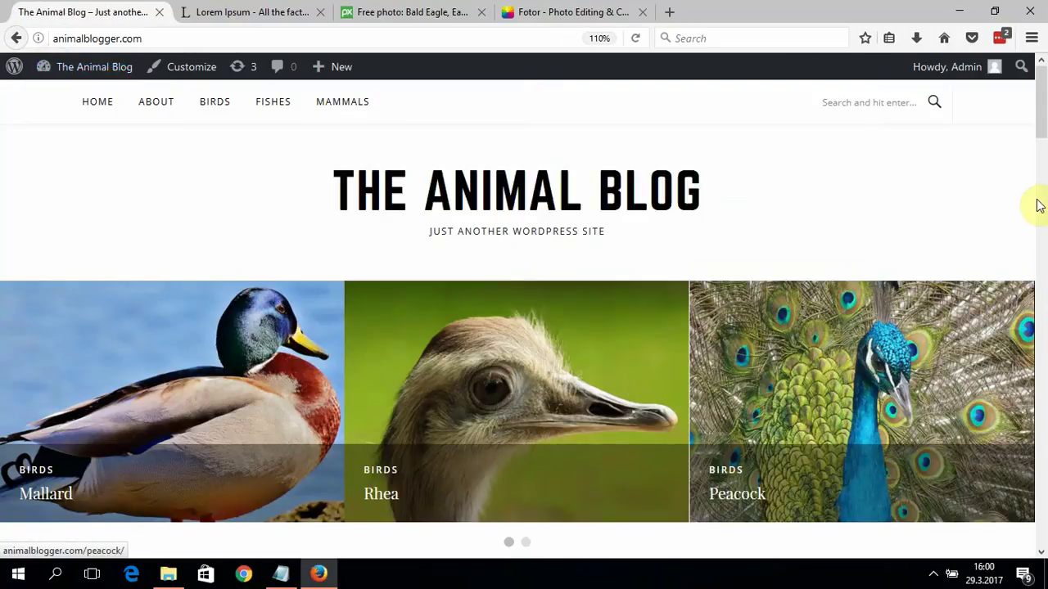
pyautogui.moveTo(1040, 204); pyautogui.dragTo(1041, 260)
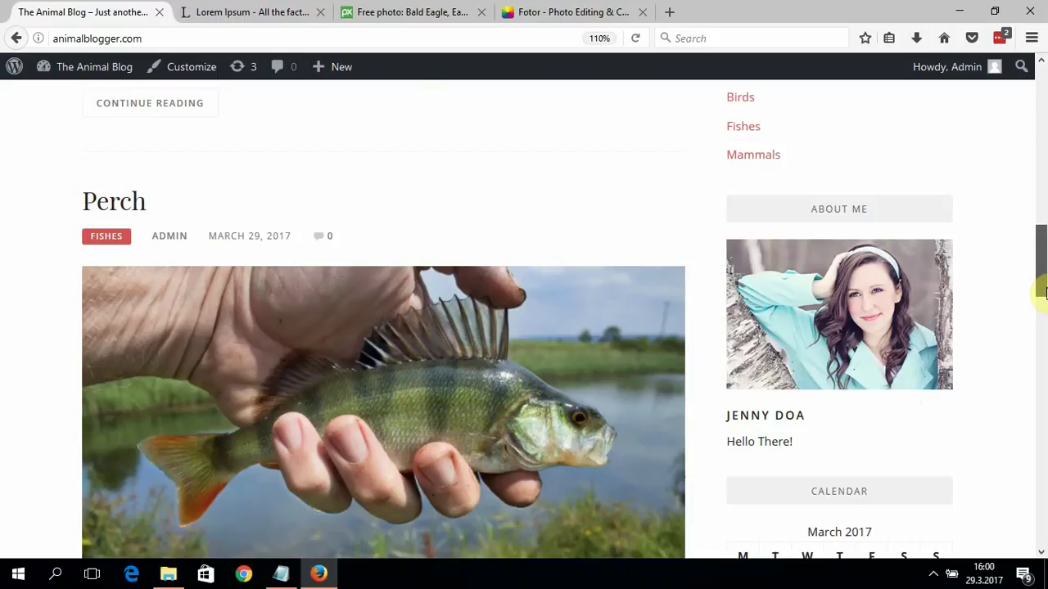
pyautogui.moveTo(1043, 295); pyautogui.dragTo(1038, 98)
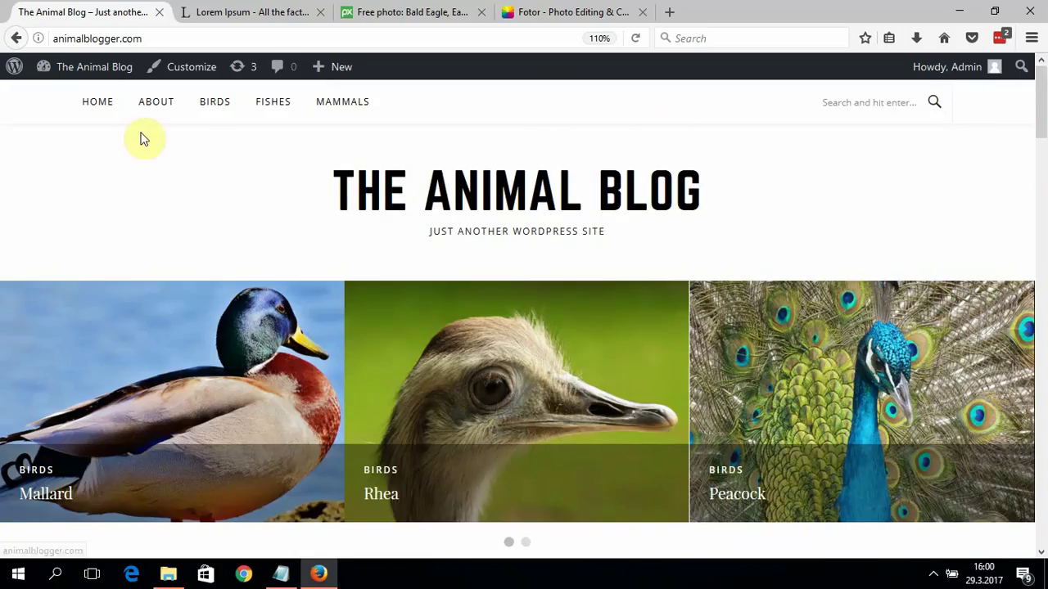
pyautogui.click(98, 76)
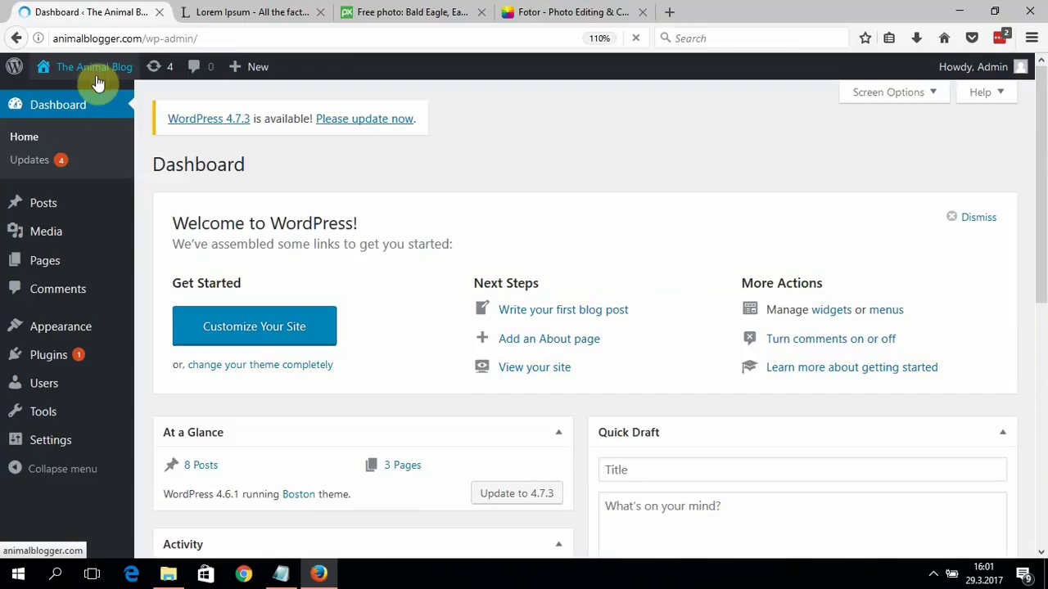
# Fix the surname spelling in the About me widget's text and save it.
pyautogui.moveTo(88, 337)
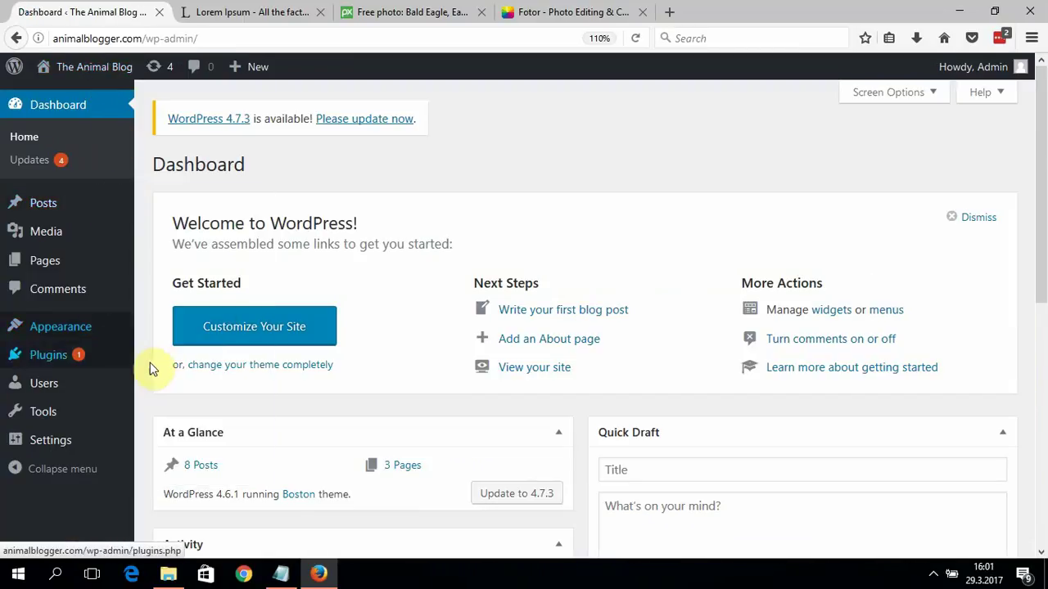
pyautogui.click(190, 380)
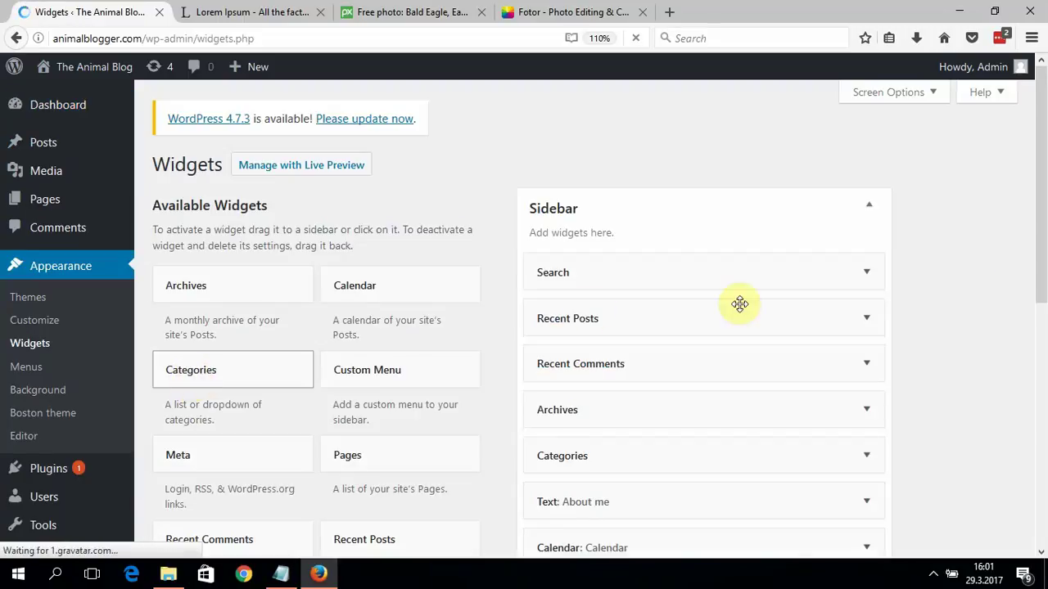
pyautogui.click(1038, 309)
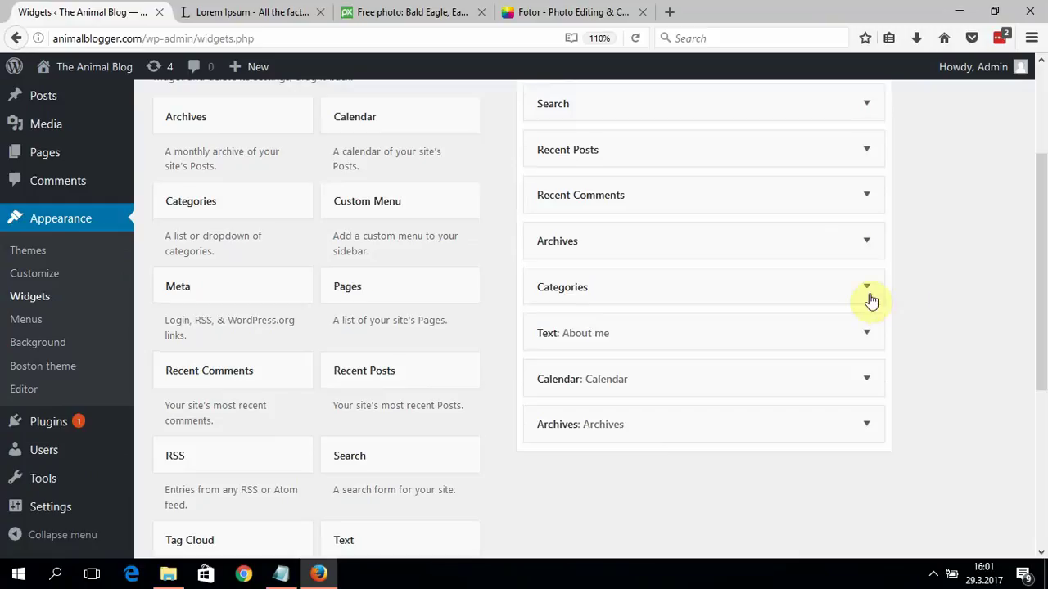
pyautogui.click(818, 331)
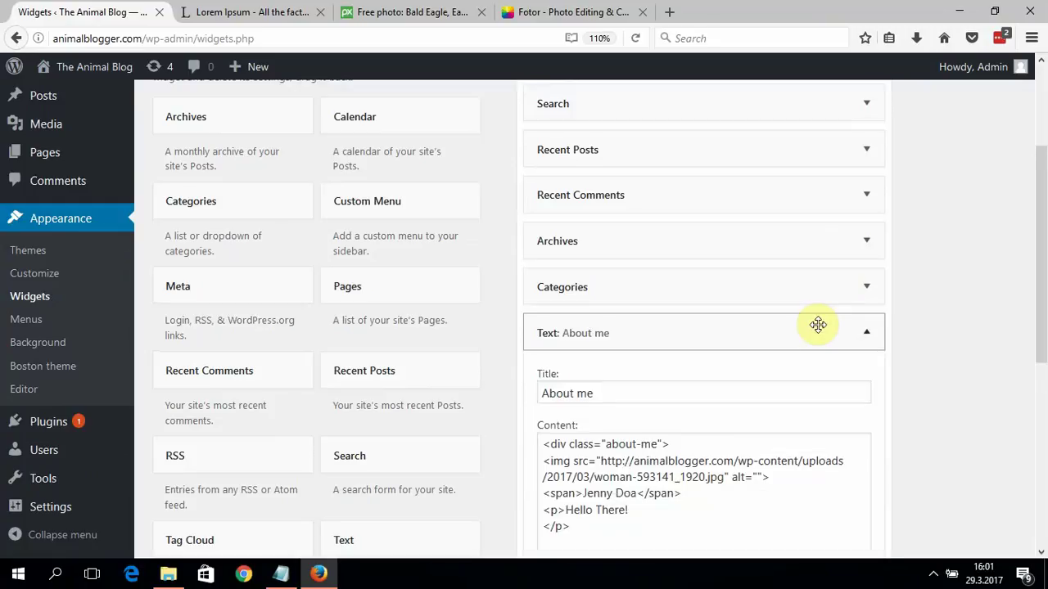
pyautogui.click(634, 495)
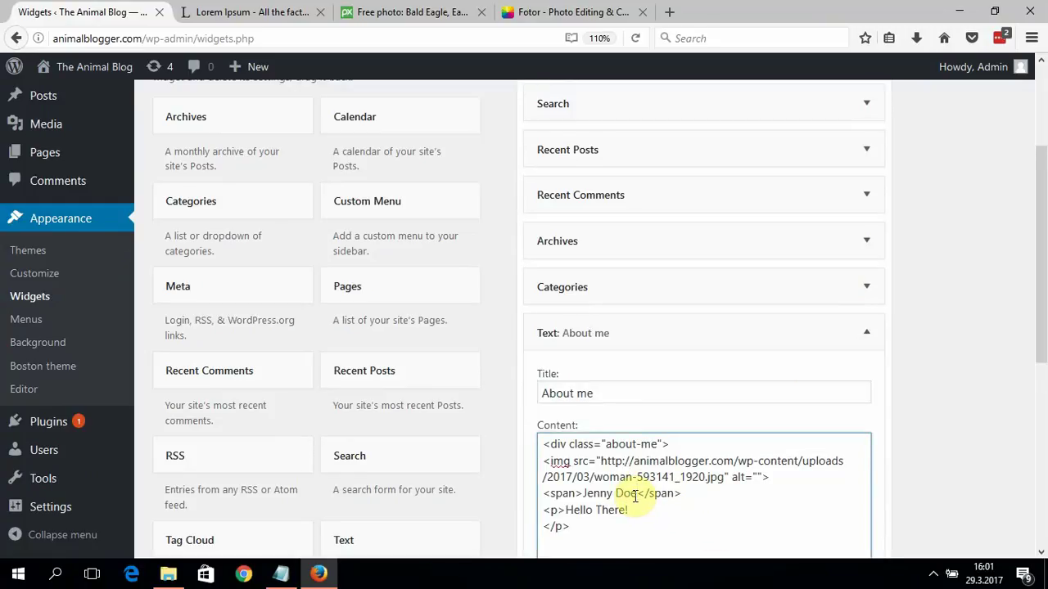
pyautogui.click(1040, 420)
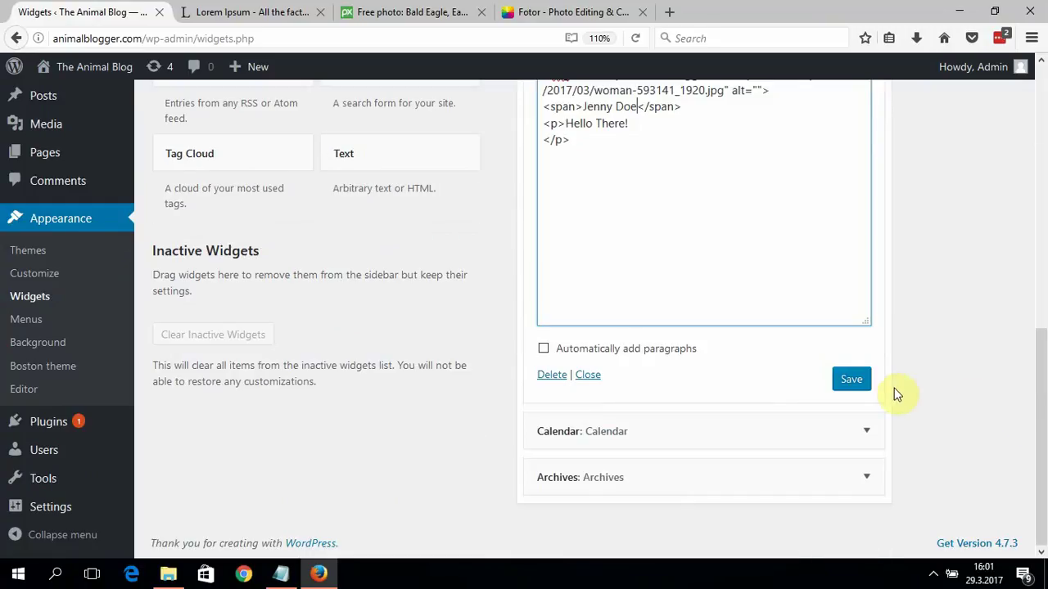
pyautogui.click(861, 384)
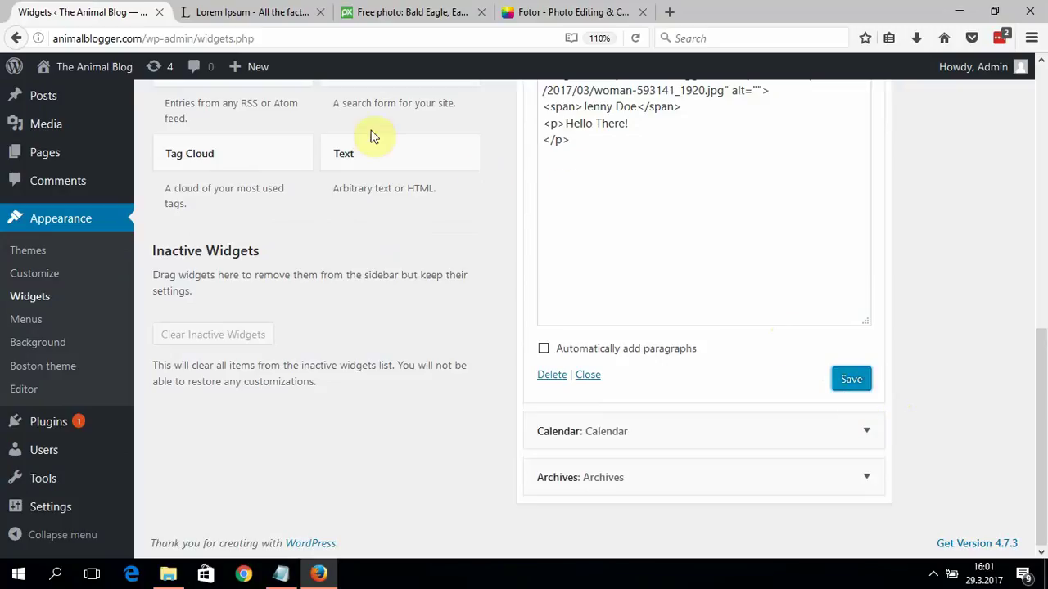
# Preview the live site, return to the Dashboard, and go to Plugins > Add New.
pyautogui.click(131, 75)
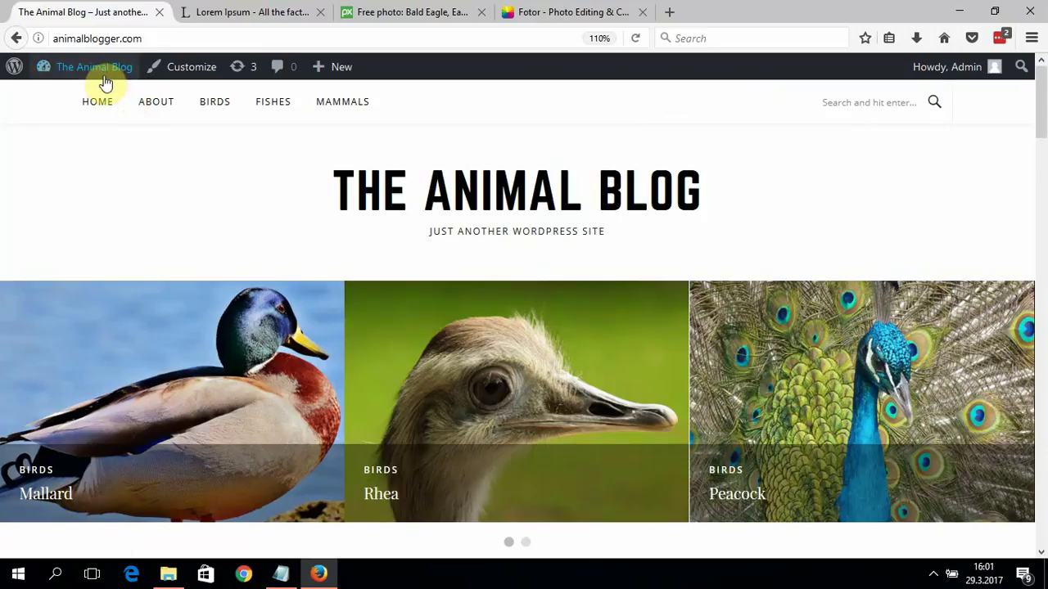
pyautogui.click(105, 85)
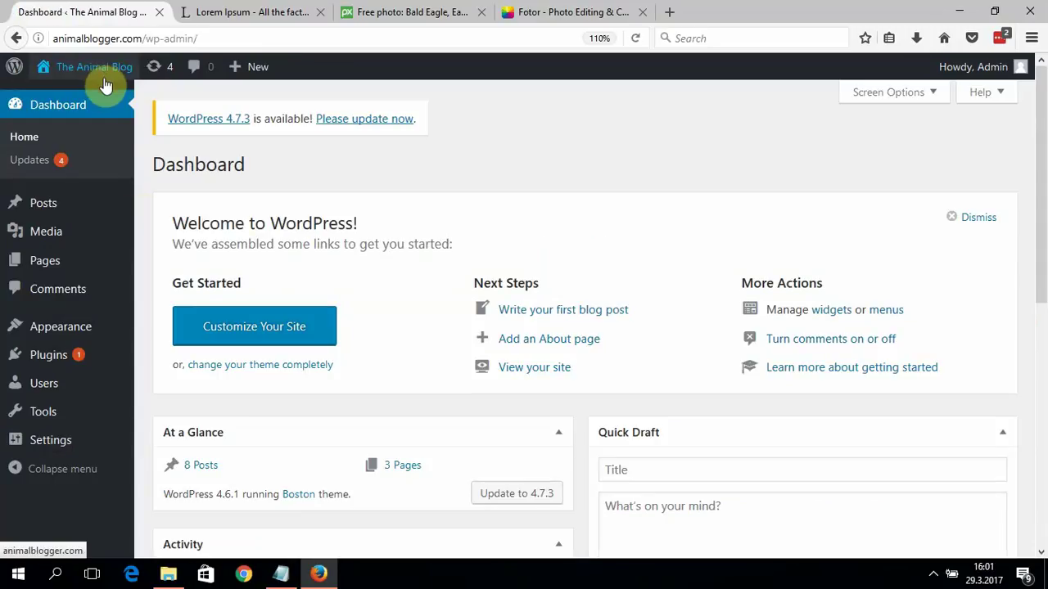
pyautogui.moveTo(98, 335)
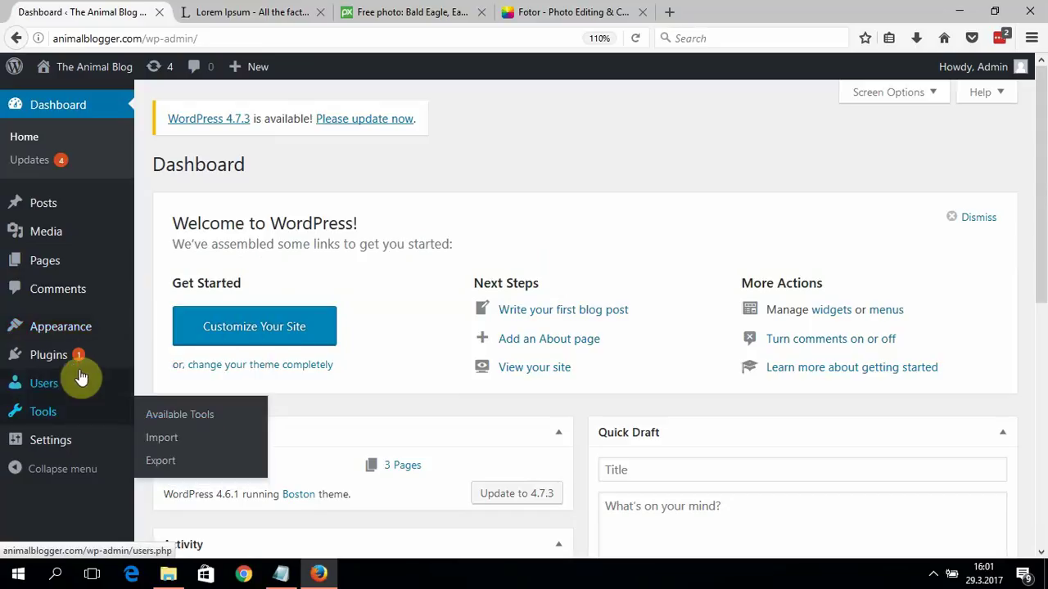
pyautogui.moveTo(84, 353)
pyautogui.click(173, 382)
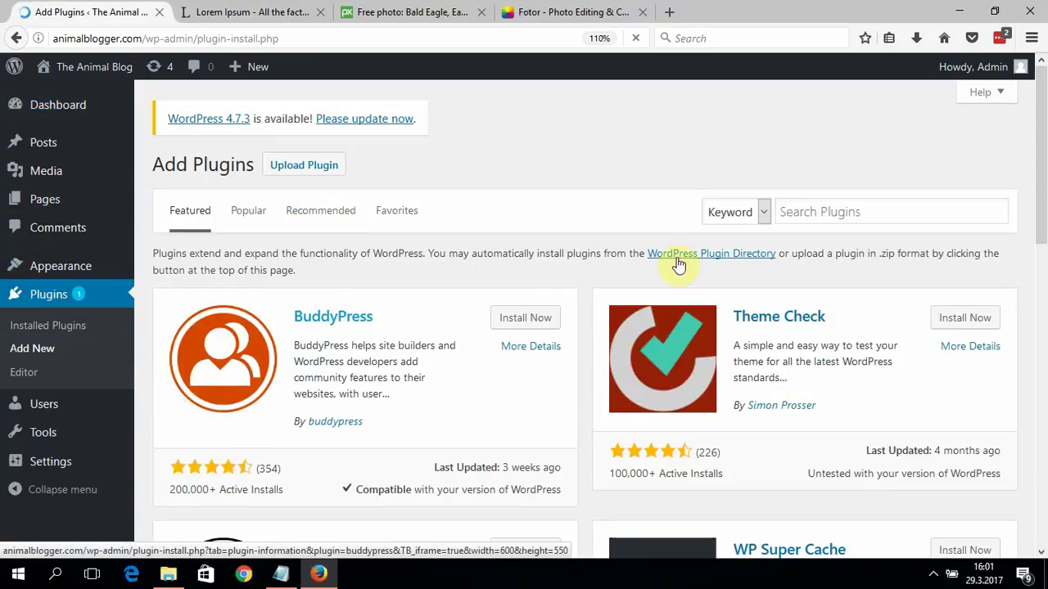
# Search plugins for 'contact form' and install and activate Contact Form 7.
pyautogui.click(844, 211)
pyautogui.write('contact fo')
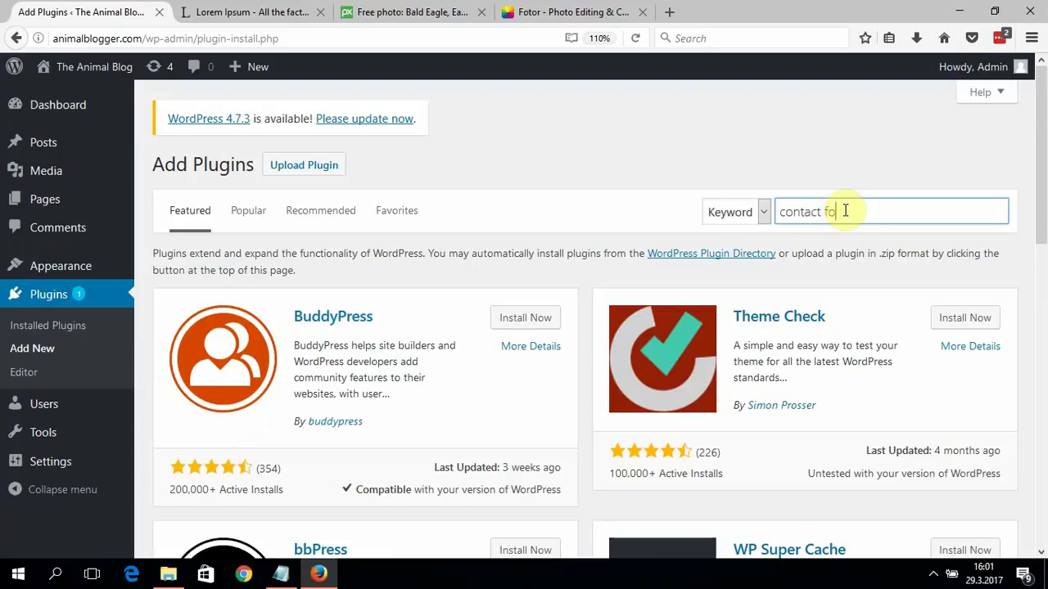
pyautogui.write('rm 7')
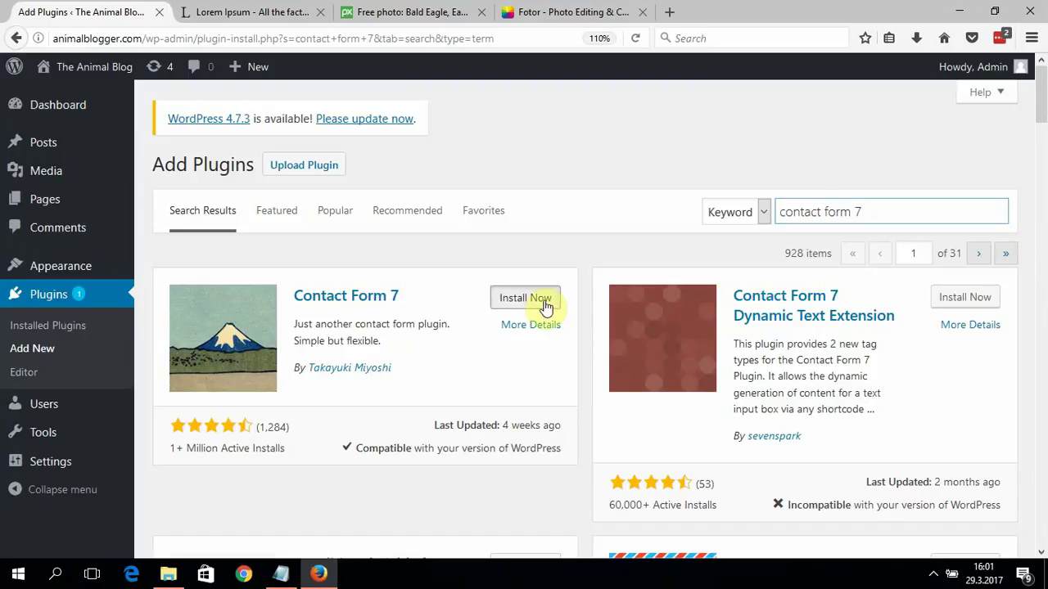
pyautogui.click(545, 307)
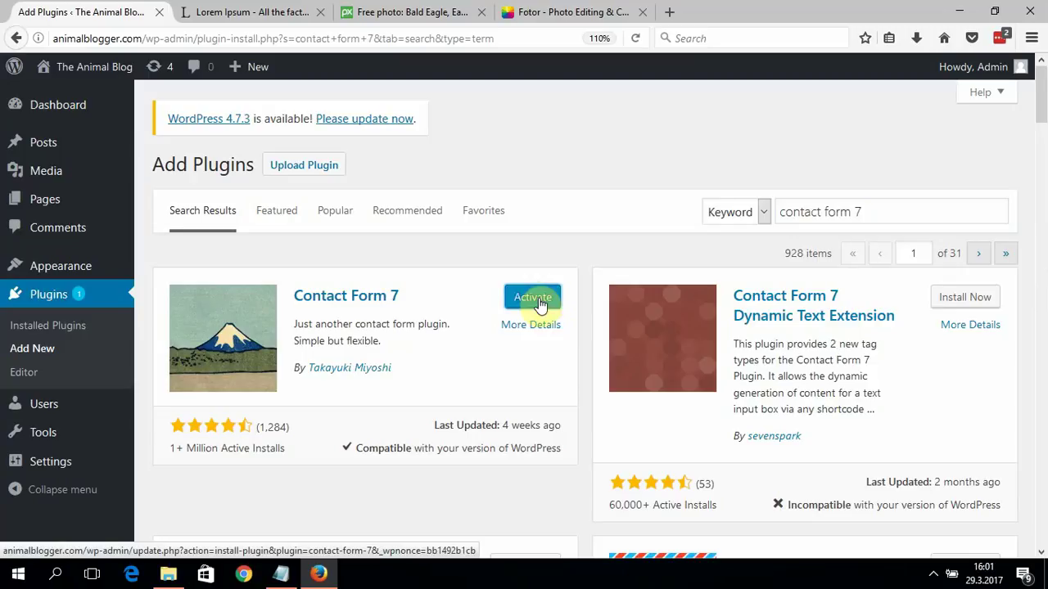
pyautogui.click(540, 302)
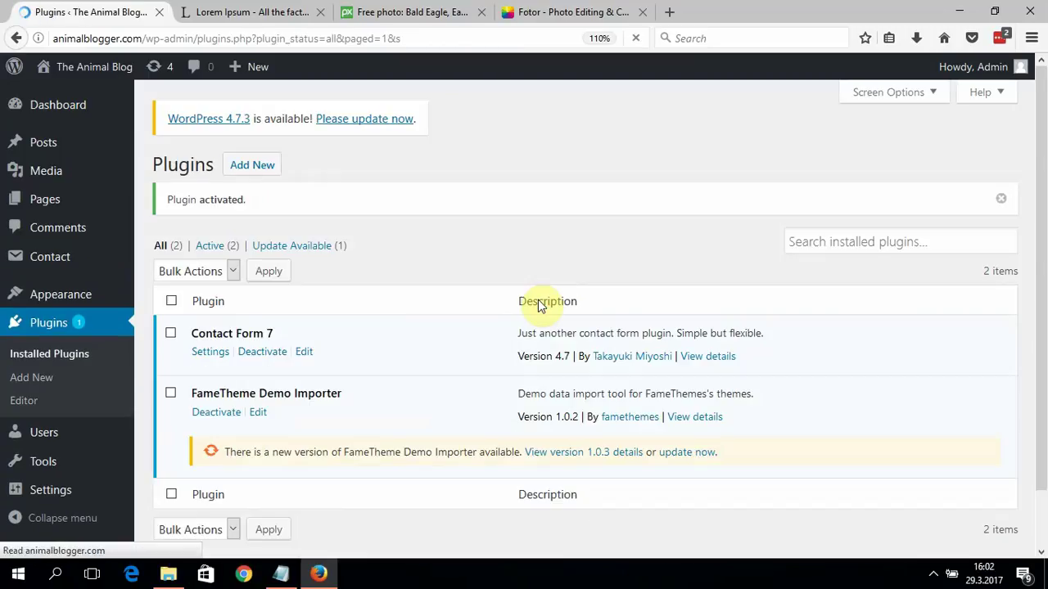
pyautogui.click(214, 353)
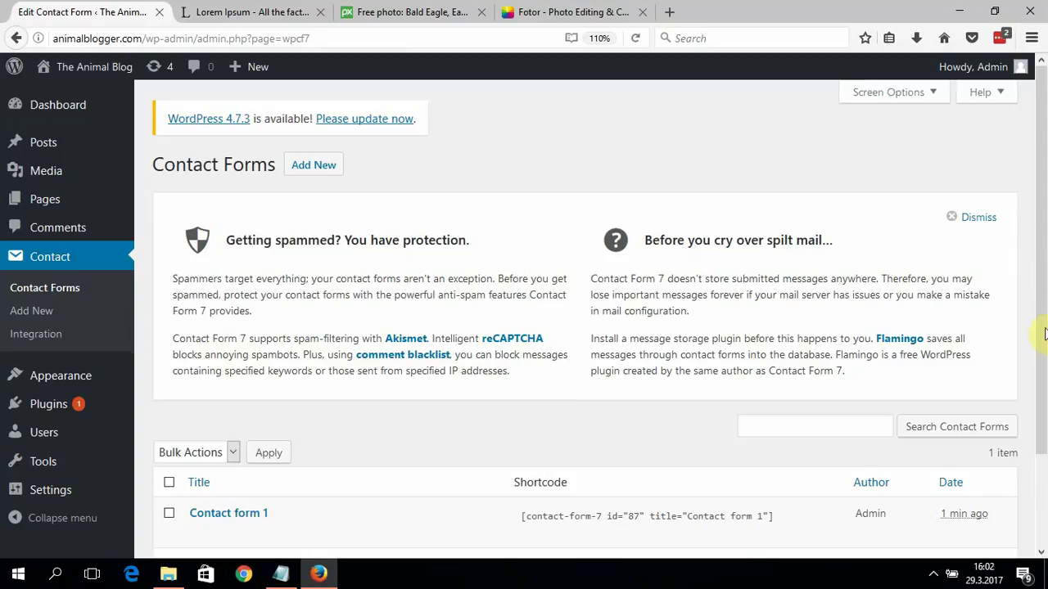
# Copy the Contact form 1 shortcode and open that form for editing.
pyautogui.scroll(-2, 1043, 334)
pyautogui.moveTo(777, 422)
pyautogui.mouseDown()
pyautogui.moveTo(702, 423)
pyautogui.moveTo(780, 418)
pyautogui.mouseUp()
pyautogui.hotkey('ctrl', 'c')
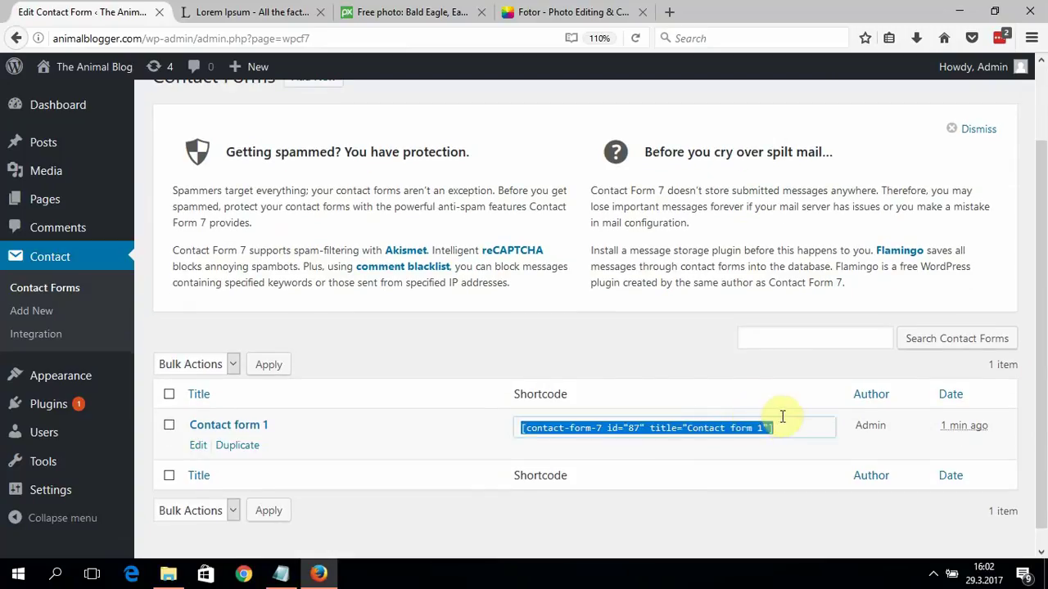
pyautogui.click(203, 446)
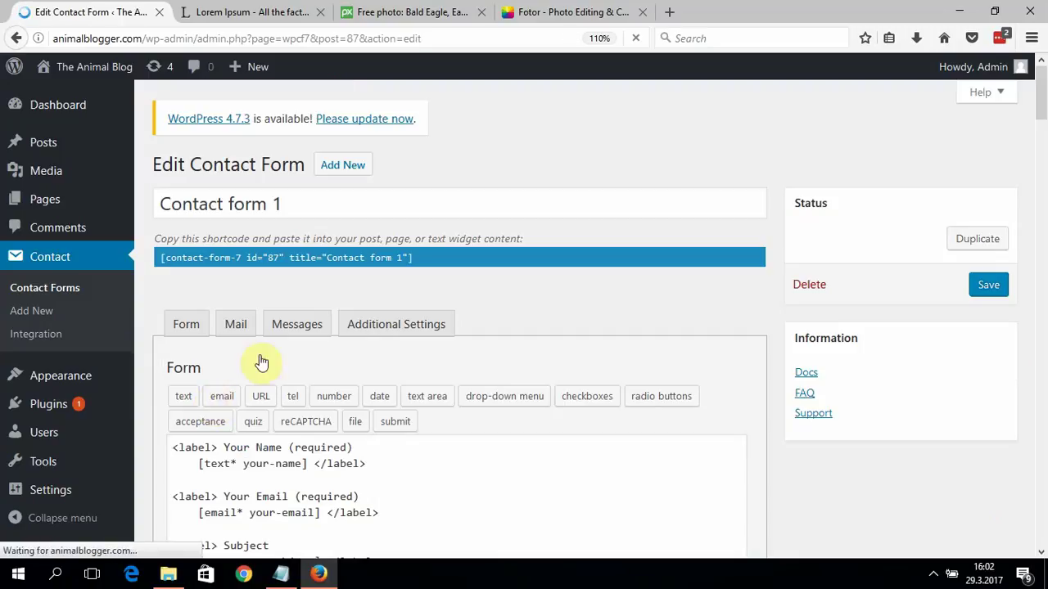
# Review the recipient address on the form's Mail tab, then go to All Pages.
pyautogui.click(242, 329)
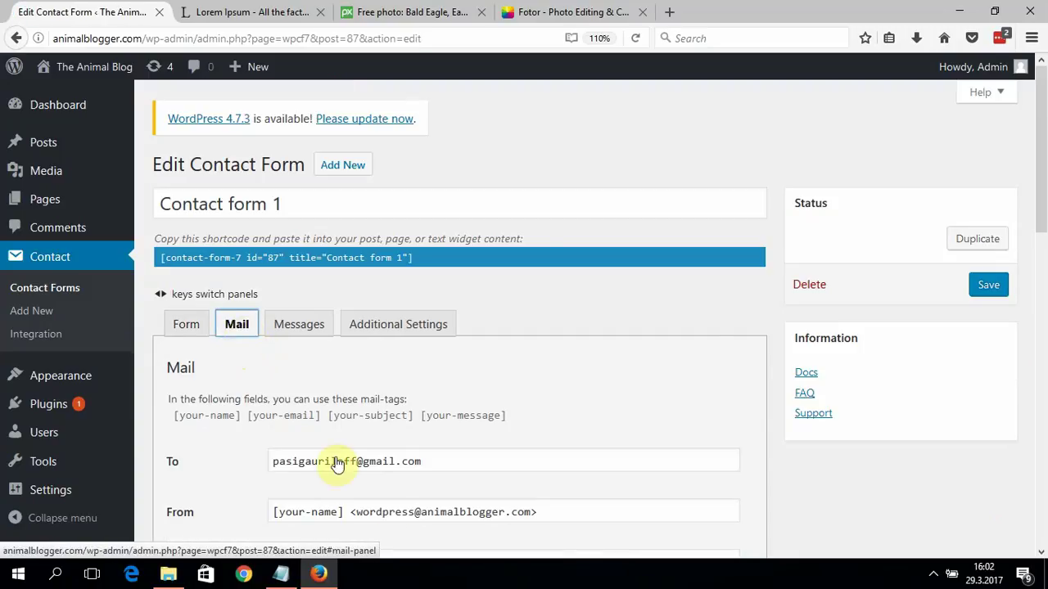
pyautogui.scroll(-2, 982, 233)
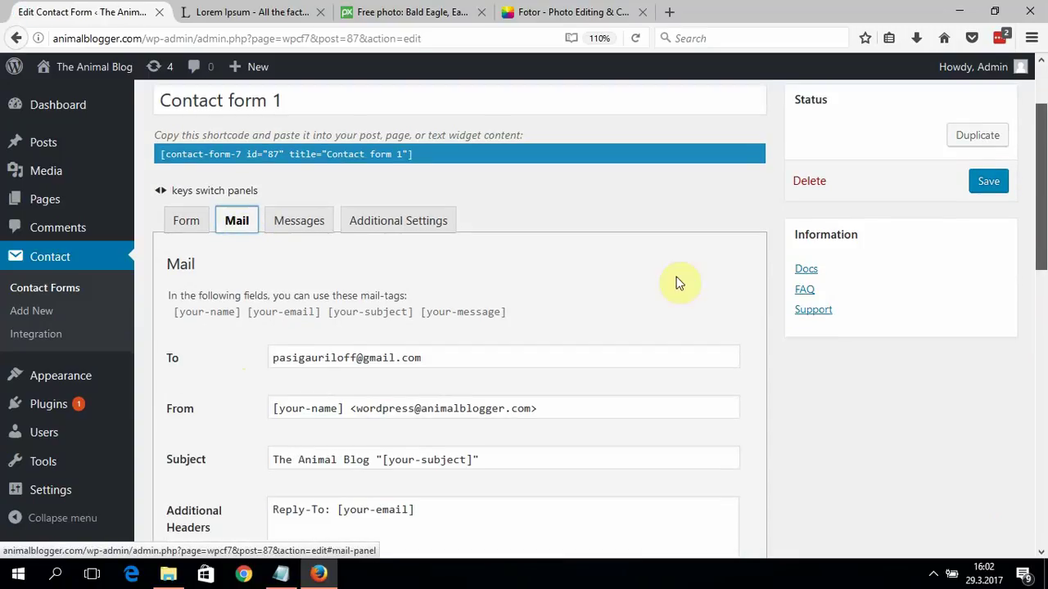
pyautogui.click(460, 353)
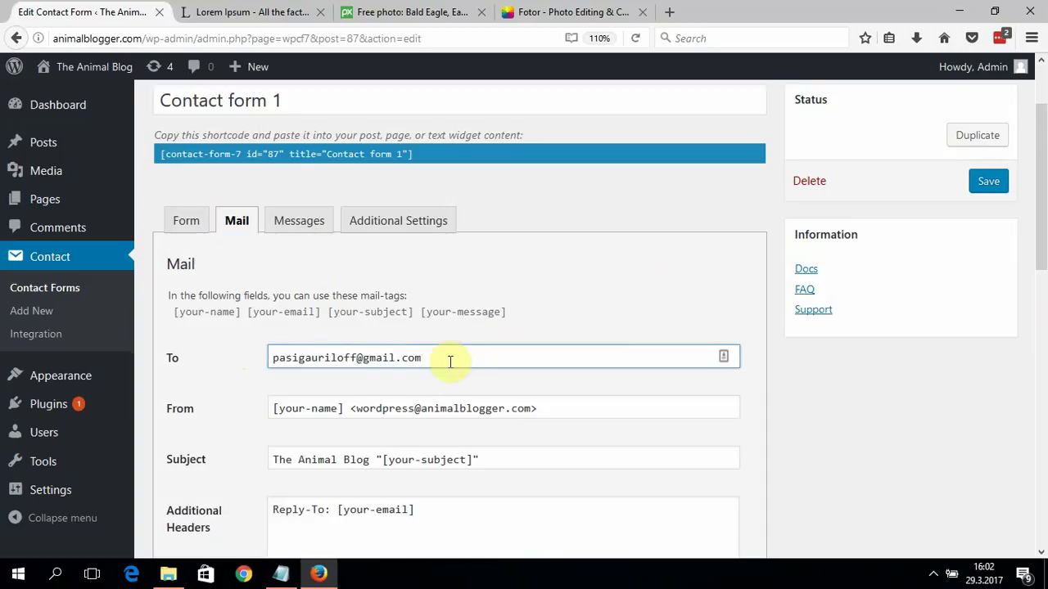
pyautogui.moveTo(446, 357); pyautogui.dragTo(398, 358)
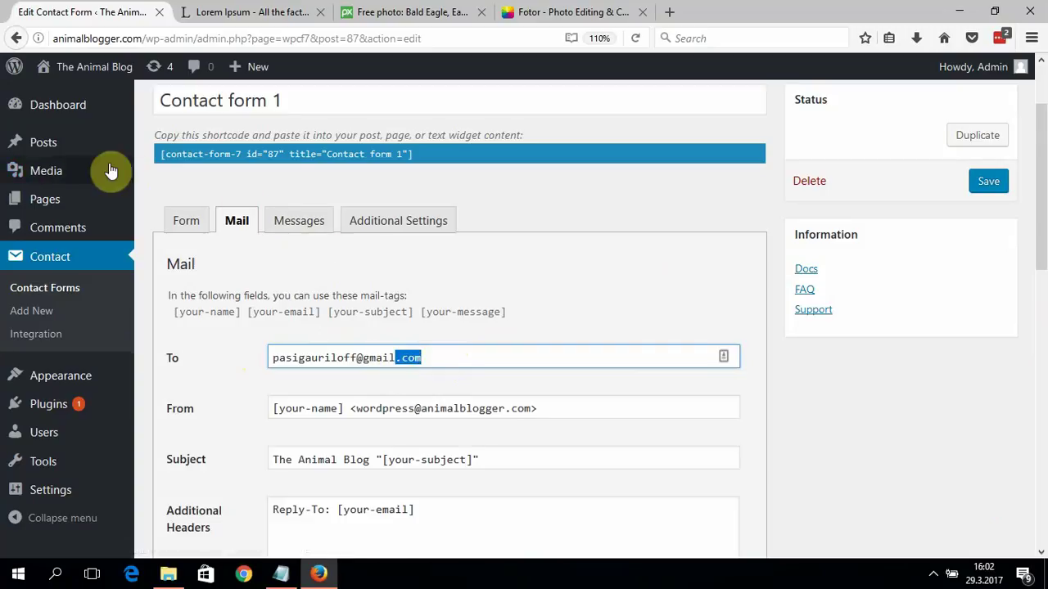
pyautogui.click(82, 203)
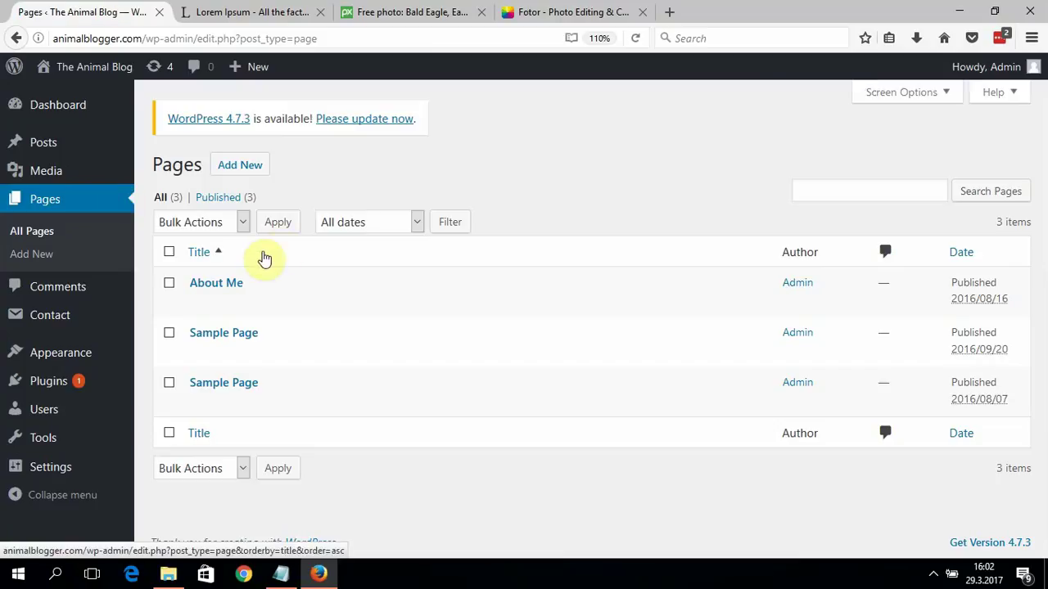
# Publish a new 'Contact Me' page with the Contact form 1 shortcode pasted into its body.
pyautogui.click(236, 168)
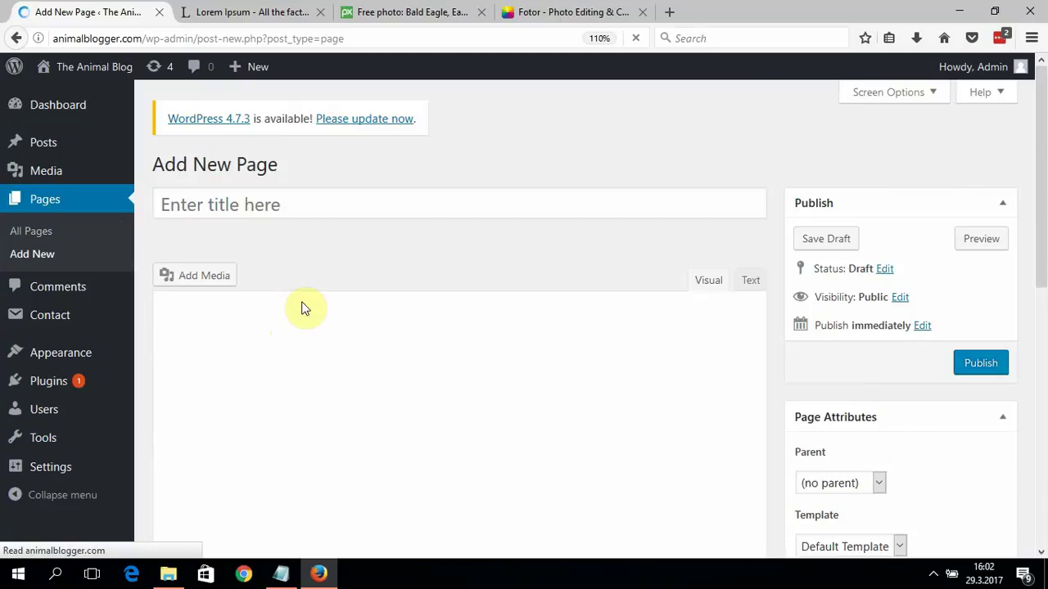
pyautogui.click(285, 212)
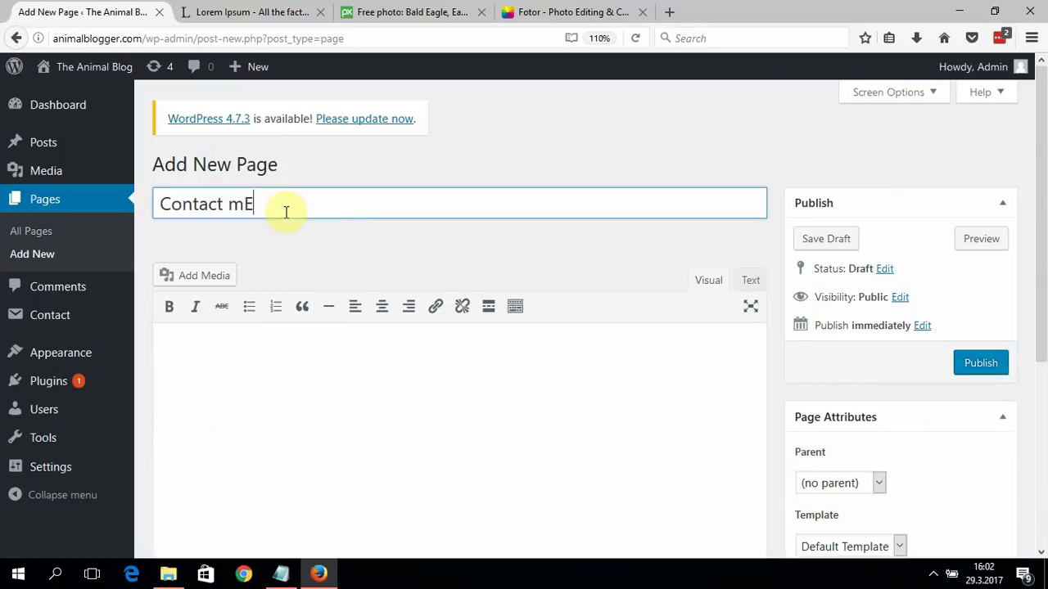
pyautogui.click(275, 428)
pyautogui.hotkey('ctrl', 'v')
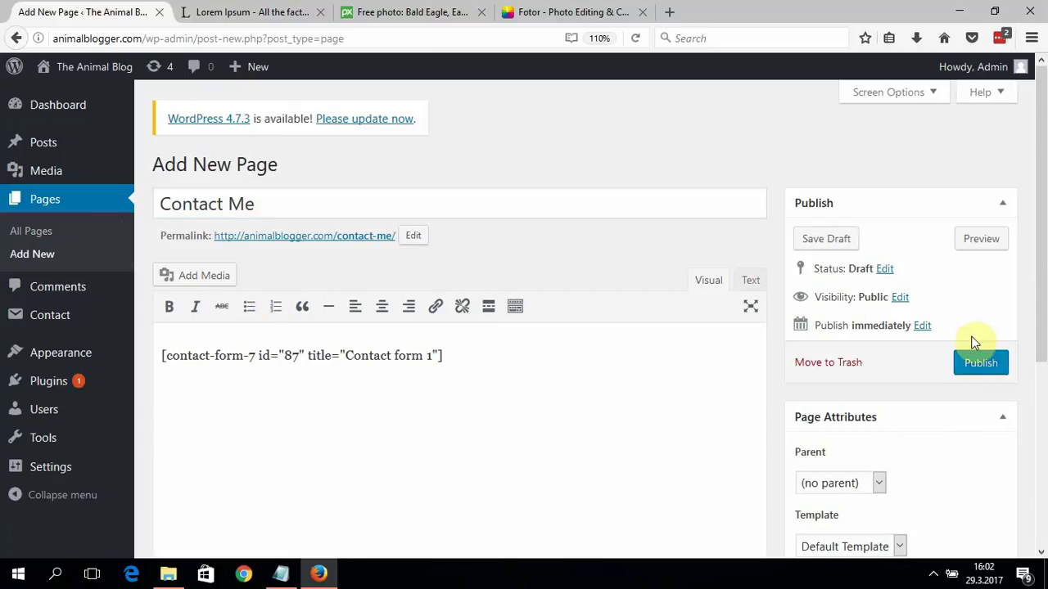
pyautogui.click(971, 365)
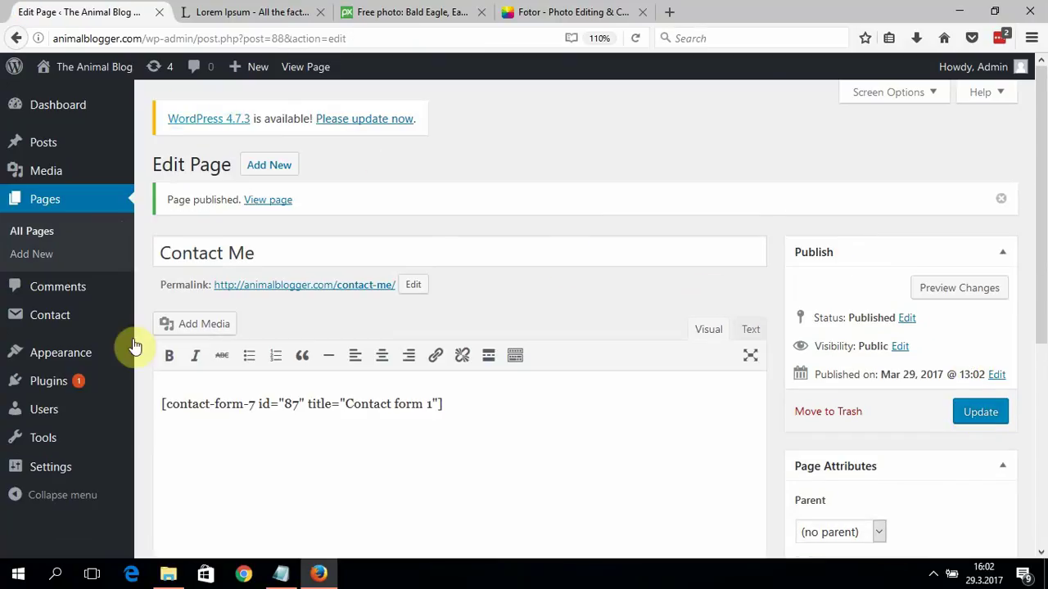
pyautogui.moveTo(75, 355)
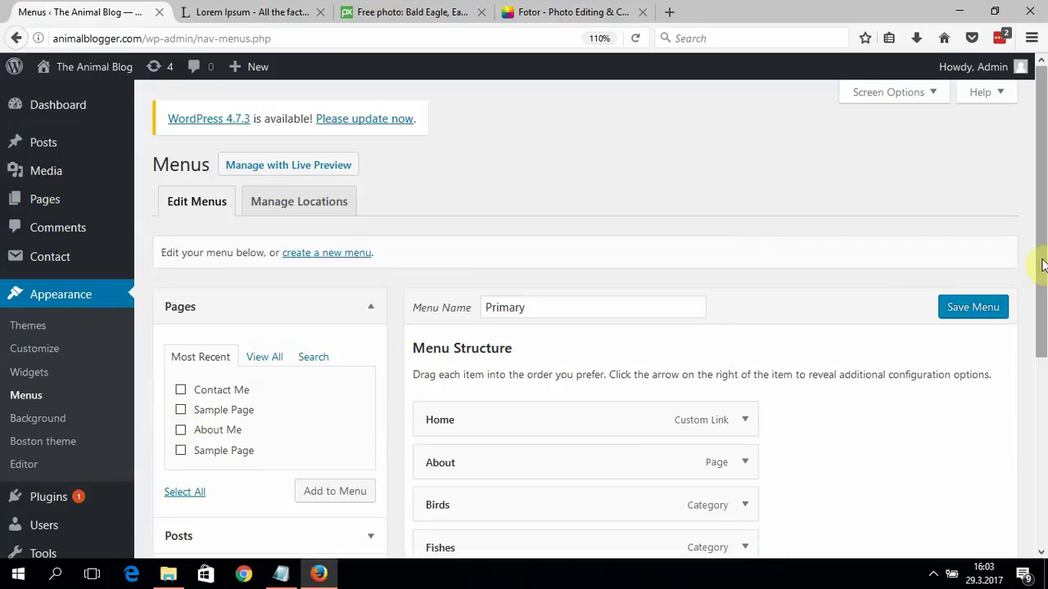
# Add the Contact Me page to the Primary menu and save the menu.
pyautogui.moveTo(1038, 262); pyautogui.dragTo(958, 366)
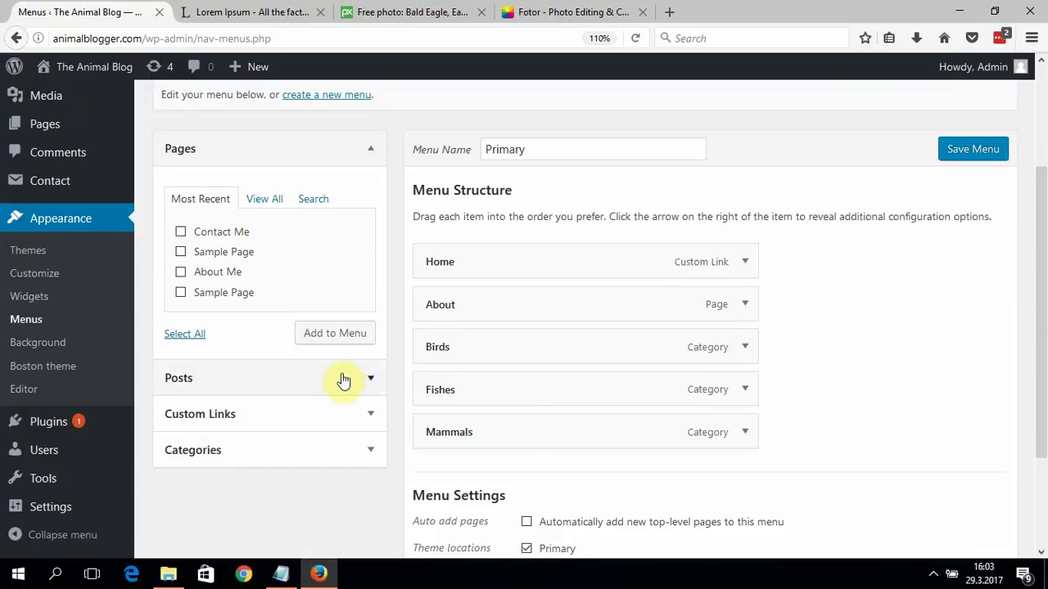
pyautogui.click(181, 234)
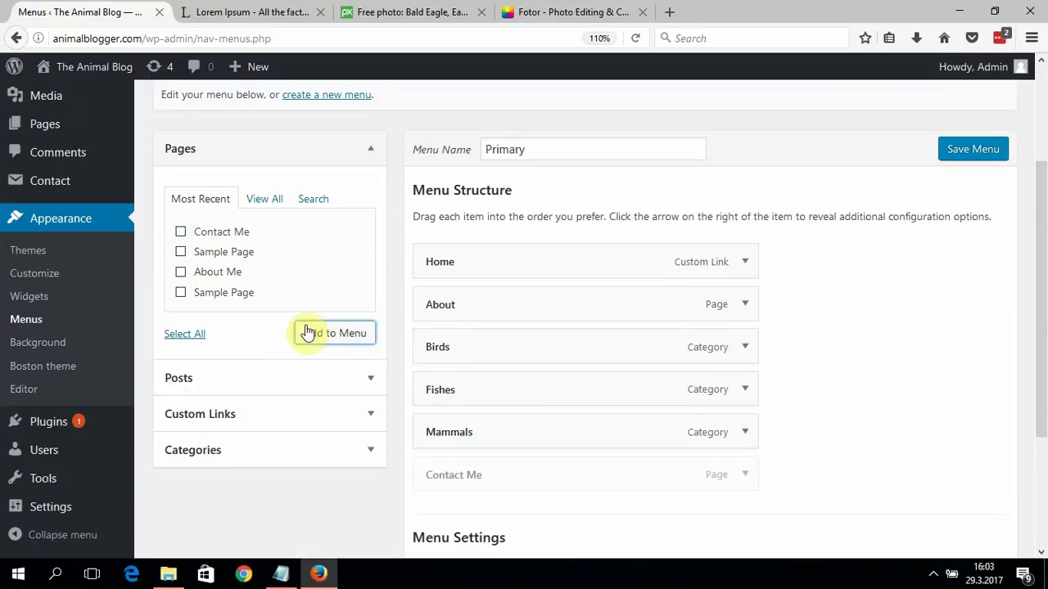
pyautogui.click(974, 151)
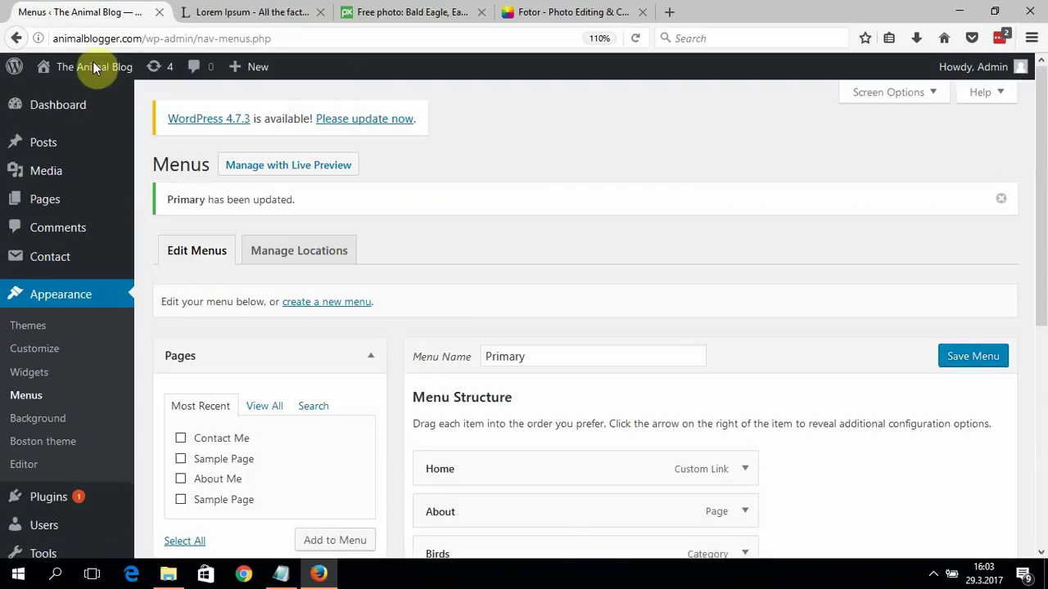
# Open CONTACT ME from the live site's top menu to check the contact form.
pyautogui.click(94, 67)
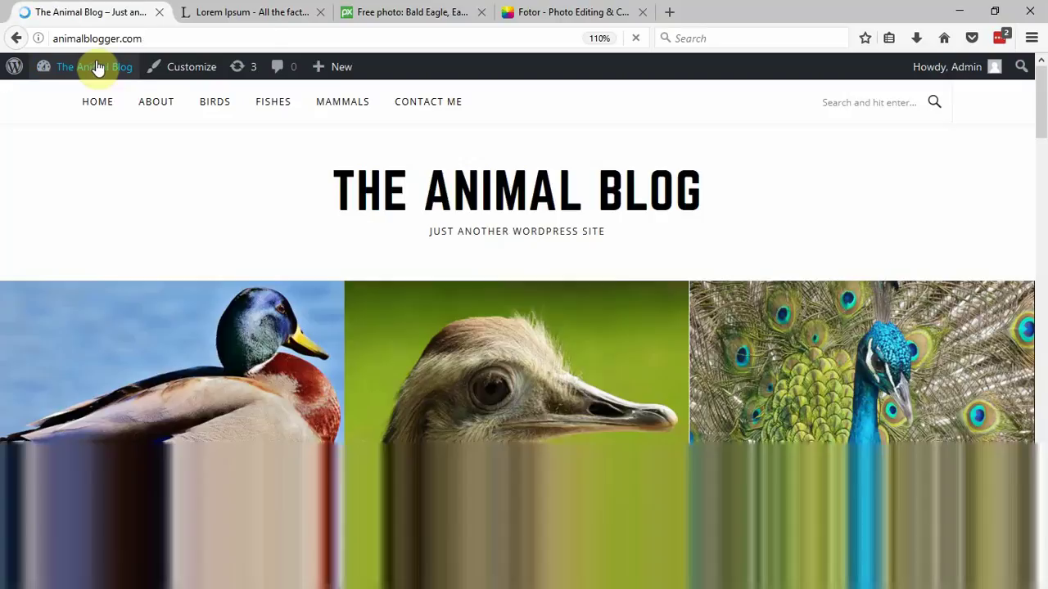
pyautogui.click(426, 103)
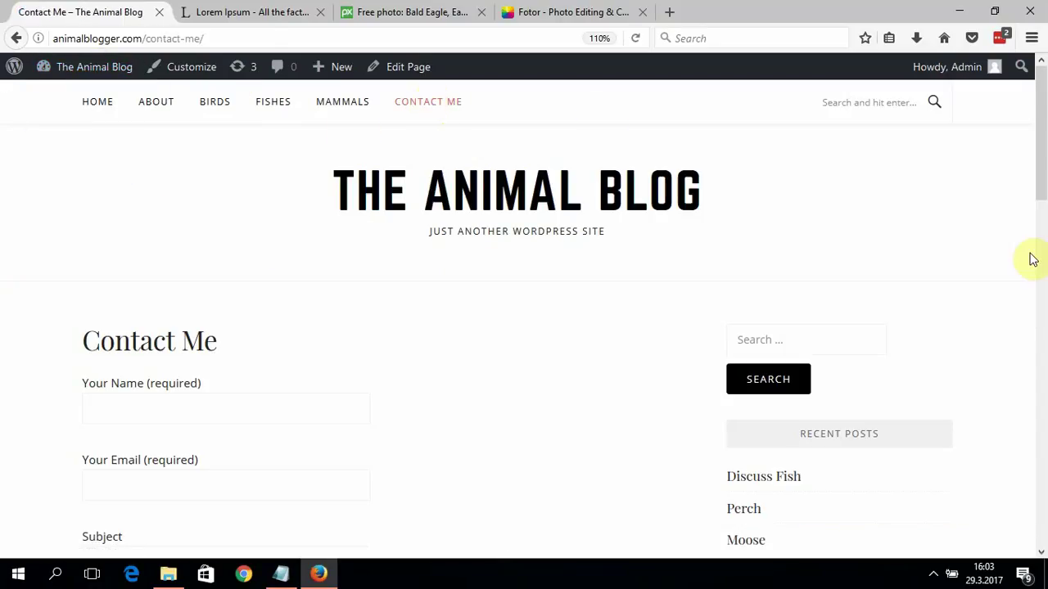
pyautogui.moveTo(1044, 219); pyautogui.dragTo(1029, 182)
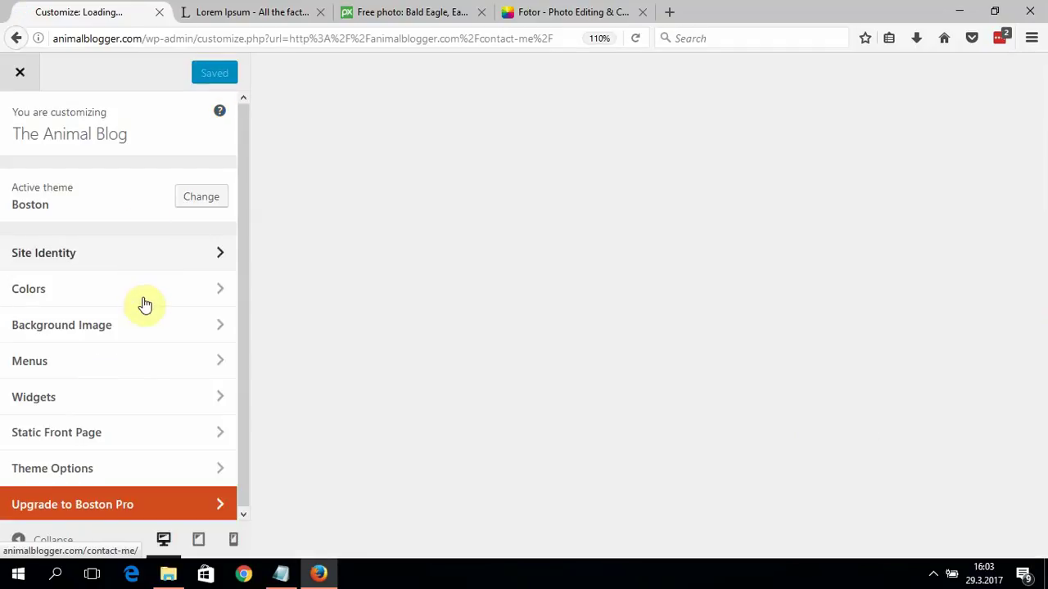
# Set the site background colour to a light grey and save & publish it.
pyautogui.click(138, 296)
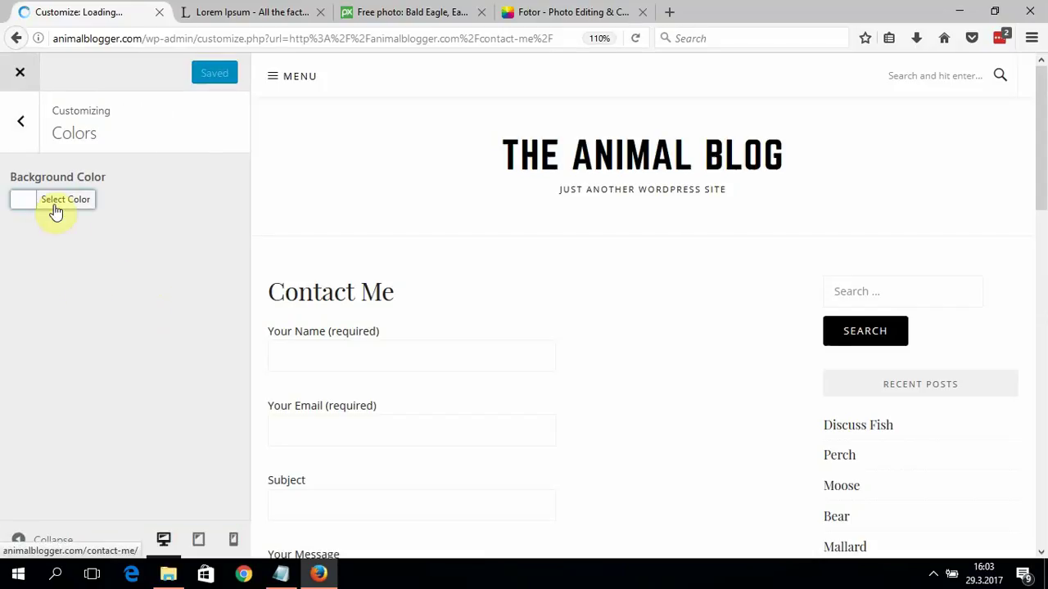
pyautogui.click(55, 206)
pyautogui.click(21, 233)
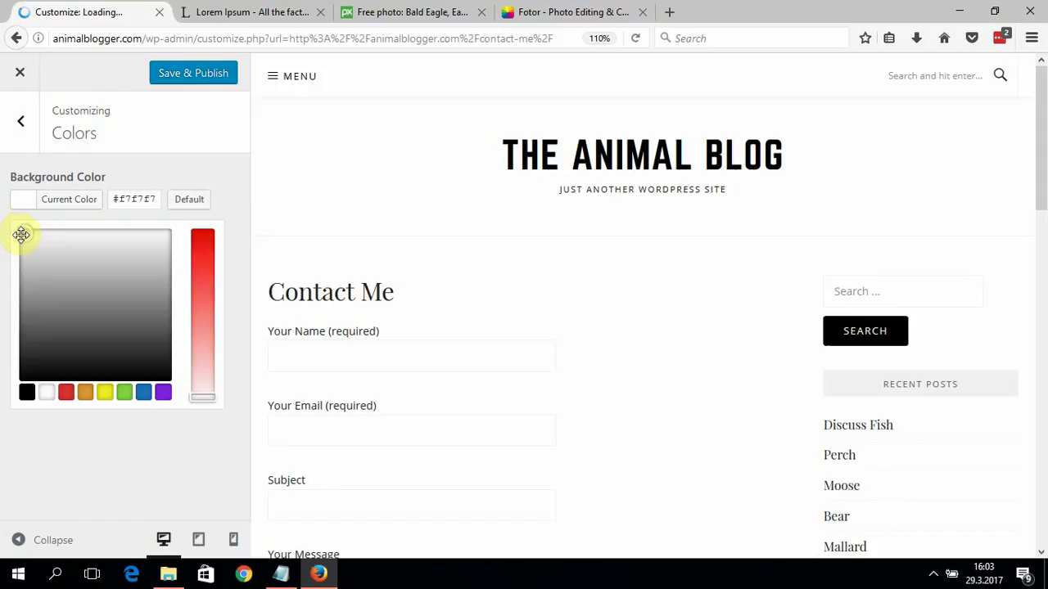
pyautogui.moveTo(21, 235); pyautogui.dragTo(18, 235)
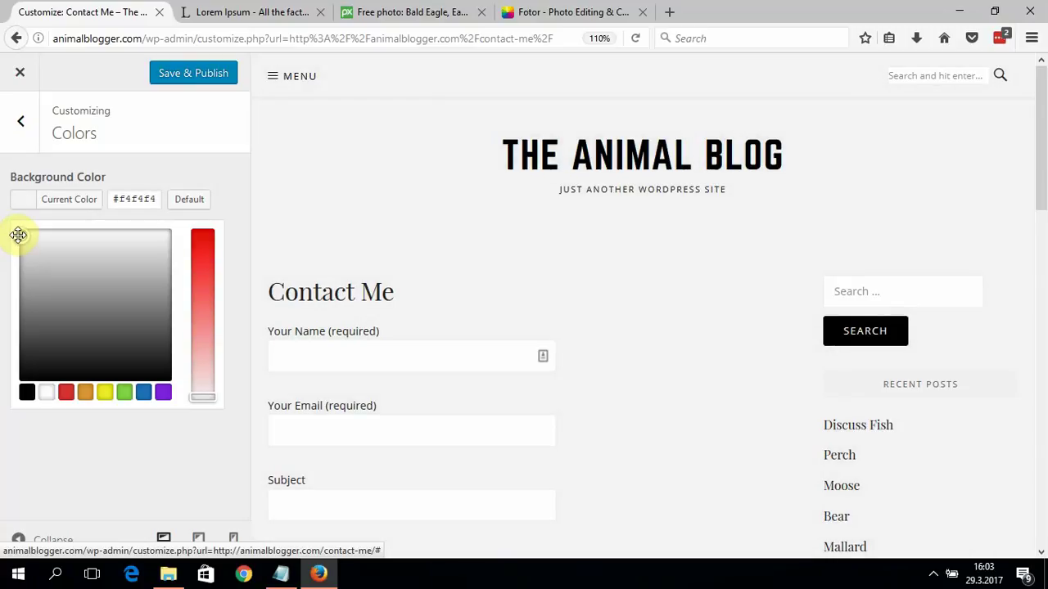
pyautogui.click(187, 75)
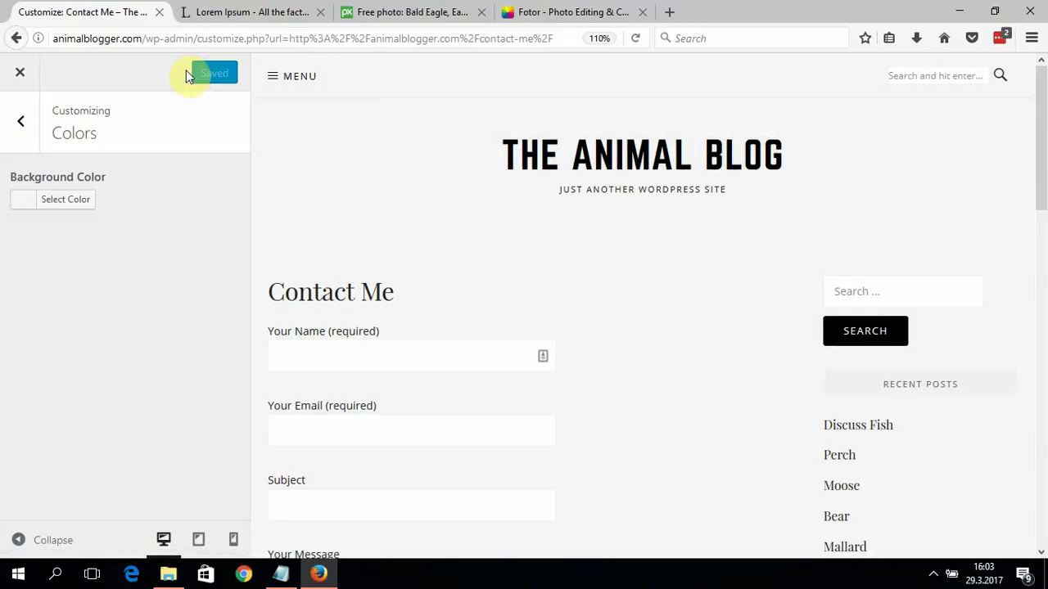
# Change the theme's primary colour from red to blue (#5468d8), publish, and close the Customizer.
pyautogui.click(26, 131)
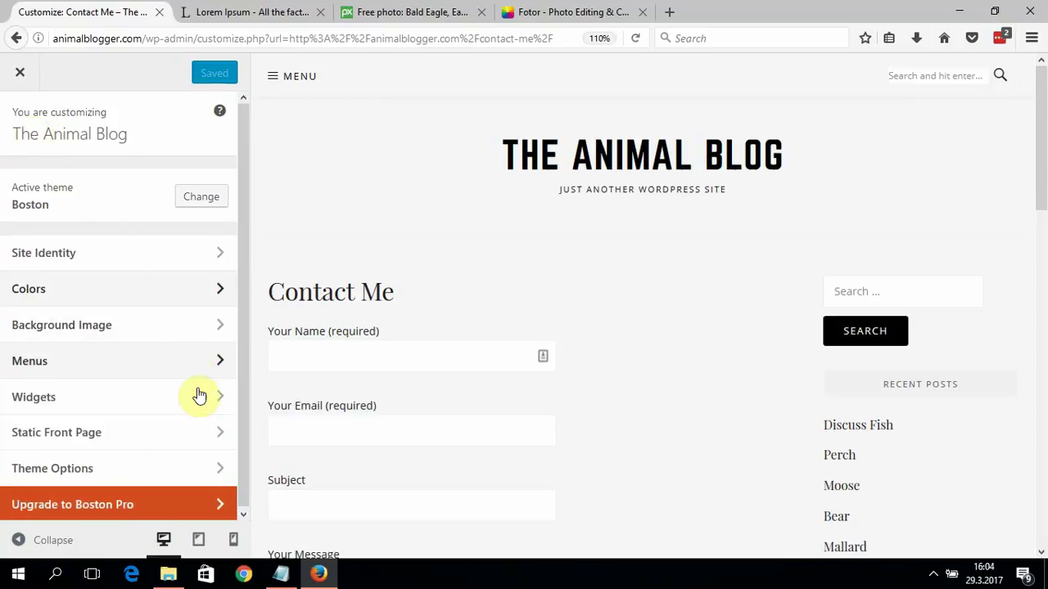
pyautogui.click(167, 468)
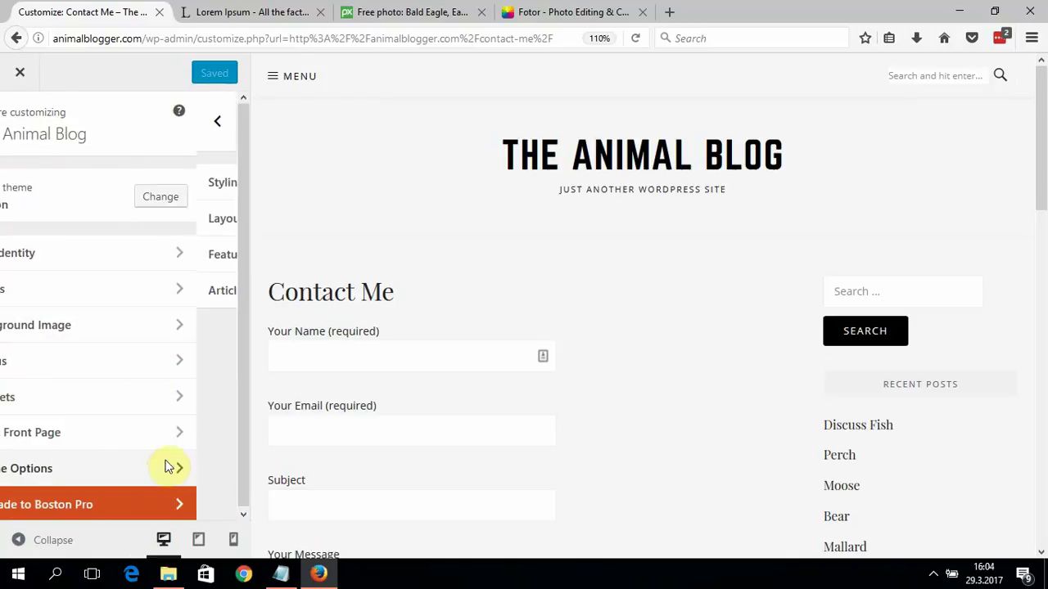
pyautogui.click(118, 192)
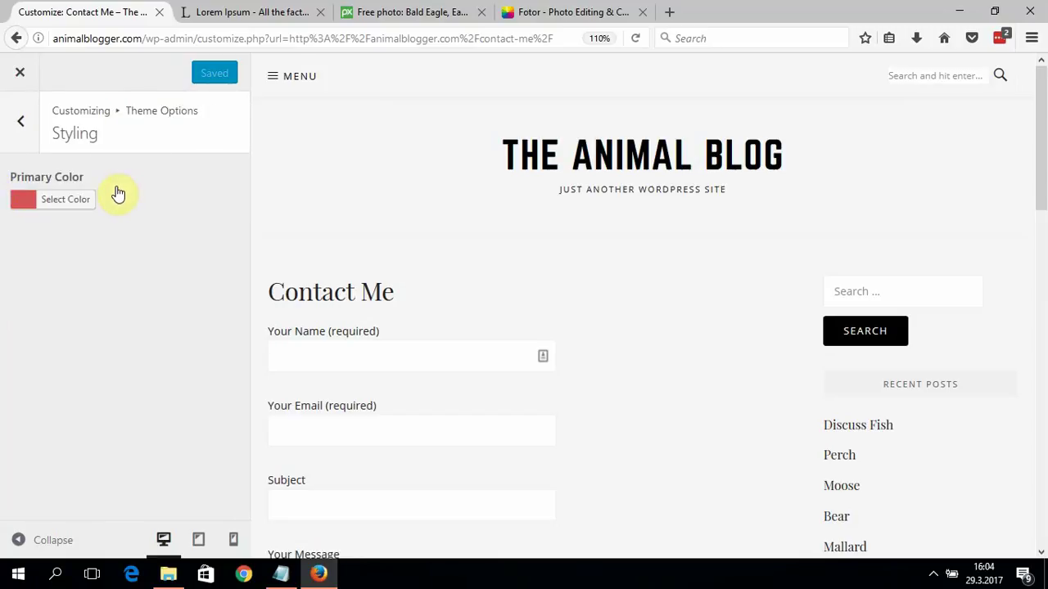
pyautogui.click(82, 206)
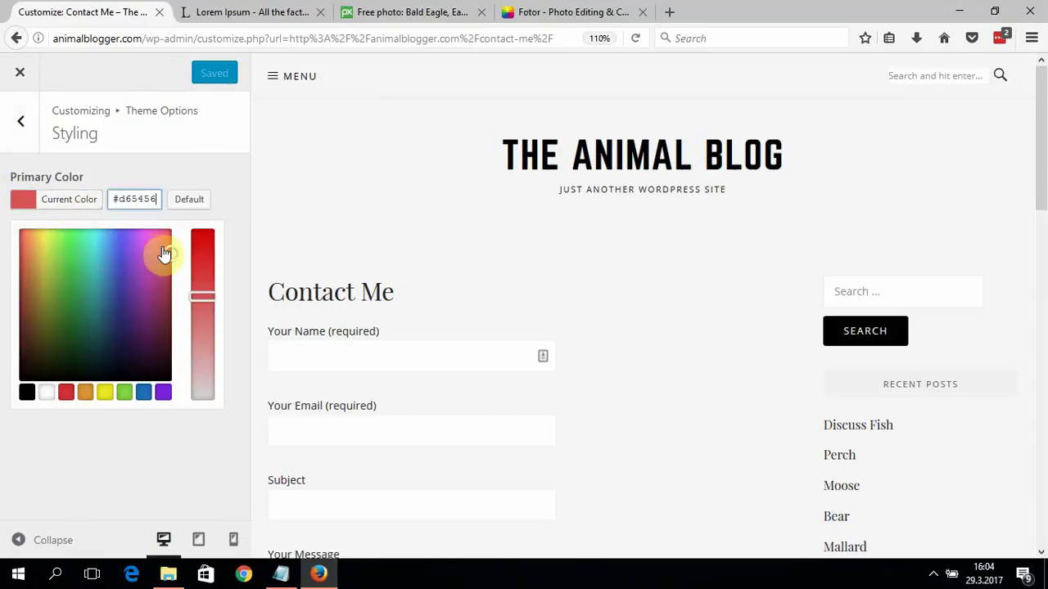
pyautogui.click(23, 144)
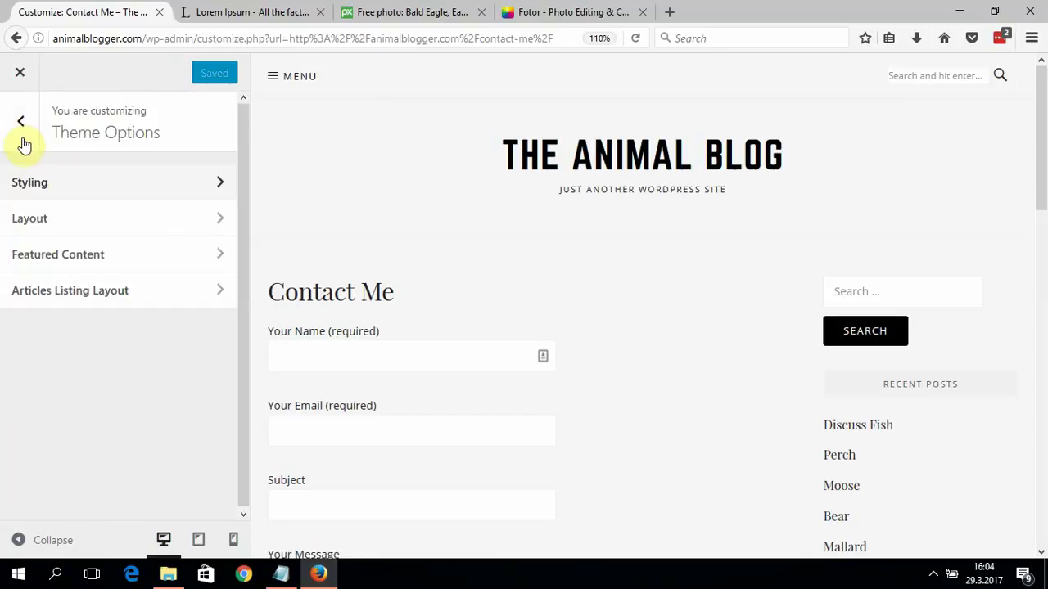
pyautogui.click(15, 126)
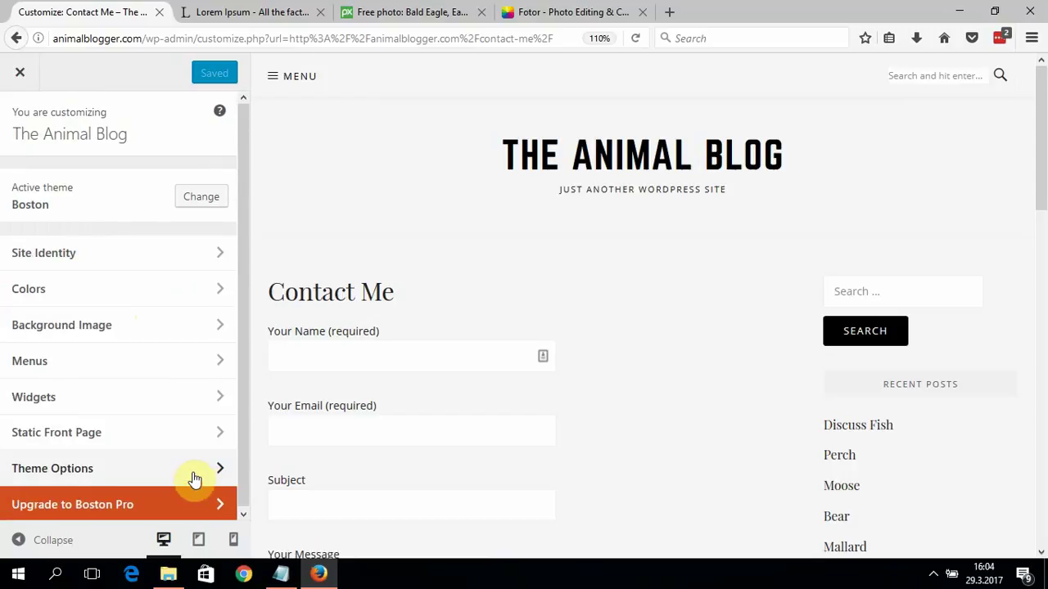
pyautogui.click(188, 469)
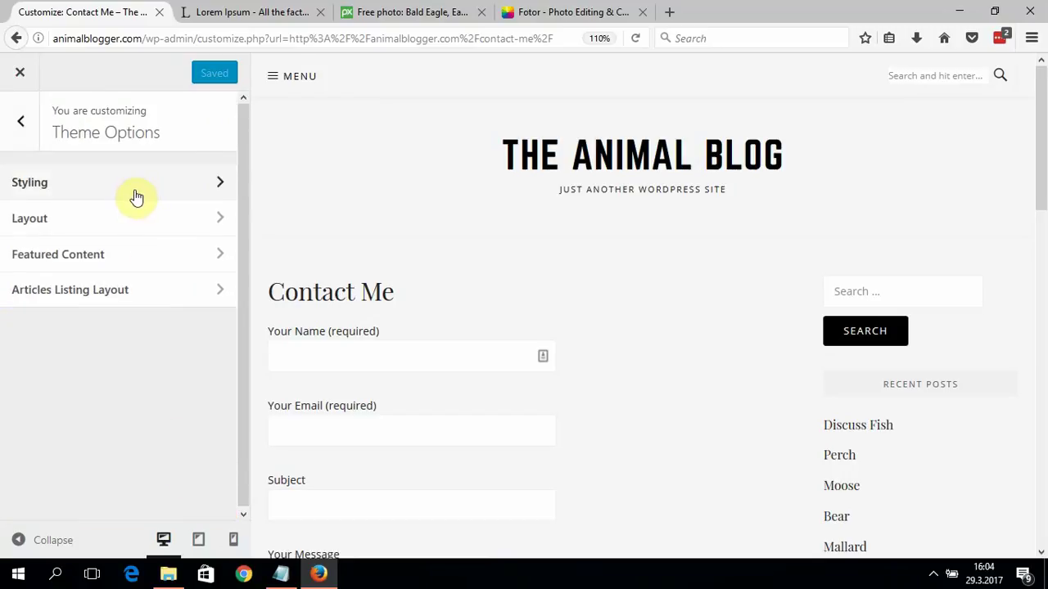
pyautogui.click(136, 195)
pyautogui.click(65, 202)
pyautogui.moveTo(171, 252); pyautogui.dragTo(117, 252)
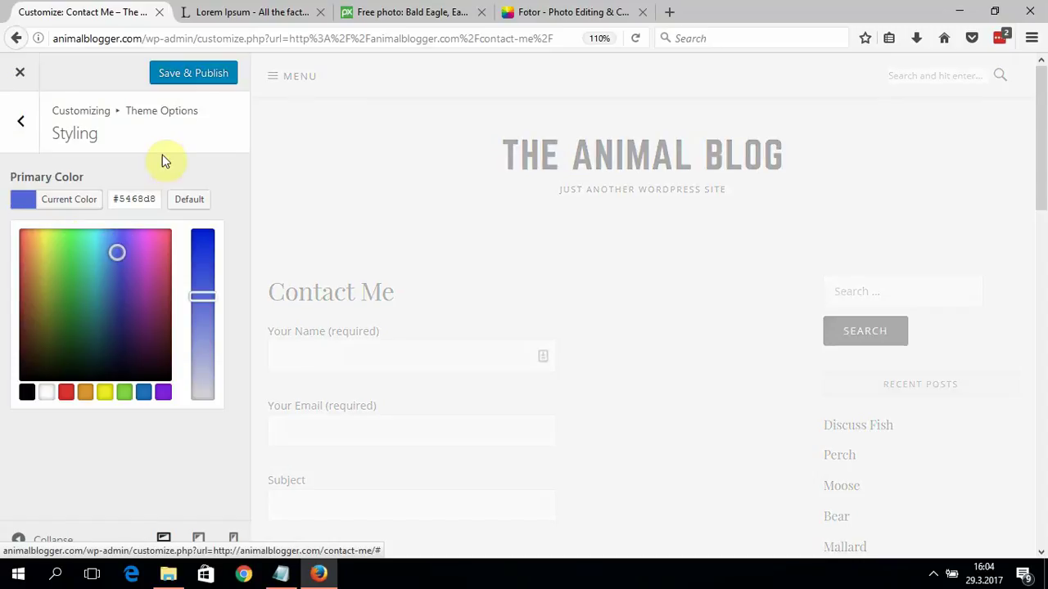
pyautogui.click(174, 79)
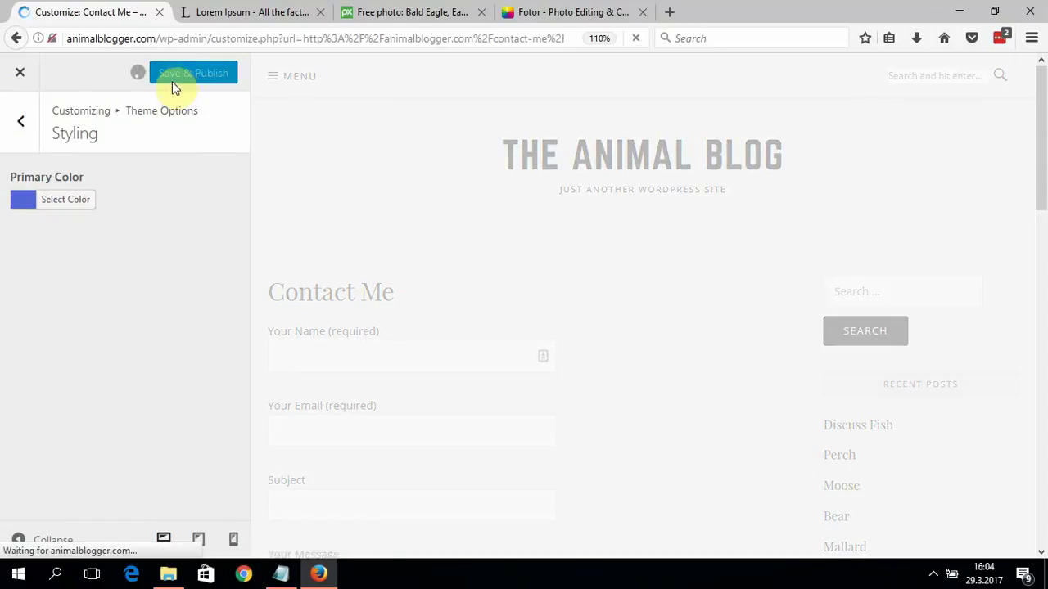
pyautogui.click(20, 72)
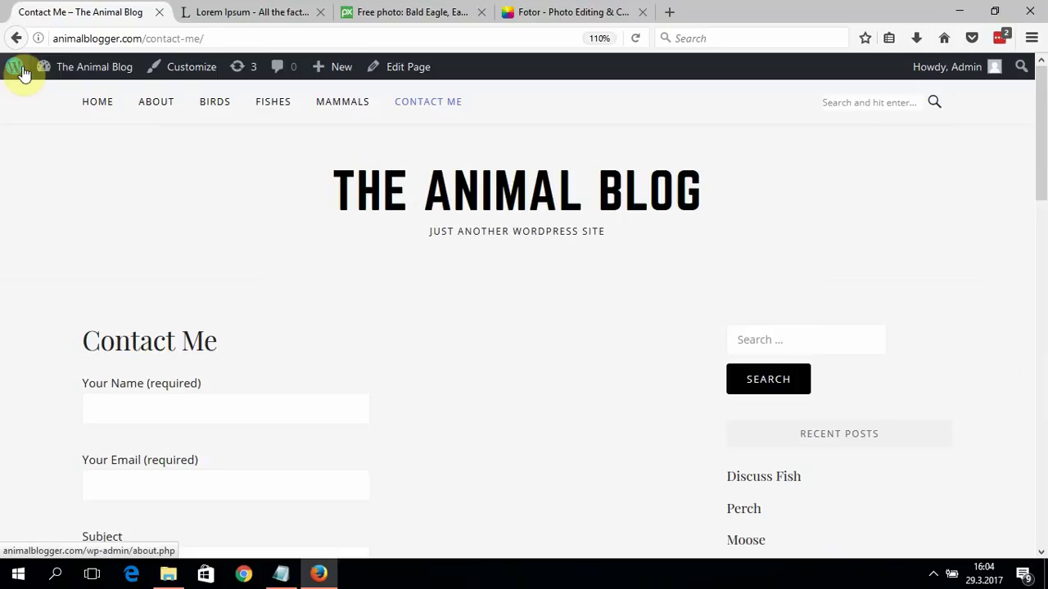
# Go to the blog's home page and scroll through it.
pyautogui.click(96, 107)
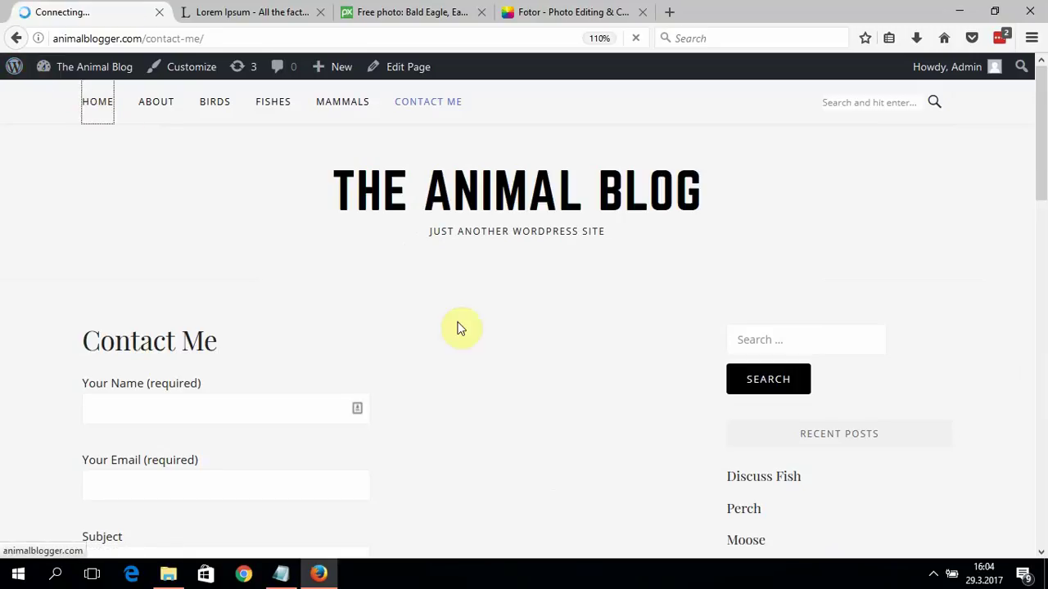
pyautogui.moveTo(1041, 197); pyautogui.dragTo(1042, 266)
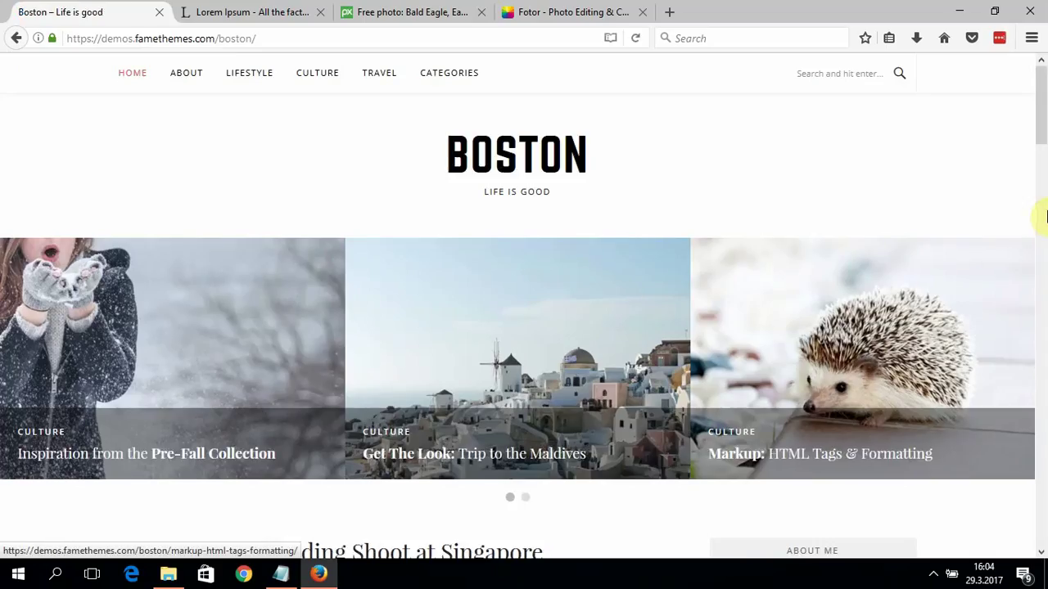
pyautogui.click(1039, 246)
pyautogui.moveTo(1038, 242); pyautogui.dragTo(1013, 87)
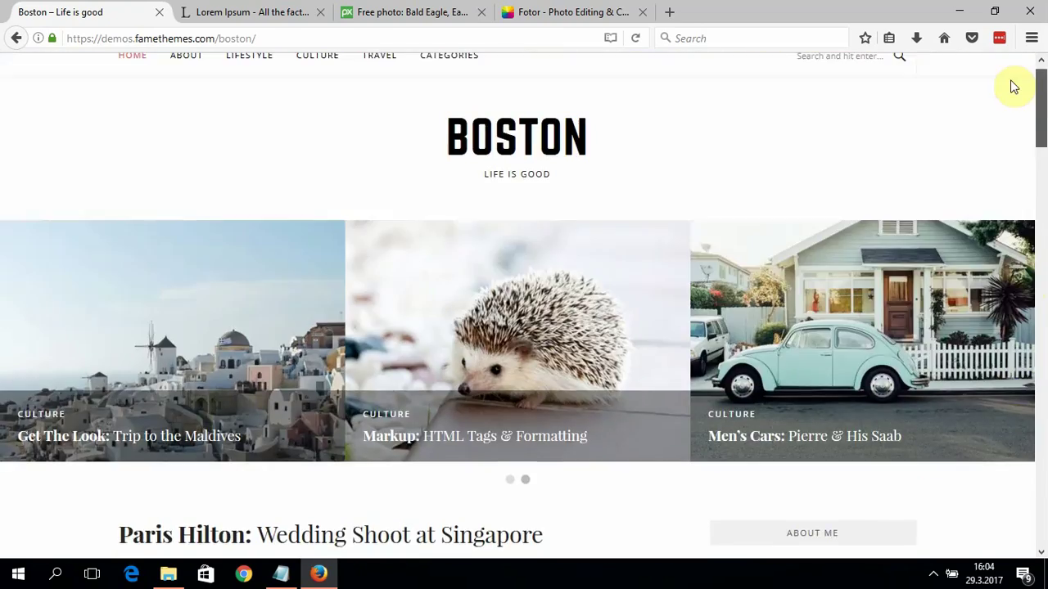
# Enter animalblogger.com/wp-admin in the address bar to load the admin Dashboard.
pyautogui.click(281, 37)
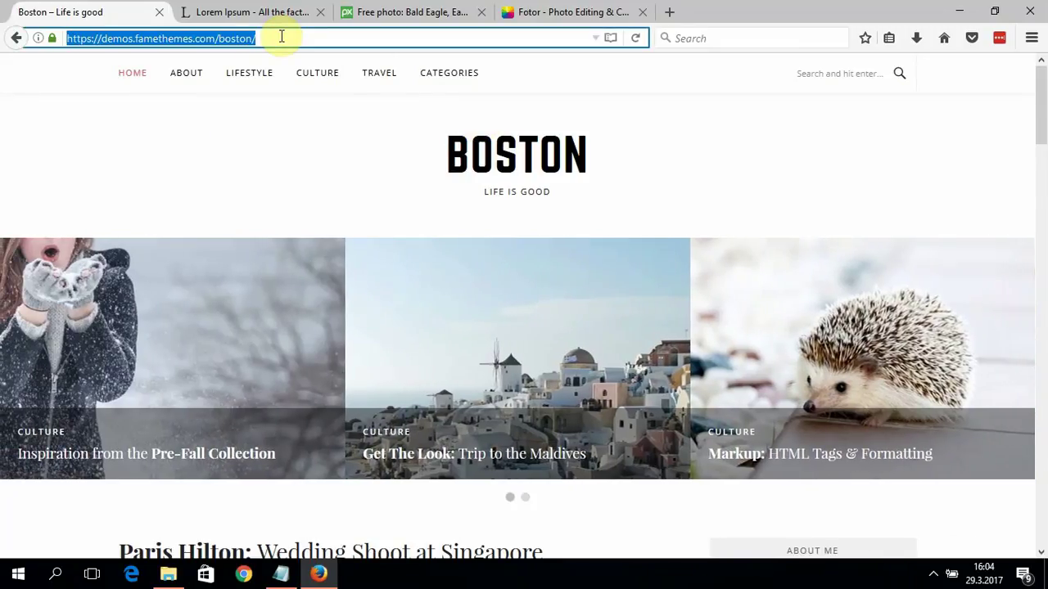
pyautogui.click(282, 36)
pyautogui.hotkey('ctrl', 'a')
pyautogui.write('an')
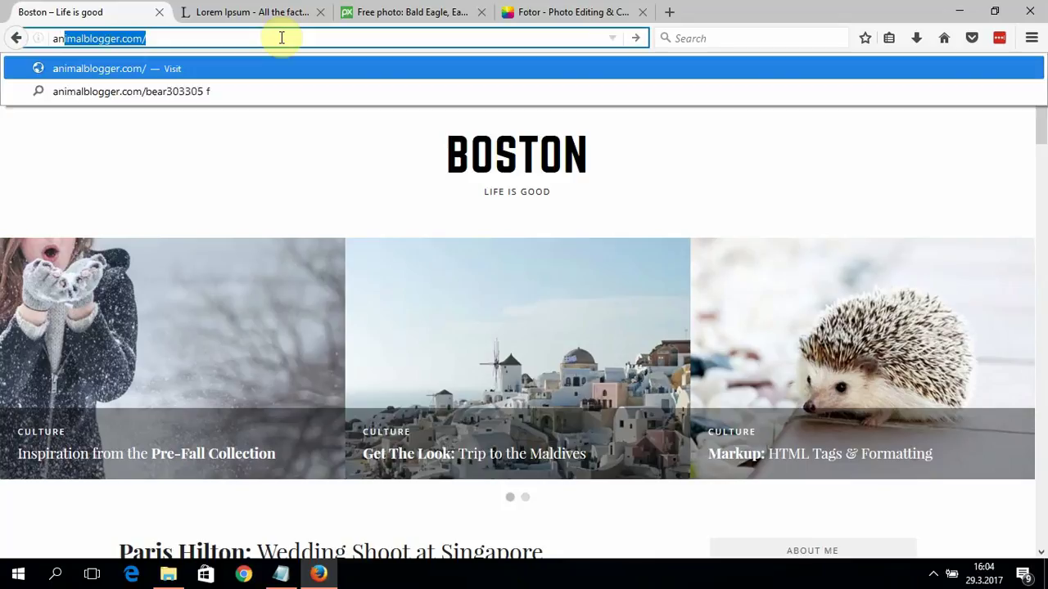
pyautogui.press('Right')
pyautogui.write('wp')
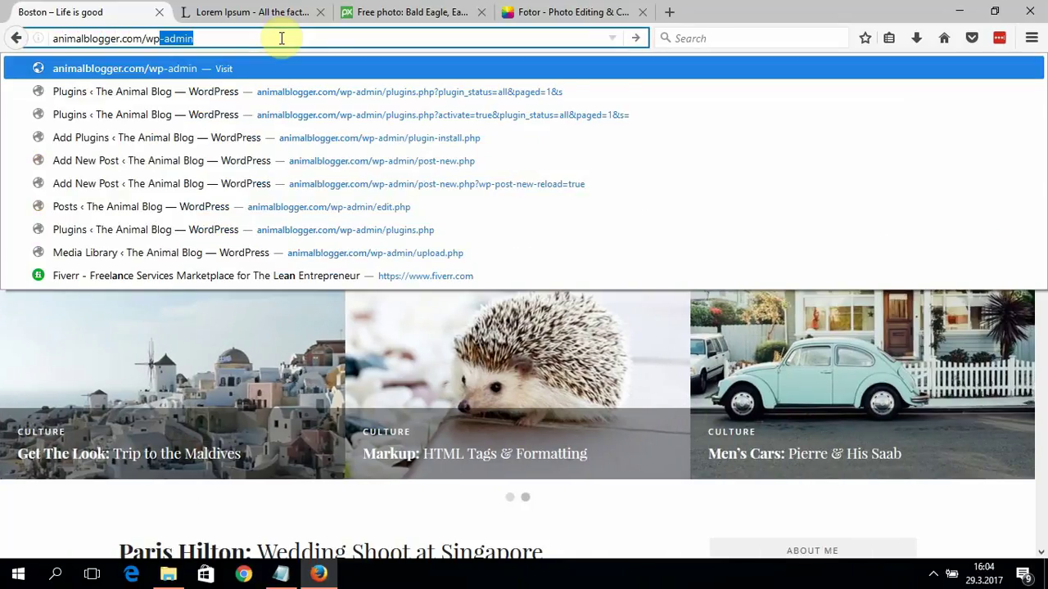
pyautogui.press('Return')
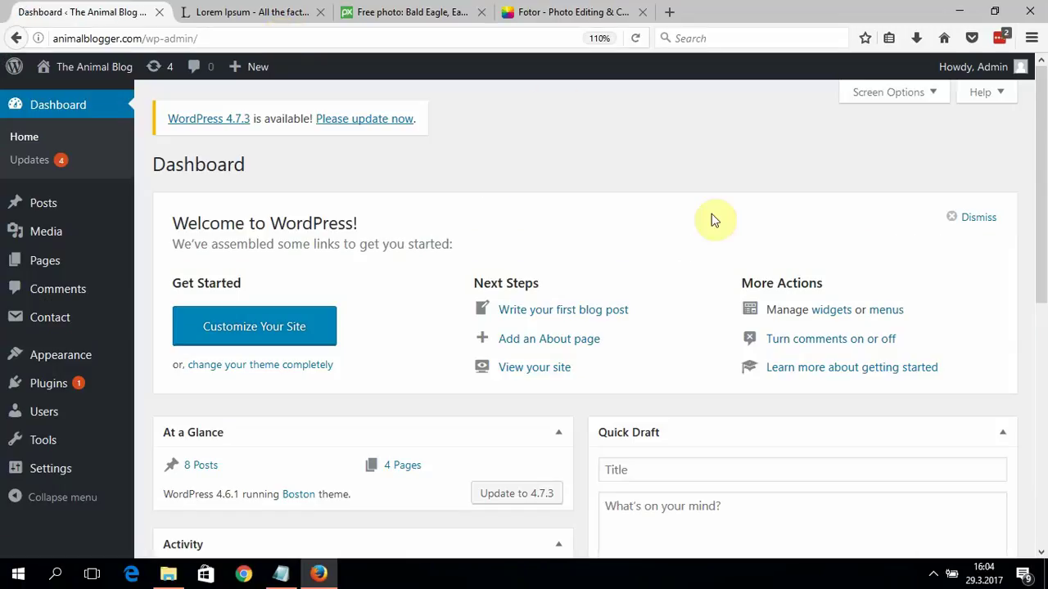
# Browse the live front page, then return to the Dashboard and open the Posts list of 8 posts.
pyautogui.click(97, 81)
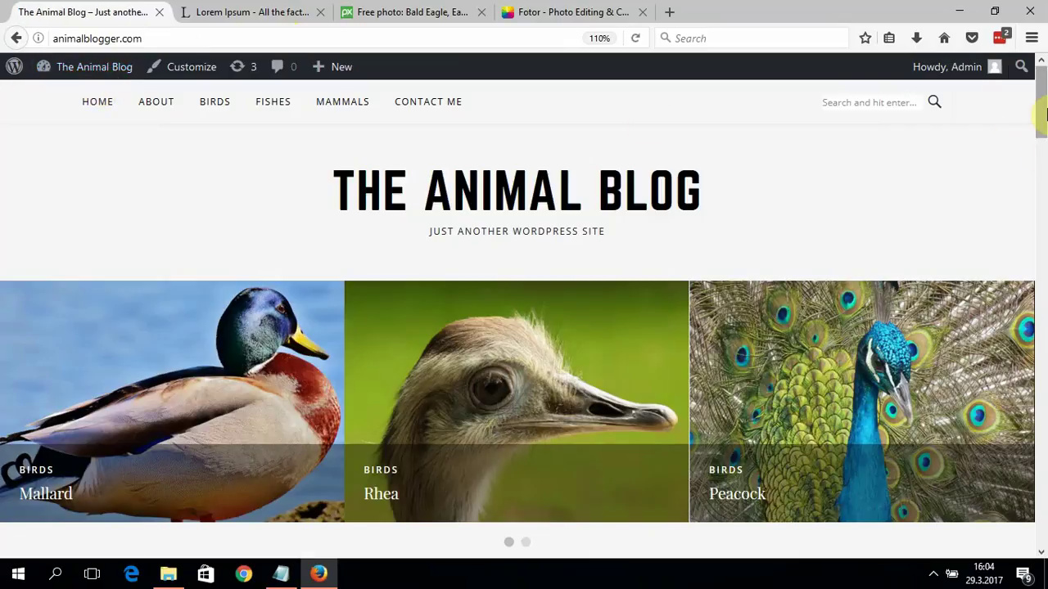
pyautogui.moveTo(1039, 123); pyautogui.dragTo(1038, 290)
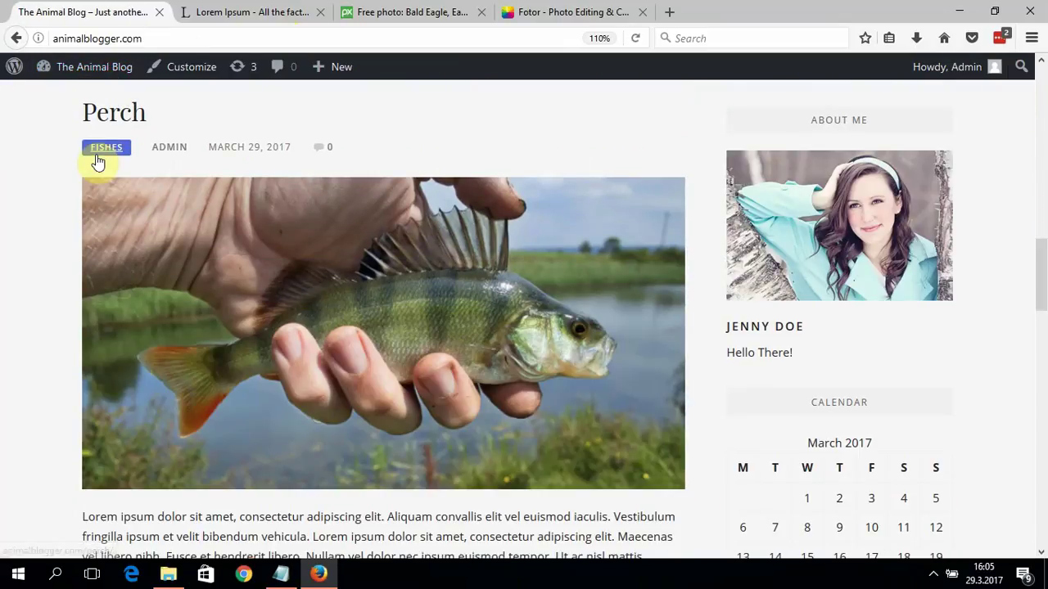
pyautogui.click(72, 69)
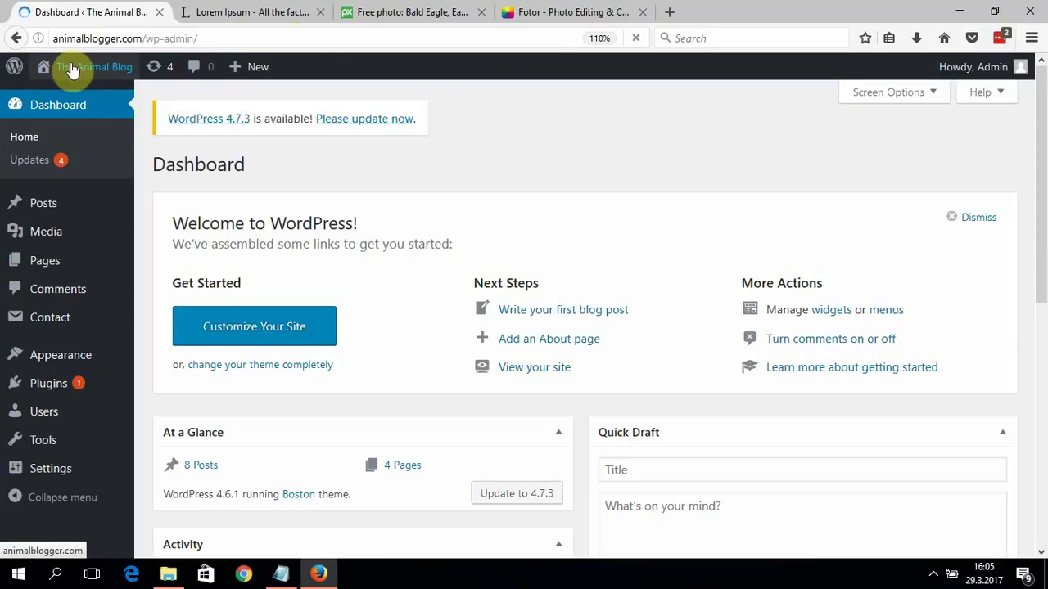
pyautogui.click(45, 203)
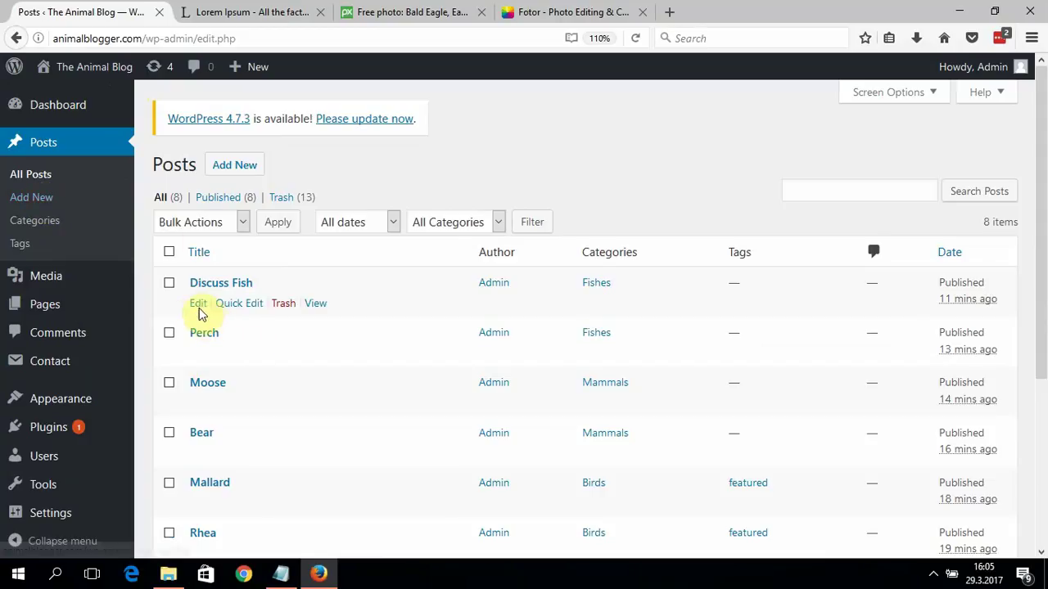
# Open Discuss Fish, show Screen Options, update the post, then view the front page slider.
pyautogui.click(198, 307)
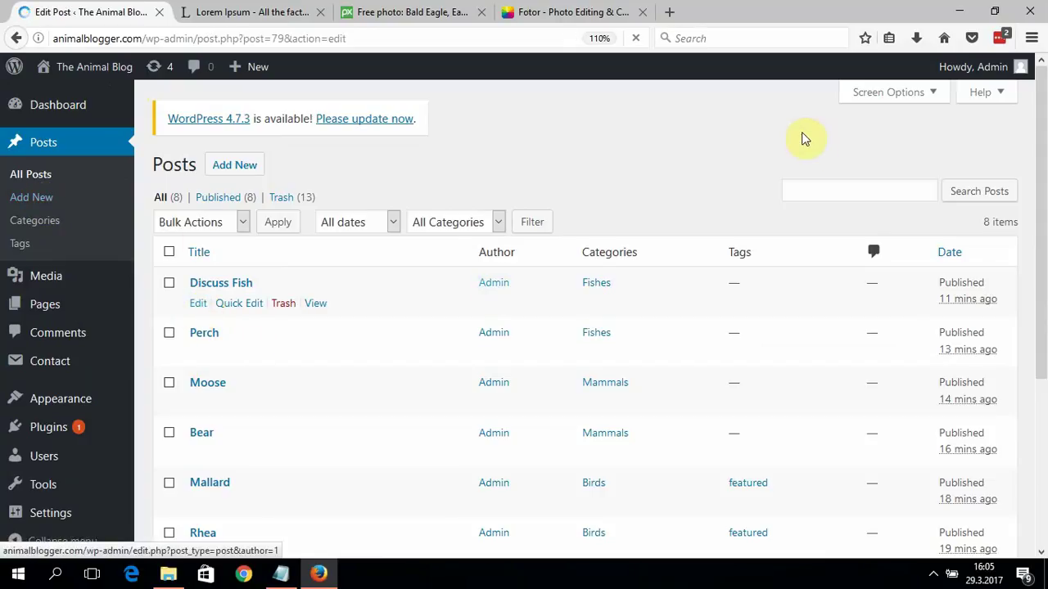
pyautogui.click(906, 100)
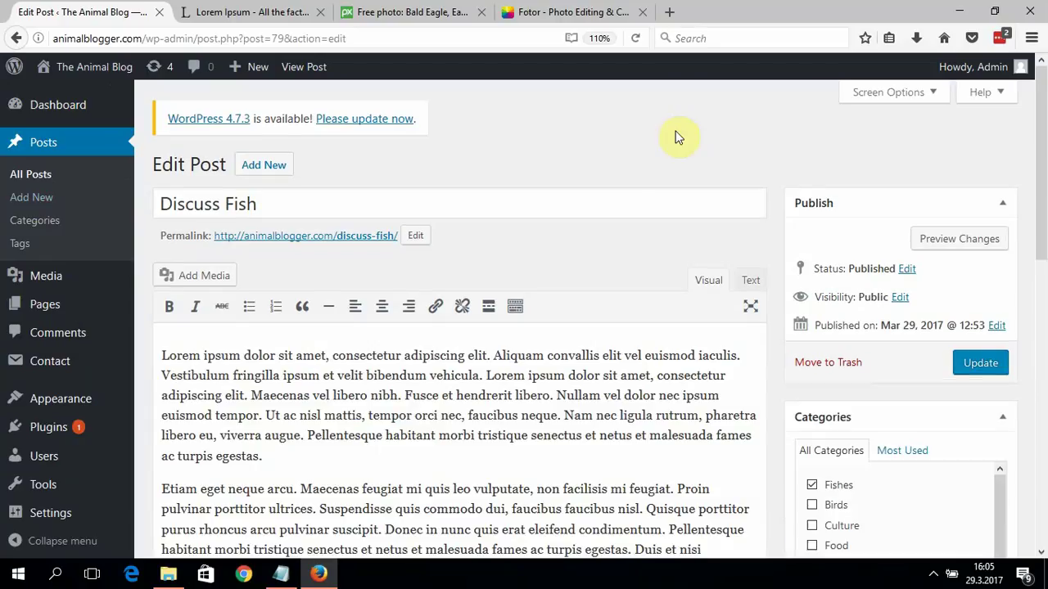
pyautogui.click(880, 100)
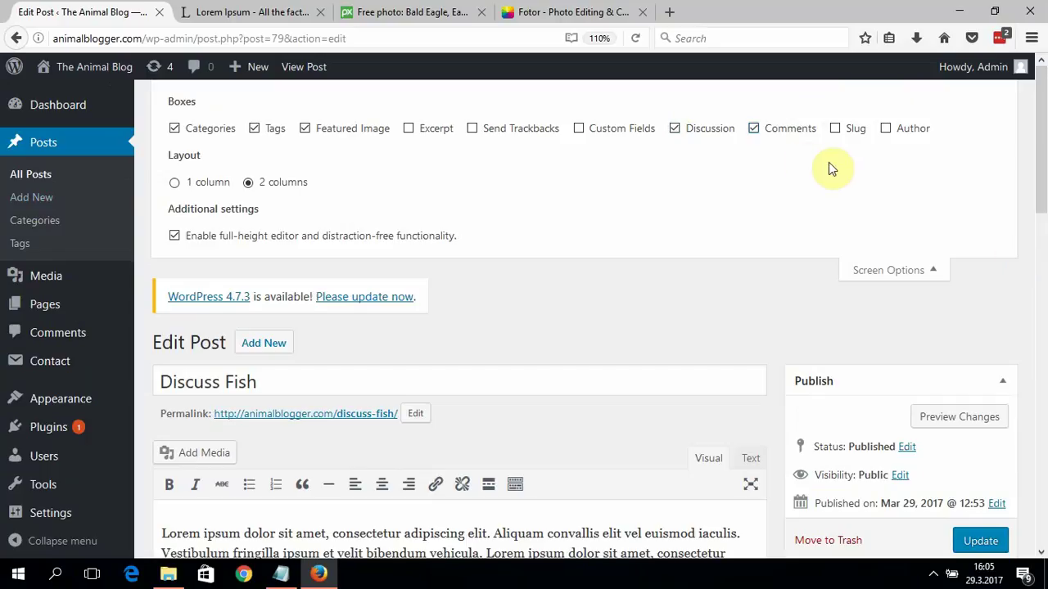
pyautogui.moveTo(1041, 174); pyautogui.dragTo(1045, 262)
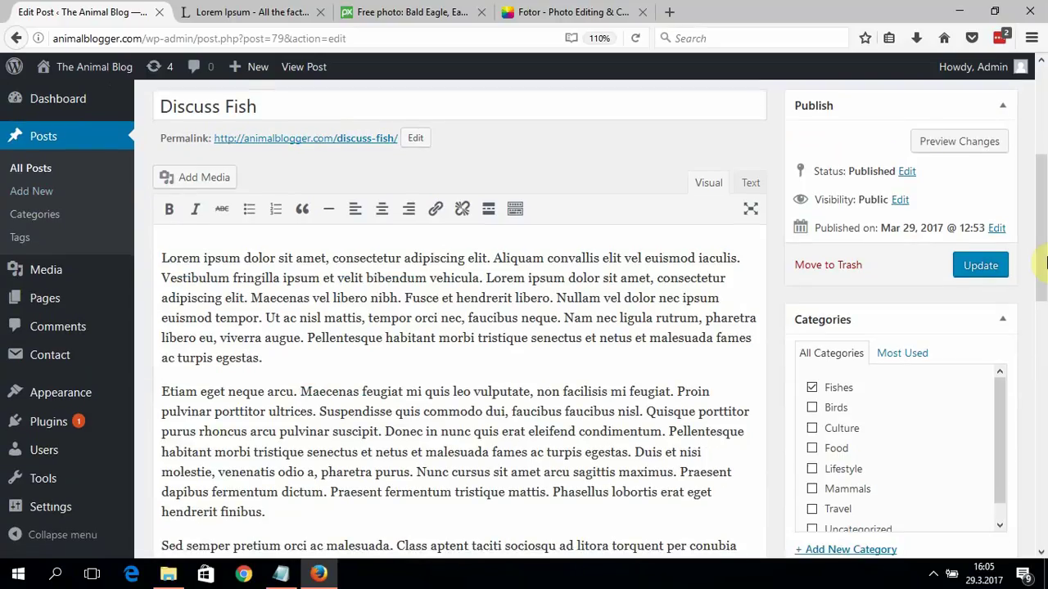
pyautogui.click(984, 270)
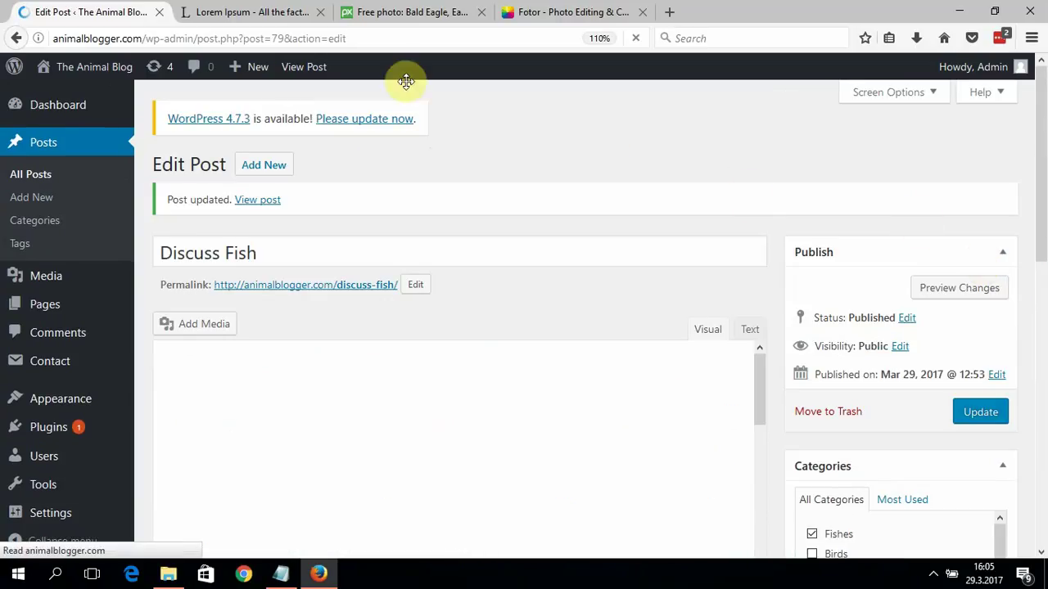
pyautogui.click(112, 72)
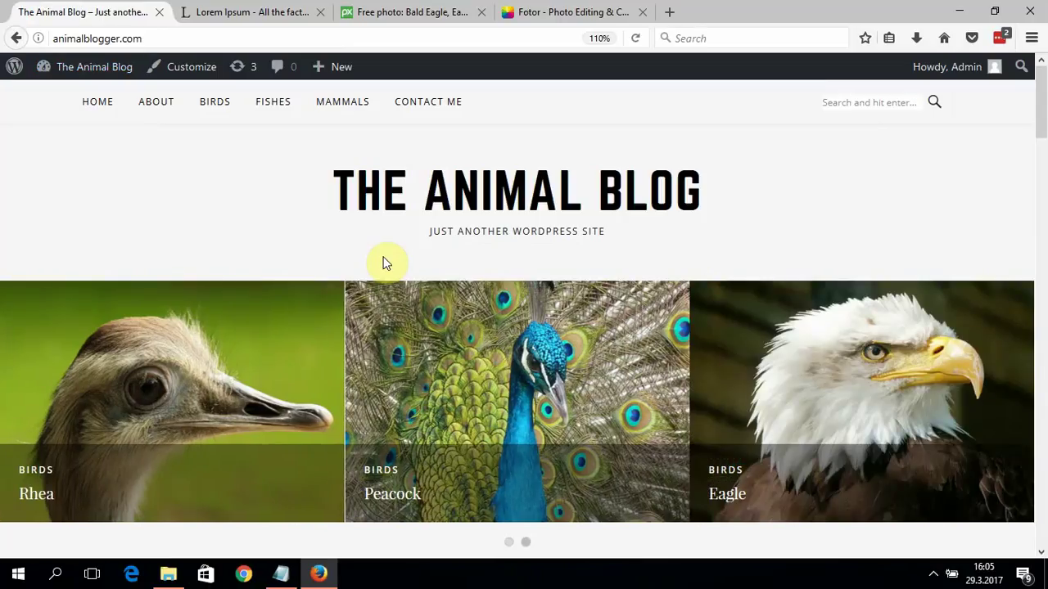
pyautogui.moveTo(391, 286); pyautogui.dragTo(423, 295)
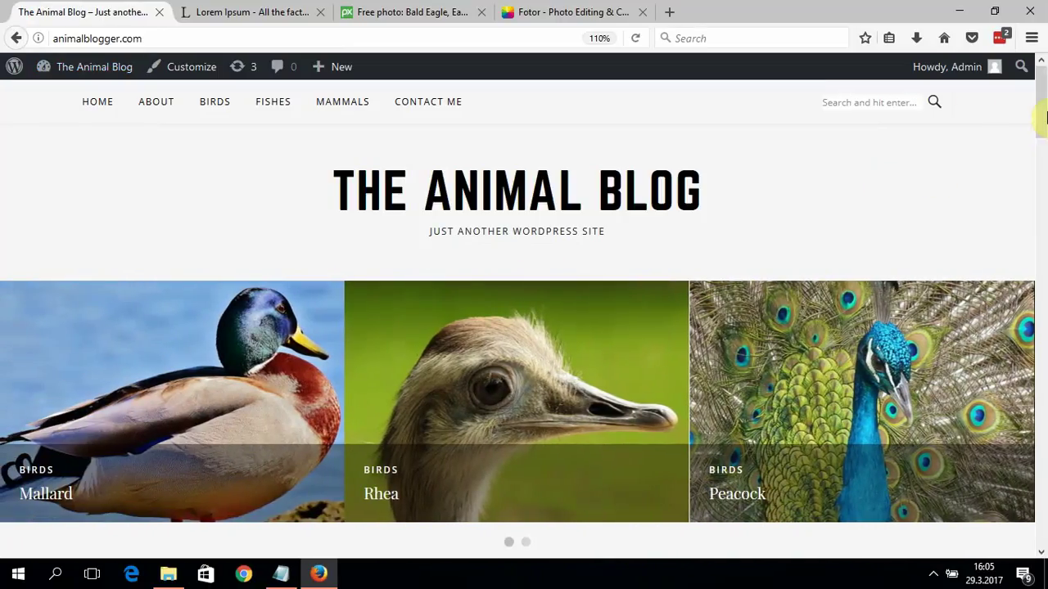
# Return from the front page to the admin Dashboard via the site name in the admin bar.
pyautogui.click(72, 72)
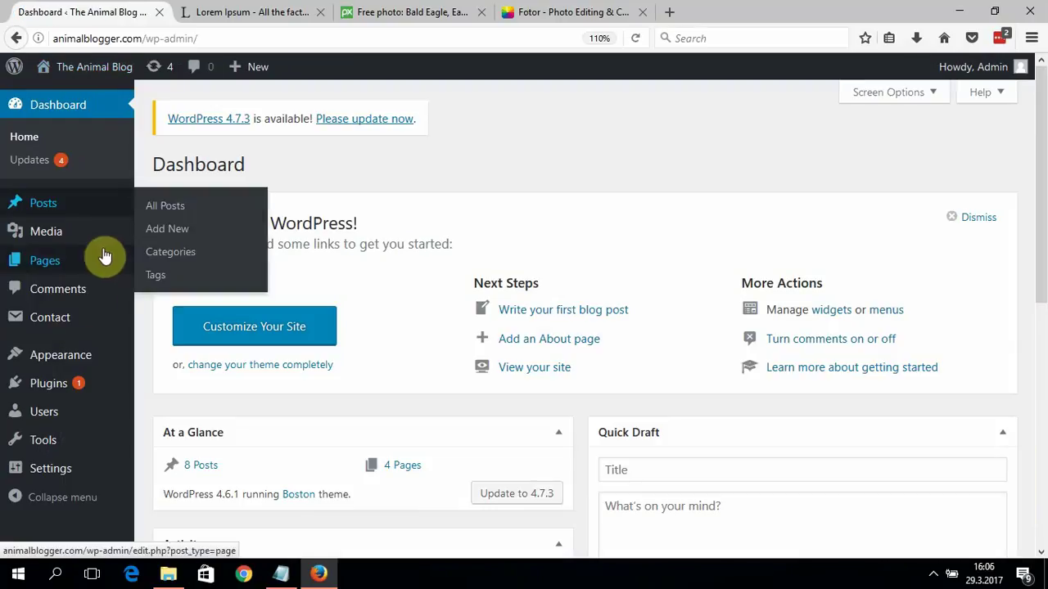
# Open Plugins > Add New and start a plugin directory search.
pyautogui.moveTo(95, 381)
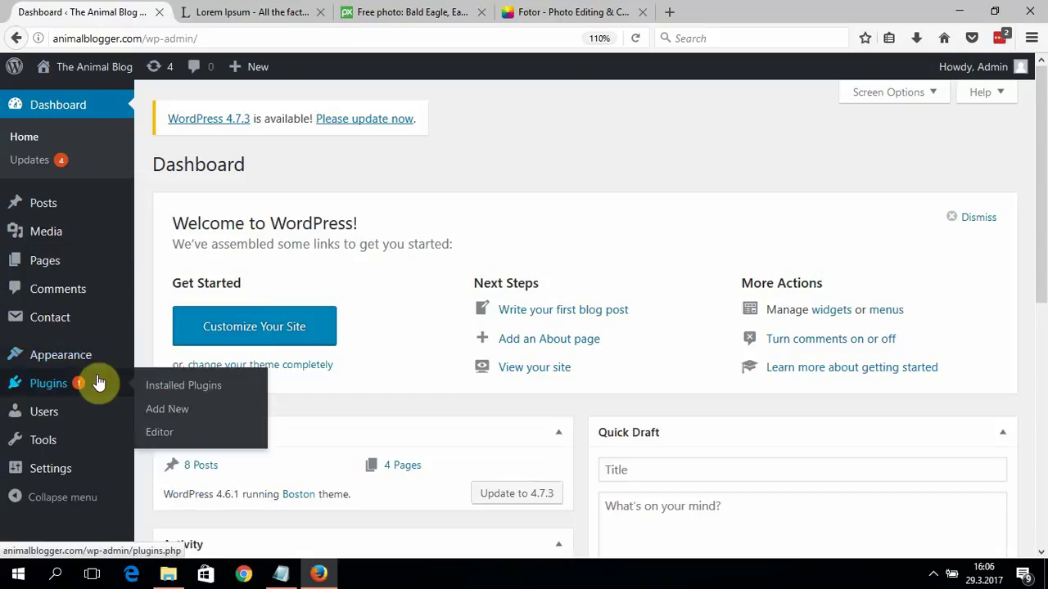
pyautogui.click(154, 411)
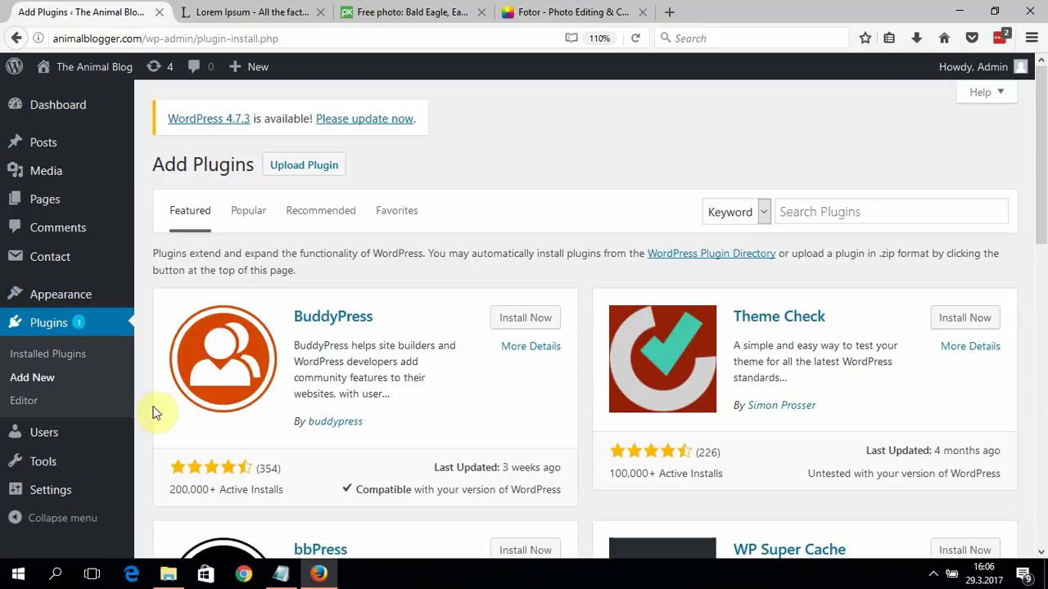
pyautogui.click(808, 211)
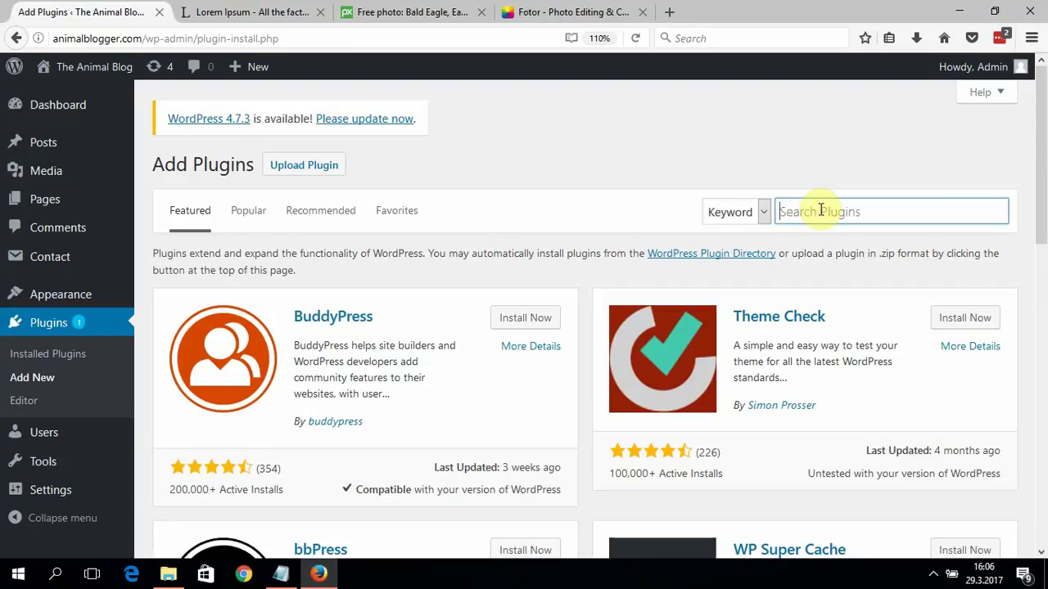
pyautogui.write('wo')
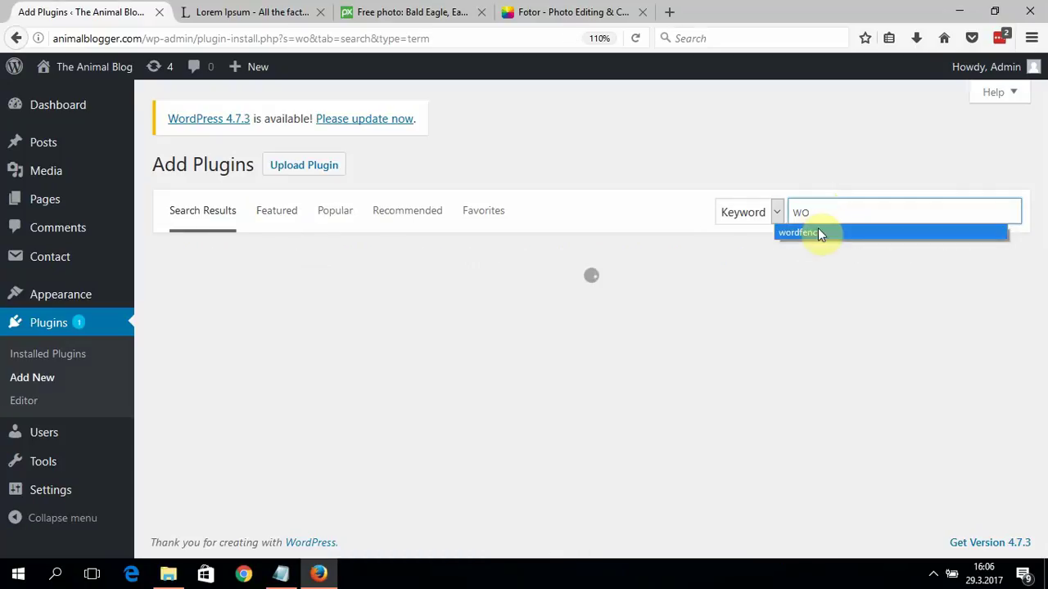
pyautogui.click(818, 232)
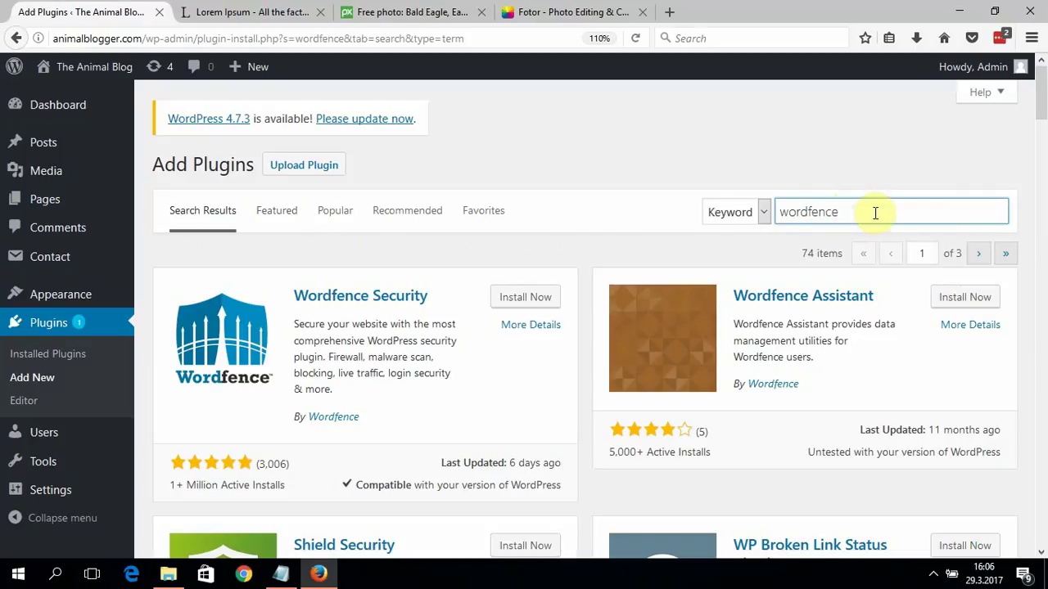
# Correct the search term to 'wordfence' to list Wordfence Security among 74 results.
pyautogui.doubleClick(872, 213)
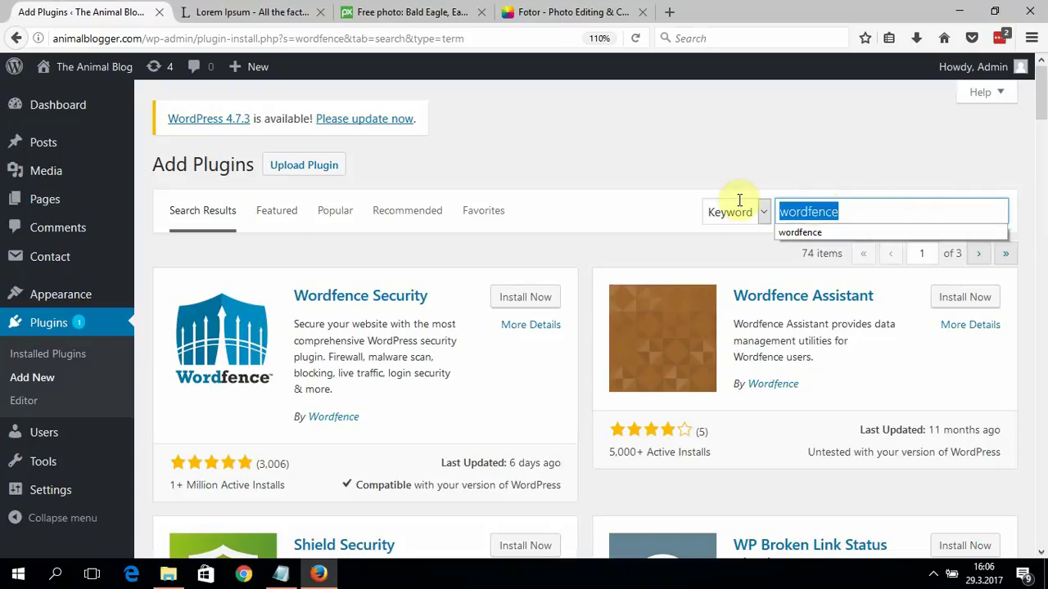
pyautogui.write('all')
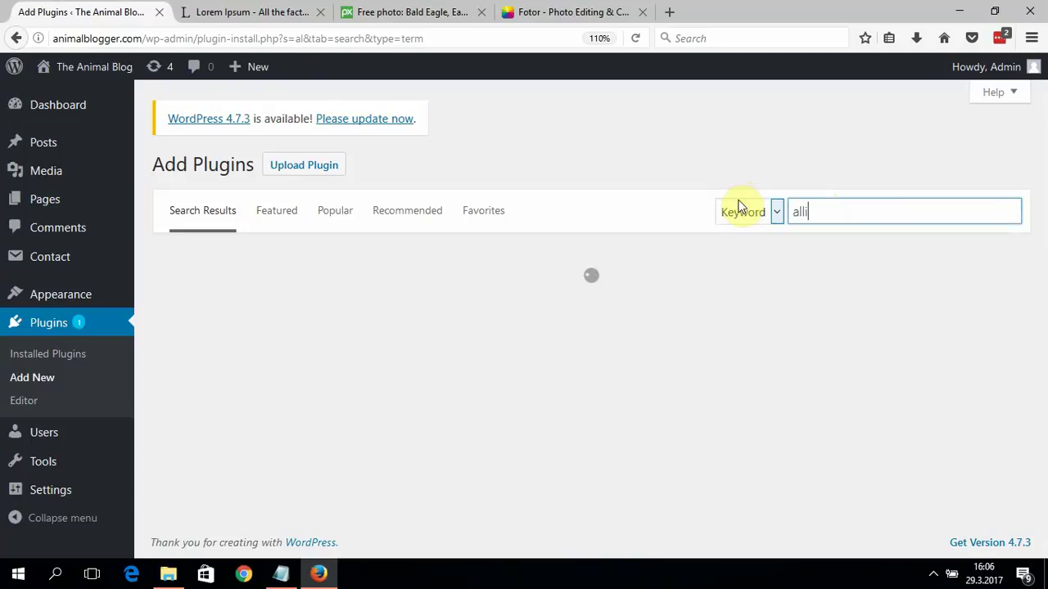
pyautogui.write('-in ')
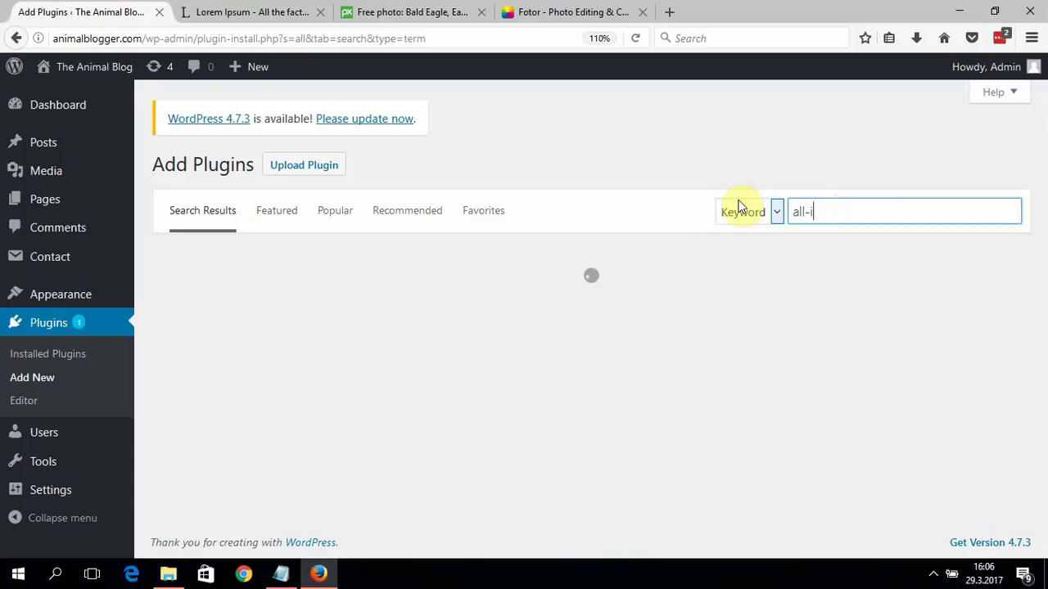
pyautogui.write('on s')
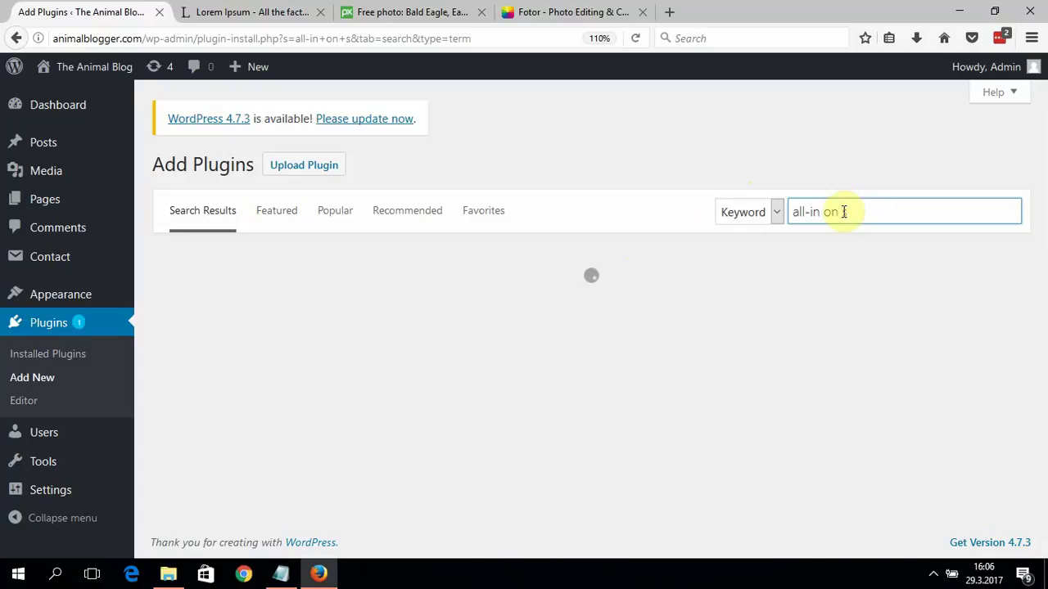
pyautogui.moveTo(844, 211); pyautogui.dragTo(794, 206)
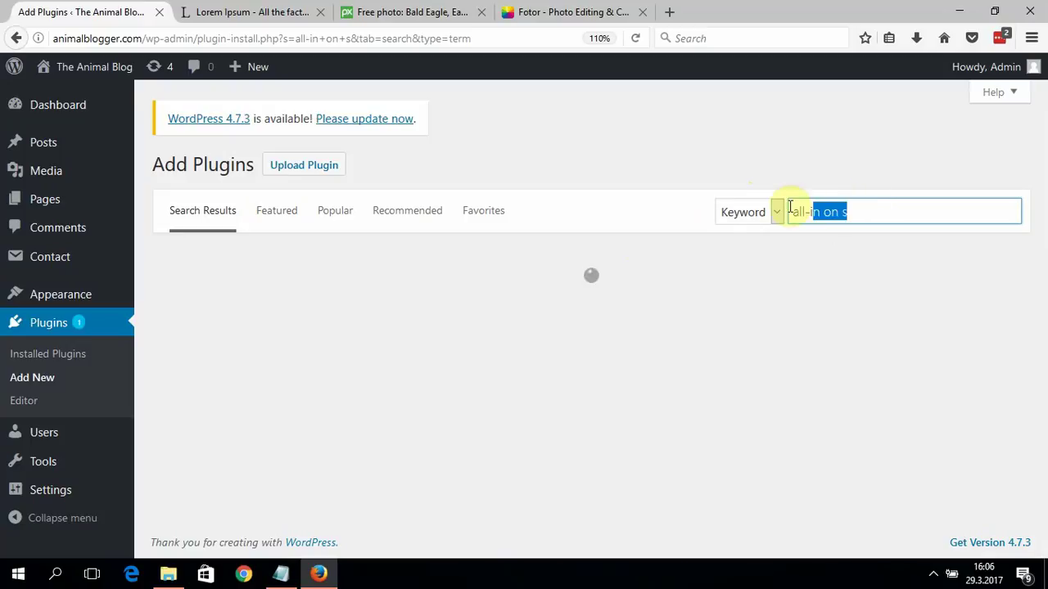
pyautogui.write('wp')
pyautogui.press('BackSpace')
pyautogui.write('ordp')
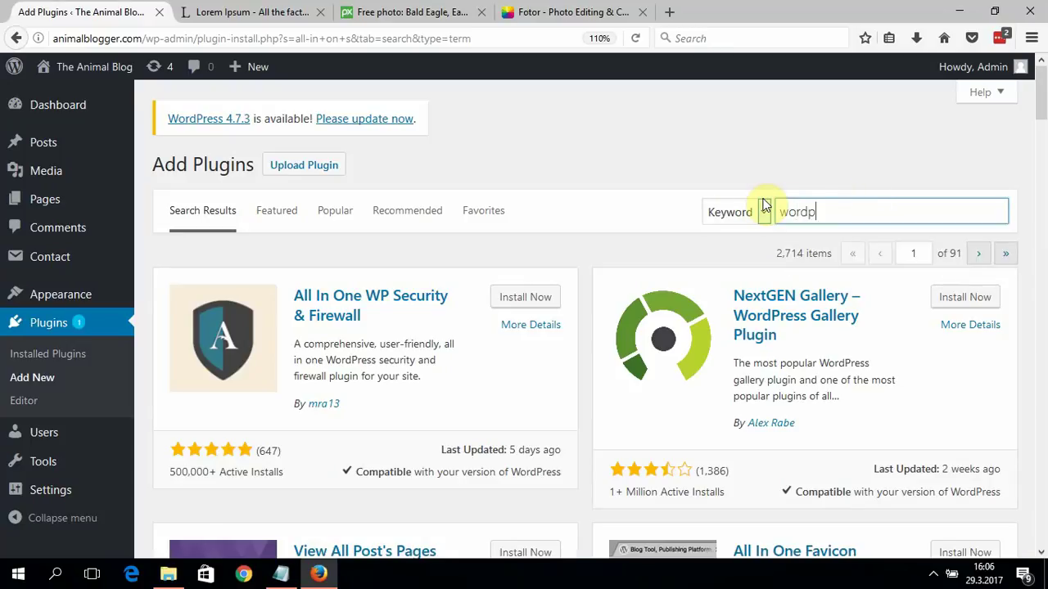
pyautogui.press('BackSpace')
pyautogui.write('fence')
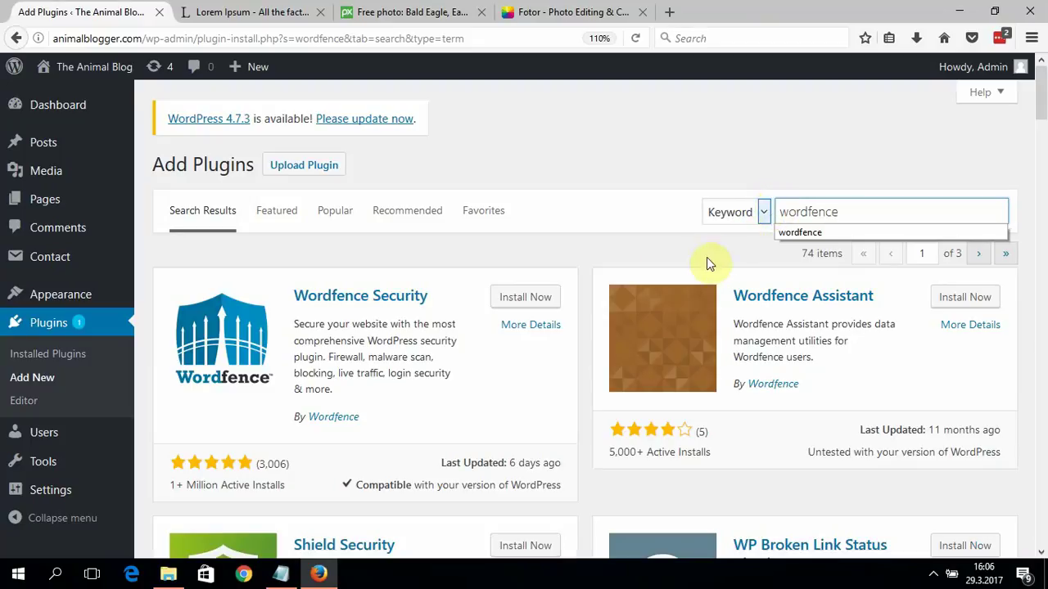
pyautogui.moveTo(860, 206); pyautogui.dragTo(778, 196)
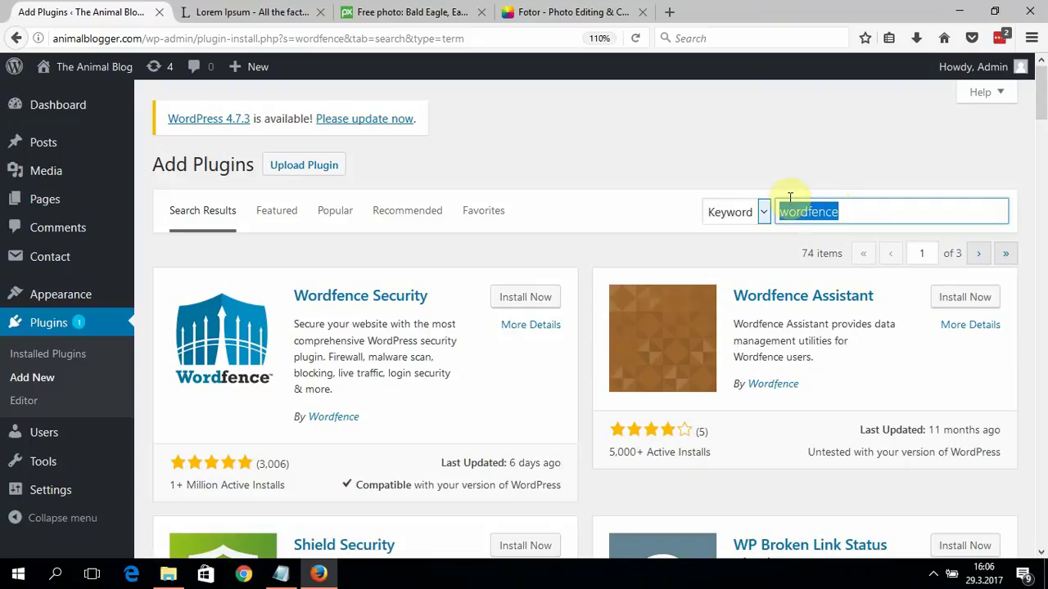
pyautogui.scroll(-1, 1041, 110)
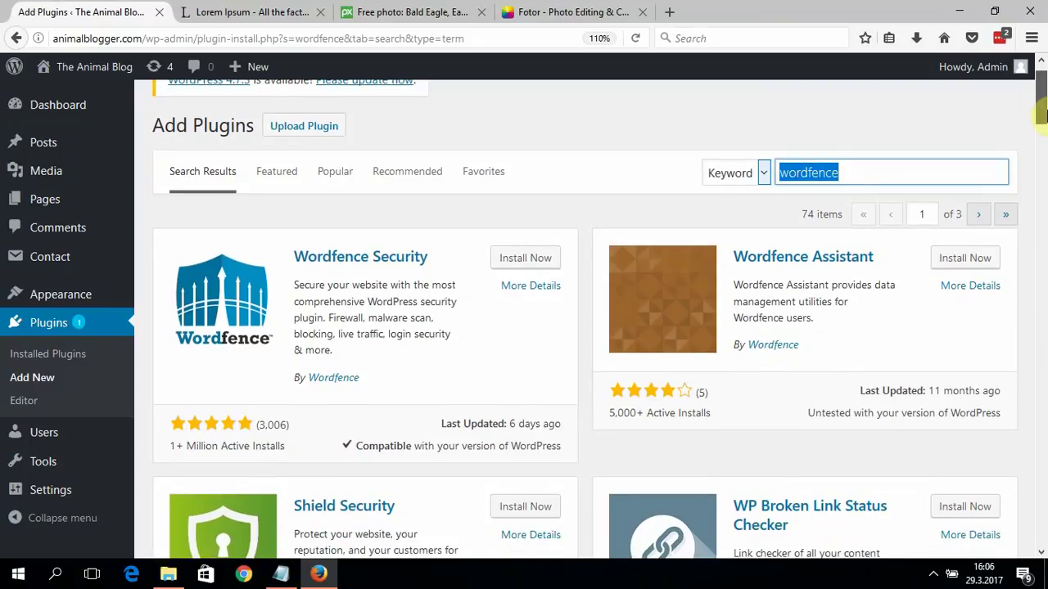
pyautogui.scroll(1, 1041, 111)
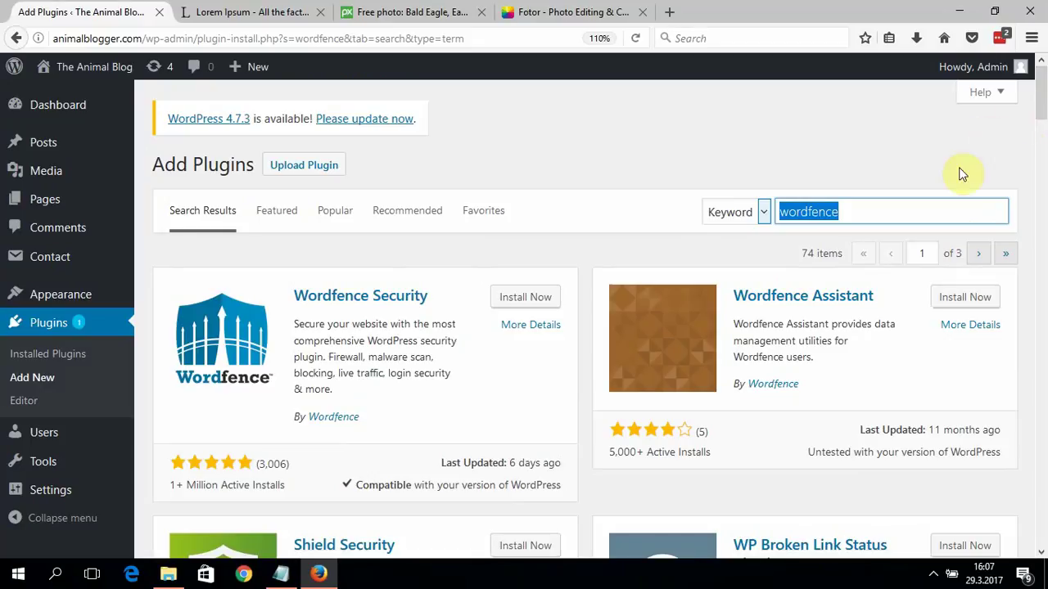
# Install and activate Wordfence Security, dismissing its welcome popup.
pyautogui.click(887, 212)
pyautogui.doubleClick(887, 211)
pyautogui.click(513, 300)
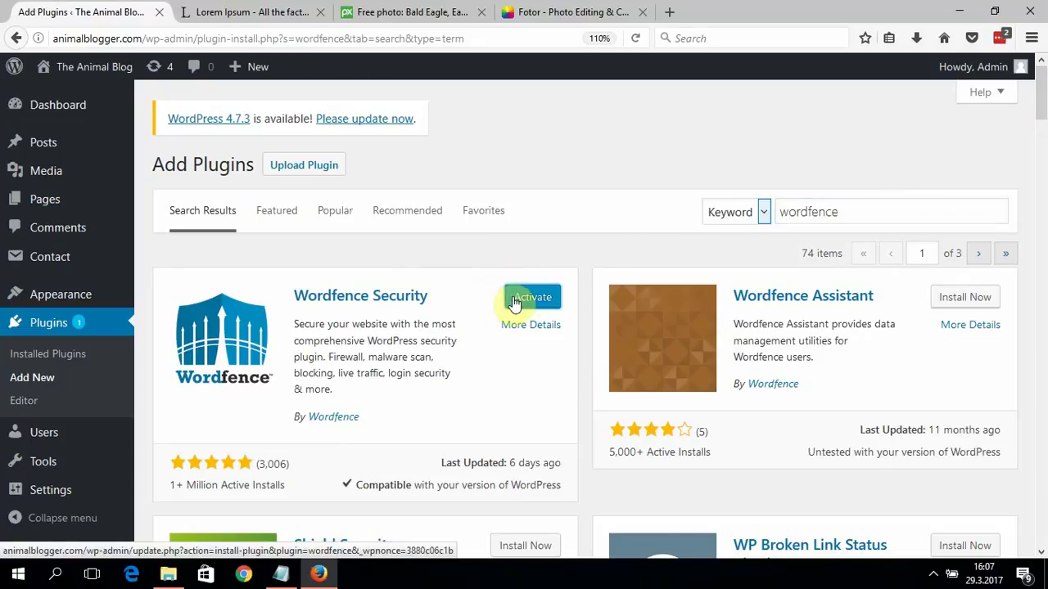
pyautogui.click(522, 302)
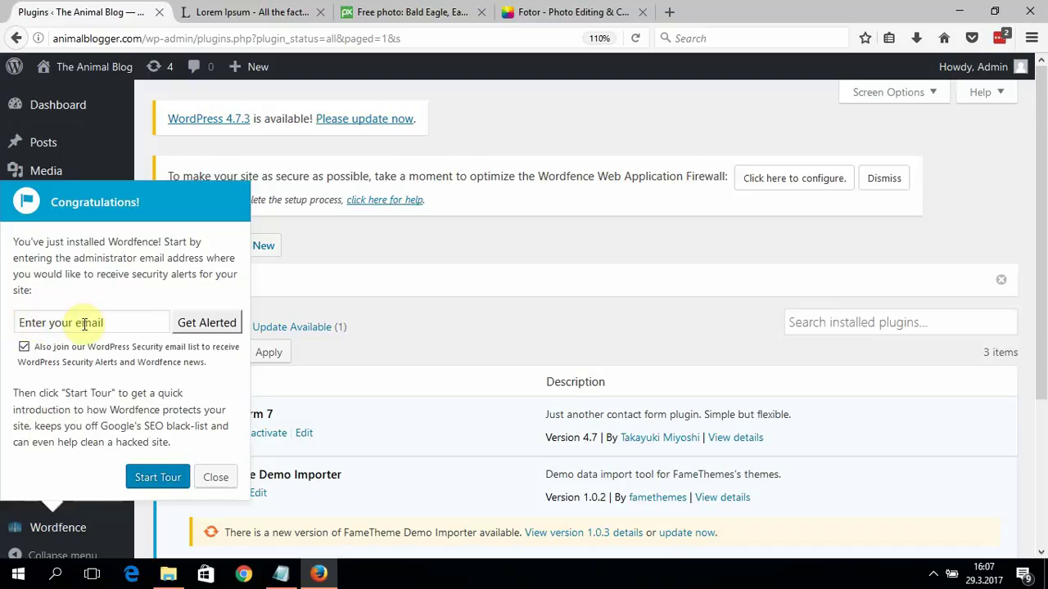
pyautogui.click(215, 478)
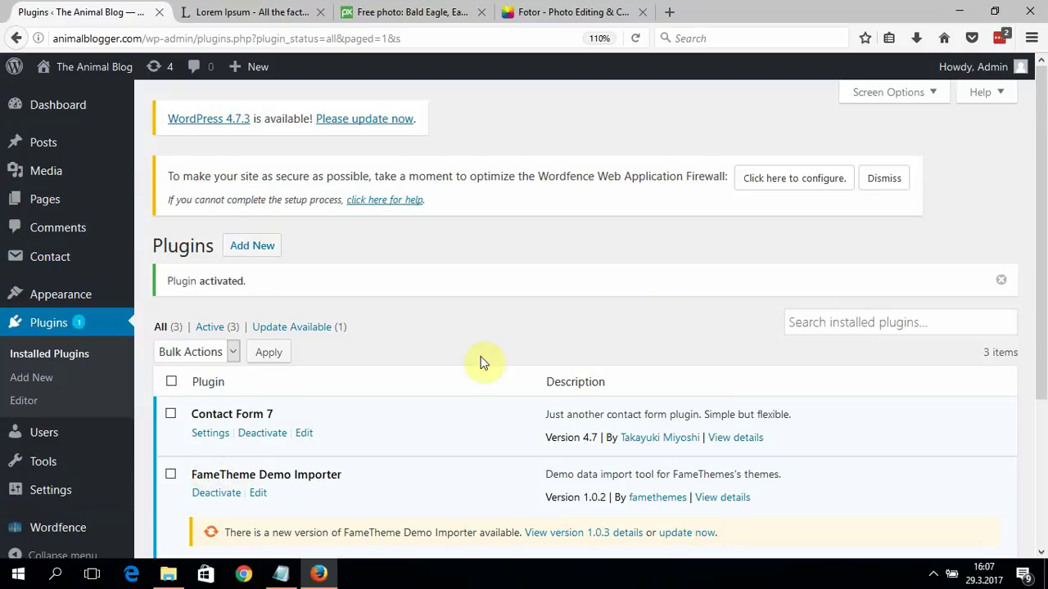
pyautogui.tripleClick(1032, 276)
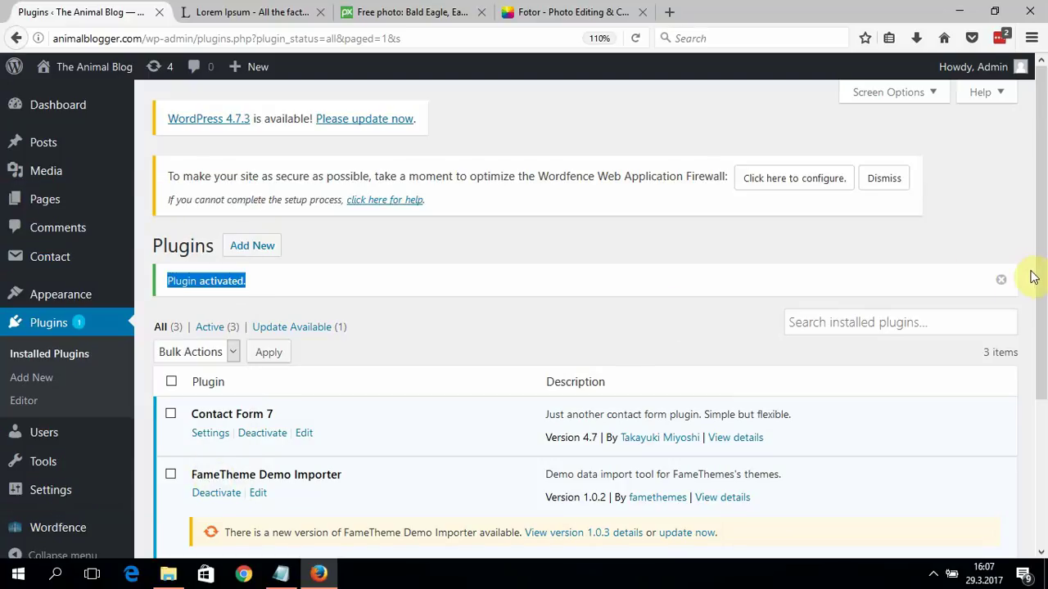
pyautogui.click(37, 381)
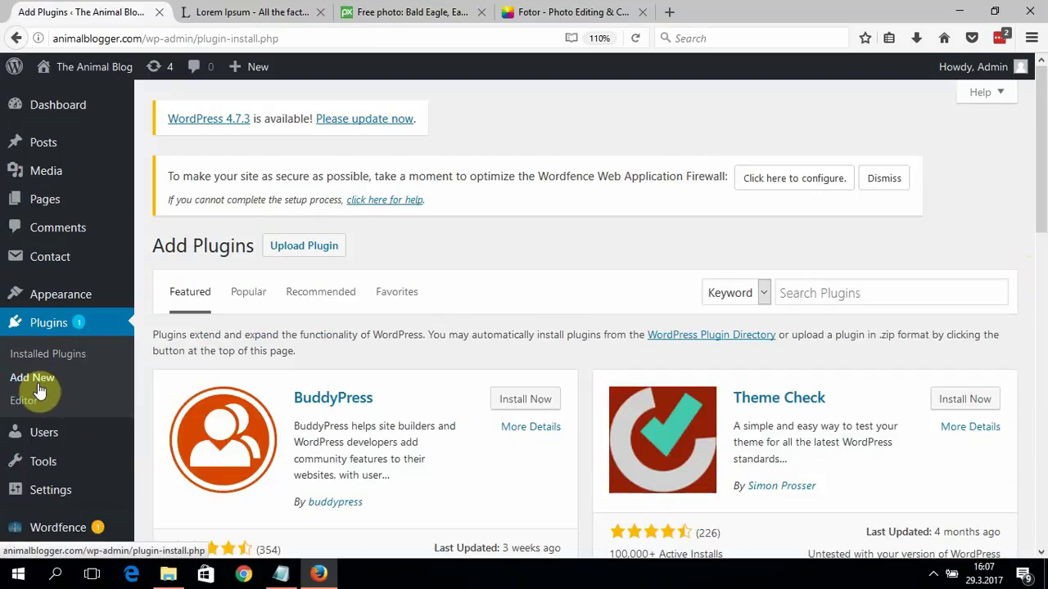
# Search plugins for 'limit log-in attempts', then install and activate WP Limit Login Attempts.
pyautogui.click(878, 284)
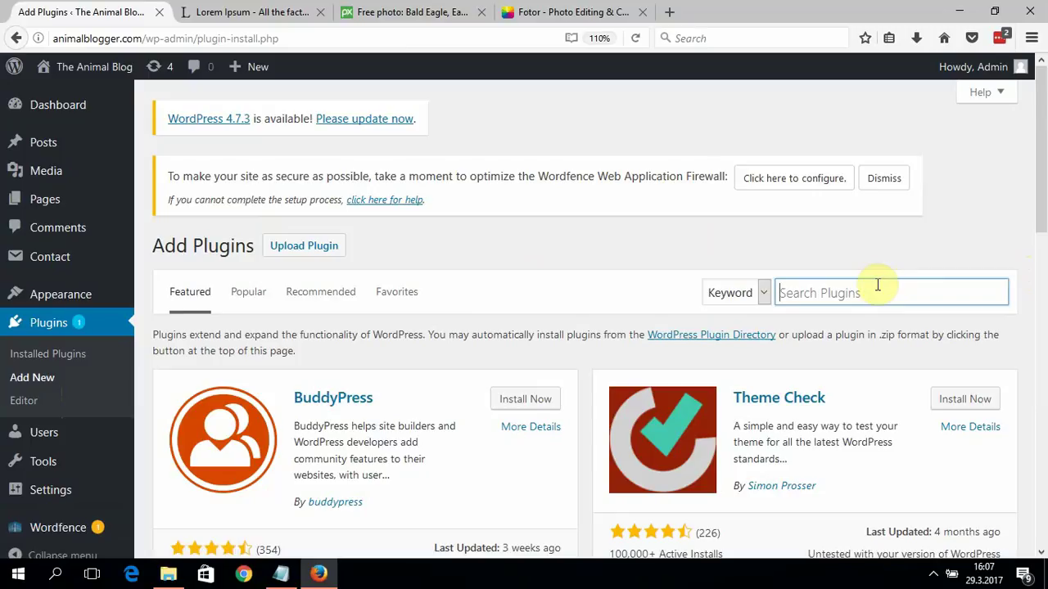
pyautogui.write('limit')
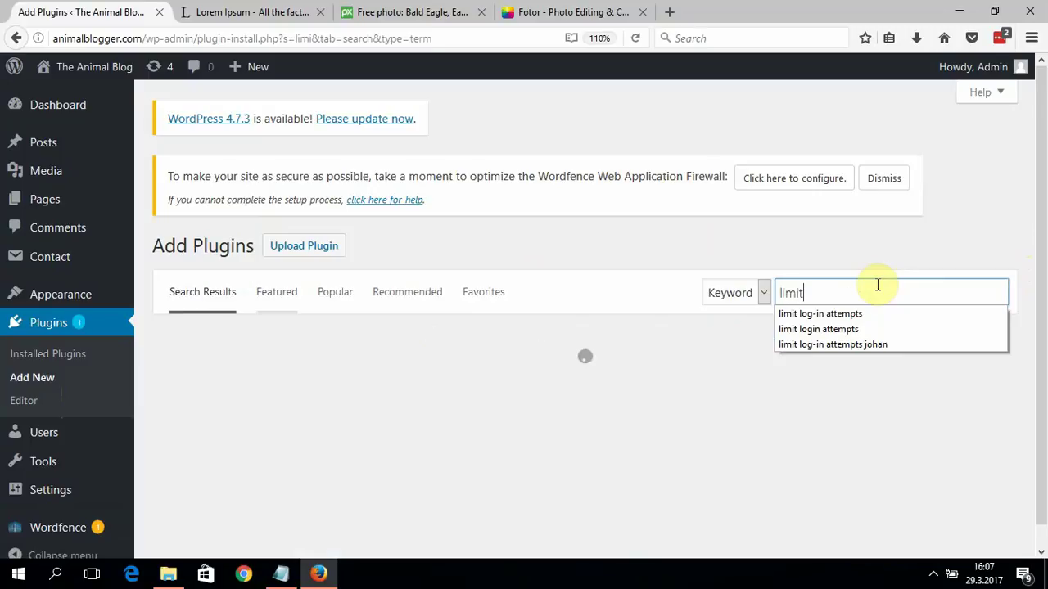
pyautogui.click(860, 314)
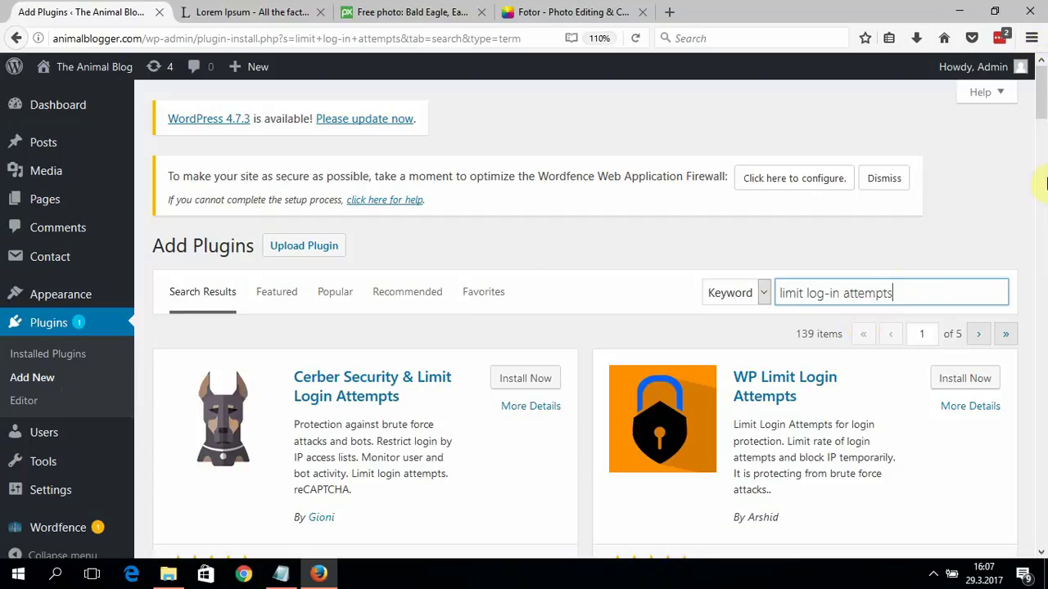
pyautogui.scroll(-4, 1044, 144)
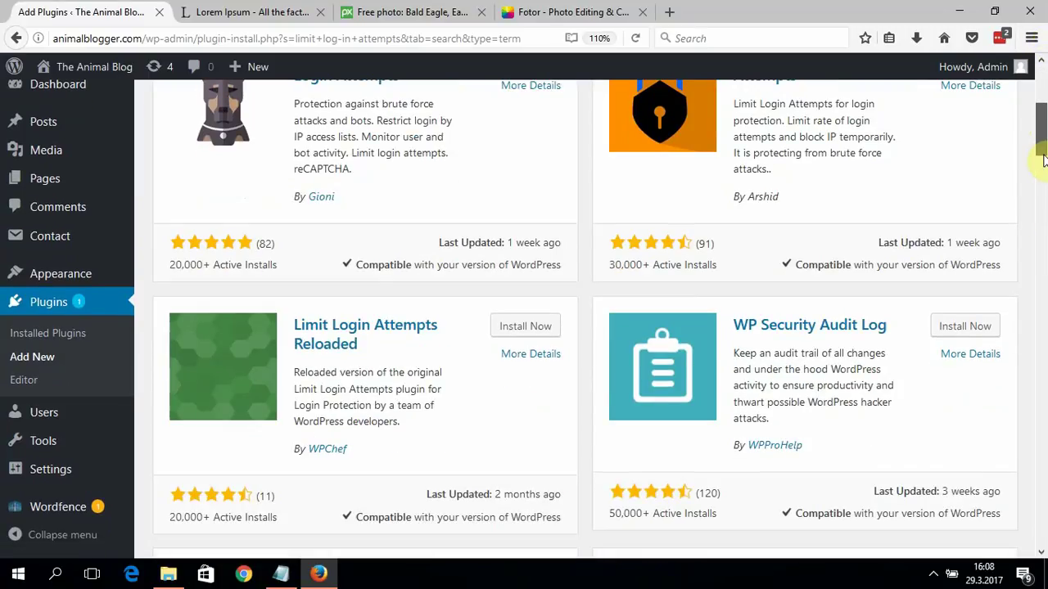
pyautogui.scroll(3, 1043, 157)
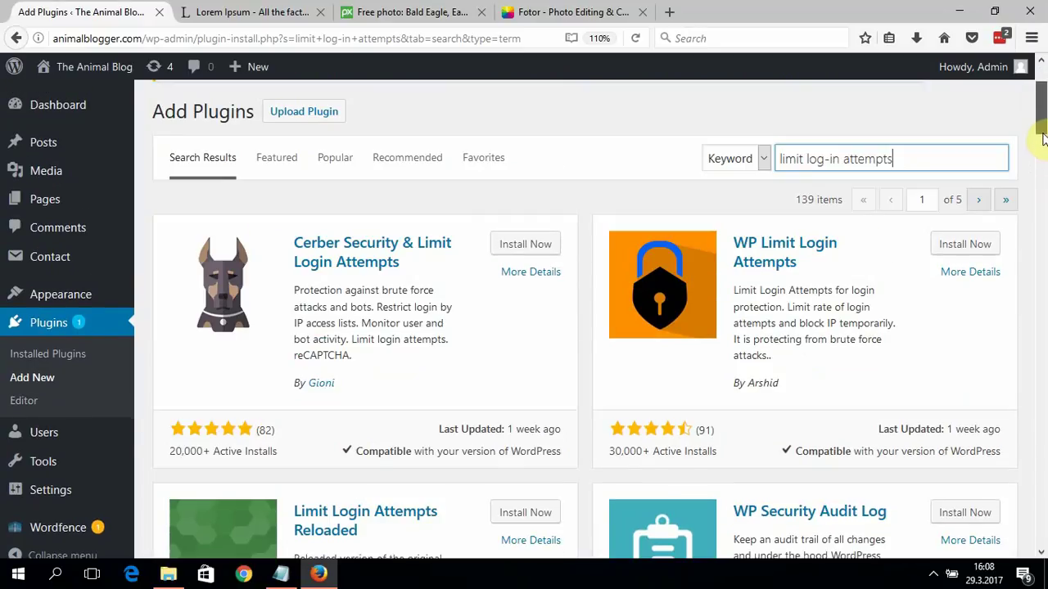
pyautogui.click(968, 245)
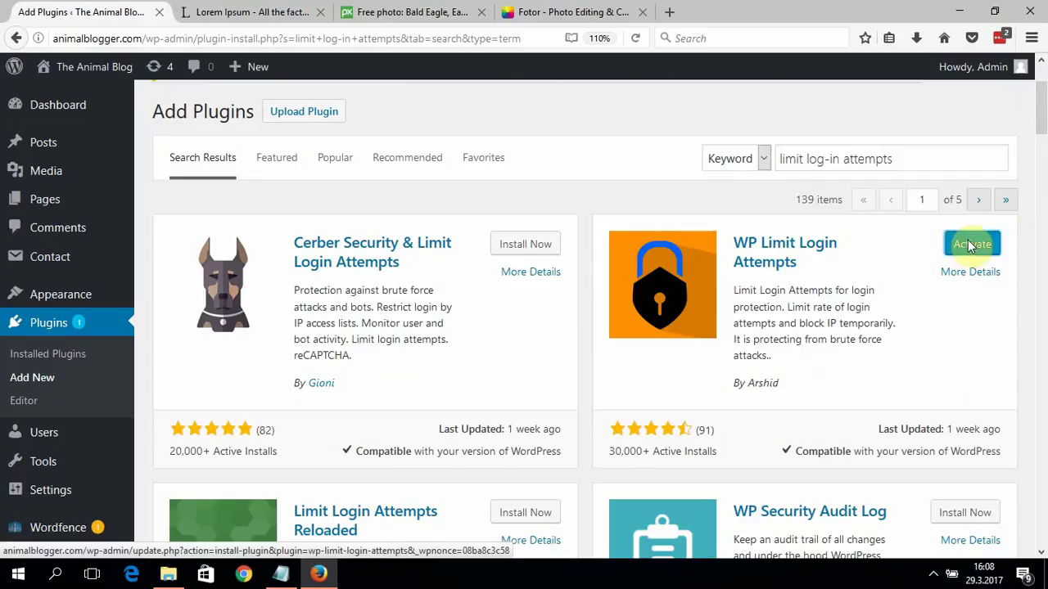
pyautogui.hotkey('ctrl', '0')
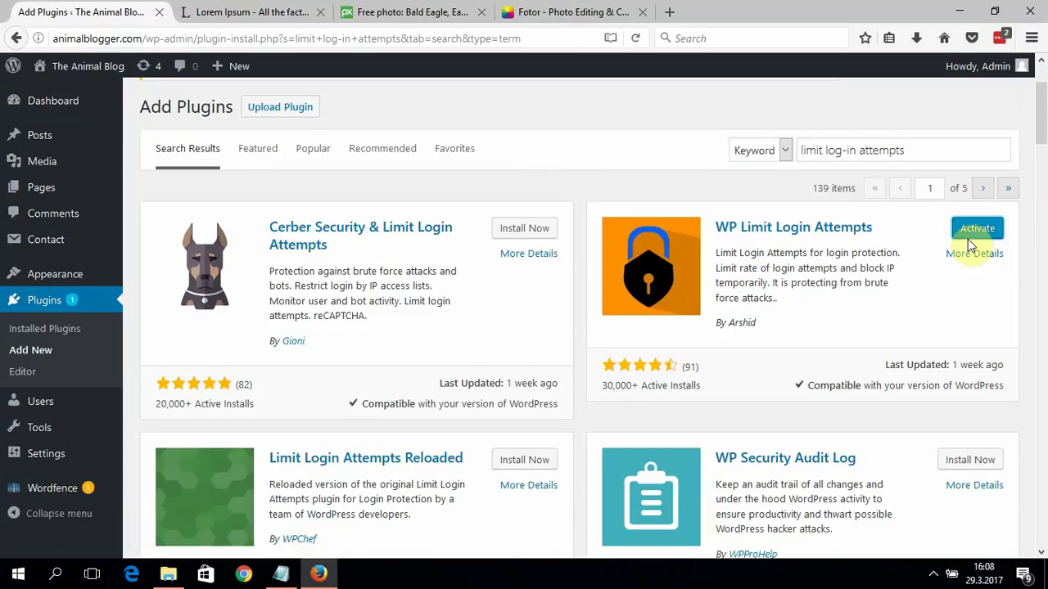
pyautogui.click(966, 236)
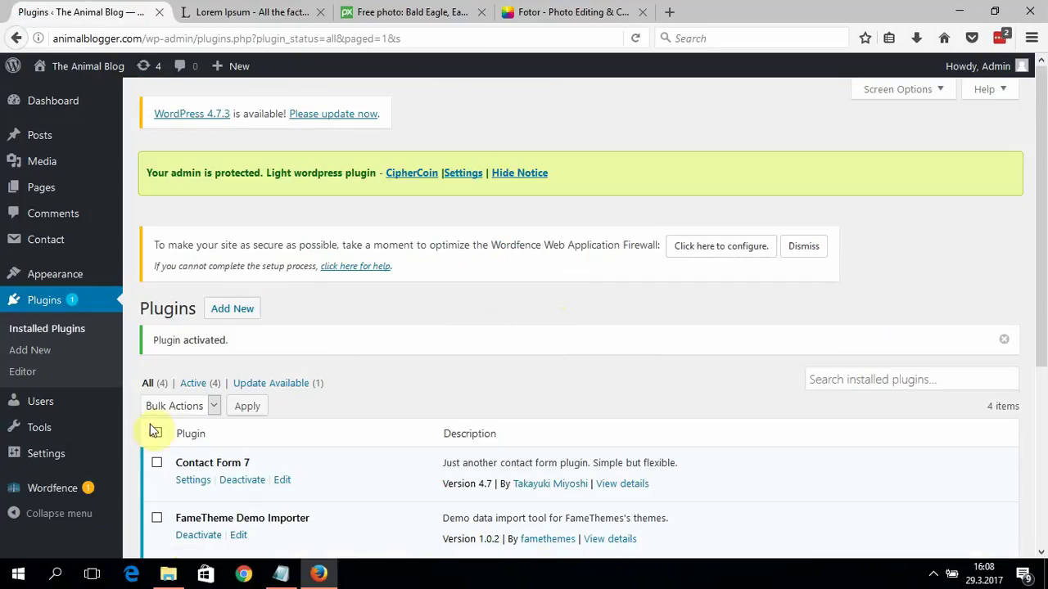
# Review WP Limit Login's 5-attempt, 10-minute lockdown and captcha settings, then return to Plugins.
pyautogui.moveTo(69, 463)
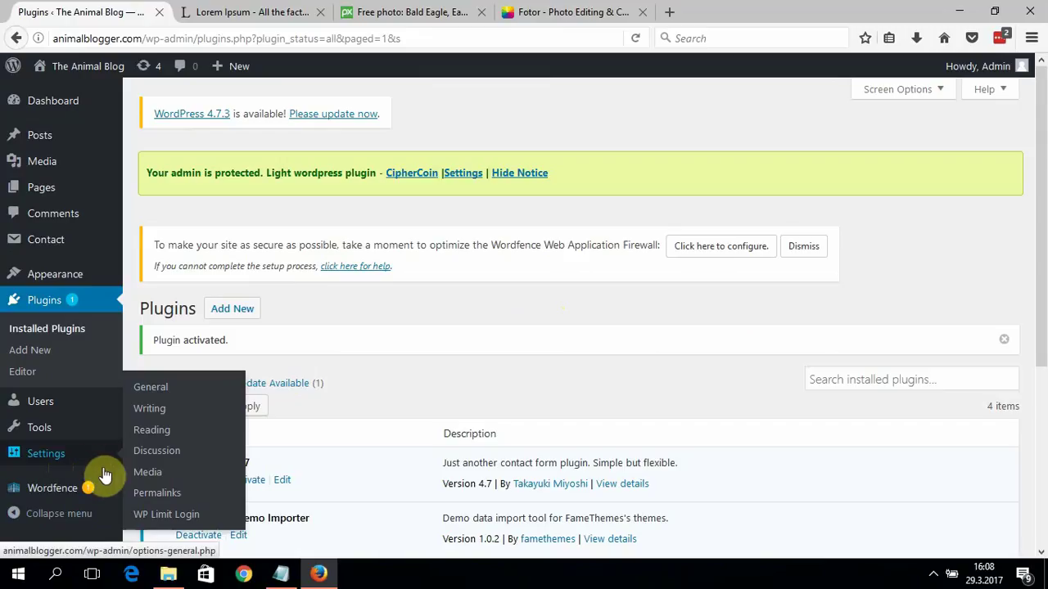
pyautogui.moveTo(124, 475)
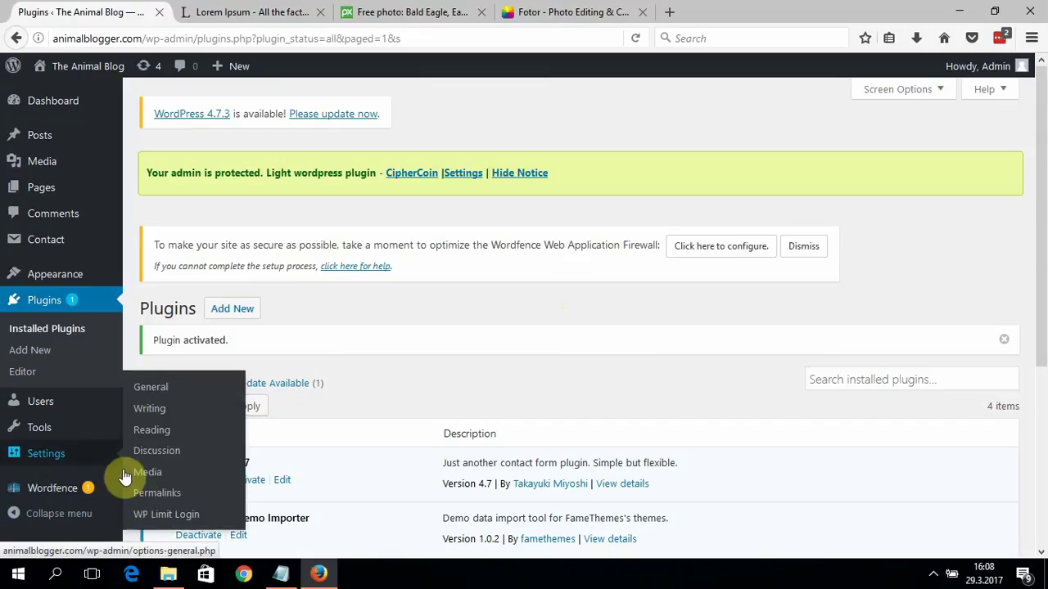
pyautogui.click(142, 515)
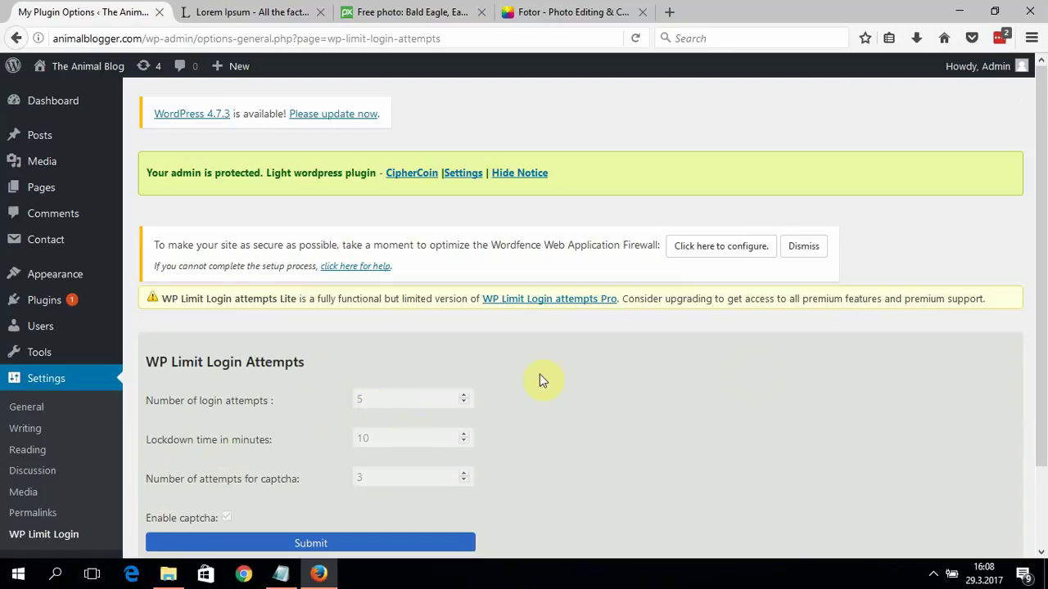
pyautogui.moveTo(1046, 369)
pyautogui.mouseDown()
pyautogui.moveTo(1041, 429)
pyautogui.moveTo(1039, 374)
pyautogui.mouseUp()
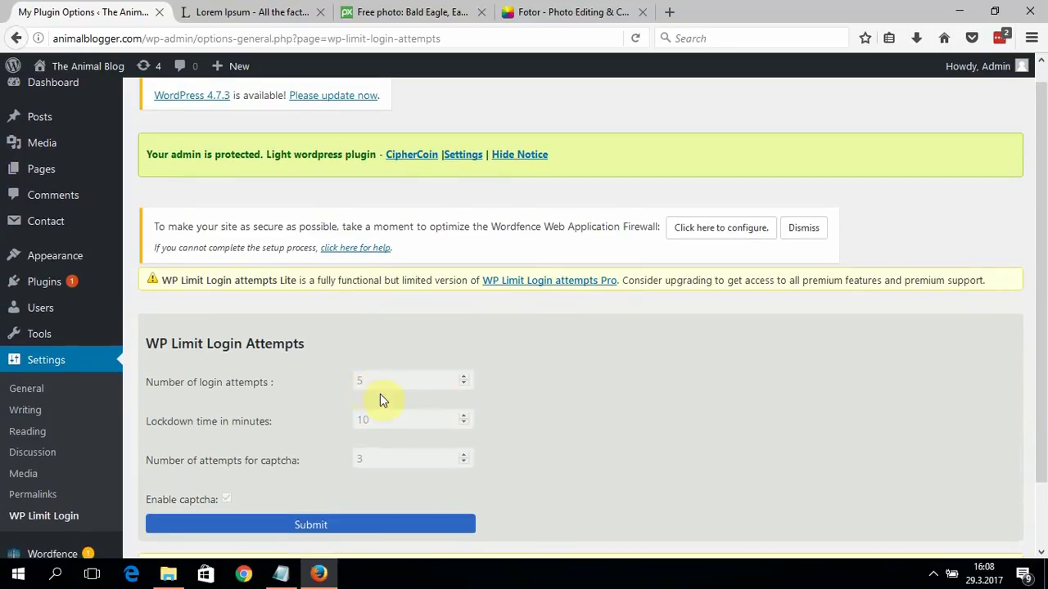
pyautogui.moveTo(1042, 275); pyautogui.dragTo(1045, 261)
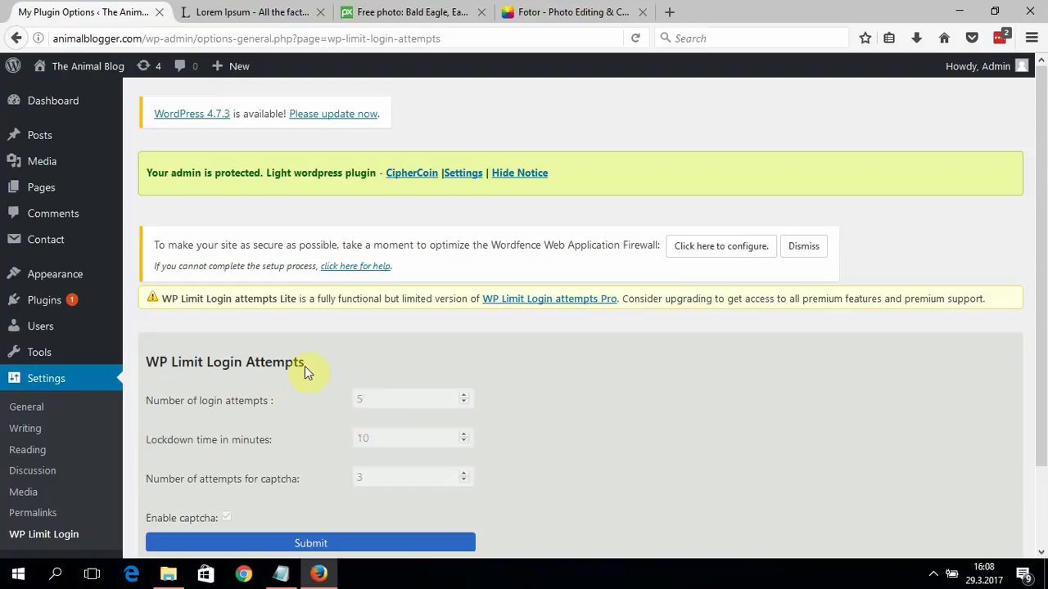
pyautogui.click(63, 303)
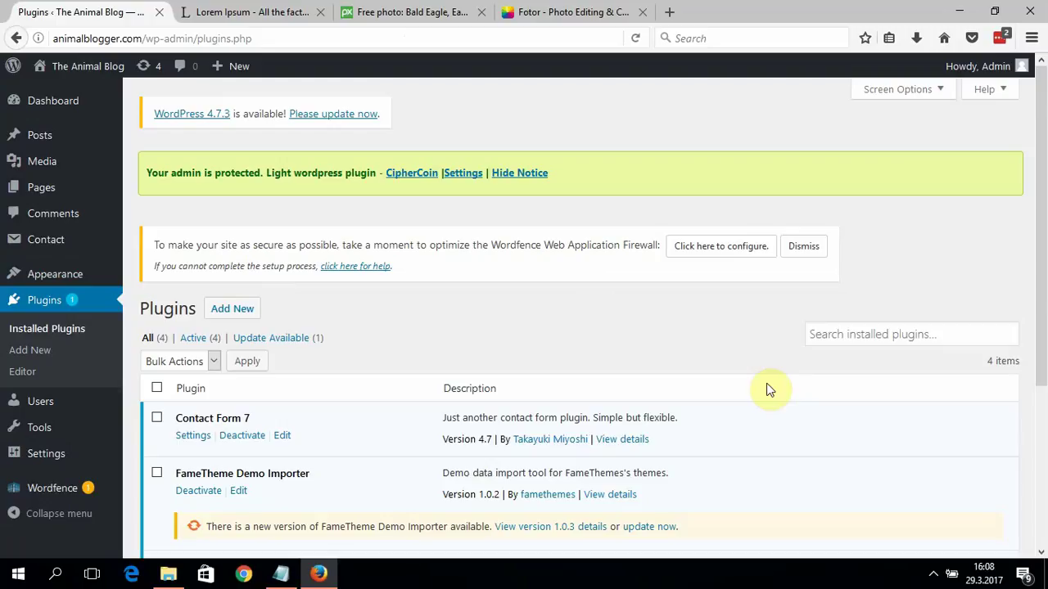
# Scroll the four active installed plugins, then go to the Add Plugins page.
pyautogui.moveTo(1045, 246); pyautogui.dragTo(1045, 346)
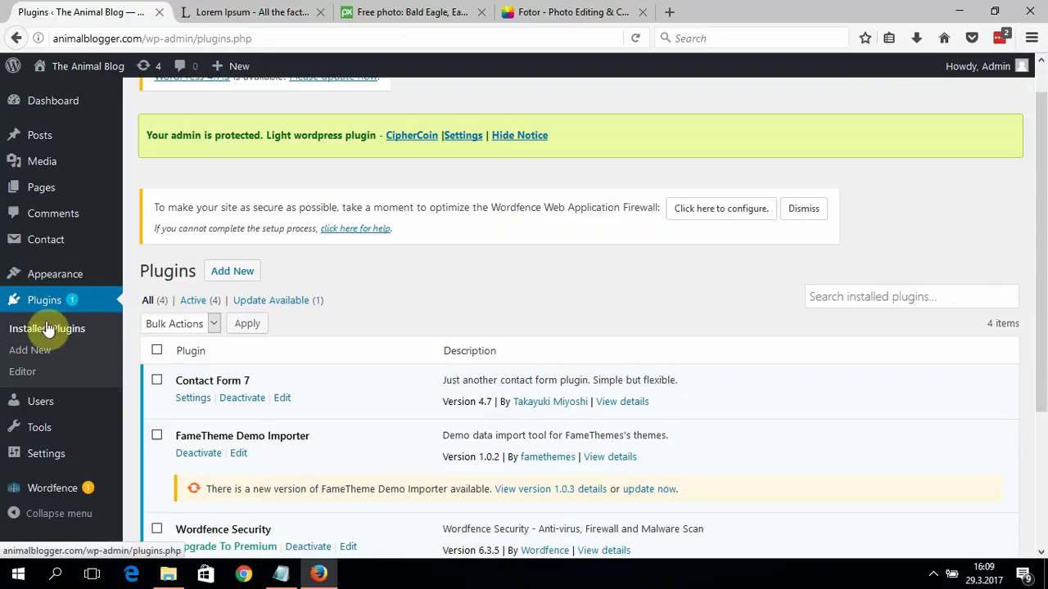
pyautogui.click(27, 350)
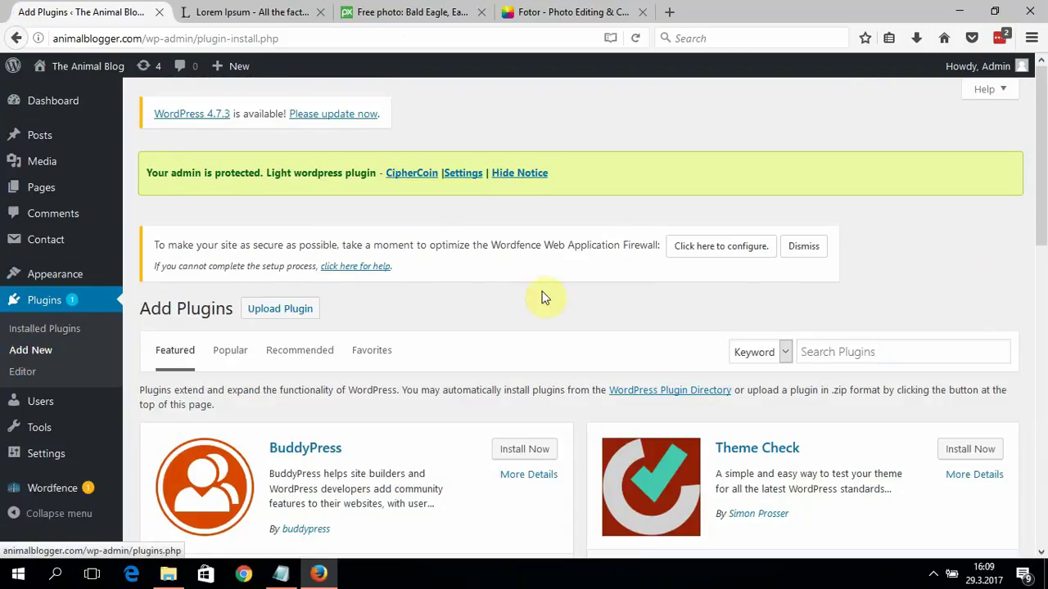
# Search plugins for 'viglink', then install and activate the VigLink plugin.
pyautogui.click(915, 347)
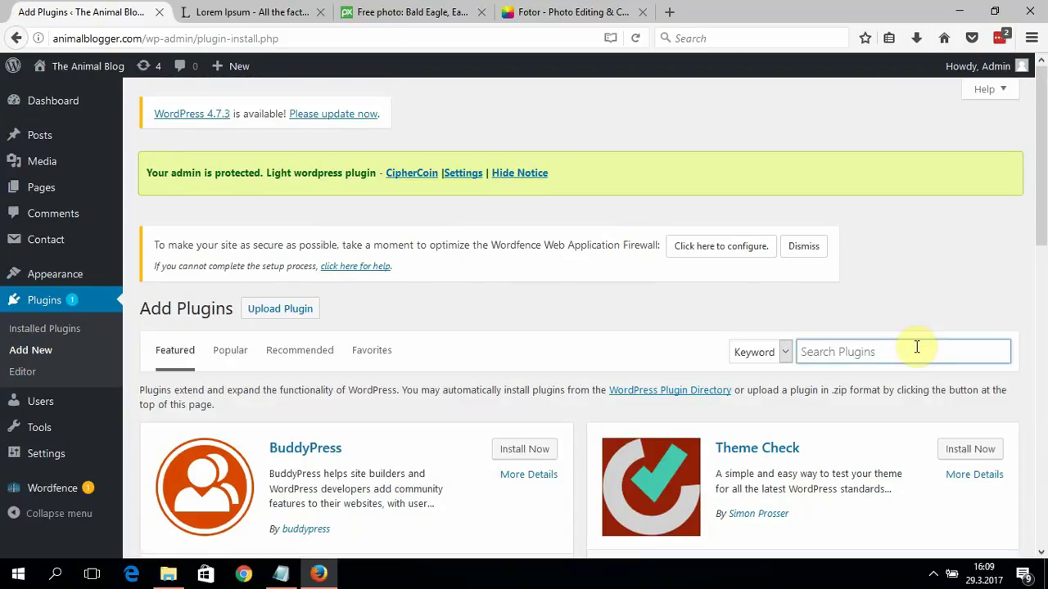
pyautogui.write('vo')
pyautogui.press('BackSpace')
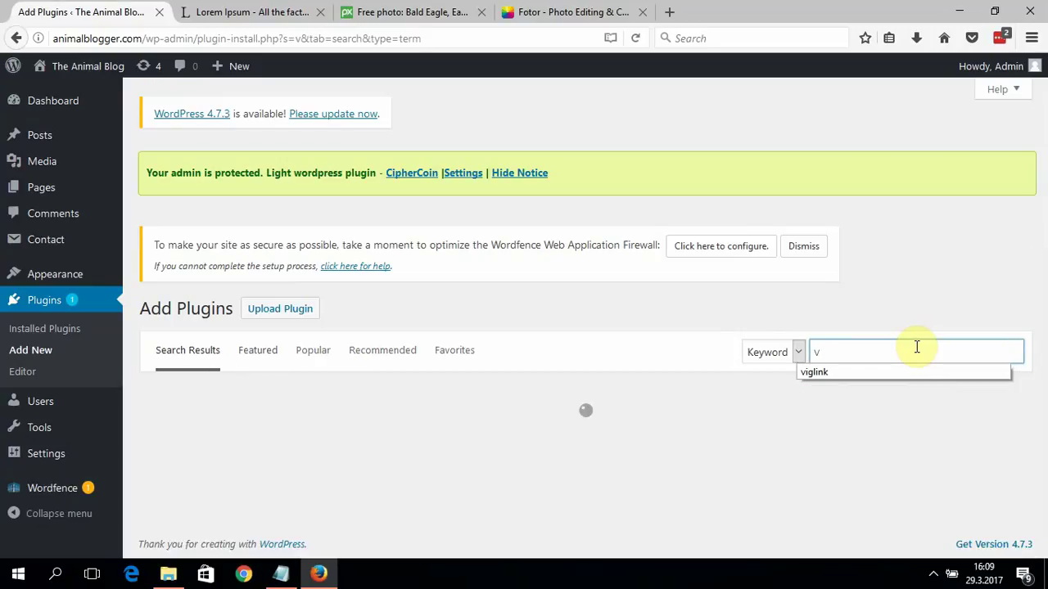
pyautogui.click(867, 354)
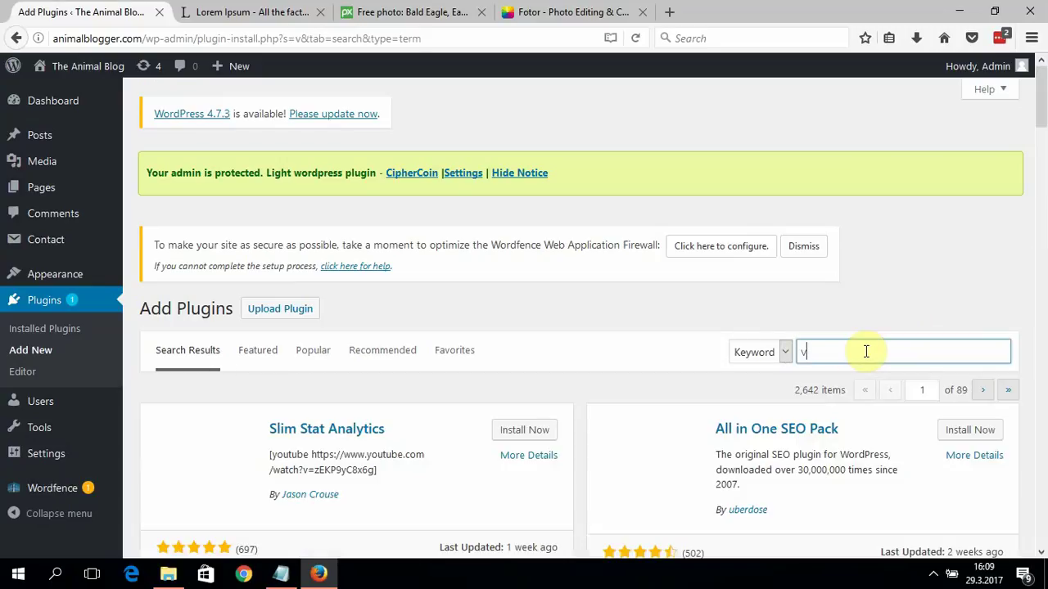
pyautogui.write('il')
pyautogui.press('BackSpace')
pyautogui.press('BackSpace')
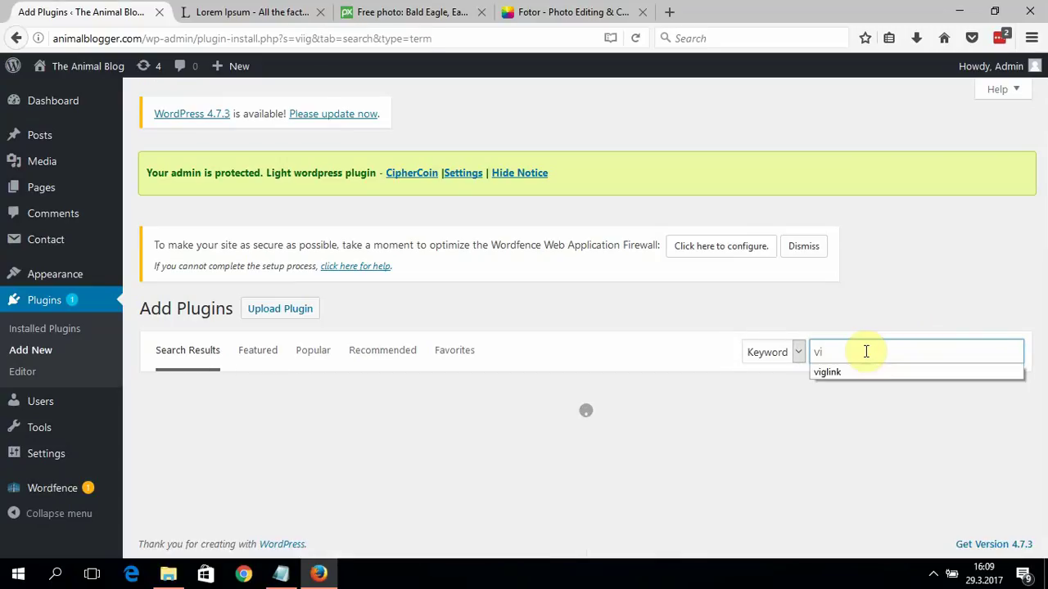
pyautogui.write('glink')
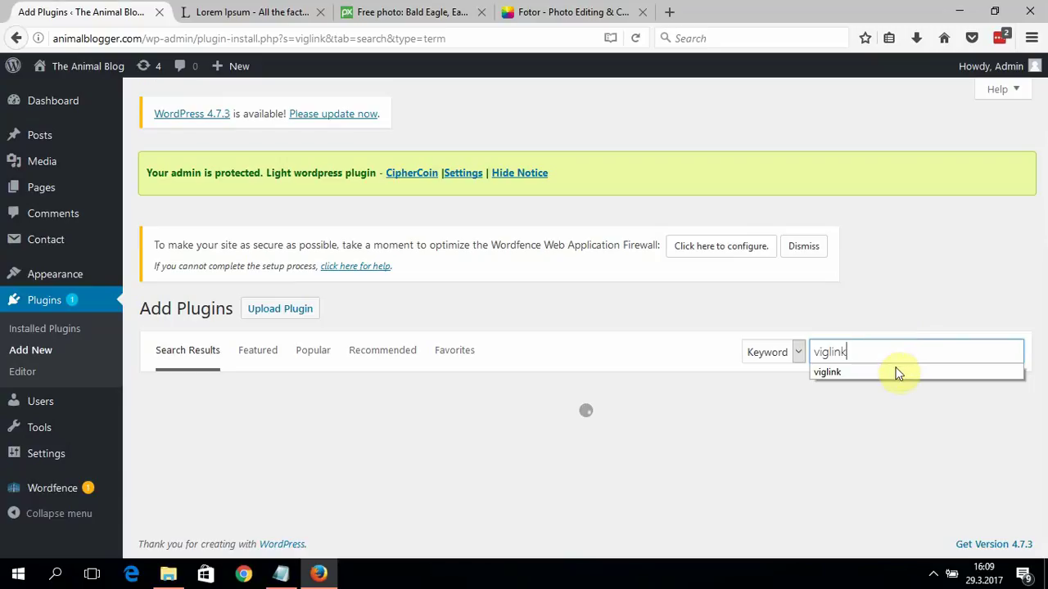
pyautogui.click(897, 372)
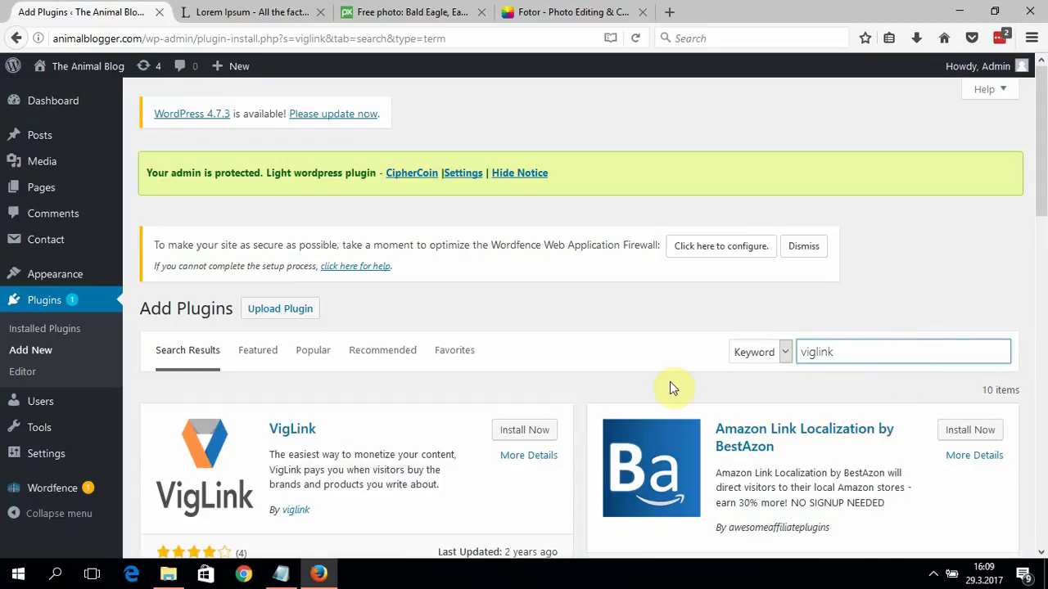
pyautogui.click(528, 432)
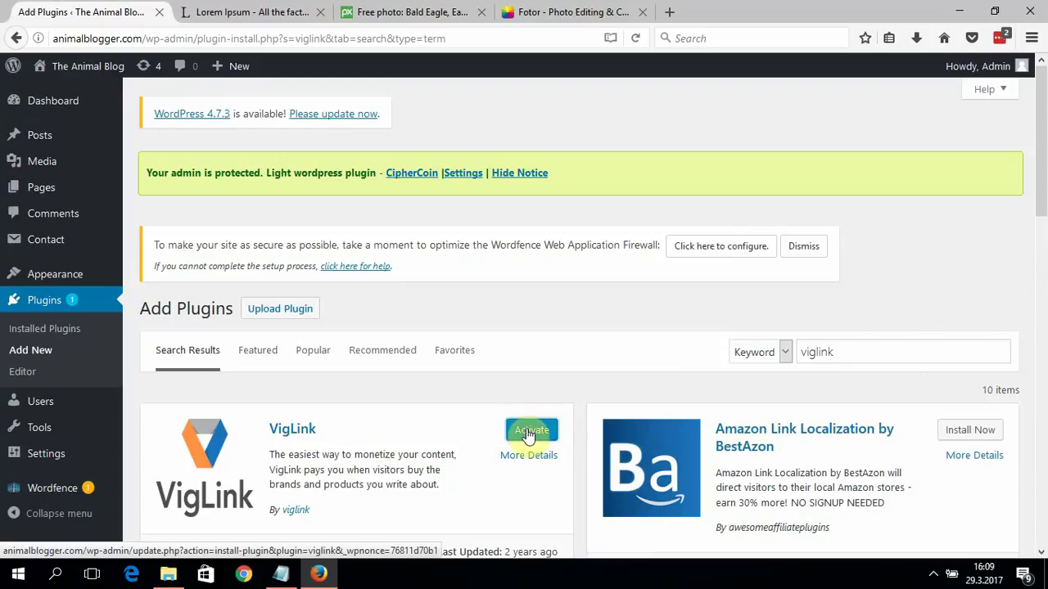
pyautogui.click(528, 434)
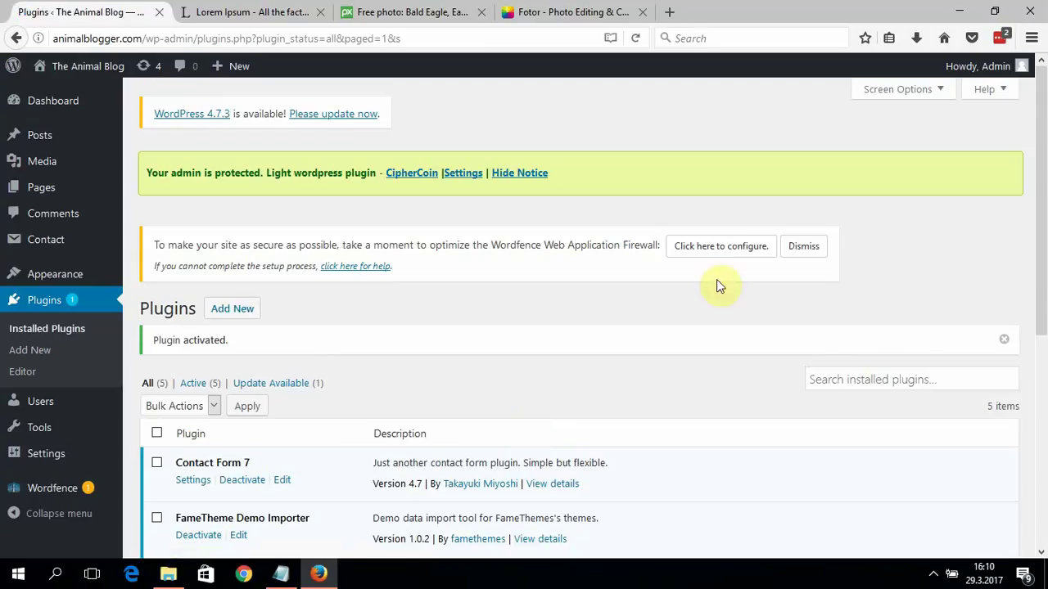
# Open the Settings > VigLink page and start a blank browser tab.
pyautogui.moveTo(98, 455)
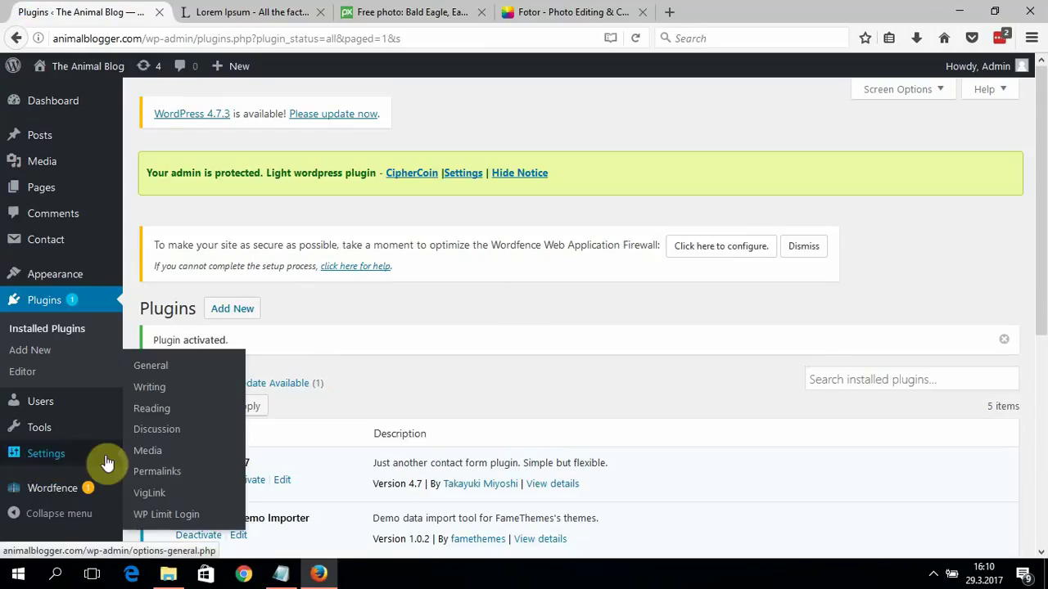
pyautogui.click(139, 494)
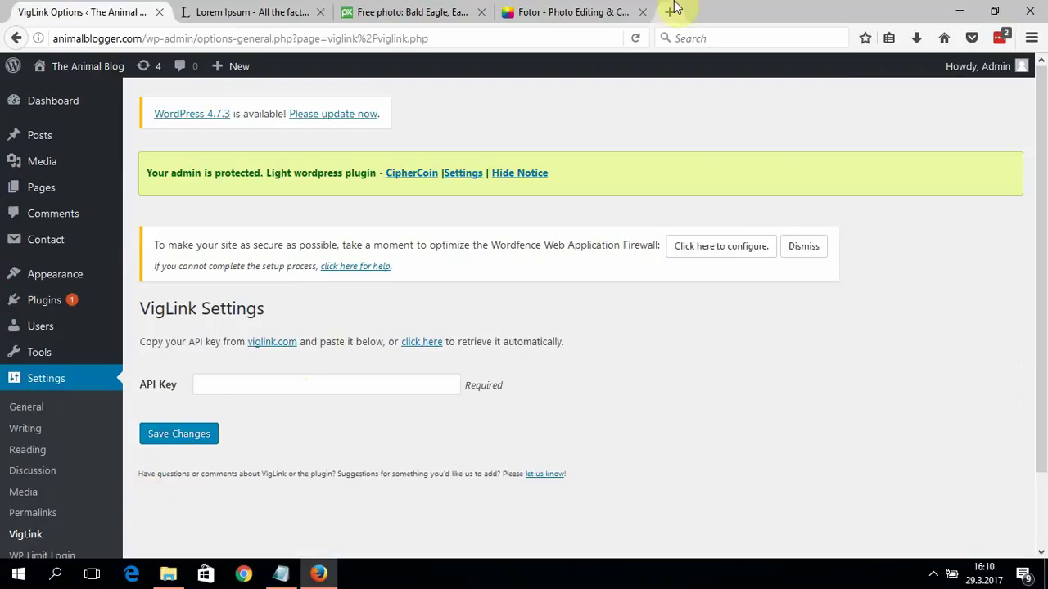
pyautogui.click(670, 8)
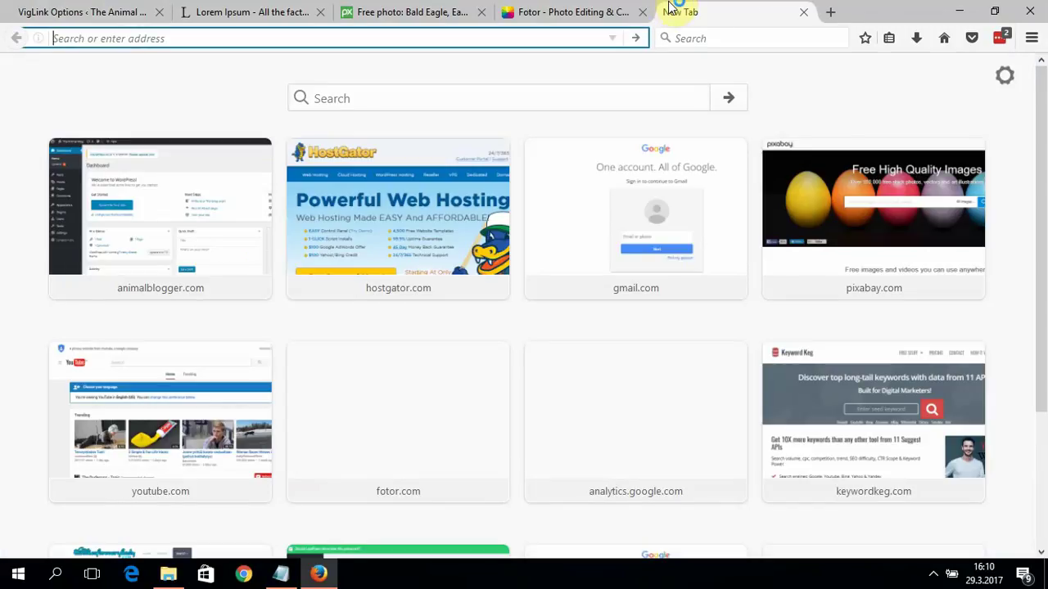
# Load viglink.com and log in to the VigLink publisher dashboard.
pyautogui.write('viglink.com')
pyautogui.press('Return')
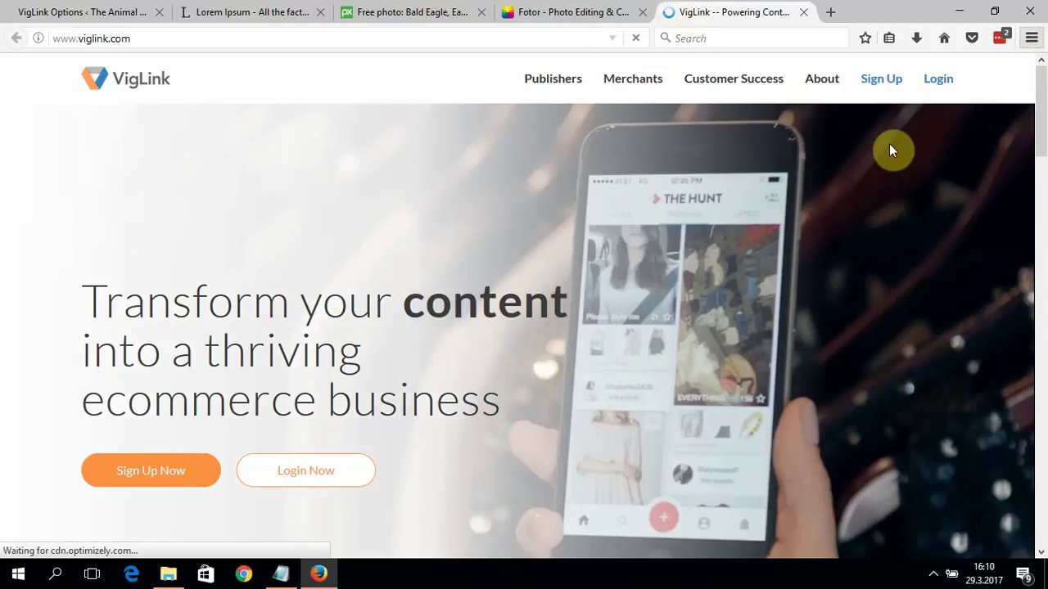
pyautogui.click(933, 82)
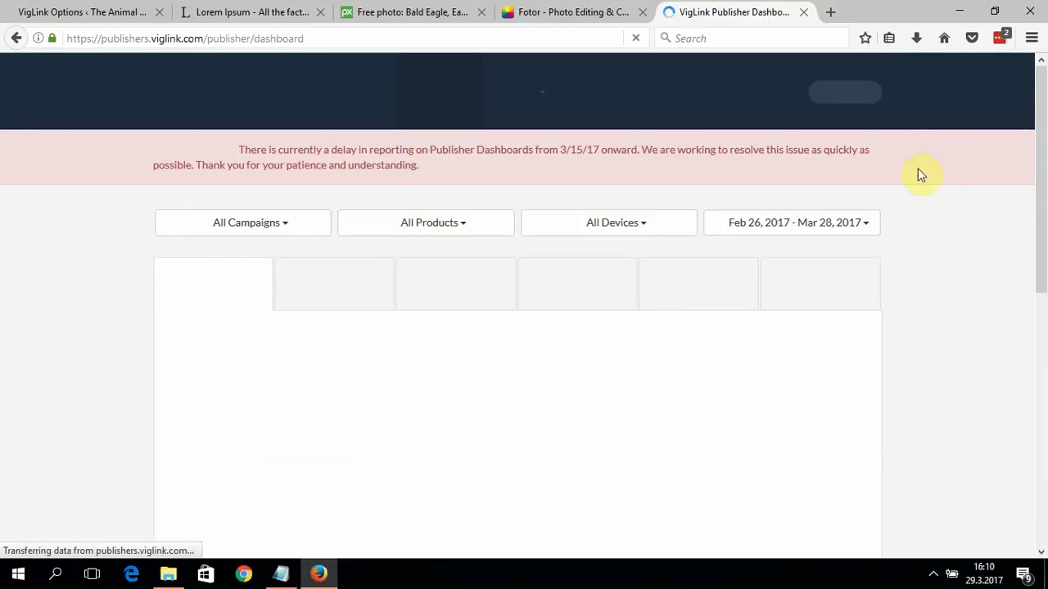
pyautogui.moveTo(517, 130)
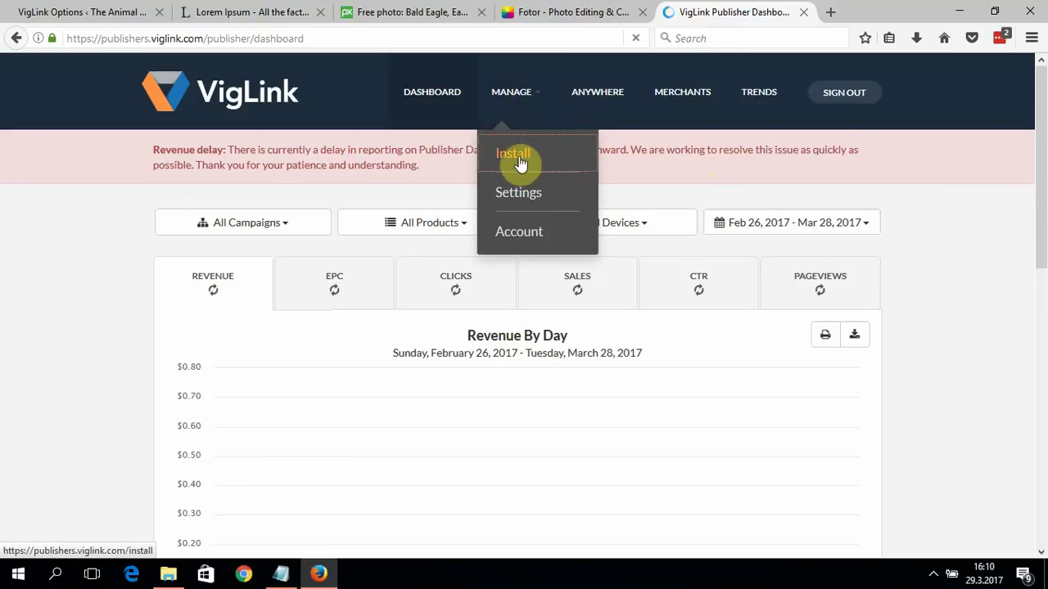
# Follow Manage > Install's WordPress instructions through to the VigLink account page.
pyautogui.click(520, 162)
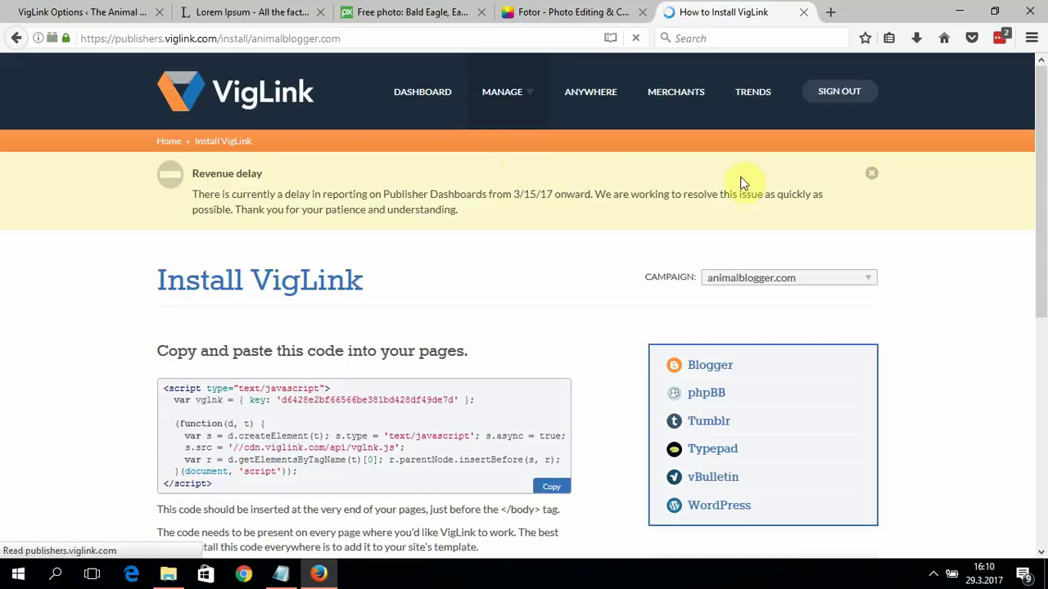
pyautogui.scroll(-1, 1045, 151)
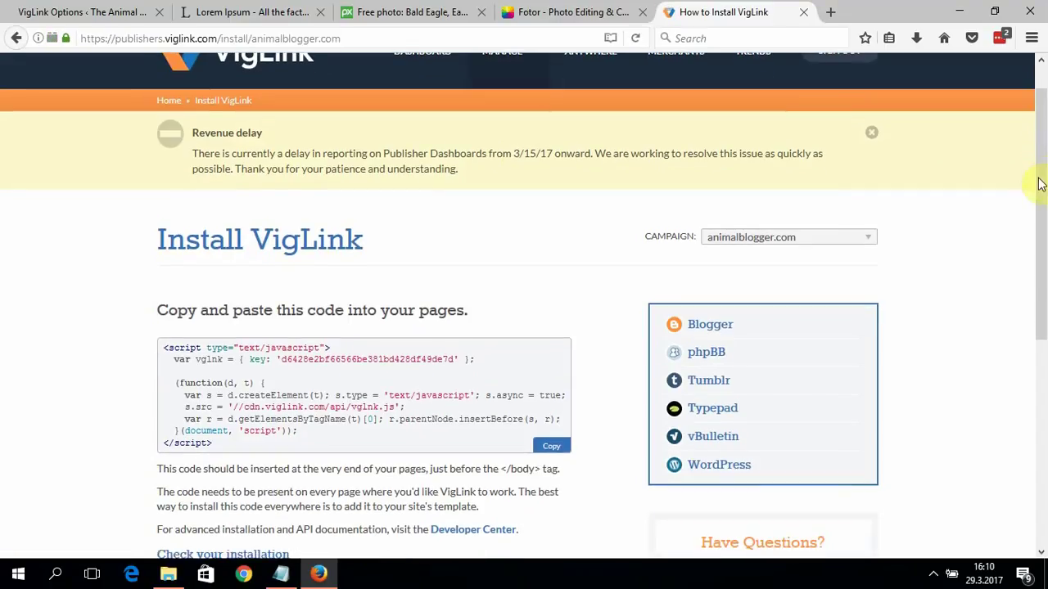
pyautogui.click(731, 465)
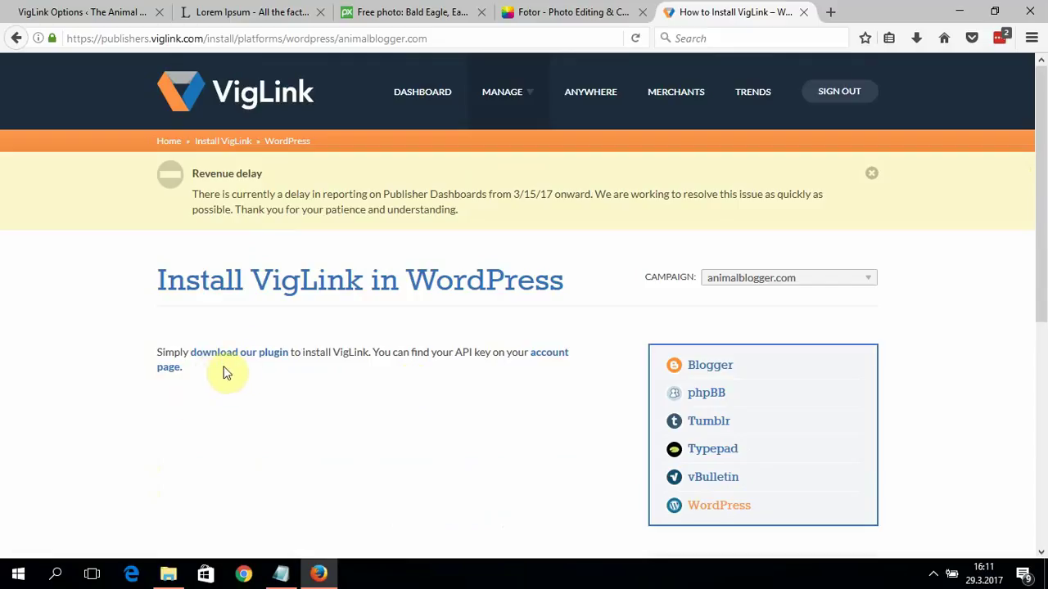
pyautogui.click(537, 360)
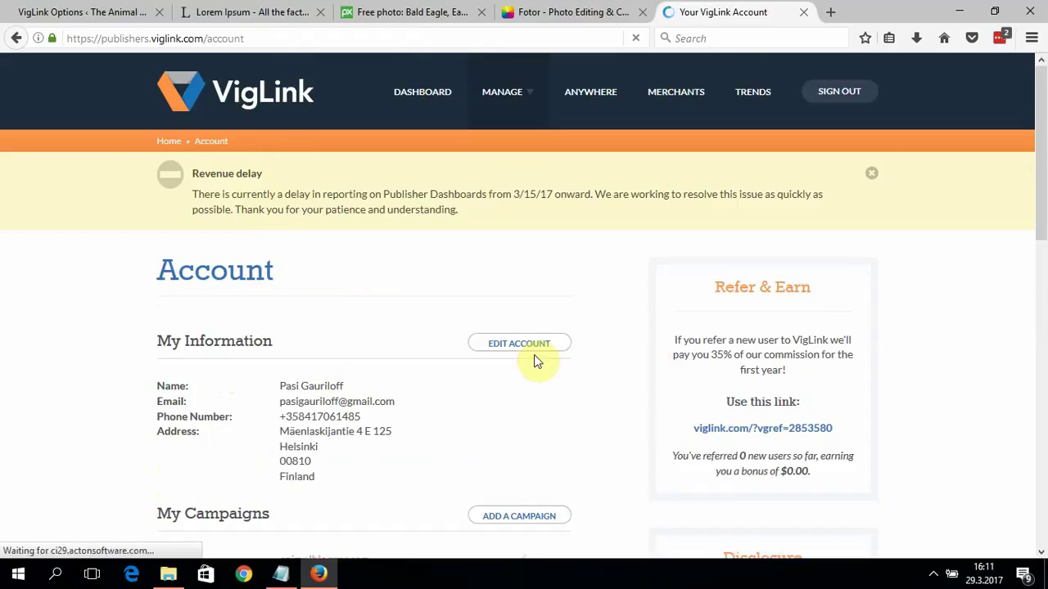
# Select the animalblogger.com campaign's API key for copying.
pyautogui.moveTo(1035, 221); pyautogui.dragTo(1026, 298)
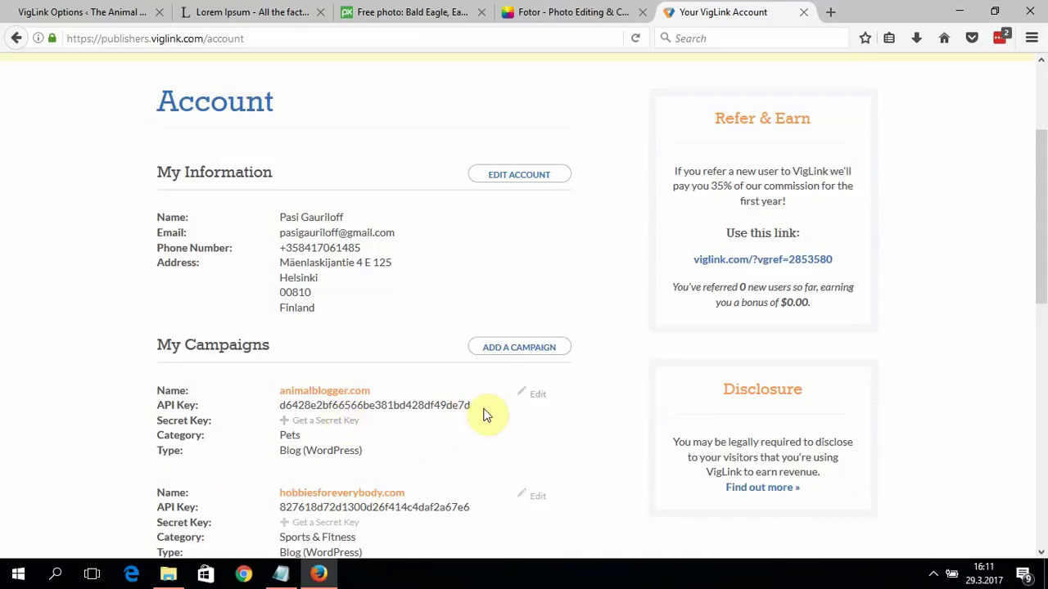
pyautogui.moveTo(1043, 300); pyautogui.dragTo(1043, 264)
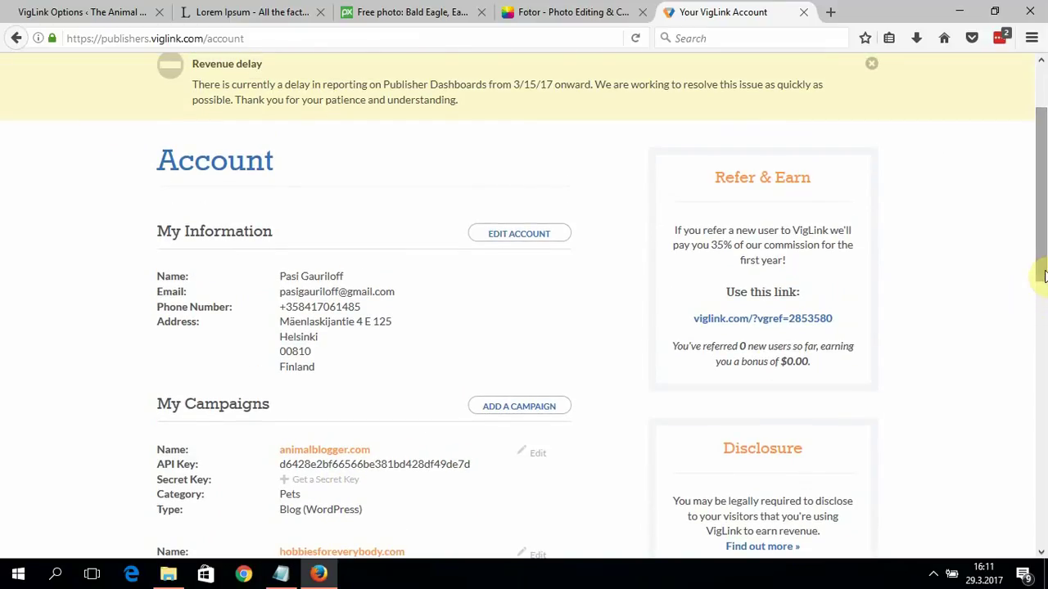
pyautogui.moveTo(1041, 219); pyautogui.dragTo(1040, 214)
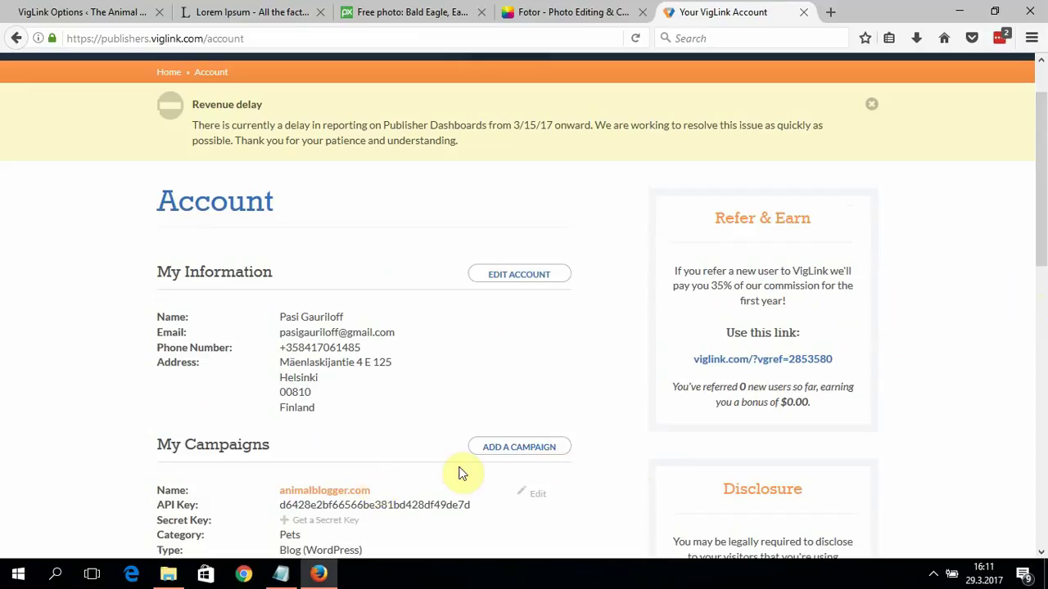
pyautogui.moveTo(465, 500); pyautogui.dragTo(284, 508)
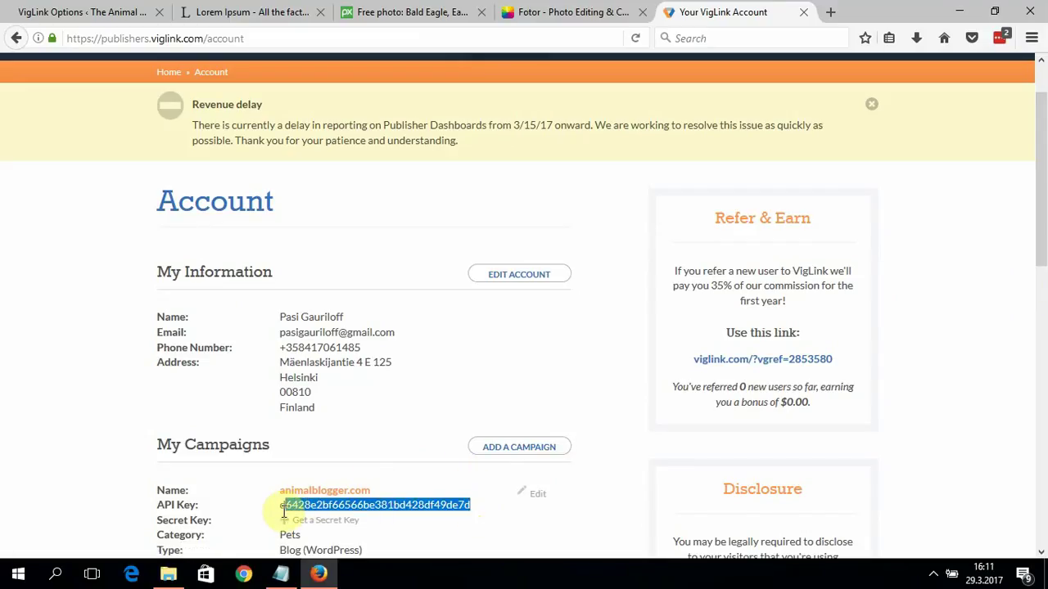
# Start a new VigLink campaign with its type set to Blog.
pyautogui.click(526, 448)
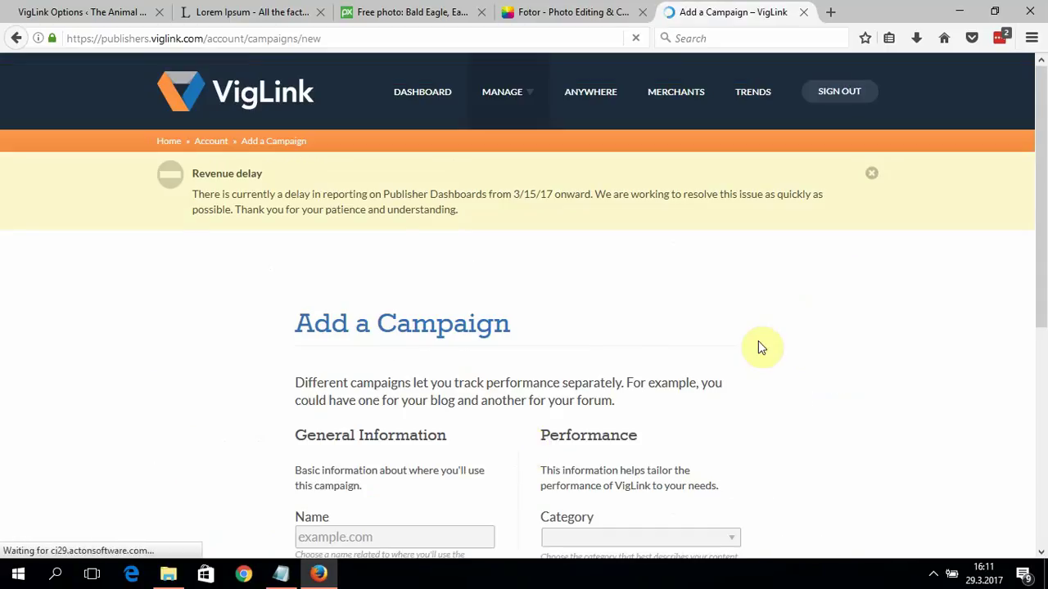
pyautogui.moveTo(1036, 287); pyautogui.dragTo(1026, 379)
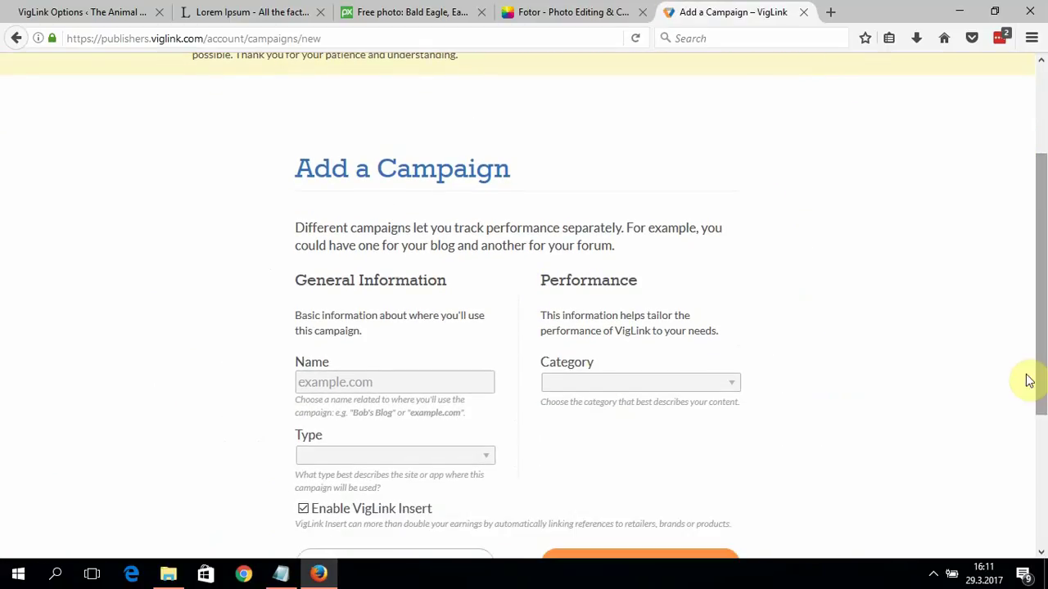
pyautogui.click(409, 455)
pyautogui.click(395, 484)
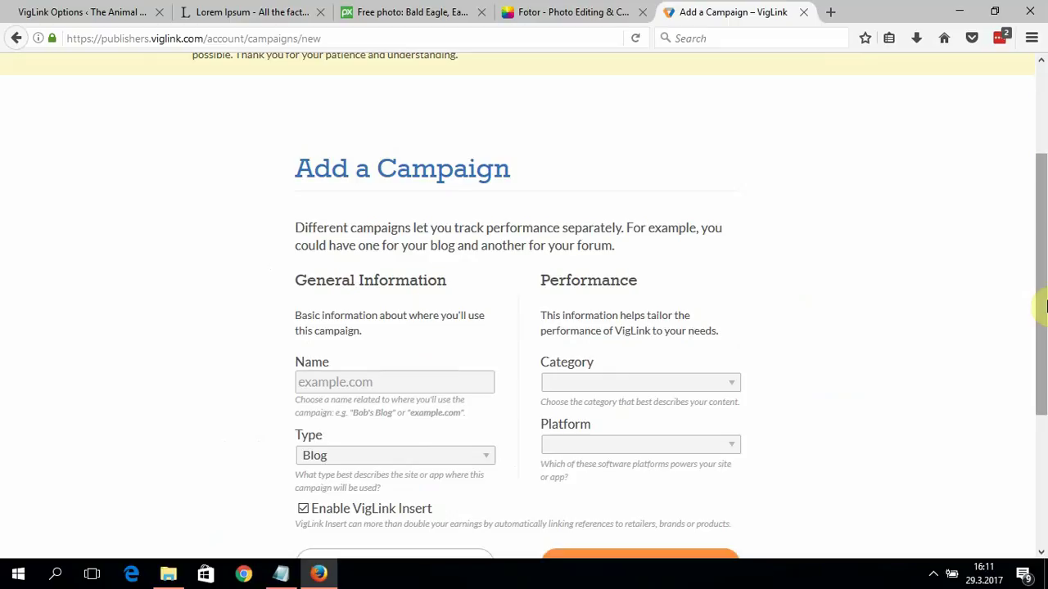
# Set the campaign platform to WordPress and return to the blog's VigLink settings.
pyautogui.moveTo(1040, 293); pyautogui.dragTo(1040, 334)
pyautogui.click(679, 342)
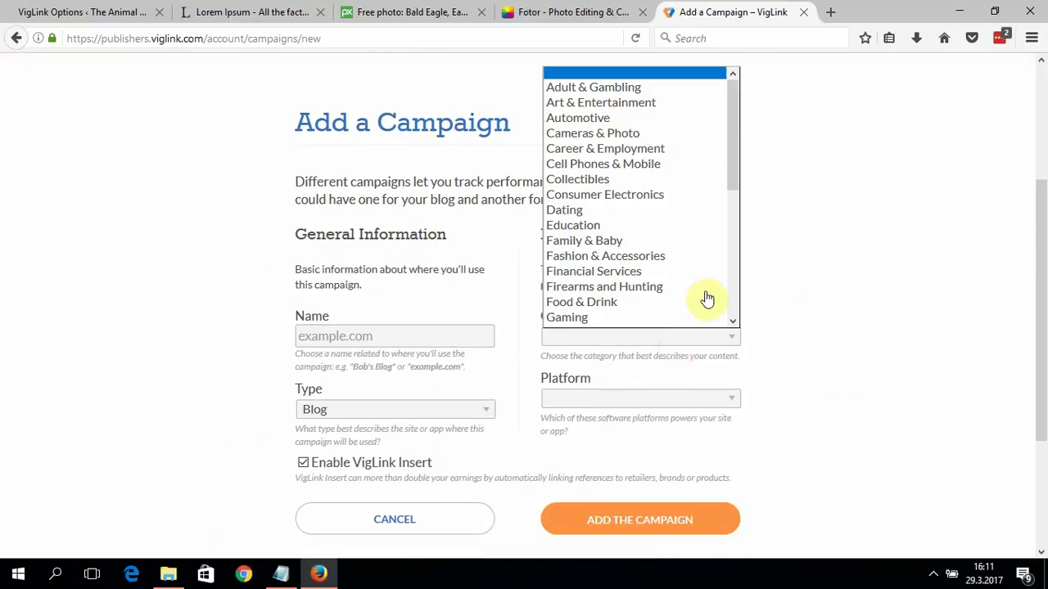
pyautogui.click(802, 251)
pyautogui.click(680, 343)
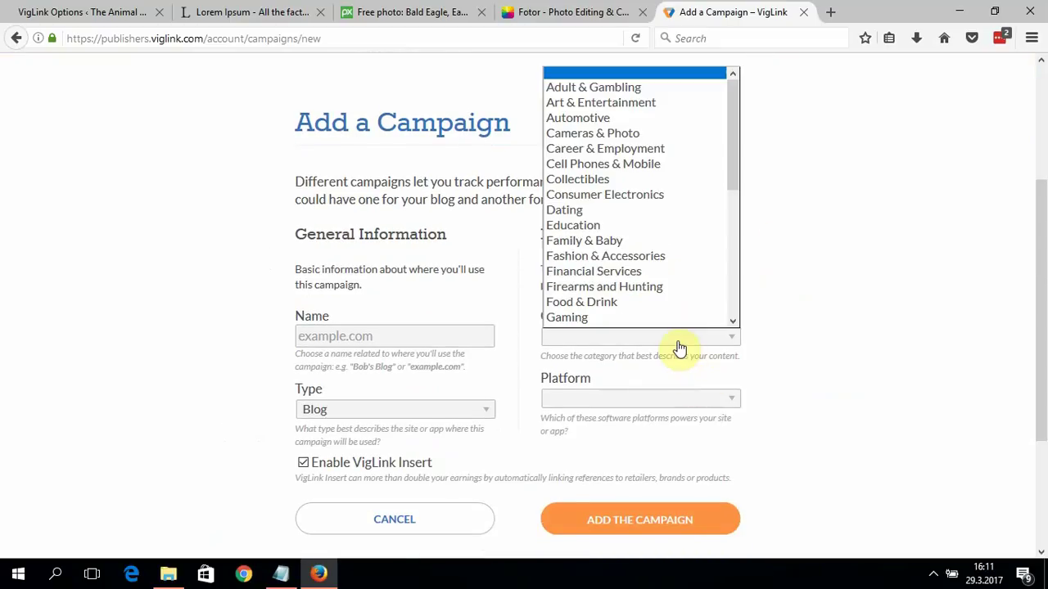
pyautogui.click(778, 360)
pyautogui.click(689, 401)
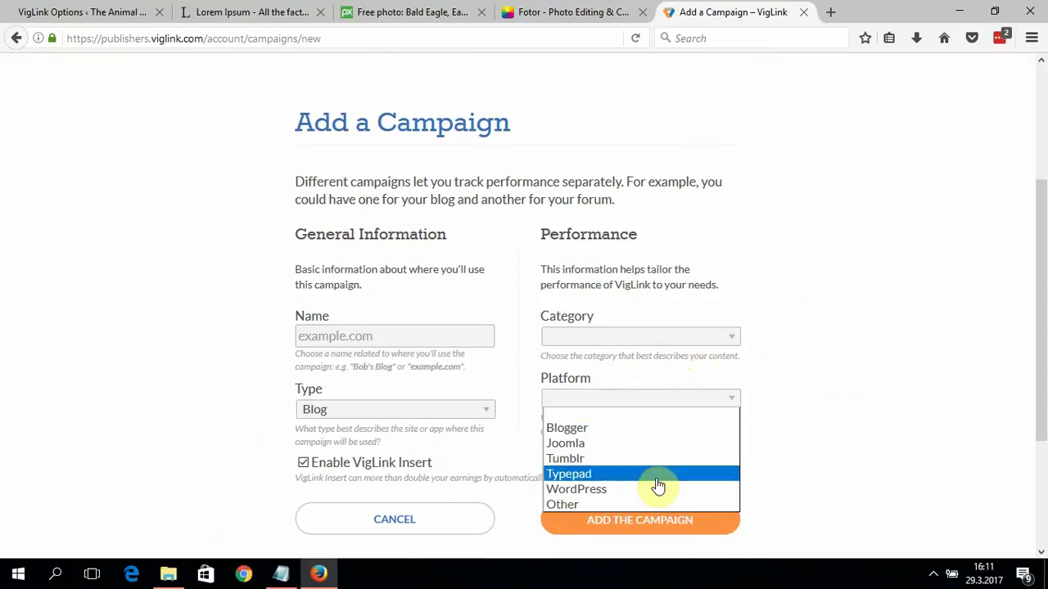
pyautogui.click(657, 489)
pyautogui.click(645, 521)
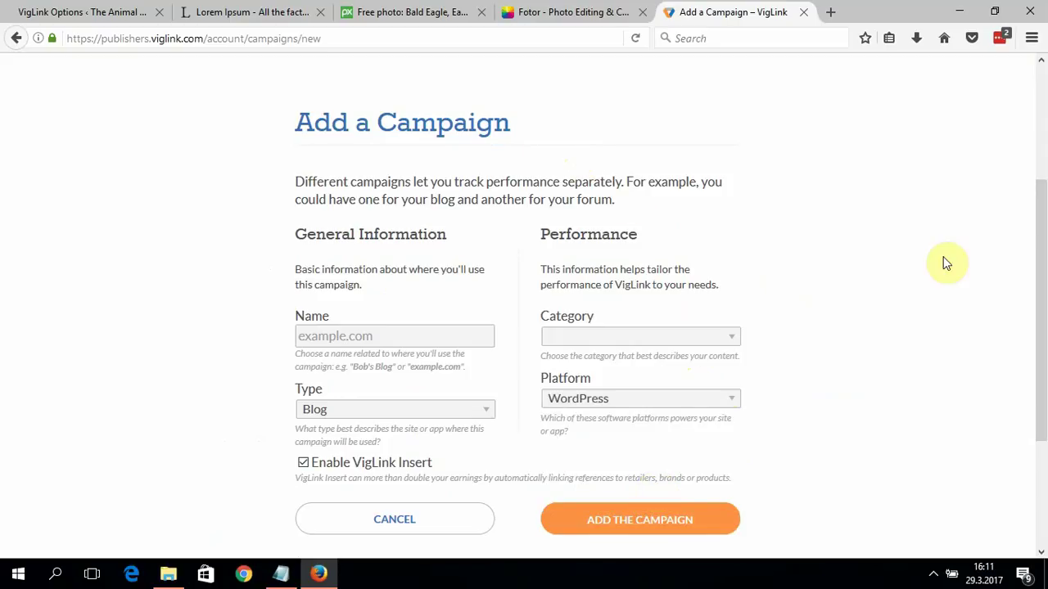
pyautogui.click(78, 12)
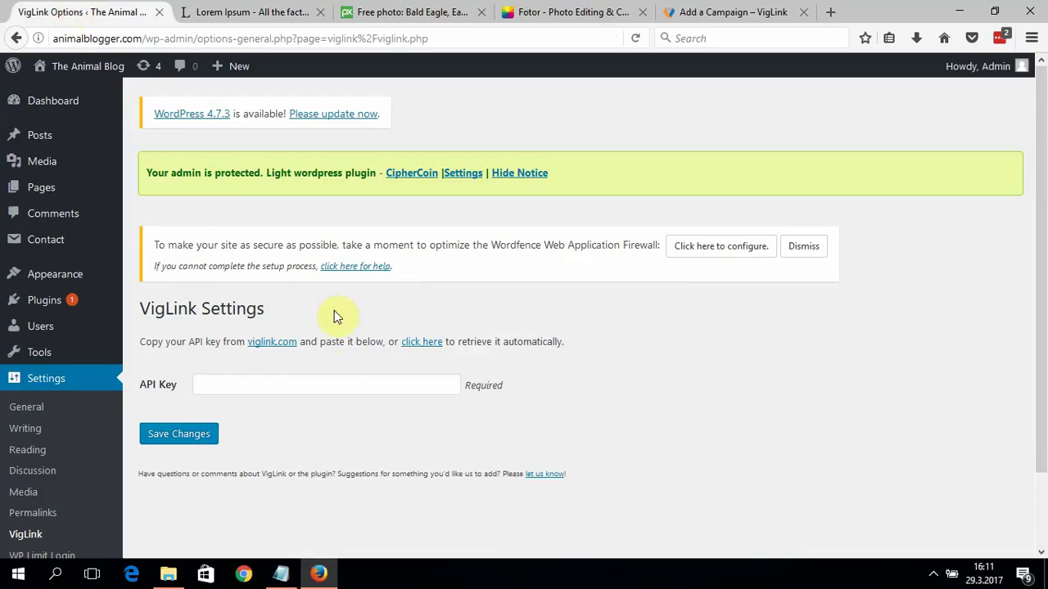
# Fill the VigLink API Key field with the saved key, save, and return to the campaign page.
pyautogui.doubleClick(327, 379)
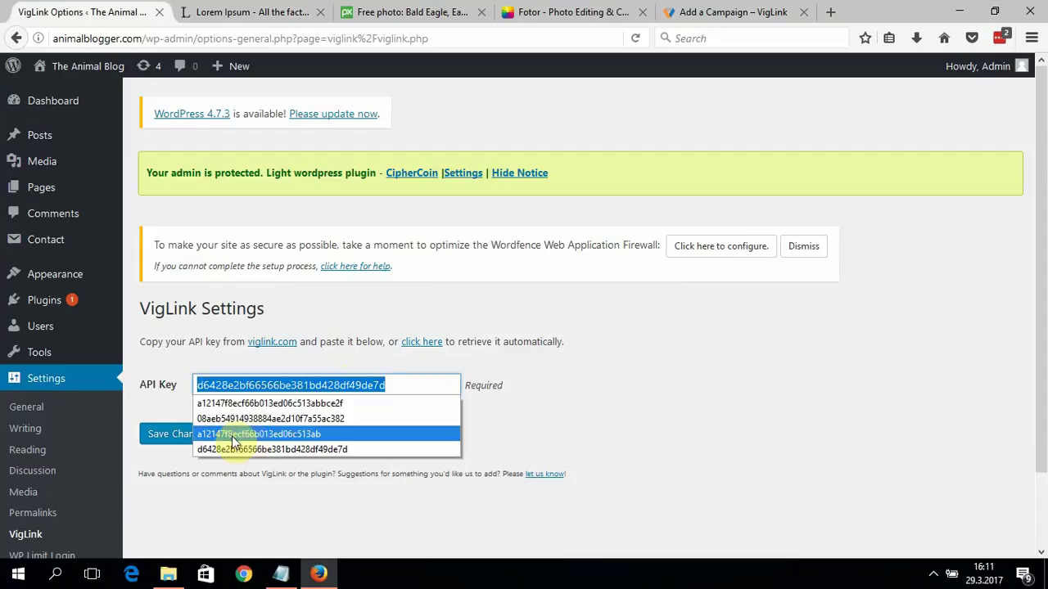
pyautogui.click(205, 448)
pyautogui.click(179, 436)
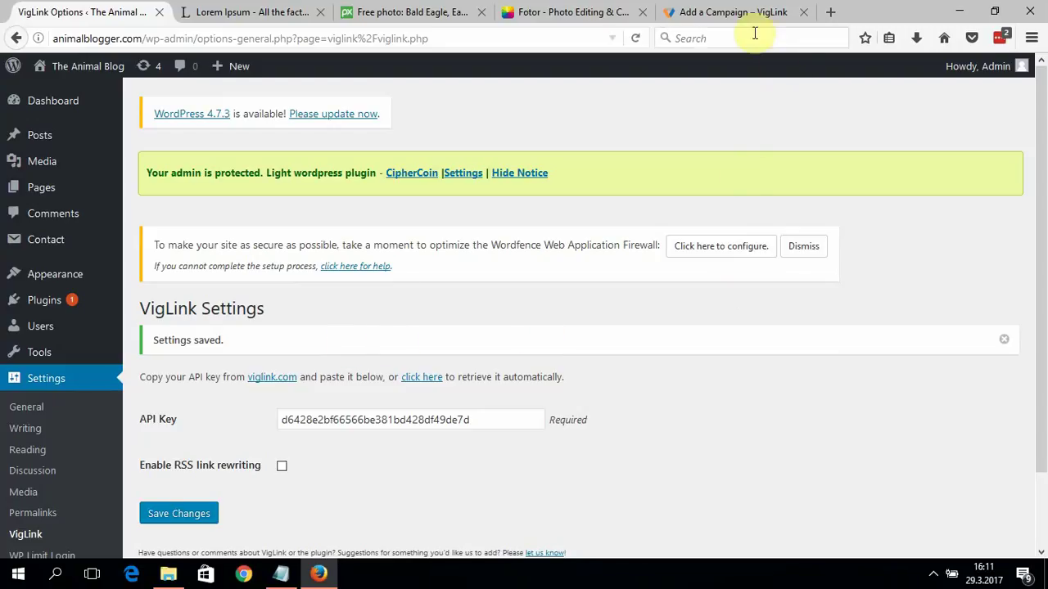
pyautogui.click(733, 12)
# Run VigLink's installation check on animalblogger.com from Manage > Install.
pyautogui.moveTo(1036, 238); pyautogui.dragTo(1037, 110)
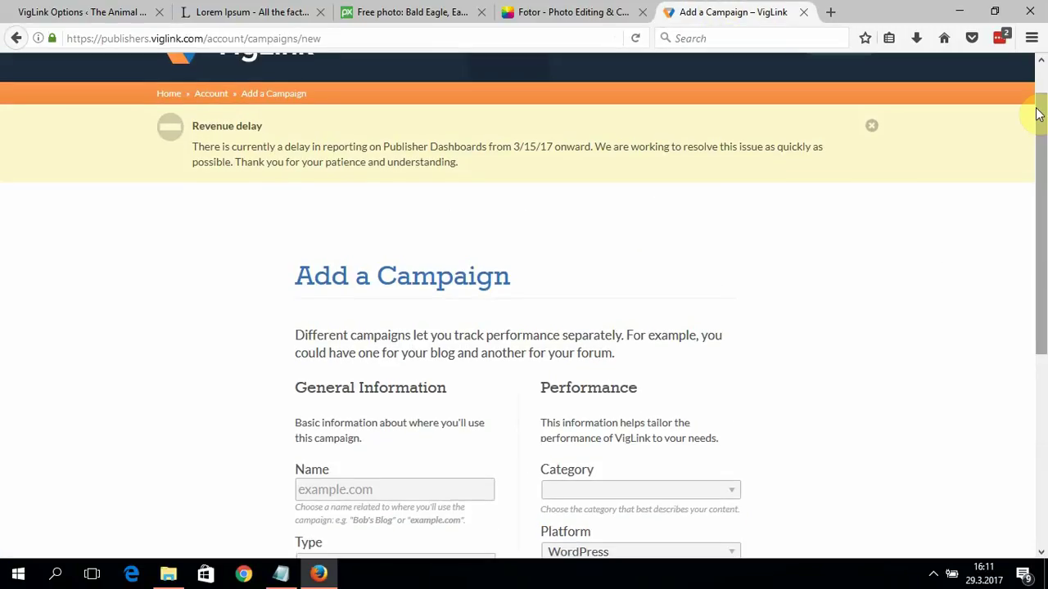
pyautogui.scroll(1, 1044, 254)
pyautogui.moveTo(502, 92)
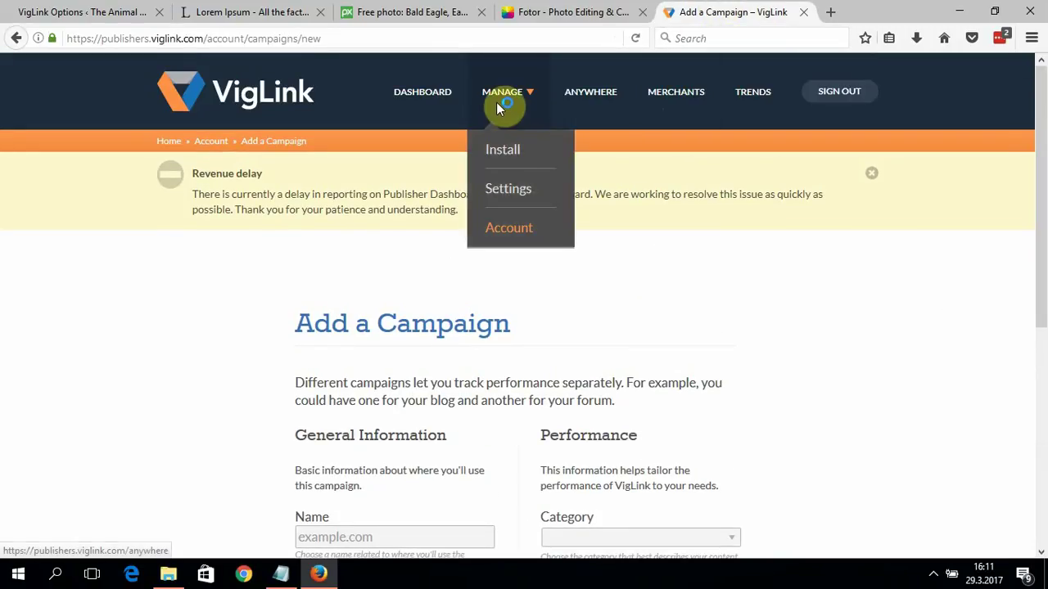
pyautogui.click(499, 157)
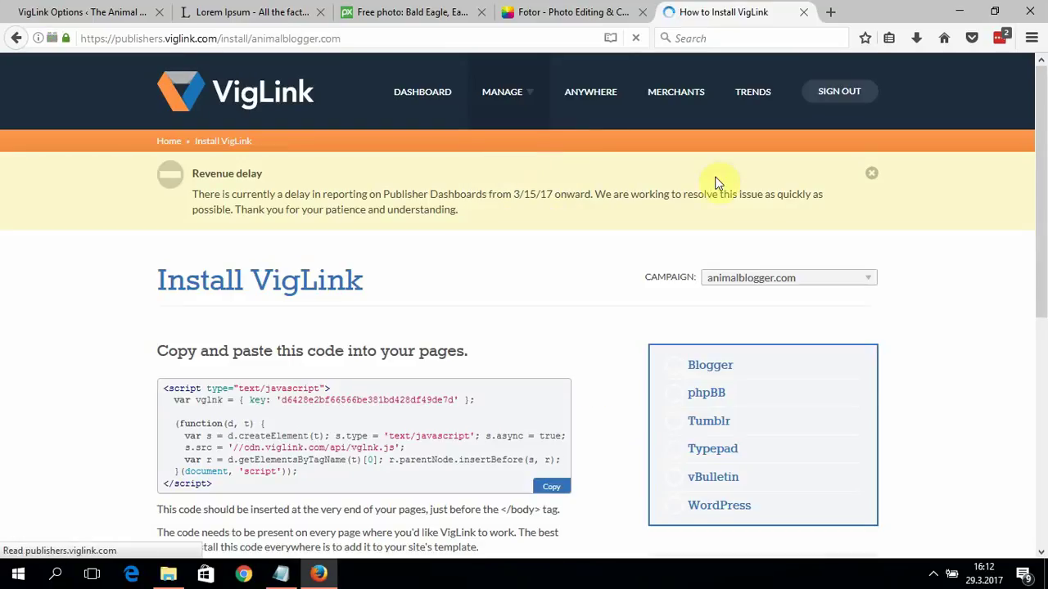
pyautogui.scroll(-5, 1026, 327)
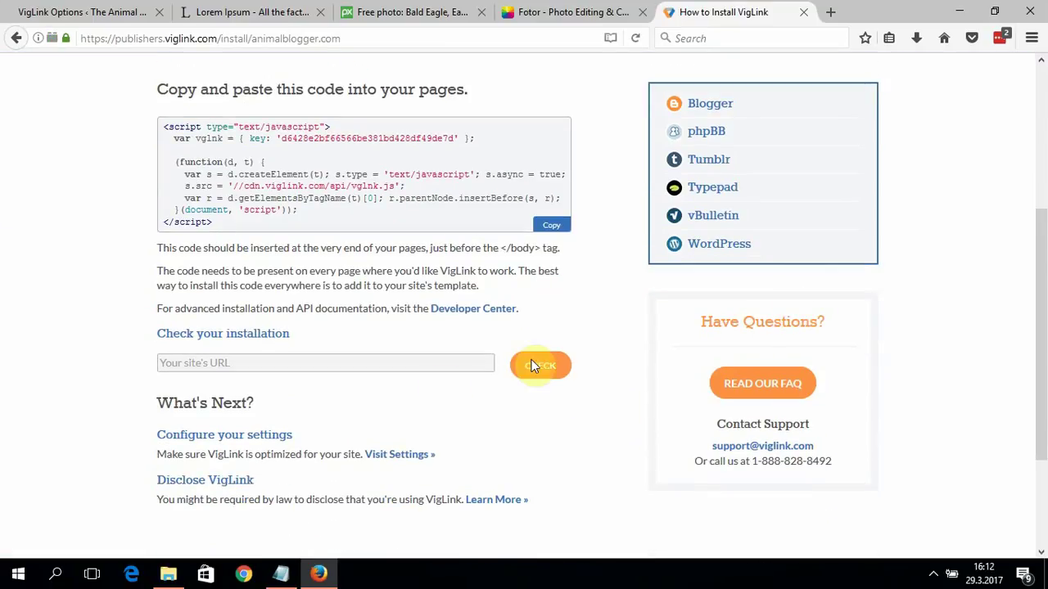
pyautogui.write('animalblogger.com')
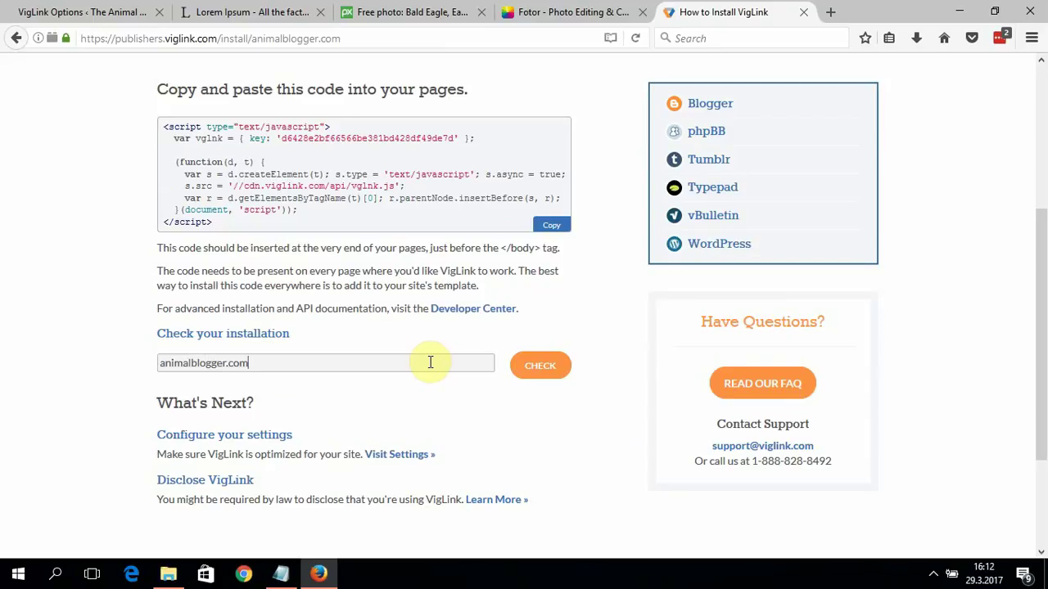
pyautogui.click(540, 376)
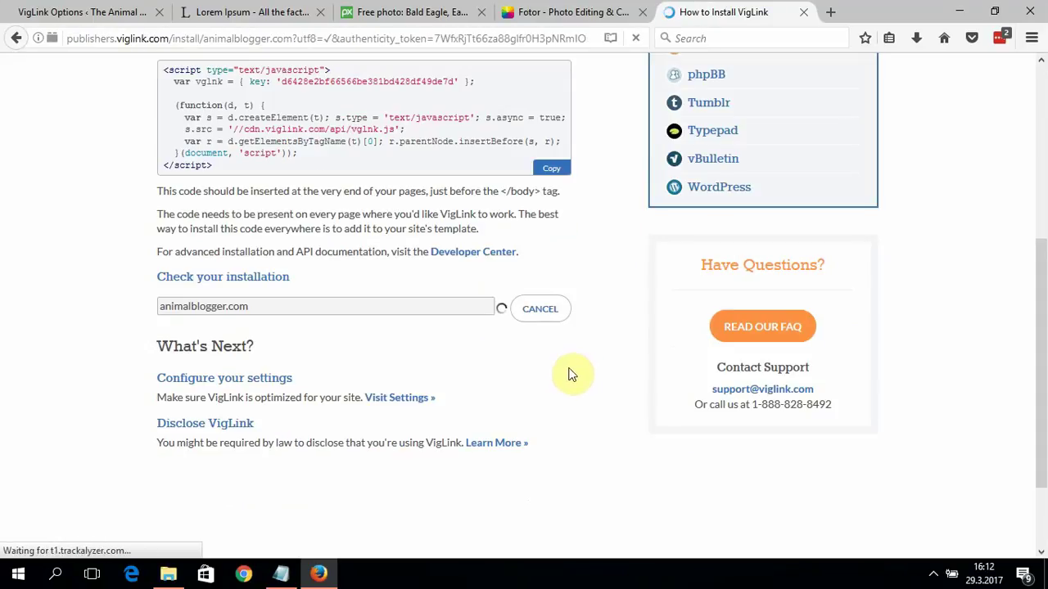
pyautogui.scroll(-2, 572, 374)
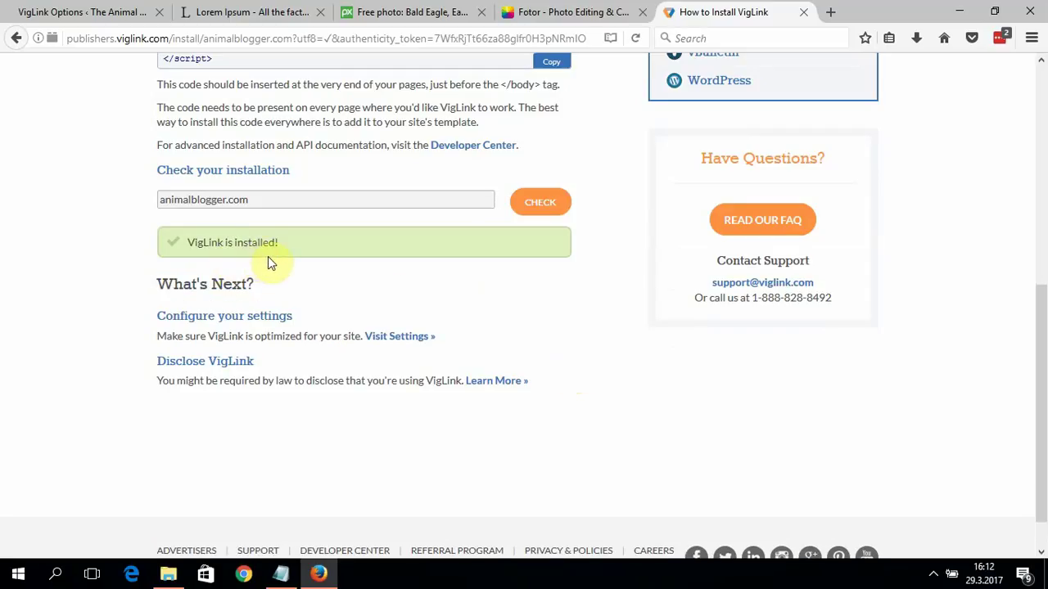
pyautogui.click(121, 10)
pyautogui.click(87, 67)
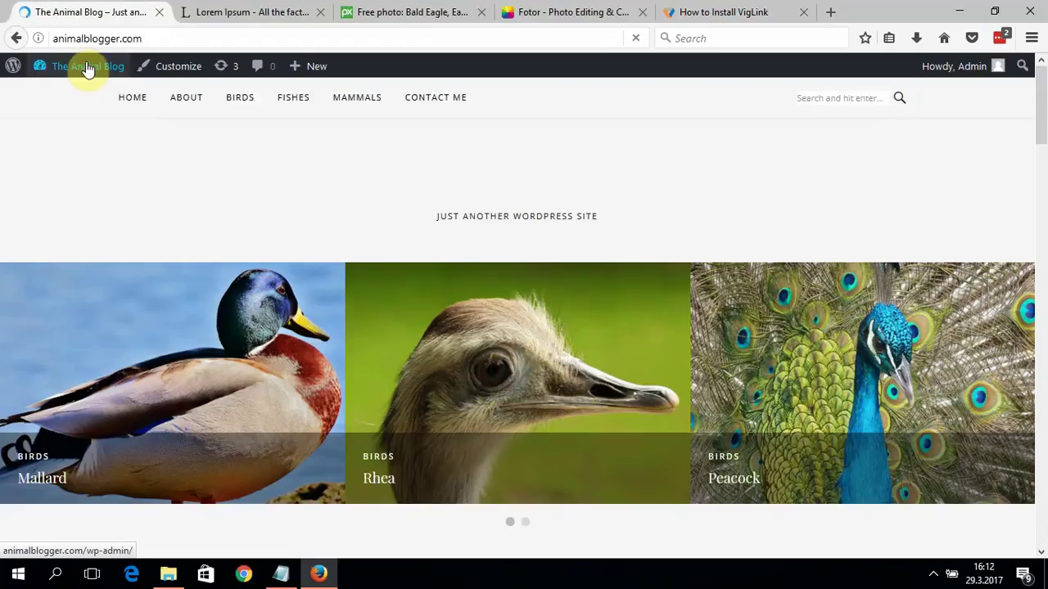
pyautogui.moveTo(1041, 169); pyautogui.dragTo(1039, 223)
pyautogui.click(209, 527)
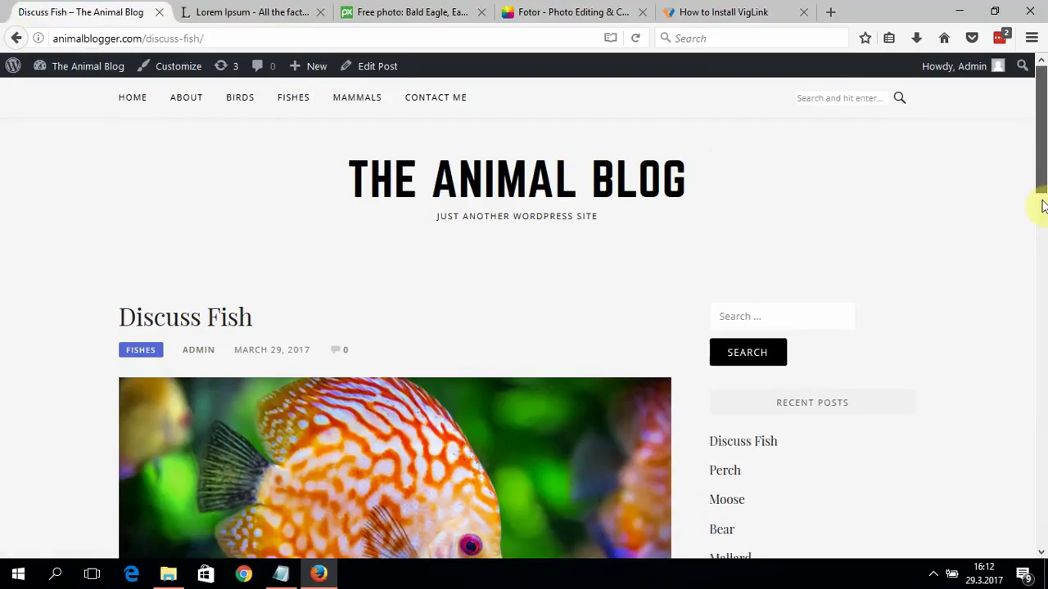
pyautogui.moveTo(1043, 206); pyautogui.dragTo(1036, 325)
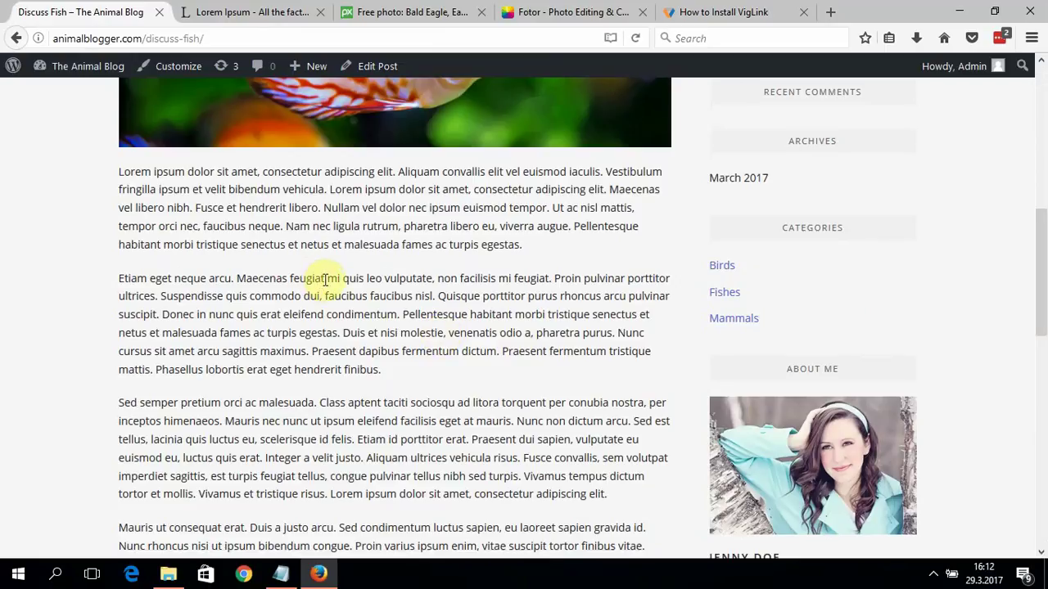
pyautogui.moveTo(288, 278); pyautogui.dragTo(249, 278)
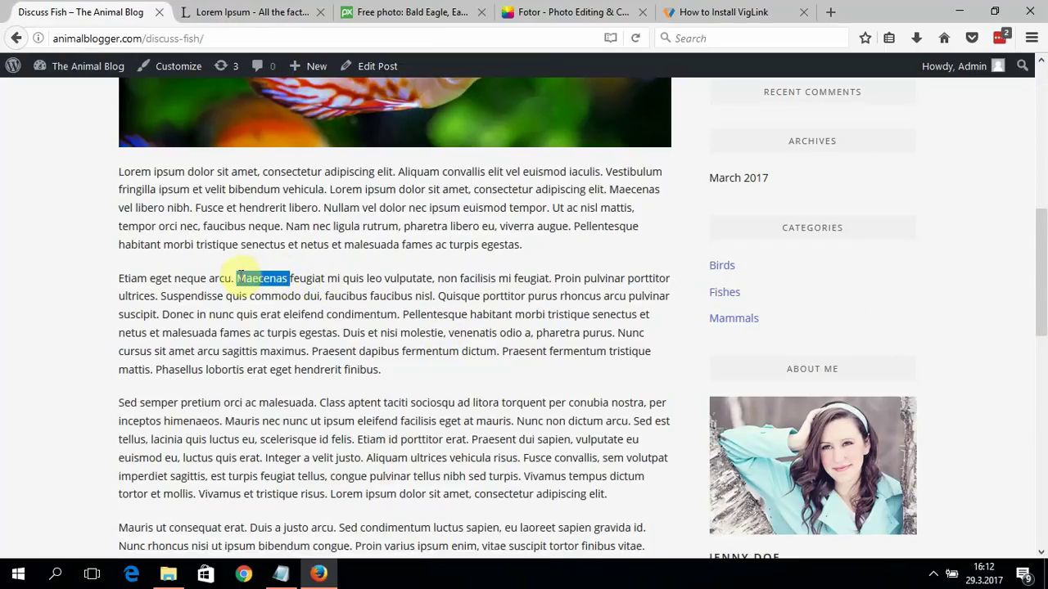
pyautogui.click(286, 278)
pyautogui.moveTo(252, 279)
pyautogui.mouseDown()
pyautogui.moveTo(271, 282)
pyautogui.moveTo(236, 278)
pyautogui.mouseUp()
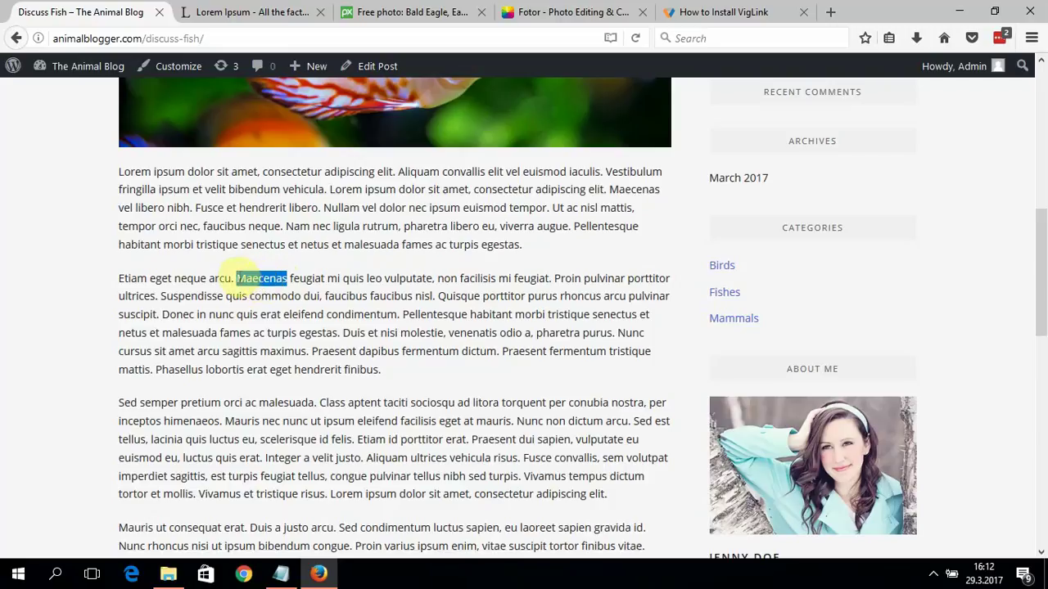
pyautogui.click(255, 296)
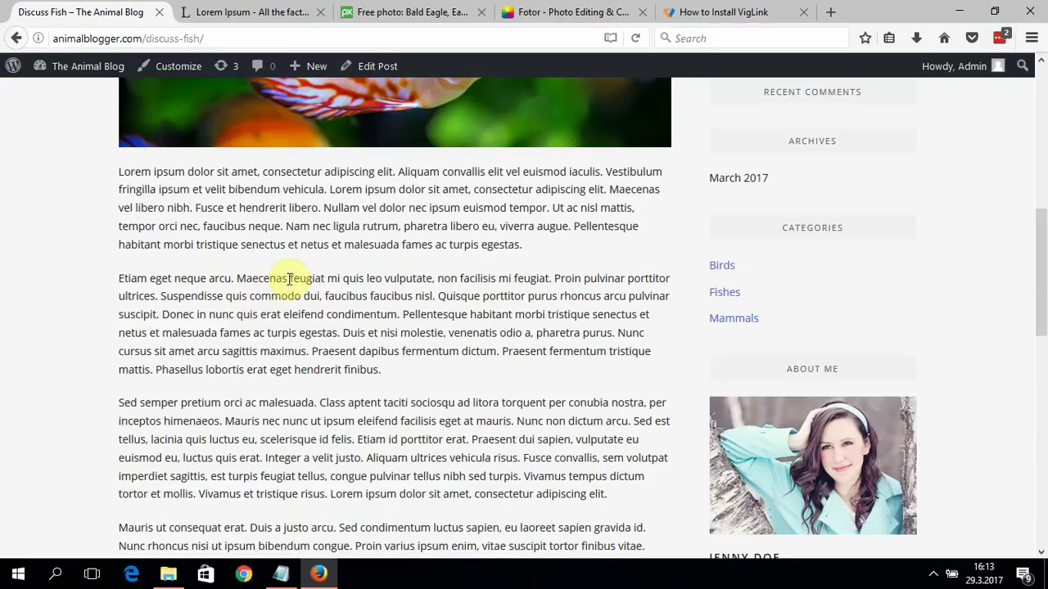
pyautogui.moveTo(289, 279); pyautogui.dragTo(239, 276)
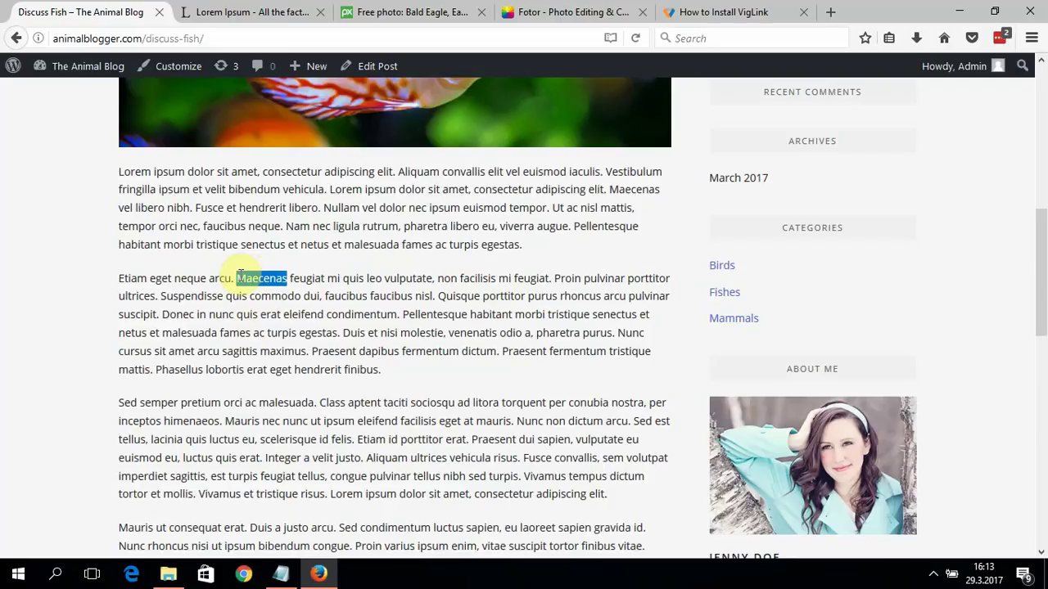
pyautogui.click(429, 302)
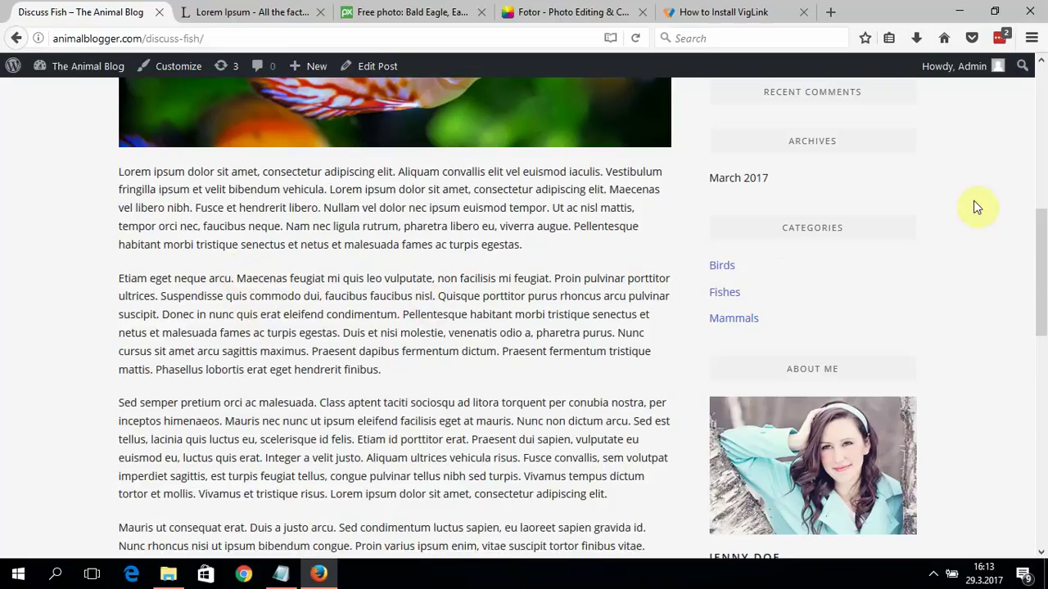
pyautogui.scroll(-1, 1041, 237)
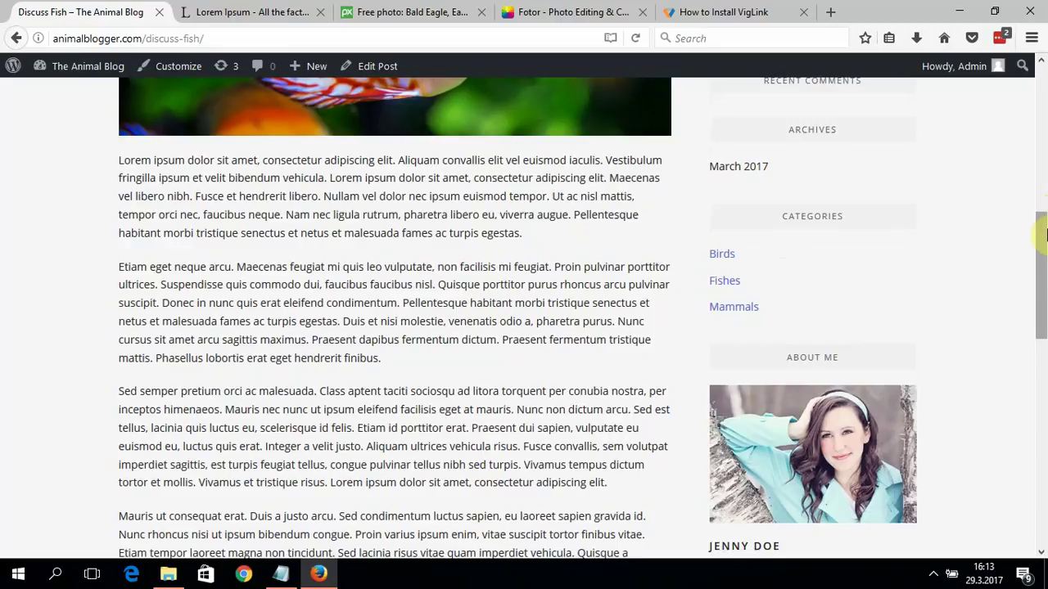
pyautogui.moveTo(1044, 245); pyautogui.dragTo(1045, 249)
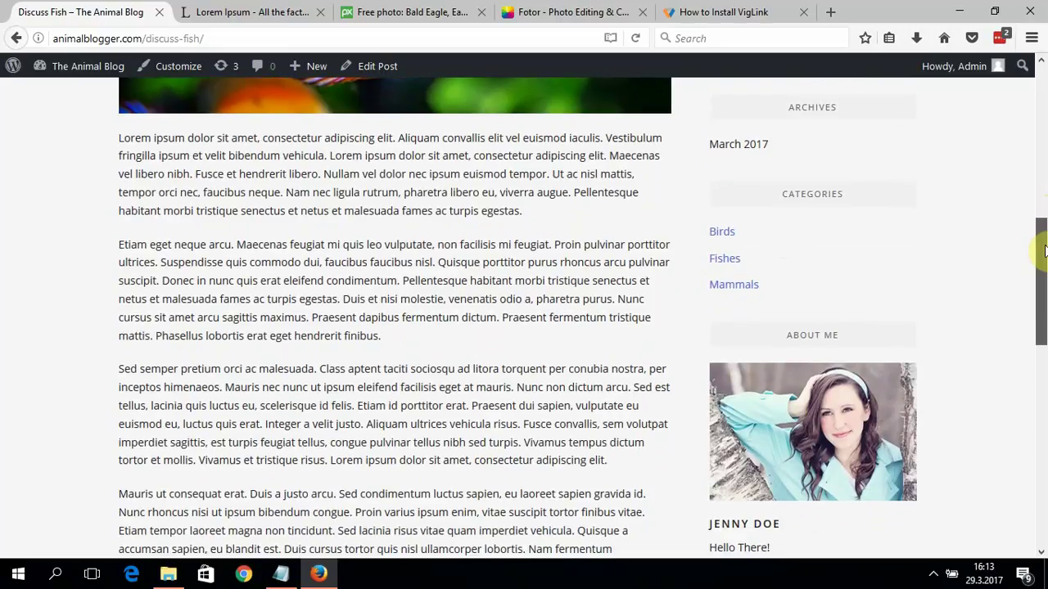
pyautogui.moveTo(1044, 252); pyautogui.dragTo(1043, 253)
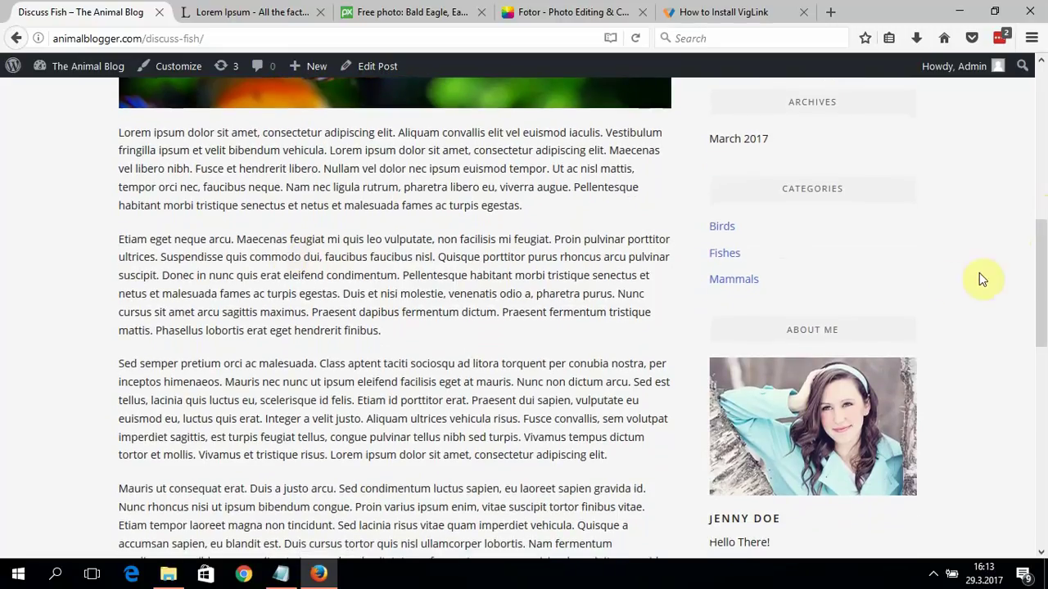
pyautogui.moveTo(1040, 271); pyautogui.dragTo(1044, 277)
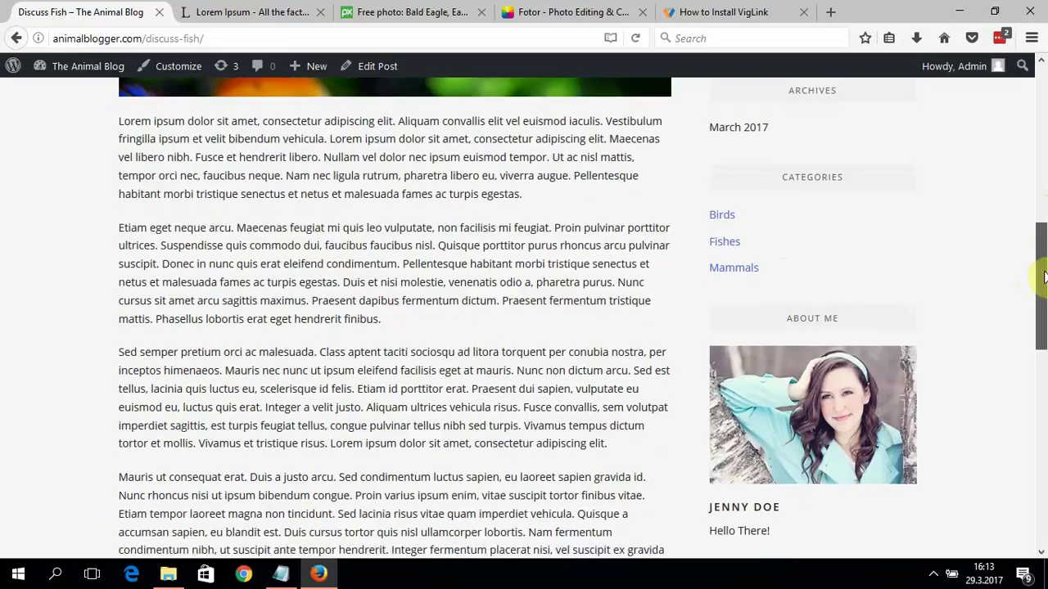
pyautogui.moveTo(1045, 277); pyautogui.dragTo(1042, 274)
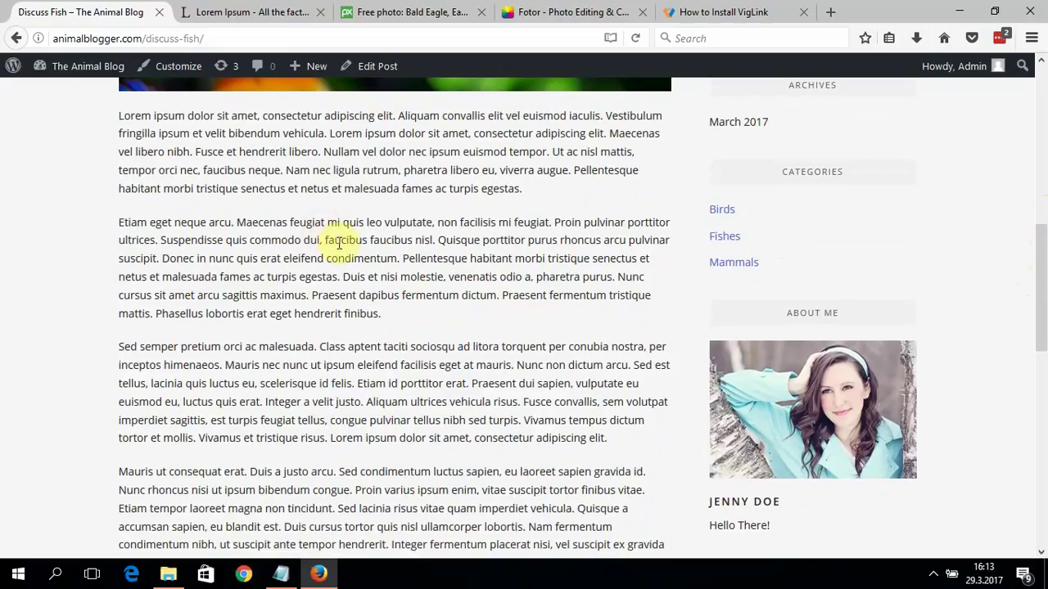
pyautogui.moveTo(287, 222)
pyautogui.mouseDown()
pyautogui.moveTo(241, 222)
pyautogui.moveTo(274, 232)
pyautogui.mouseUp()
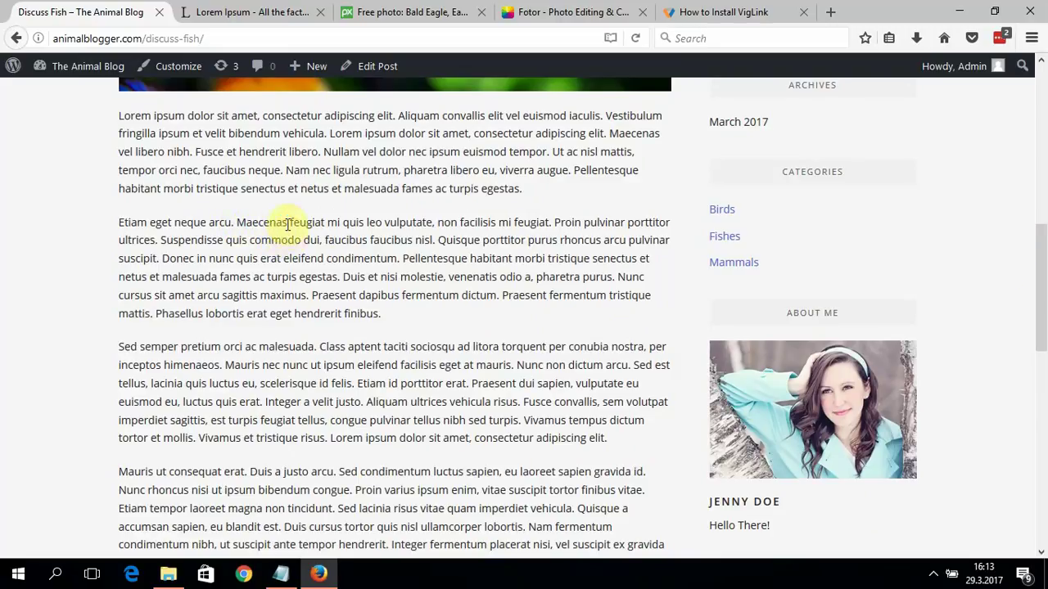
pyautogui.moveTo(287, 224); pyautogui.dragTo(247, 220)
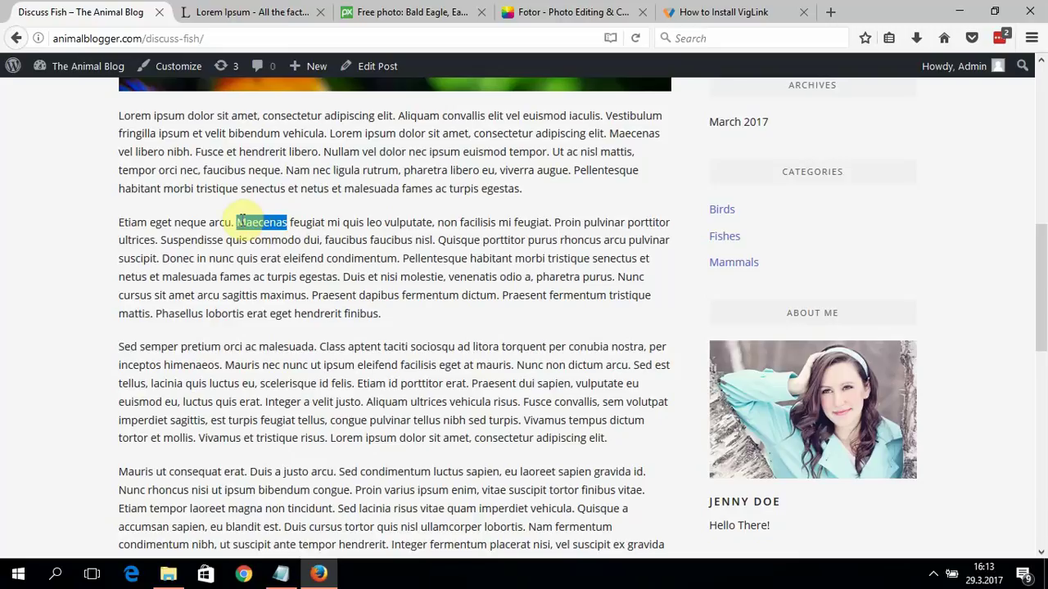
pyautogui.click(288, 222)
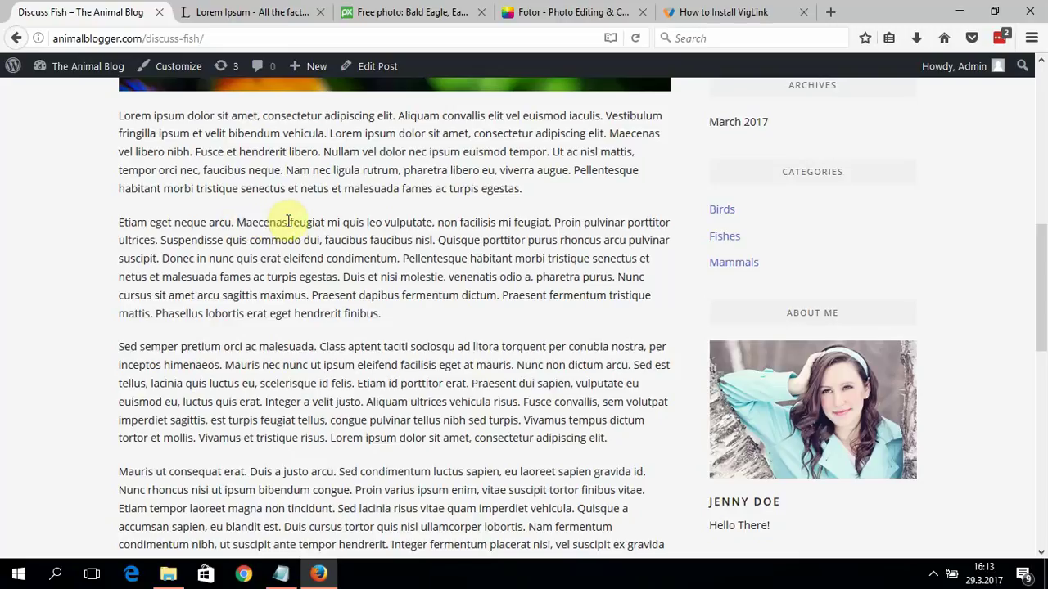
pyautogui.moveTo(288, 221); pyautogui.dragTo(235, 221)
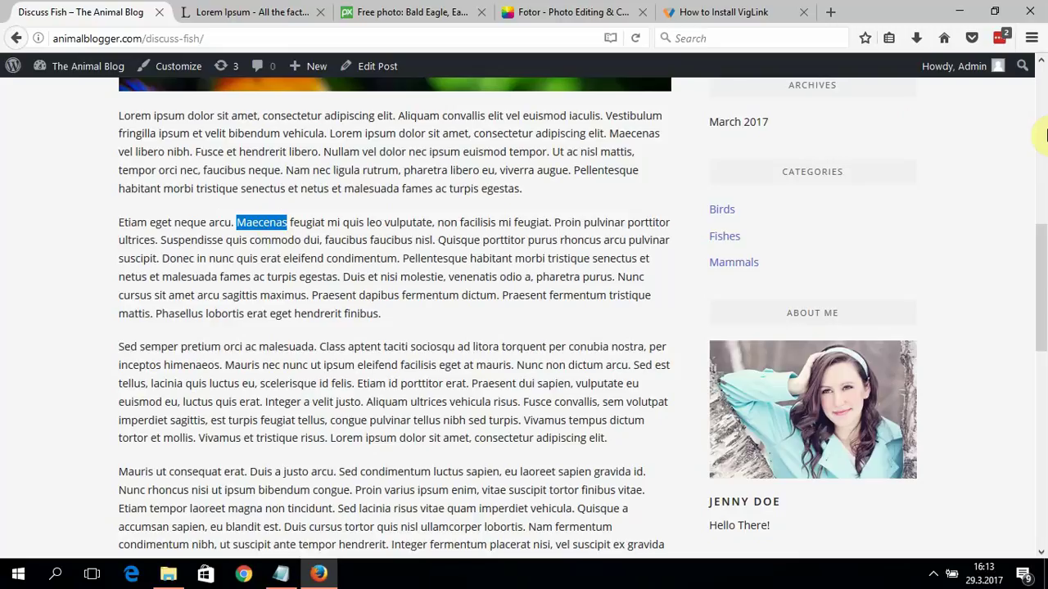
pyautogui.scroll(1, 1044, 247)
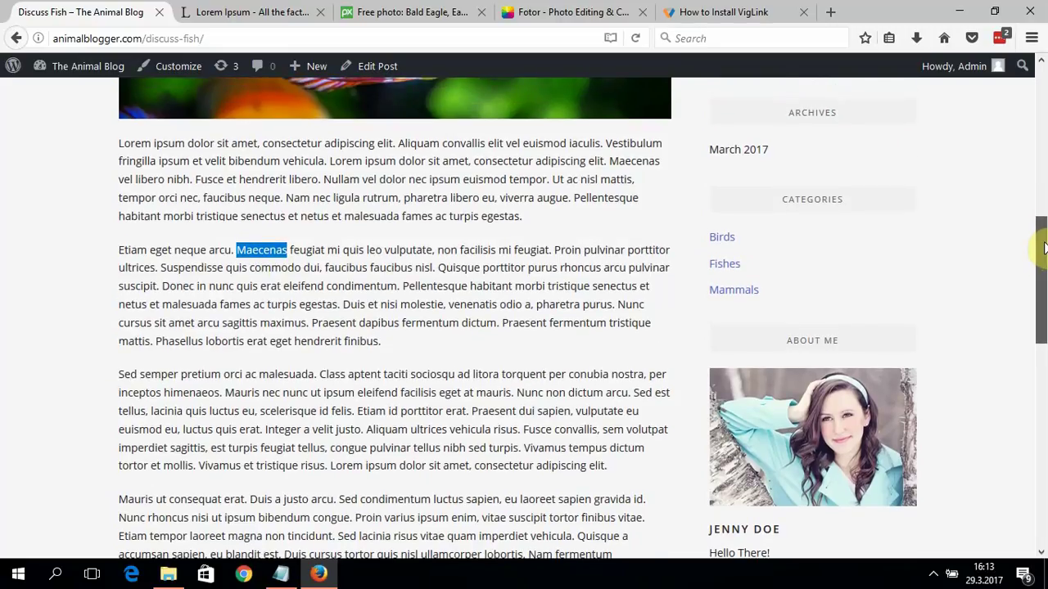
pyautogui.moveTo(1044, 247)
pyautogui.mouseDown()
pyautogui.moveTo(1043, 177)
pyautogui.moveTo(1043, 230)
pyautogui.mouseUp()
pyautogui.click(338, 308)
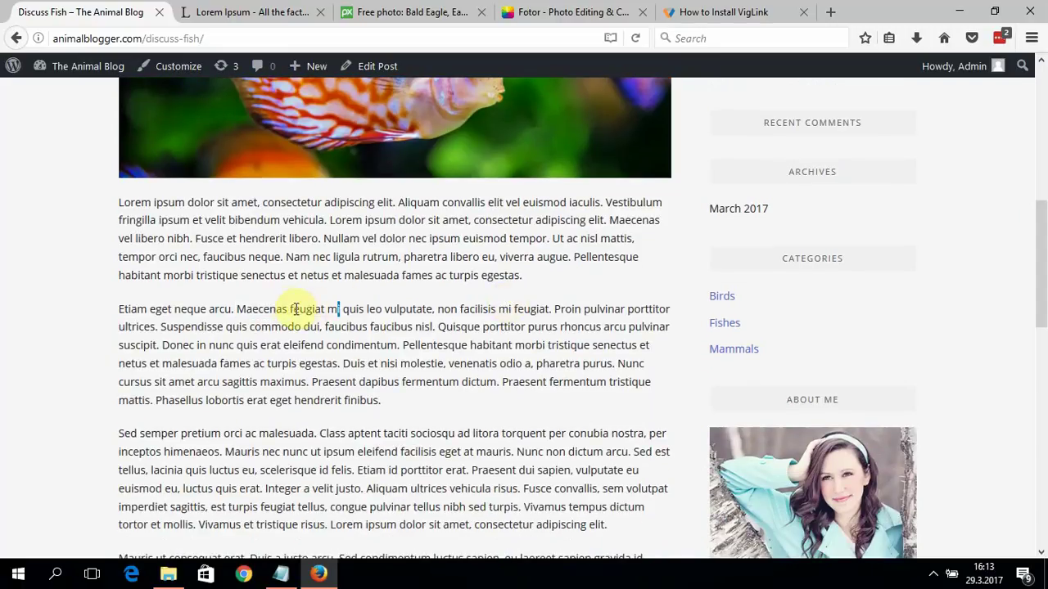
pyautogui.doubleClick(245, 308)
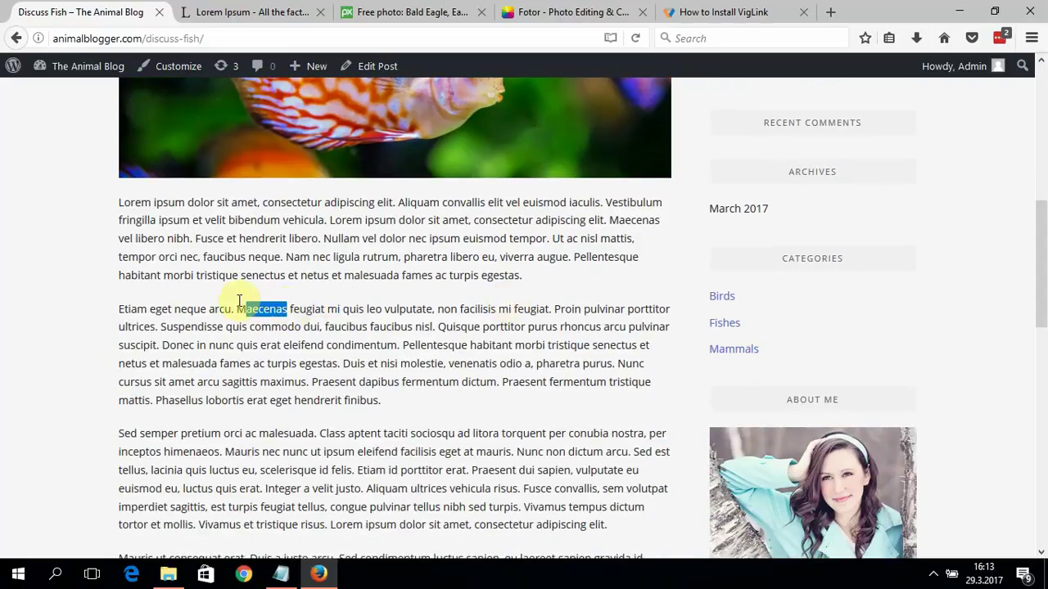
pyautogui.click(250, 309)
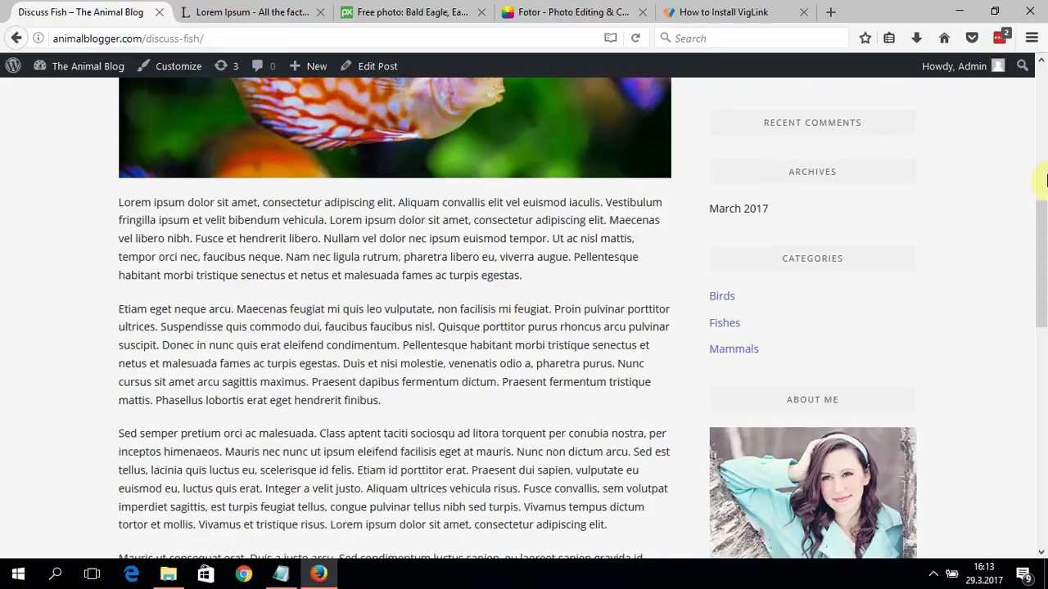
pyautogui.moveTo(1042, 217); pyautogui.dragTo(1028, 139)
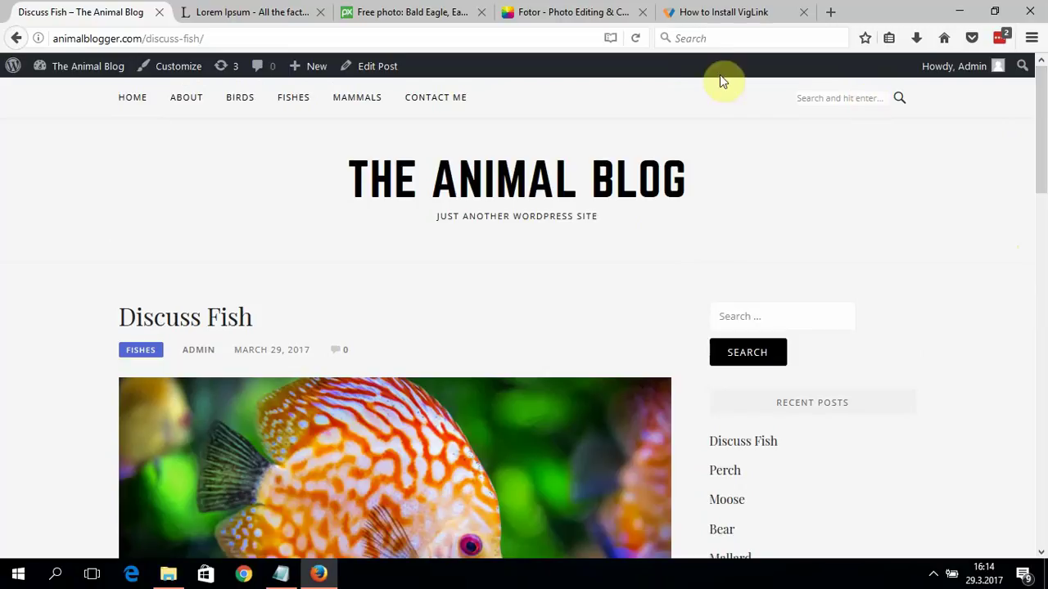
# Go from the admin dashboard to Plugins > Add New.
pyautogui.click(90, 69)
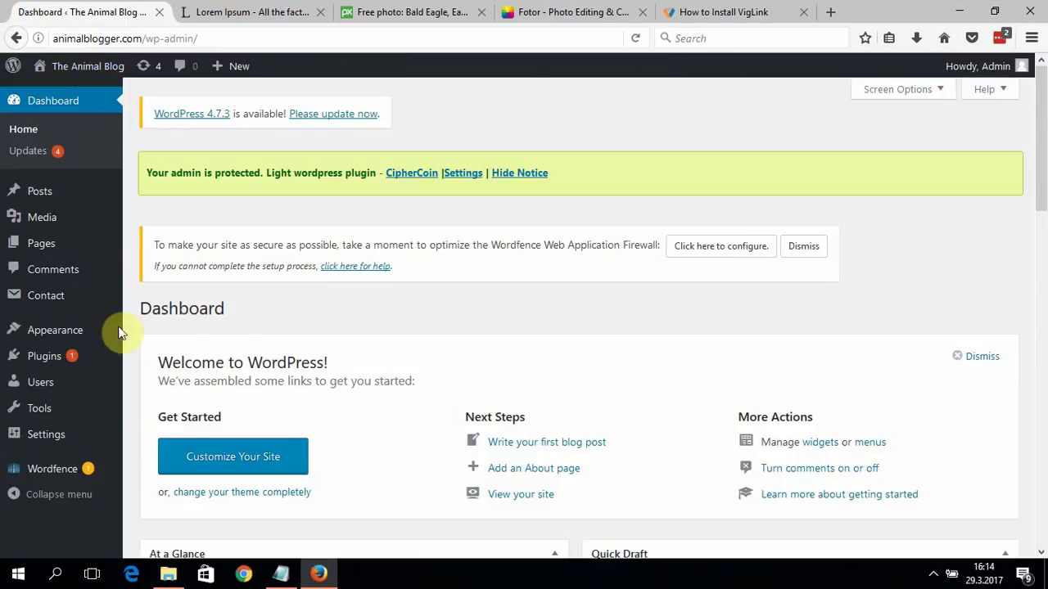
pyautogui.moveTo(109, 337)
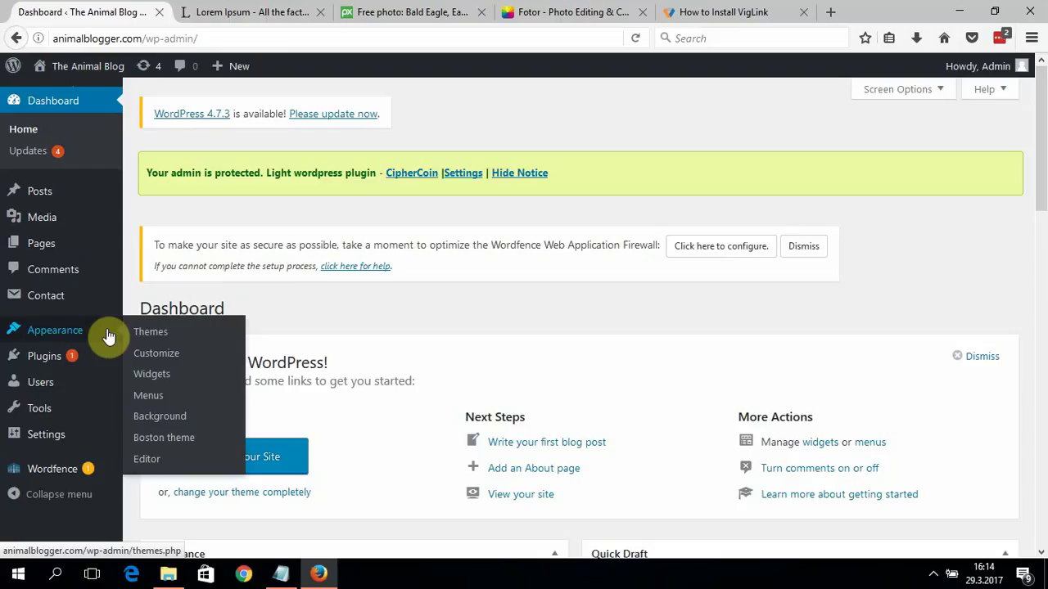
pyautogui.moveTo(93, 355)
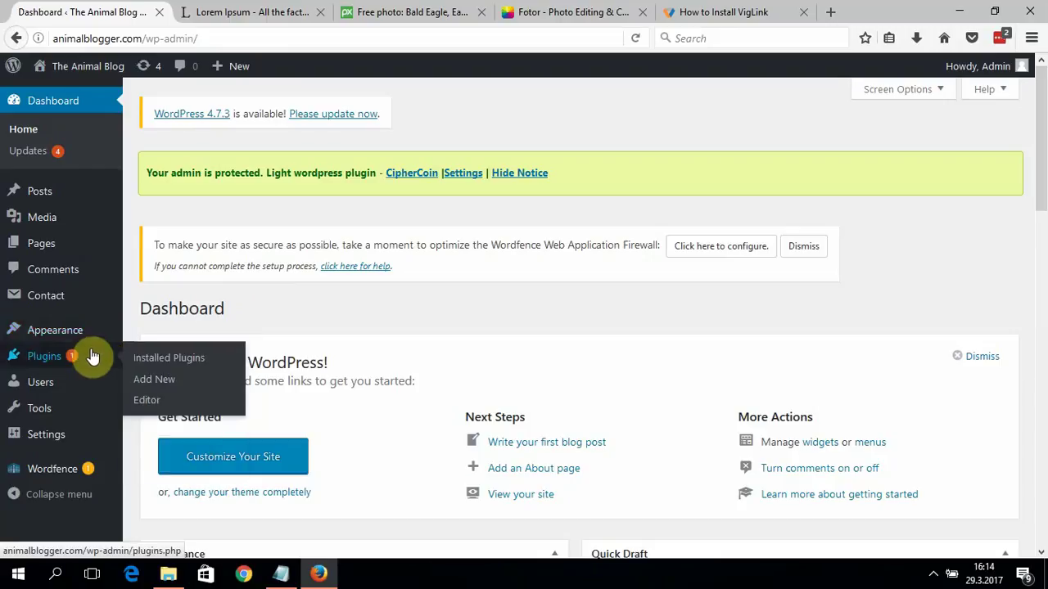
pyautogui.click(169, 388)
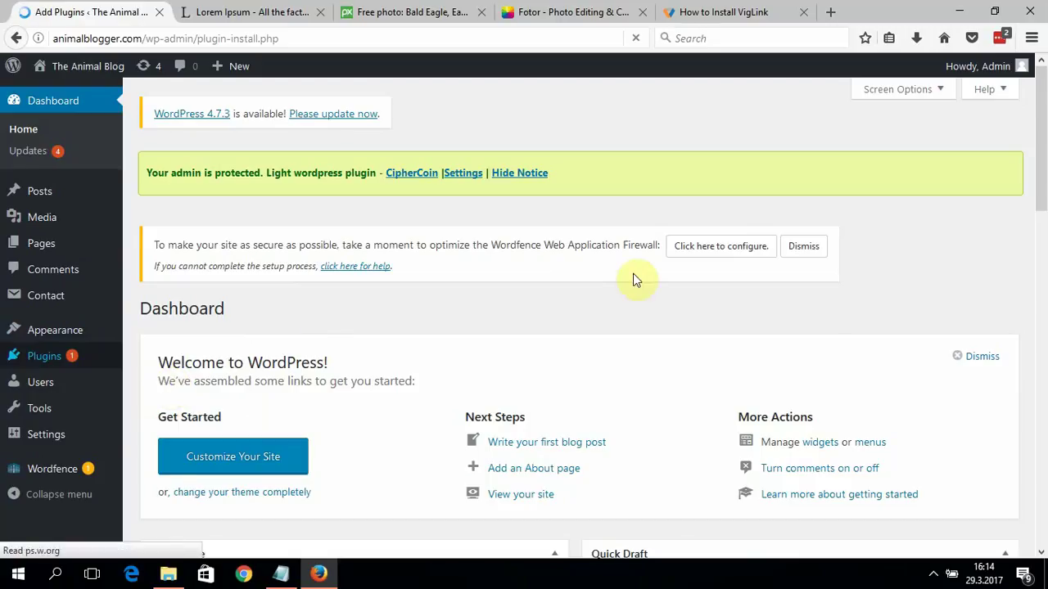
pyautogui.moveTo(1036, 257); pyautogui.dragTo(1044, 282)
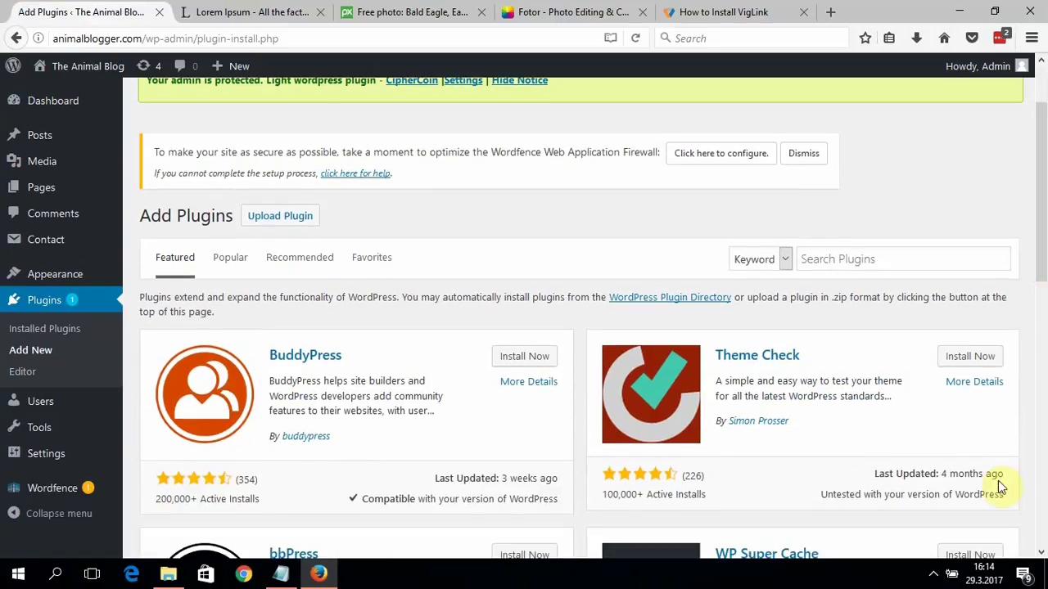
pyautogui.click(932, 573)
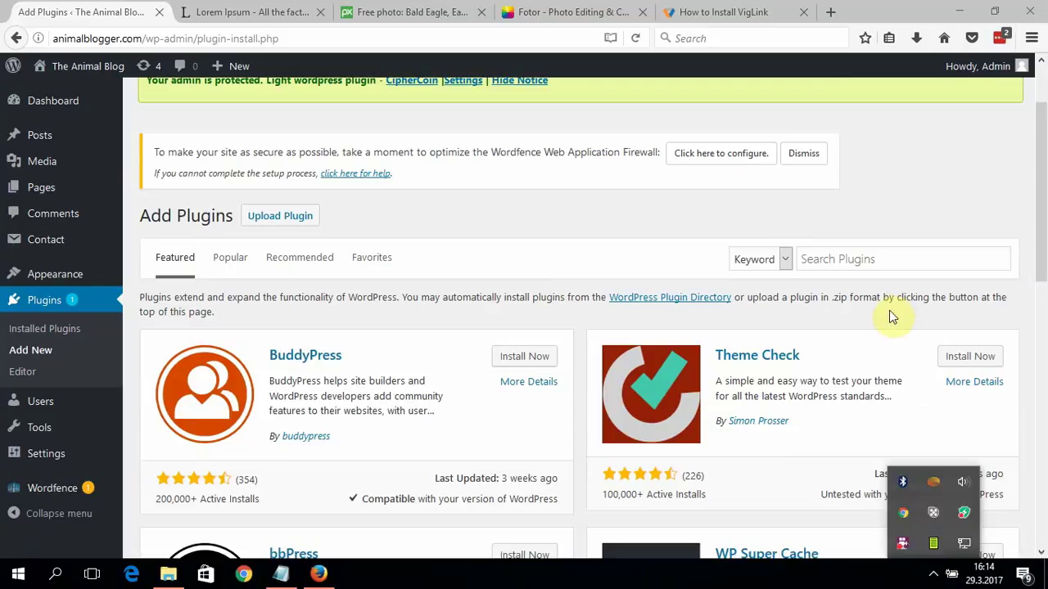
# Search 'kiwi', then install and activate Social Media Share Buttons & Icons by Kiwi.
pyautogui.click(856, 261)
pyautogui.click(855, 260)
pyautogui.write('kw')
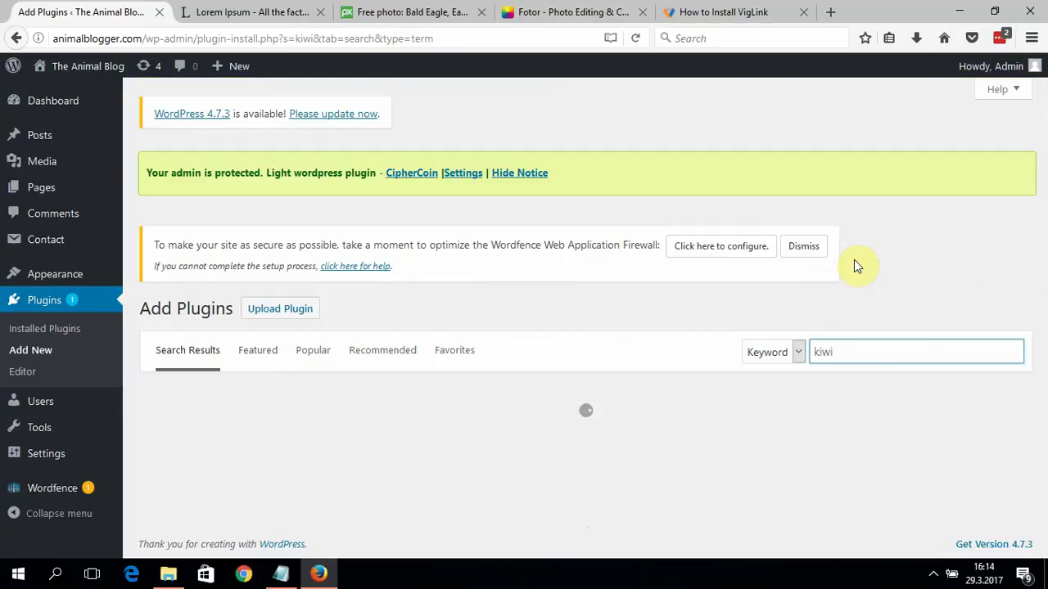
pyautogui.scroll(-2, 1040, 221)
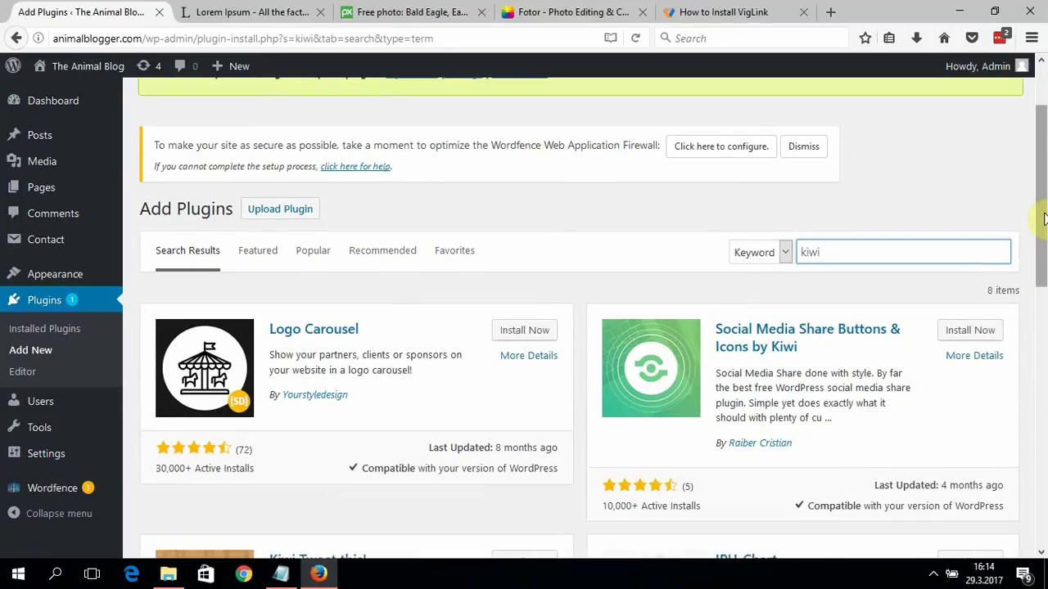
pyautogui.click(978, 334)
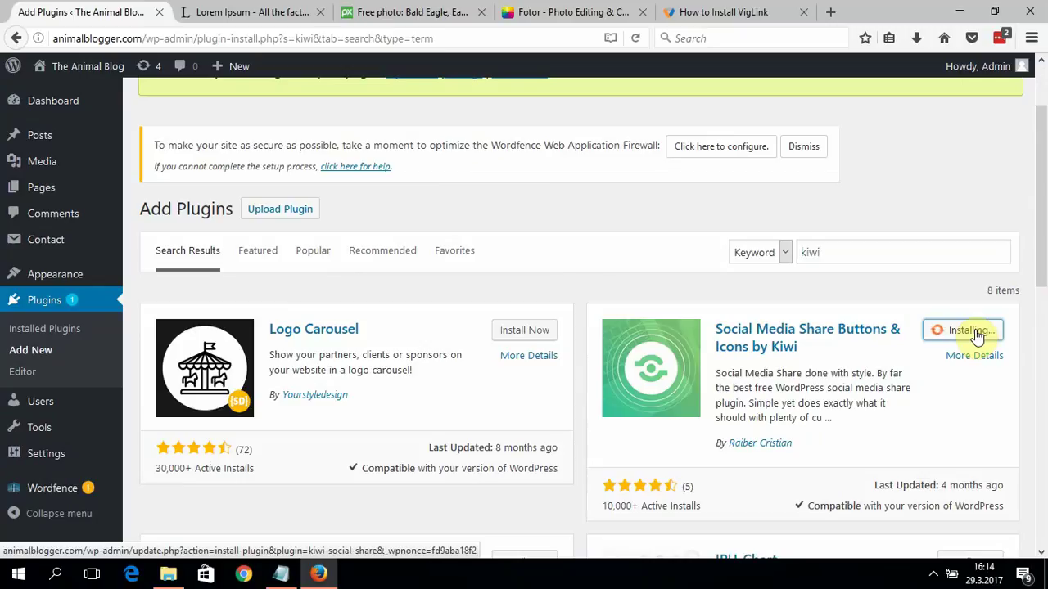
pyautogui.click(971, 335)
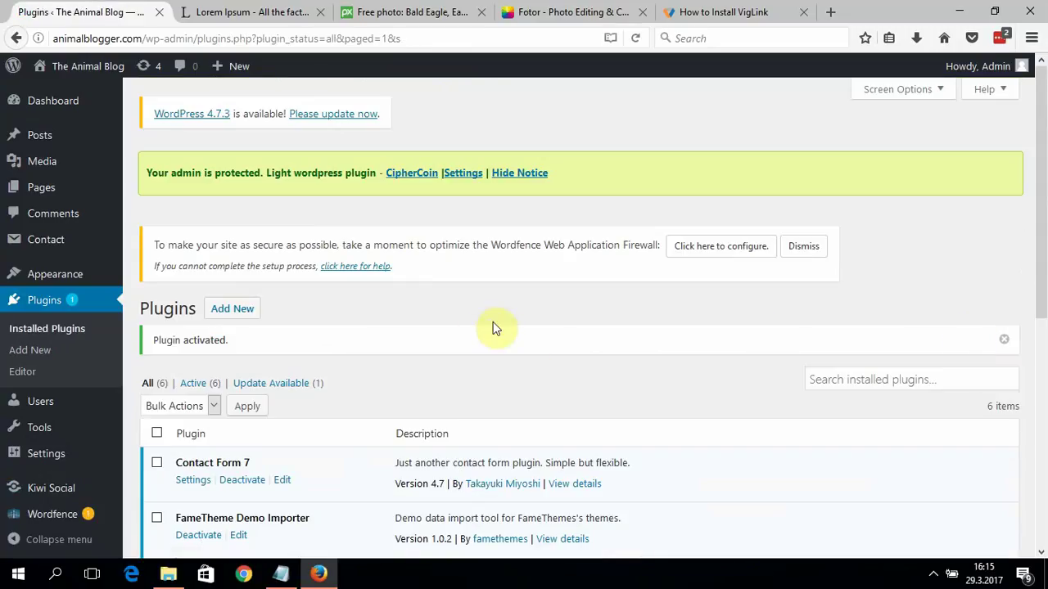
# Turn off the Email share button in Kiwi Social settings.
pyautogui.moveTo(1042, 251); pyautogui.dragTo(830, 261)
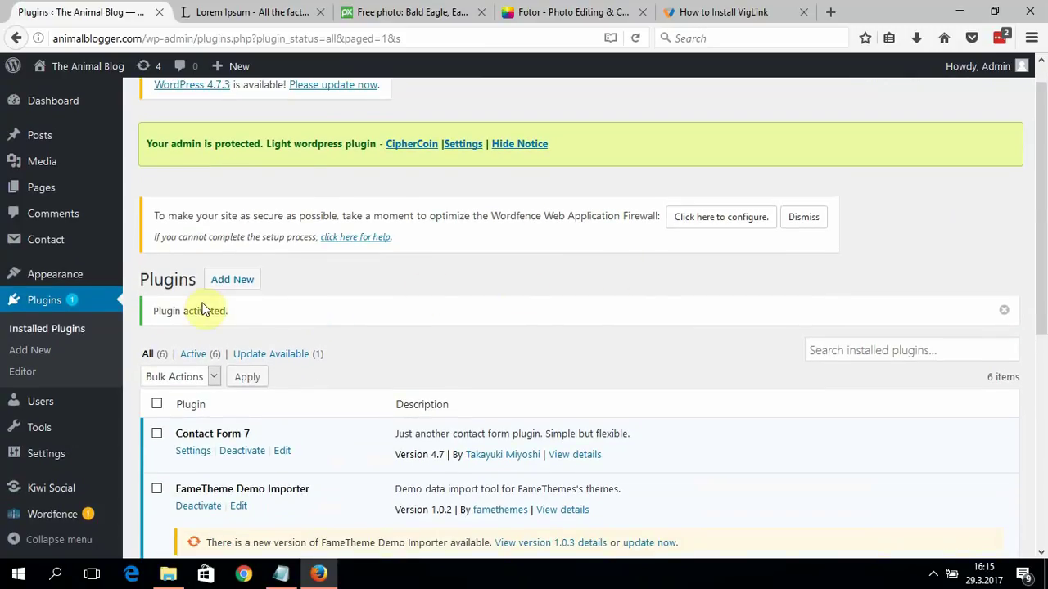
pyautogui.click(75, 493)
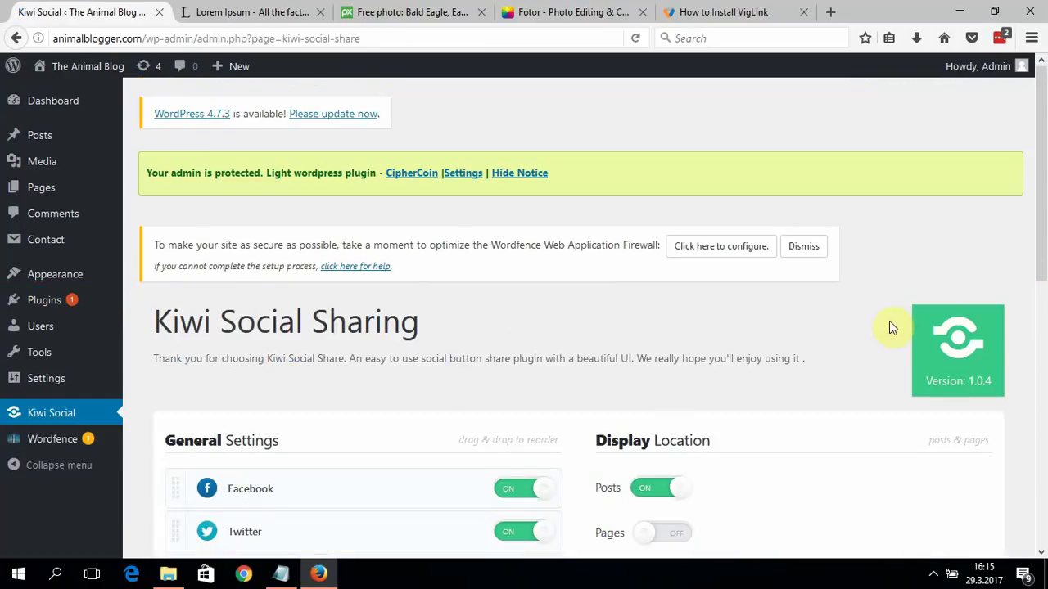
pyautogui.moveTo(1042, 232); pyautogui.dragTo(1033, 344)
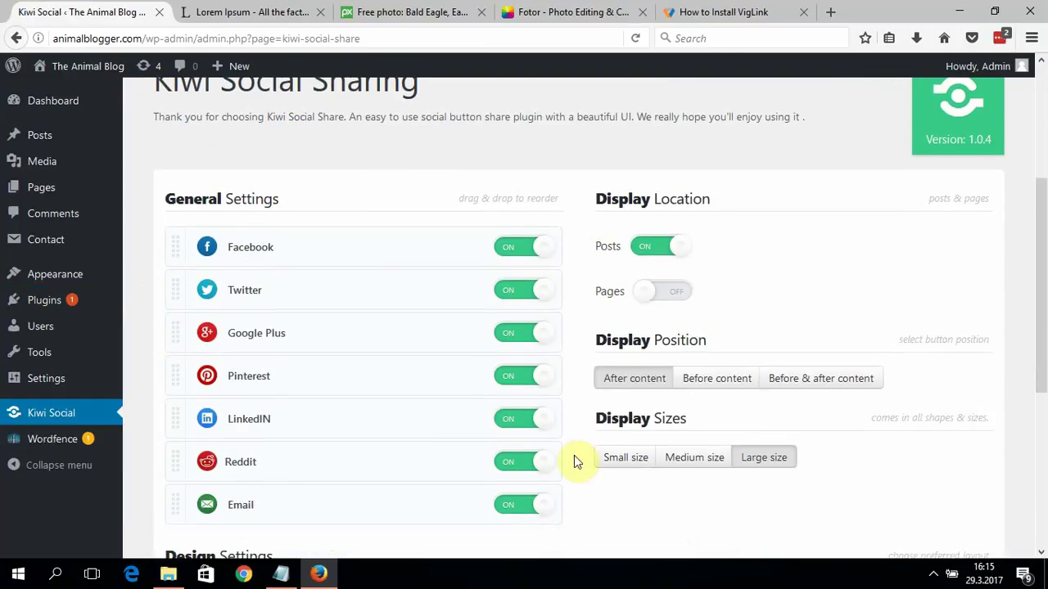
pyautogui.click(519, 502)
# Set Display Position to 'Before content' and save the Kiwi Social settings.
pyautogui.scroll(3, 1041, 143)
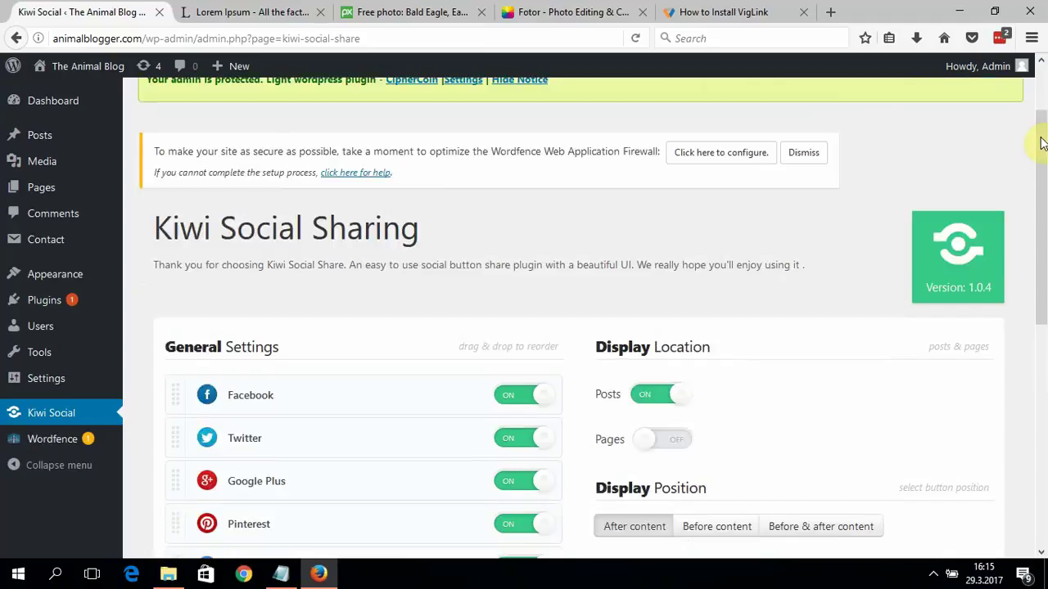
pyautogui.scroll(-4, 1038, 192)
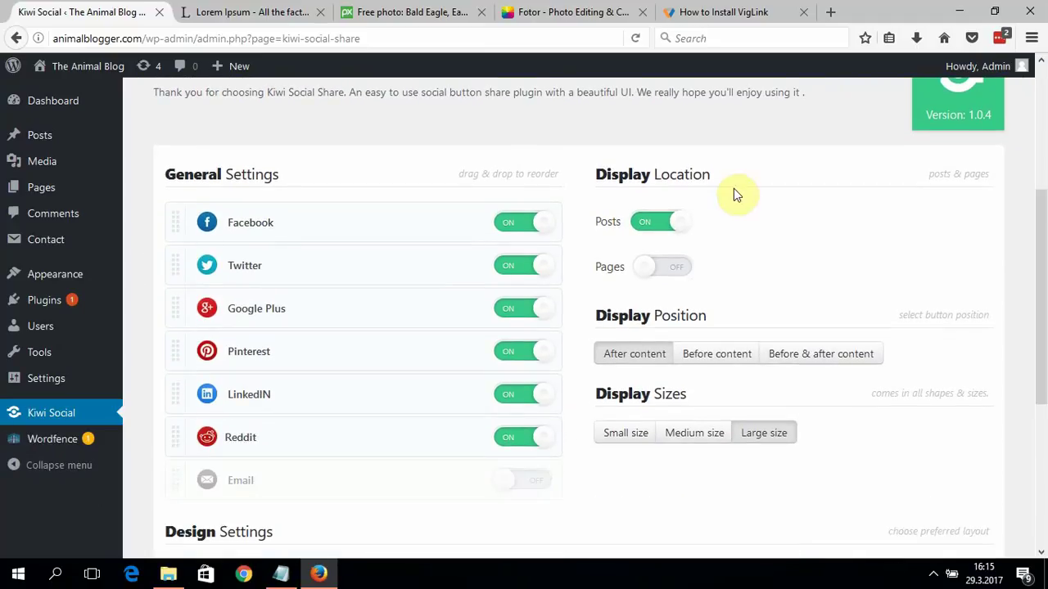
pyautogui.click(748, 353)
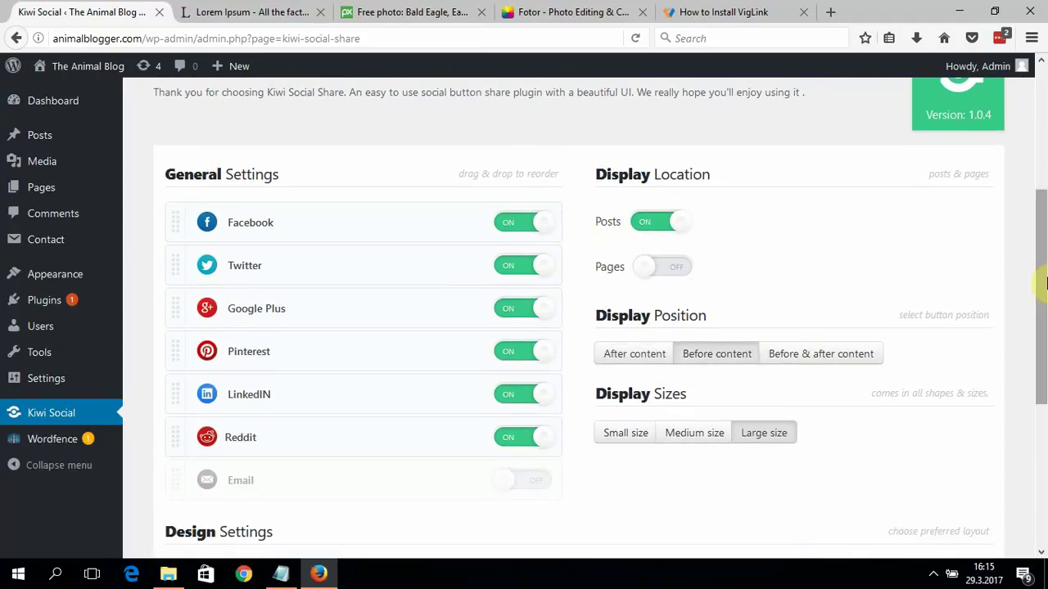
pyautogui.moveTo(1038, 280); pyautogui.dragTo(1046, 368)
pyautogui.scroll(-2, 1039, 385)
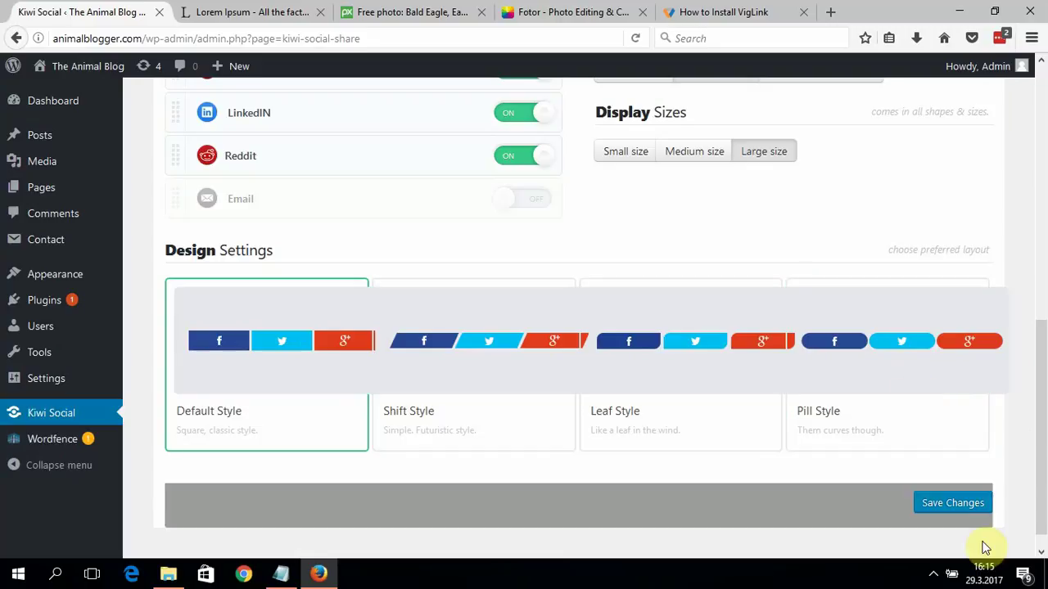
pyautogui.click(968, 507)
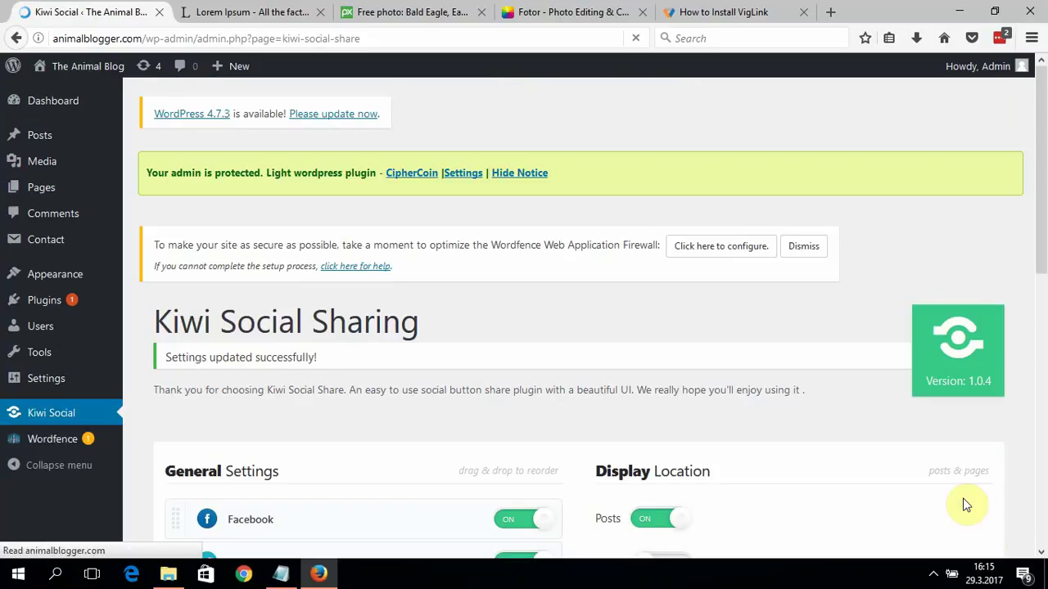
# View the live Discuss Fish post and scroll to the Kiwi share buttons above the text.
pyautogui.click(65, 78)
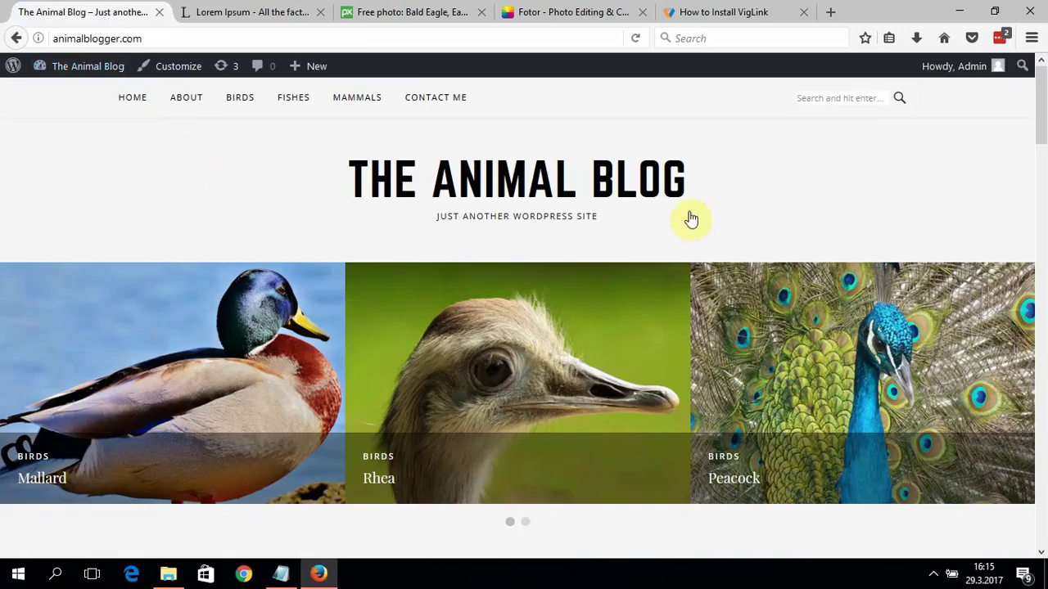
pyautogui.click(1042, 154)
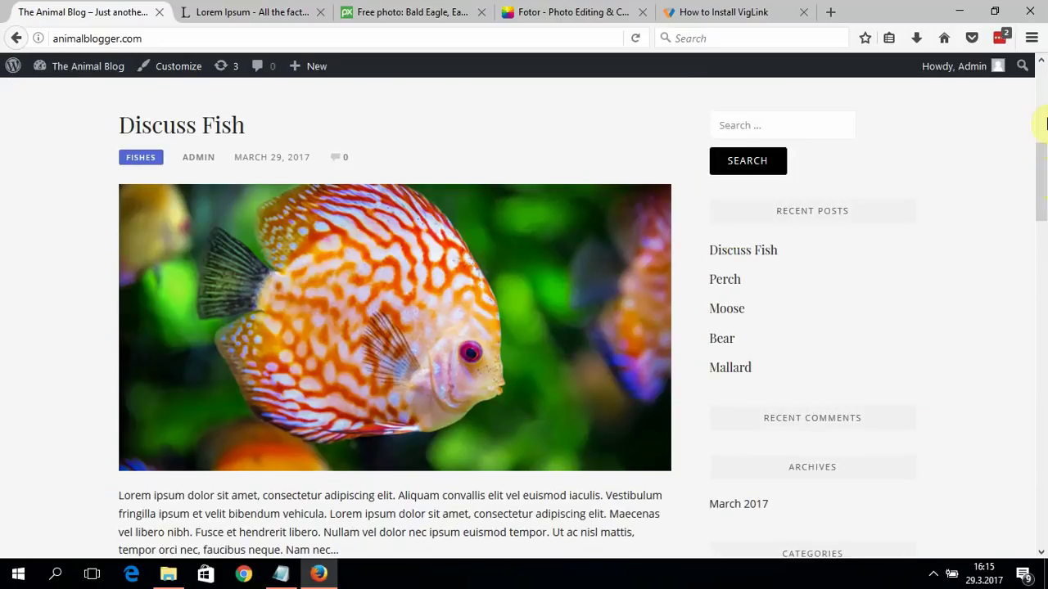
pyautogui.moveTo(1042, 152); pyautogui.dragTo(1040, 231)
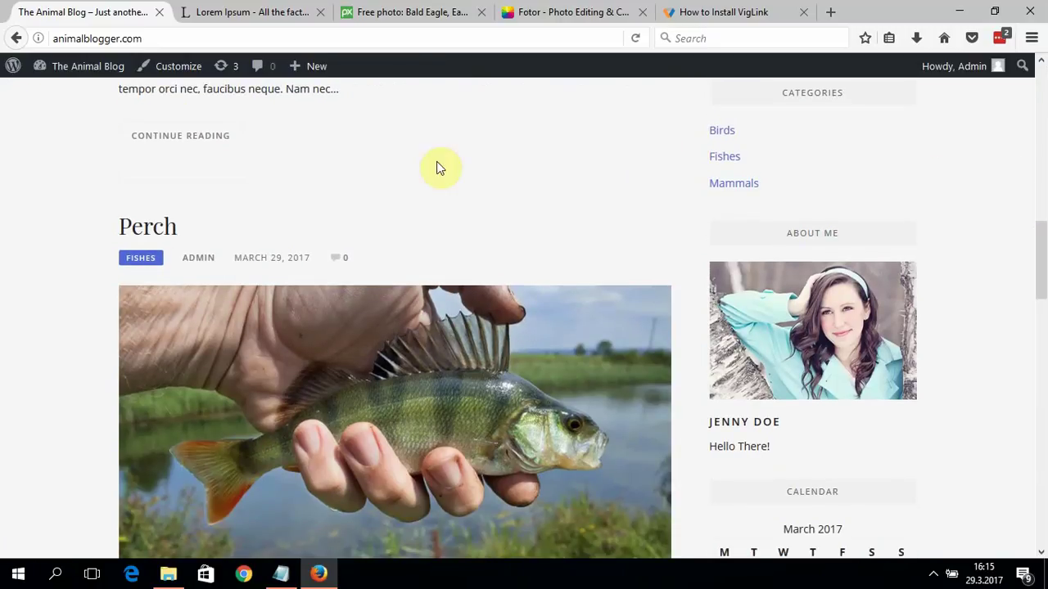
pyautogui.click(210, 143)
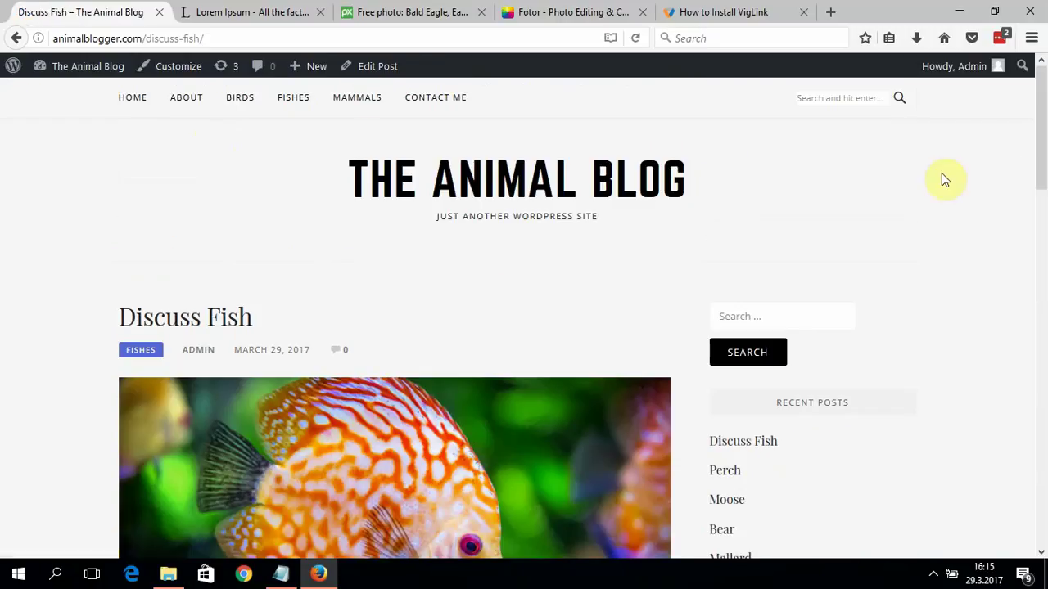
pyautogui.moveTo(1040, 136); pyautogui.dragTo(1039, 216)
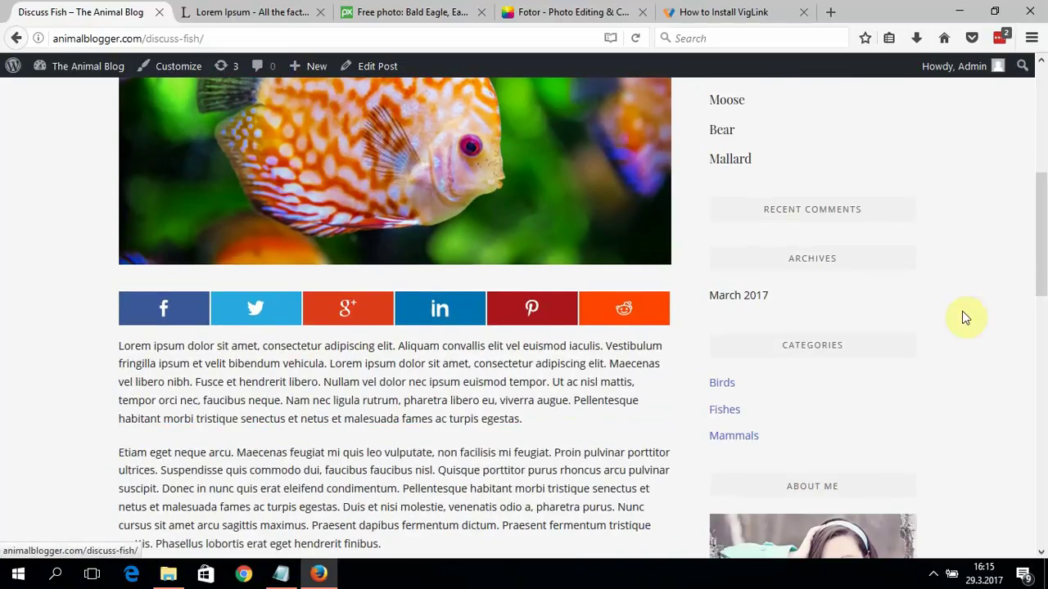
pyautogui.moveTo(1045, 276); pyautogui.dragTo(1017, 65)
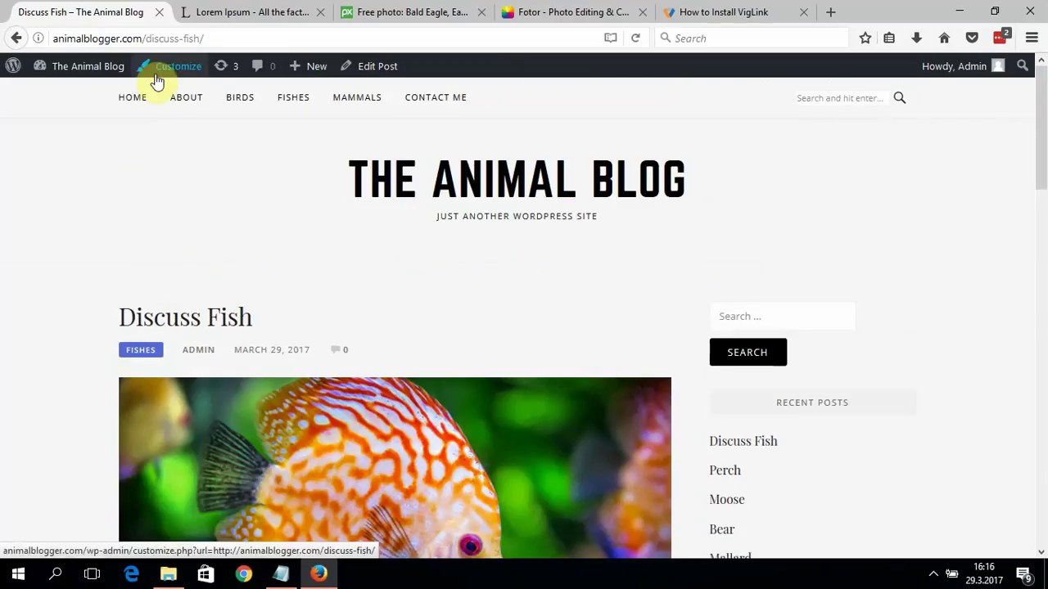
# Go from the admin dashboard to Plugins > Add New.
pyautogui.click(124, 72)
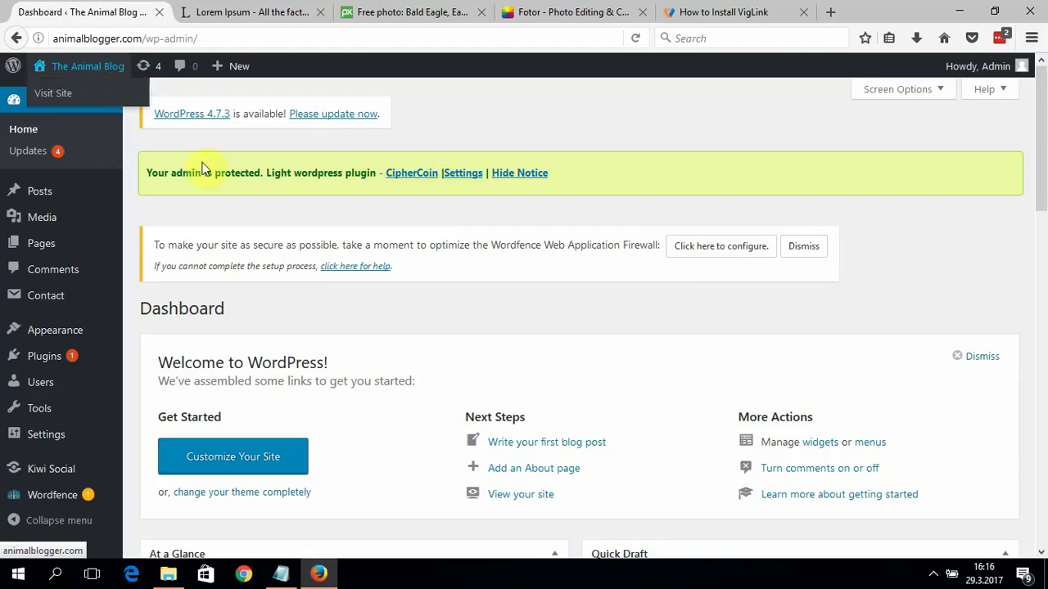
pyautogui.moveTo(207, 278); pyautogui.dragTo(178, 323)
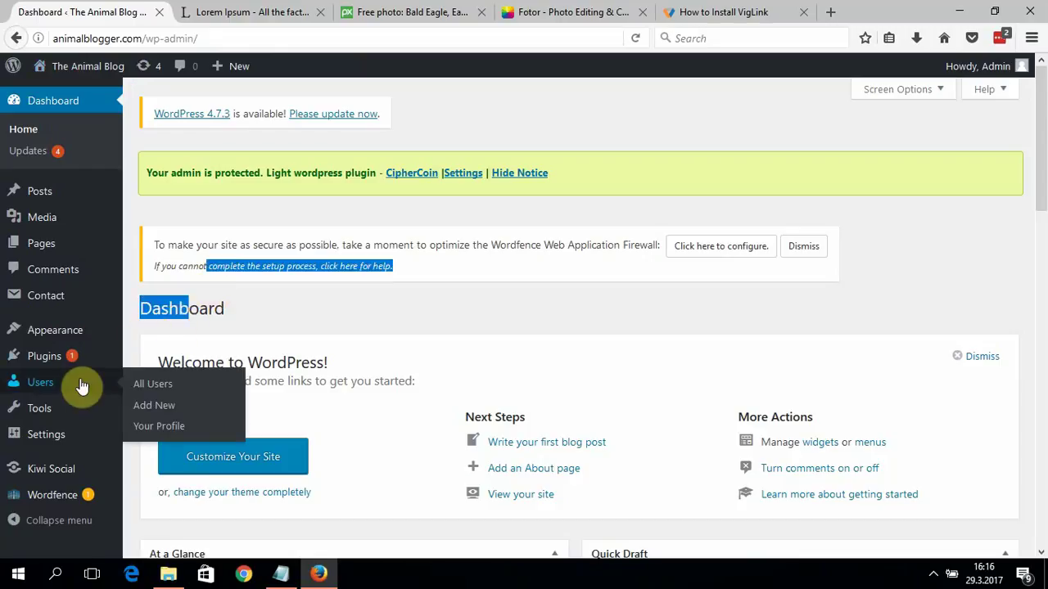
pyautogui.moveTo(82, 360)
pyautogui.click(157, 379)
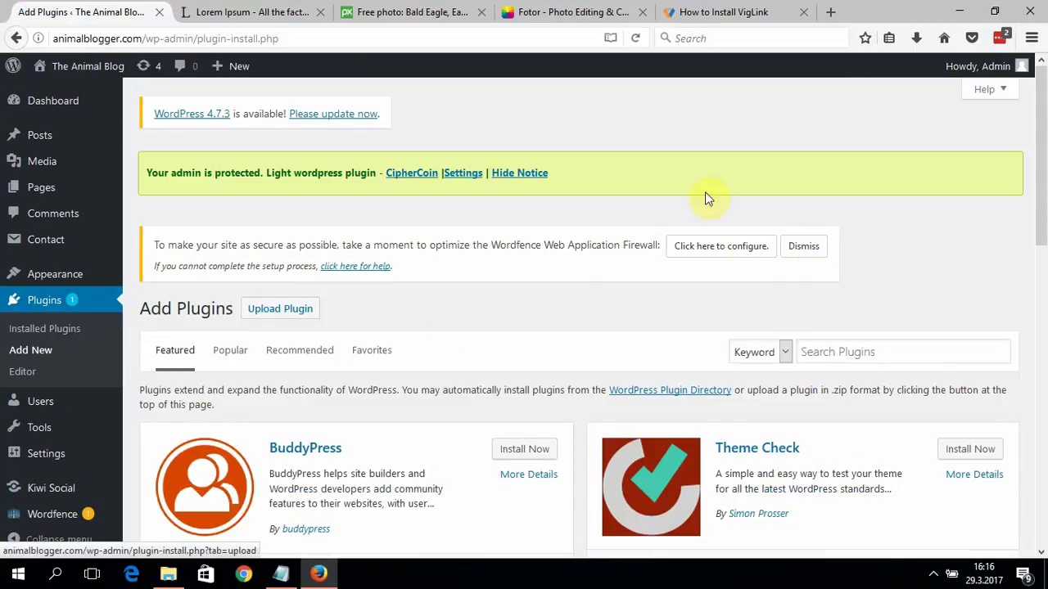
# Search 'wp super cache', then install and activate WP Super Cache.
pyautogui.click(853, 344)
pyautogui.write('wp sup')
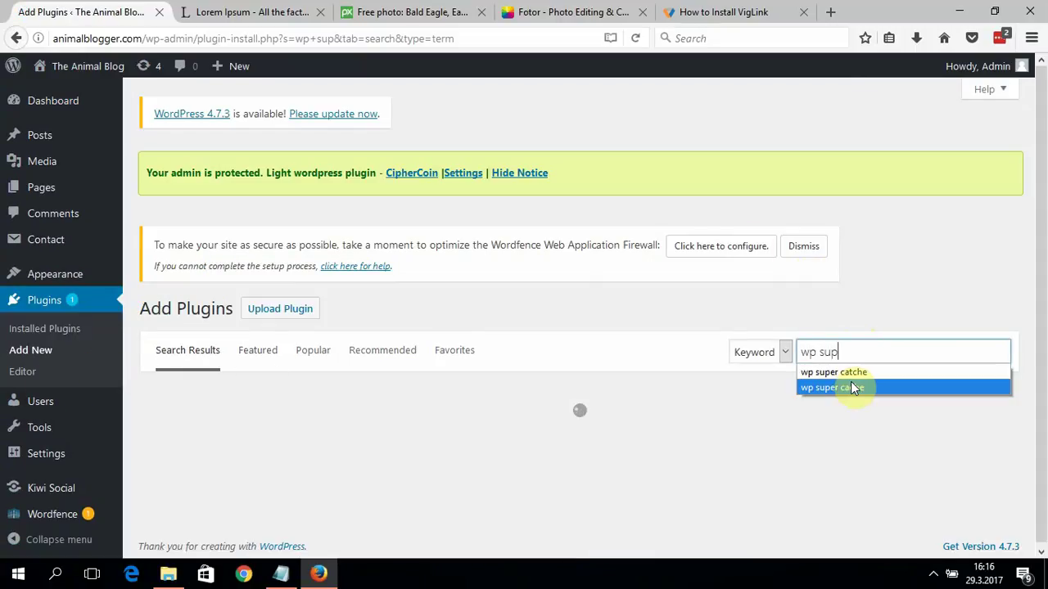
pyautogui.click(851, 386)
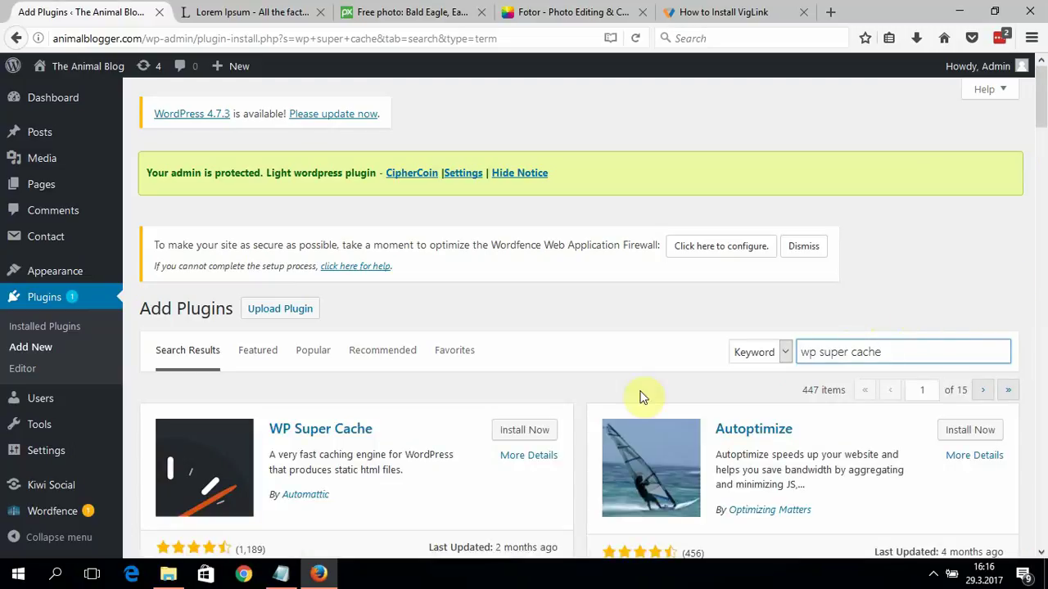
pyautogui.scroll(-1, 565, 384)
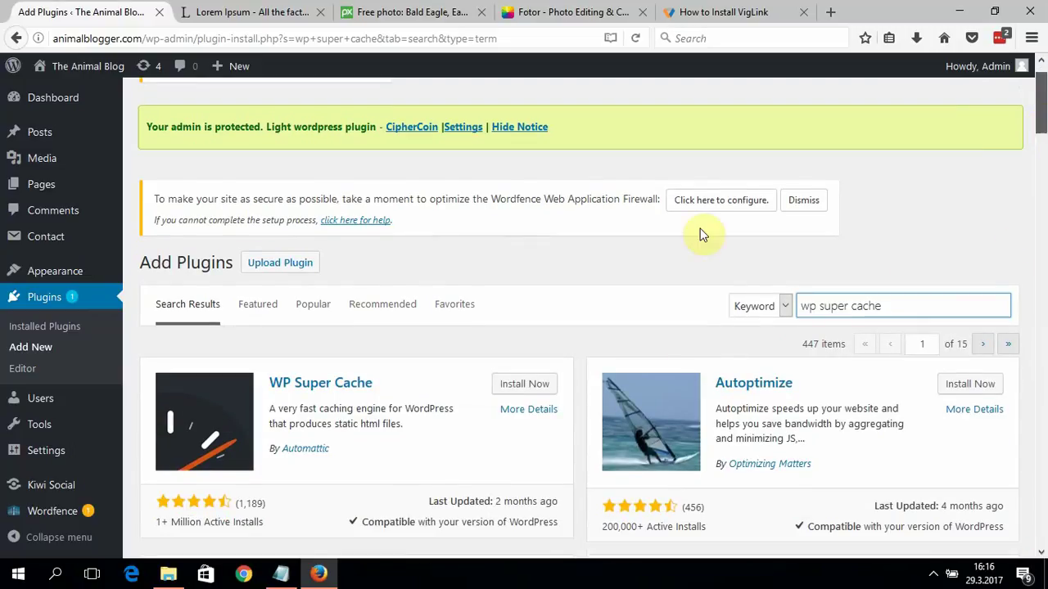
pyautogui.scroll(-3, 540, 364)
pyautogui.click(517, 270)
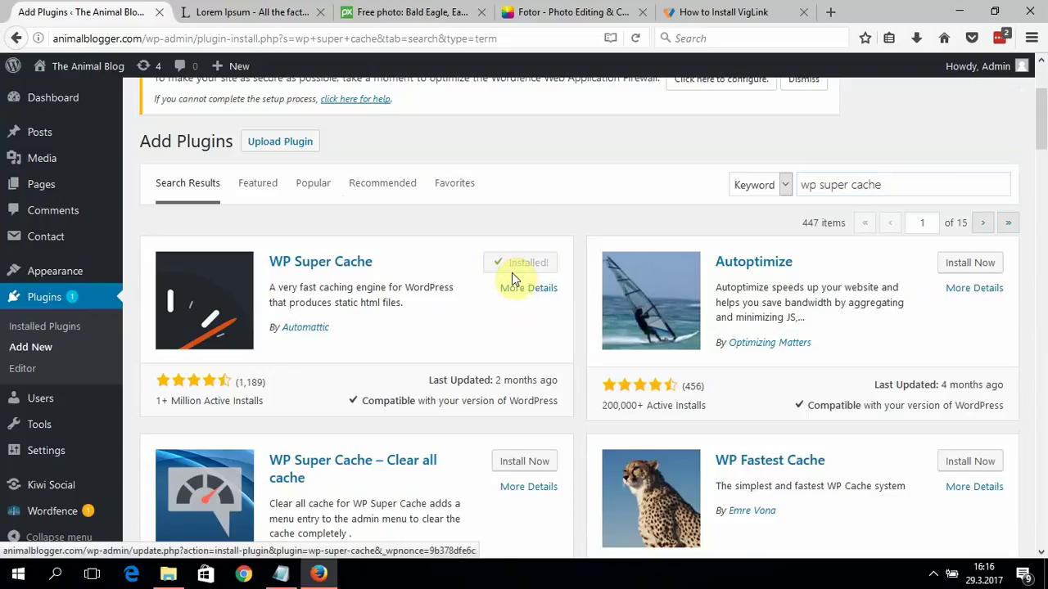
pyautogui.click(516, 270)
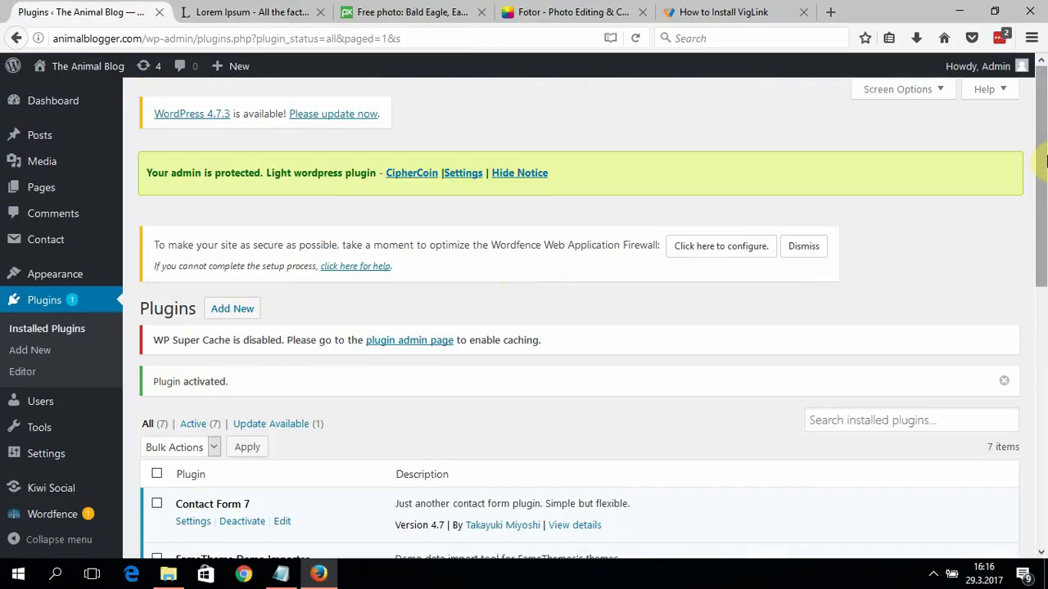
pyautogui.moveTo(1038, 160); pyautogui.dragTo(1036, 240)
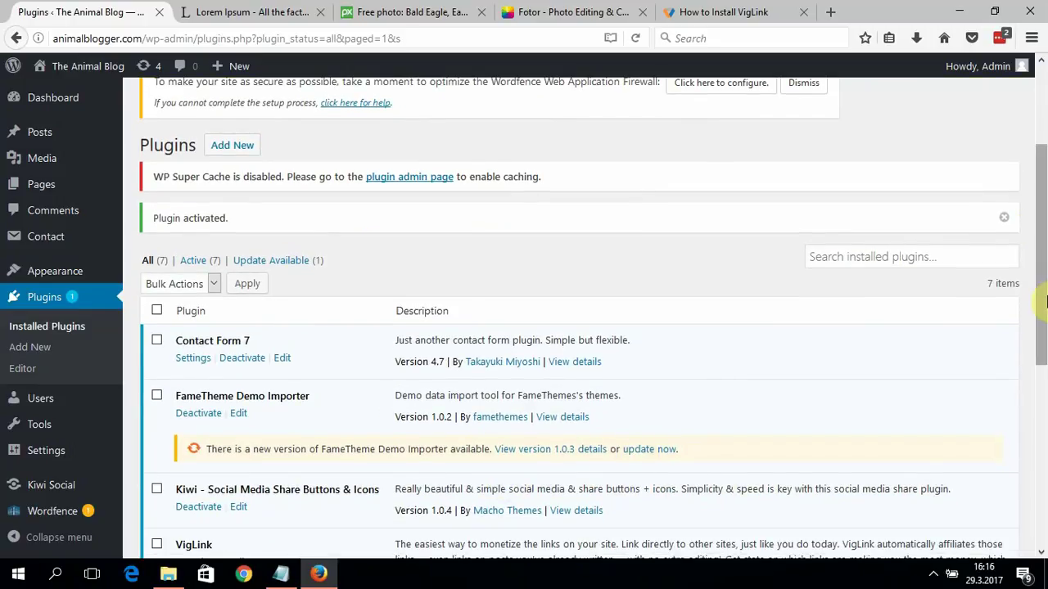
# Search the plugin directory for 'updra', then install and activate UpdraftPlus WordPress Backup Plugin.
pyautogui.moveTo(1037, 245); pyautogui.dragTo(1037, 235)
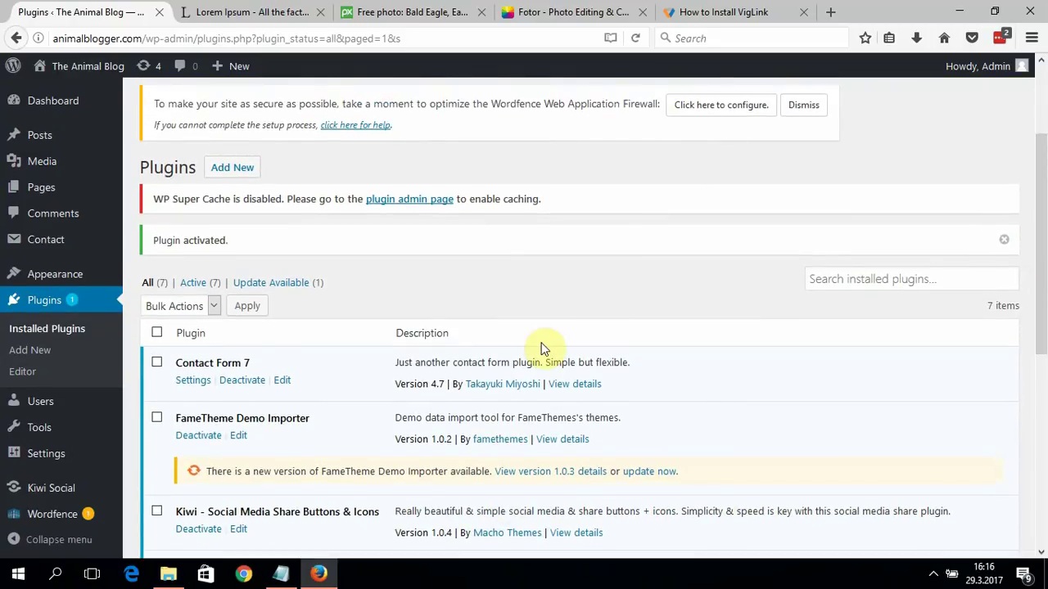
pyautogui.click(37, 358)
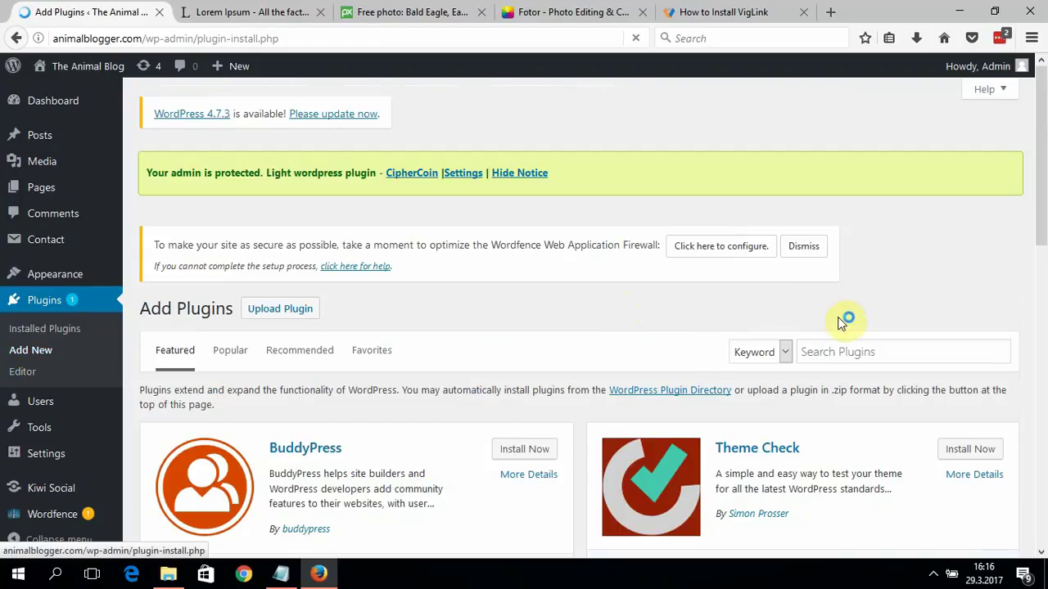
pyautogui.click(838, 341)
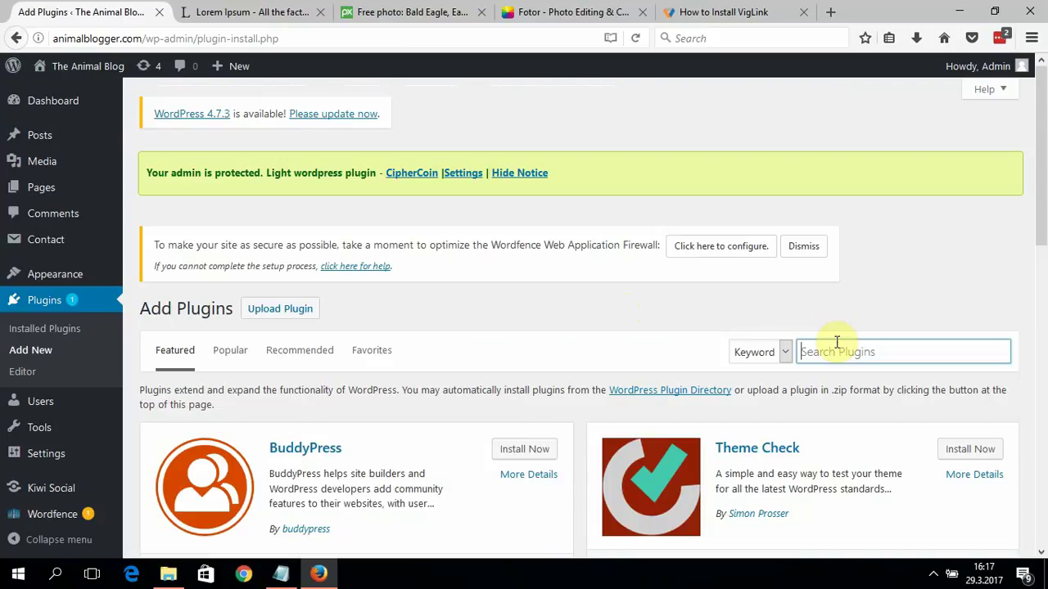
pyautogui.write('up')
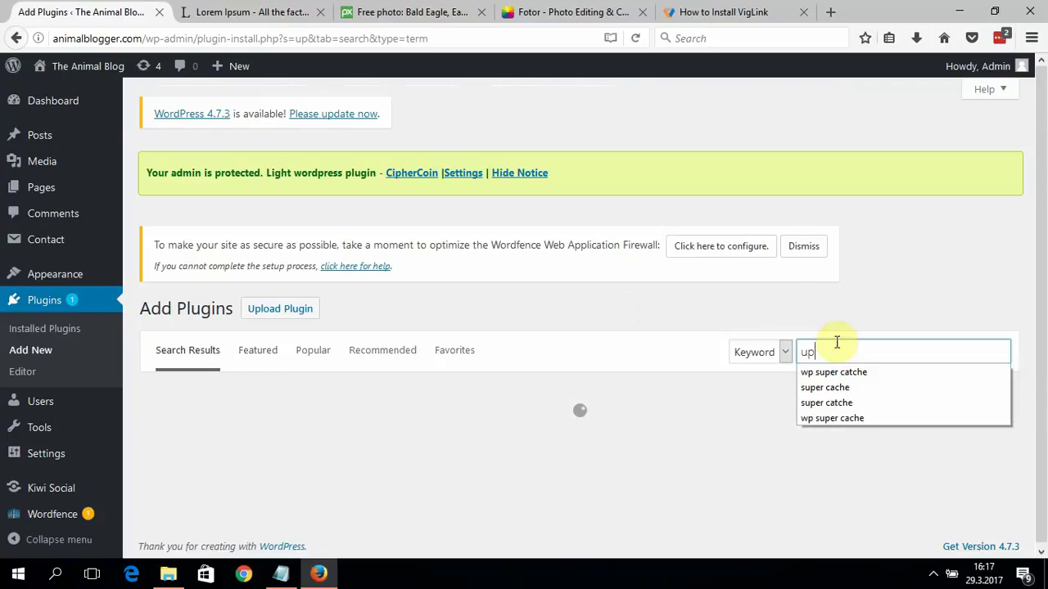
pyautogui.write('draft')
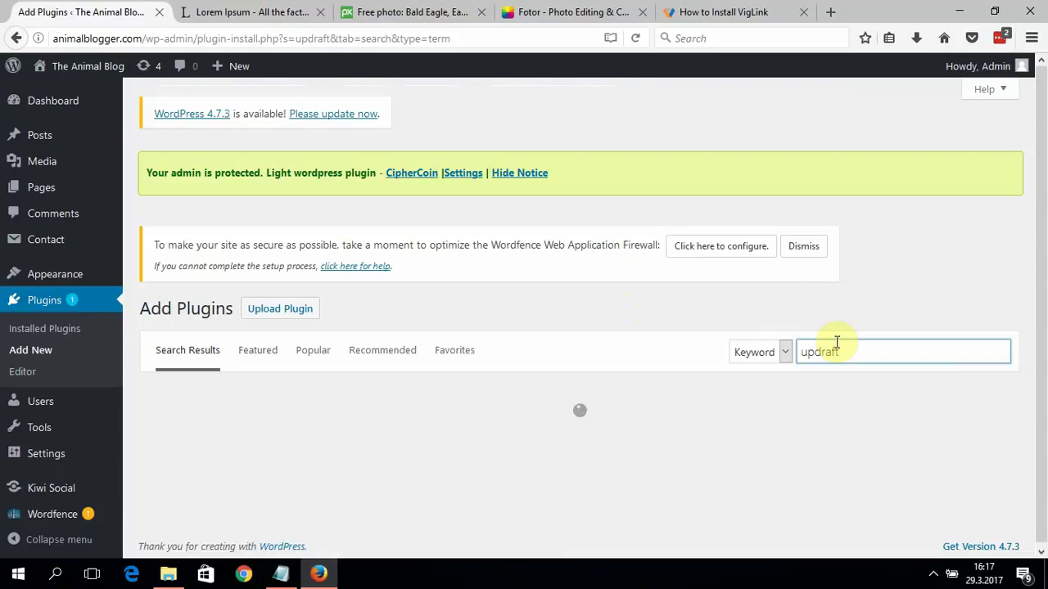
pyautogui.scroll(-1, 1045, 180)
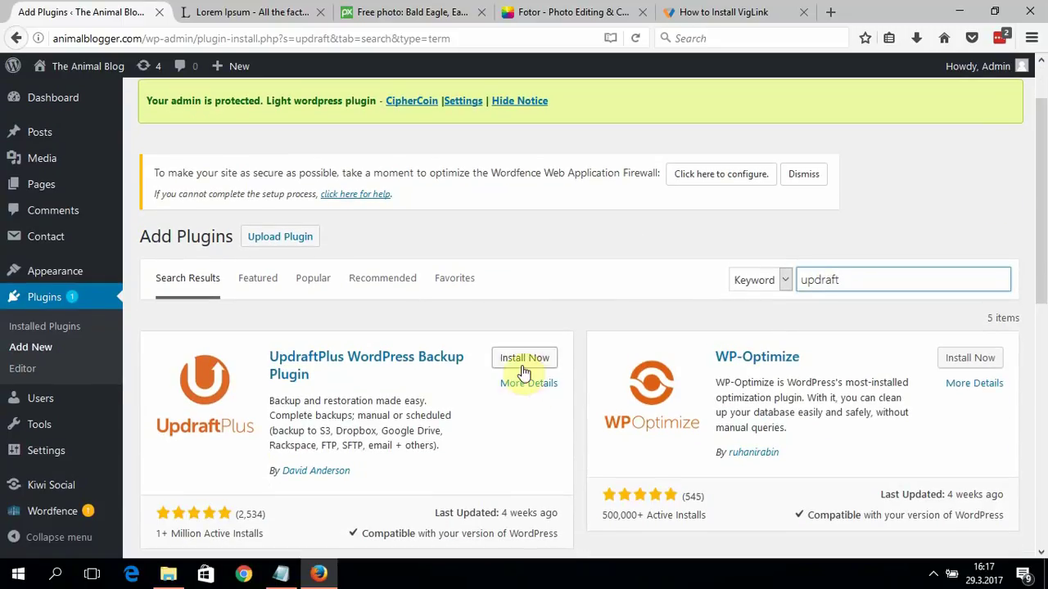
pyautogui.click(523, 359)
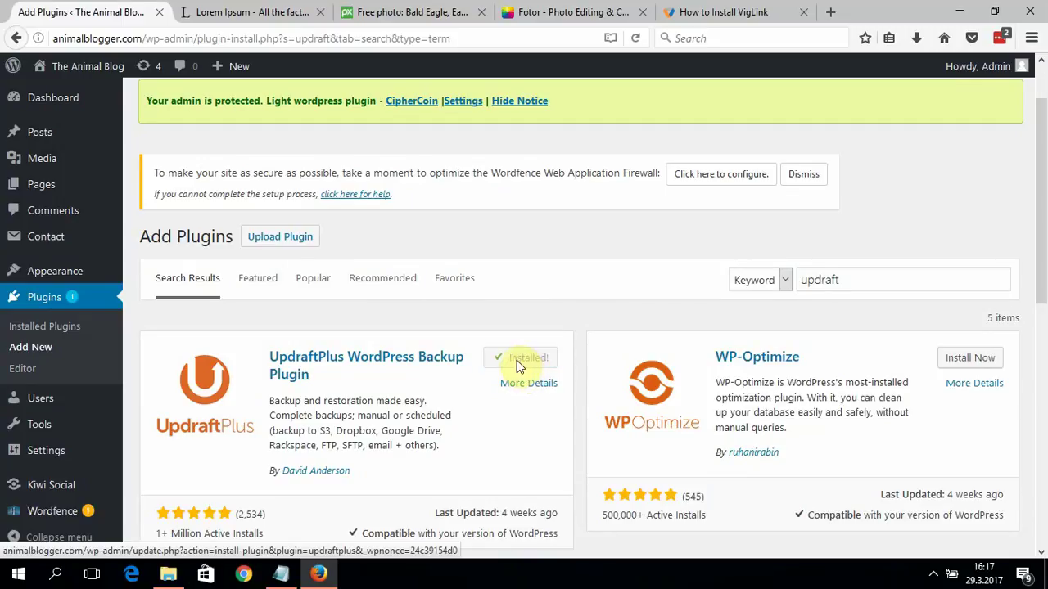
pyautogui.click(520, 364)
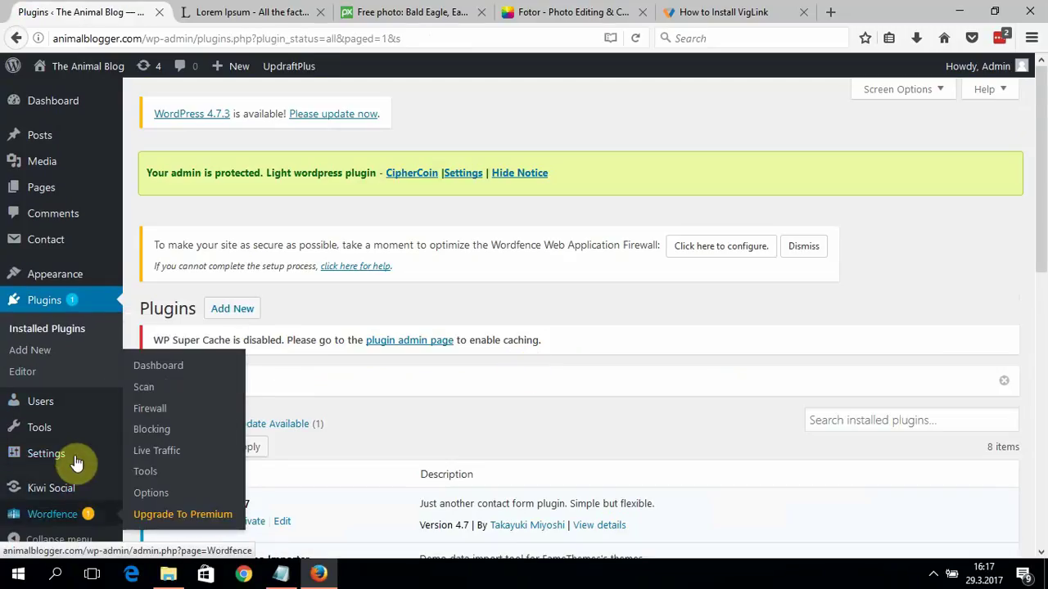
# Open the UpdraftPlus Backups settings and start a one-time backup of the site.
pyautogui.moveTo(77, 461)
pyautogui.click(139, 455)
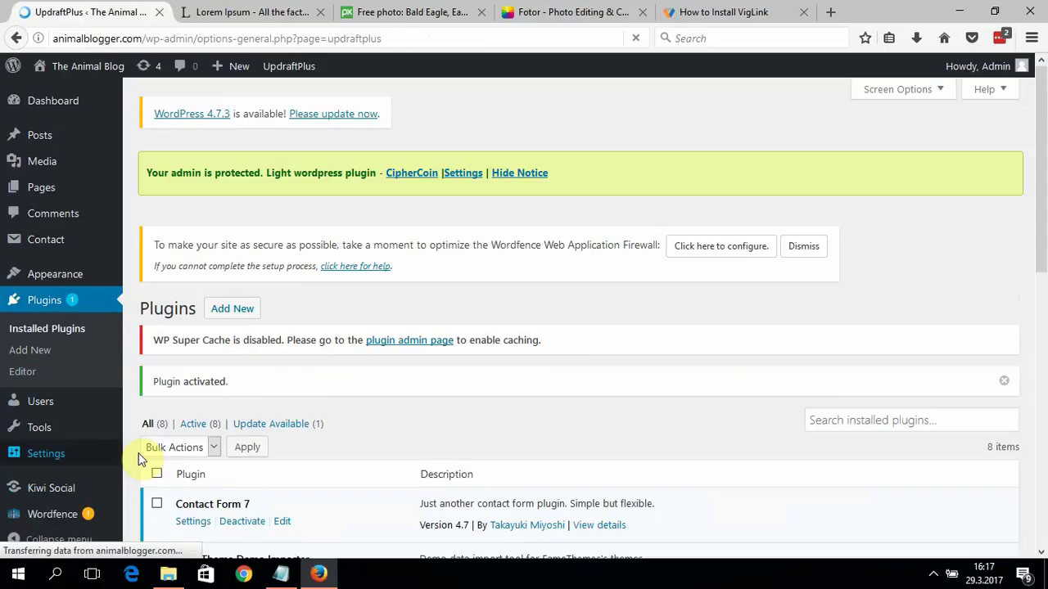
pyautogui.scroll(-2, 1044, 344)
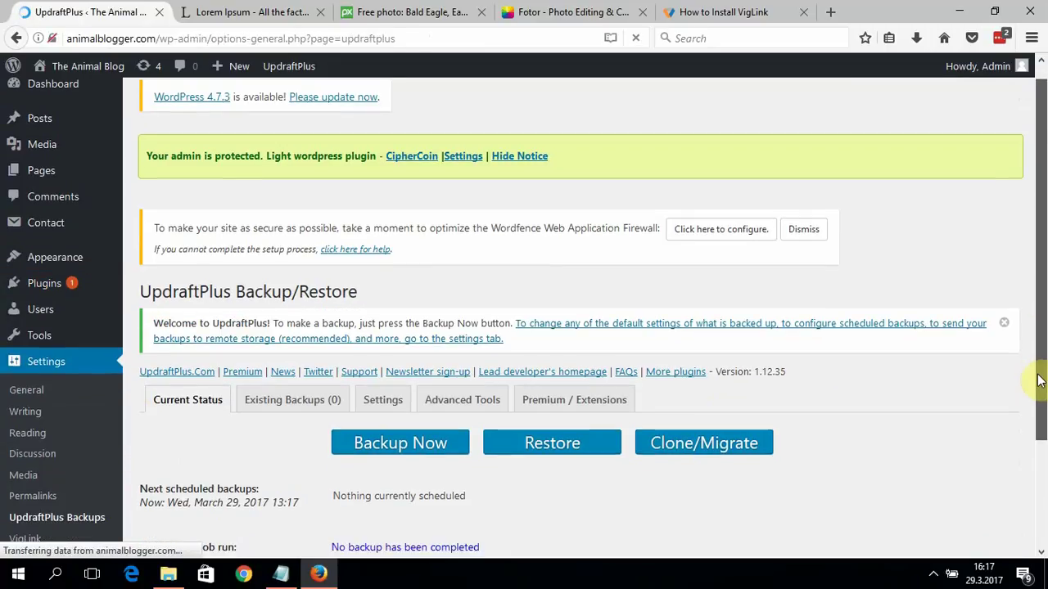
pyautogui.click(409, 374)
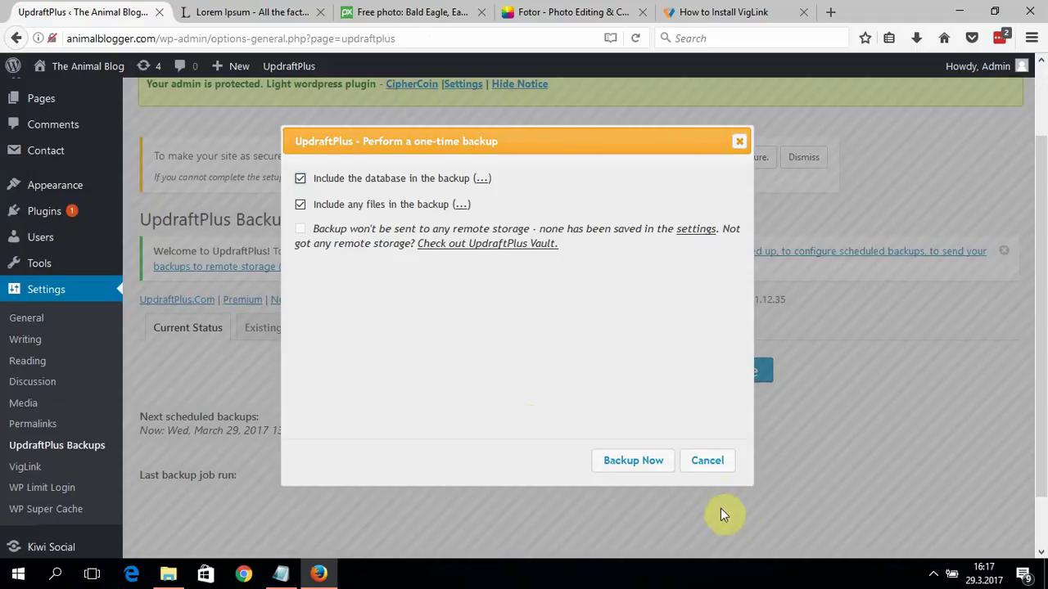
pyautogui.click(635, 459)
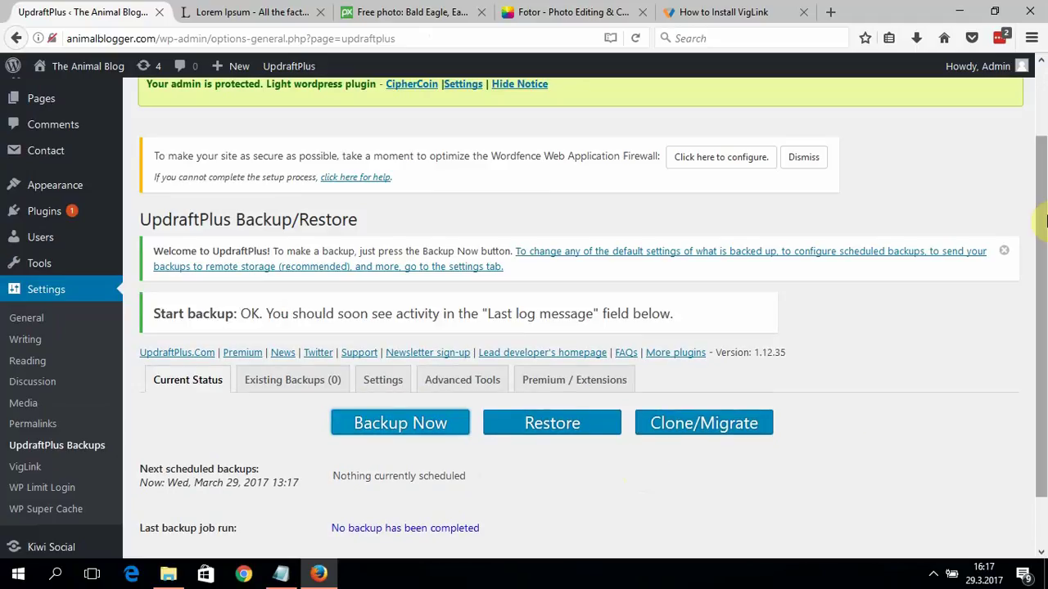
# Follow the backup progress until it succeeds, then show the existing backups list.
pyautogui.scroll(-2, 1040, 270)
pyautogui.scroll(-1, 1041, 282)
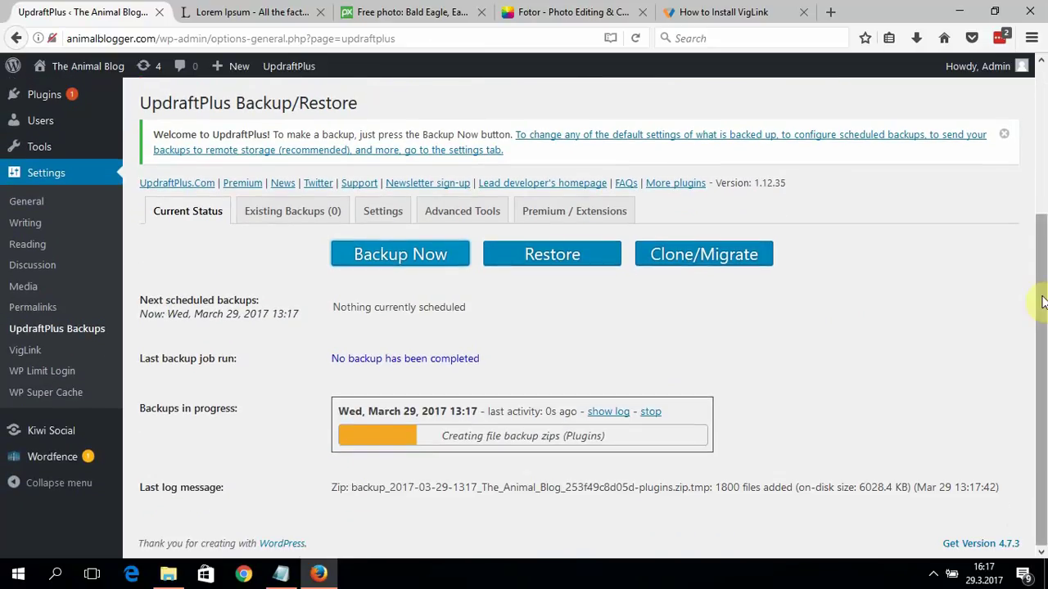
pyautogui.moveTo(1045, 337); pyautogui.dragTo(1045, 330)
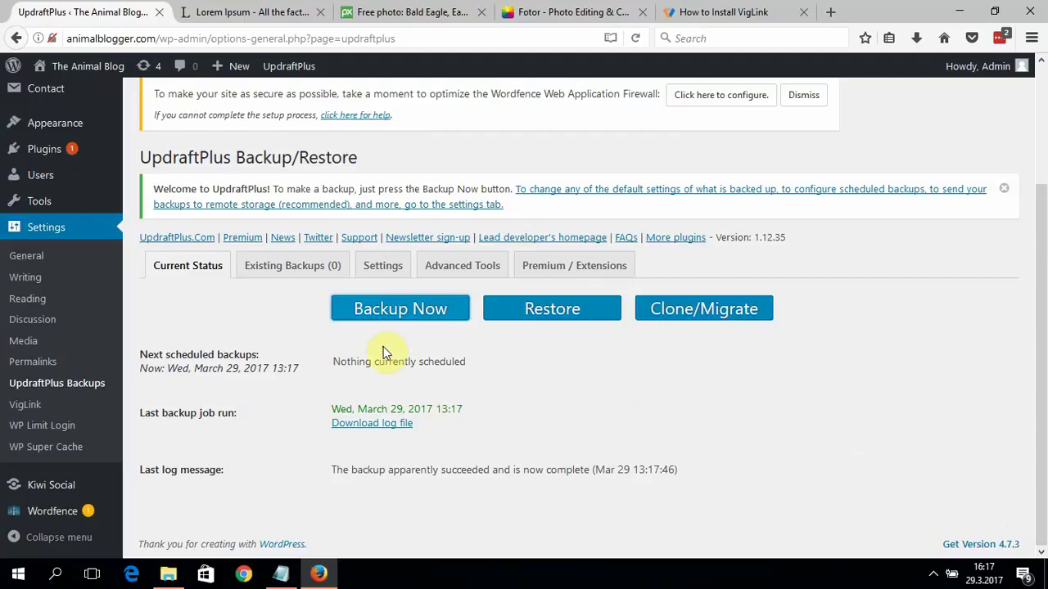
pyautogui.click(299, 275)
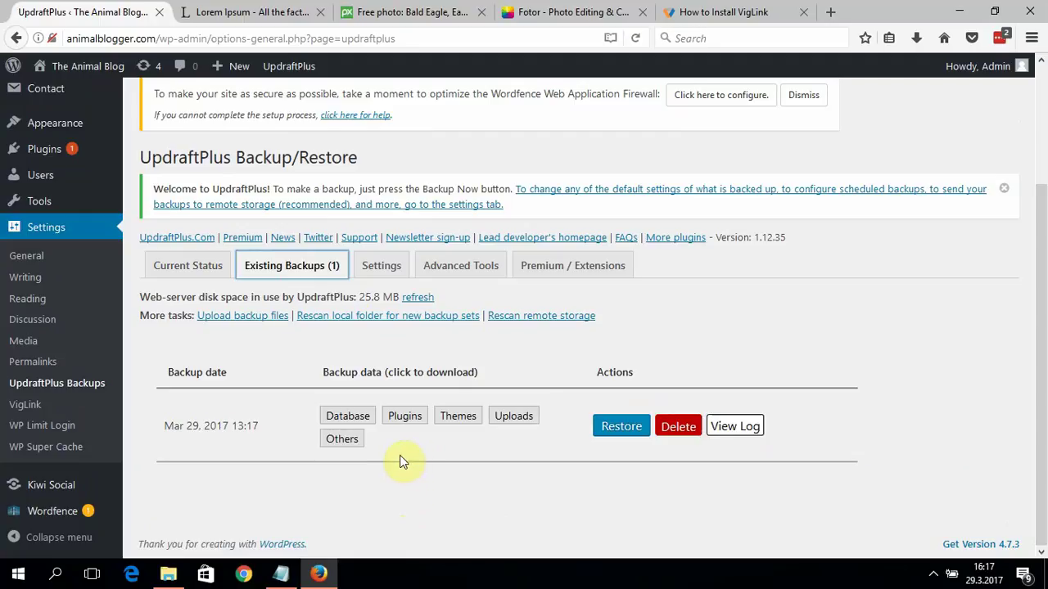
# Try downloading the backup's database part, close the download panel, and reload the UpdraftPlus page.
pyautogui.click(362, 422)
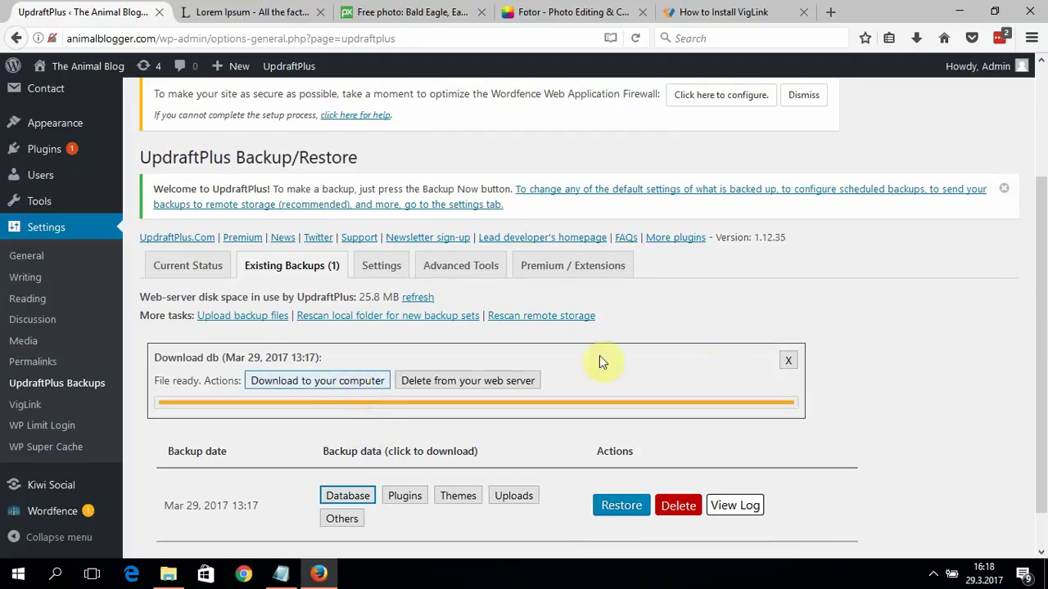
pyautogui.click(786, 363)
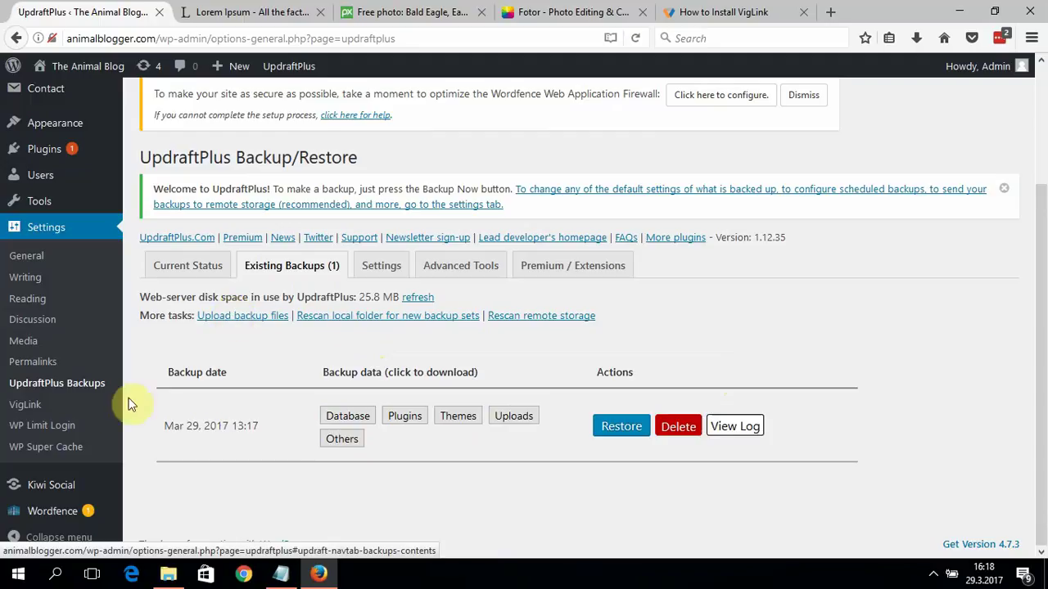
pyautogui.click(94, 393)
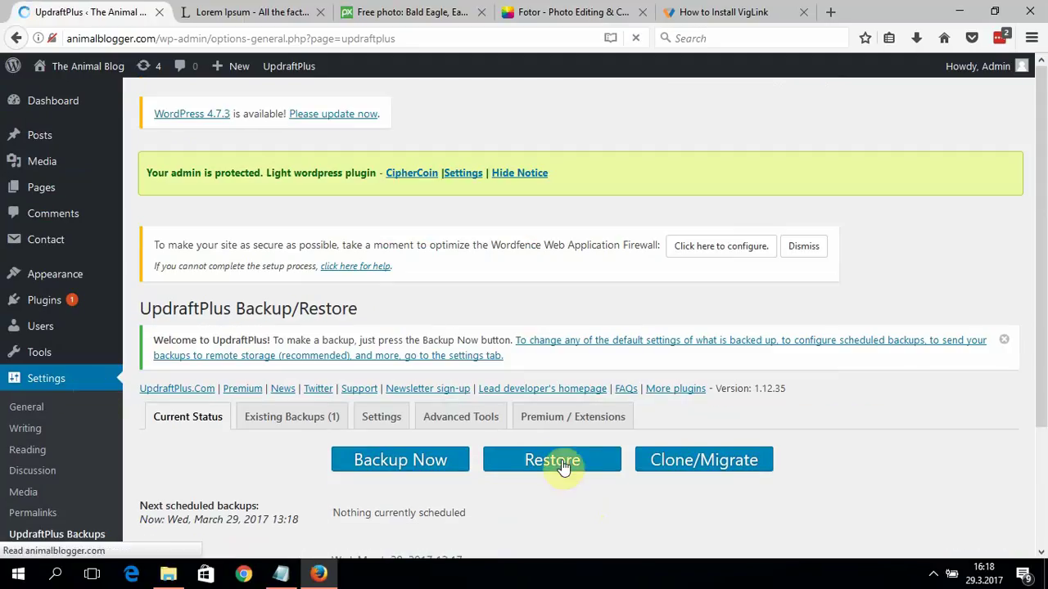
# Open the restore options for the Mar 29, 2017 13:17 backup and cancel without restoring.
pyautogui.click(552, 460)
pyautogui.scroll(-2, 1043, 278)
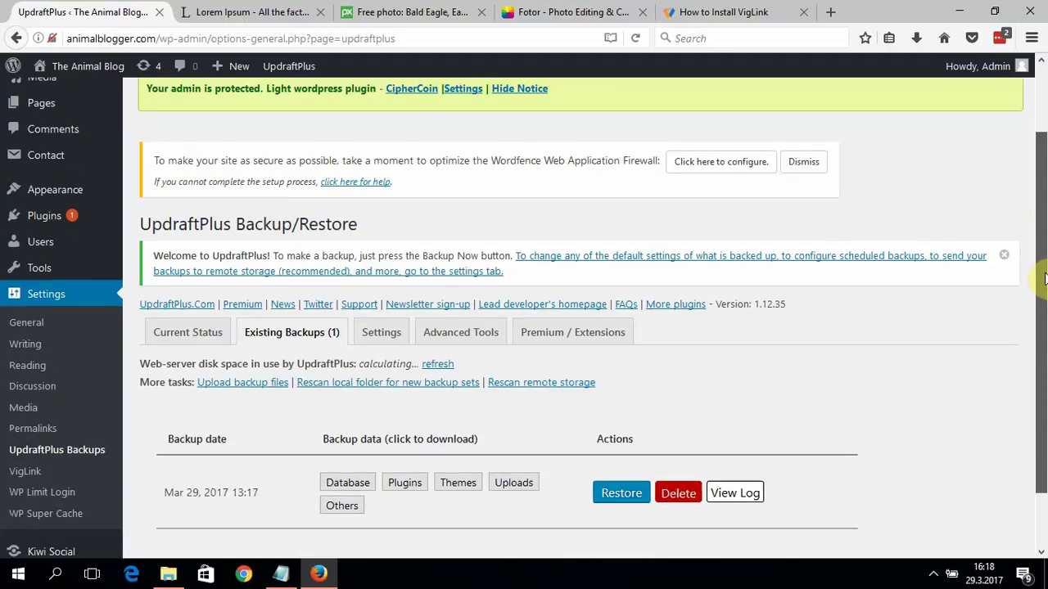
pyautogui.scroll(-1, 1044, 278)
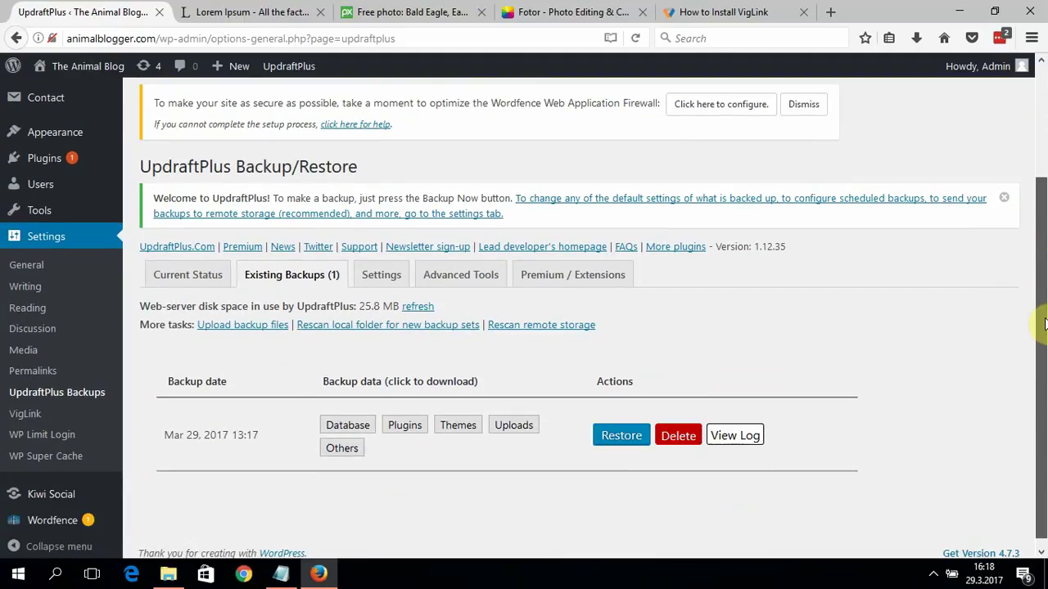
pyautogui.click(611, 436)
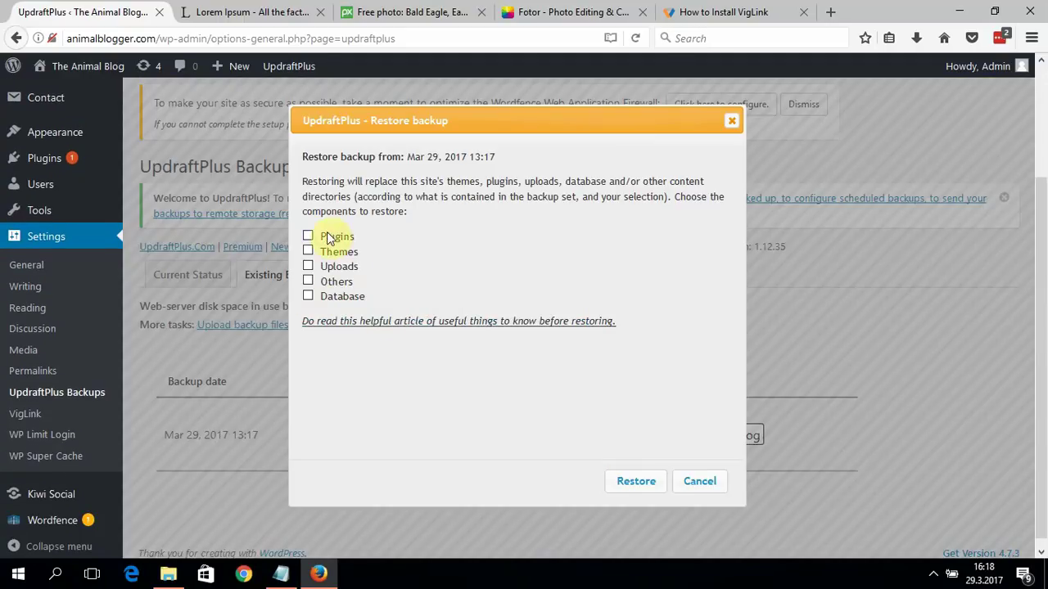
pyautogui.click(700, 482)
pyautogui.moveTo(1044, 299); pyautogui.dragTo(1037, 214)
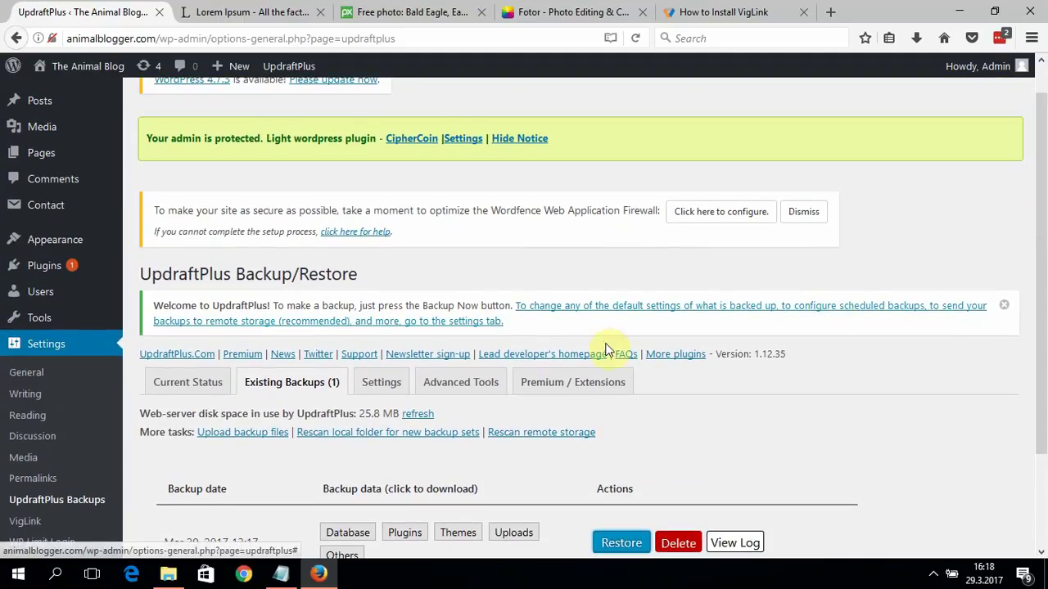
# Search installed plugins for 'google analytics', find none, and go to Add New plugins.
pyautogui.click(74, 275)
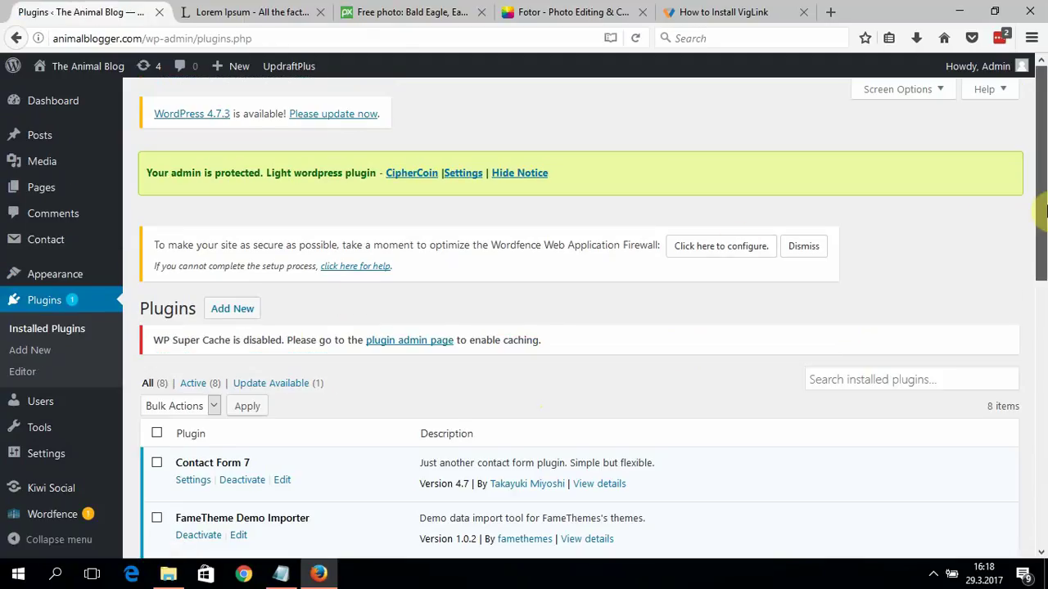
pyautogui.moveTo(1045, 211); pyautogui.dragTo(1043, 273)
pyautogui.click(925, 238)
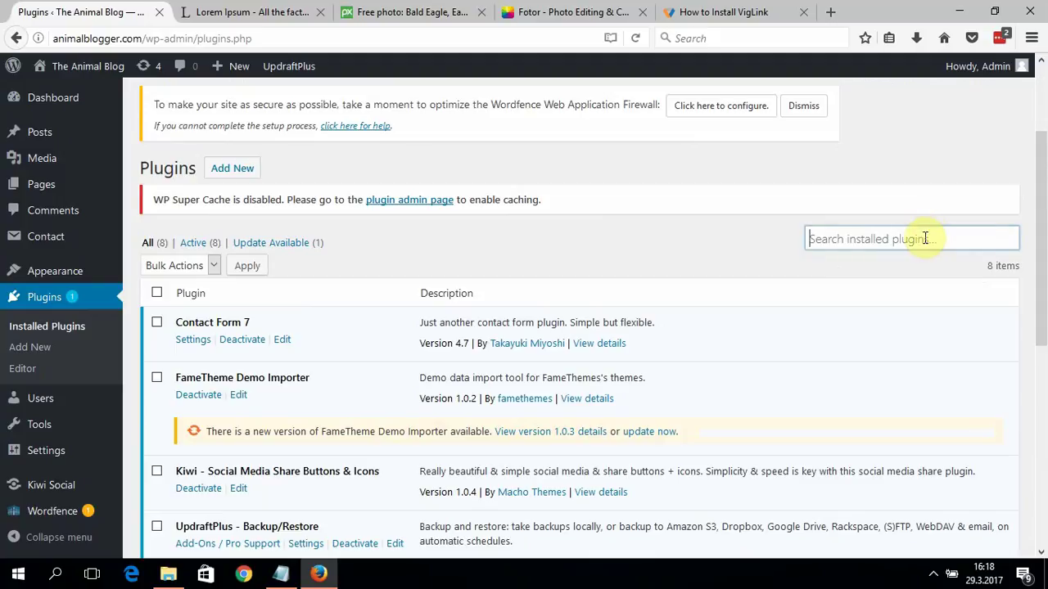
pyautogui.write('go')
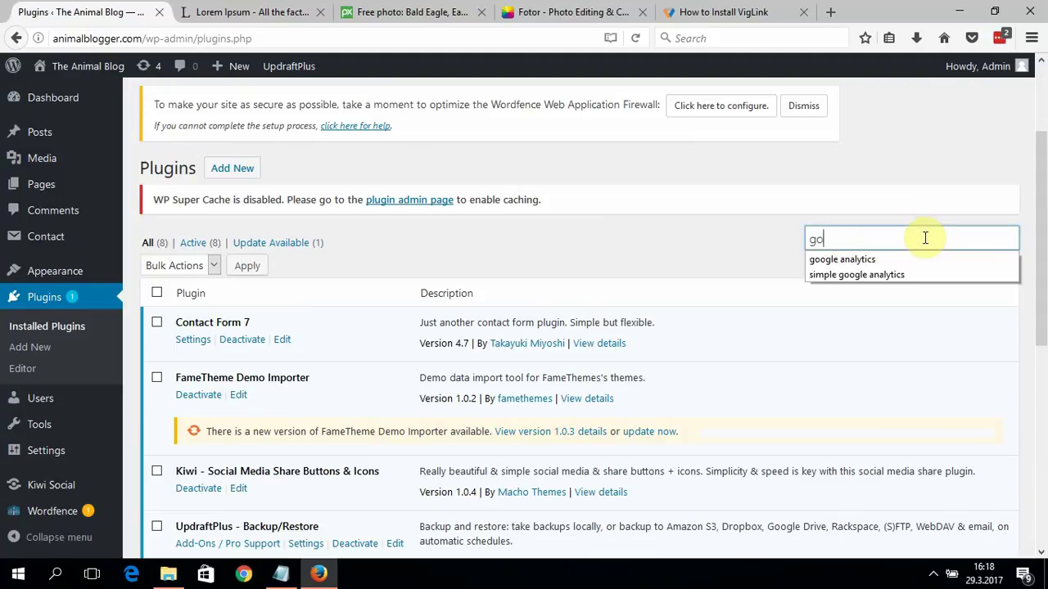
pyautogui.write('ogle an')
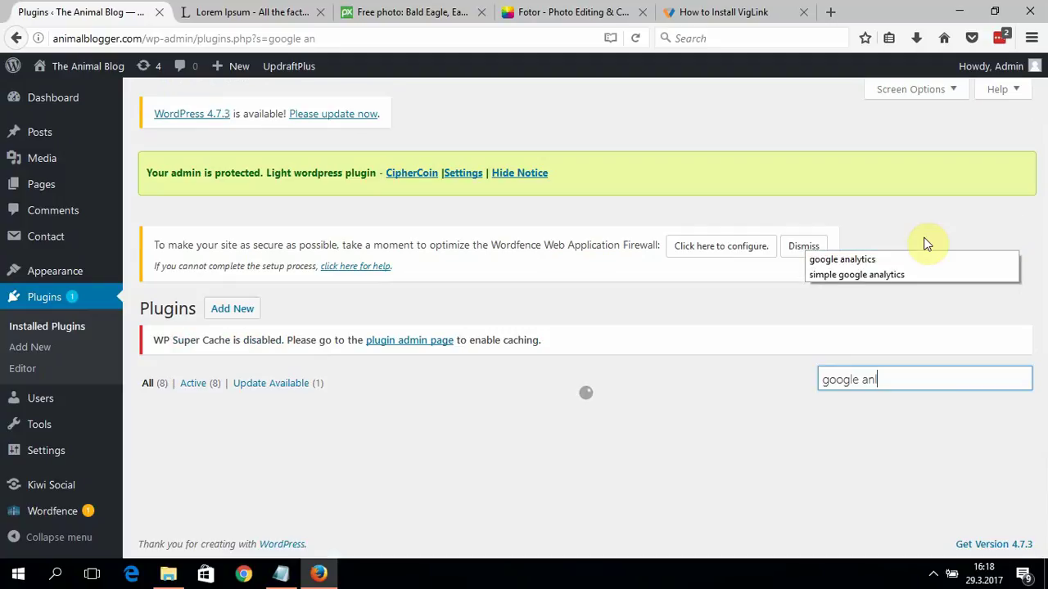
pyautogui.write('l')
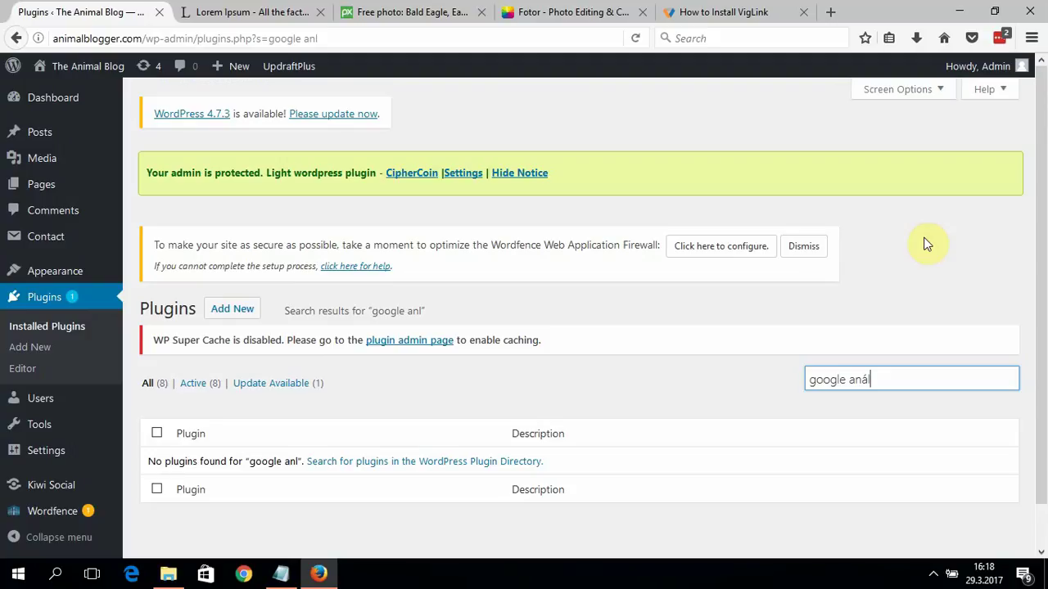
pyautogui.press('BackSpace')
pyautogui.write('aly')
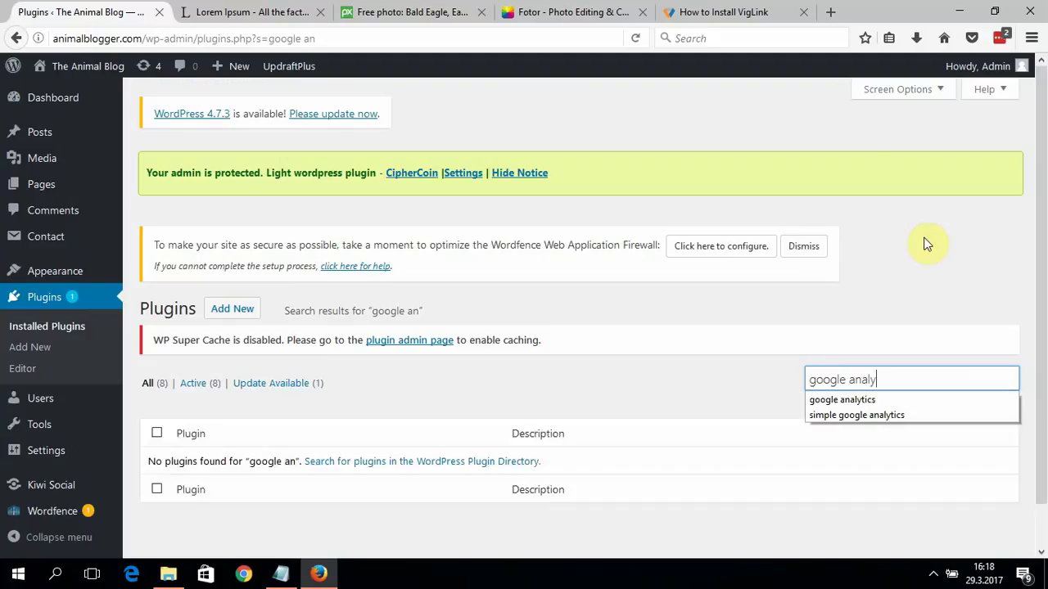
pyautogui.write('tics')
pyautogui.press('Return')
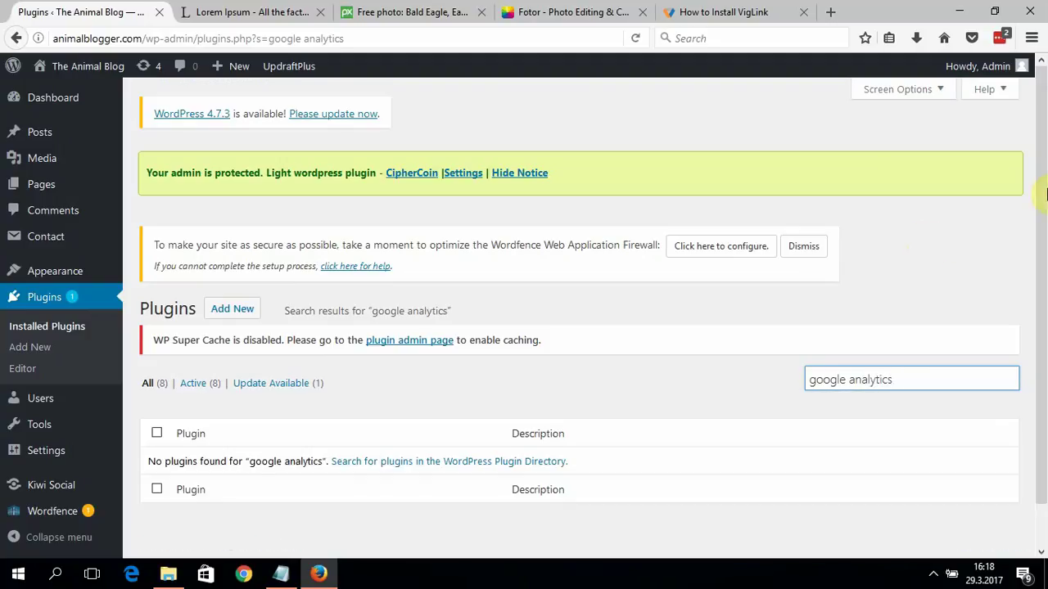
pyautogui.click(31, 351)
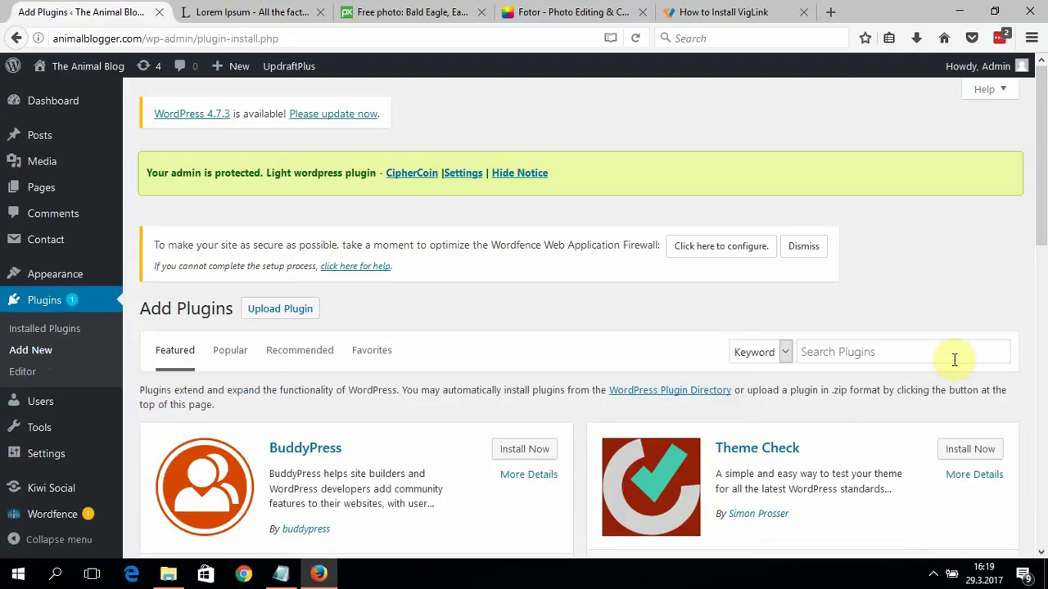
# Search the plugin directory for 'google' and page through to results page 3.
pyautogui.click(954, 358)
pyautogui.write('google')
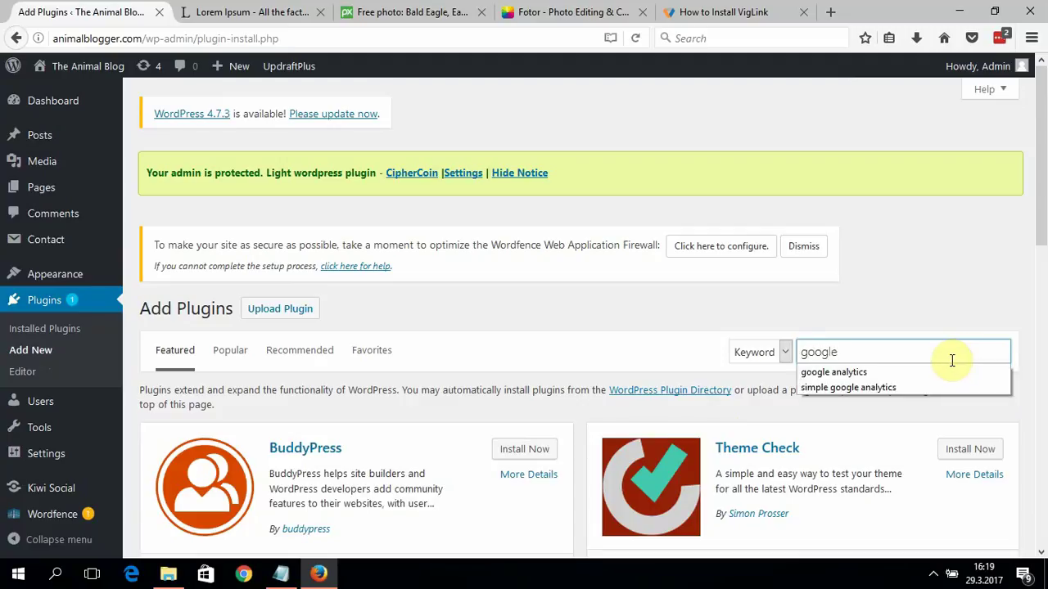
pyautogui.click(942, 370)
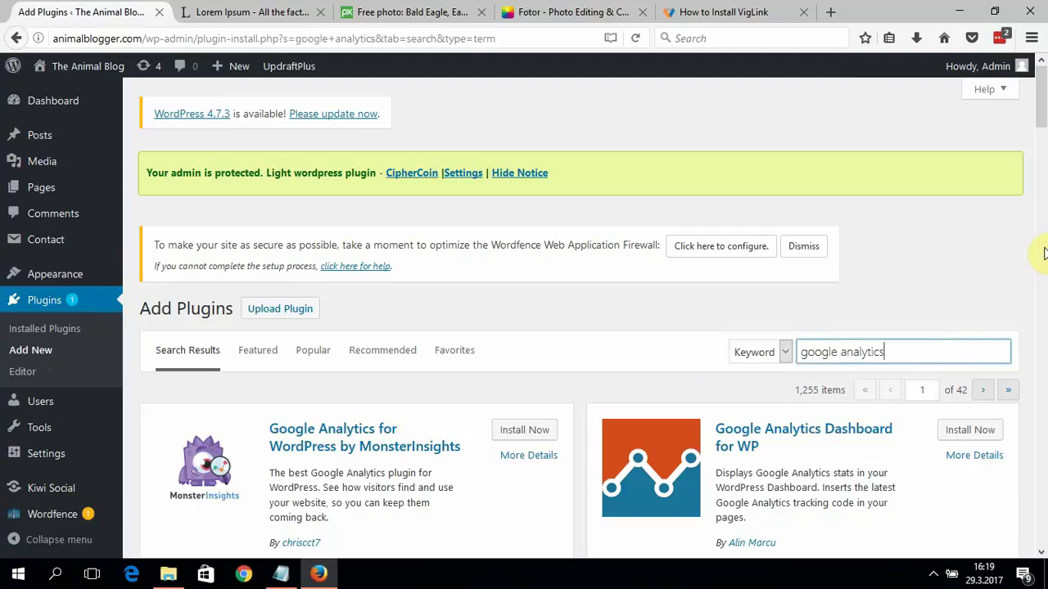
pyautogui.scroll(-5, 1045, 253)
pyautogui.scroll(4, 1039, 155)
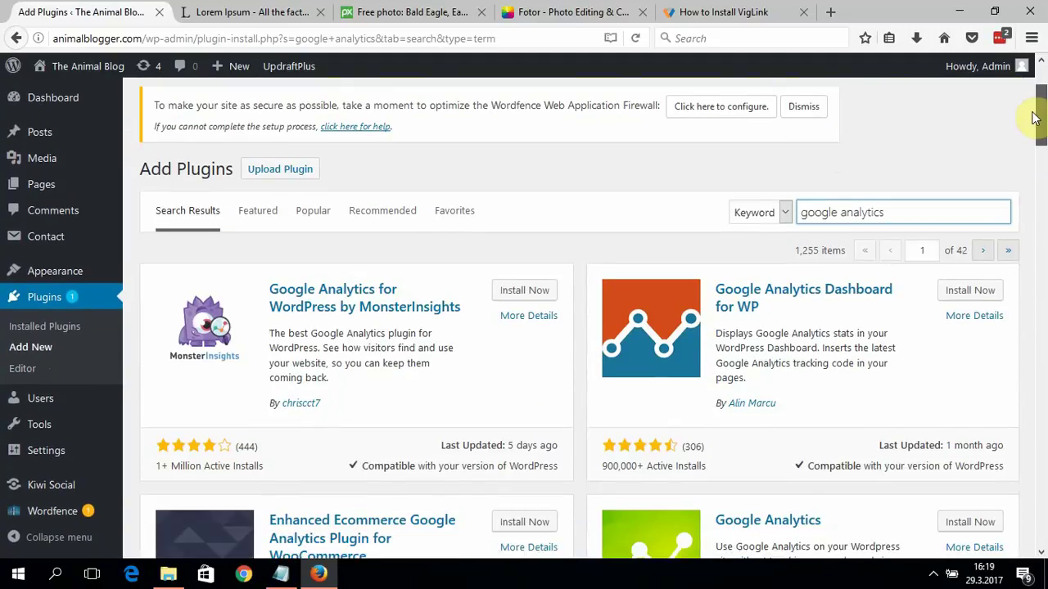
pyautogui.click(985, 255)
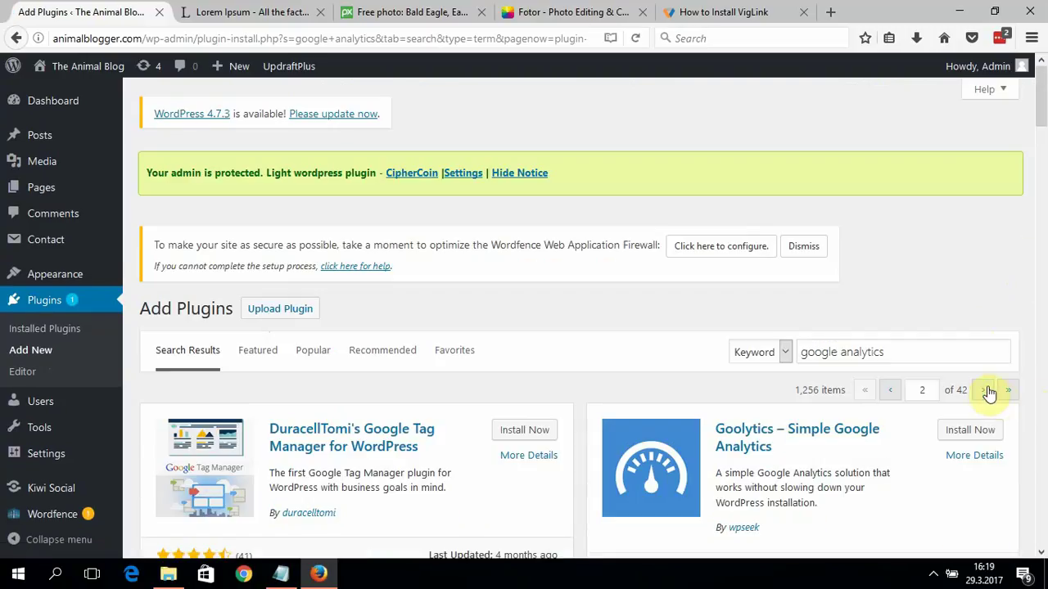
pyautogui.click(986, 390)
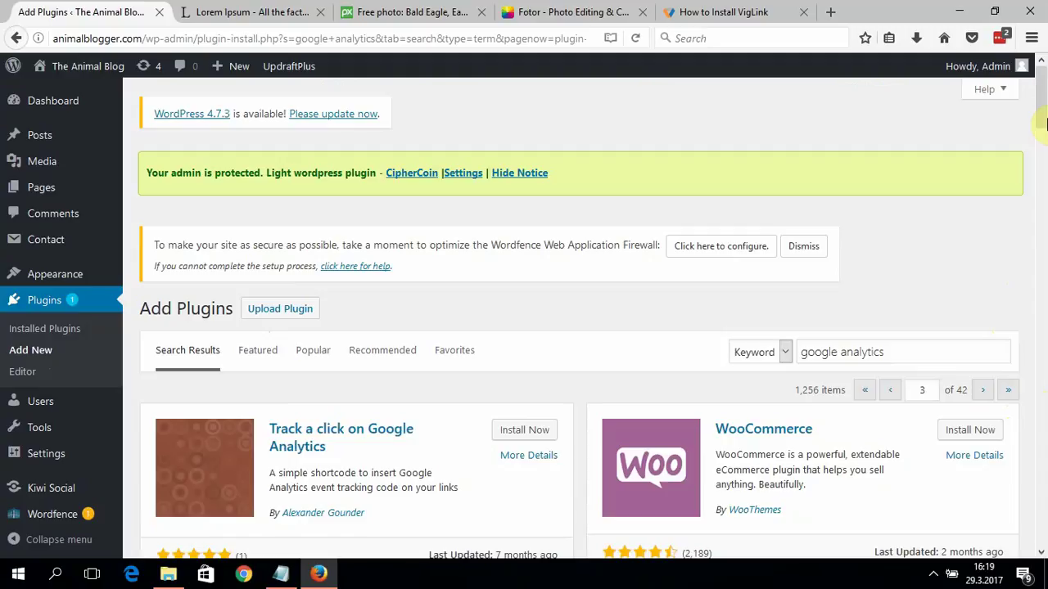
# Install and activate the Google Analytics plugin by Prem Tiwari.
pyautogui.scroll(-4, 1041, 188)
pyautogui.scroll(-7, 1038, 196)
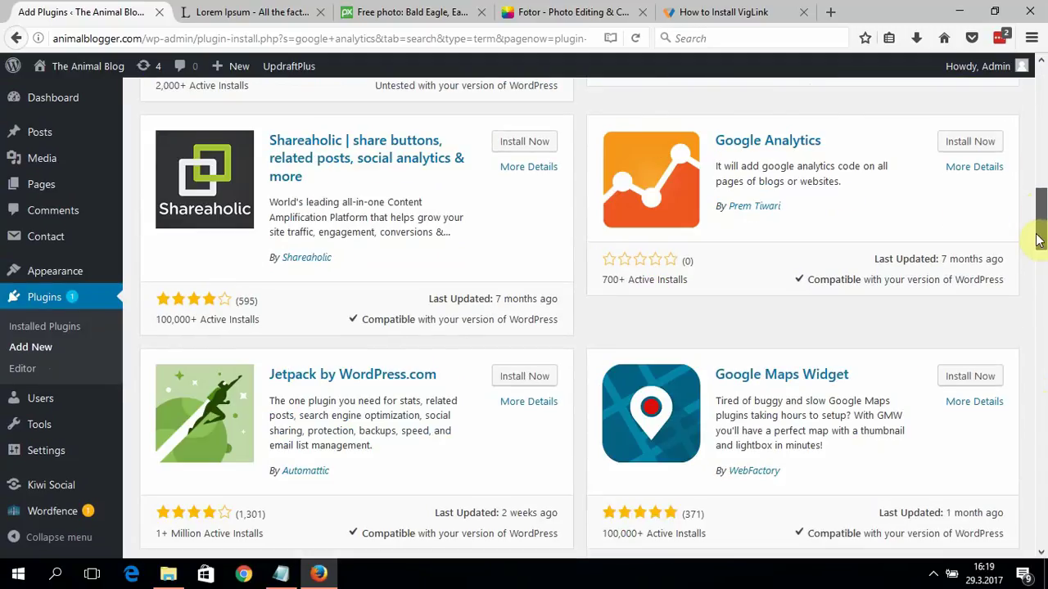
pyautogui.scroll(1, 1036, 229)
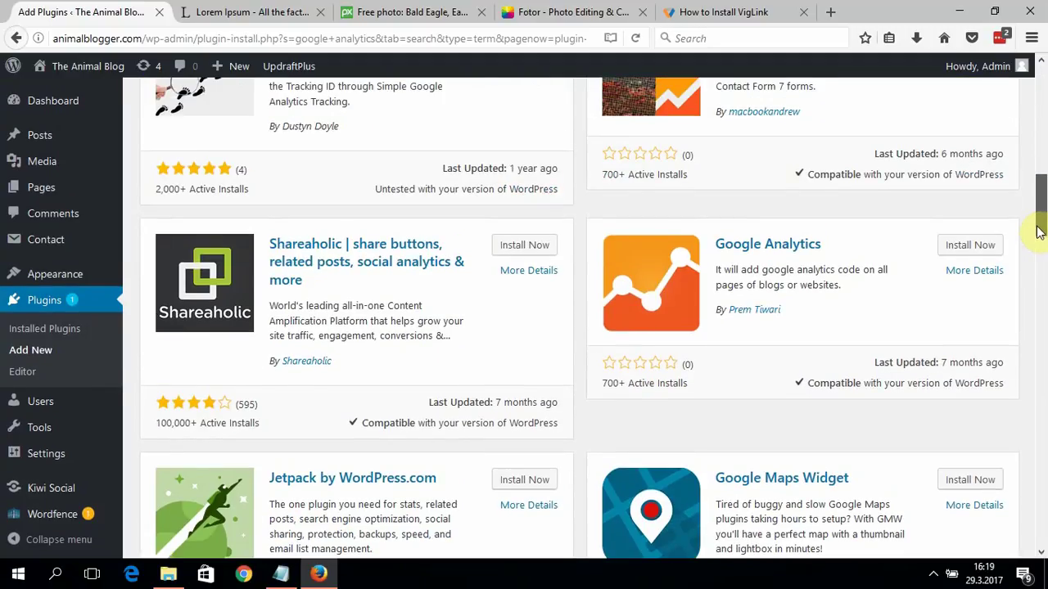
pyautogui.click(955, 252)
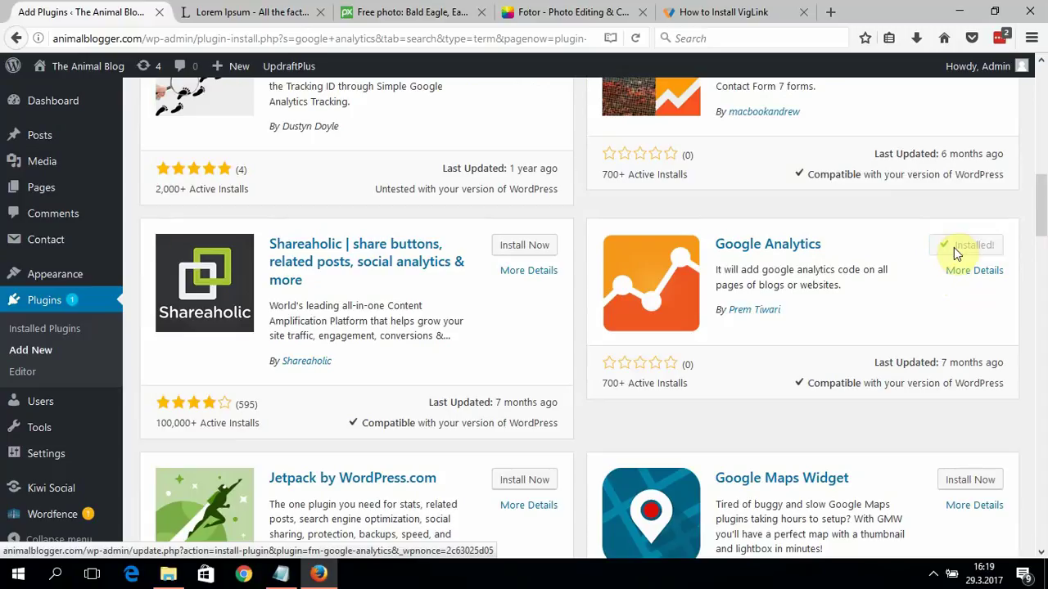
pyautogui.click(962, 255)
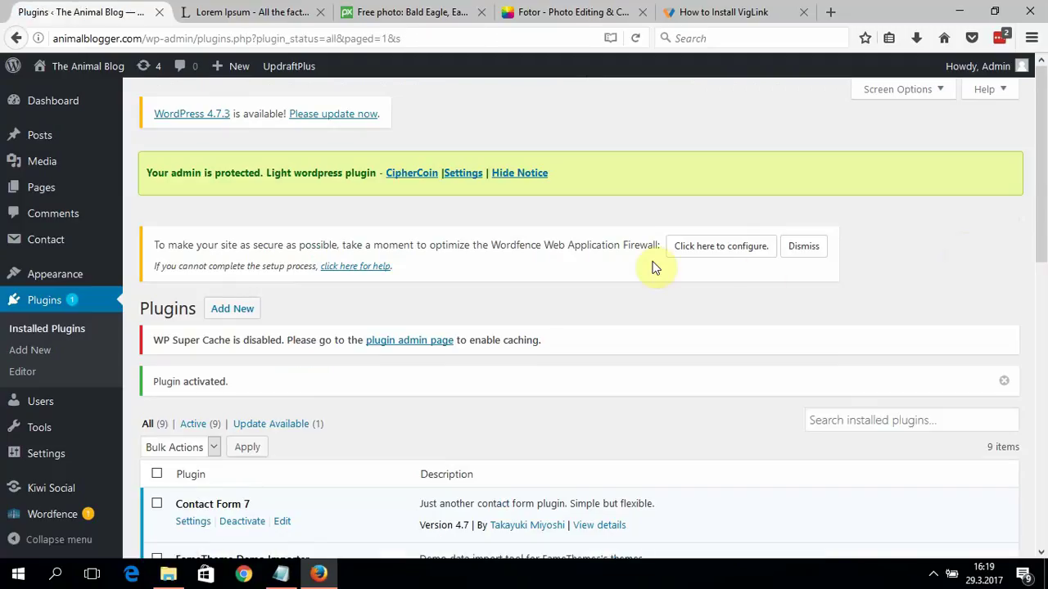
# Open the FM Google Analytics page under the Settings menu.
pyautogui.moveTo(82, 452)
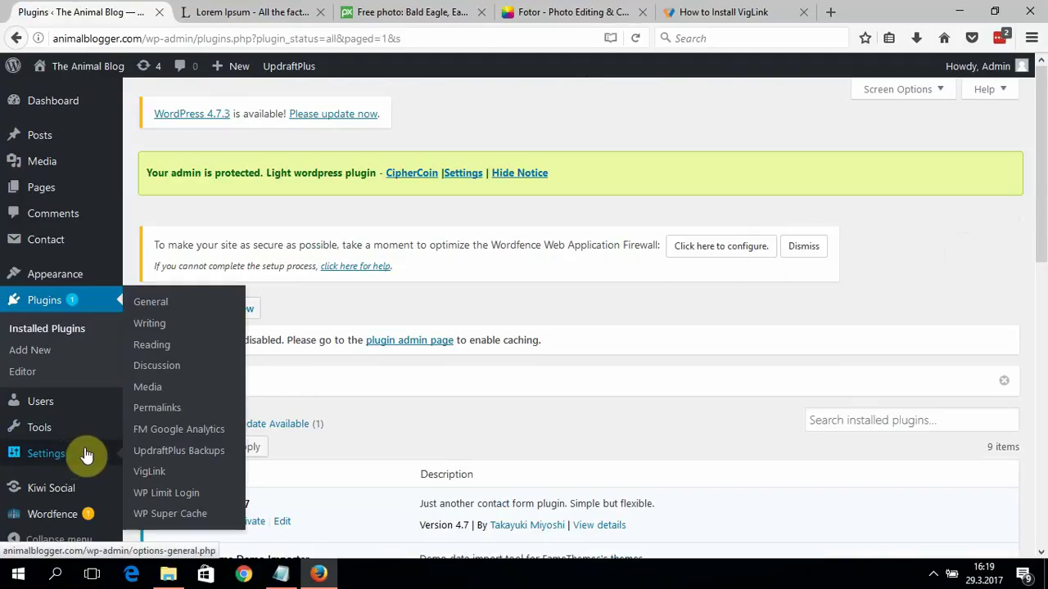
pyautogui.click(194, 428)
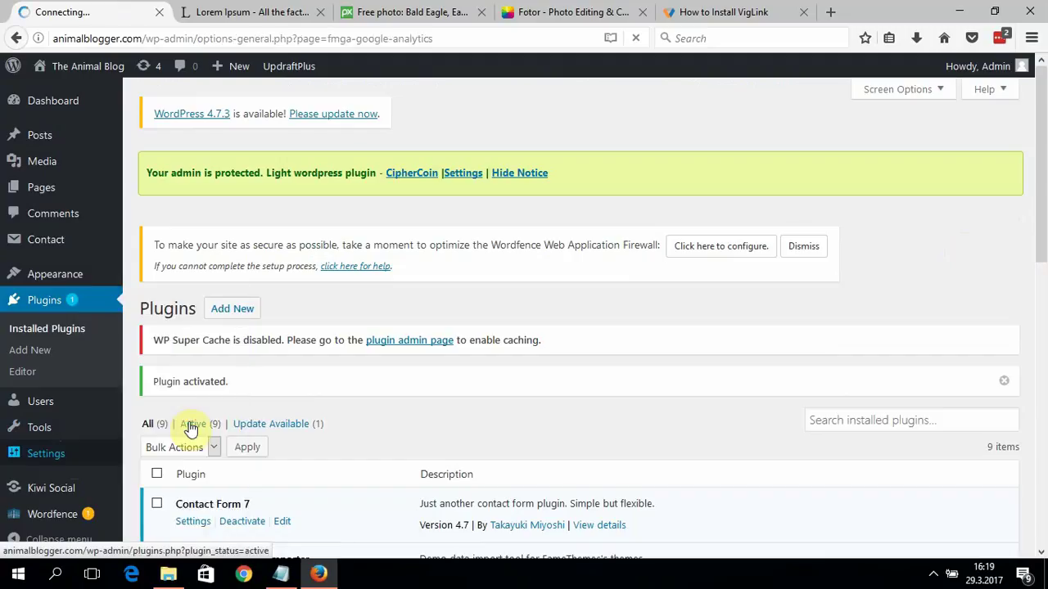
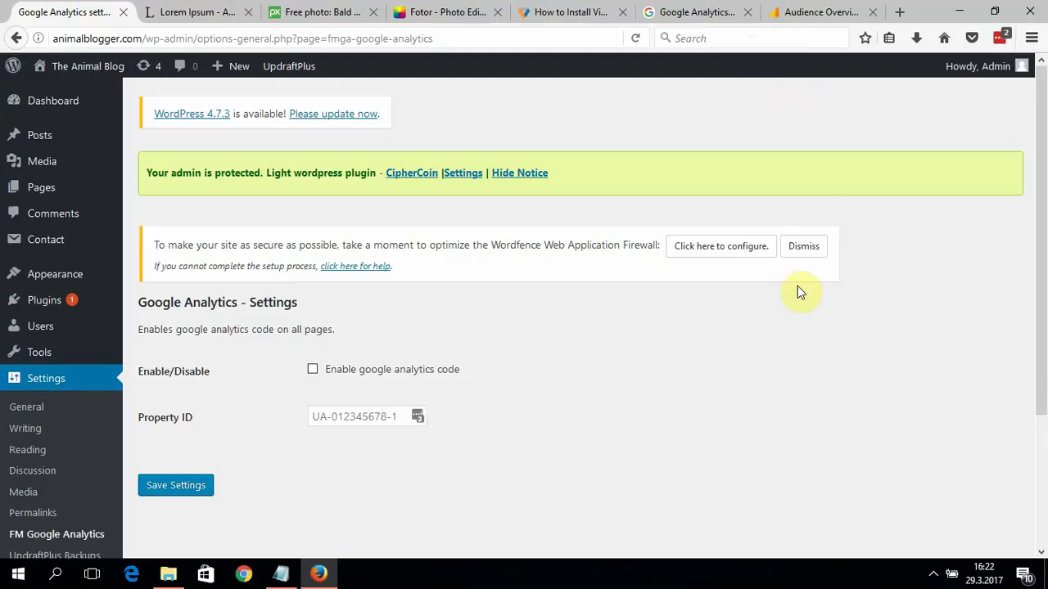
# Switch from the WordPress plugin settings to the Google Analytics Audience Overview report.
pyautogui.click(933, 571)
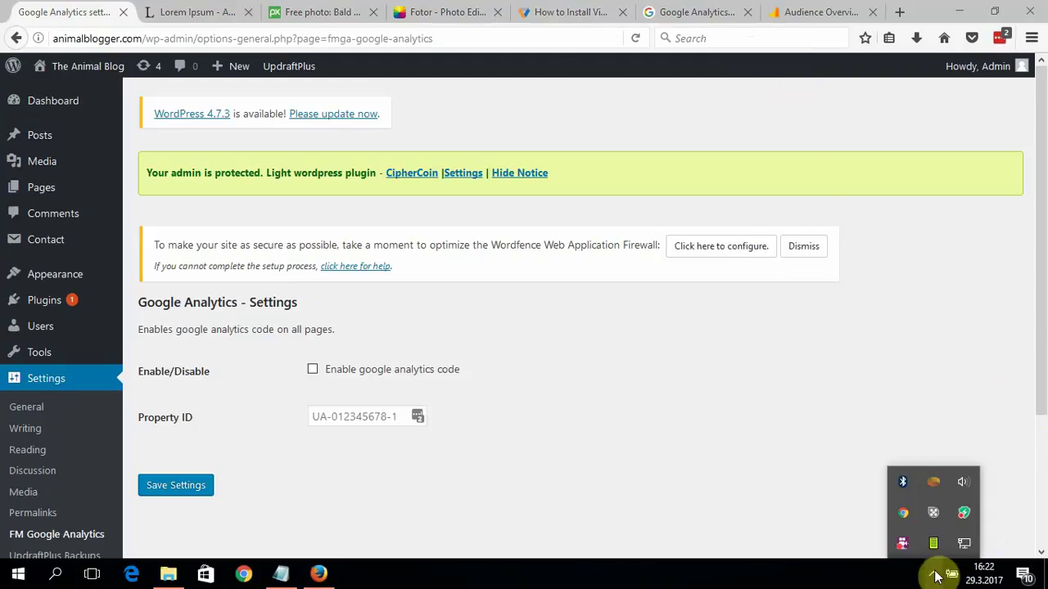
pyautogui.click(803, 407)
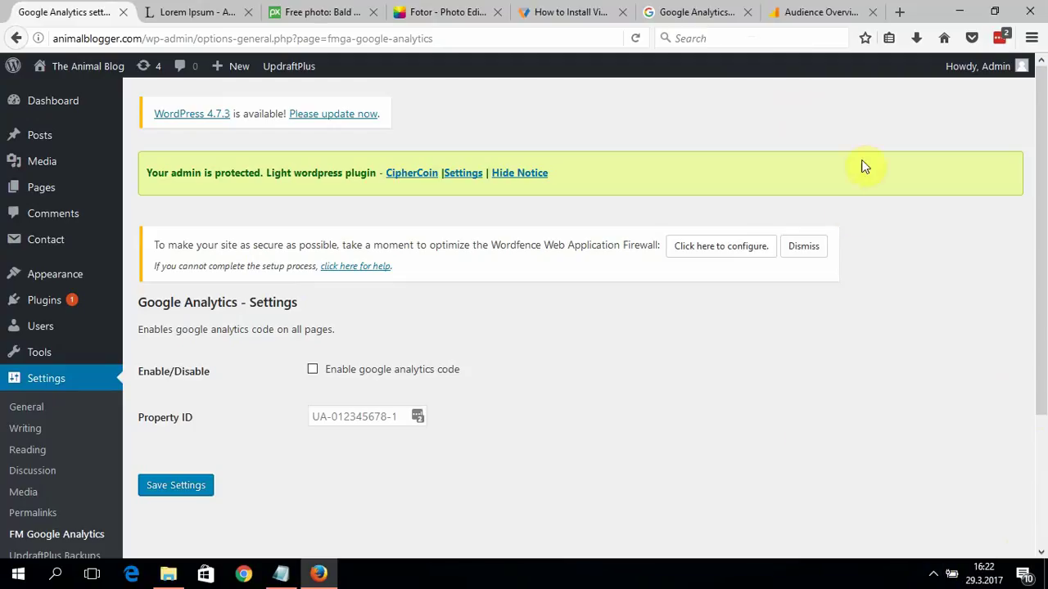
pyautogui.click(819, 12)
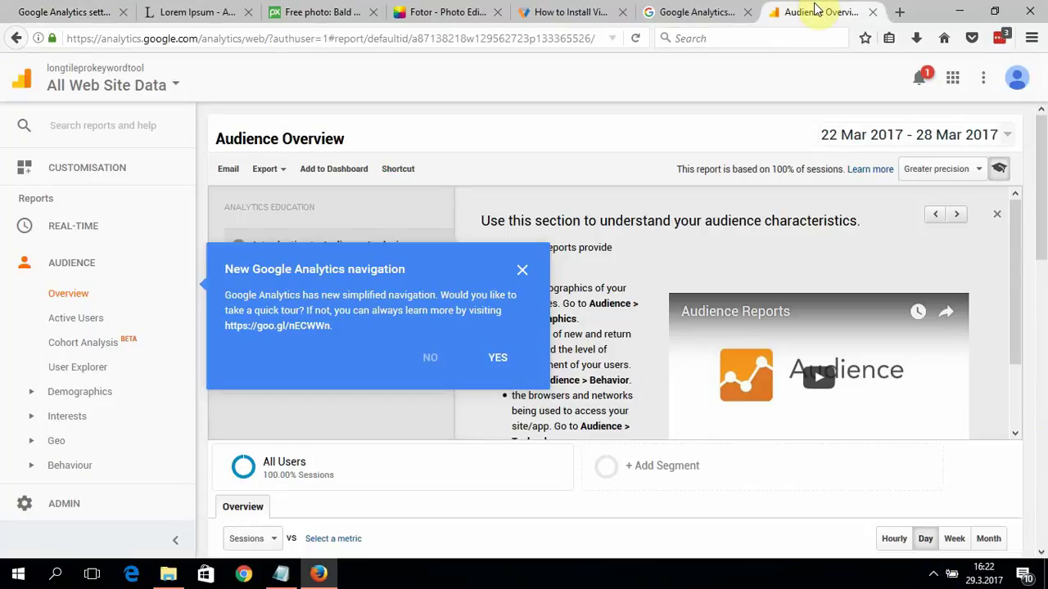
# Dismiss the navigation announcement and open Admin > Tracking Info > Tracking Code.
pyautogui.click(522, 269)
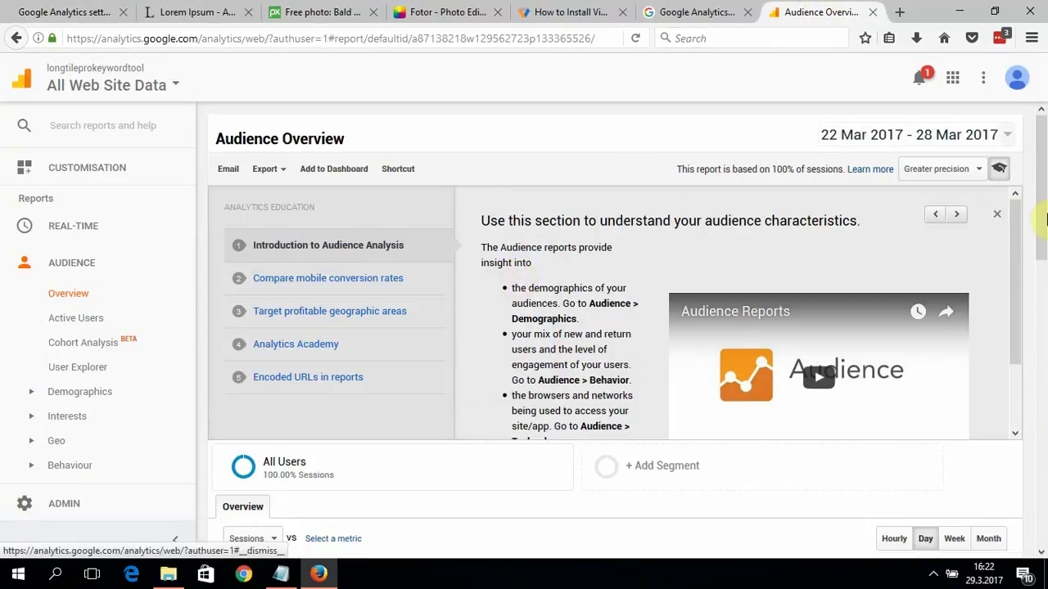
pyautogui.scroll(-2, 1041, 246)
pyautogui.scroll(-1, 1039, 252)
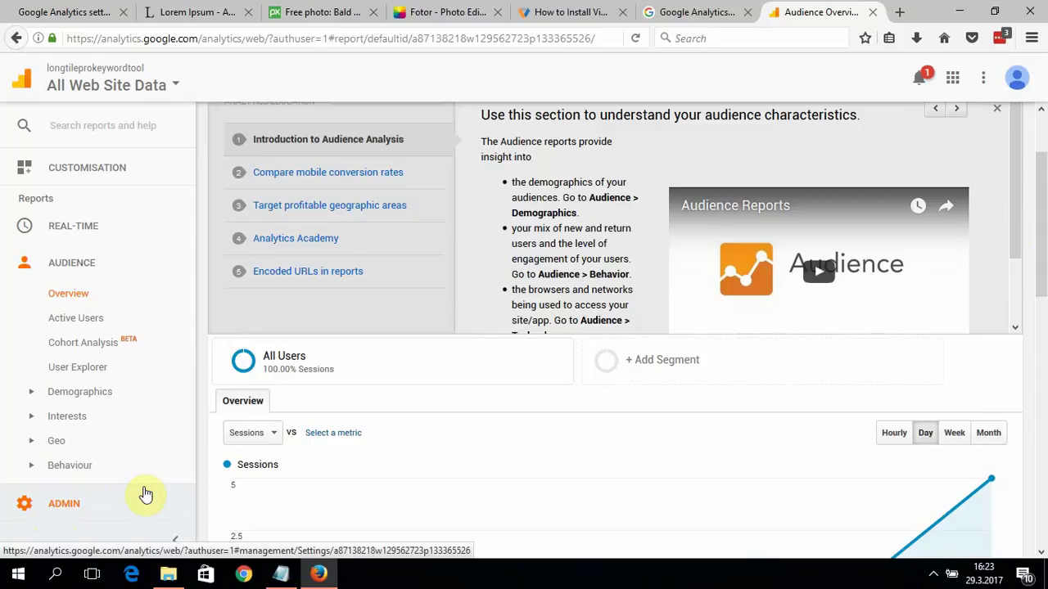
pyautogui.scroll(-3, 129, 472)
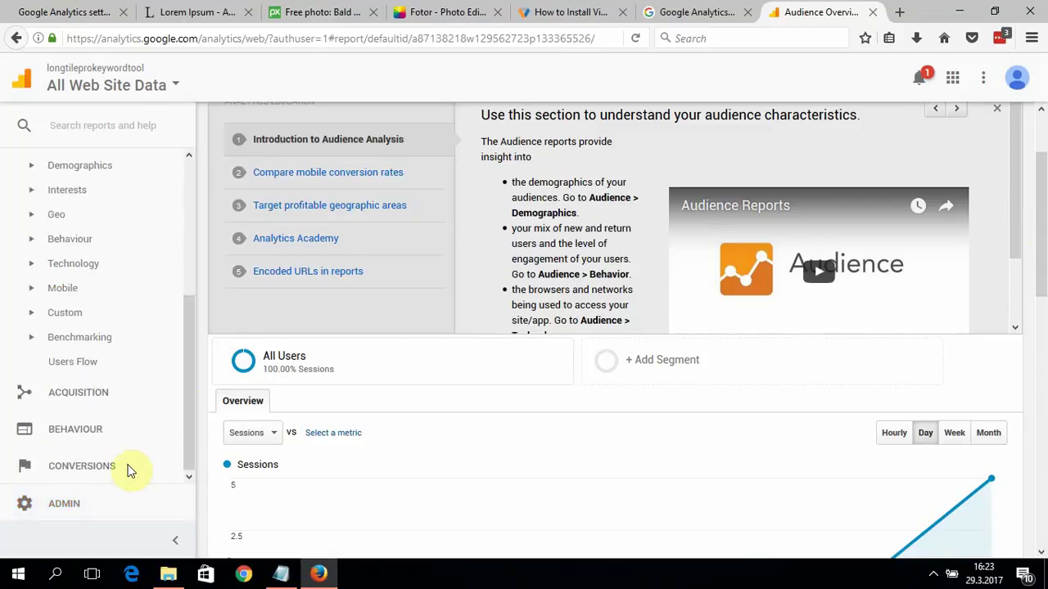
pyautogui.click(97, 503)
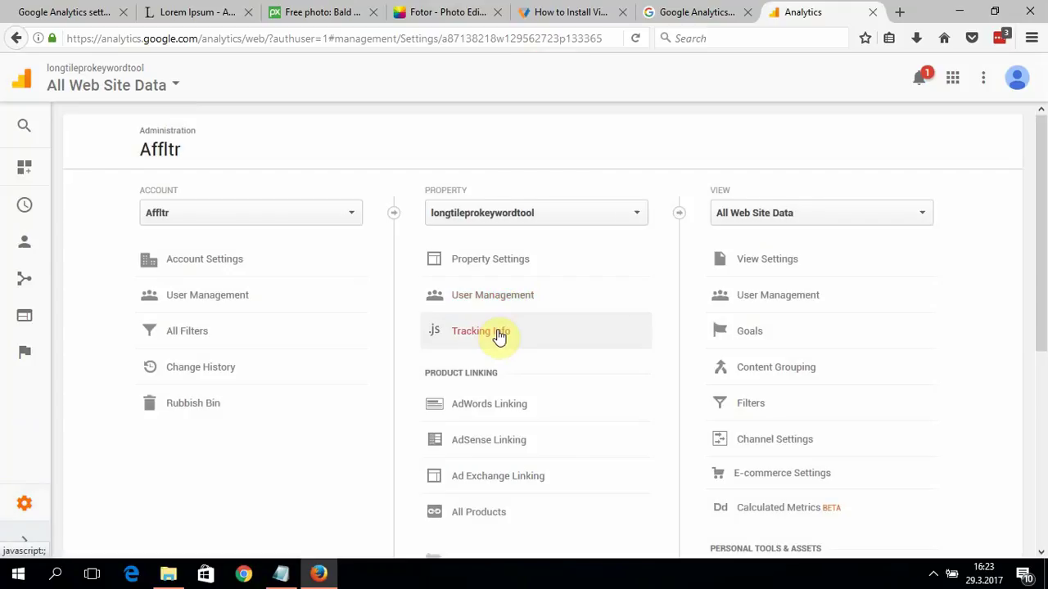
pyautogui.click(497, 336)
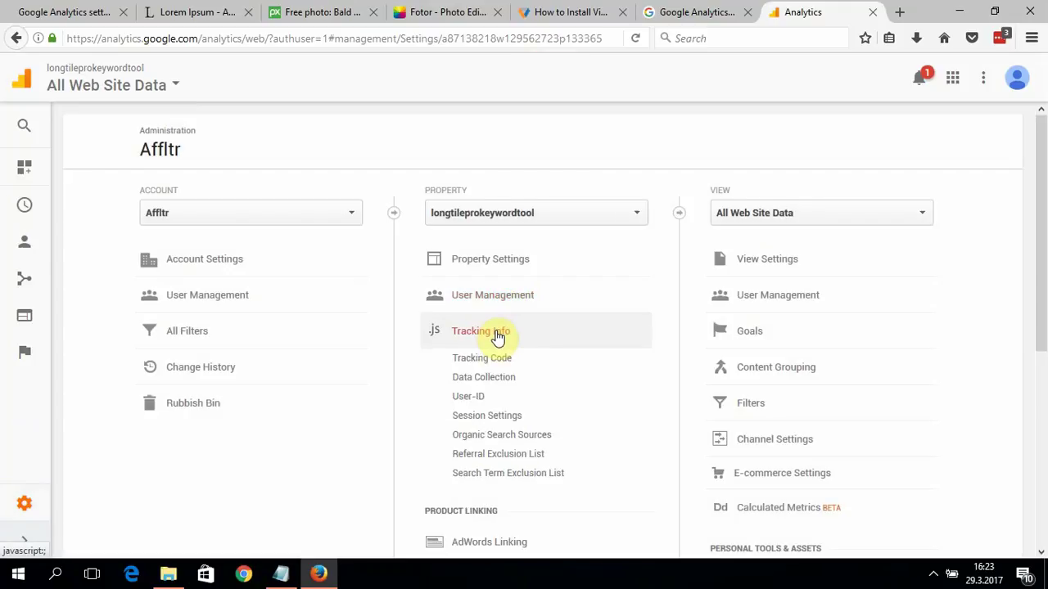
pyautogui.click(485, 359)
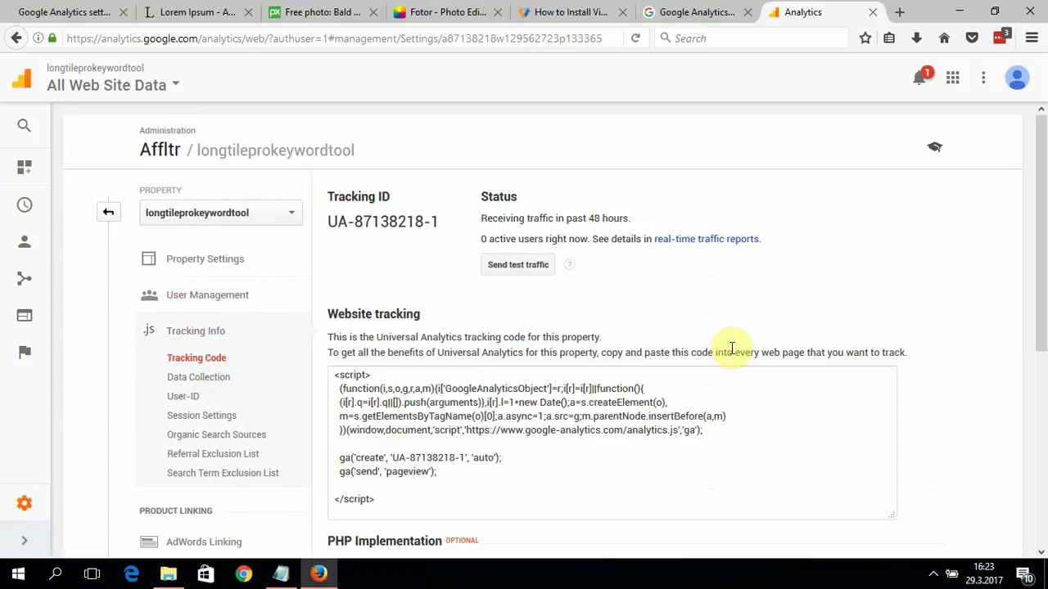
# Zoom in, select the property's tracking ID, and return to the WordPress settings.
pyautogui.hotkey('ctrl', '+')
pyautogui.hotkey('ctrl', '+')
pyautogui.hotkey('ctrl', '+')
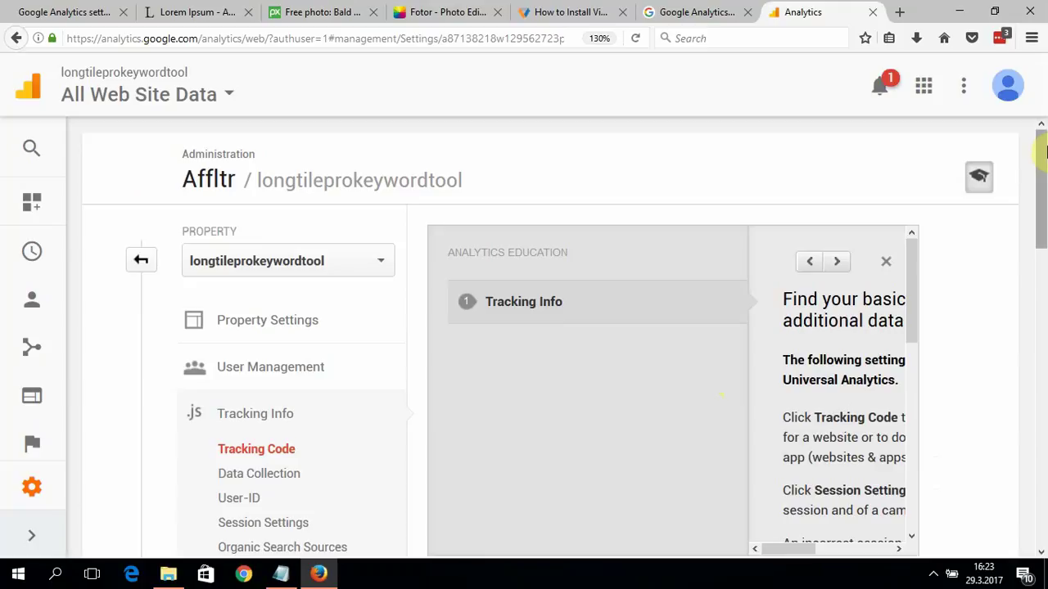
pyautogui.moveTo(1040, 187); pyautogui.dragTo(1039, 215)
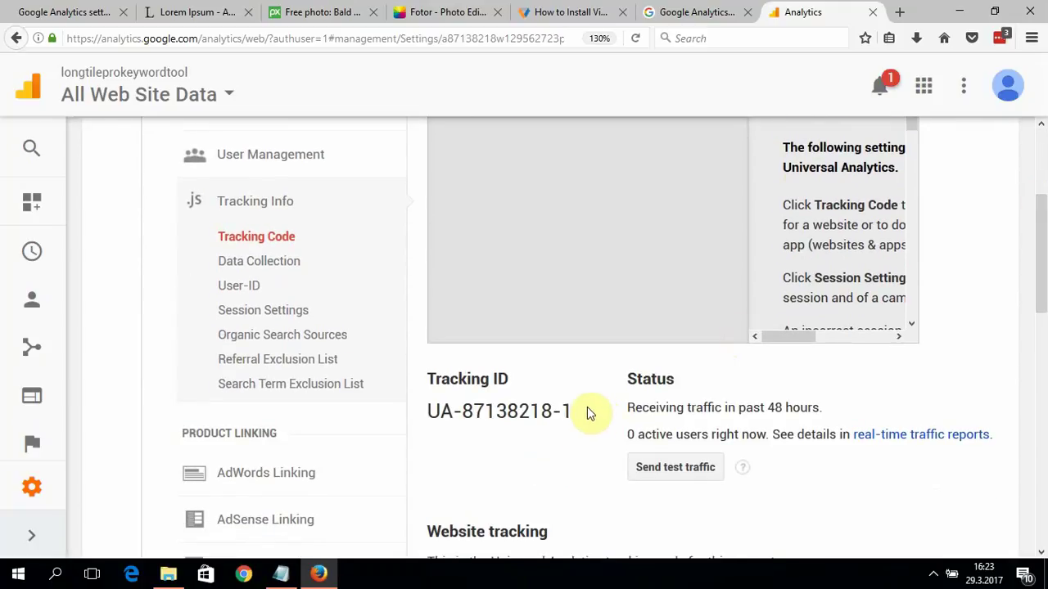
pyautogui.moveTo(577, 413); pyautogui.dragTo(439, 409)
pyautogui.click(437, 410)
pyautogui.tripleClick(437, 410)
pyautogui.hotkey('ctrl', 'c')
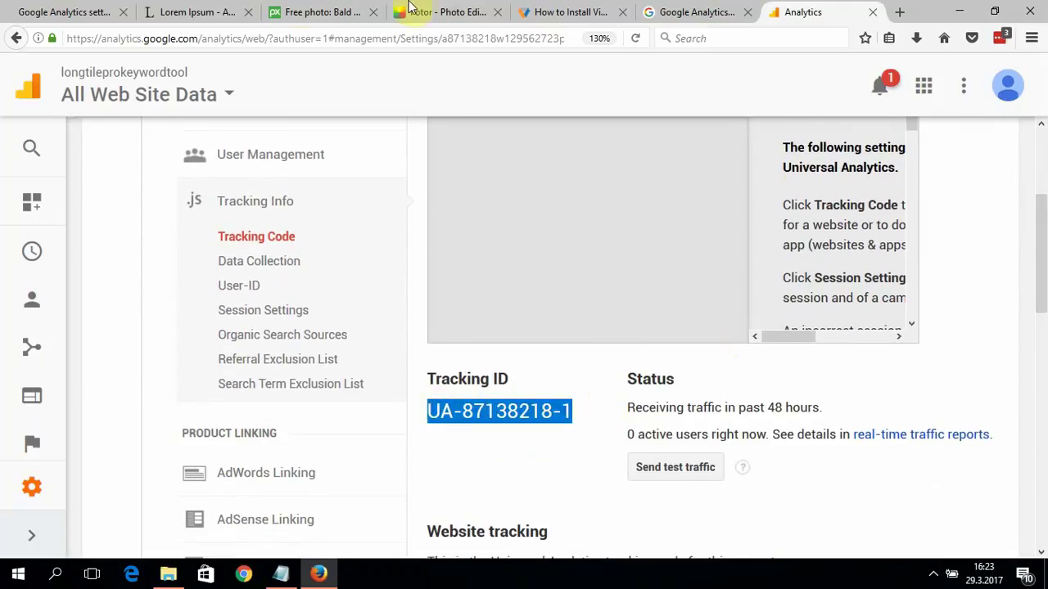
pyautogui.click(74, 10)
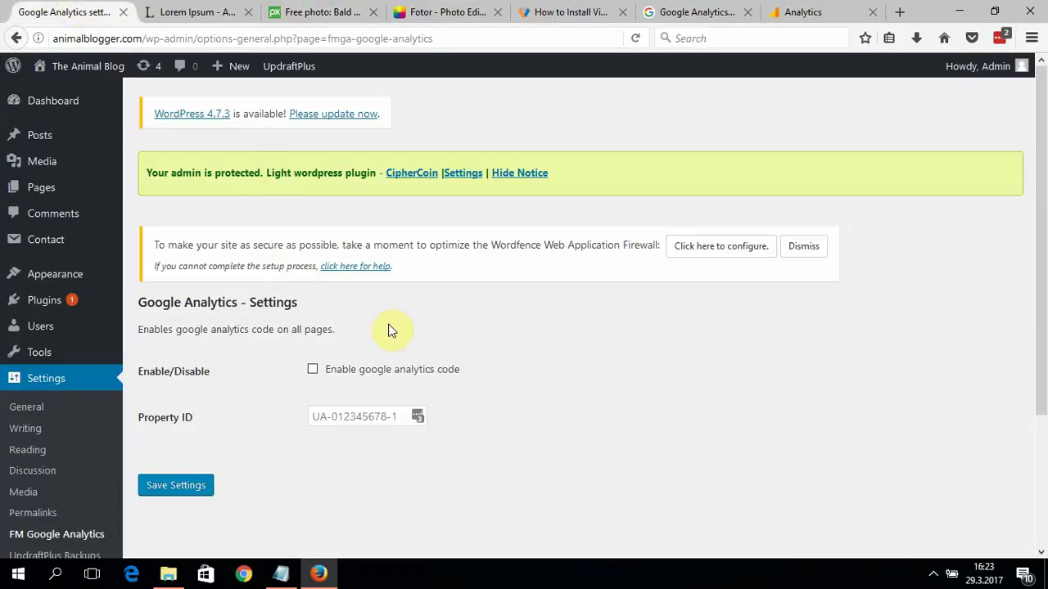
# Paste the tracking ID as Property ID, enable the analytics code, save, and return to Analytics.
pyautogui.click(395, 420)
pyautogui.hotkey('ctrl', 'v')
pyautogui.click(312, 370)
pyautogui.click(198, 485)
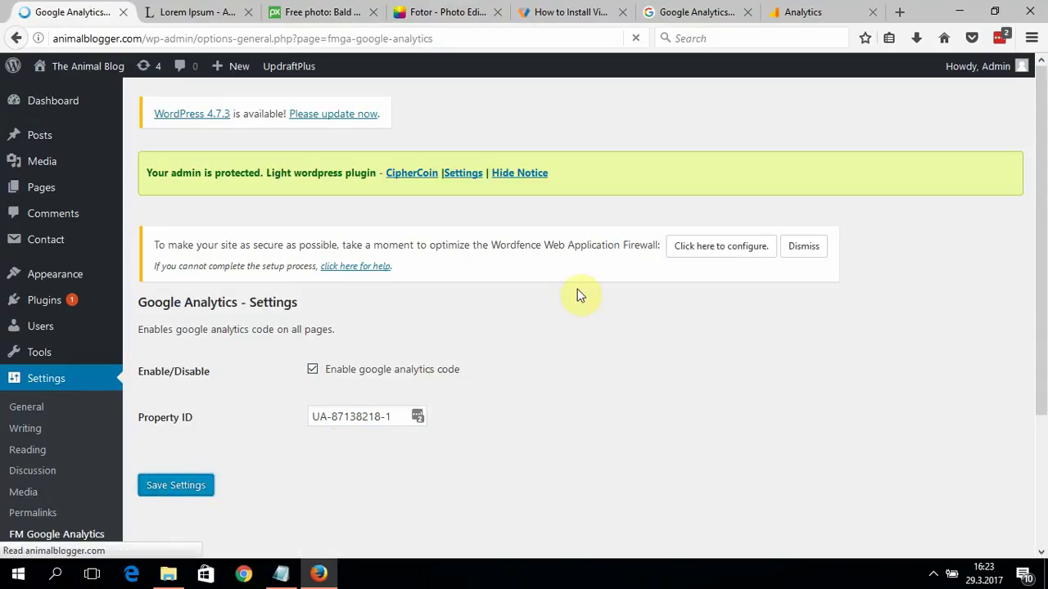
pyautogui.click(818, 11)
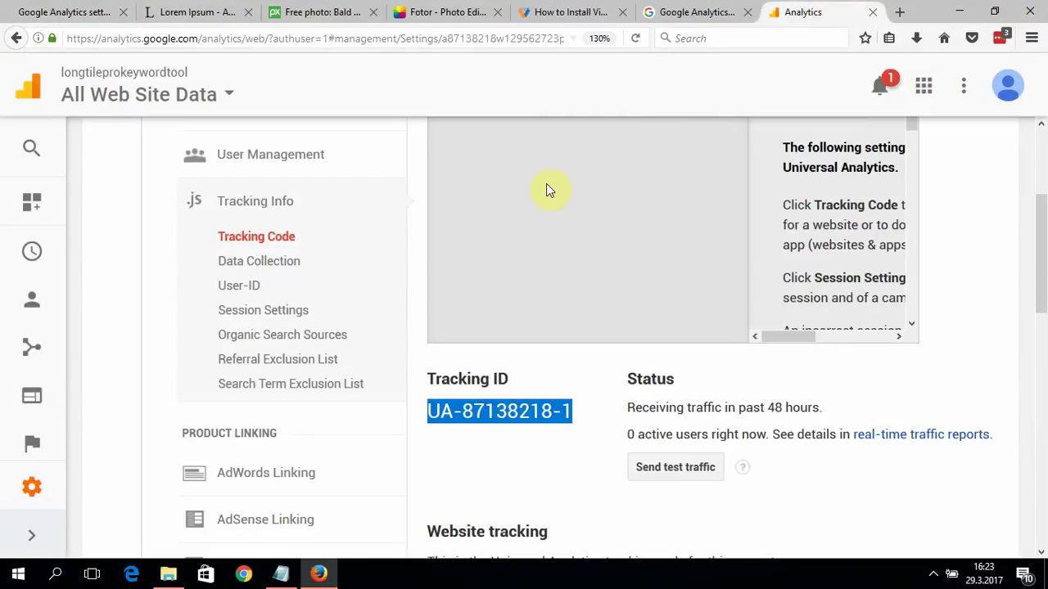
# Open the Real-Time Overview report and visit the blog's public front page.
pyautogui.click(32, 253)
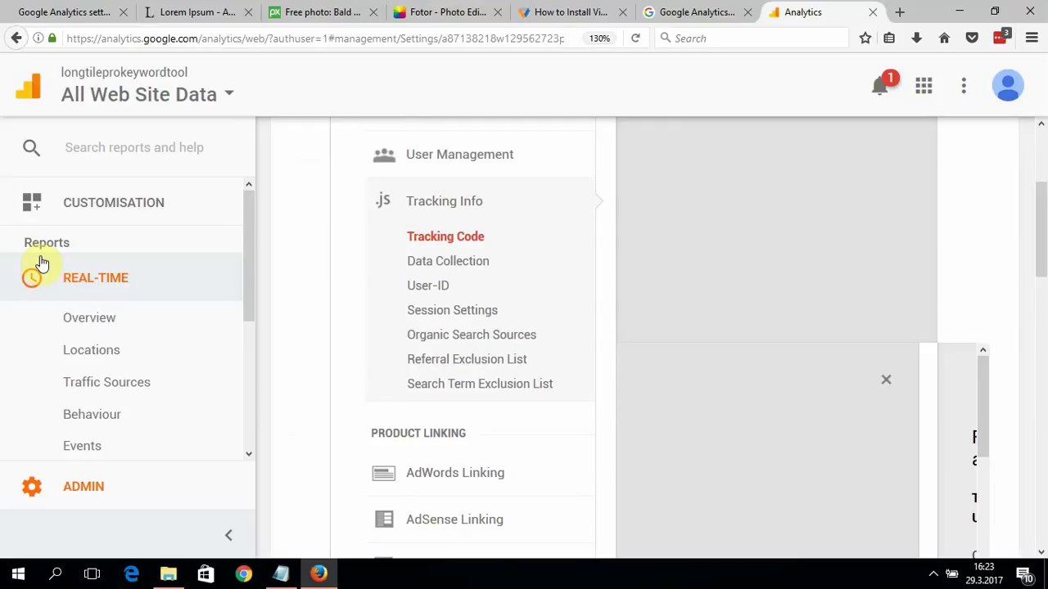
pyautogui.click(86, 326)
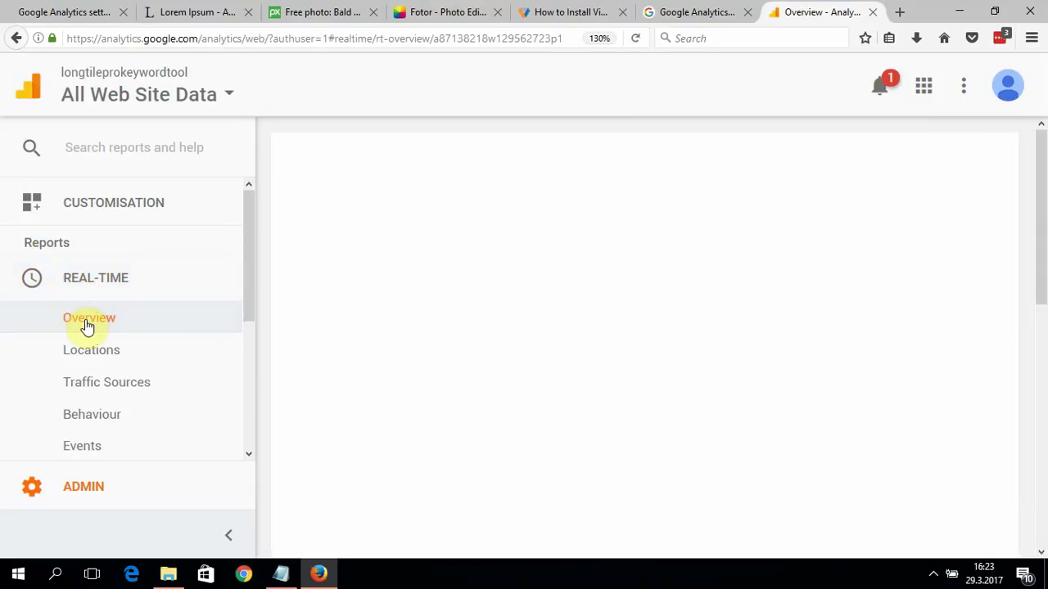
pyautogui.click(65, 12)
pyautogui.click(90, 67)
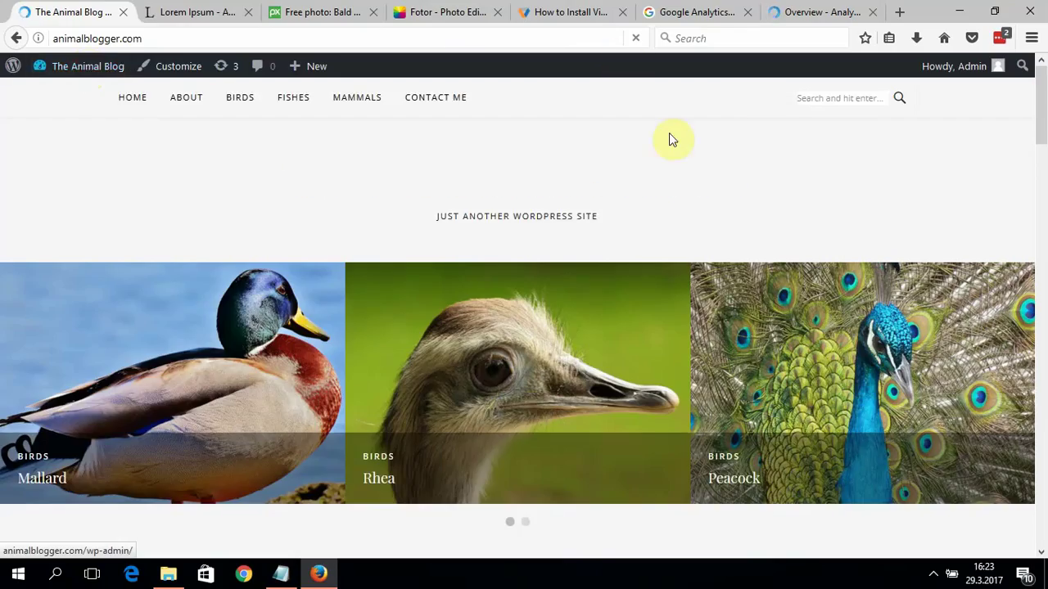
# Reload the Real-Time Overview until it shows 1 active user on the site.
pyautogui.click(811, 10)
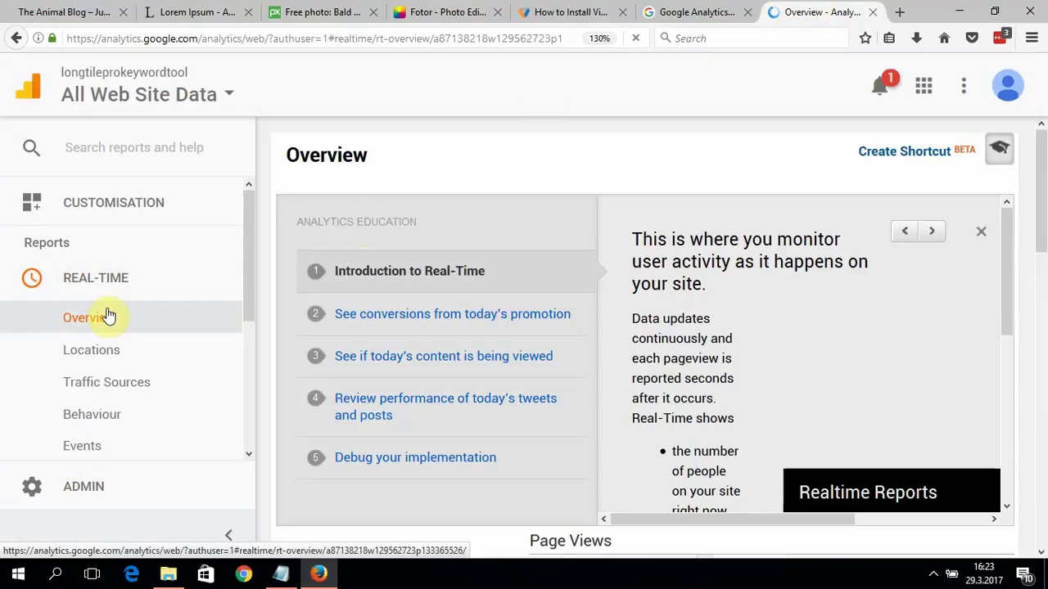
pyautogui.click(688, 10)
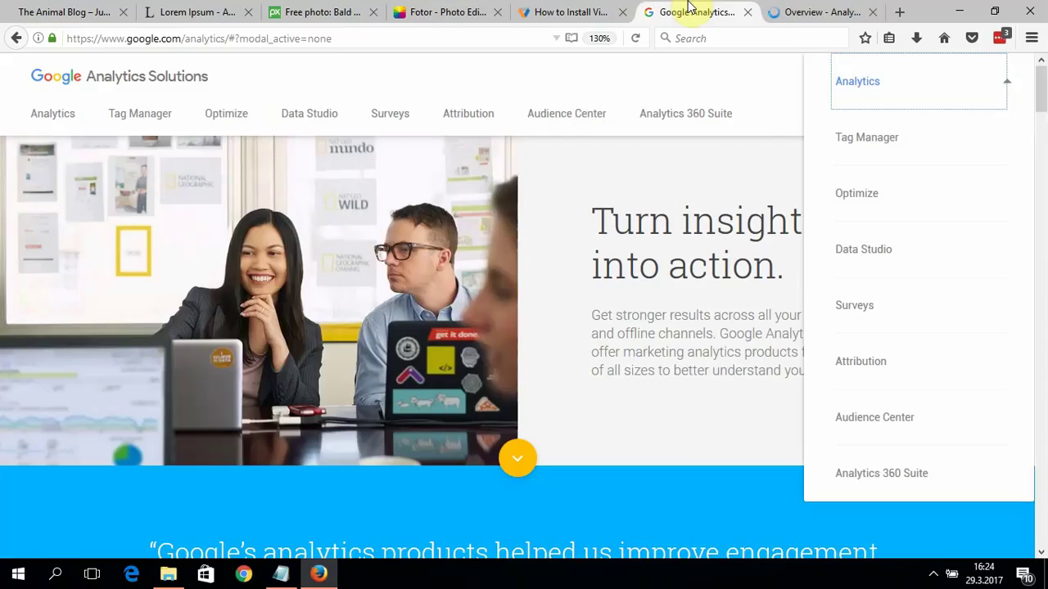
pyautogui.click(801, 10)
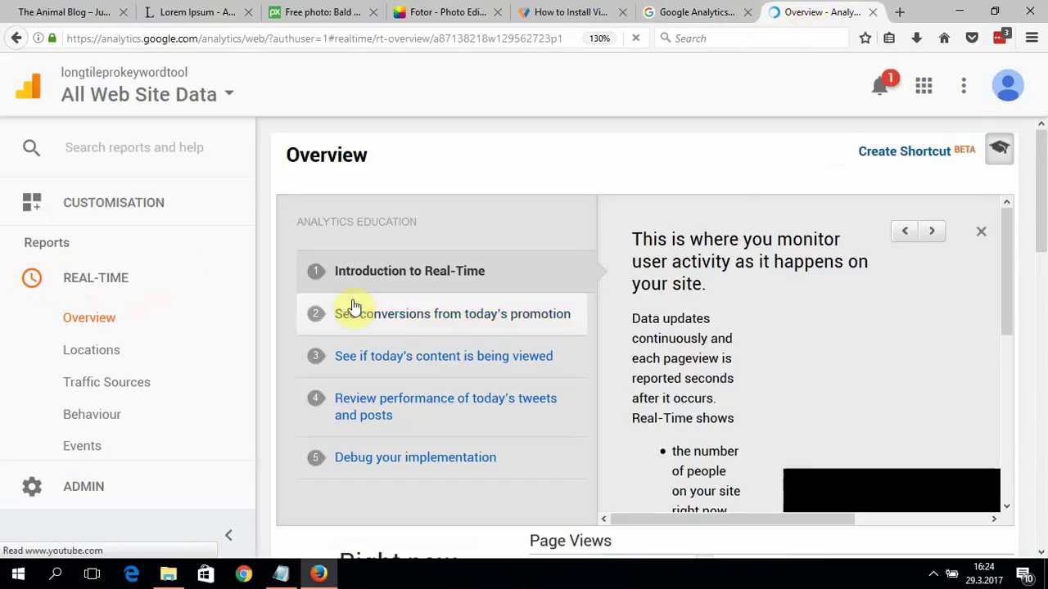
pyautogui.click(108, 319)
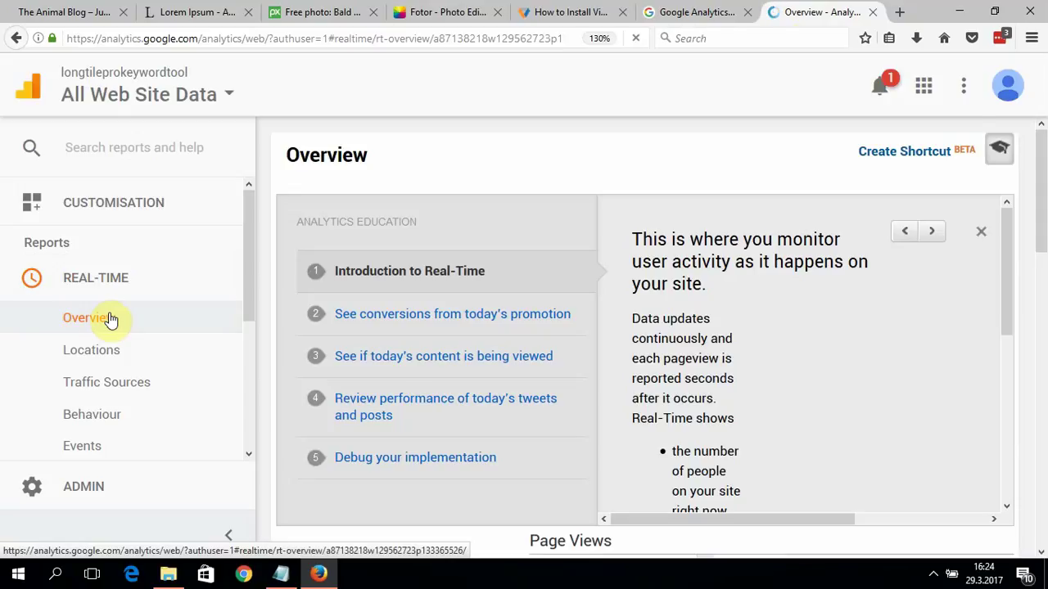
pyautogui.click(113, 319)
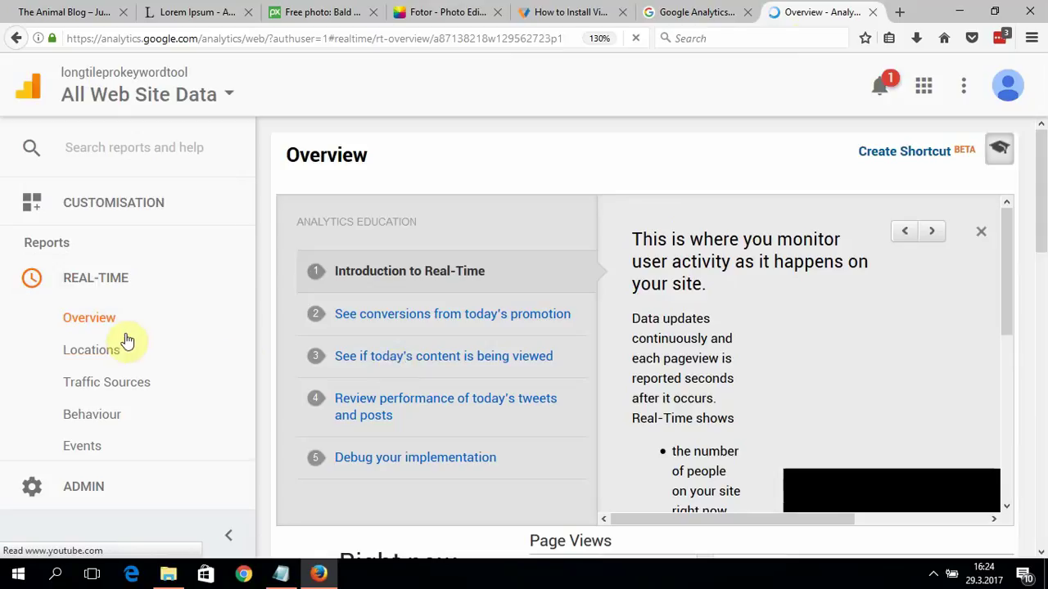
pyautogui.doubleClick(100, 290)
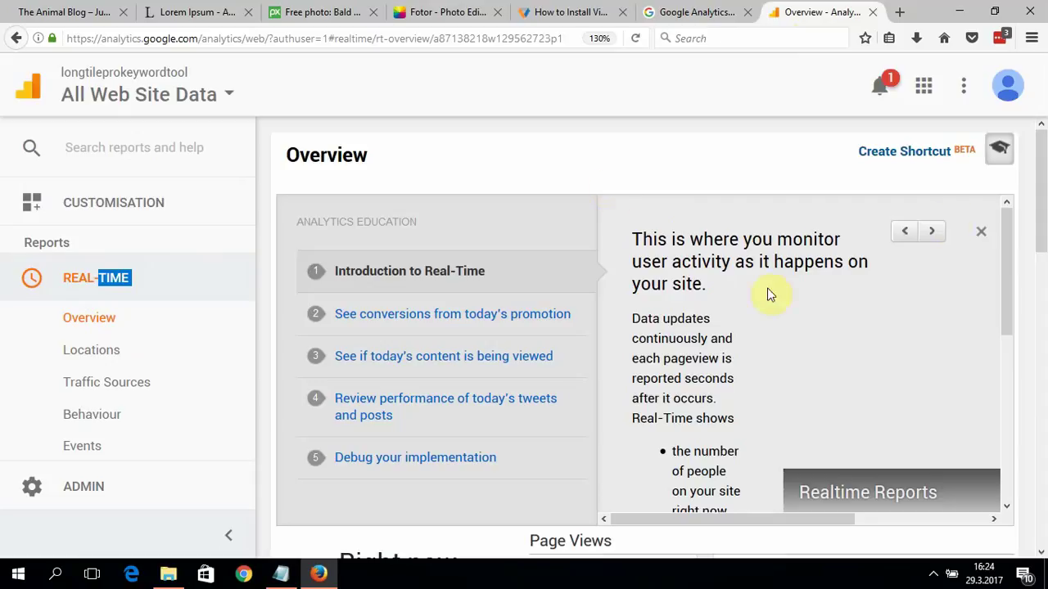
pyautogui.moveTo(1039, 264); pyautogui.dragTo(1029, 349)
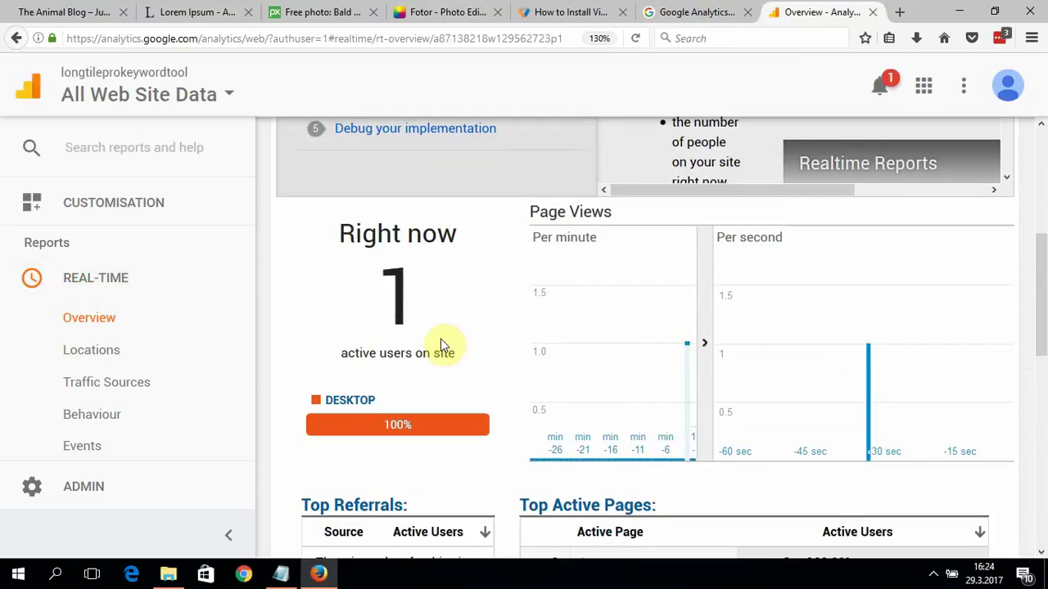
pyautogui.moveTo(1043, 319); pyautogui.dragTo(1018, 329)
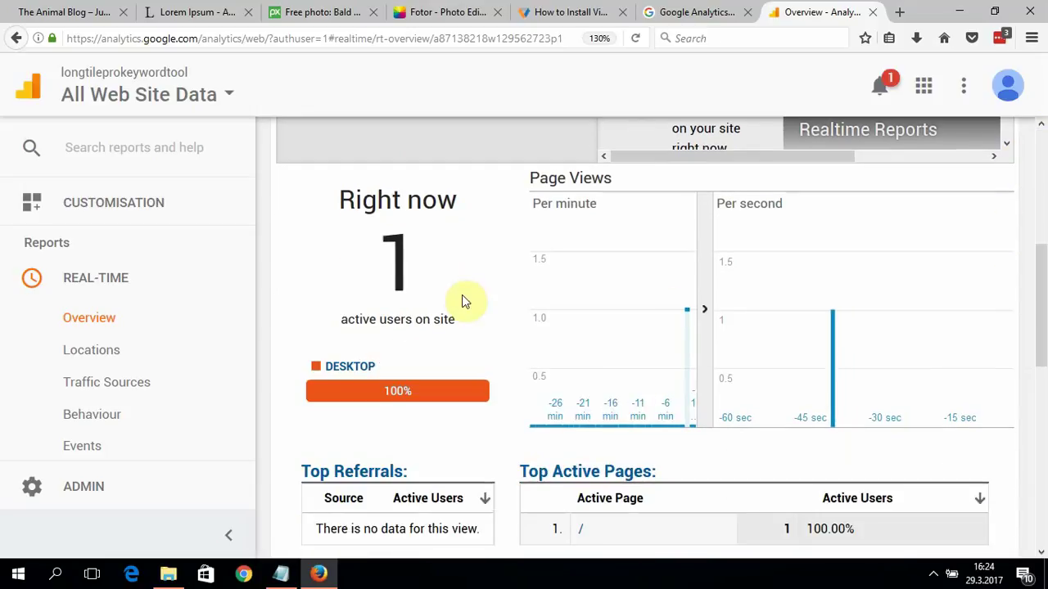
# Go back to The Animal Blog and open its admin Dashboard.
pyautogui.click(86, 12)
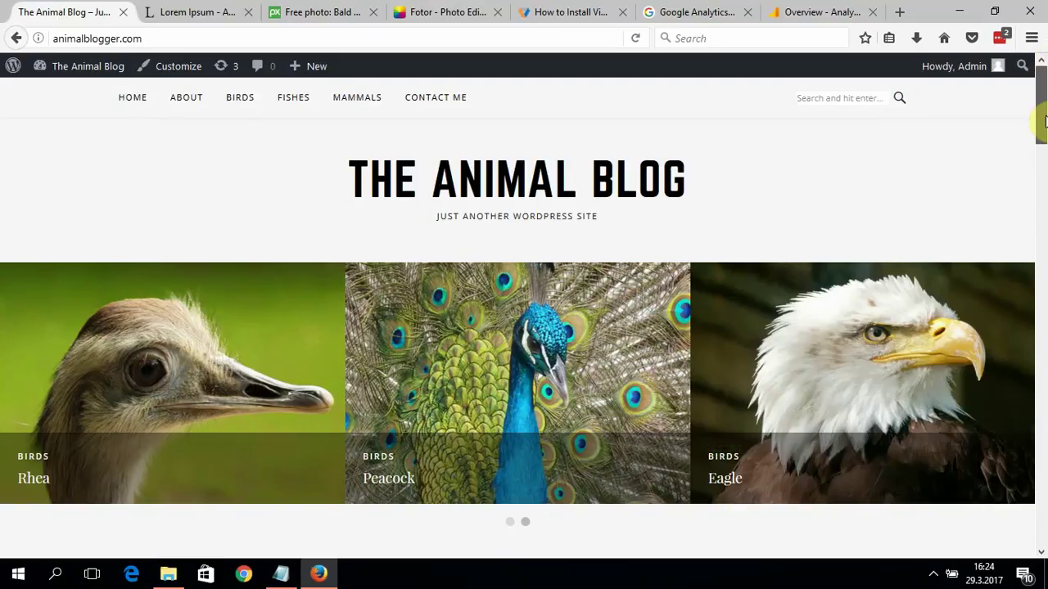
pyautogui.moveTo(1045, 115); pyautogui.dragTo(1042, 145)
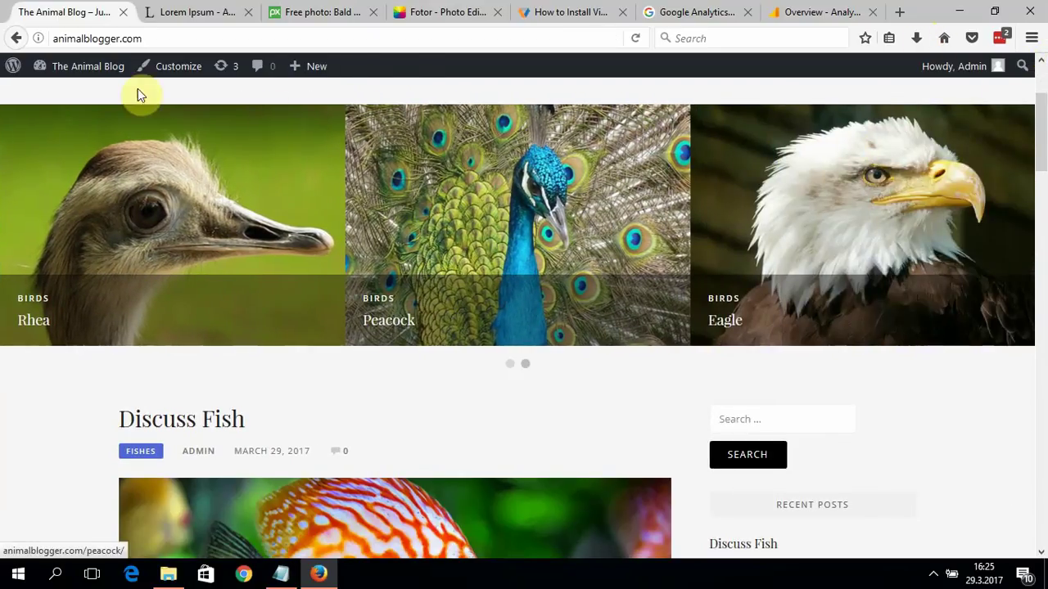
pyautogui.click(113, 76)
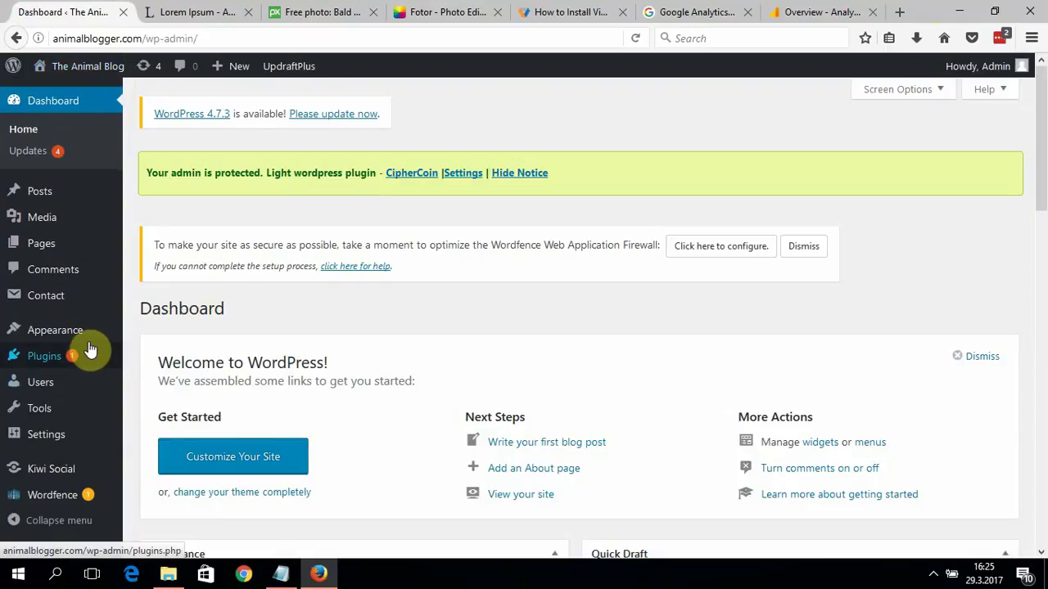
# Go to Plugins > Add New and search the directory for 'wp file manager'.
pyautogui.moveTo(73, 360)
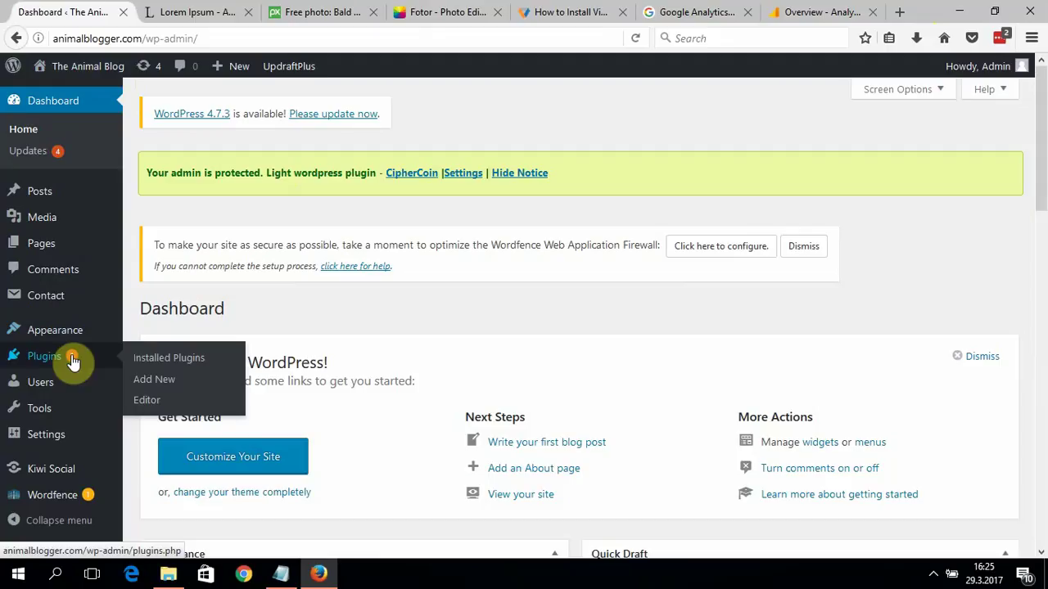
pyautogui.click(137, 379)
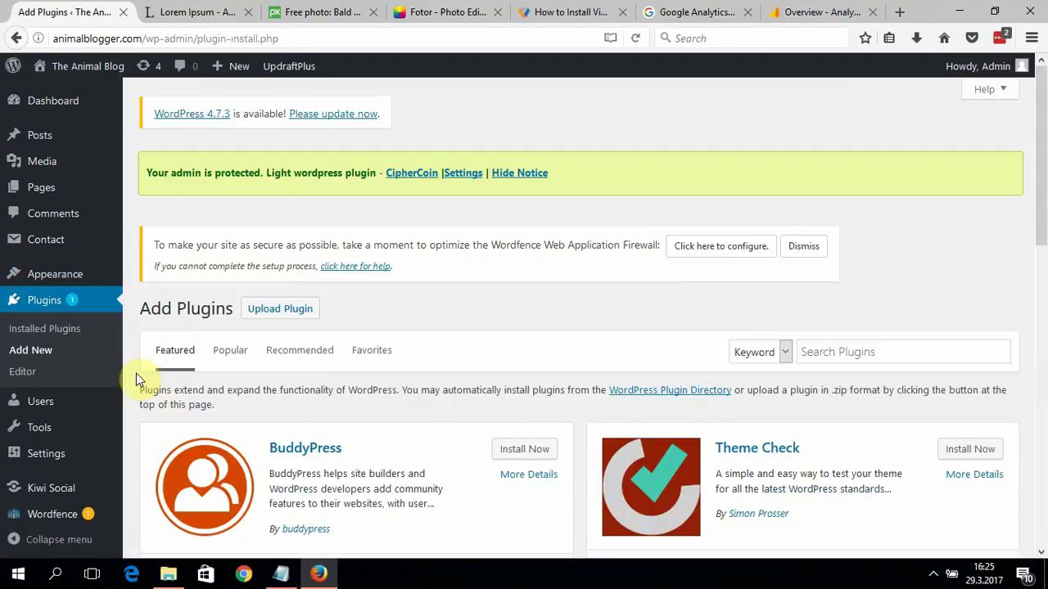
pyautogui.hotkey('ctrl', '+')
pyautogui.click(849, 378)
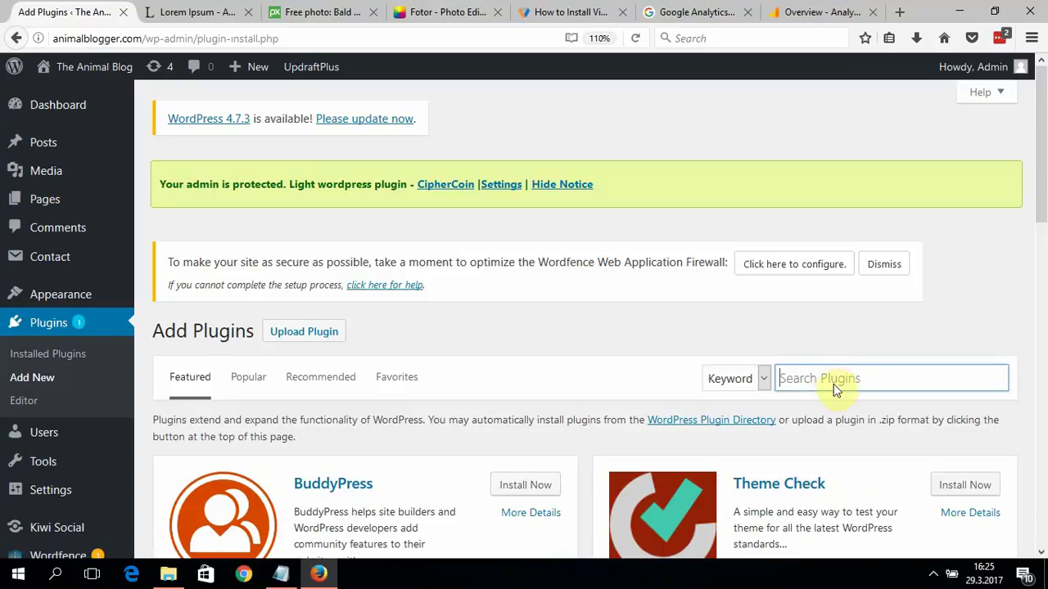
pyautogui.click(931, 569)
pyautogui.click(878, 387)
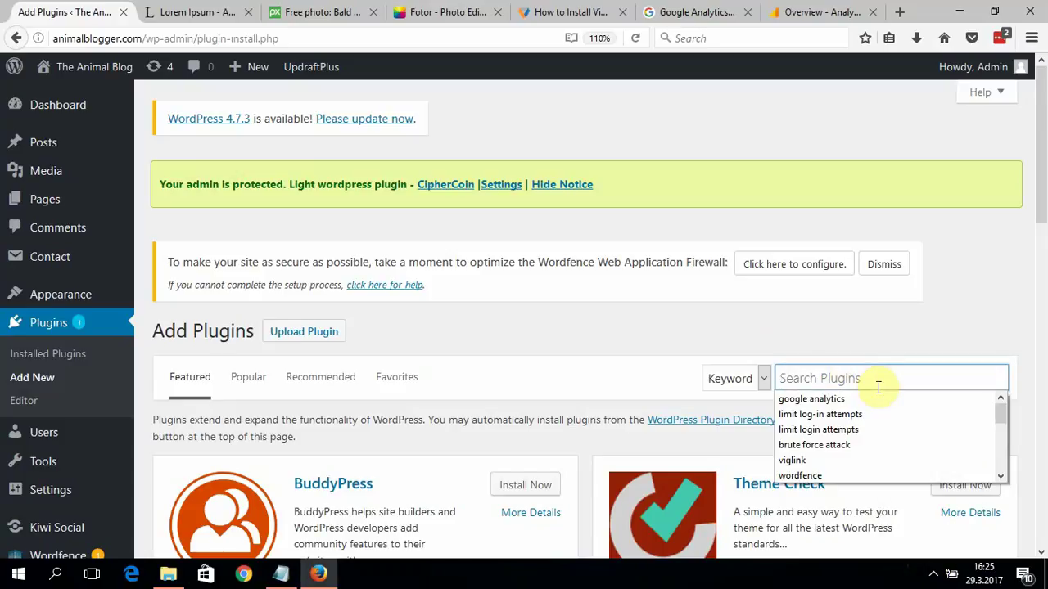
pyautogui.write('wp file')
pyautogui.write('man')
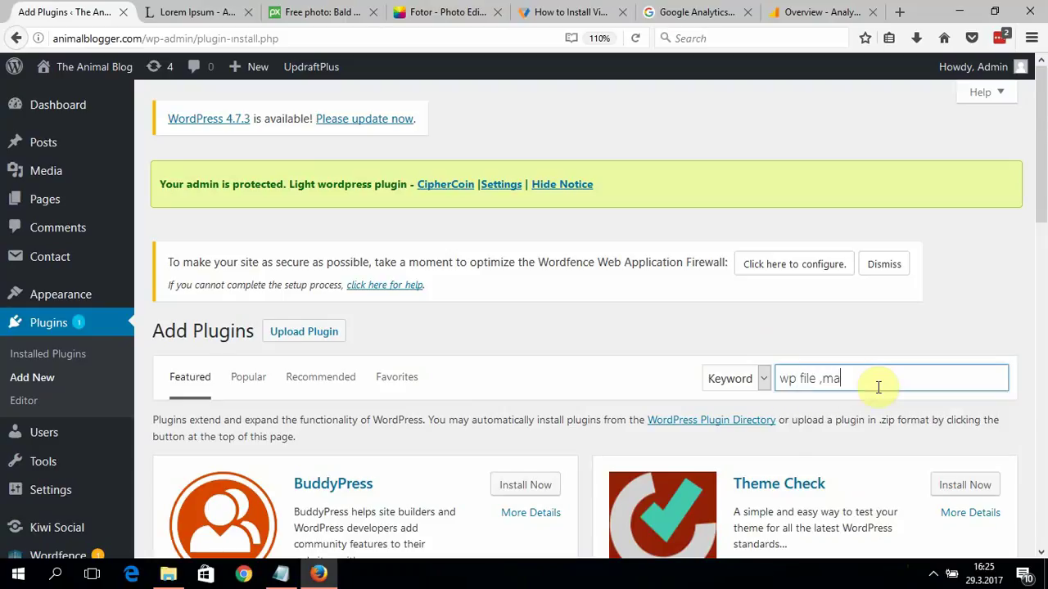
pyautogui.press('BackSpace')
pyautogui.press('BackSpace')
pyautogui.press('BackSpace')
pyautogui.write('mamna')
pyautogui.press('BackSpace')
pyautogui.press('BackSpace')
pyautogui.press('BackSpace')
pyautogui.write('nager')
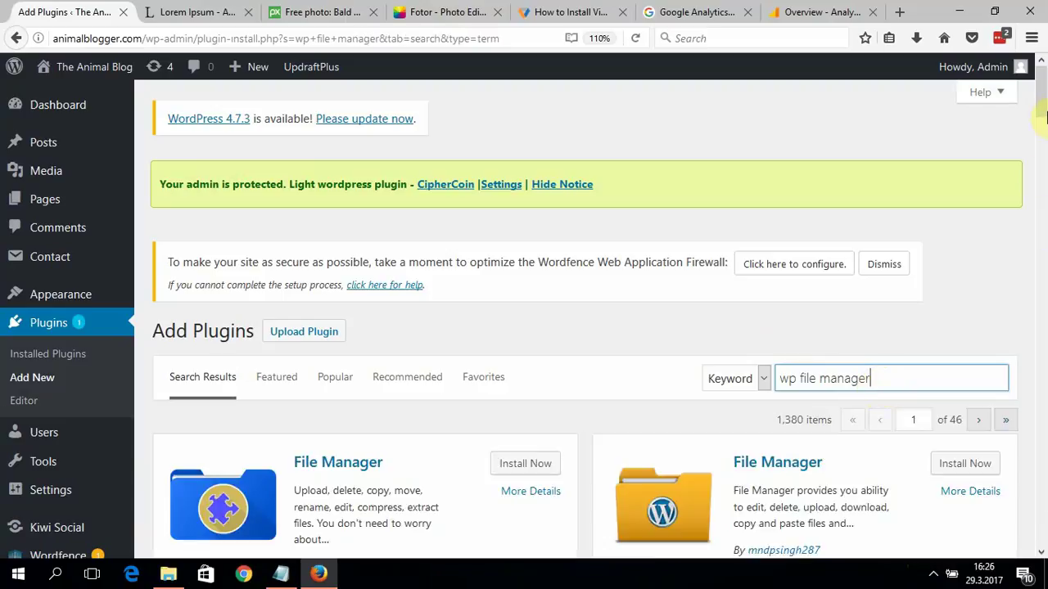
# Install and activate the second File Manager plugin in the results.
pyautogui.scroll(-3, 1045, 117)
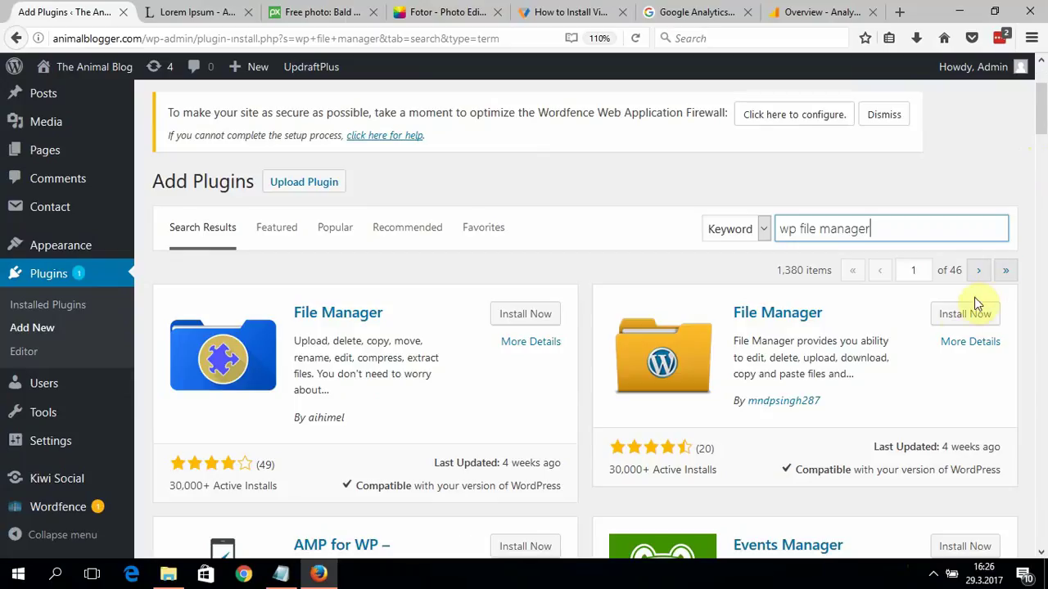
pyautogui.click(964, 315)
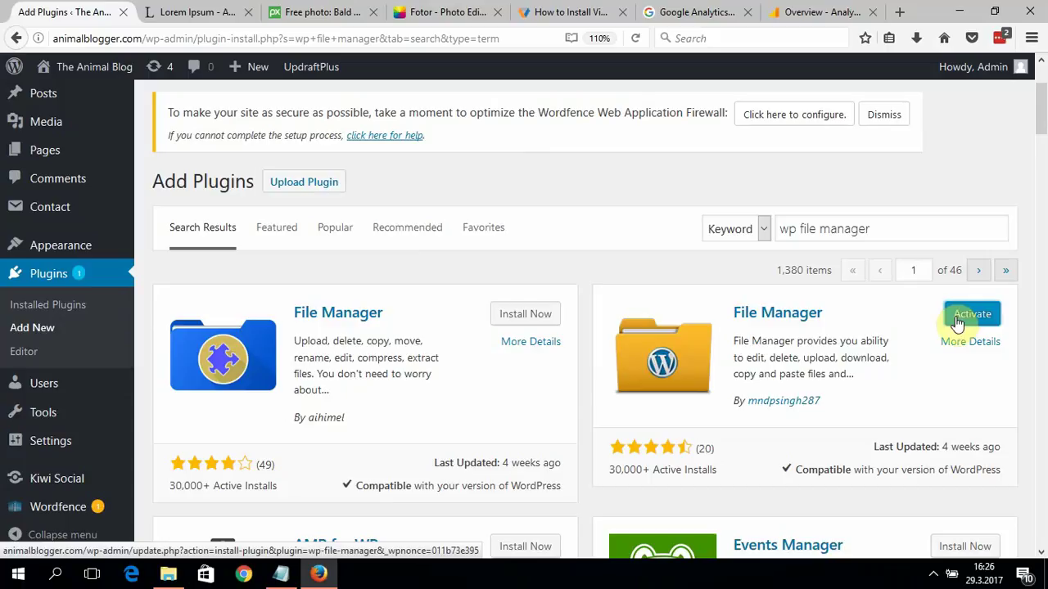
pyautogui.click(957, 321)
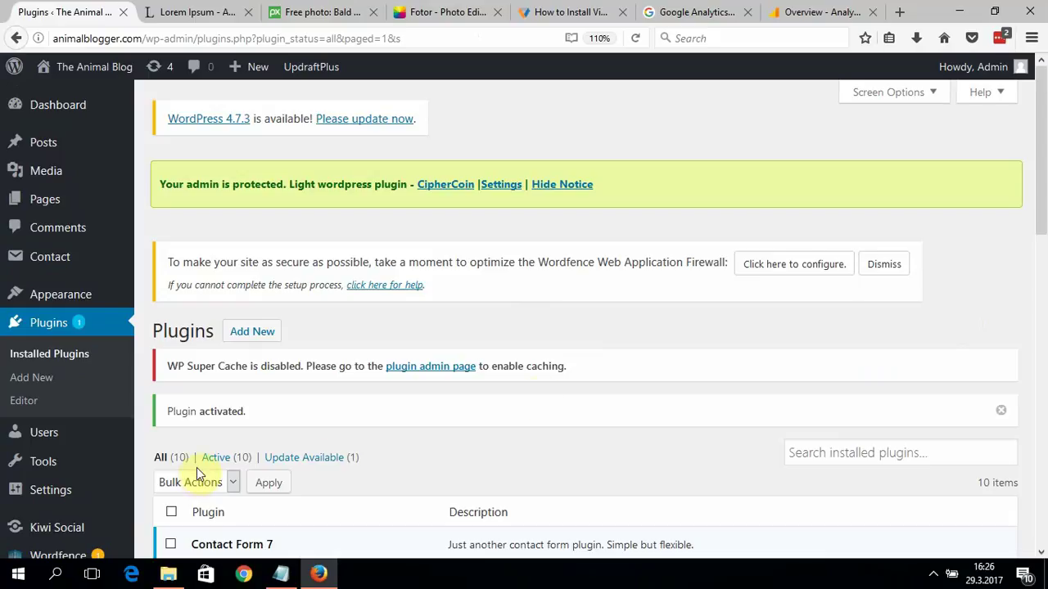
pyautogui.scroll(-5, 1036, 264)
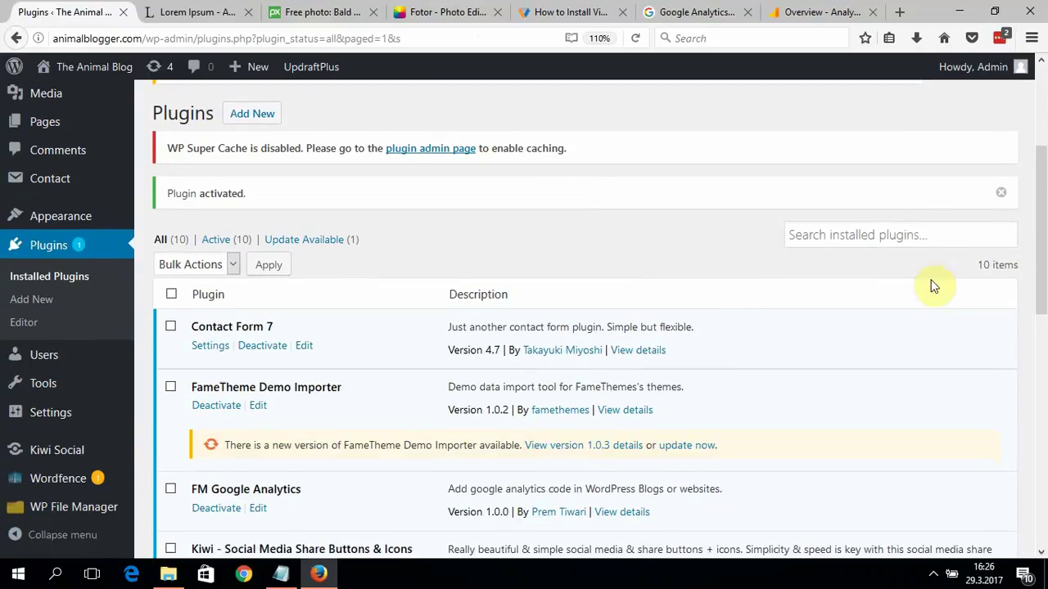
# Browse the public_html files in WP File Manager, then go to the pending updates page.
pyautogui.click(96, 508)
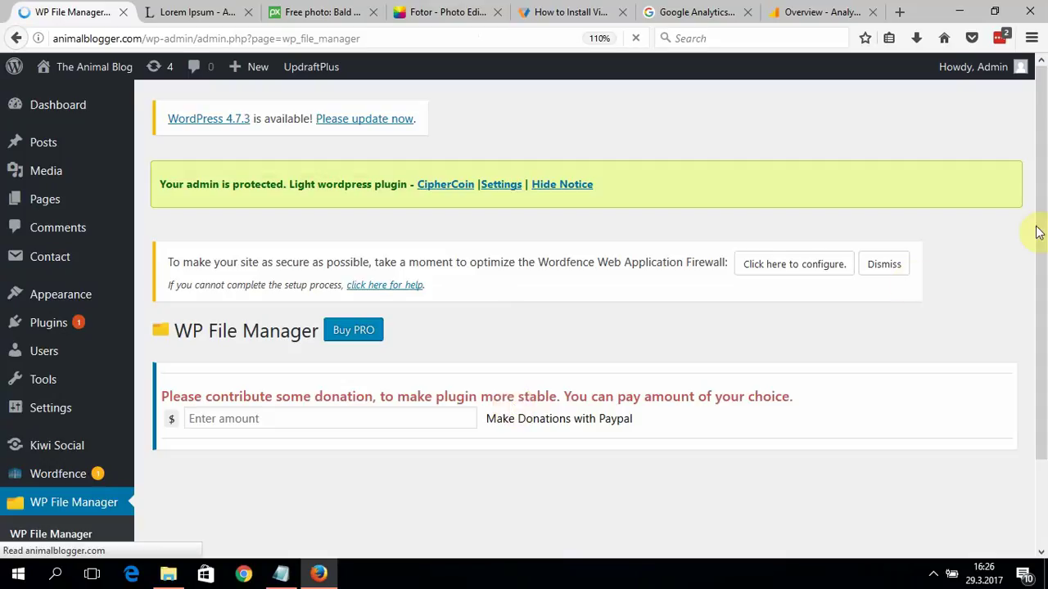
pyautogui.scroll(-1, 1039, 233)
pyautogui.scroll(-1, 1045, 241)
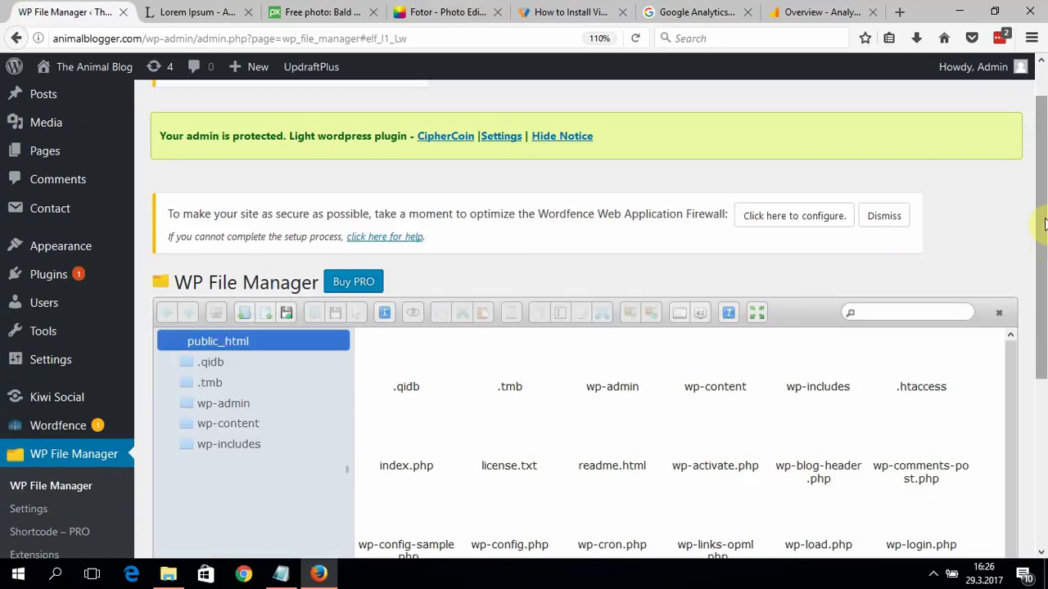
pyautogui.moveTo(1045, 222); pyautogui.dragTo(663, 65)
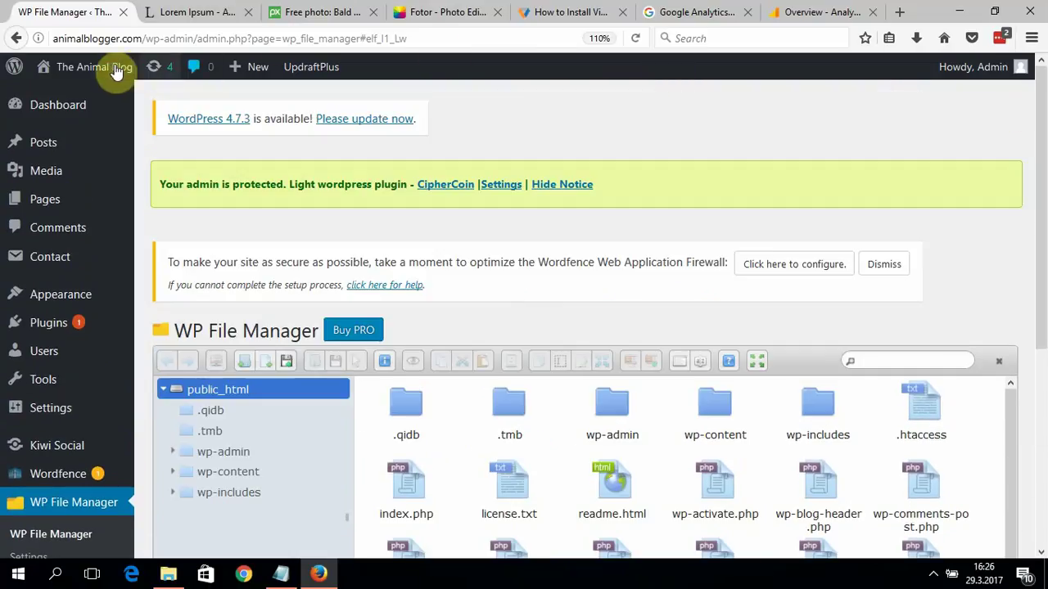
pyautogui.click(364, 121)
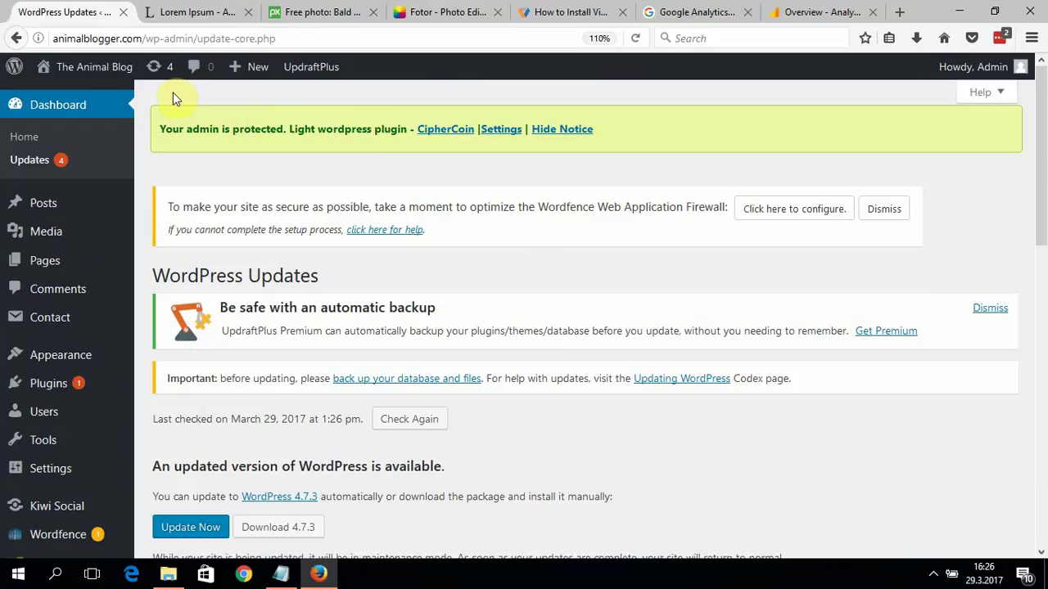
# Visit The Animal Blog homepage and scroll its posts, with Discuss Fish most recent.
pyautogui.click(122, 74)
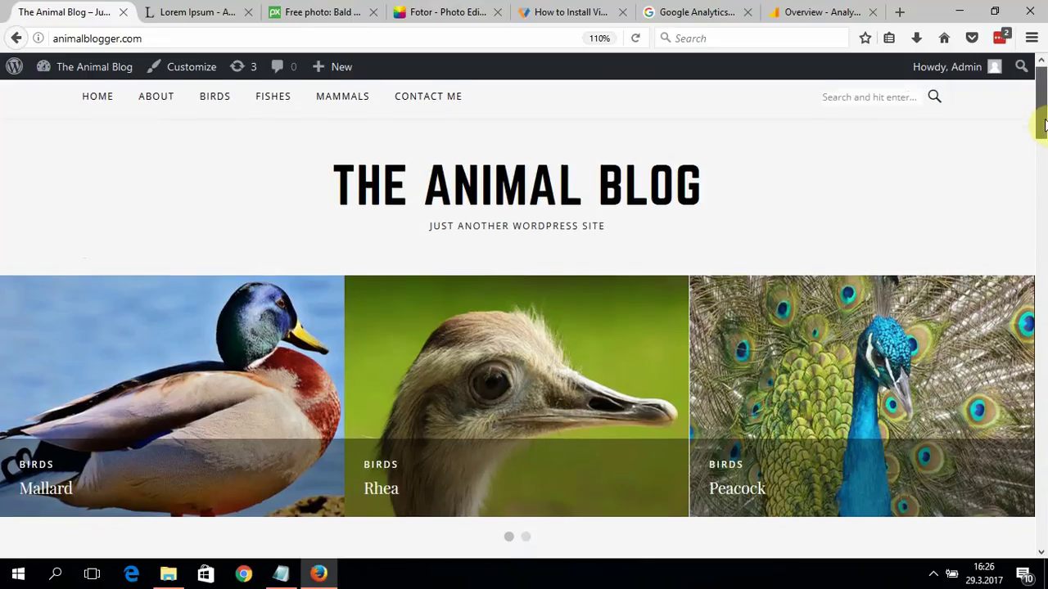
pyautogui.moveTo(1044, 123); pyautogui.dragTo(1044, 220)
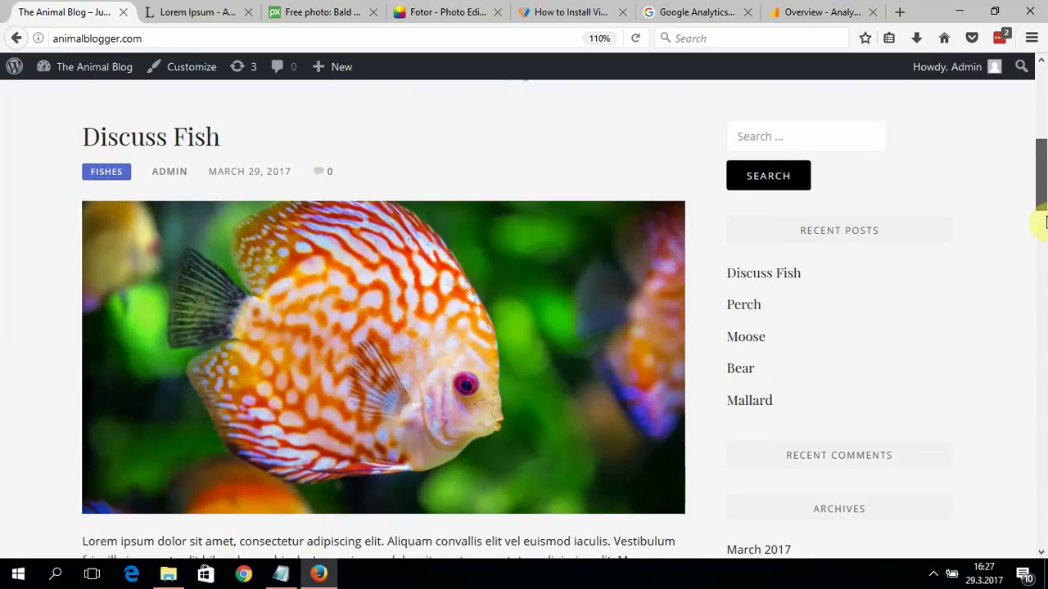
pyautogui.scroll(-4, 1044, 209)
pyautogui.moveTo(1045, 197); pyautogui.dragTo(993, 95)
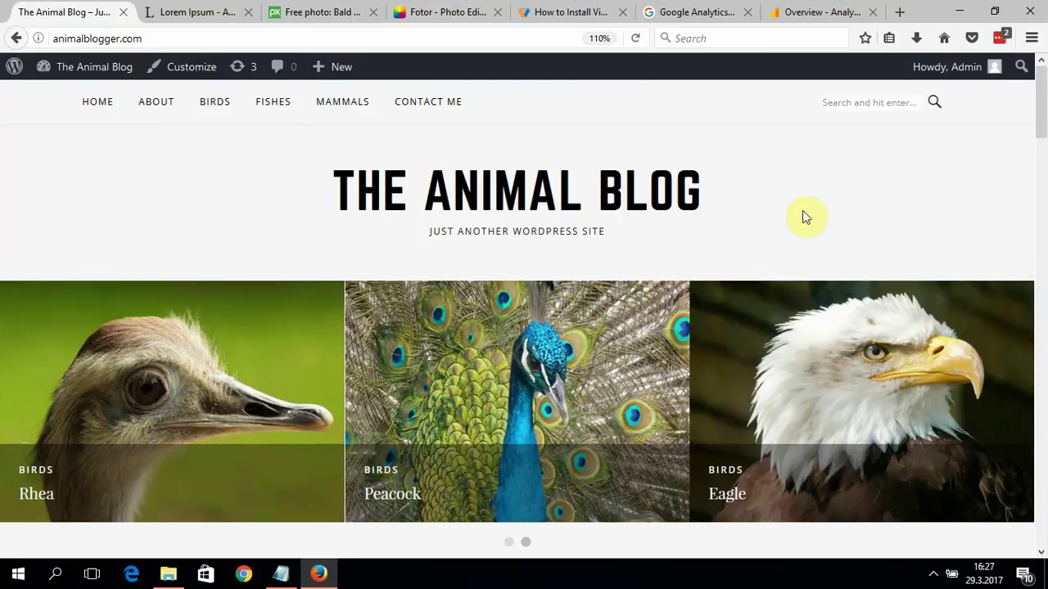
pyautogui.click(933, 573)
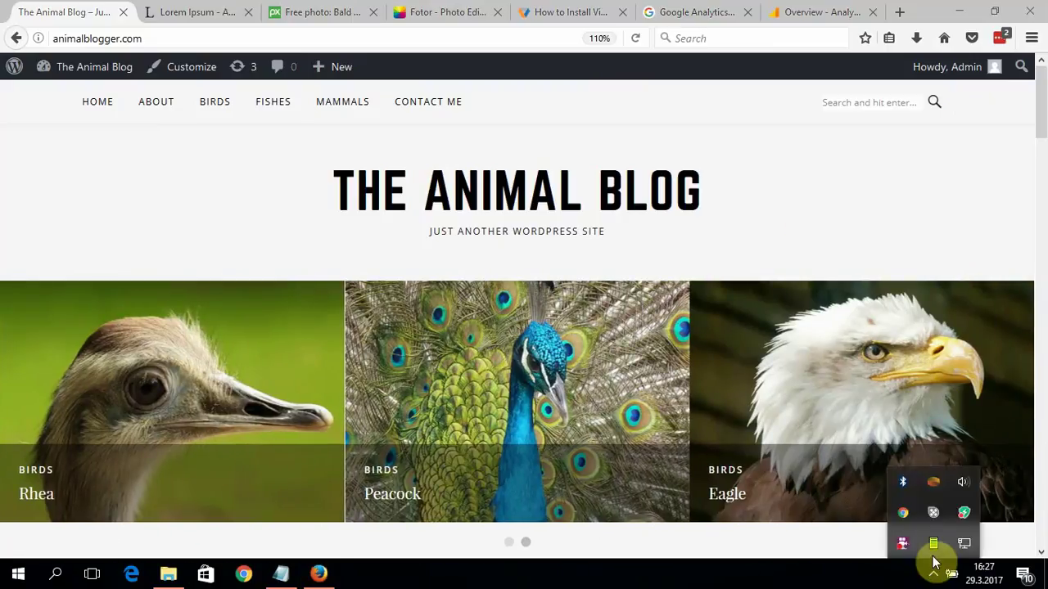
pyautogui.rightClick(902, 544)
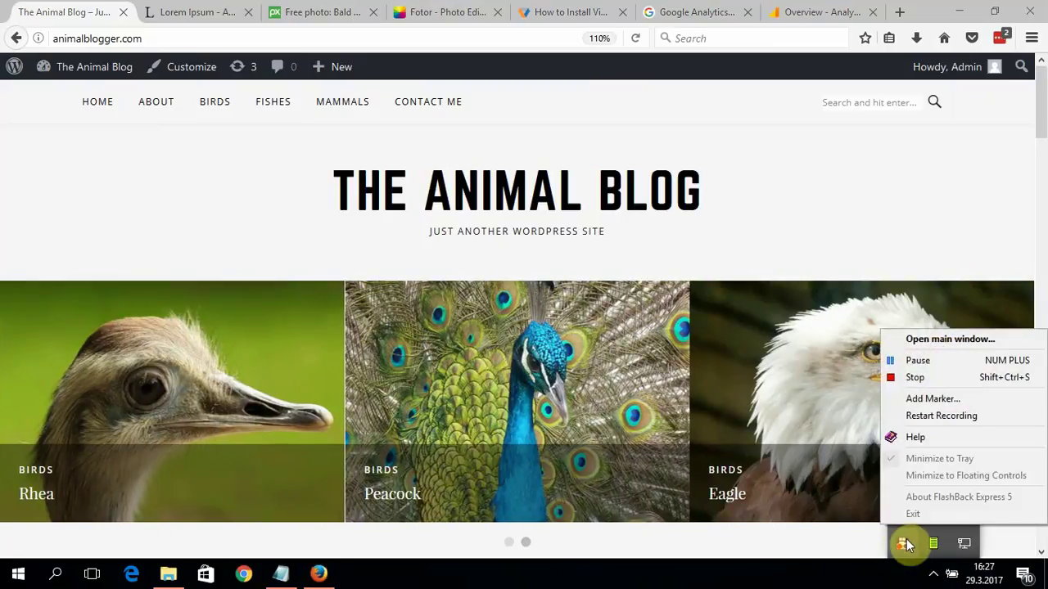